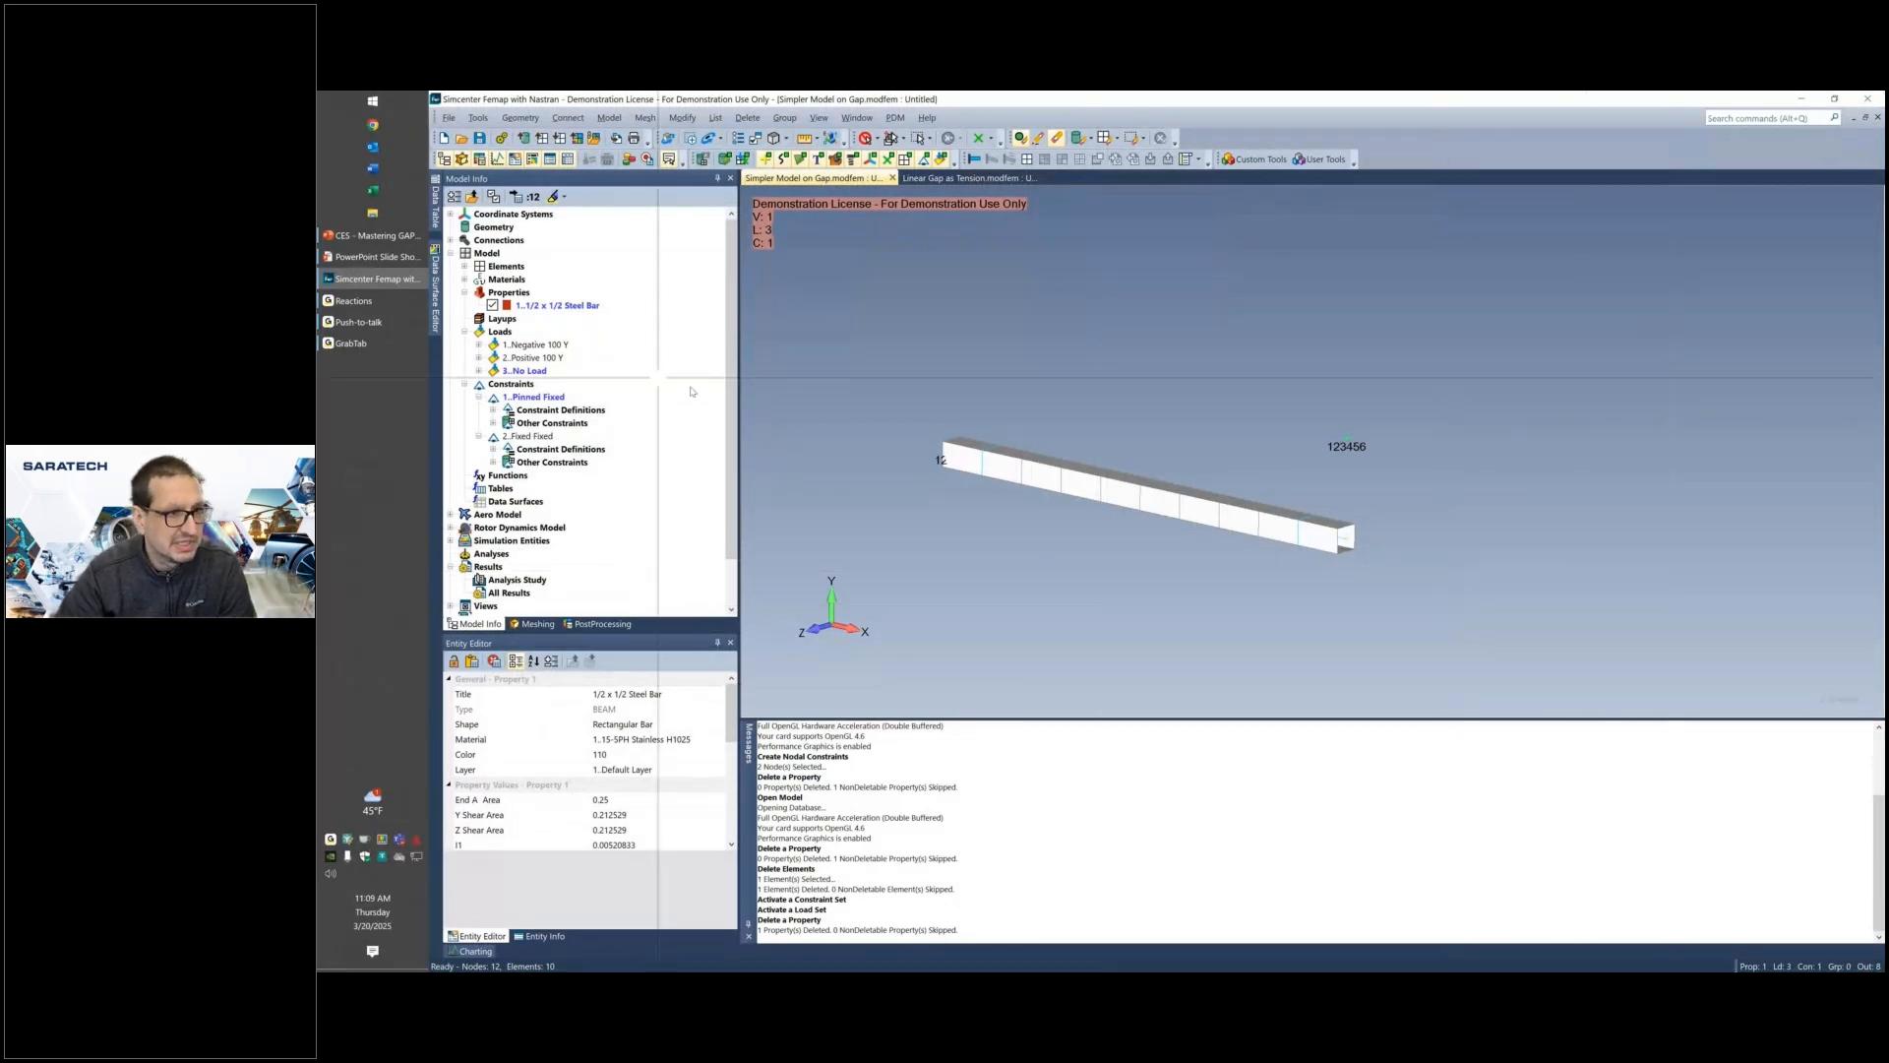
left_click(557, 305)
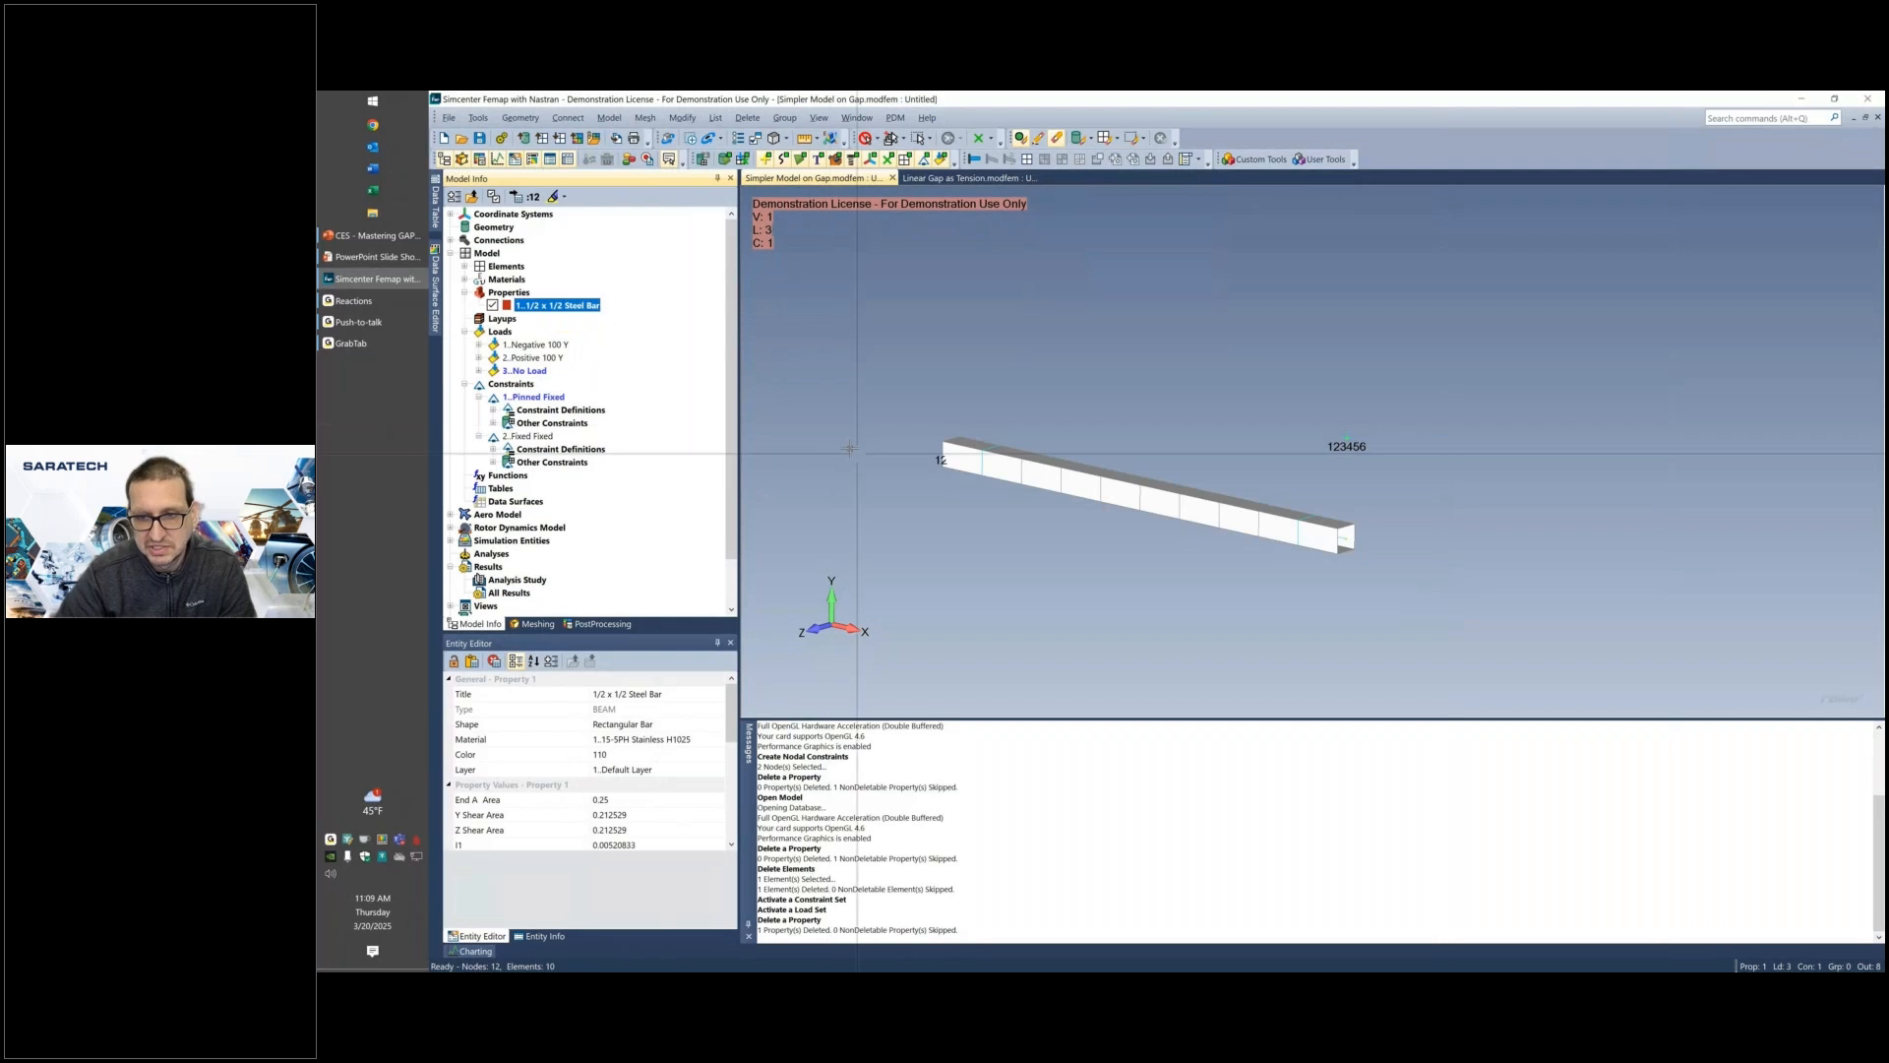
middle_click_drag(1059, 535, 1298, 490)
middle_click_drag(1115, 477, 1325, 345)
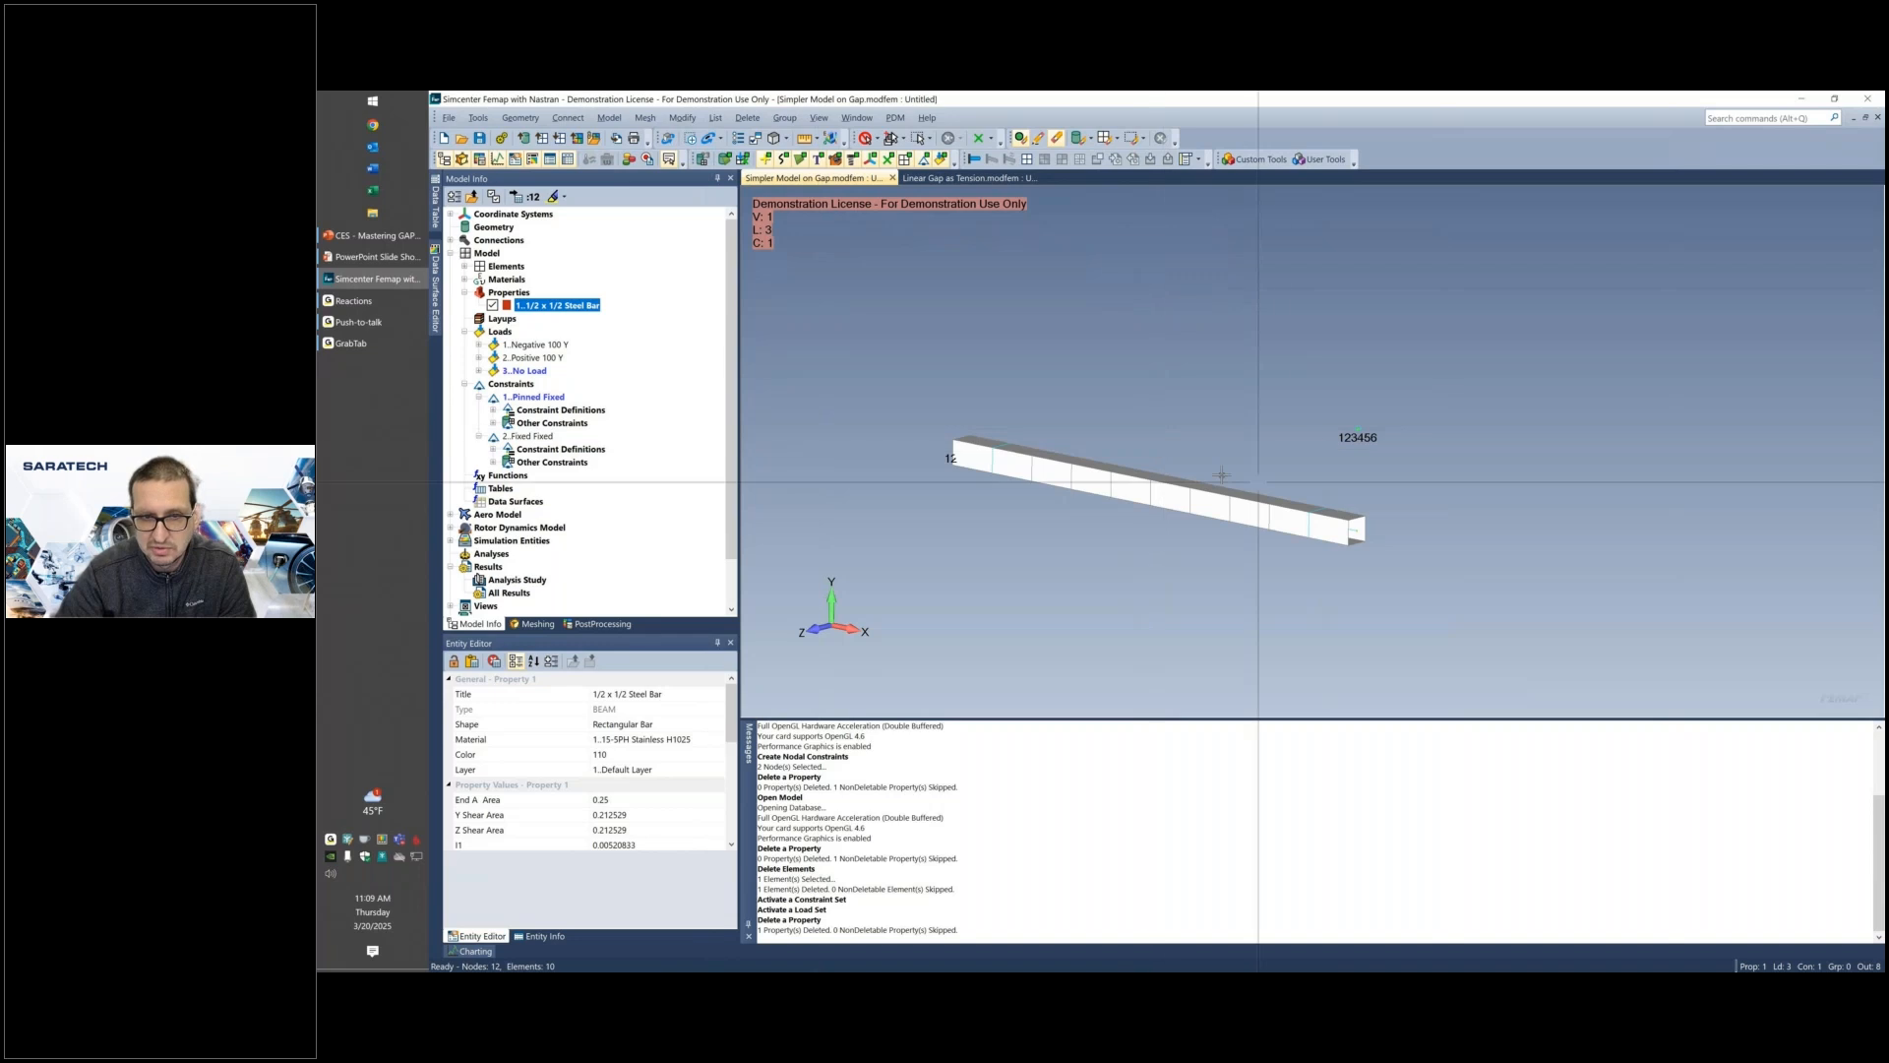
middle_click_drag(1353, 515, 1043, 511)
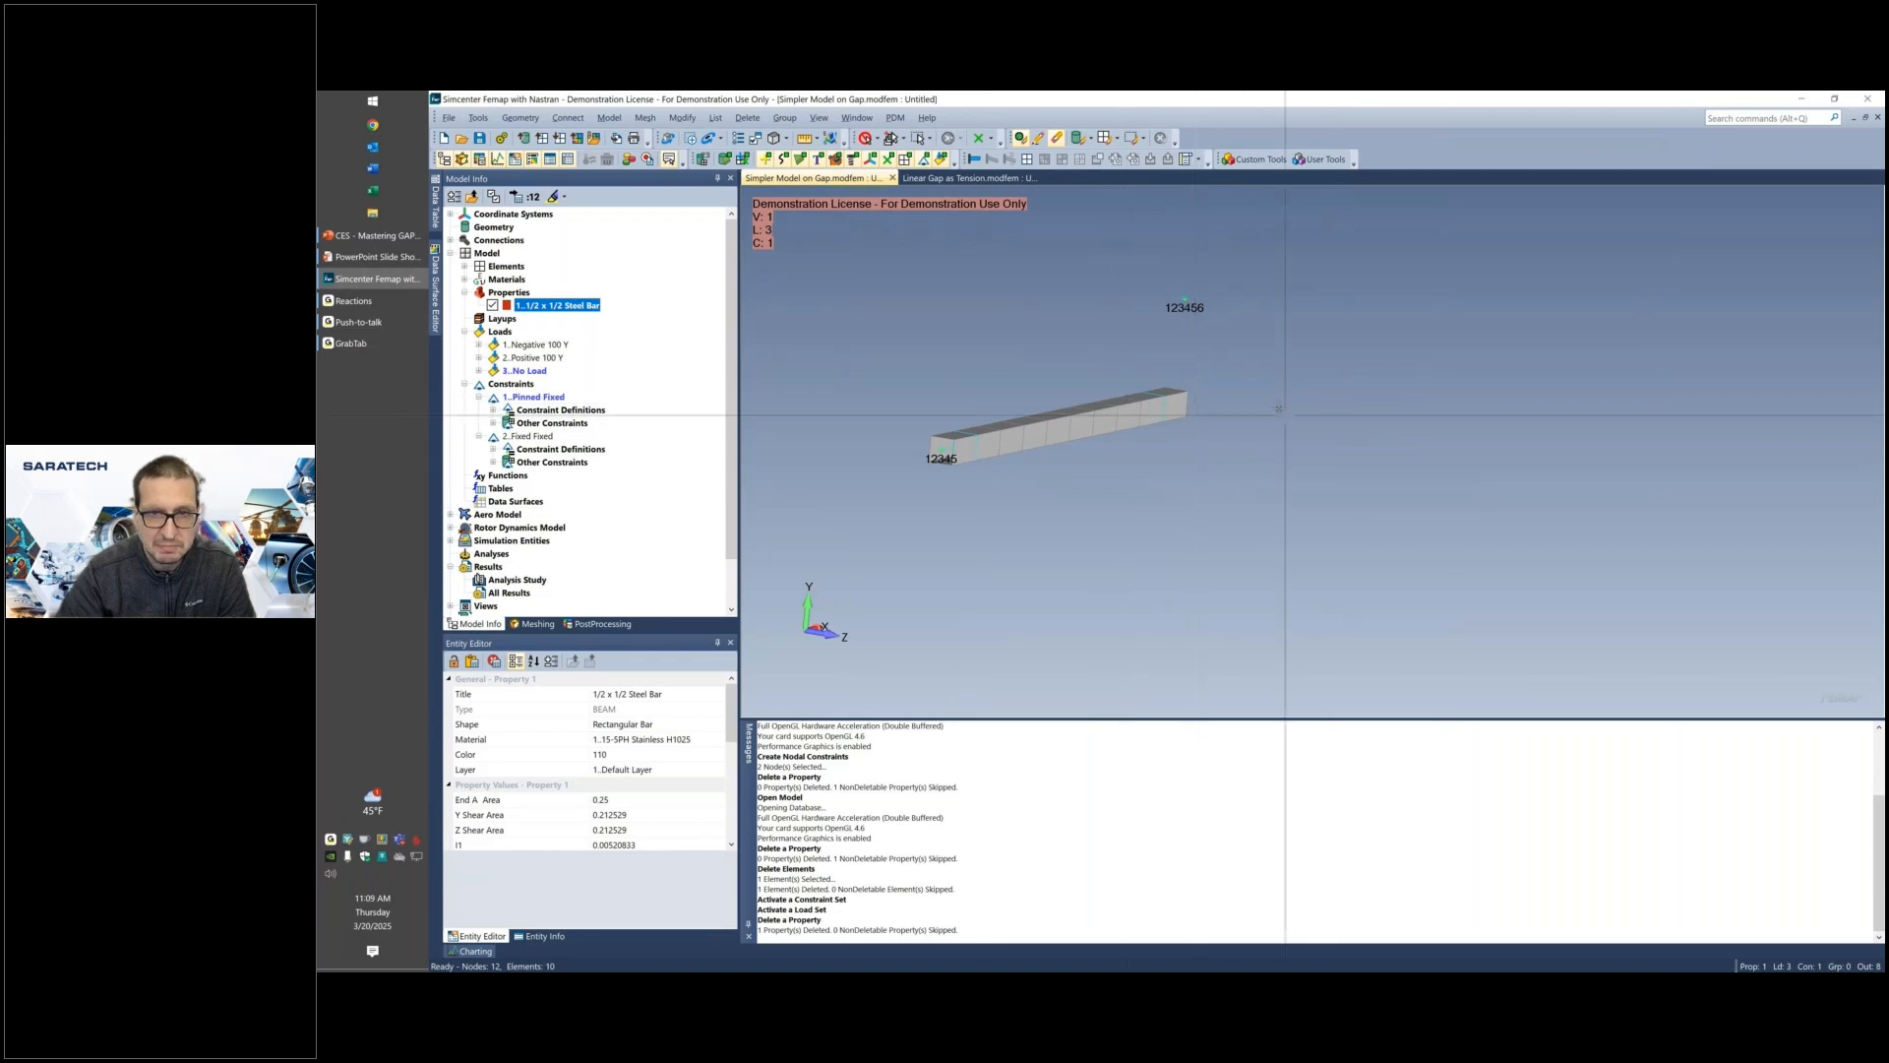
middle_click_drag(1278, 418, 1283, 336)
middle_click_drag(1366, 416, 1355, 499, "ctrl")
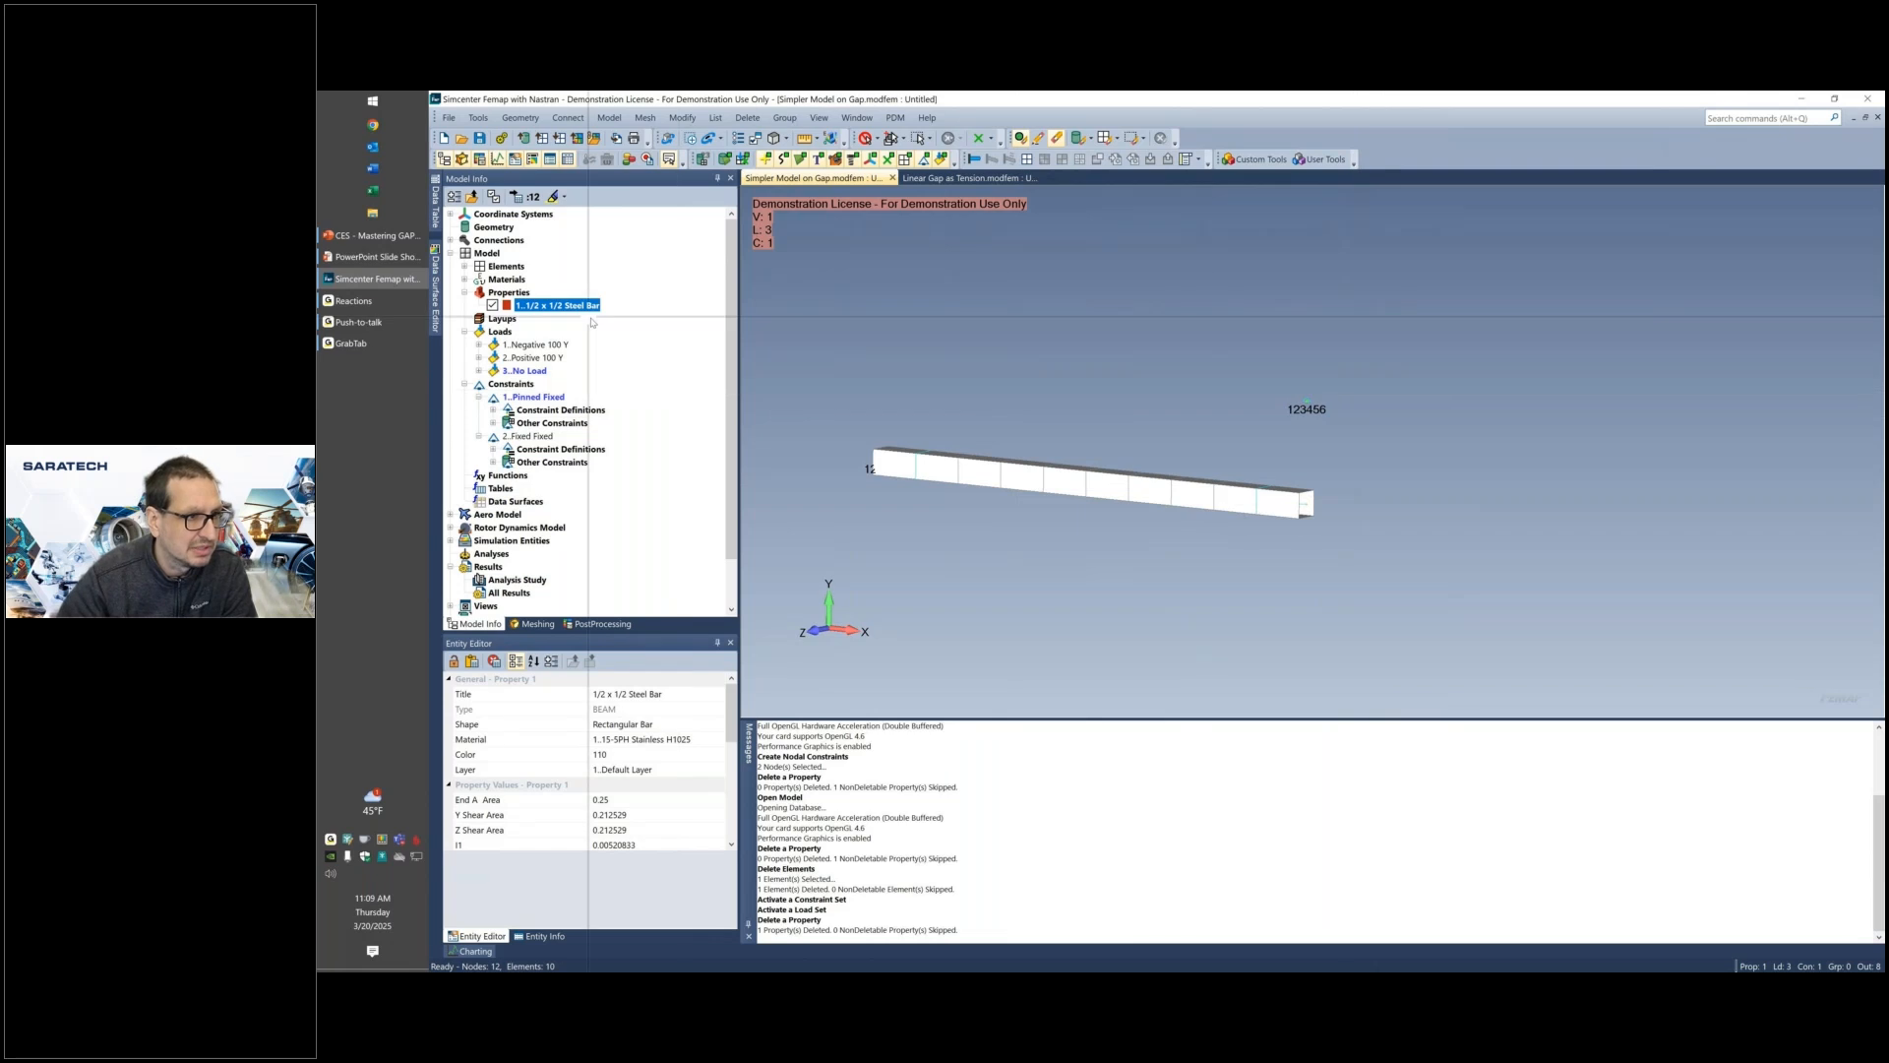
Create a new GAP element property with a compression stiffness of 1000.
left_click(511, 294)
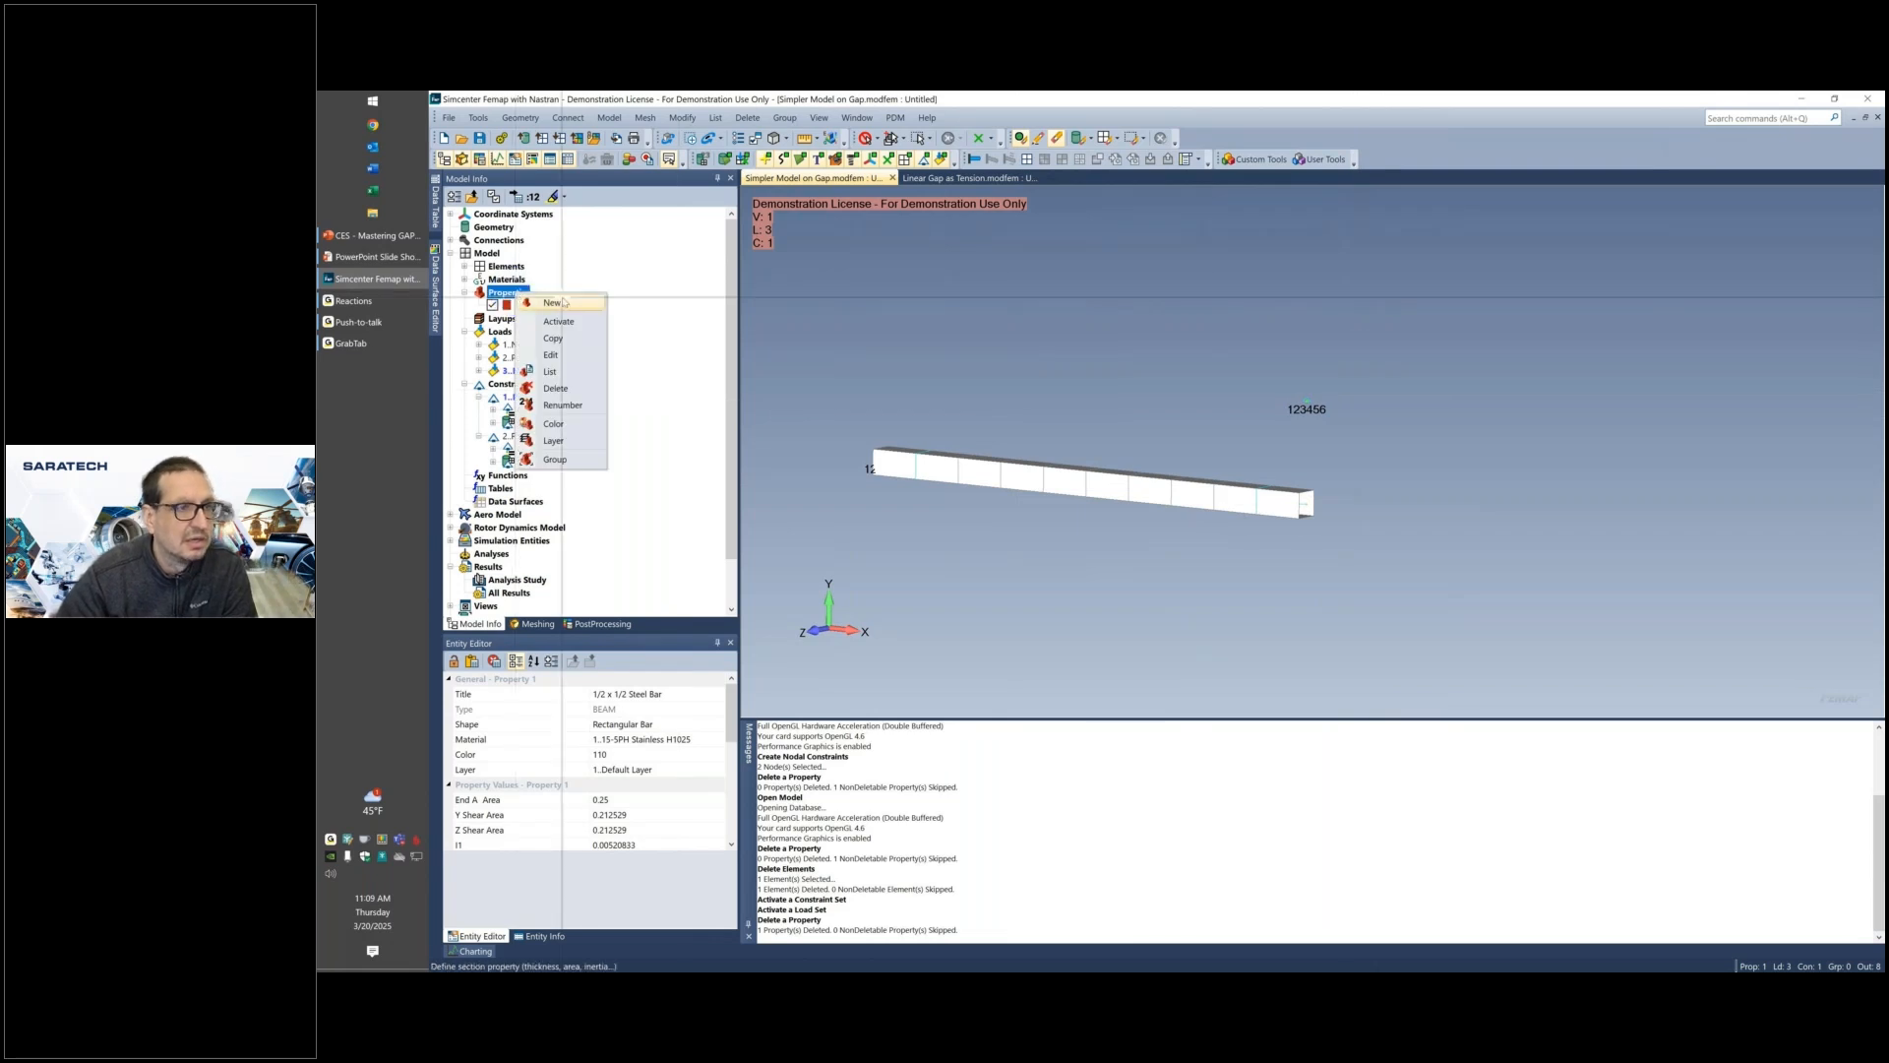
left_click(563, 302)
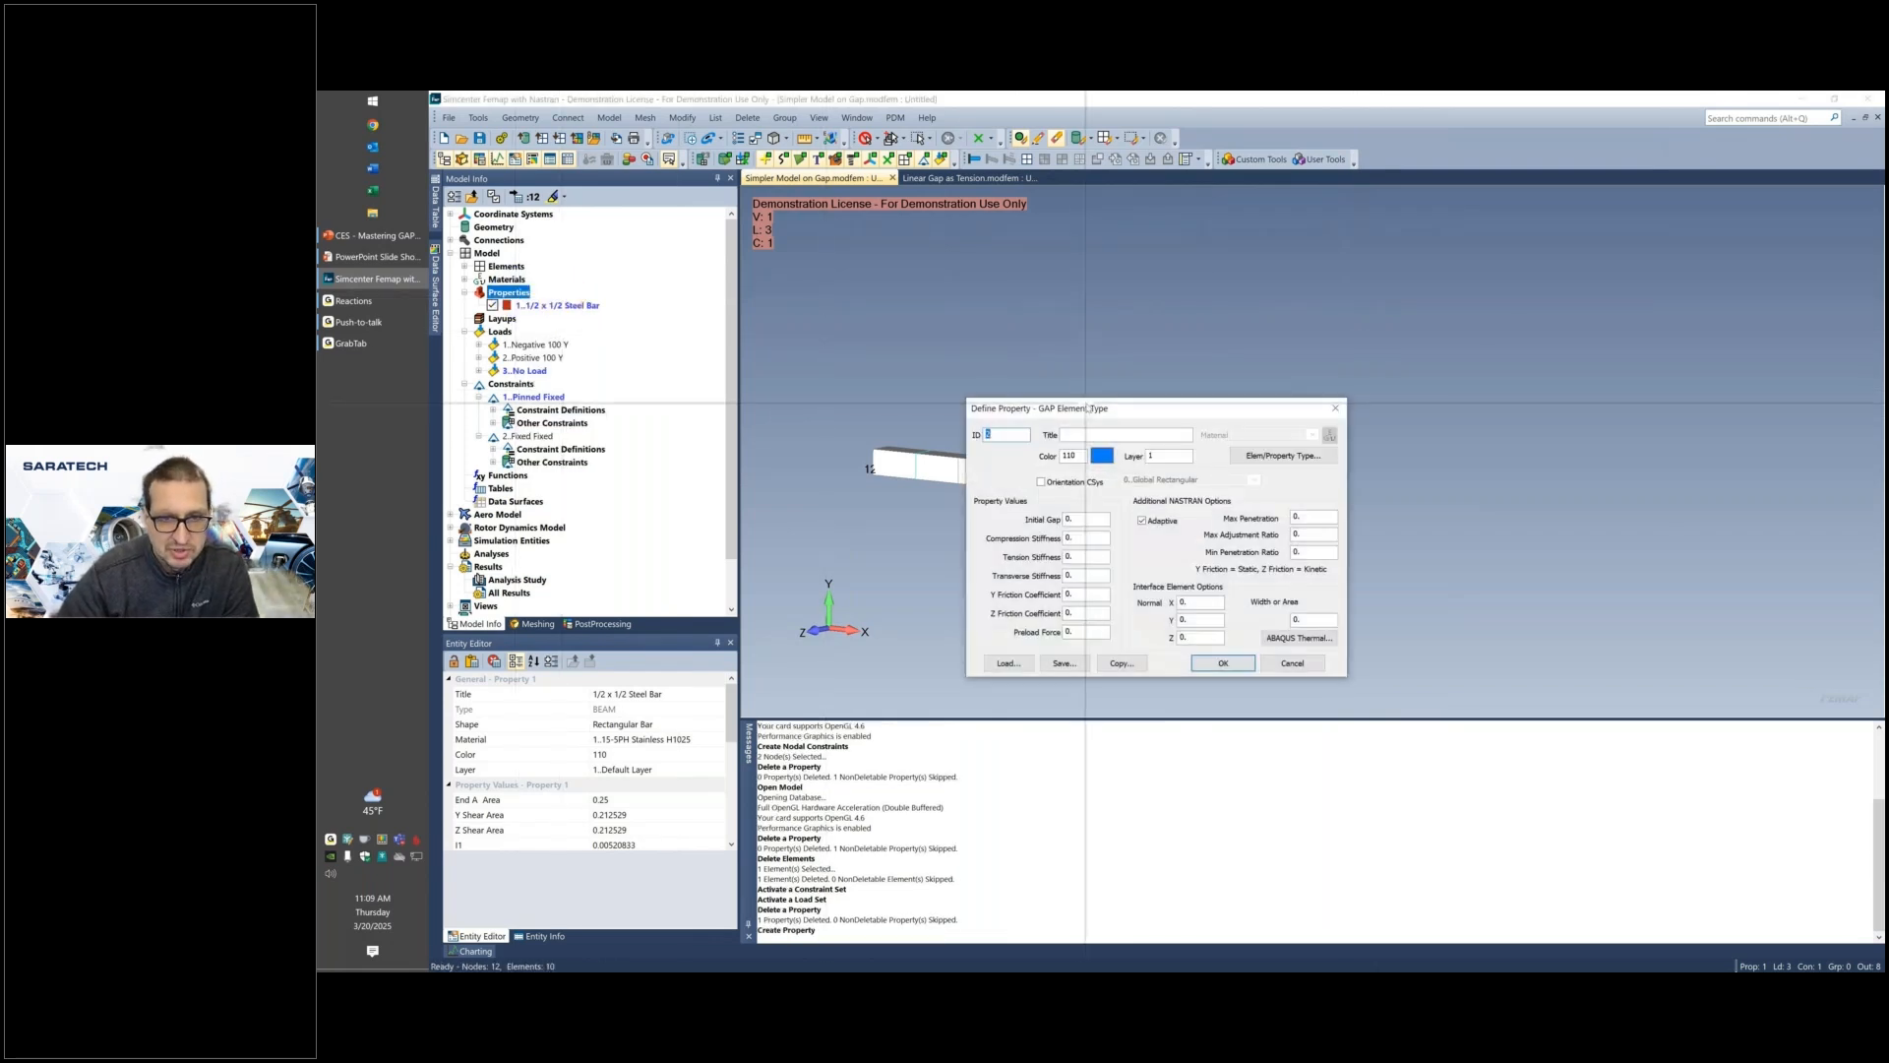
left_click(1086, 538)
double_click(1086, 538)
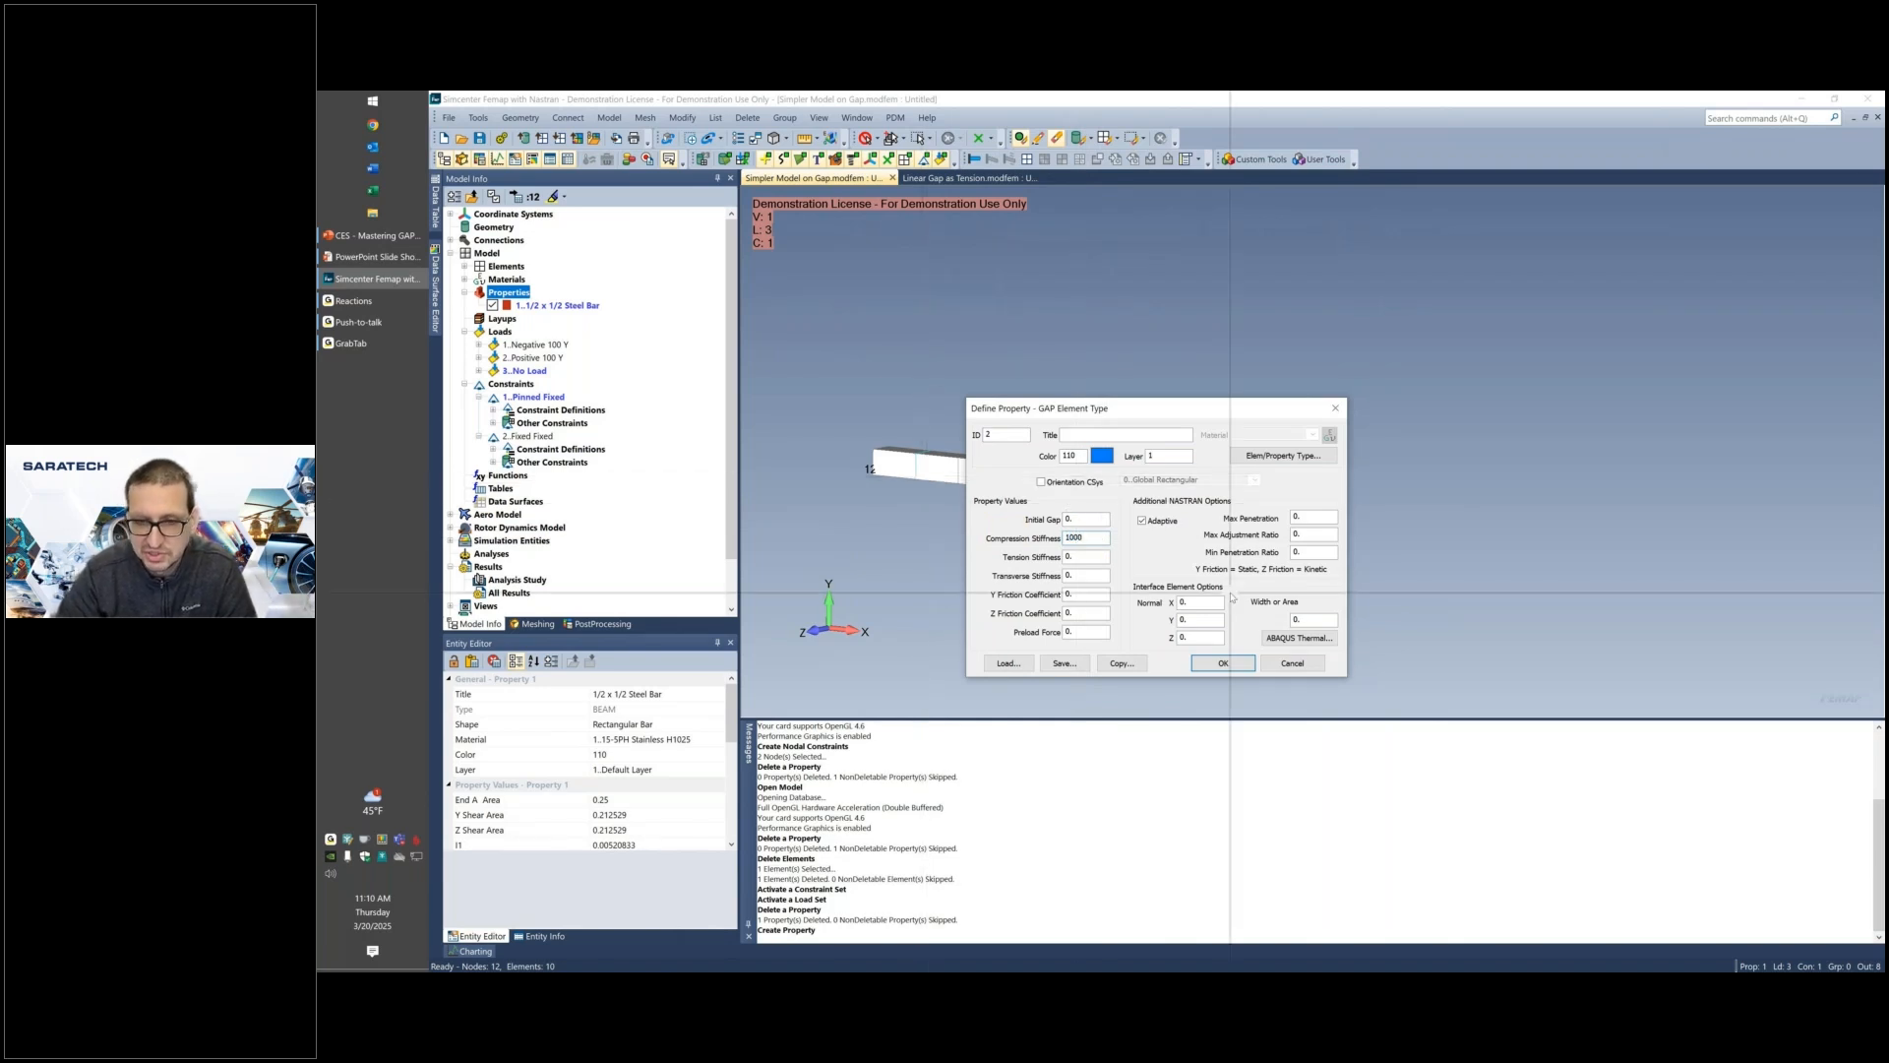
left_click(1220, 667)
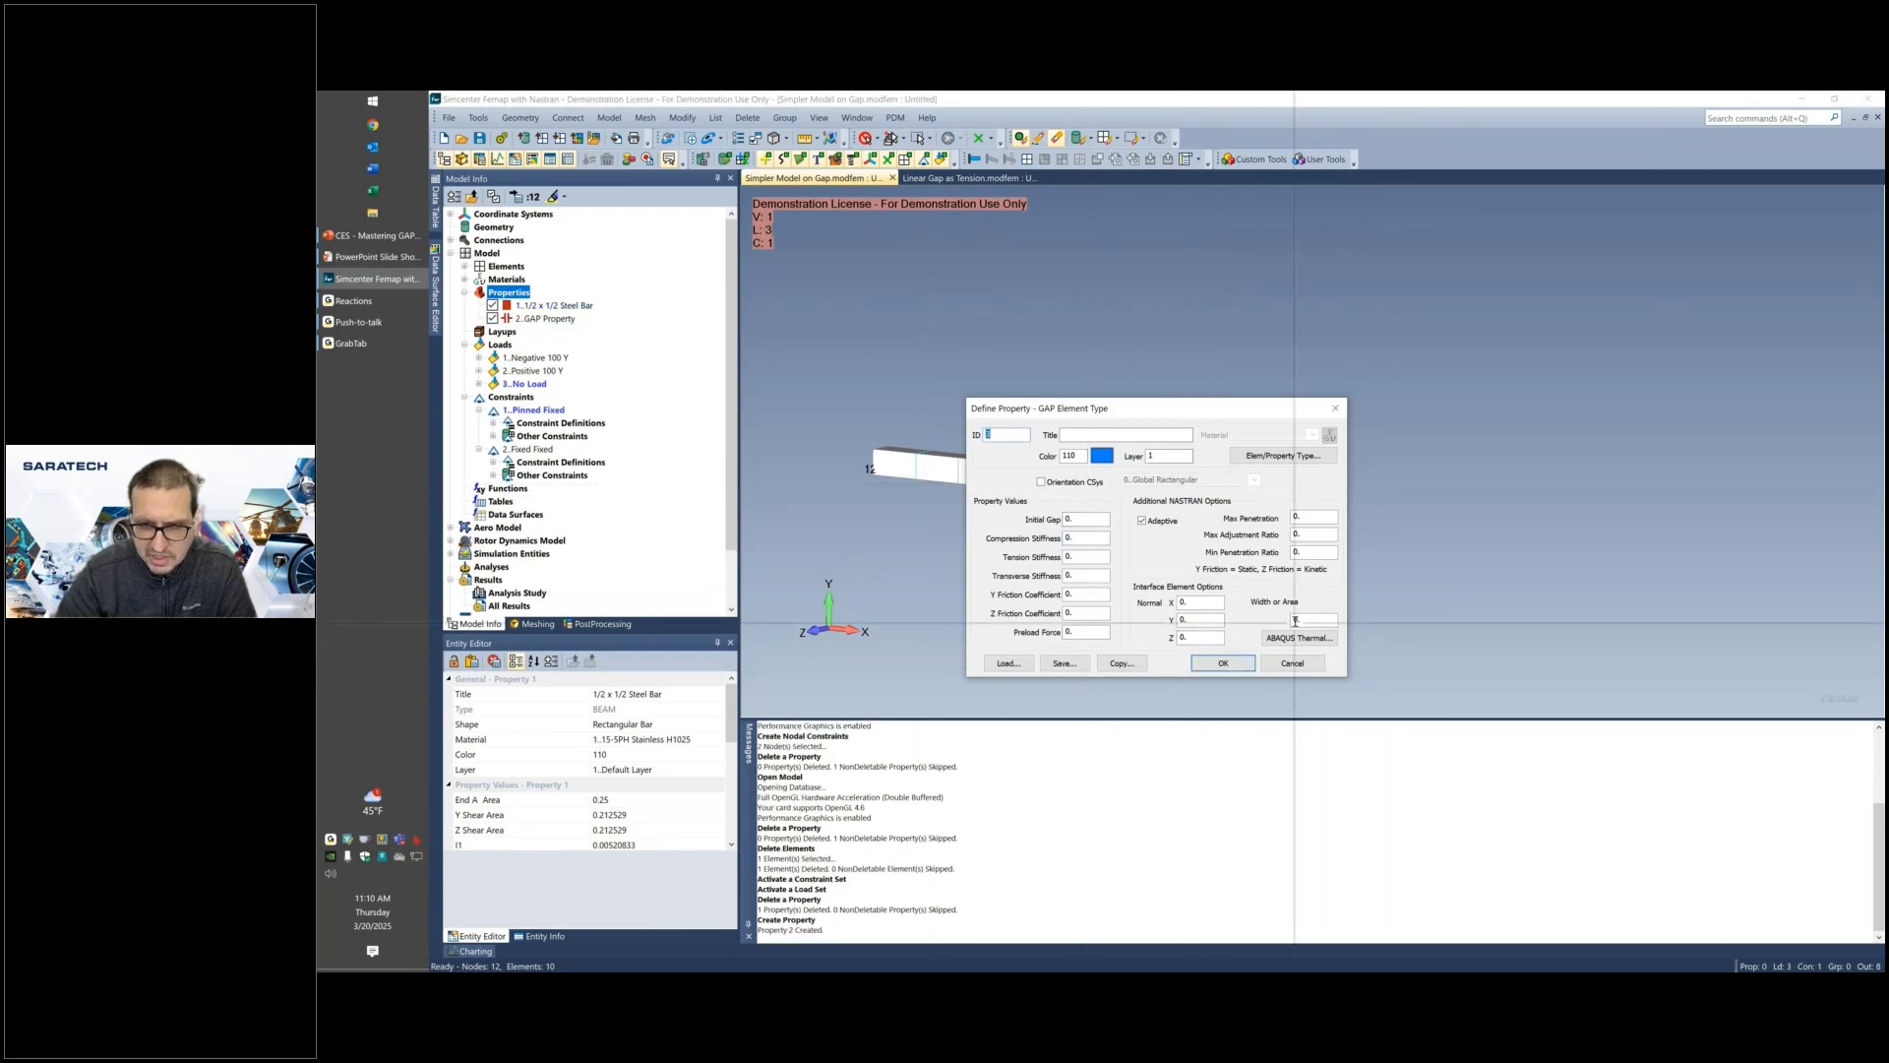
left_click(1287, 665)
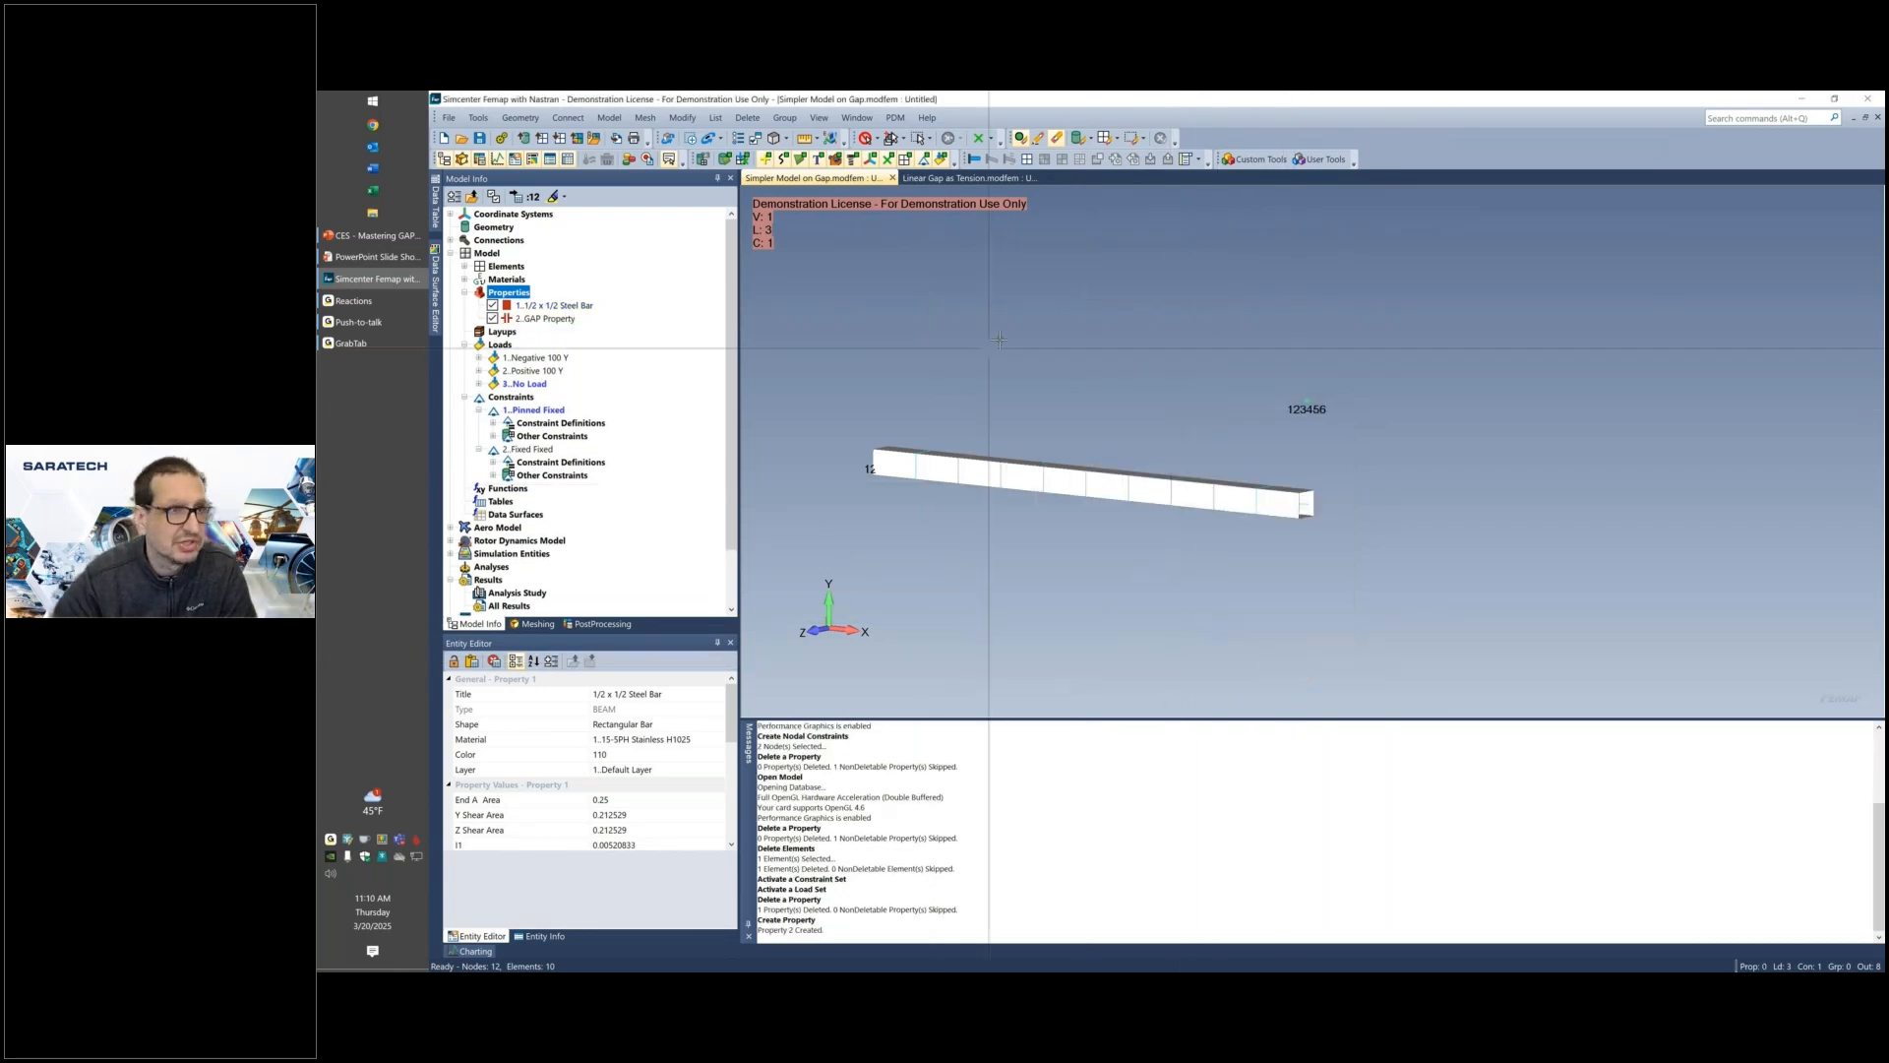
Create a GAP element with the GAP property from fixed node 12 to beam-end node 11, using node 6 as orientation.
left_click(613, 120)
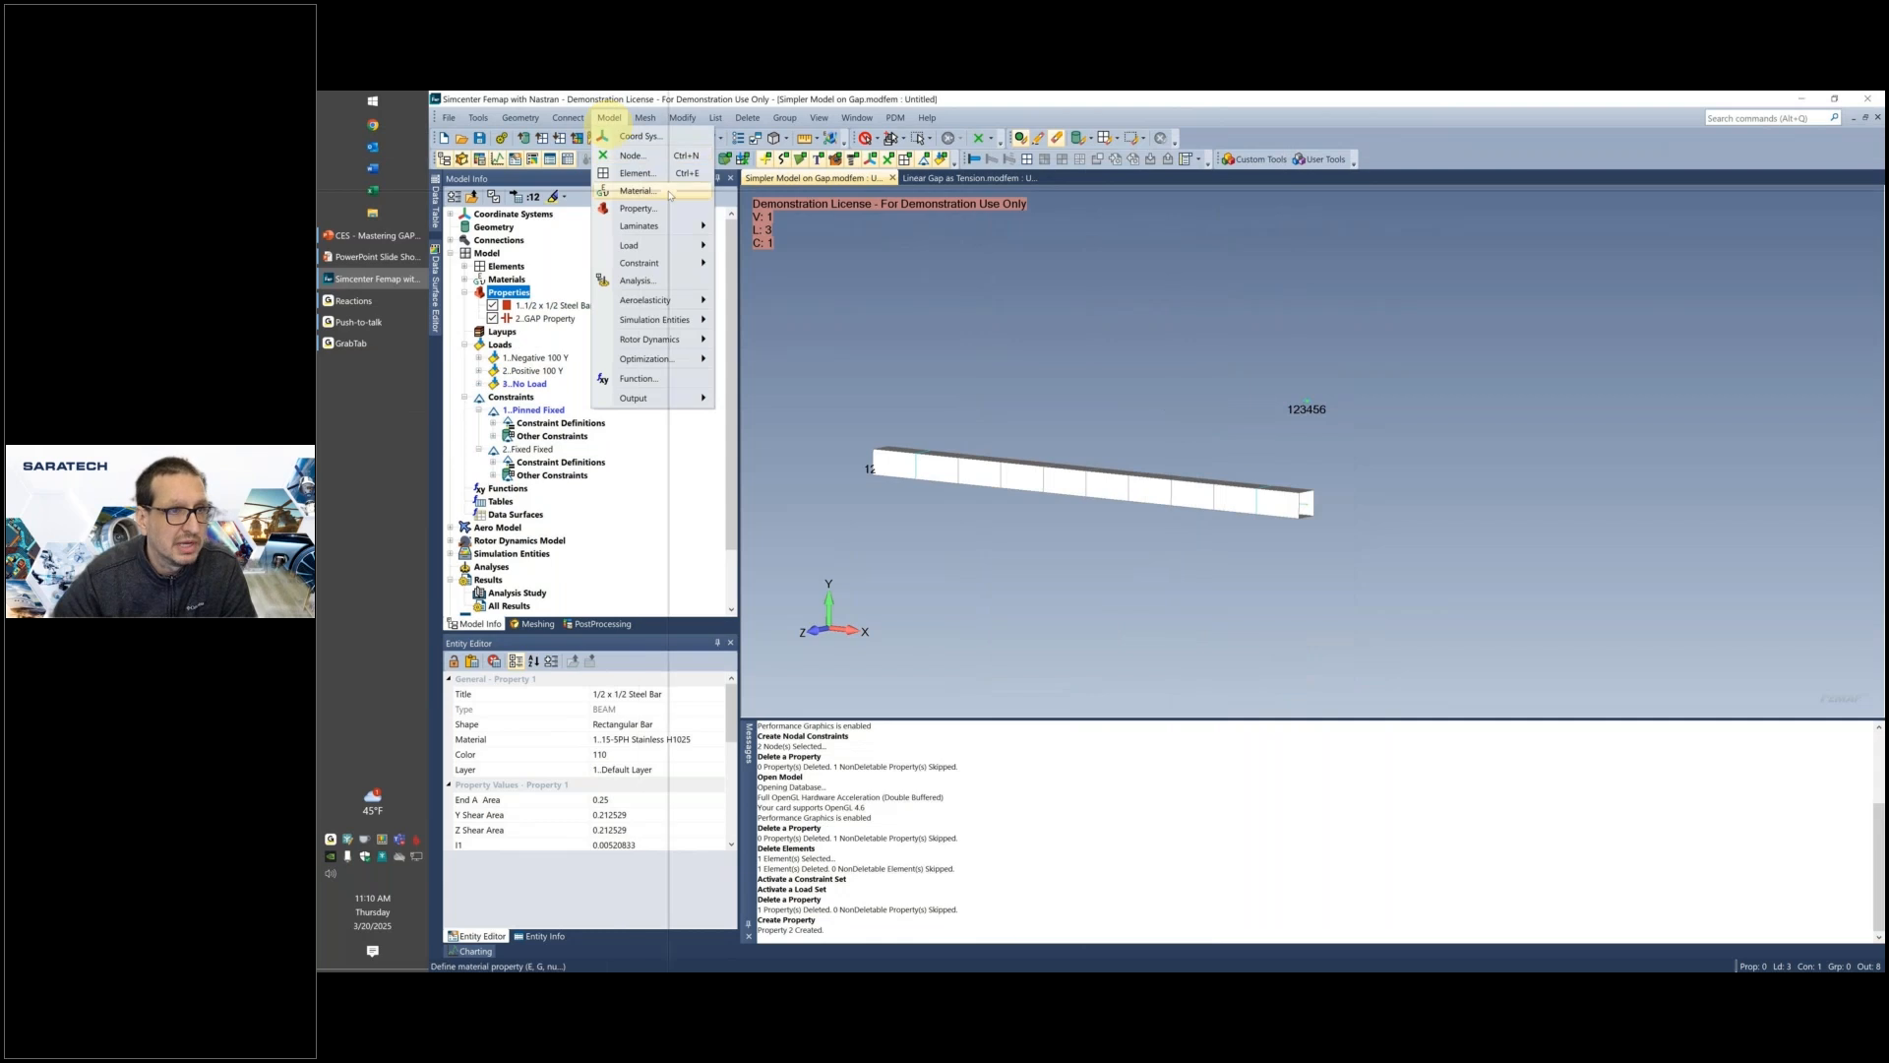
left_click(659, 184)
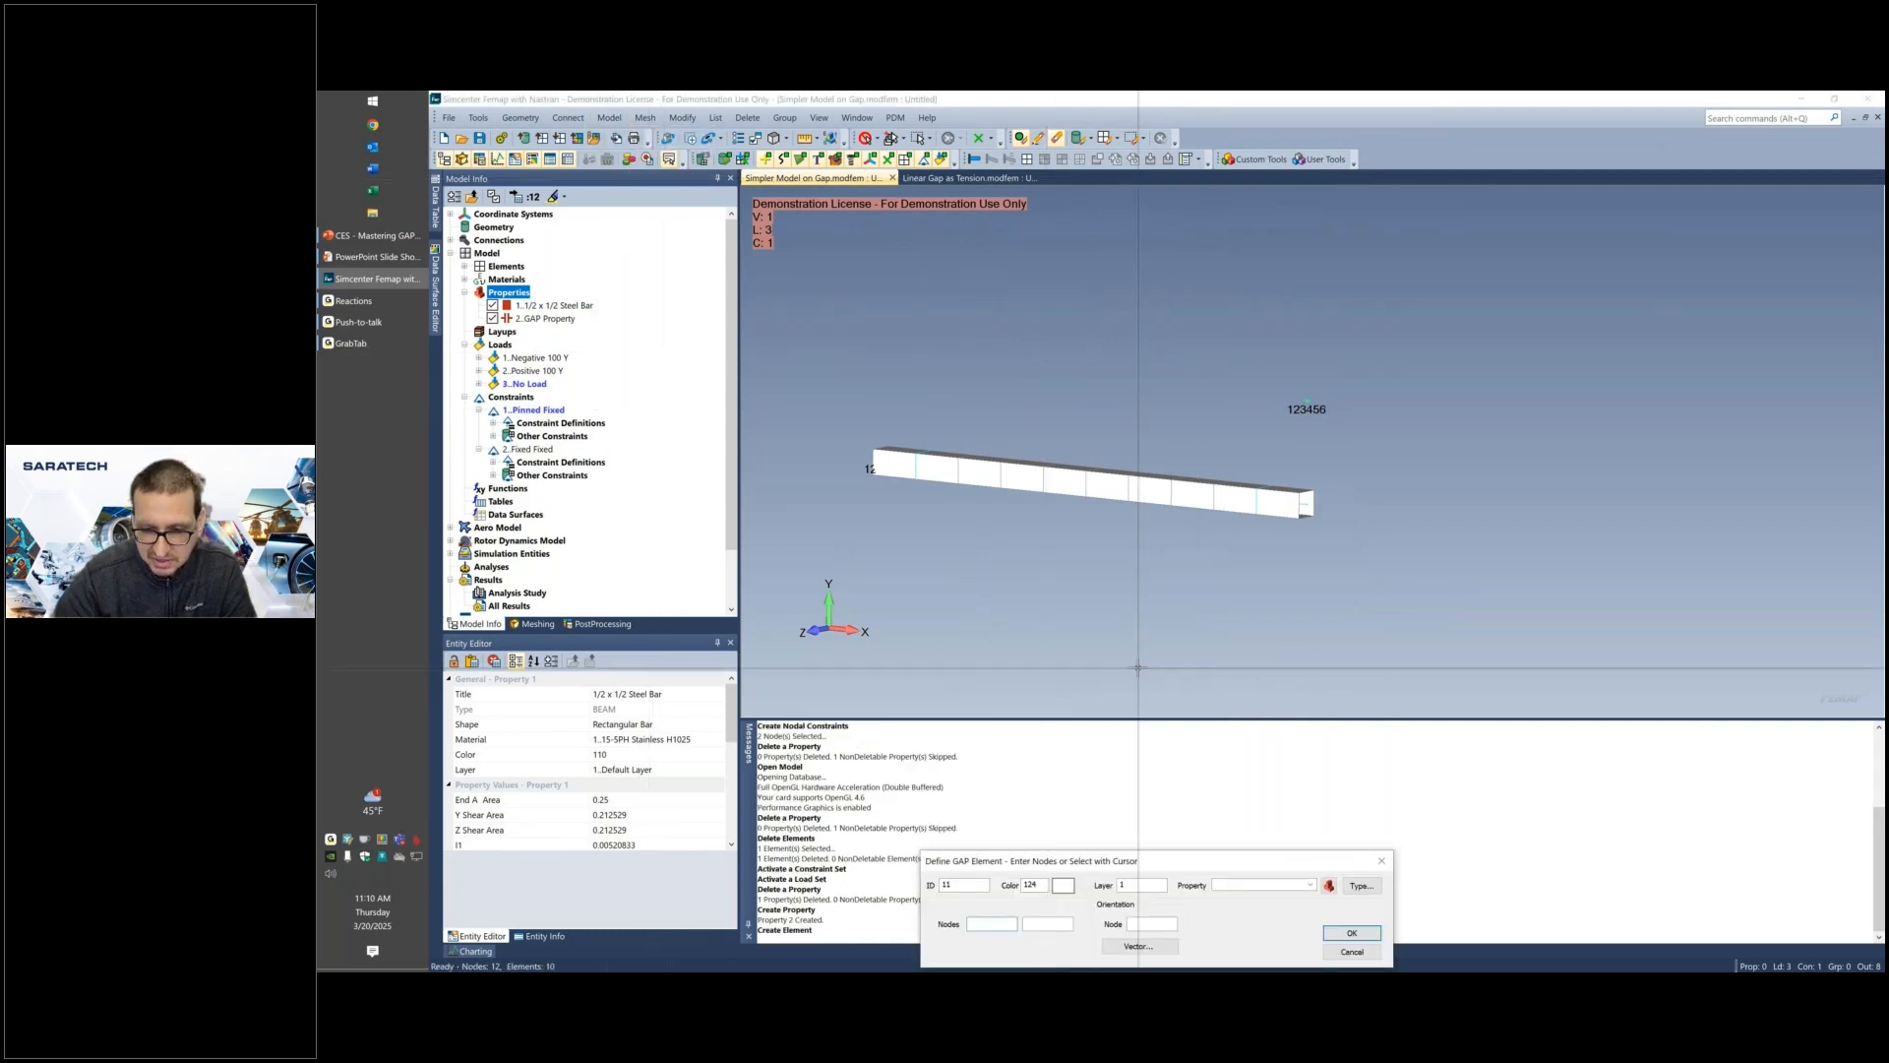
left_click_drag(1246, 868, 1244, 719)
left_click(1307, 730)
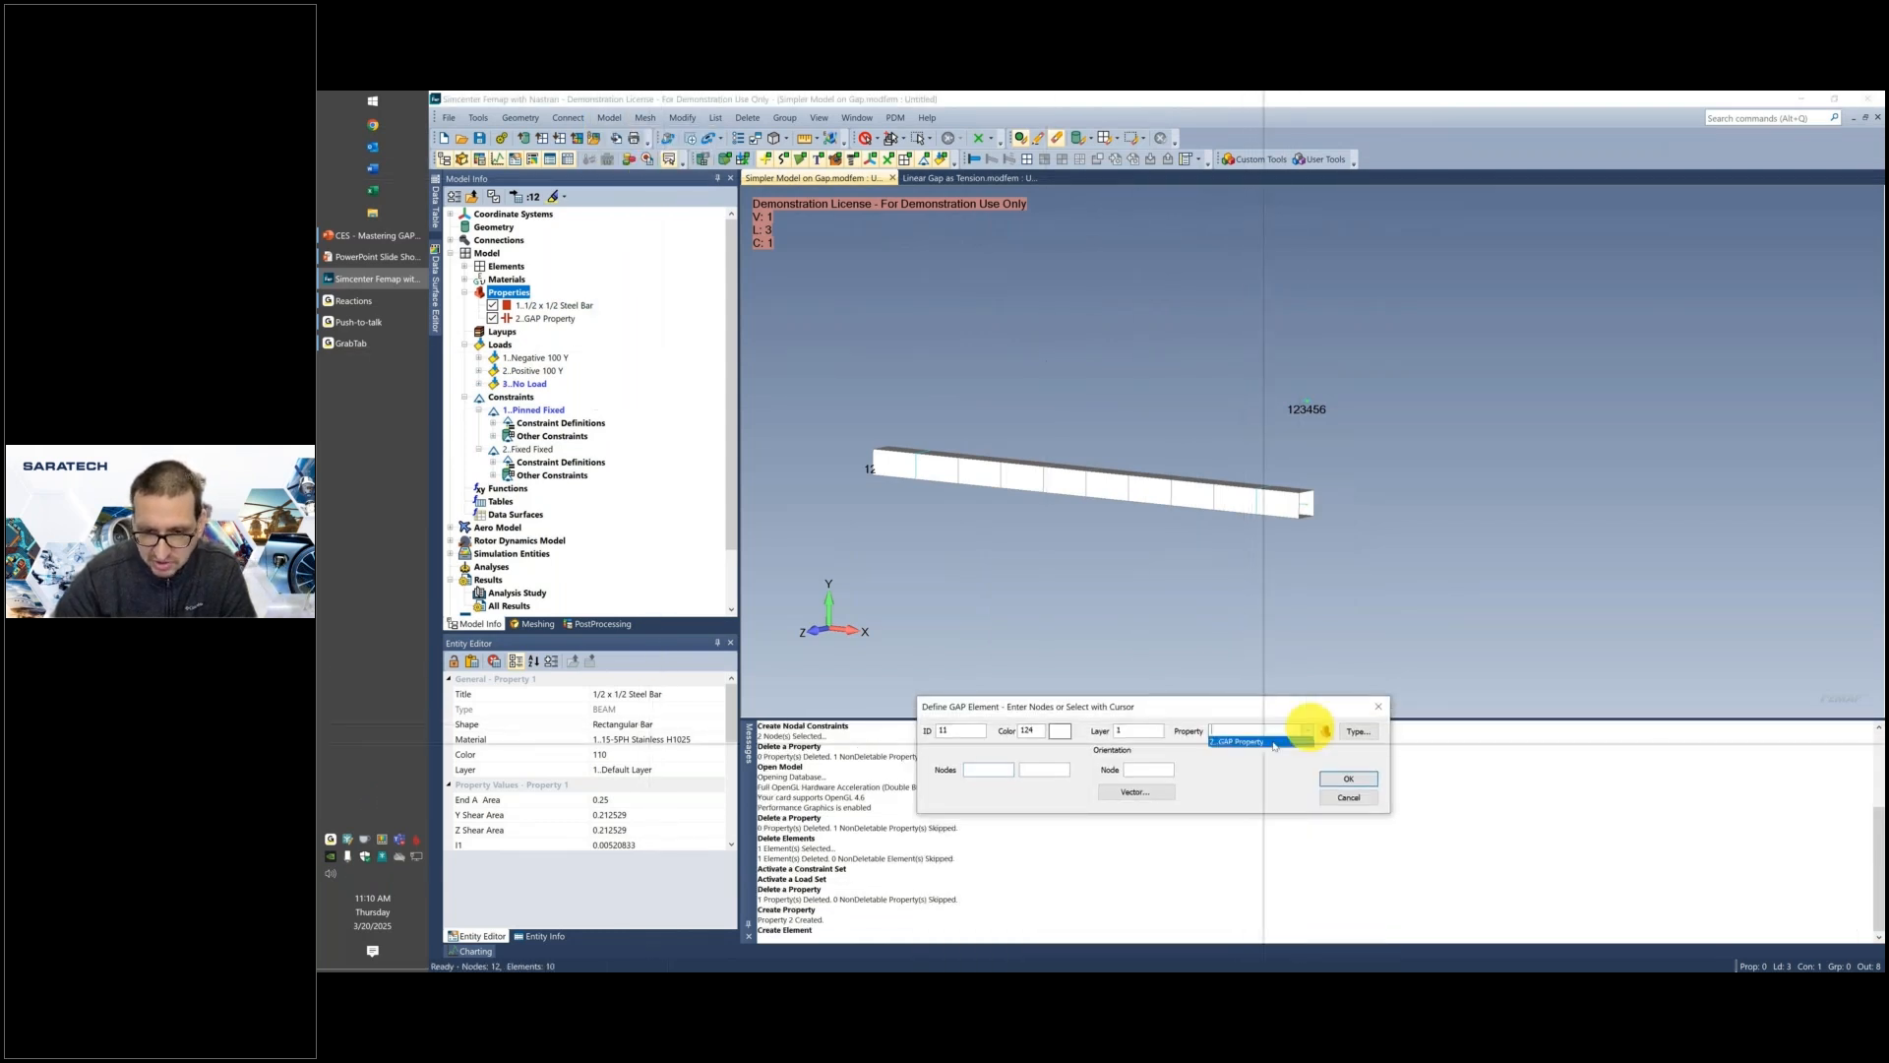
left_click(1240, 745)
left_click(998, 769)
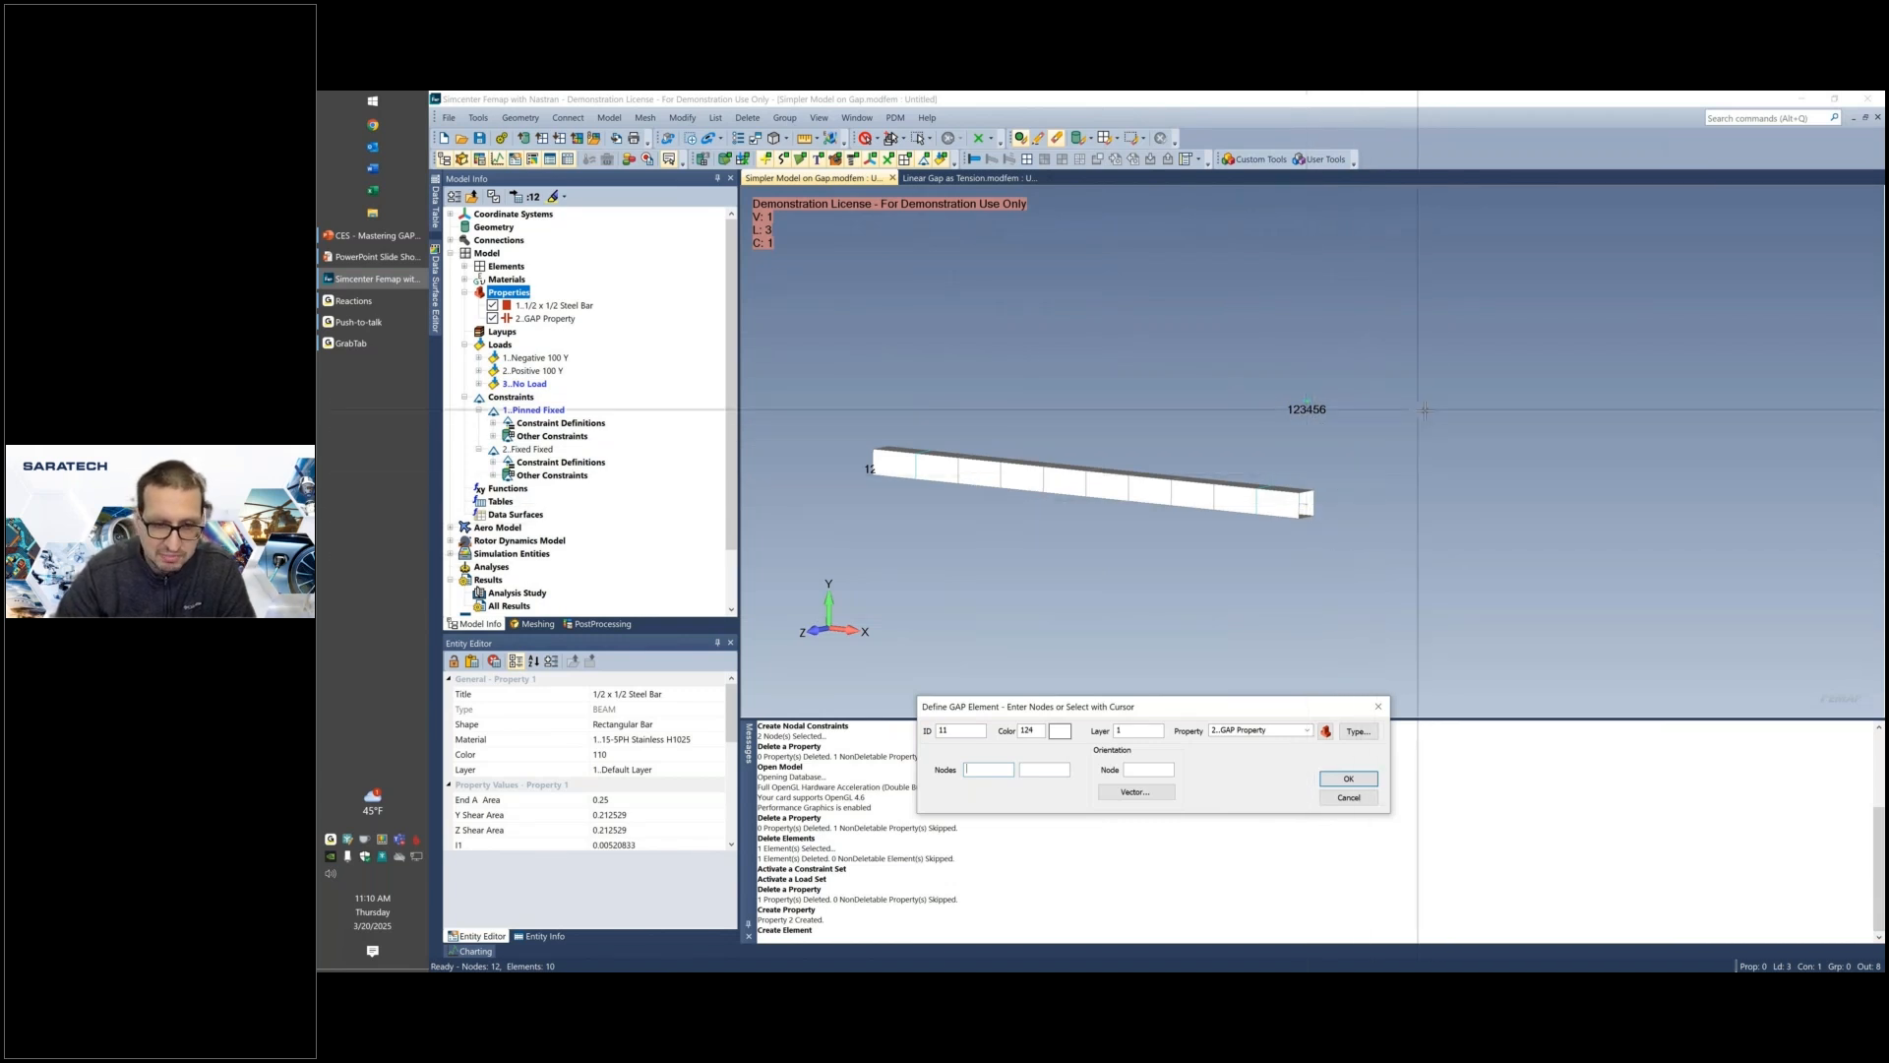
left_click(1307, 401)
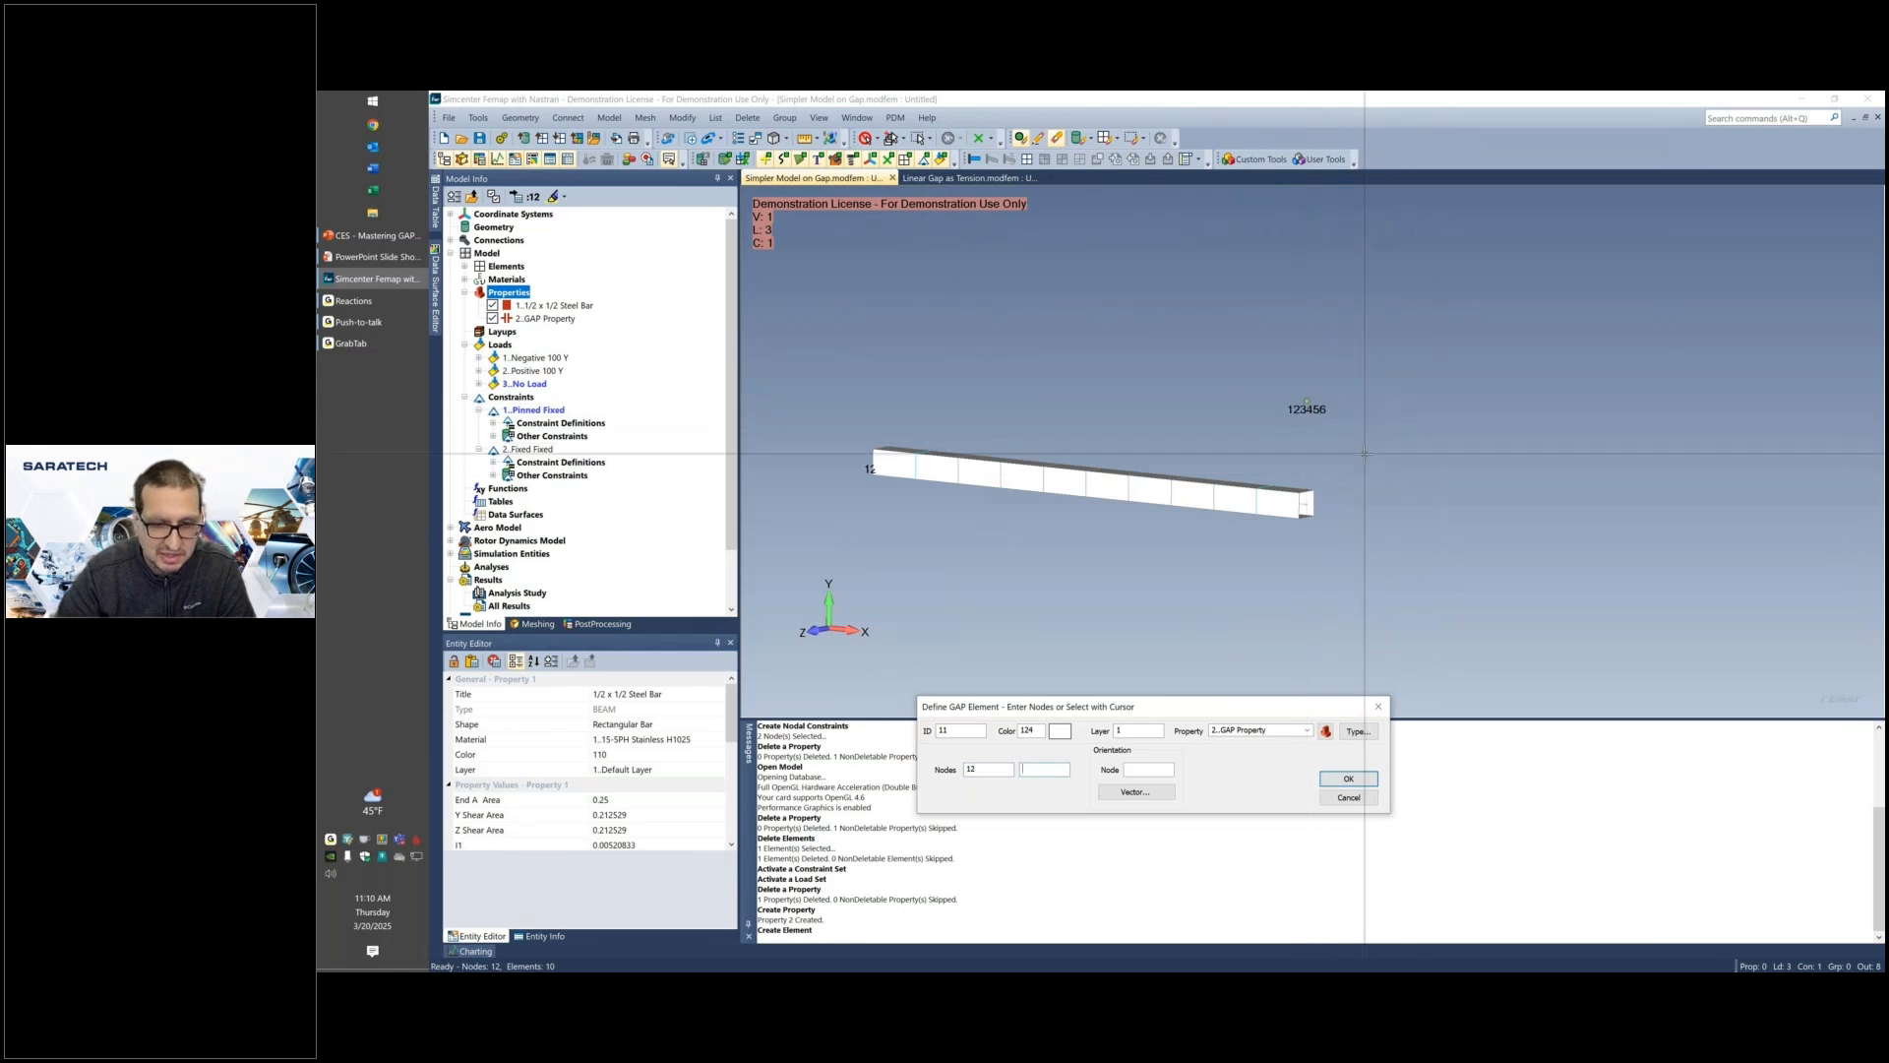
left_click(1307, 504)
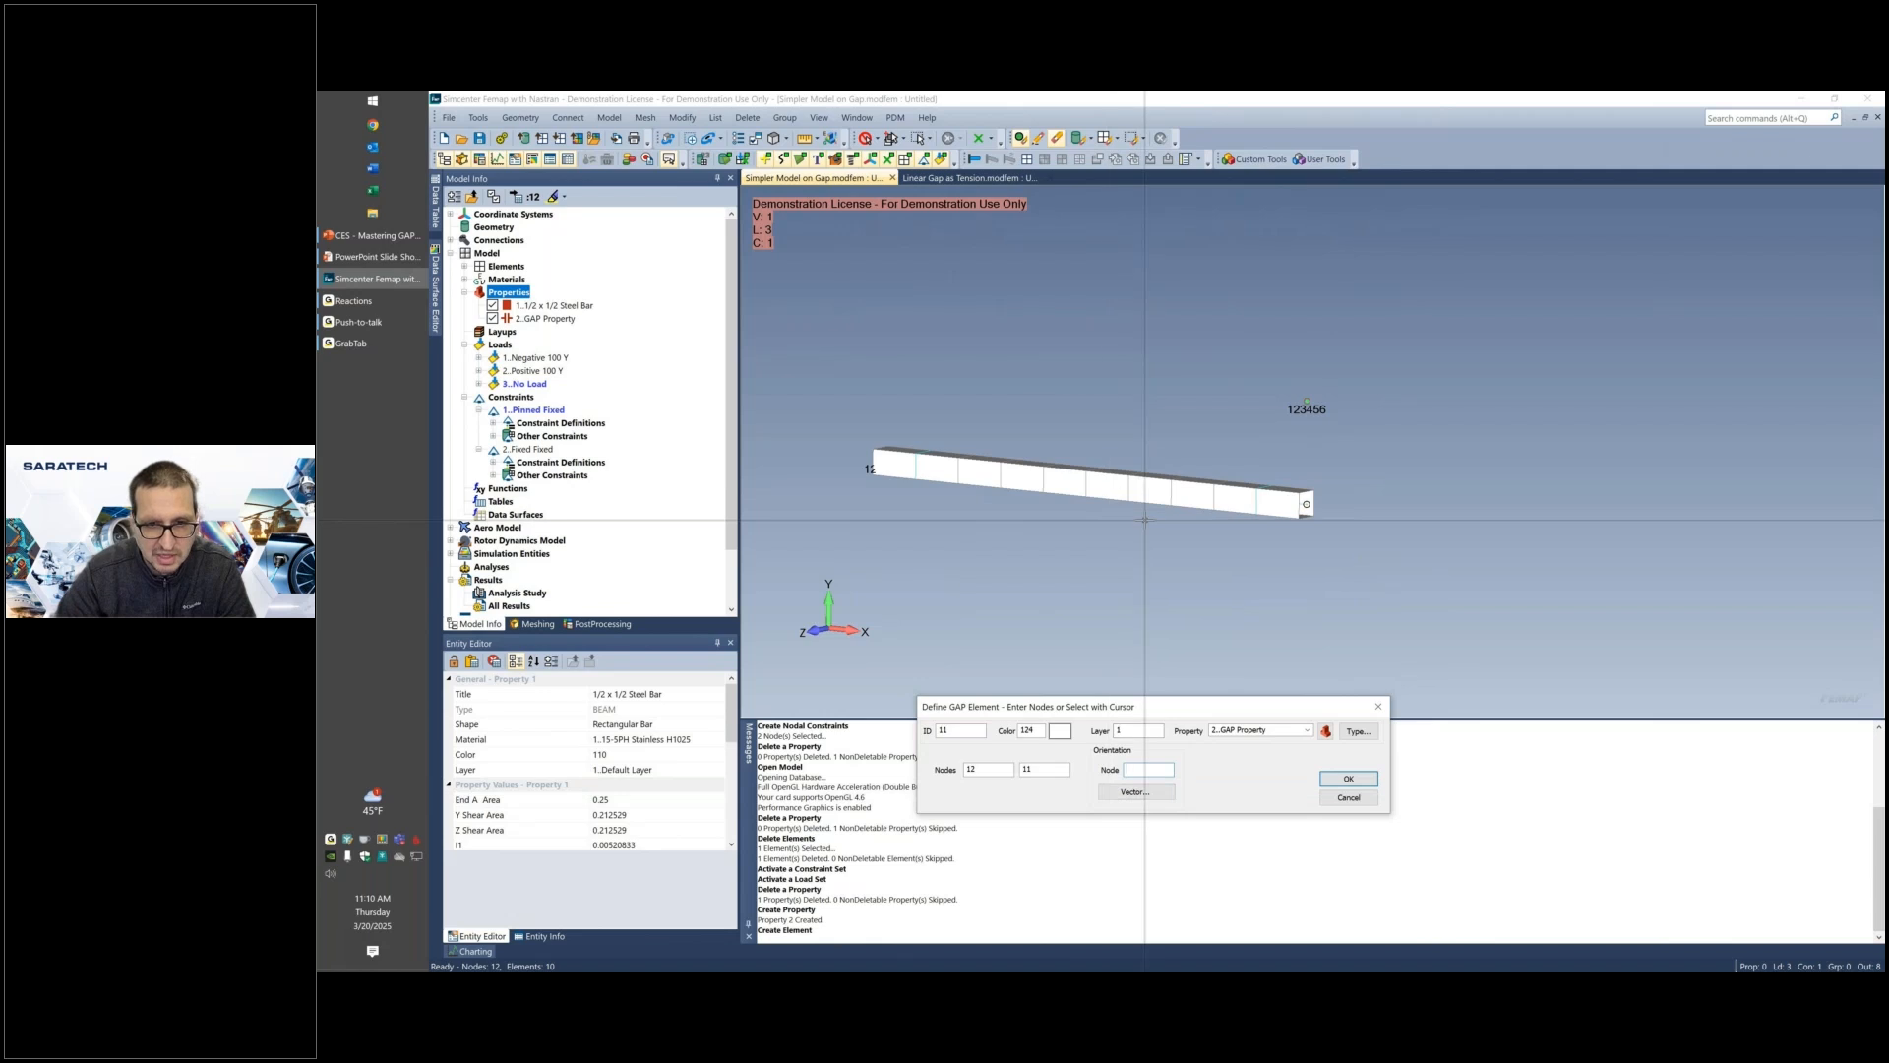
left_click(1092, 481)
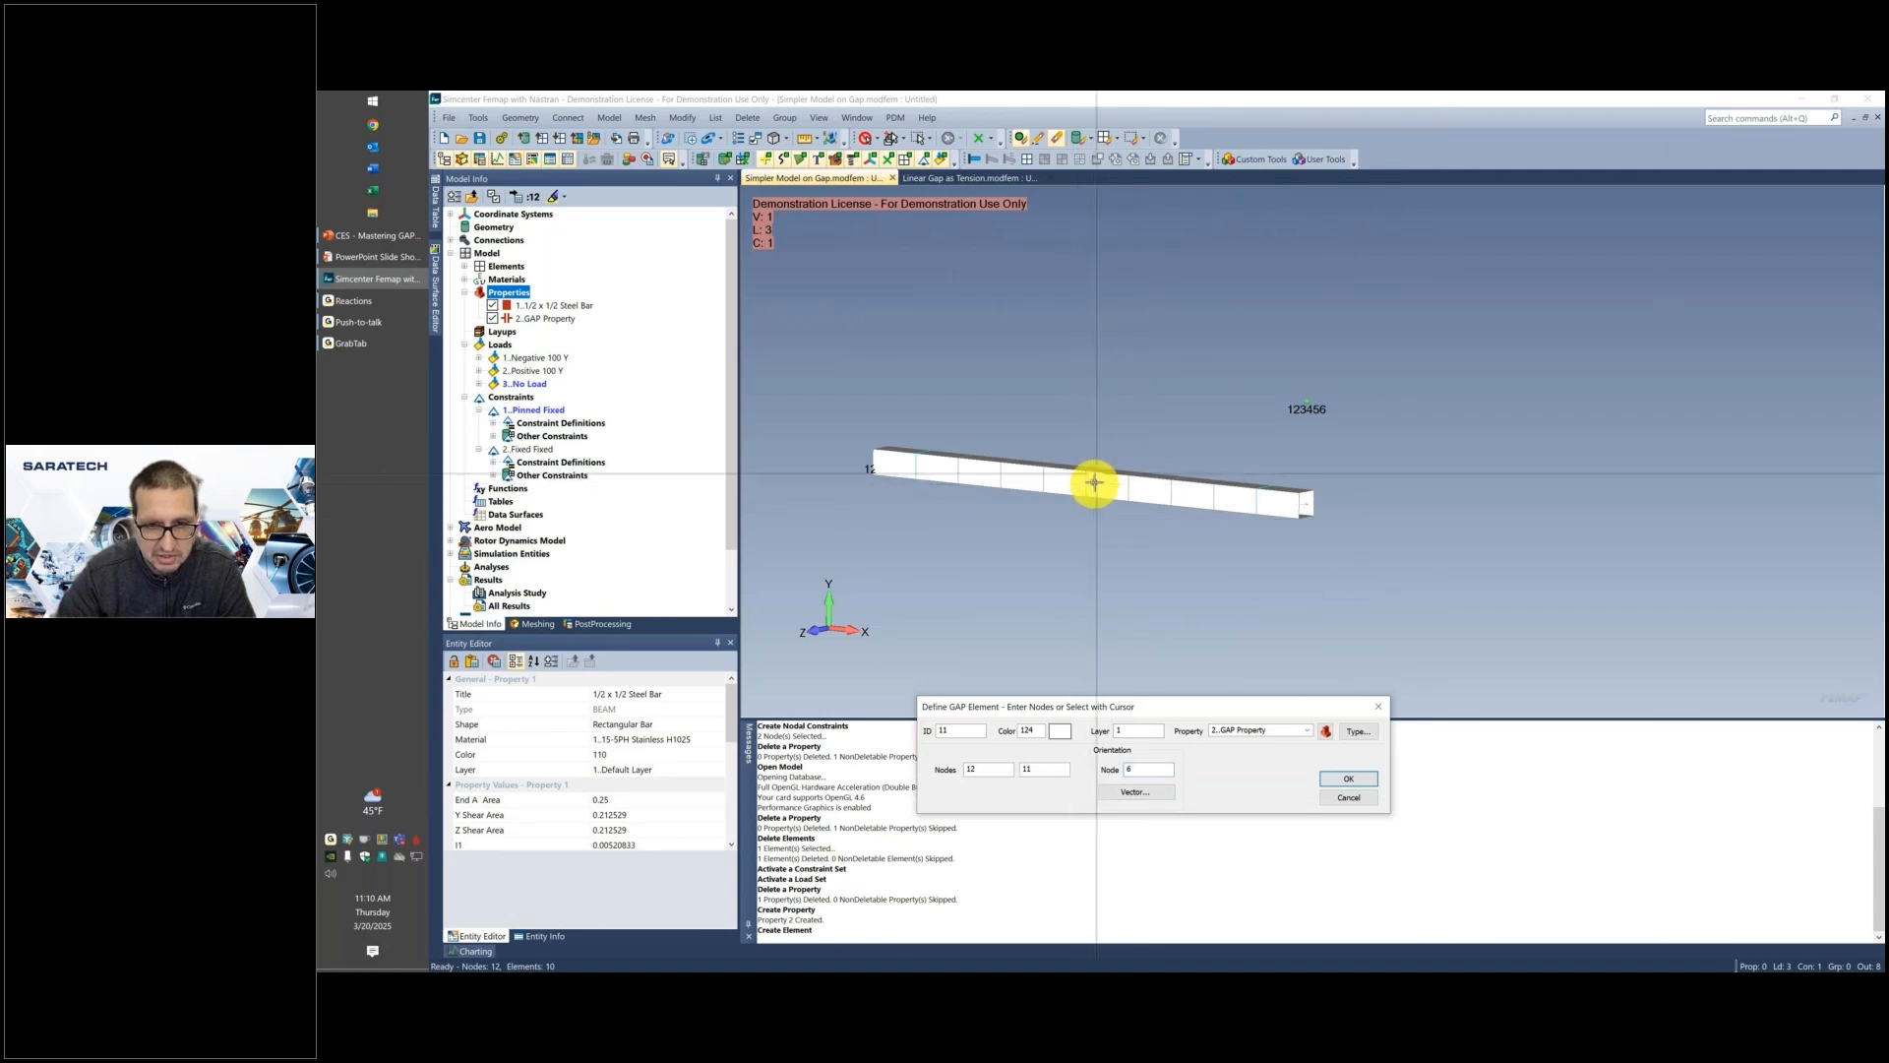
middle_click_drag(1145, 383, 1180, 447)
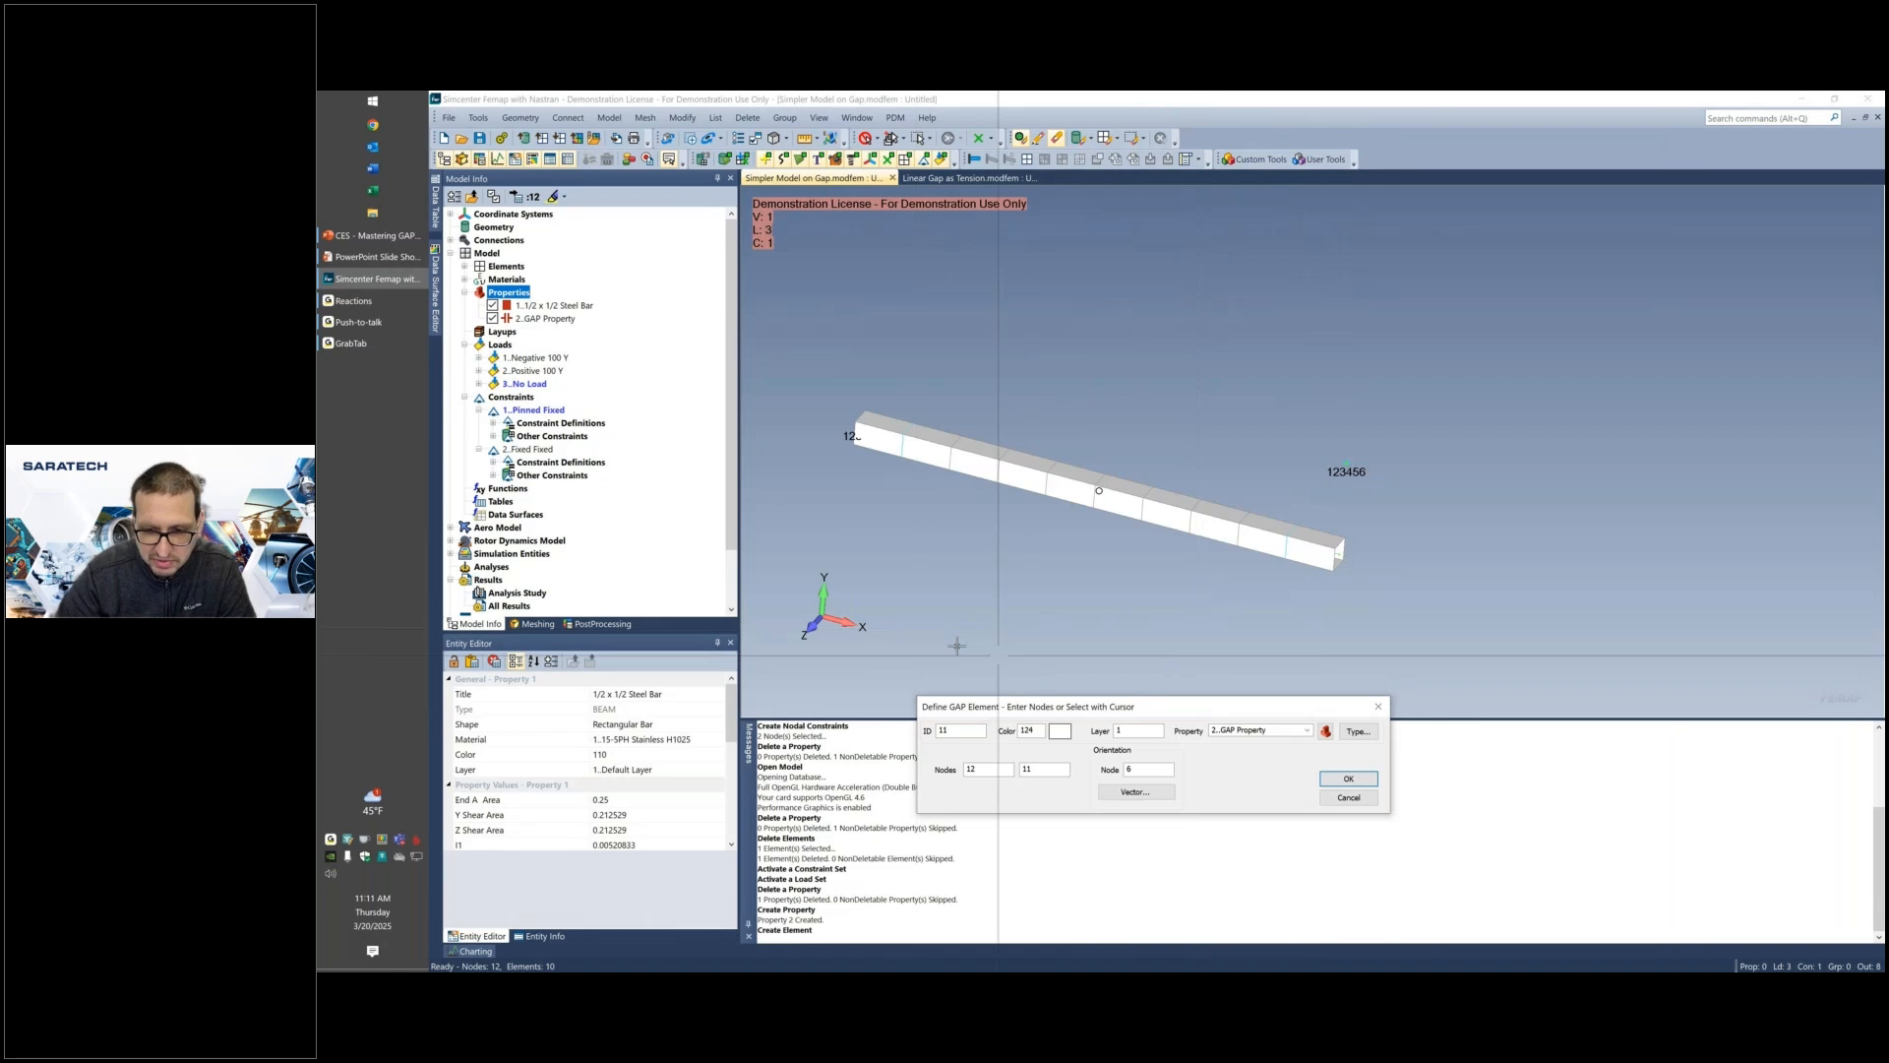
left_click(1347, 778)
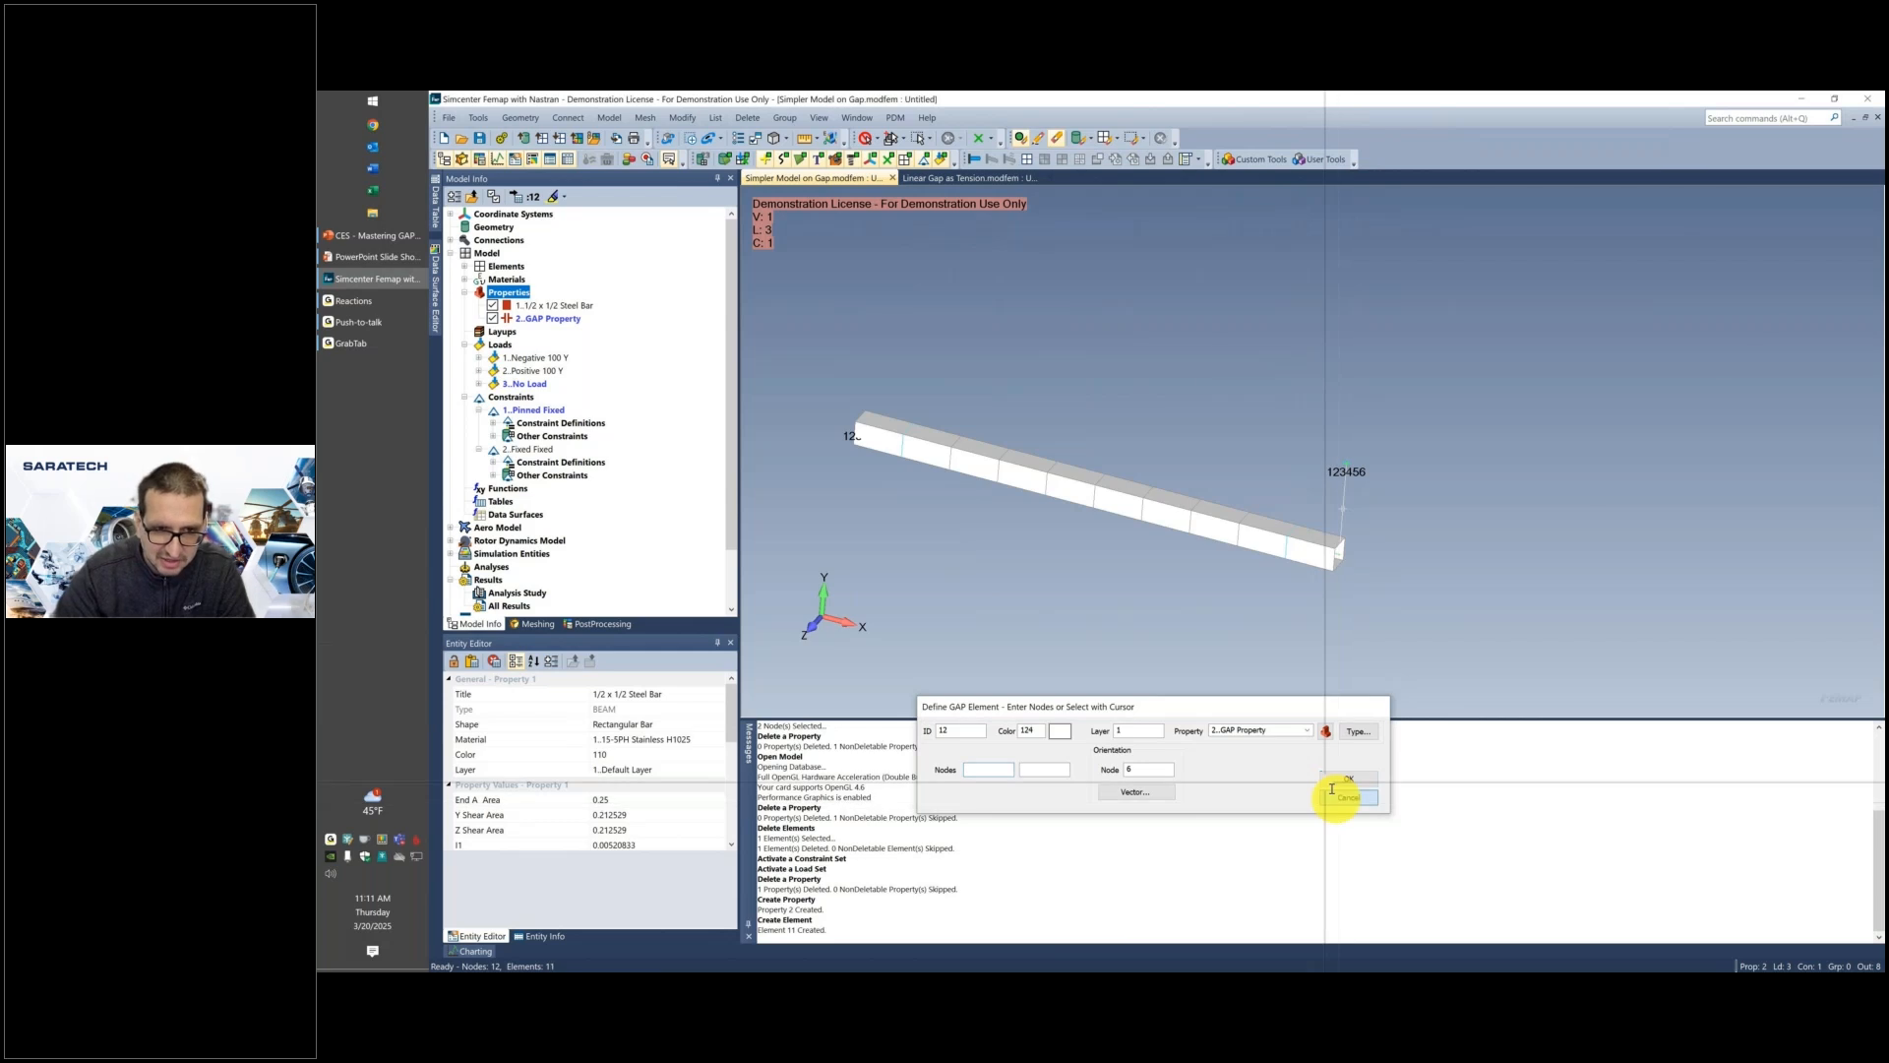
left_click(1332, 799)
Activate the Positive 100 Y load set and inspect its load at the gap end of the beam.
middle_click_drag(1213, 611, 1184, 583)
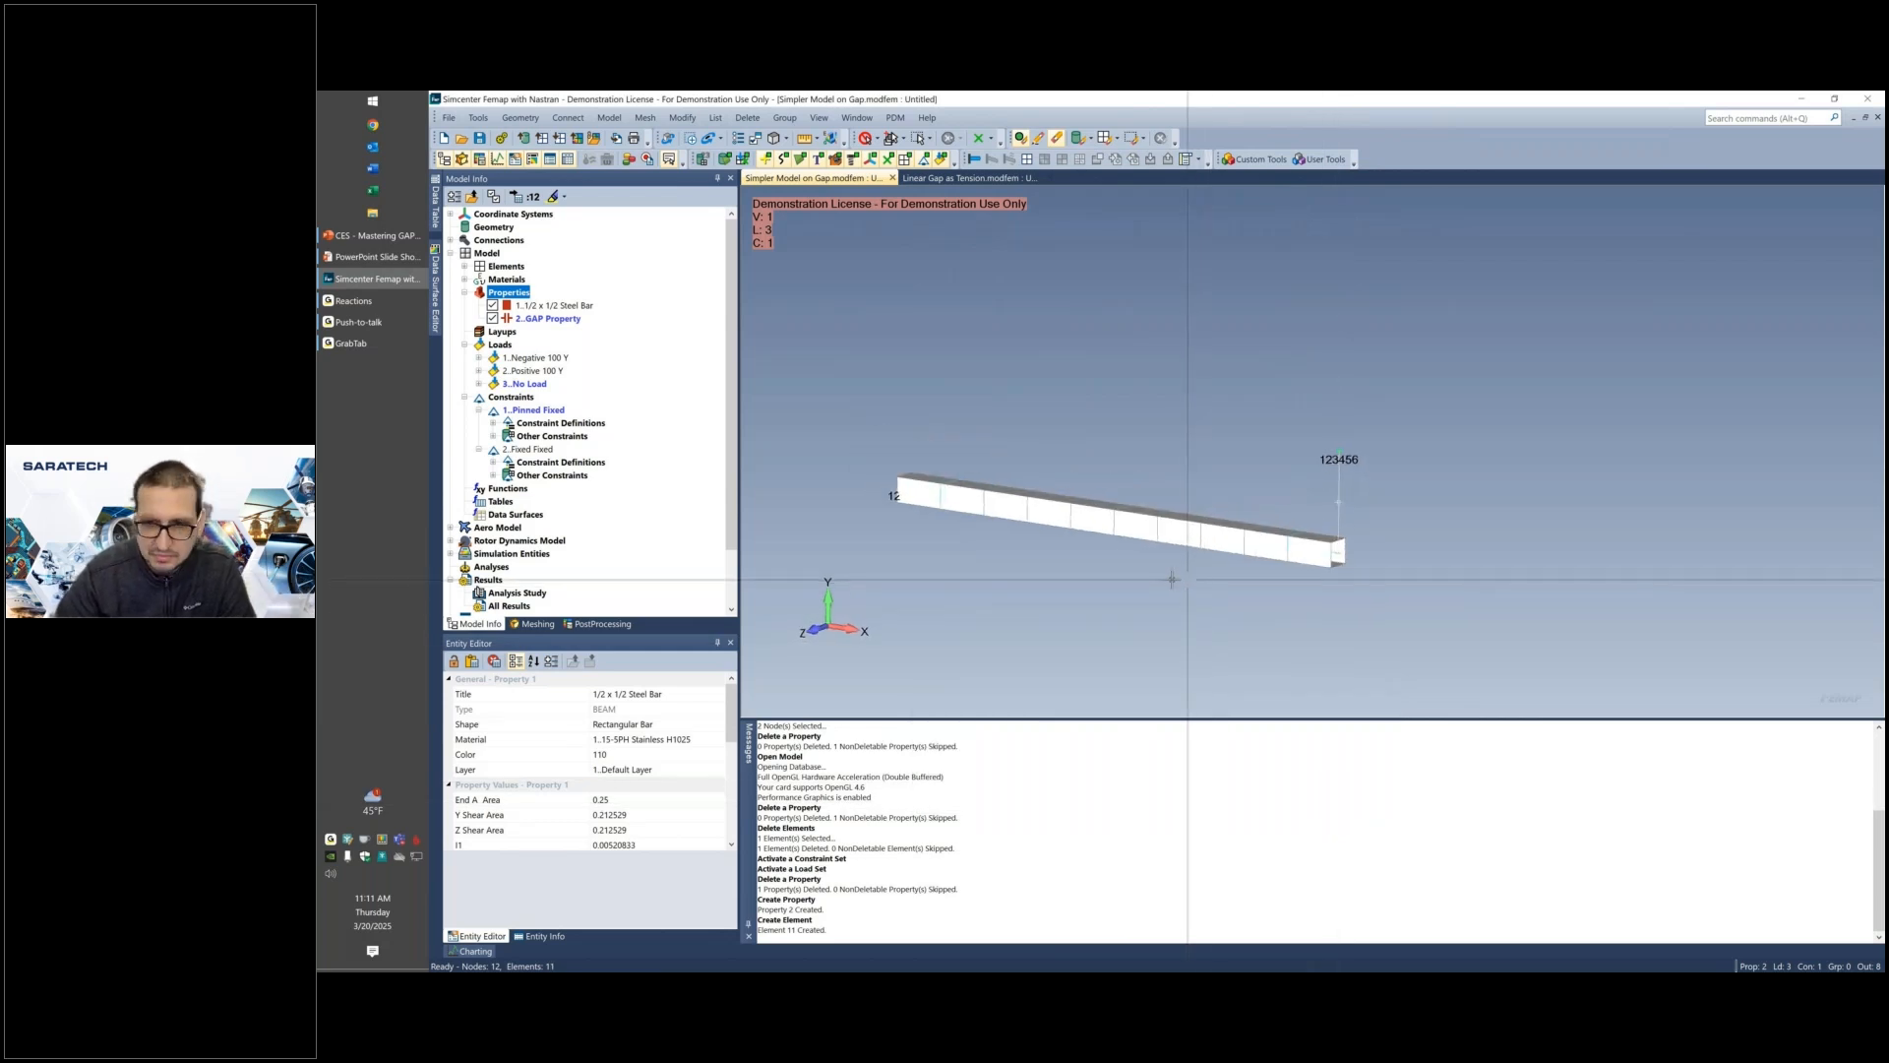
mouse_move(1213, 611)
middle_mouse_down()
mouse_move(1208, 575)
mouse_move(1194, 596)
middle_mouse_up()
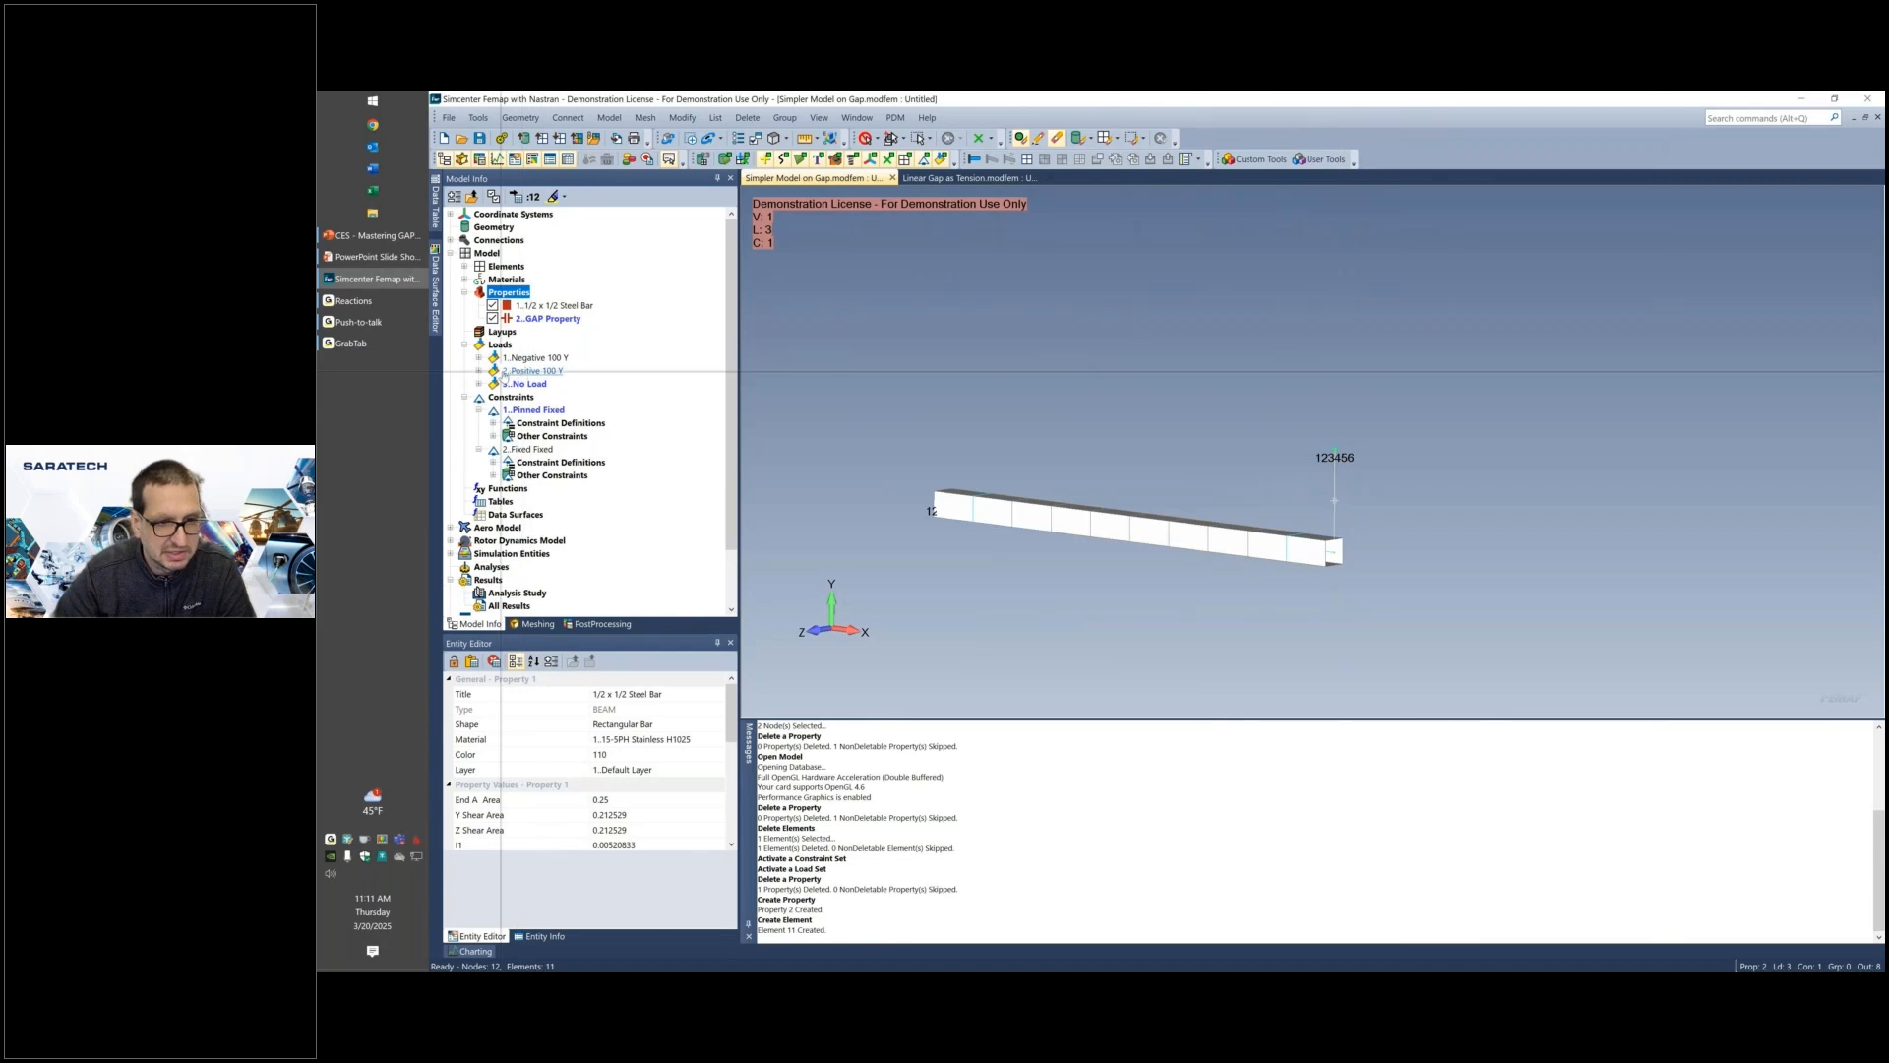
double_click(532, 371)
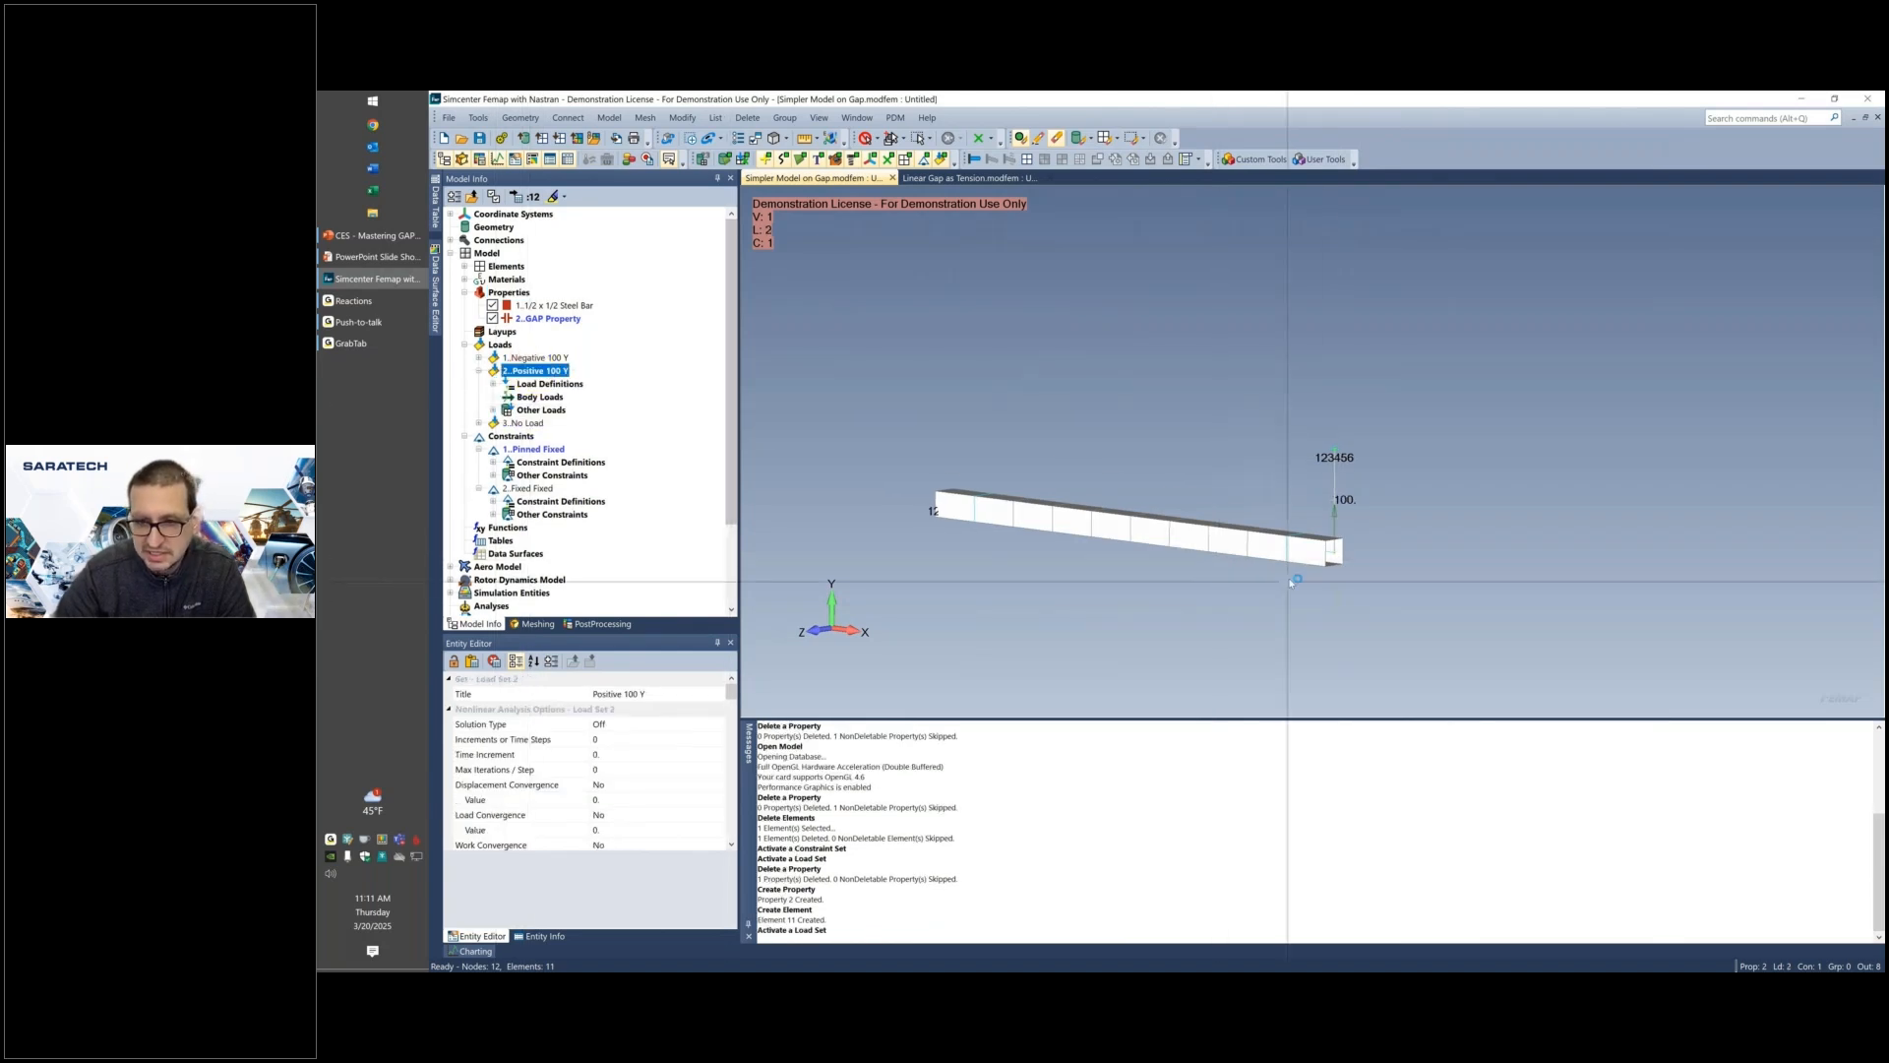
middle_click_drag(1296, 575, 1305, 600)
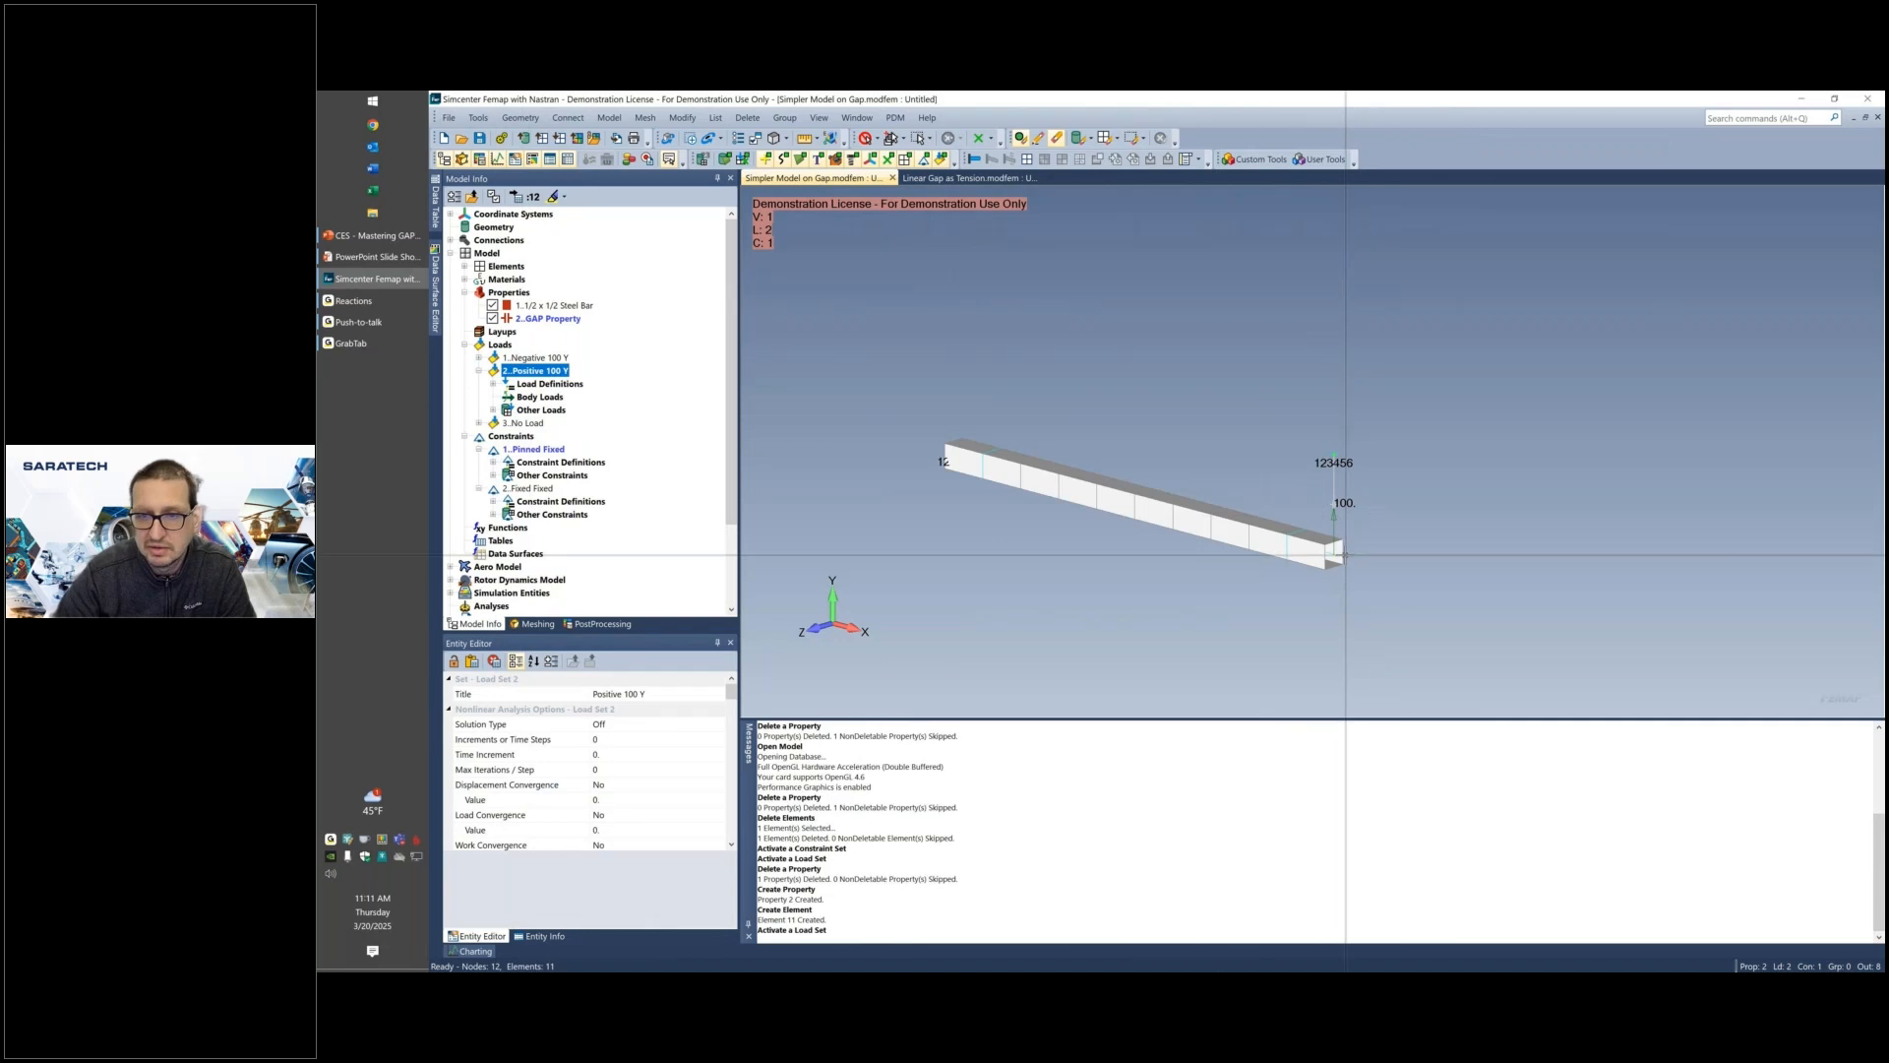
scroll(1346, 556, "up", 3)
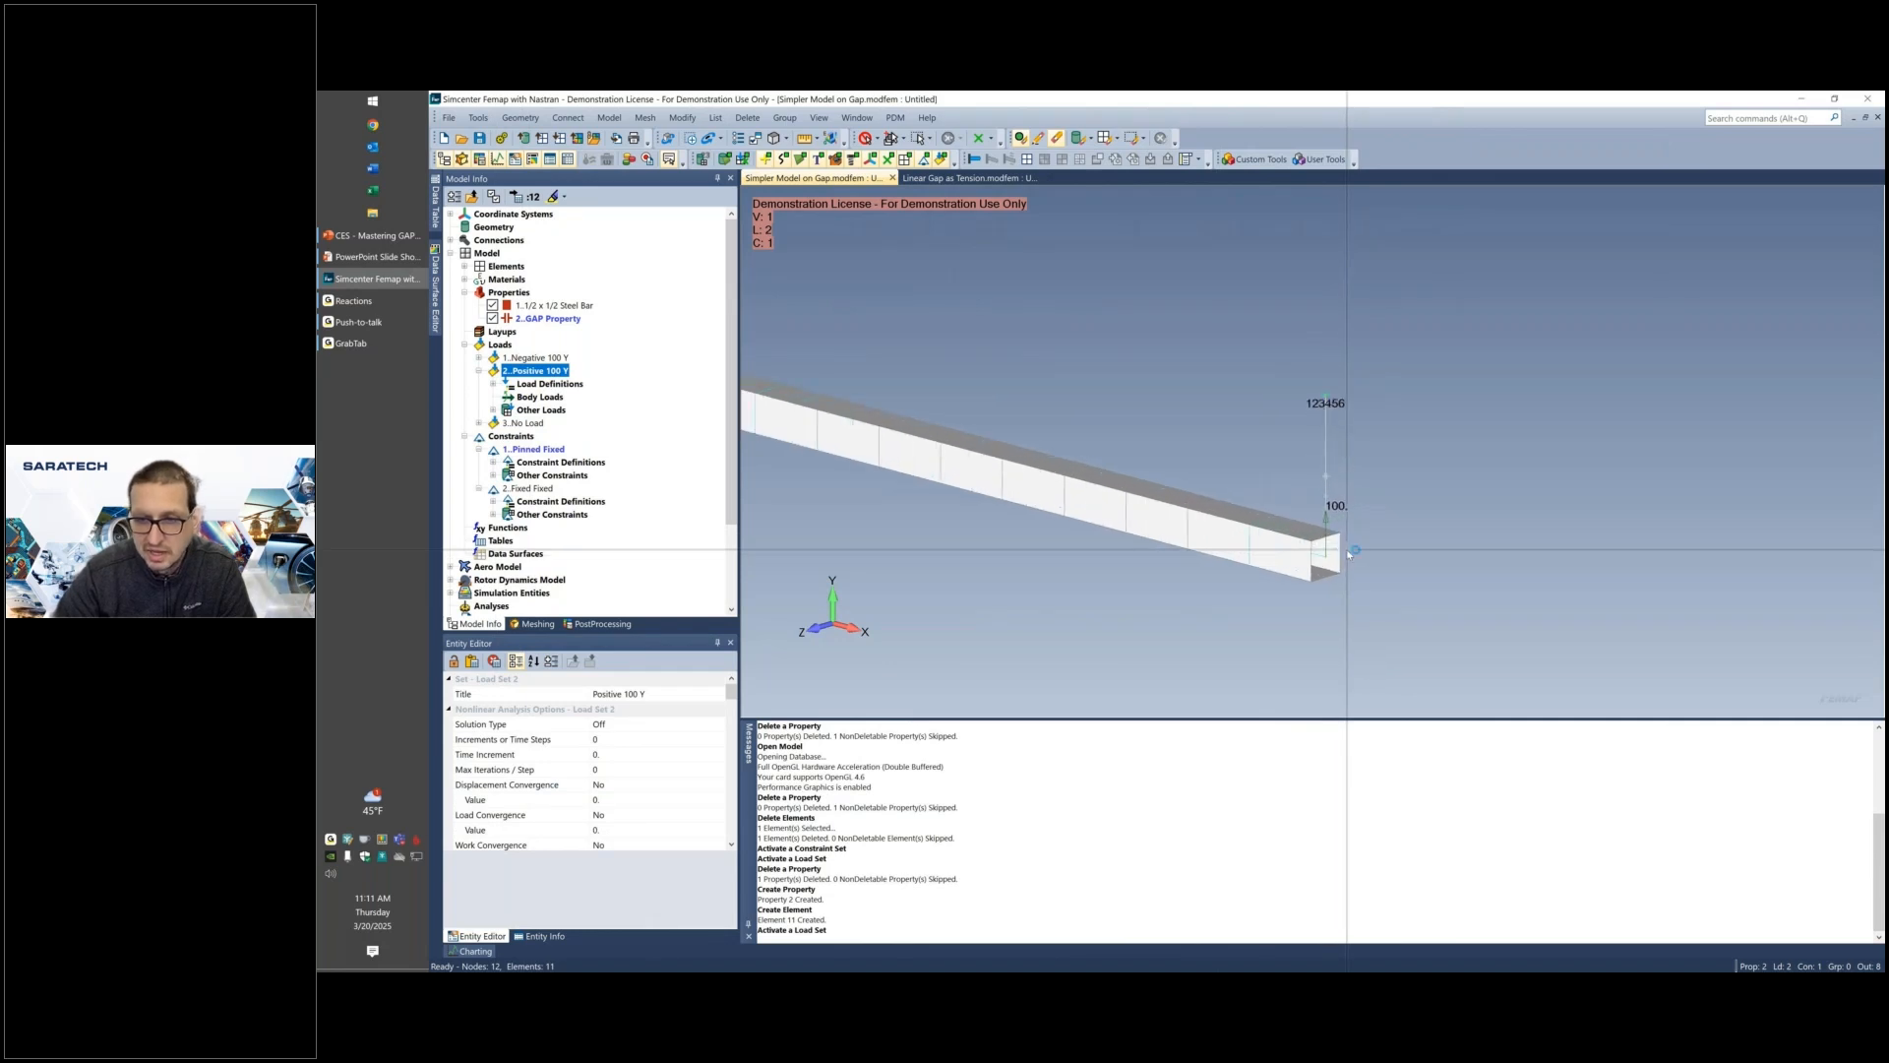
scroll(1348, 554, "up", 1)
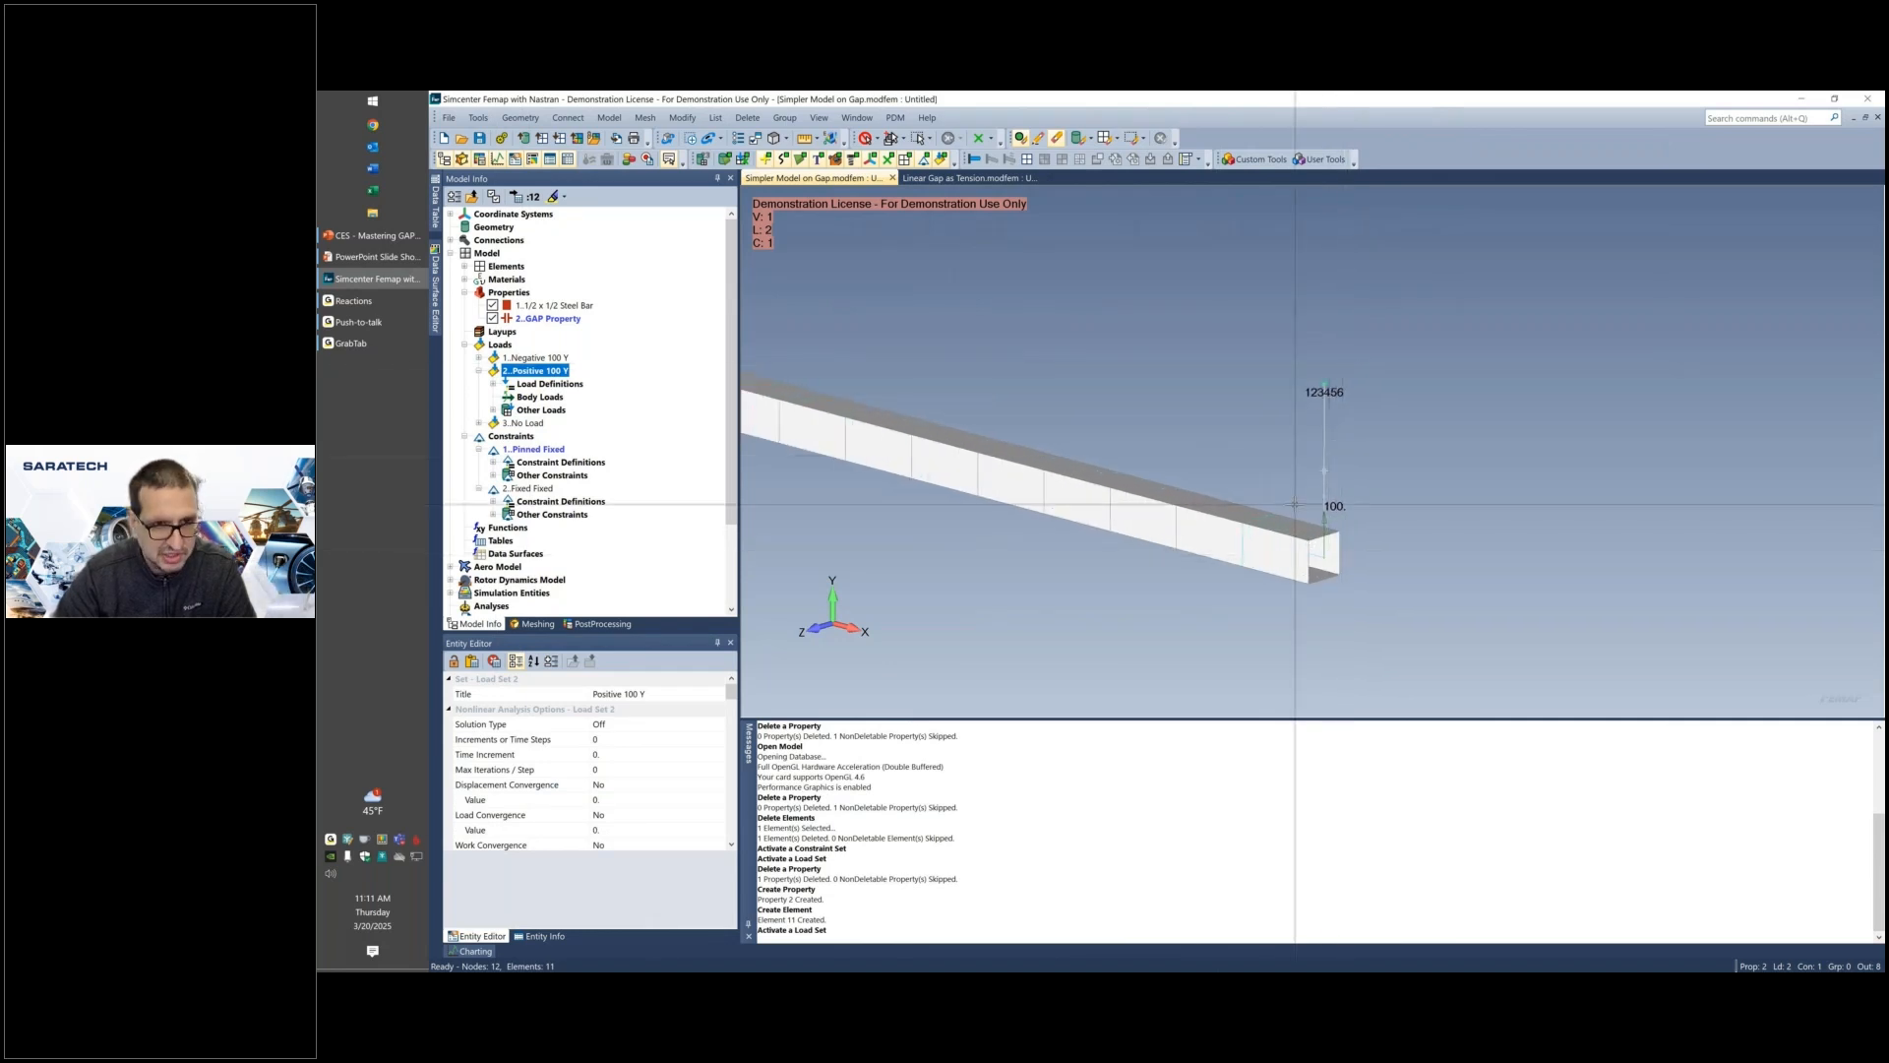
middle_click_drag(1171, 494, 1347, 499, "ctrl")
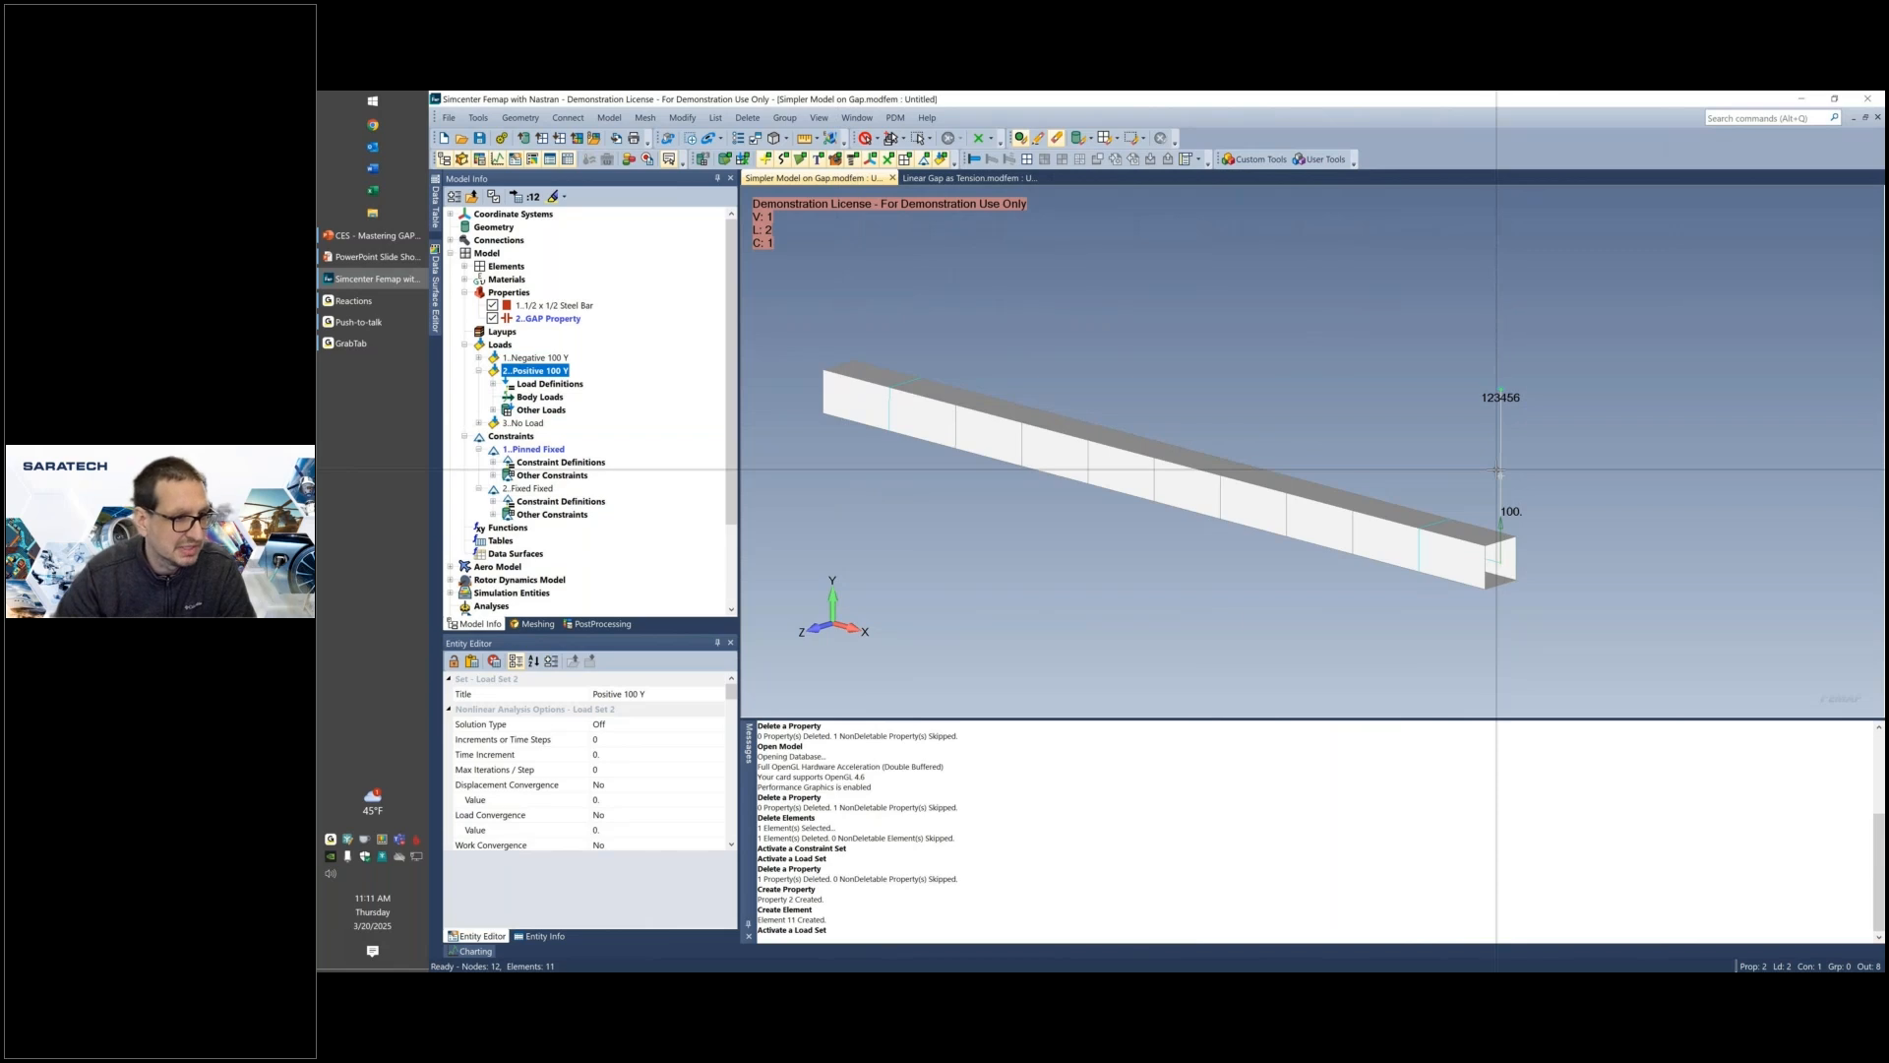
Create a new Simcenter Nastran analysis set of type Nonlinear Static with the integrated solver.
scroll(564, 562, "down", 2)
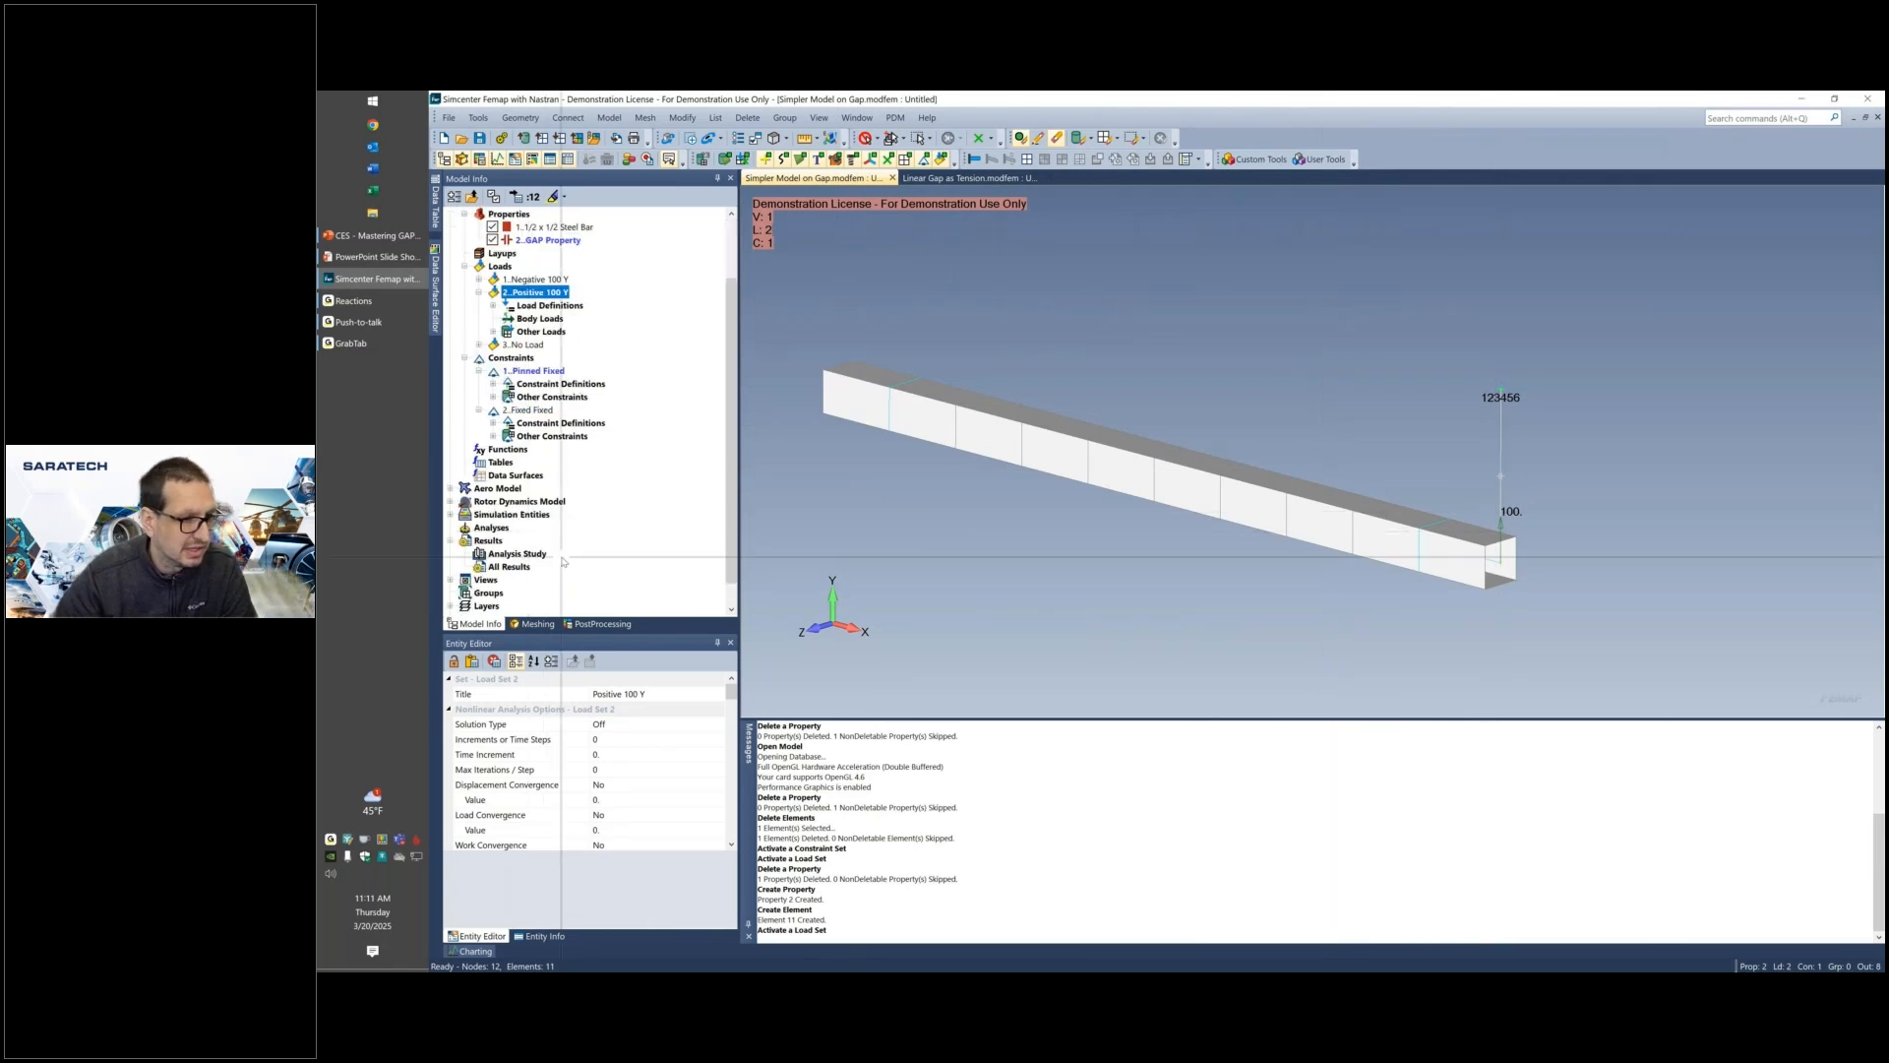
right_click(543, 530)
left_click(553, 540)
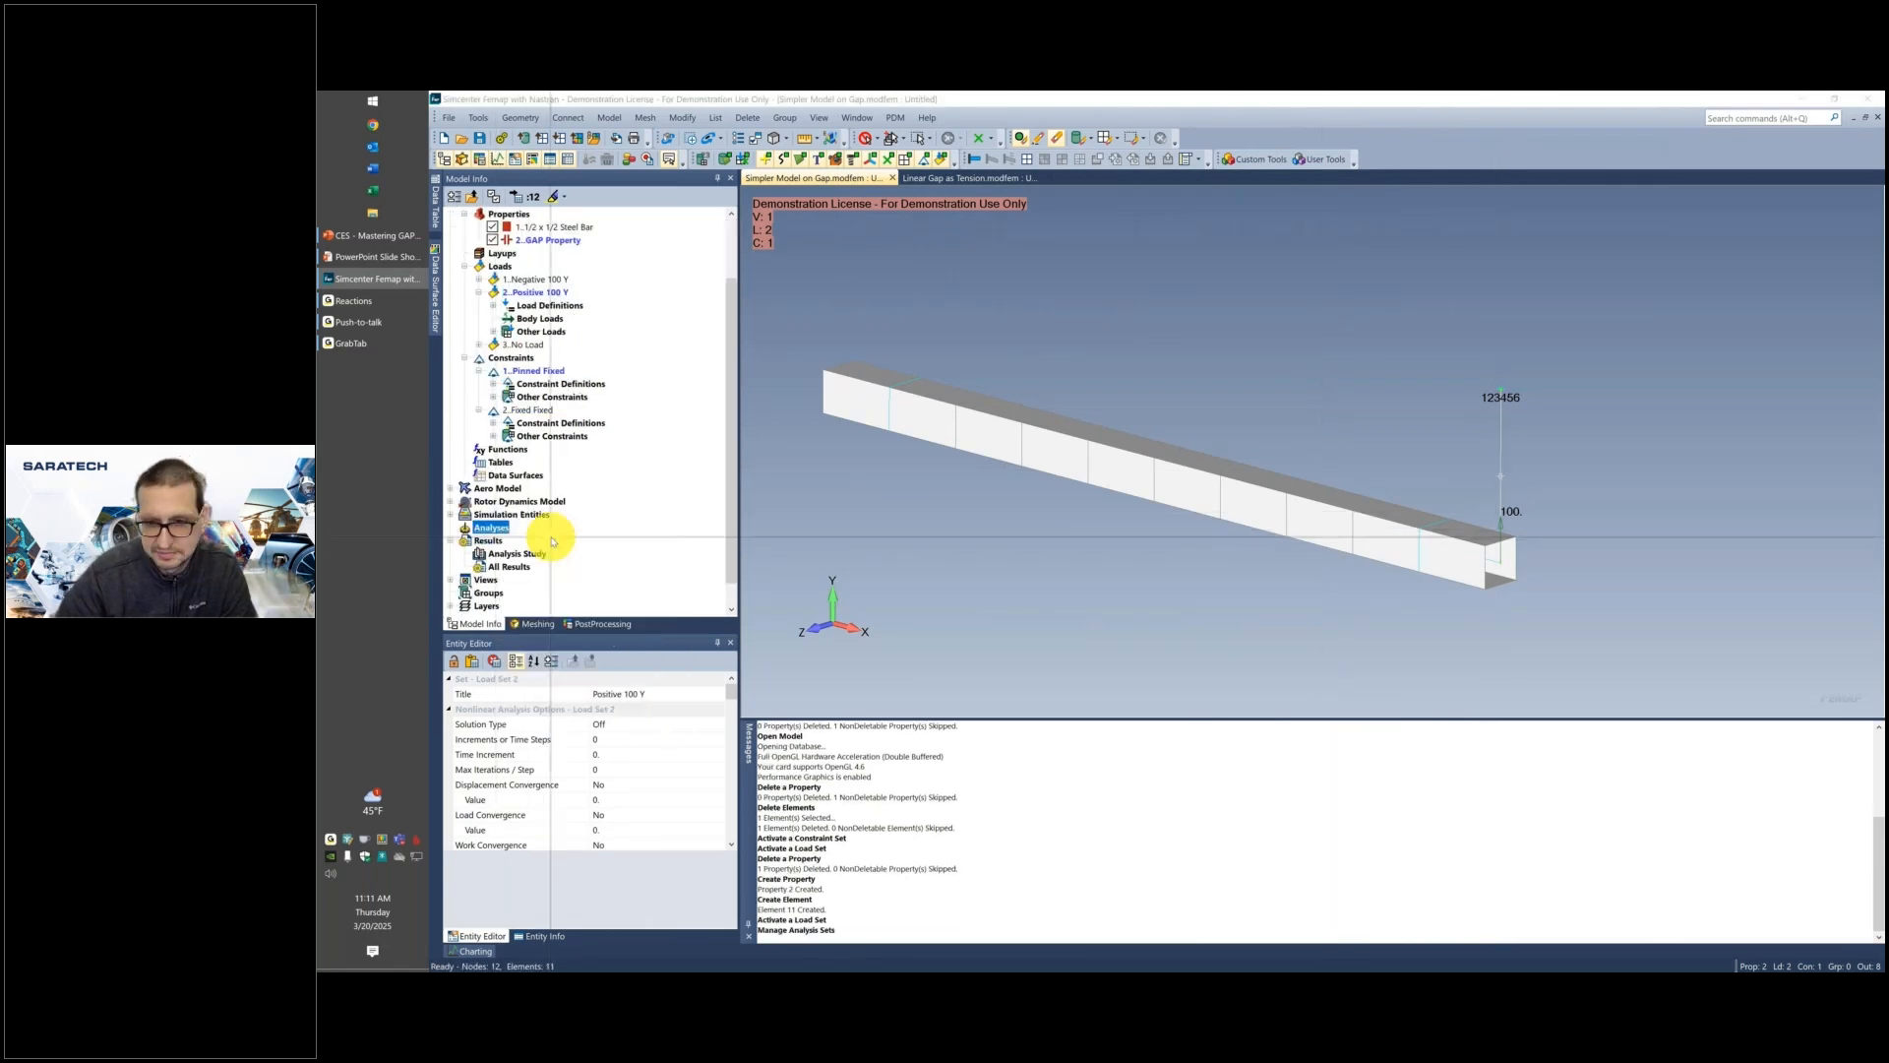
left_click(1269, 657)
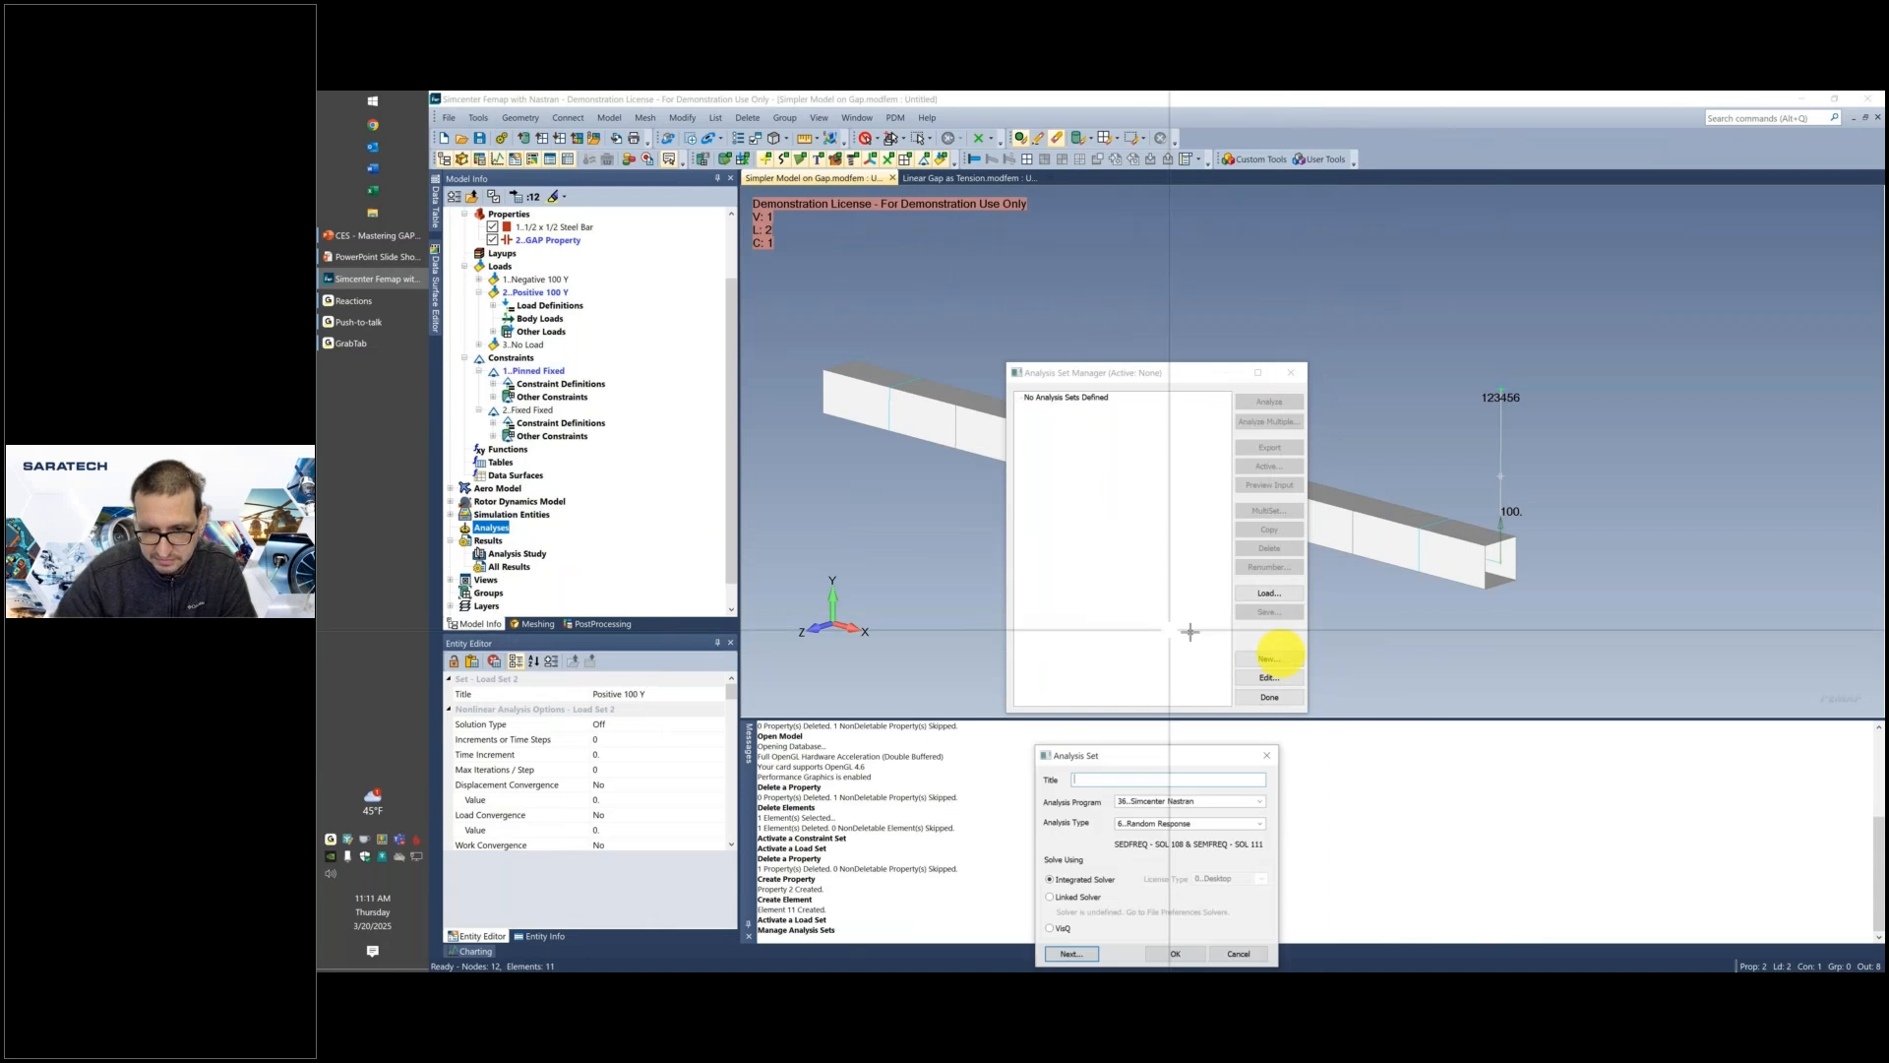
left_click_drag(1181, 756, 1206, 569)
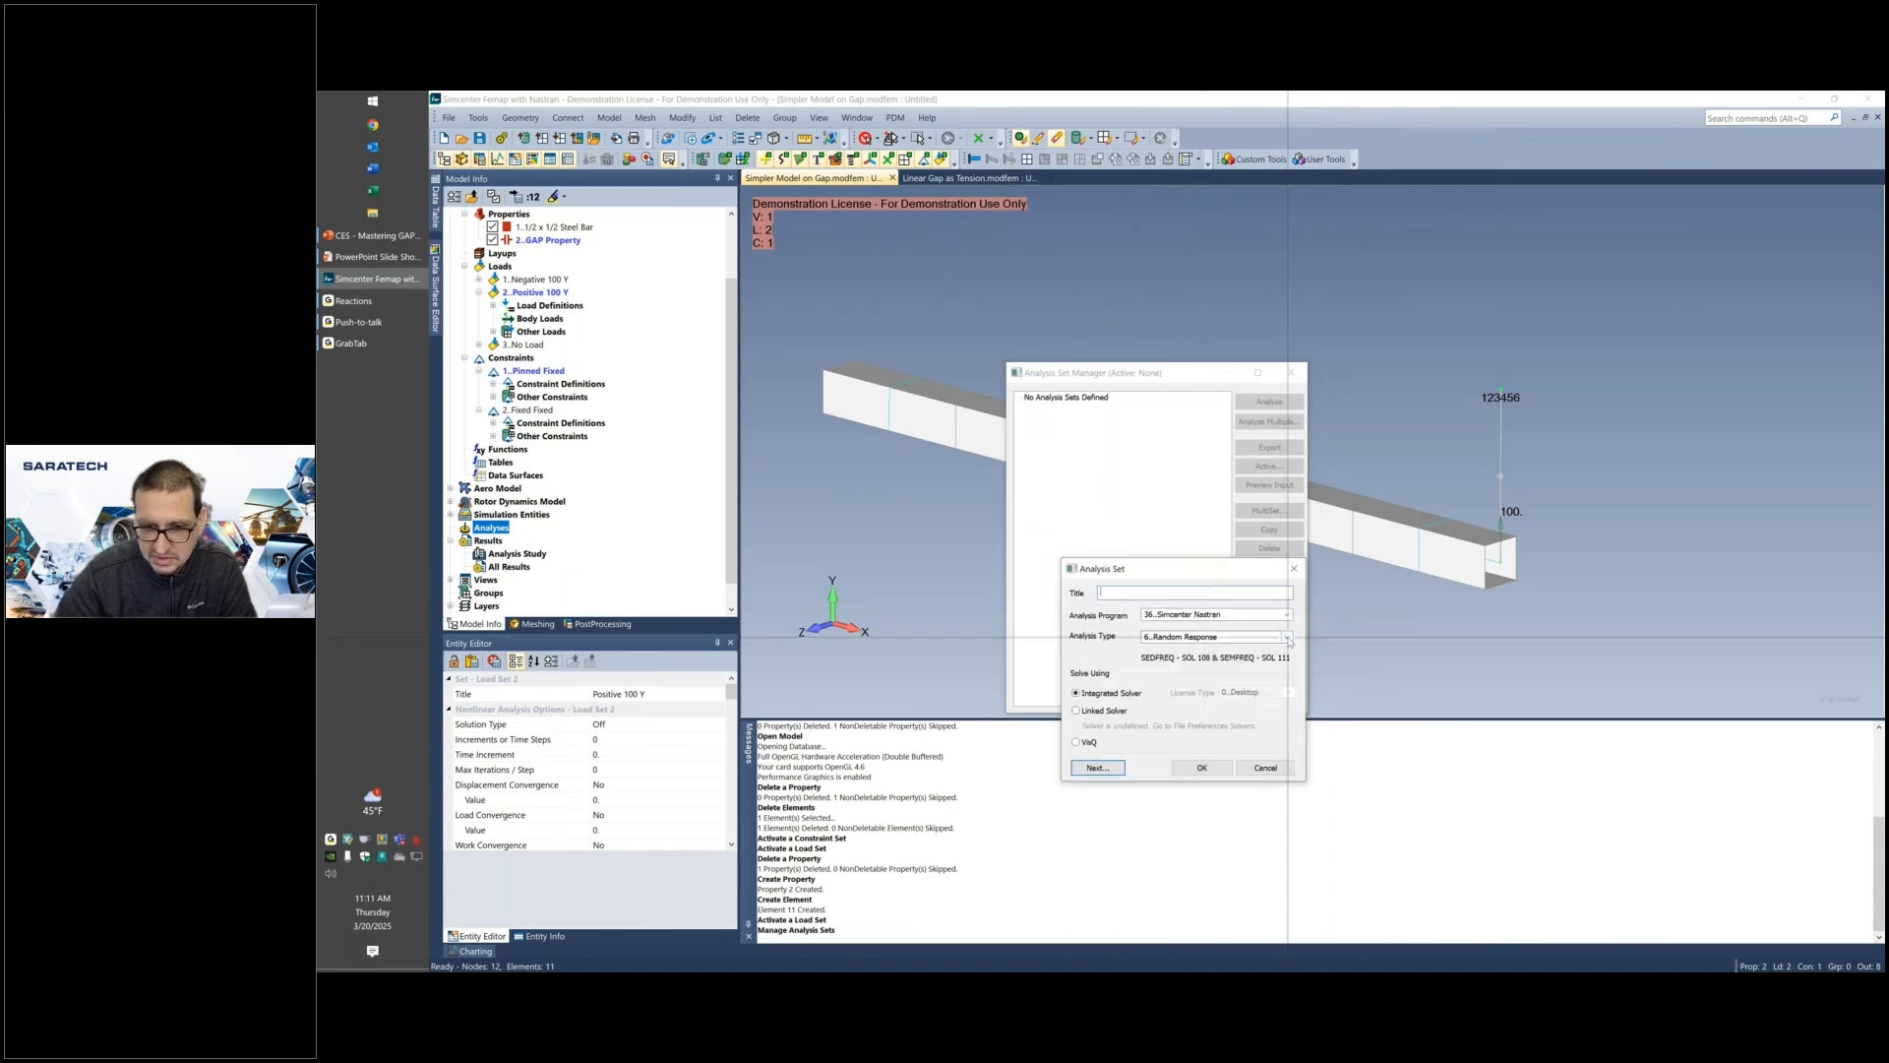
left_click(1287, 638)
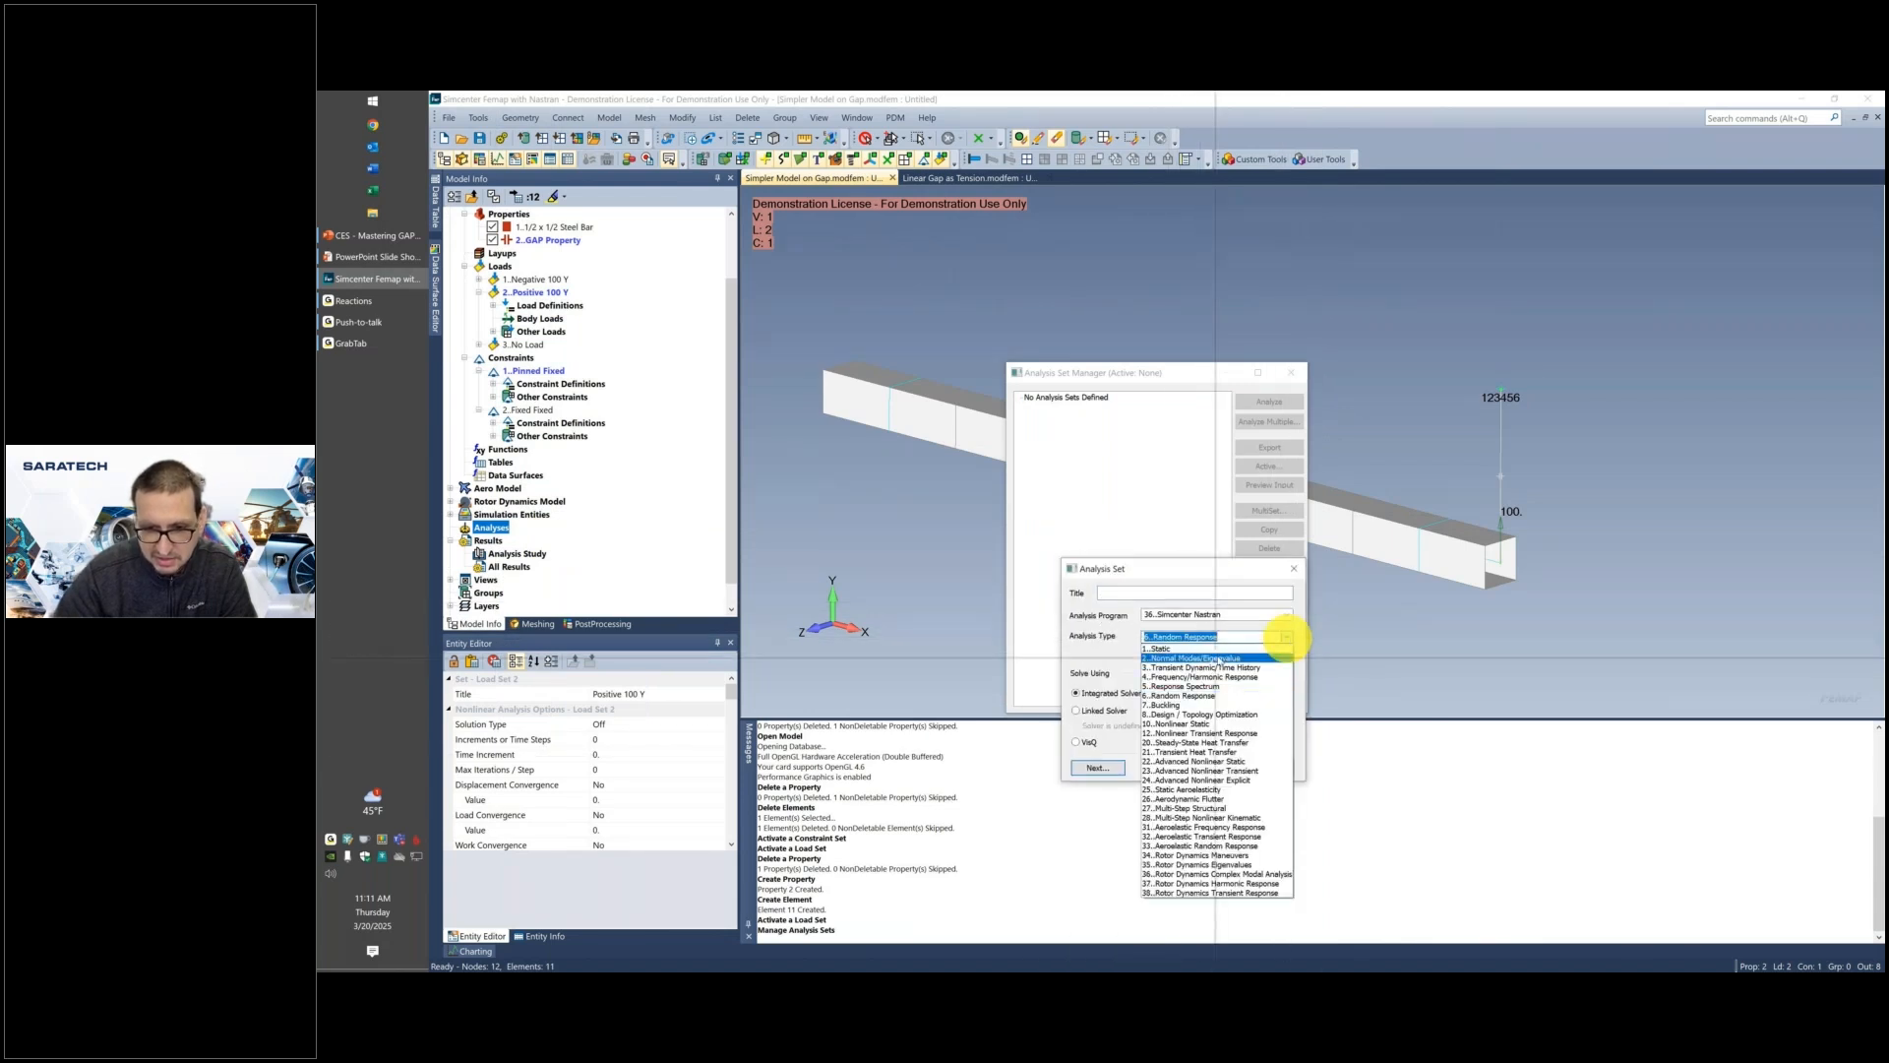
left_click(1176, 724)
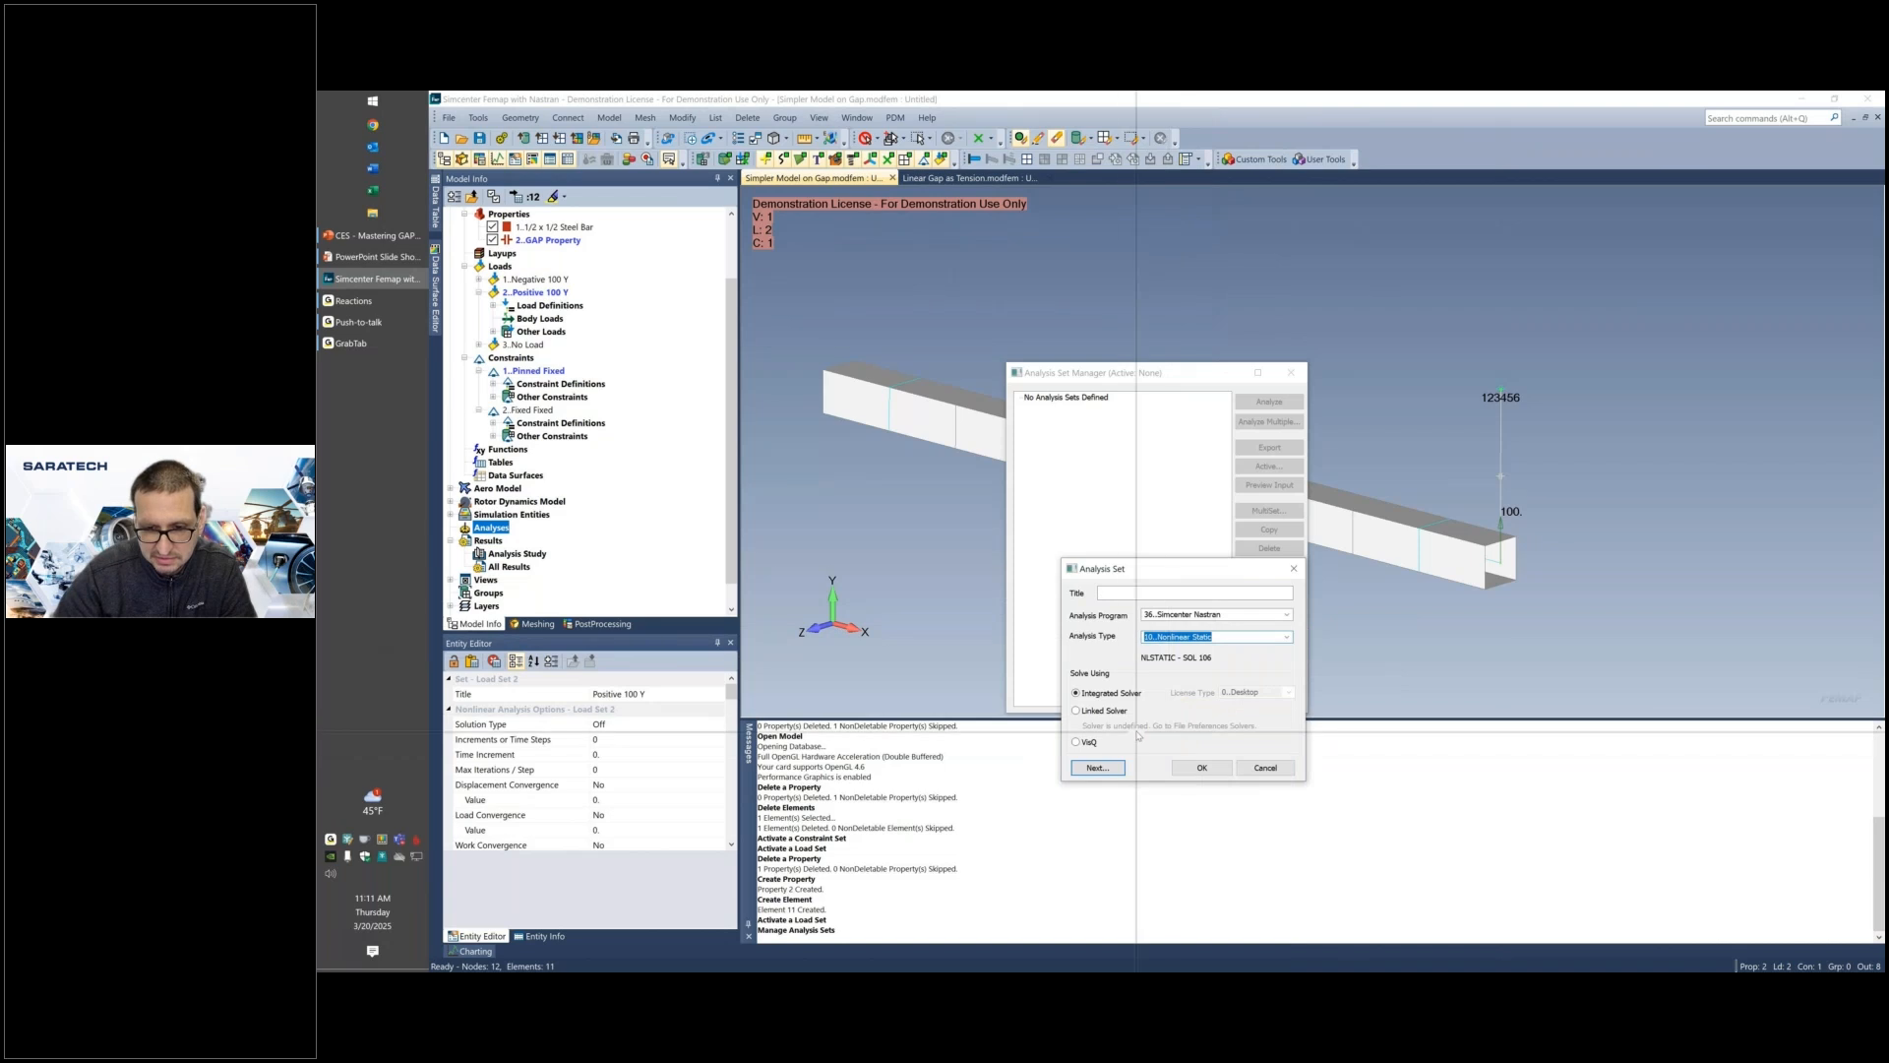
left_click(1199, 767)
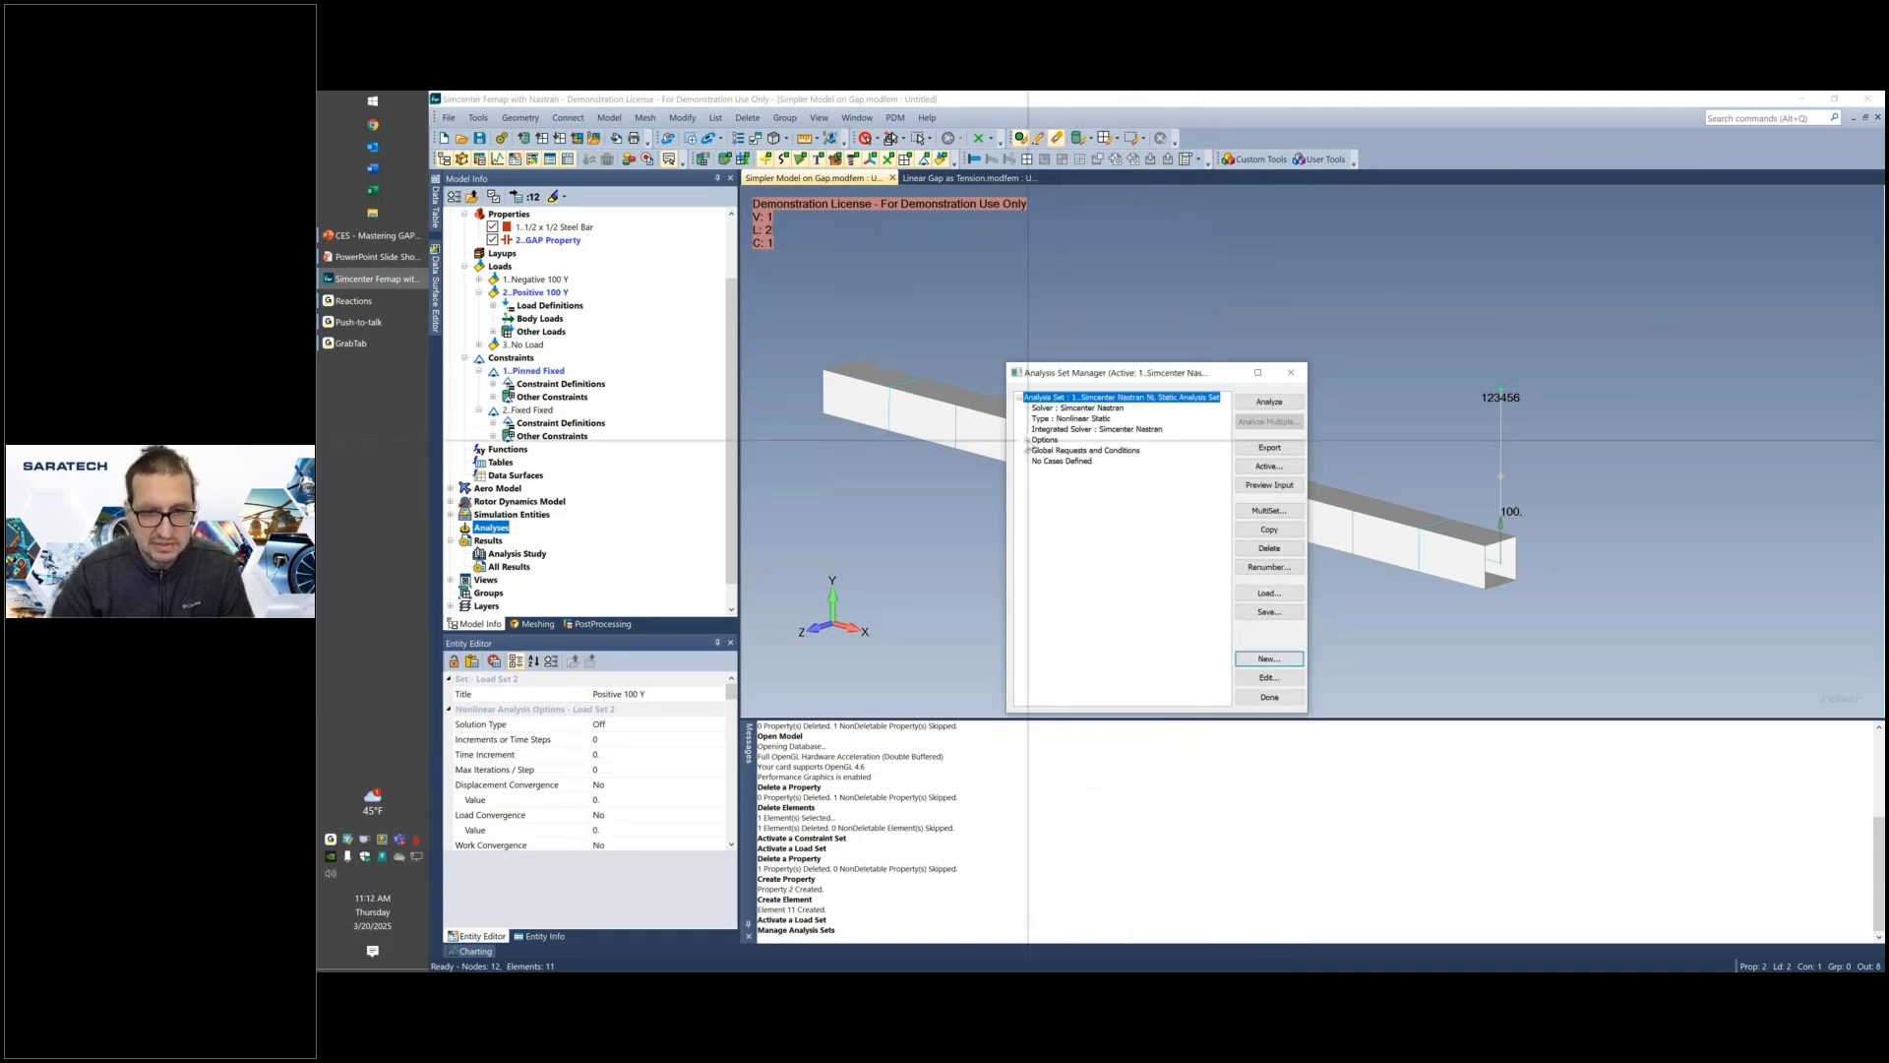
Set the analysis set's global nonlinear options to 5 increments and 1 iteration before stiffness update.
left_click(1027, 441)
left_click(1027, 440)
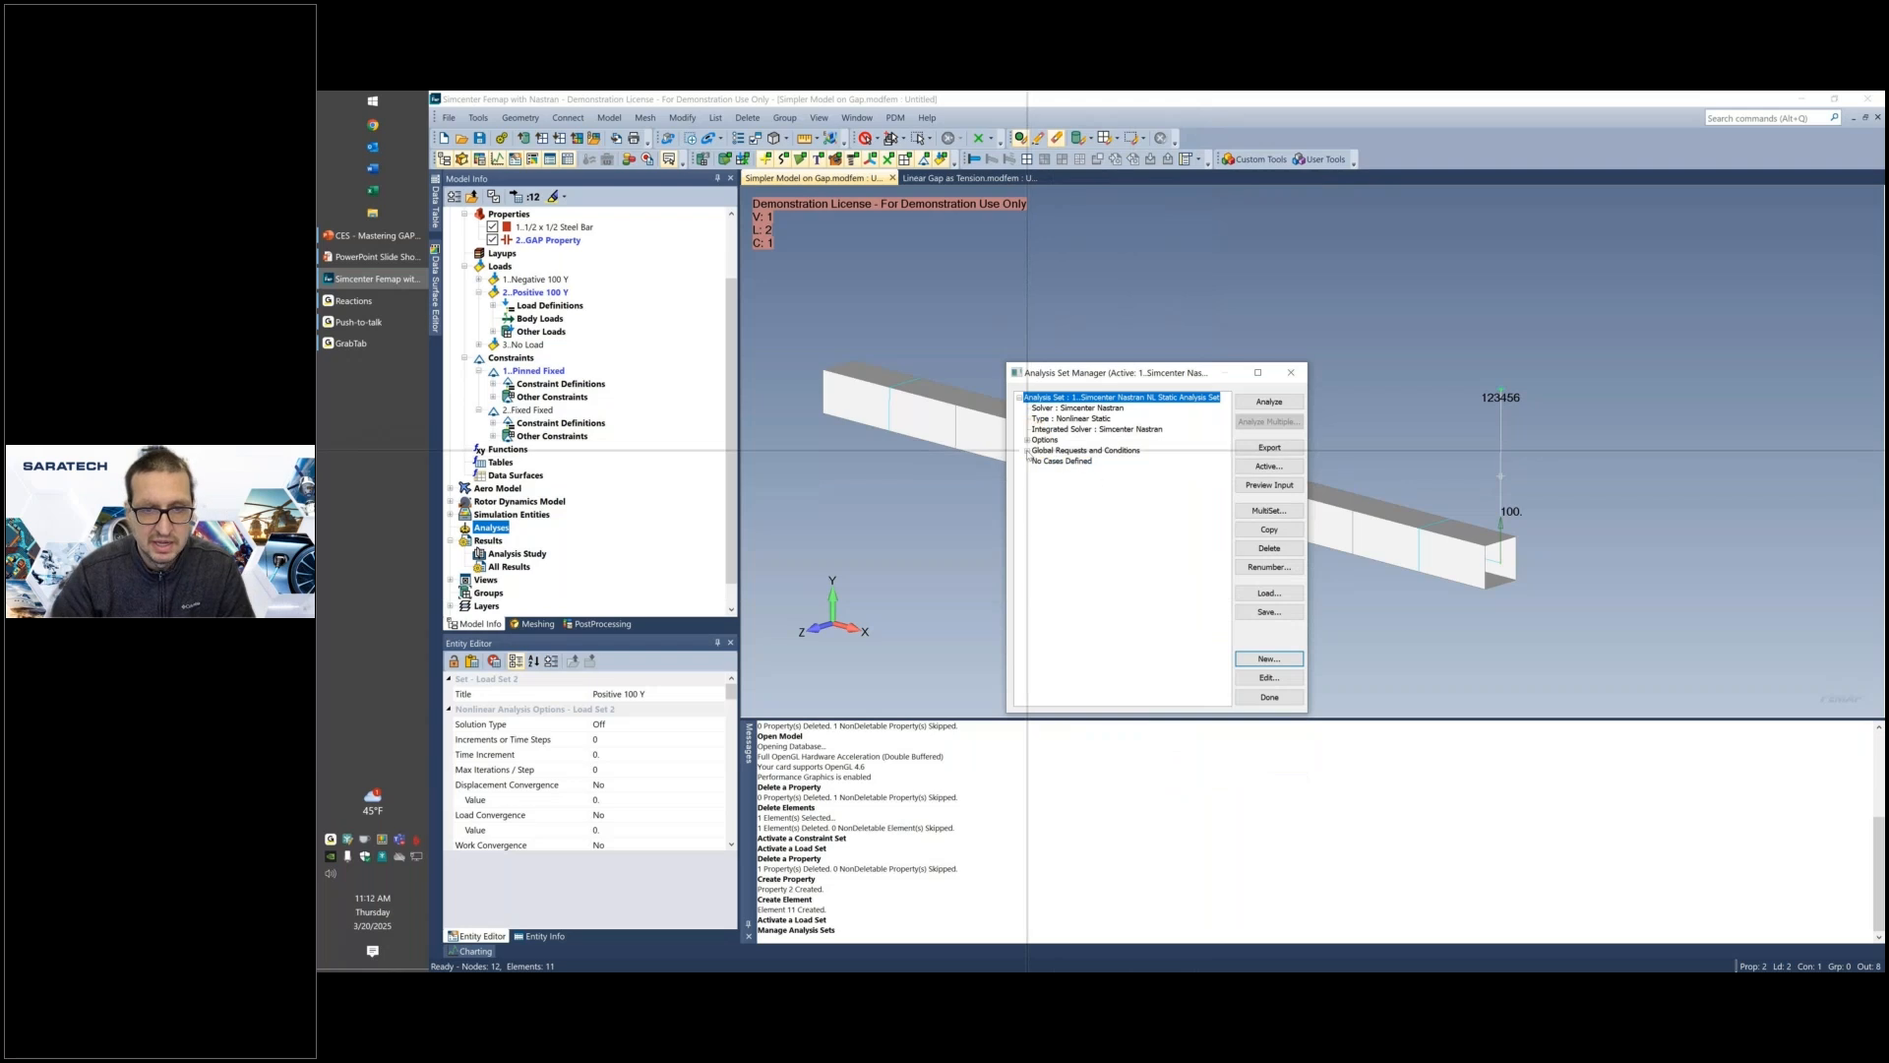
left_click(1028, 451)
left_click(1072, 483)
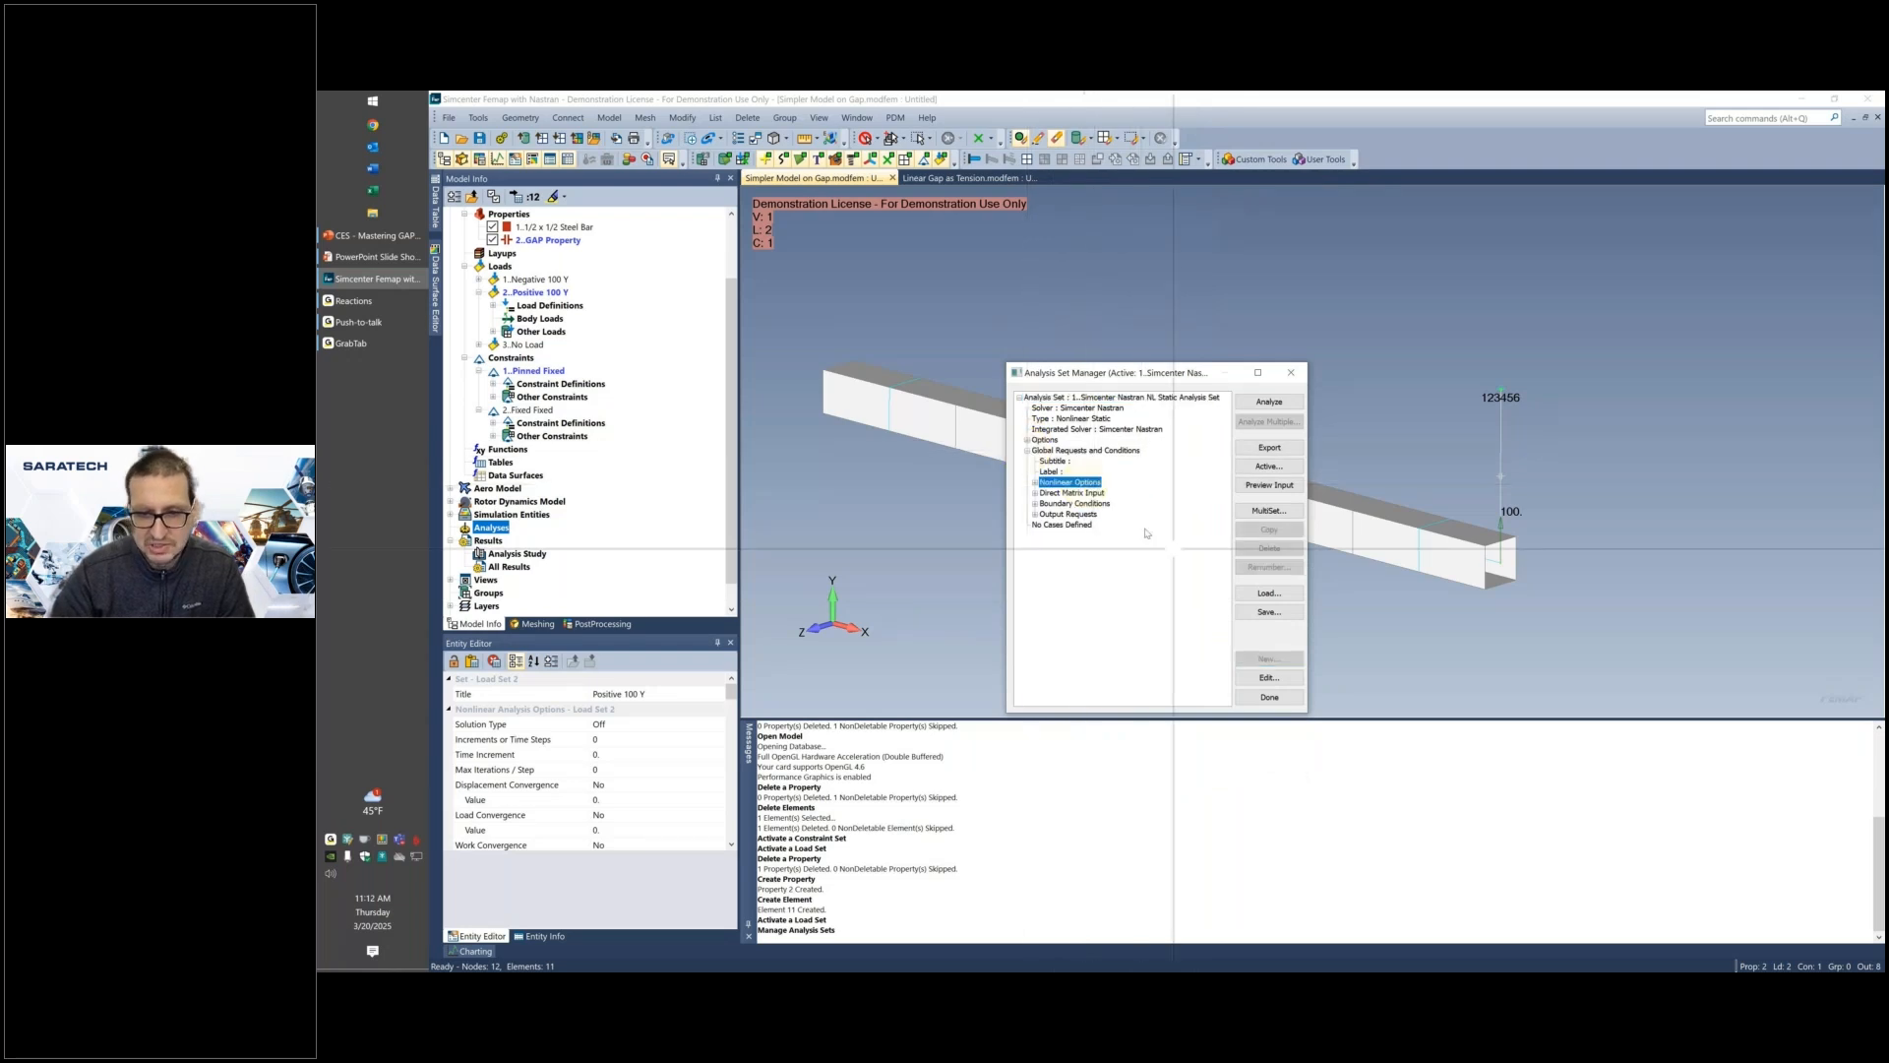
left_click(1266, 678)
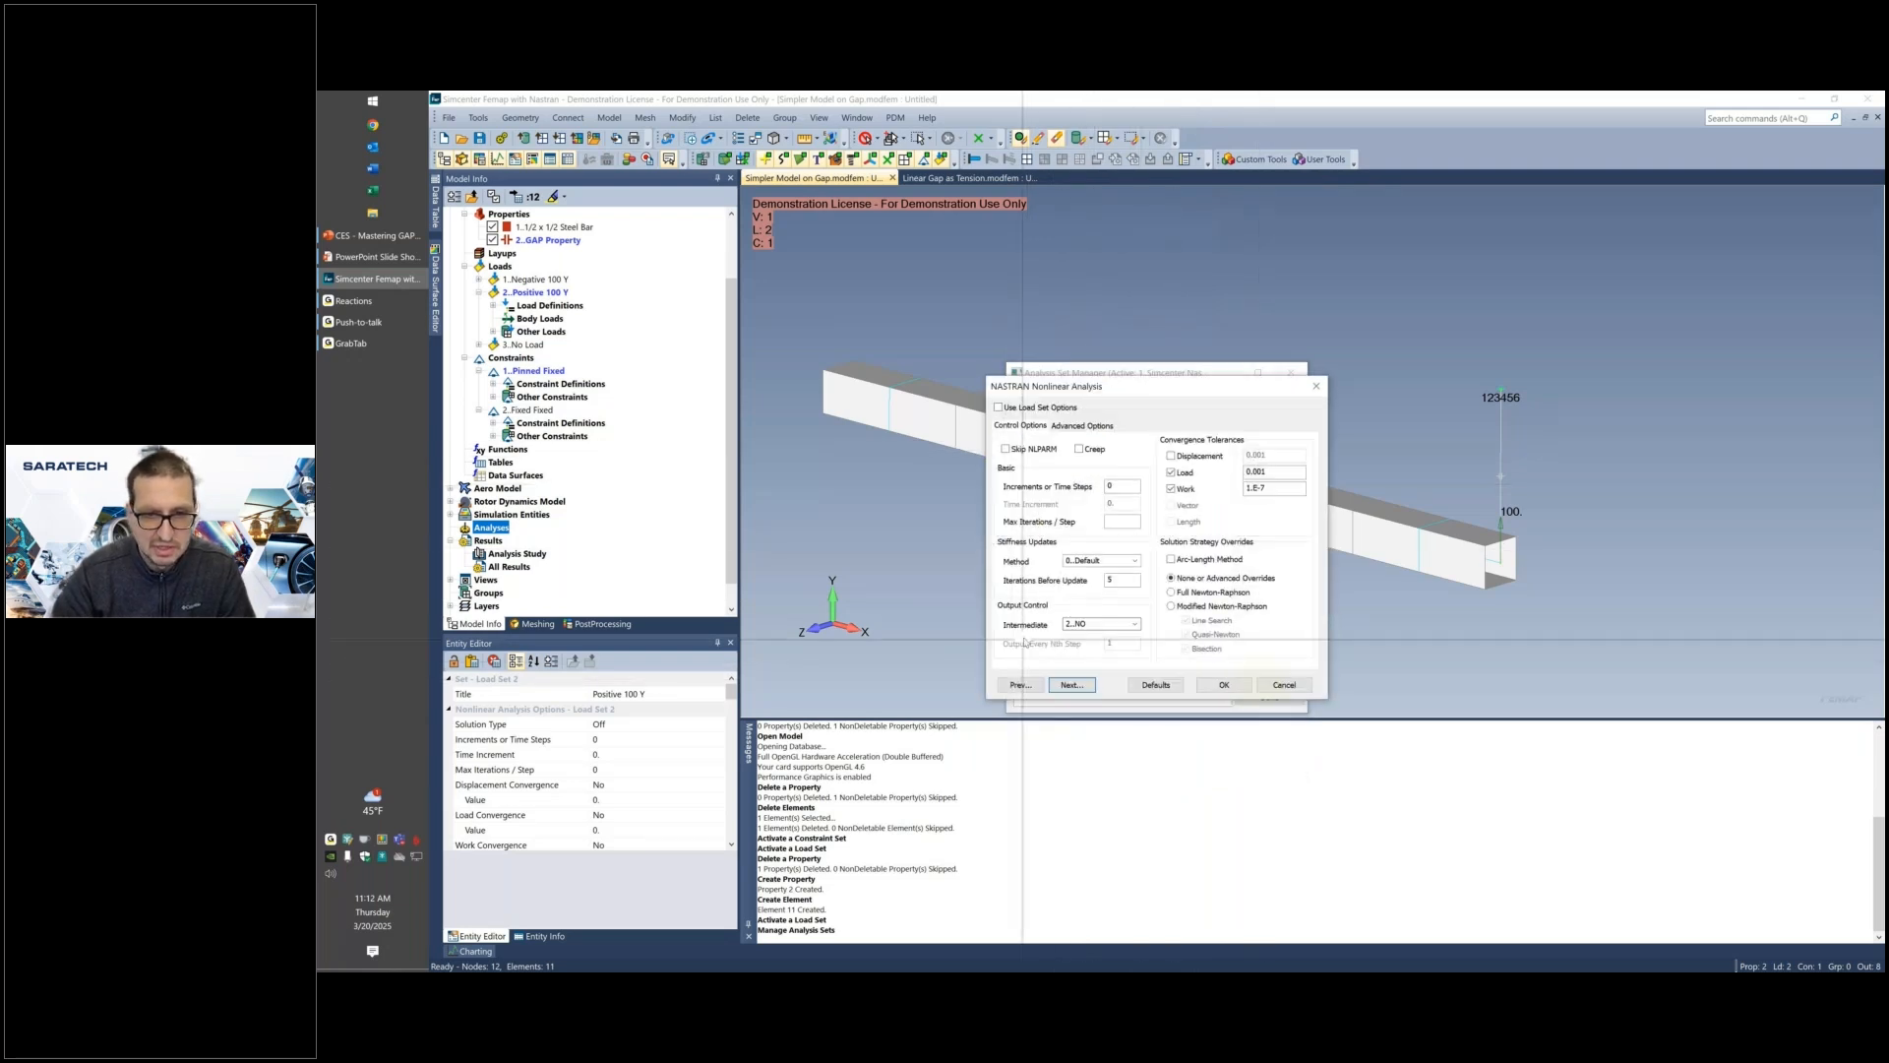
double_click(1120, 484)
type("5")
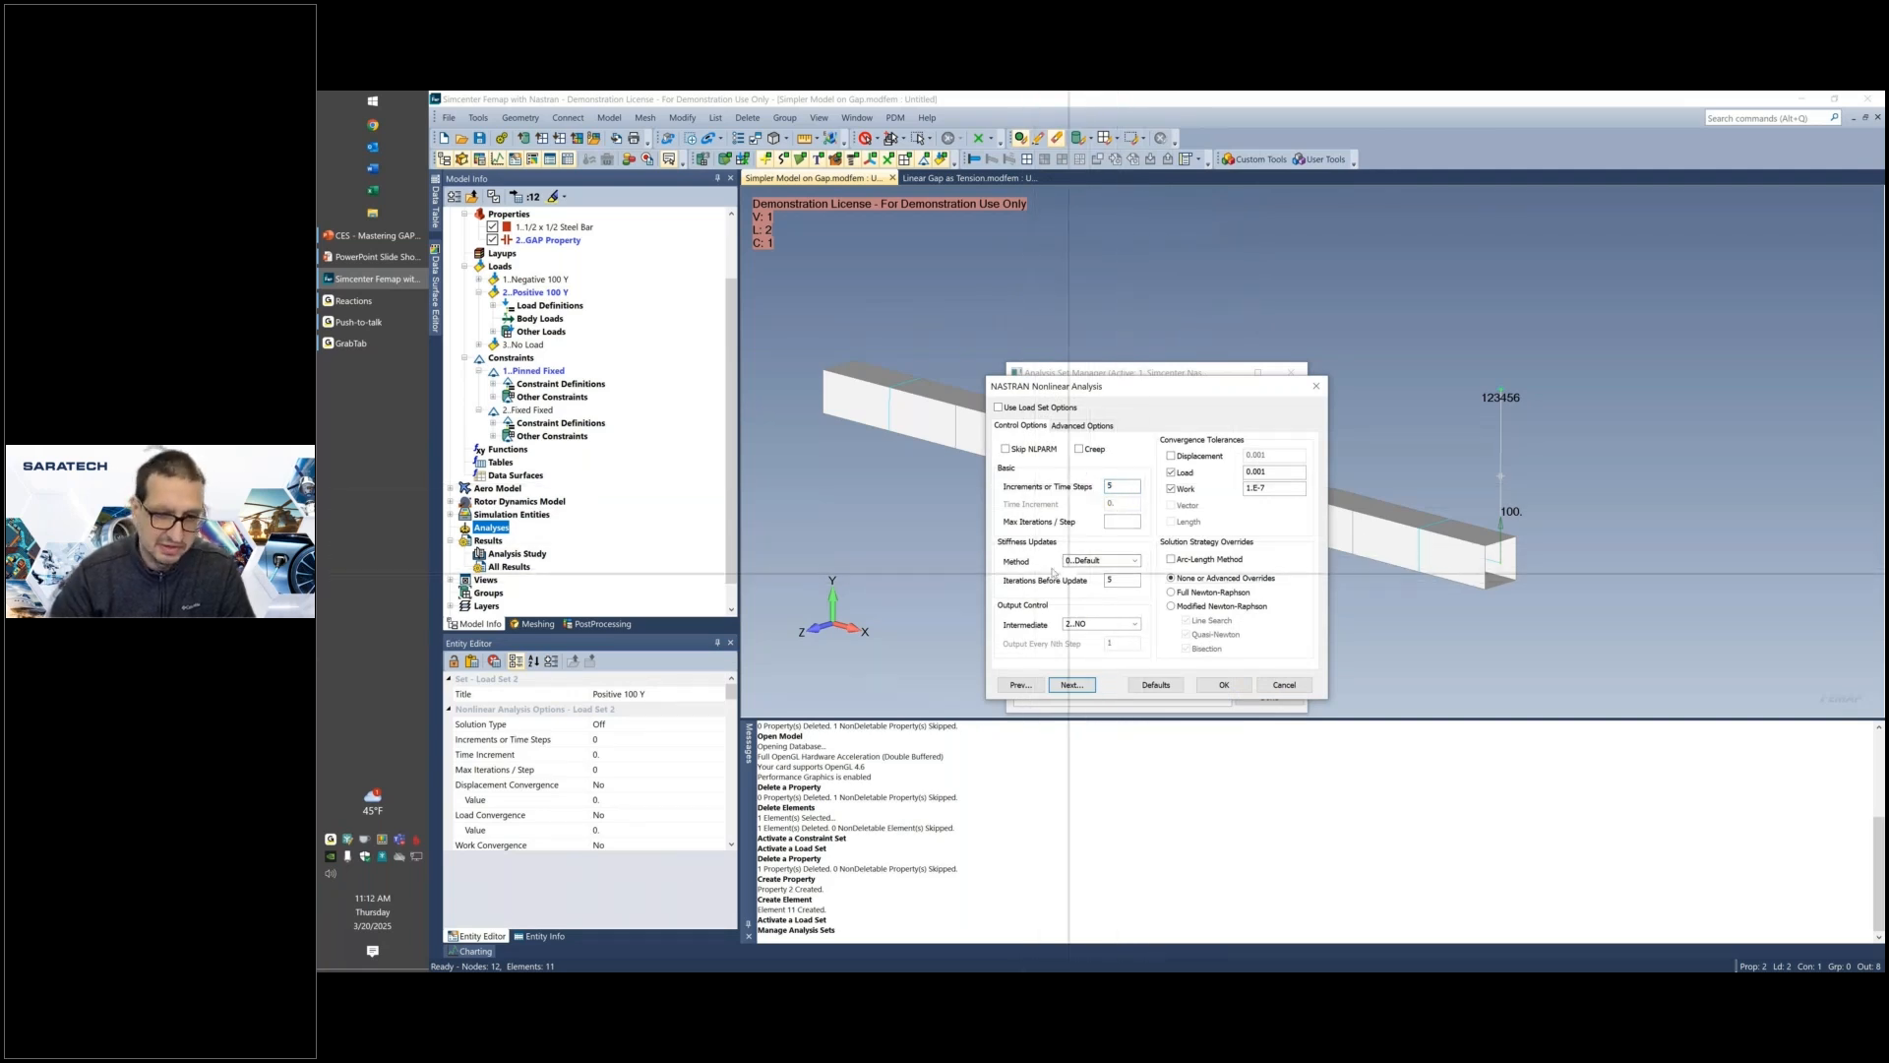
left_click(1120, 580)
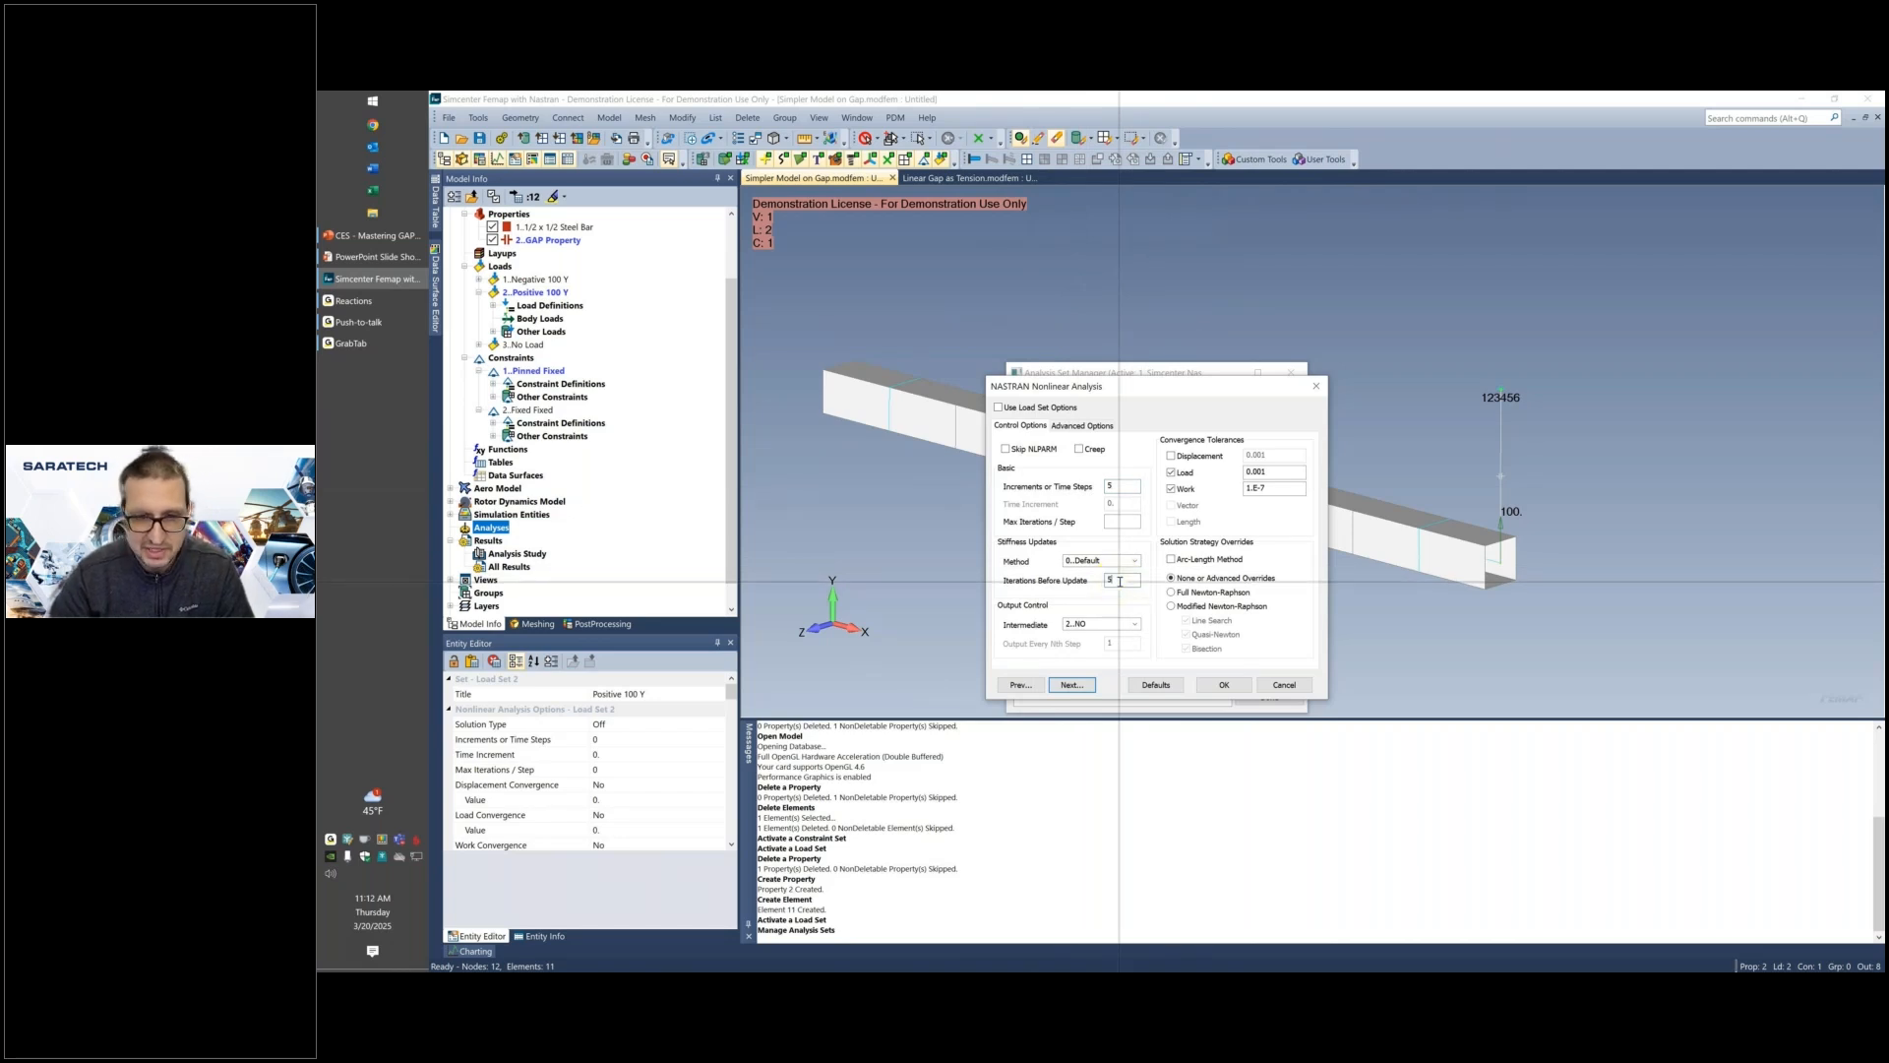
double_click(1120, 581)
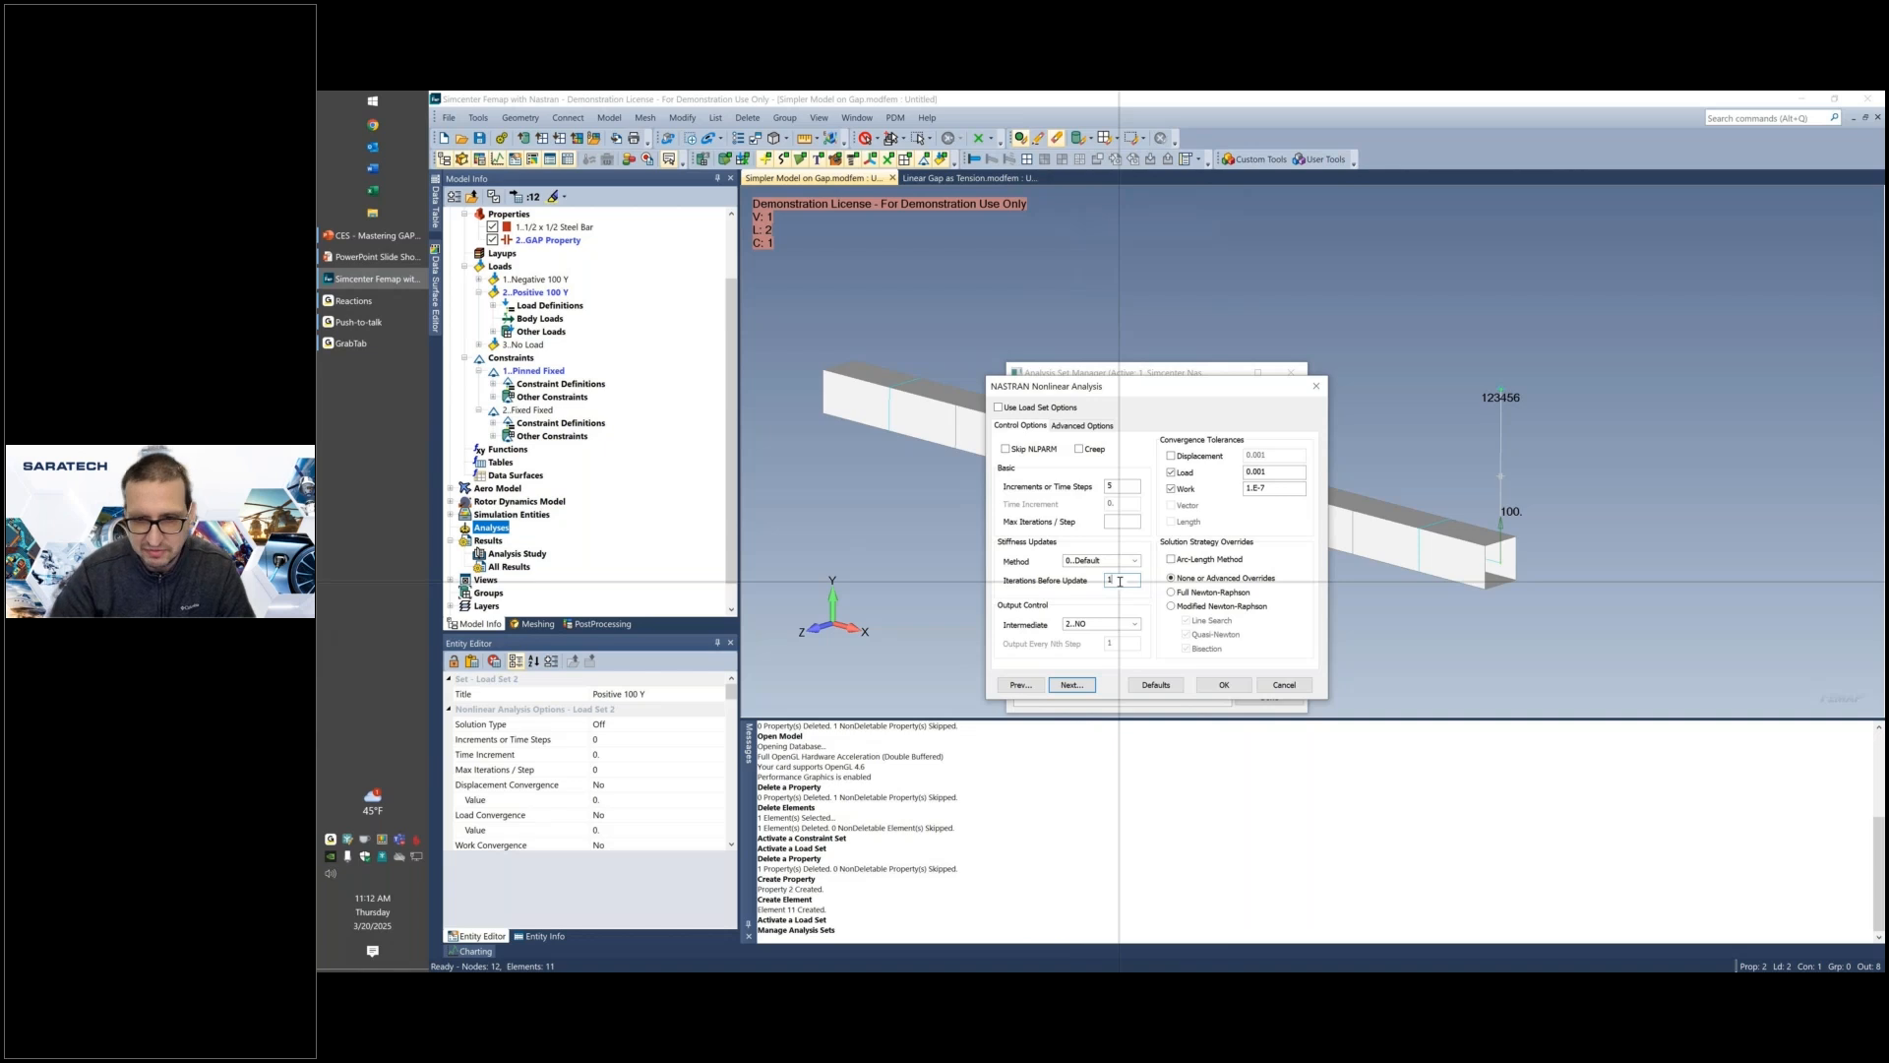
left_click(1220, 682)
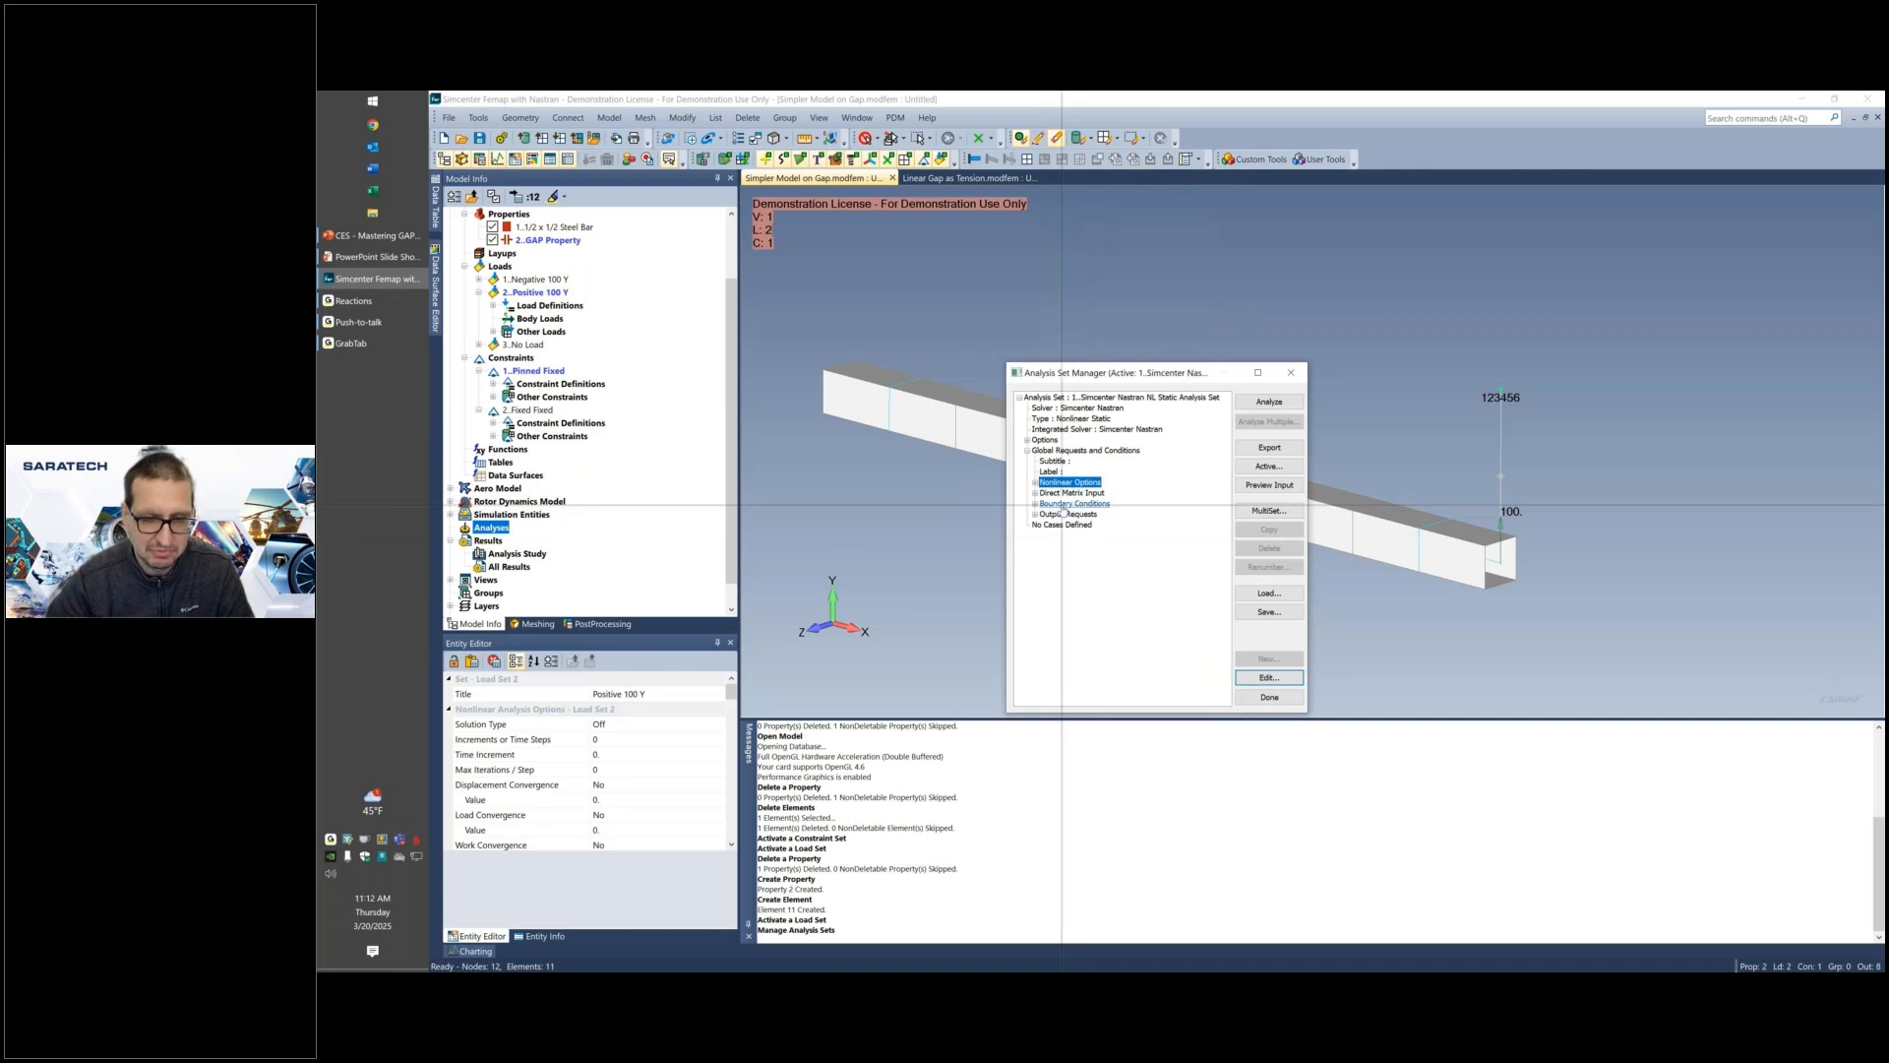
Set the analysis set's boundary conditions to use the active constraint set and the active load set.
left_click(1059, 504)
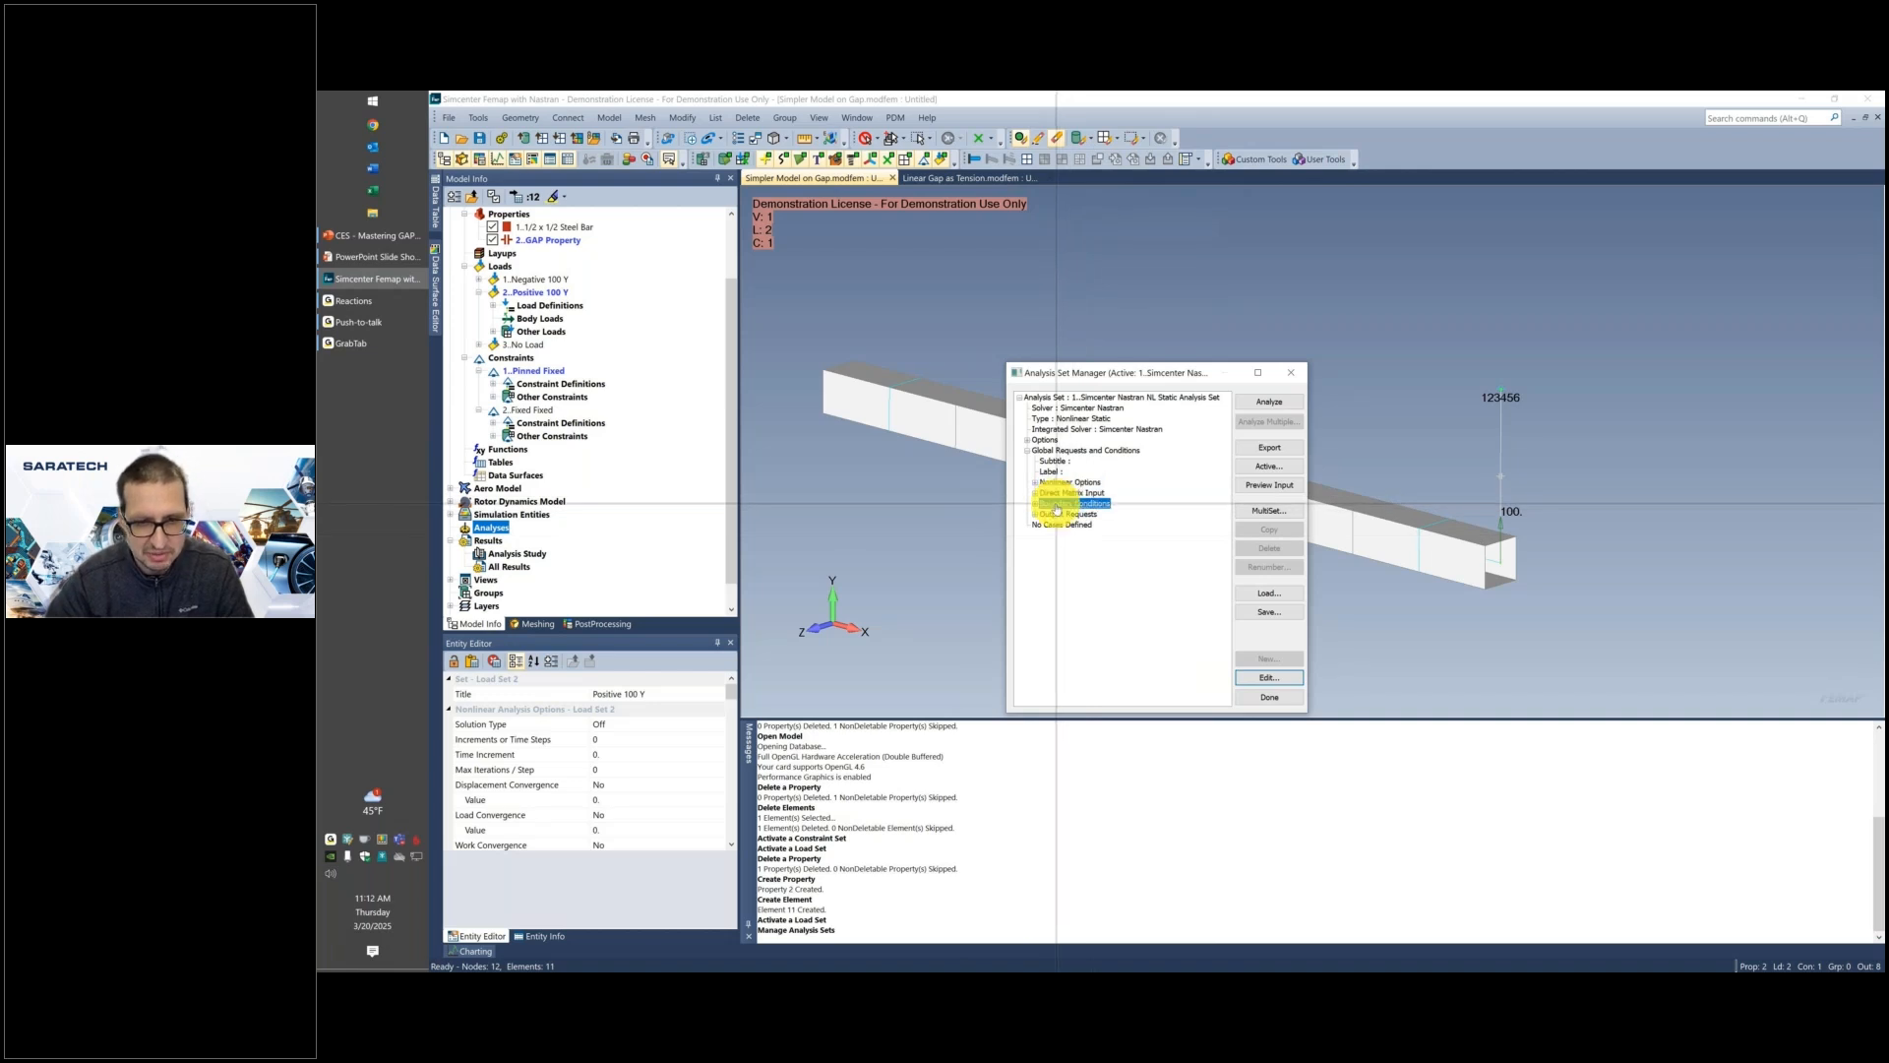
left_click(1034, 503)
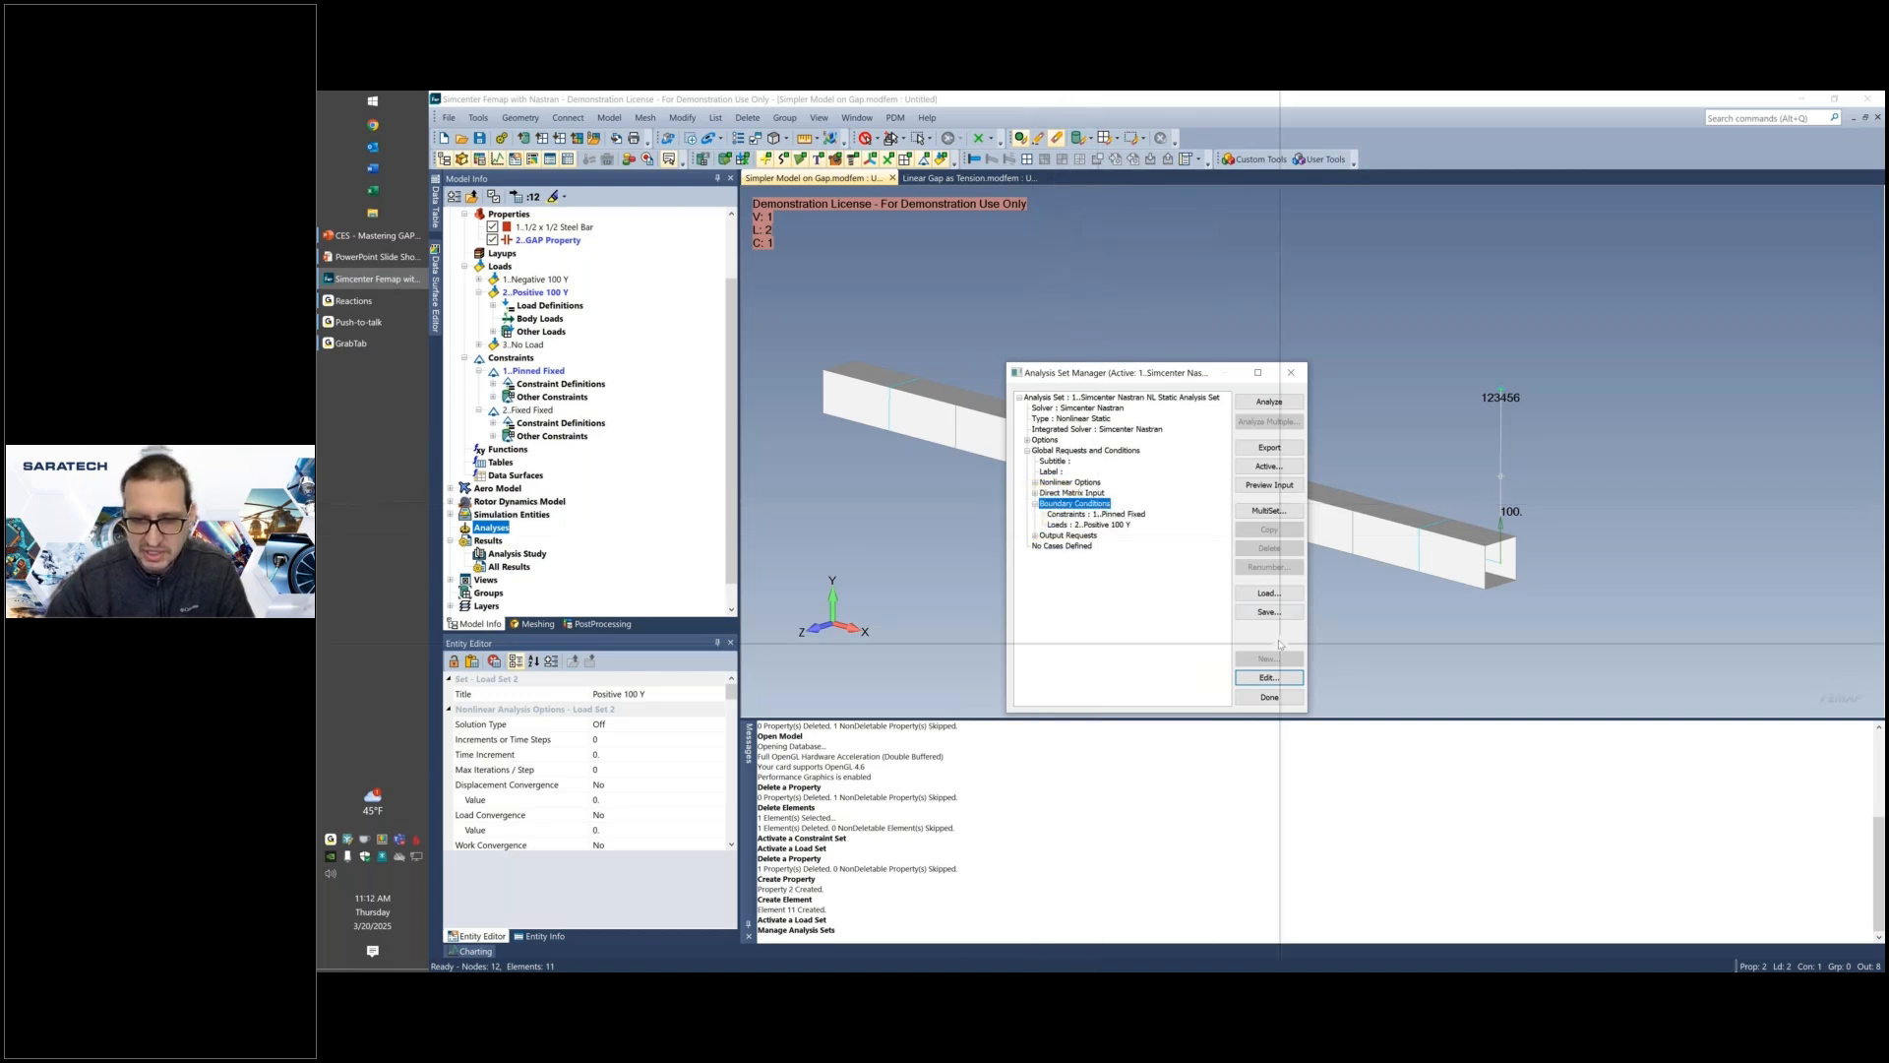
left_click(1269, 676)
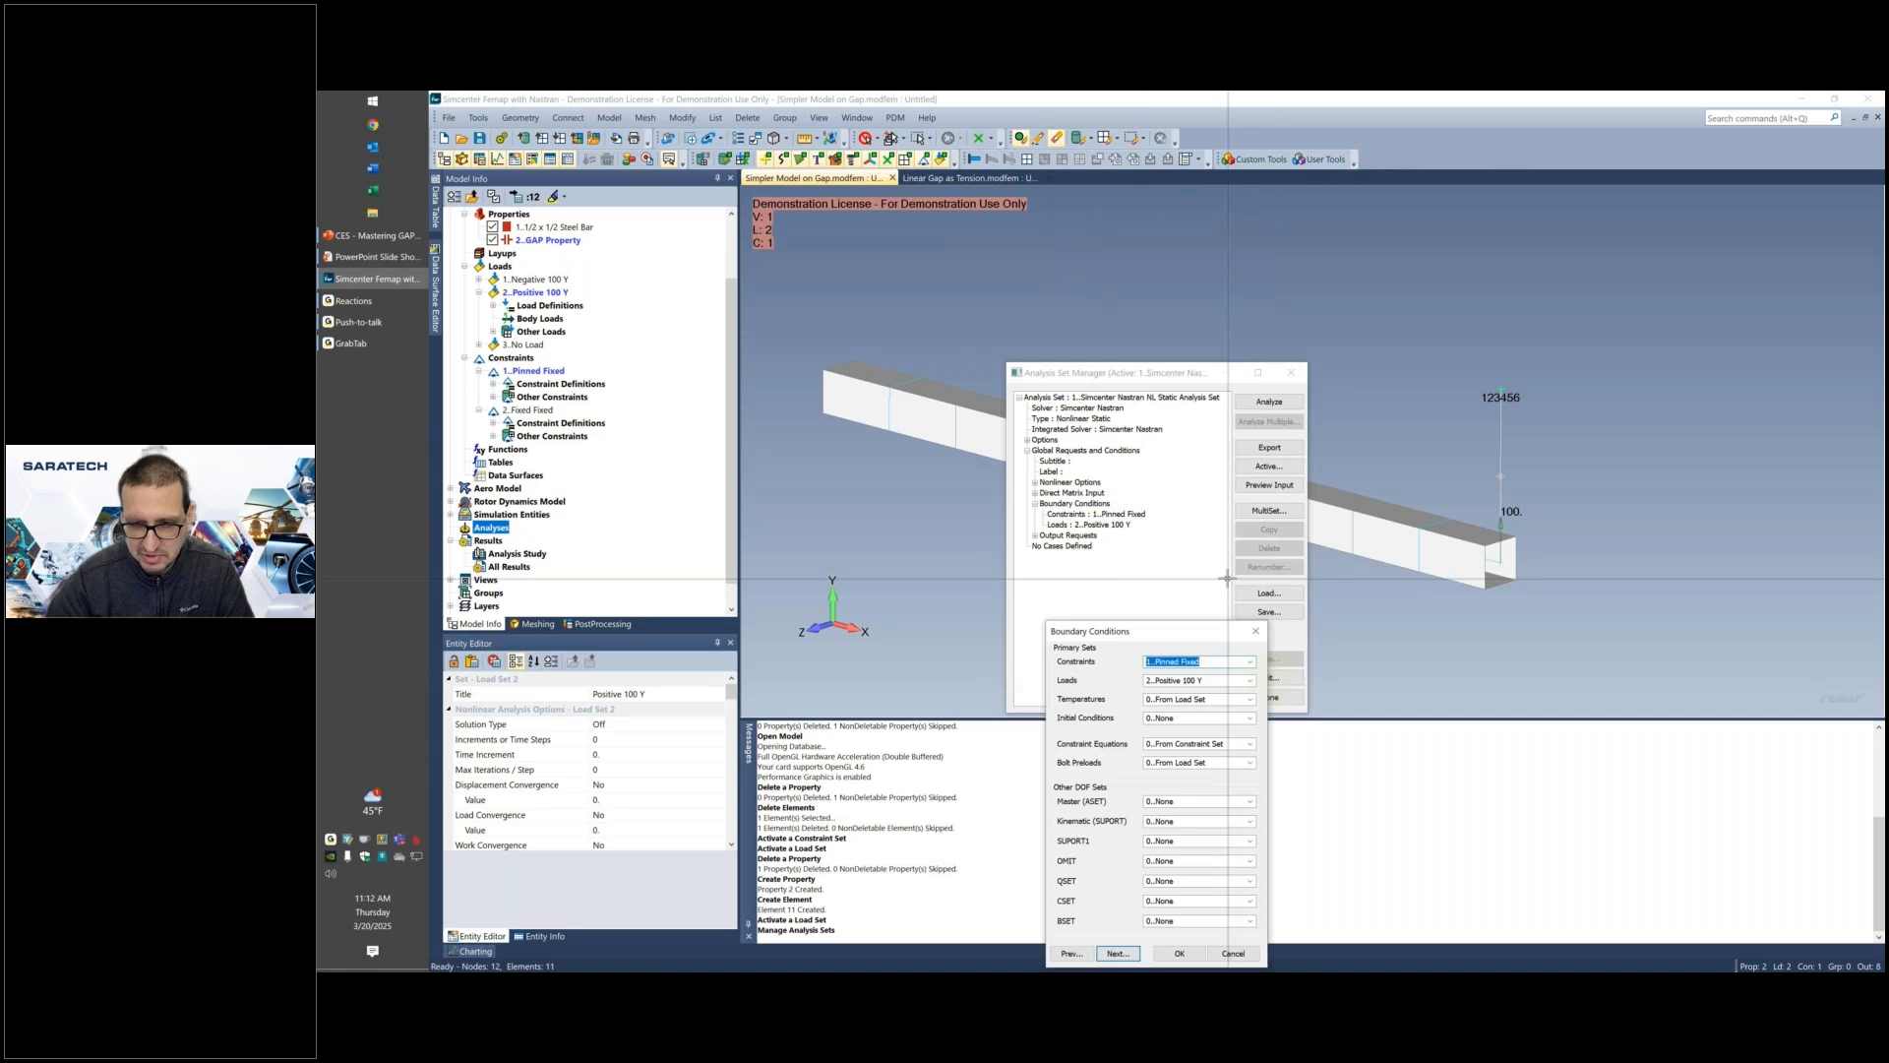
left_click(1248, 661)
left_click(1208, 673)
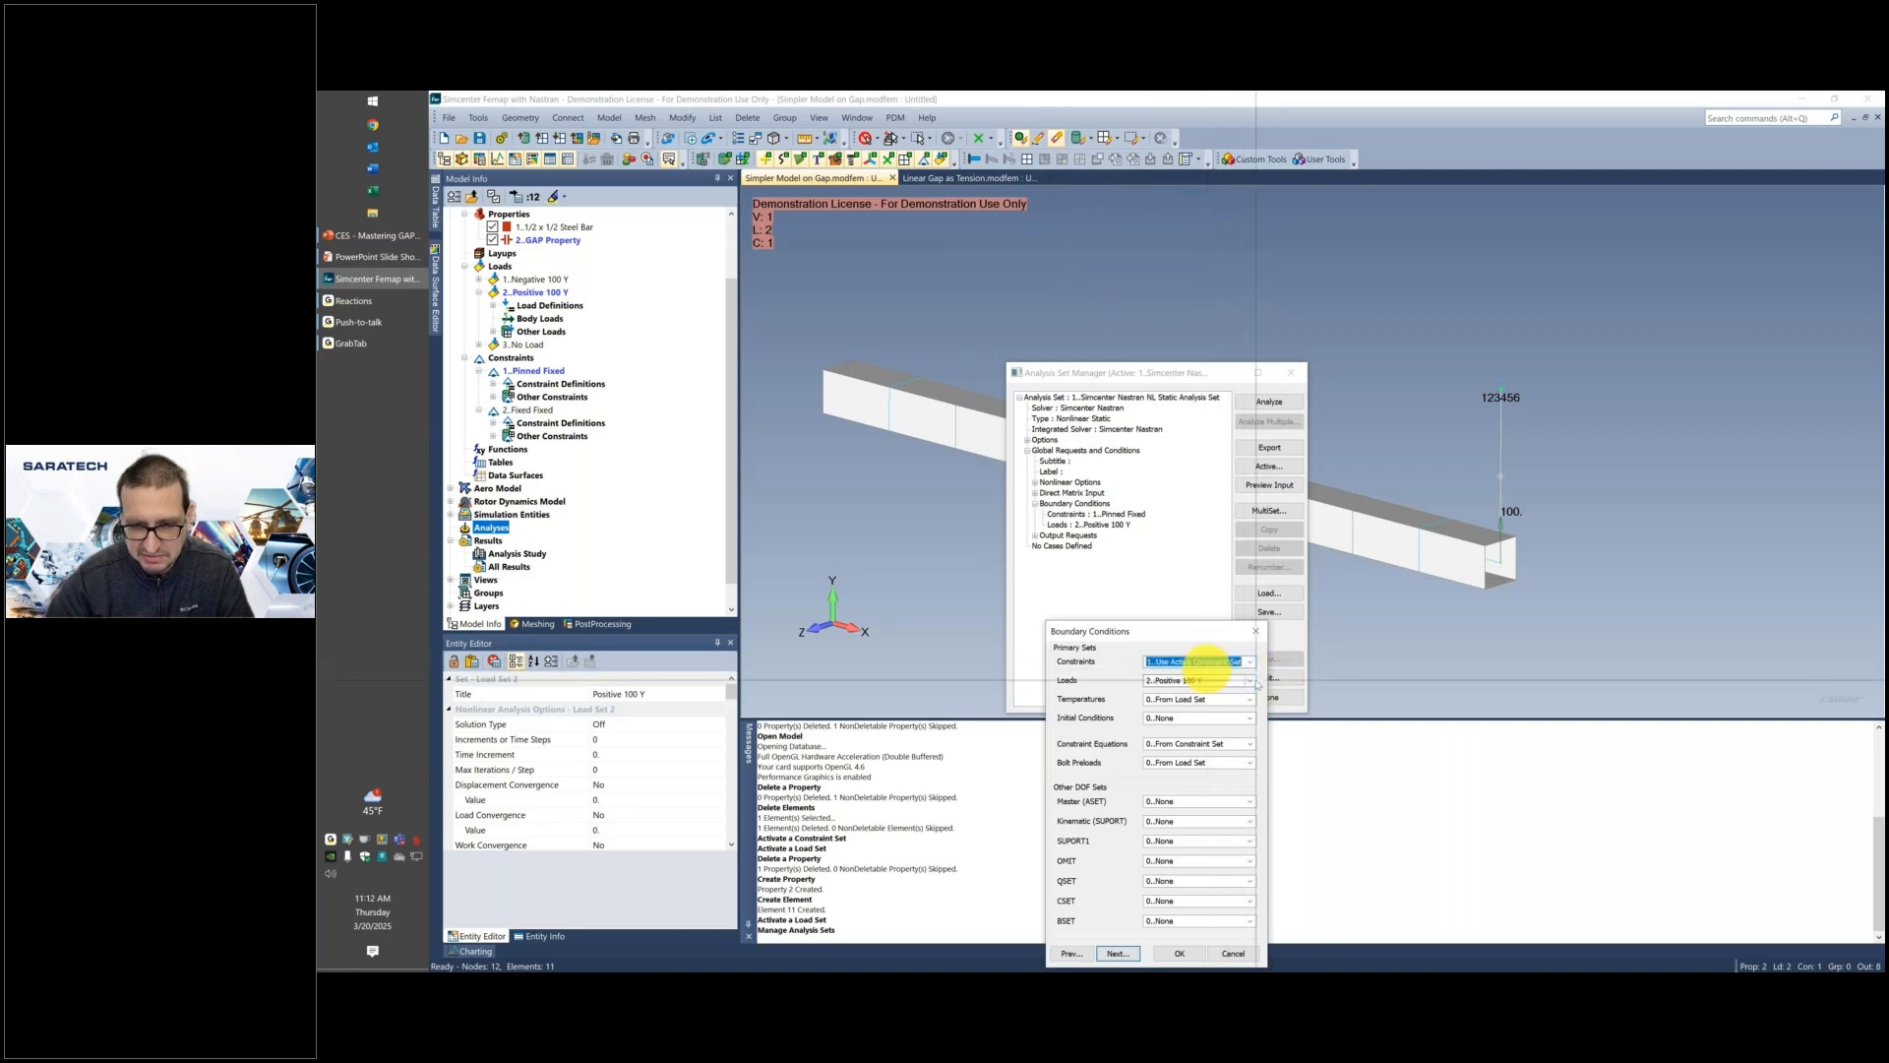
left_click(1250, 680)
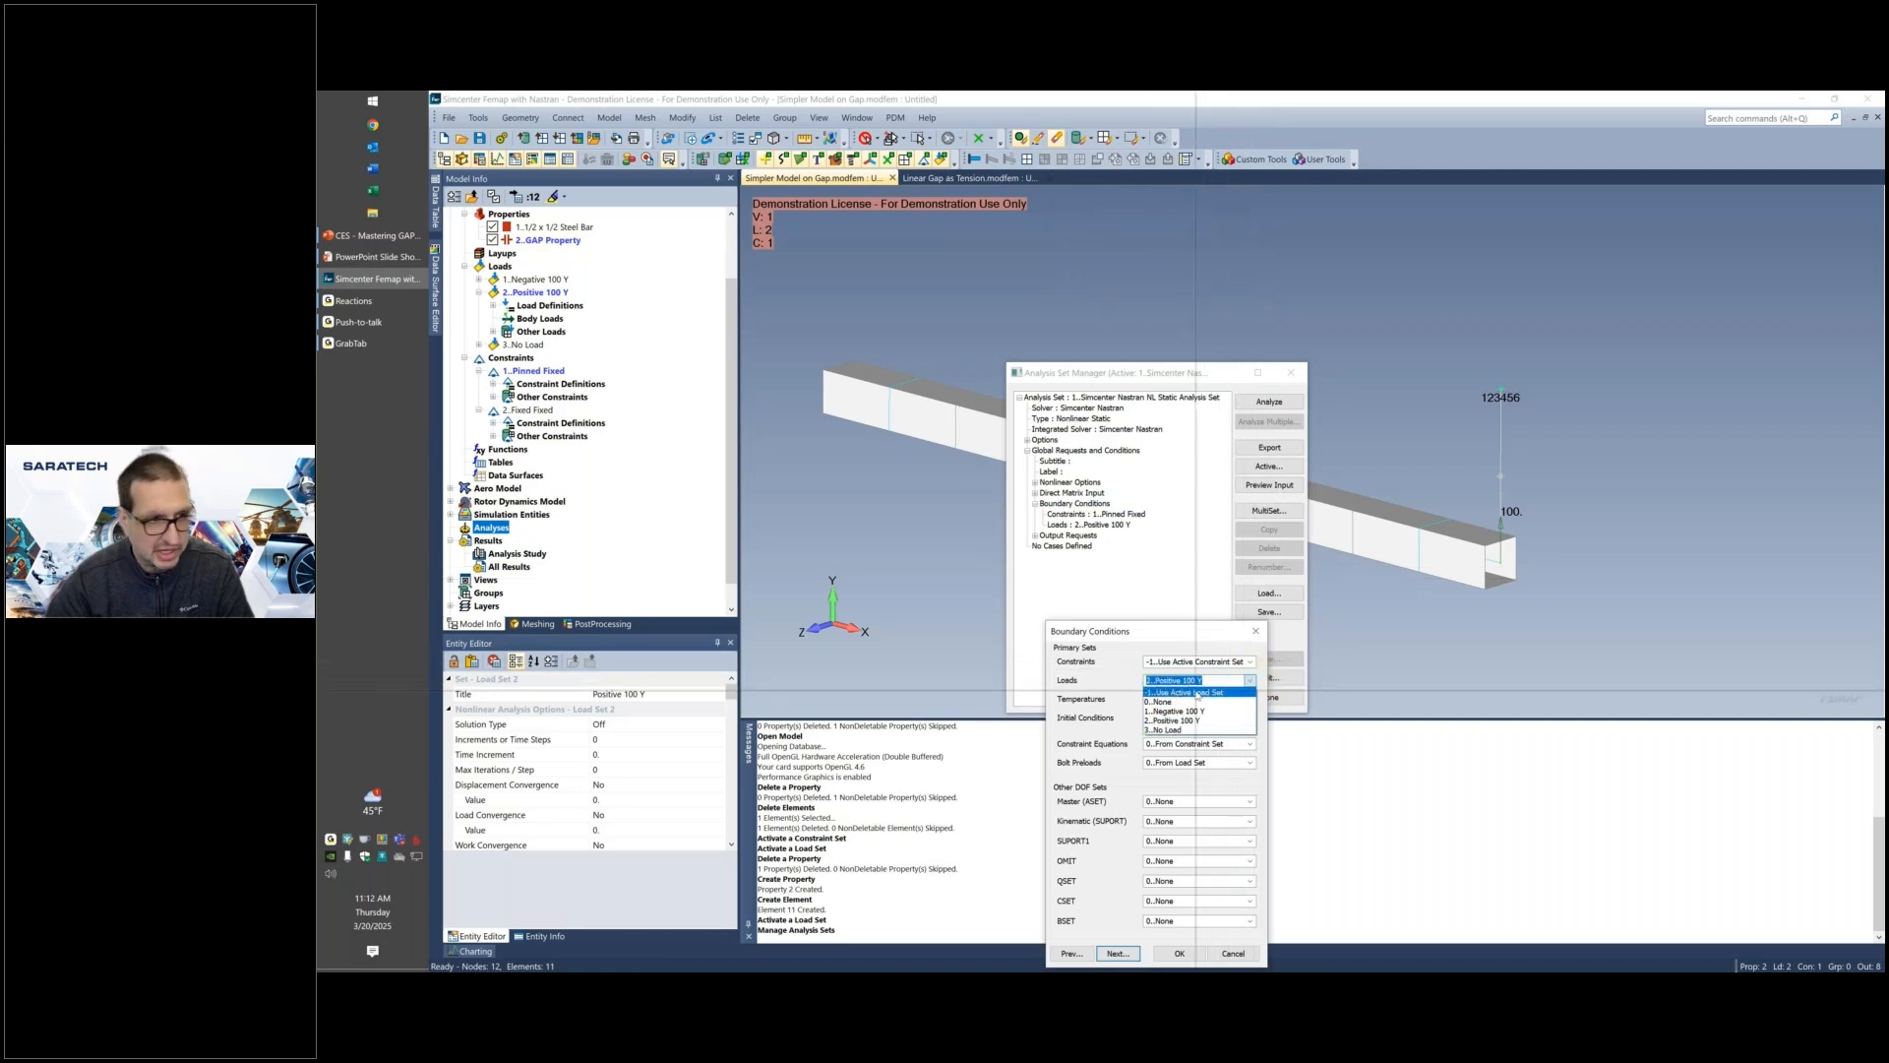
left_click(1197, 692)
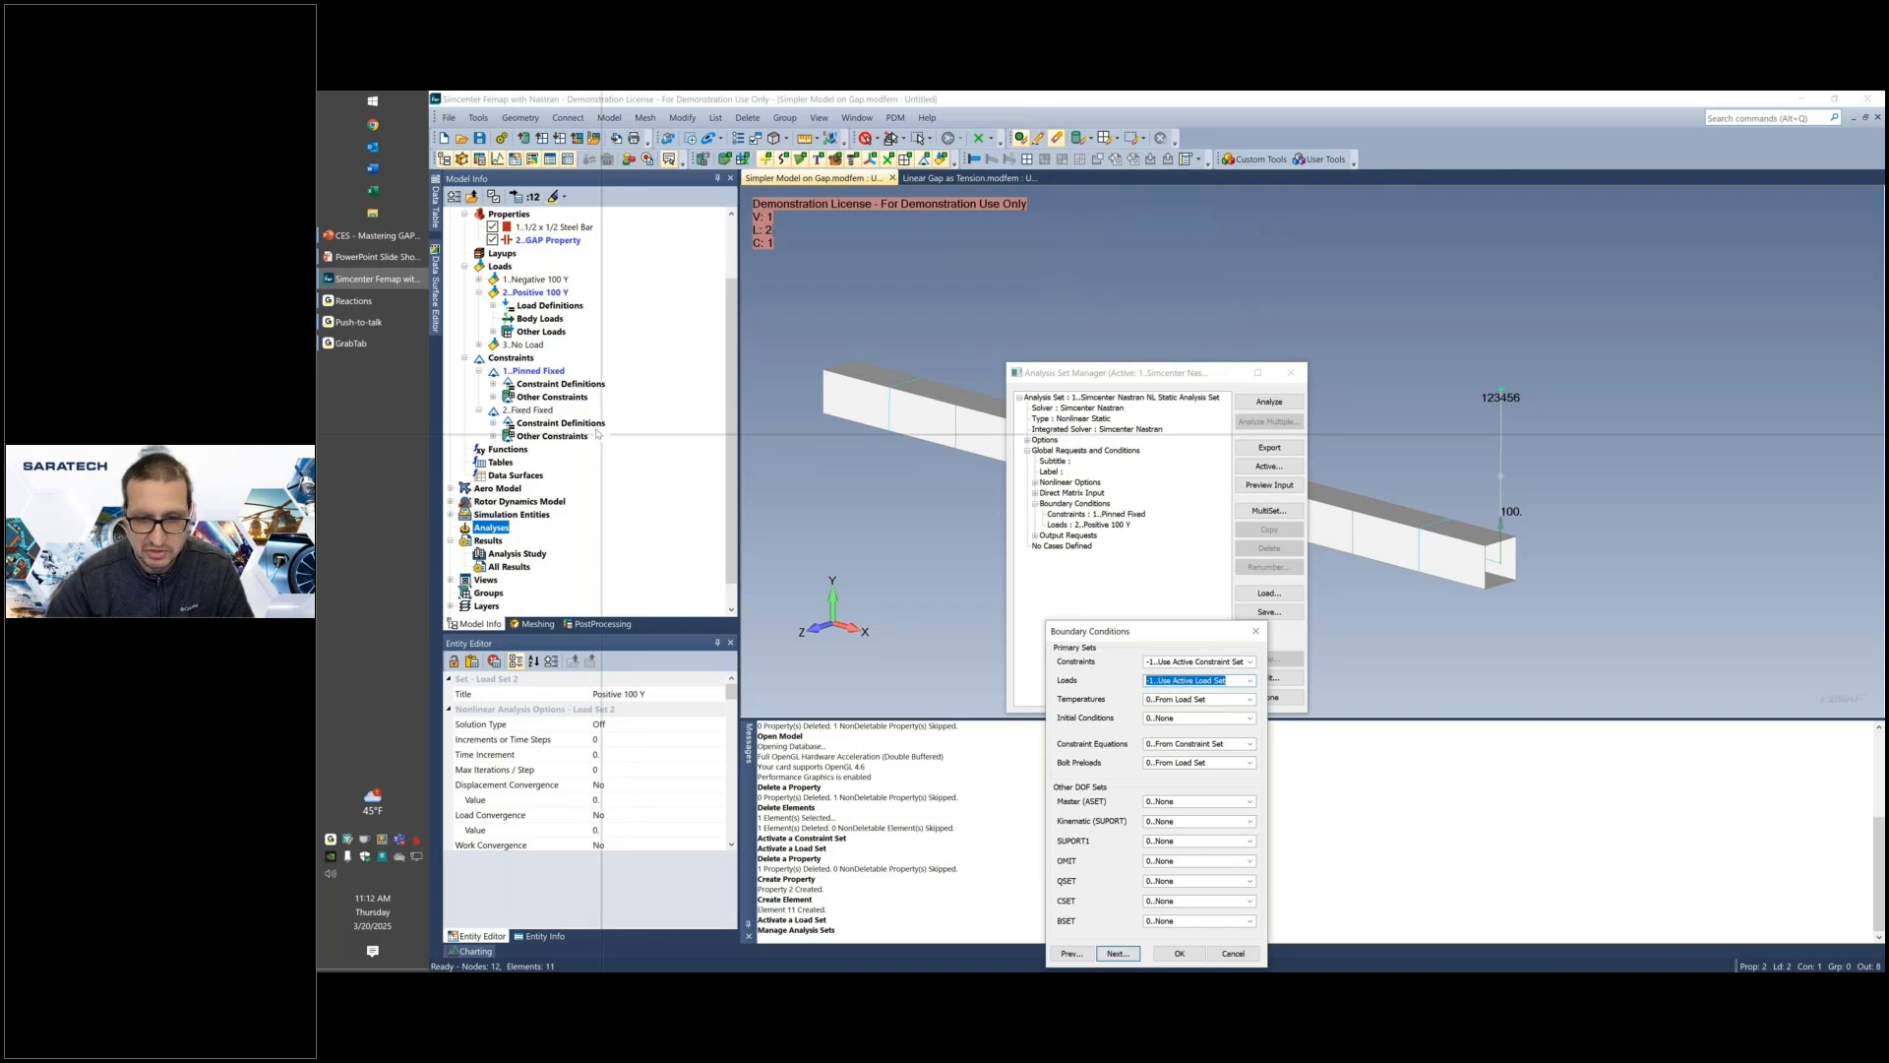
left_click_drag(1147, 639, 1147, 430)
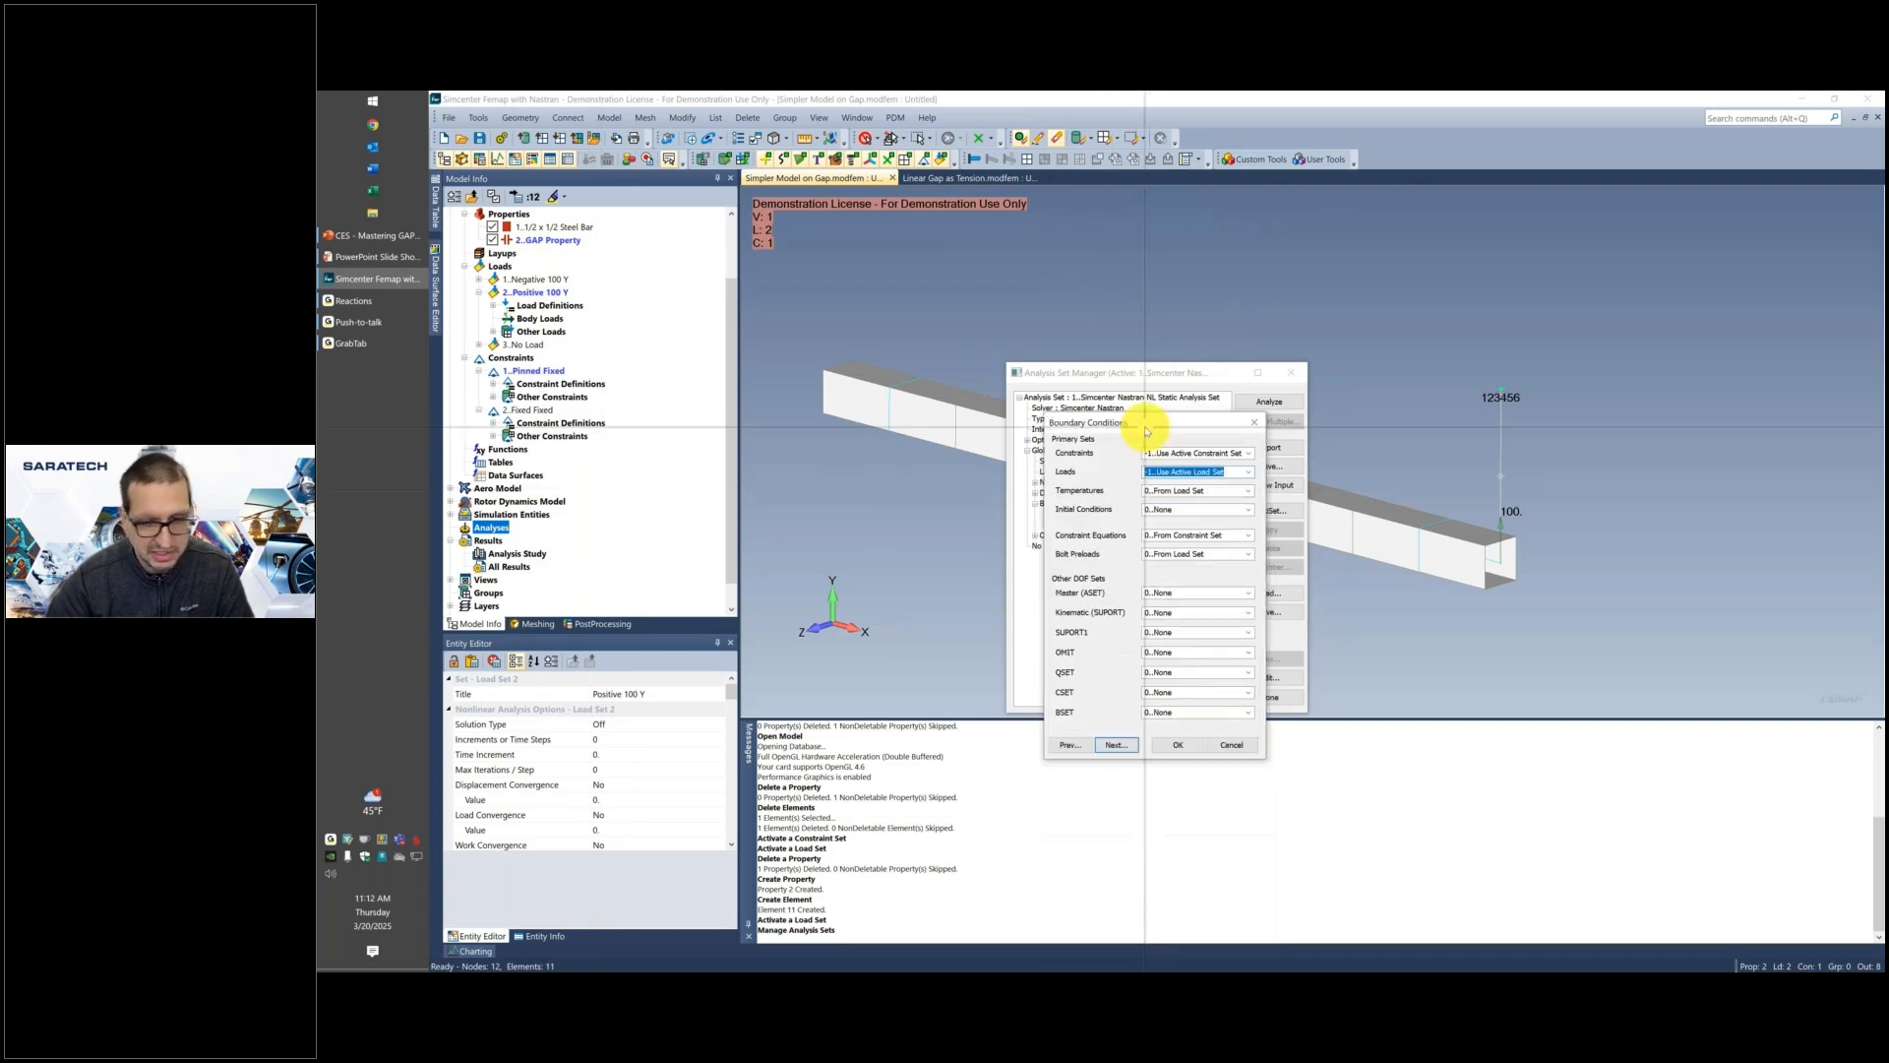
left_click(1228, 745)
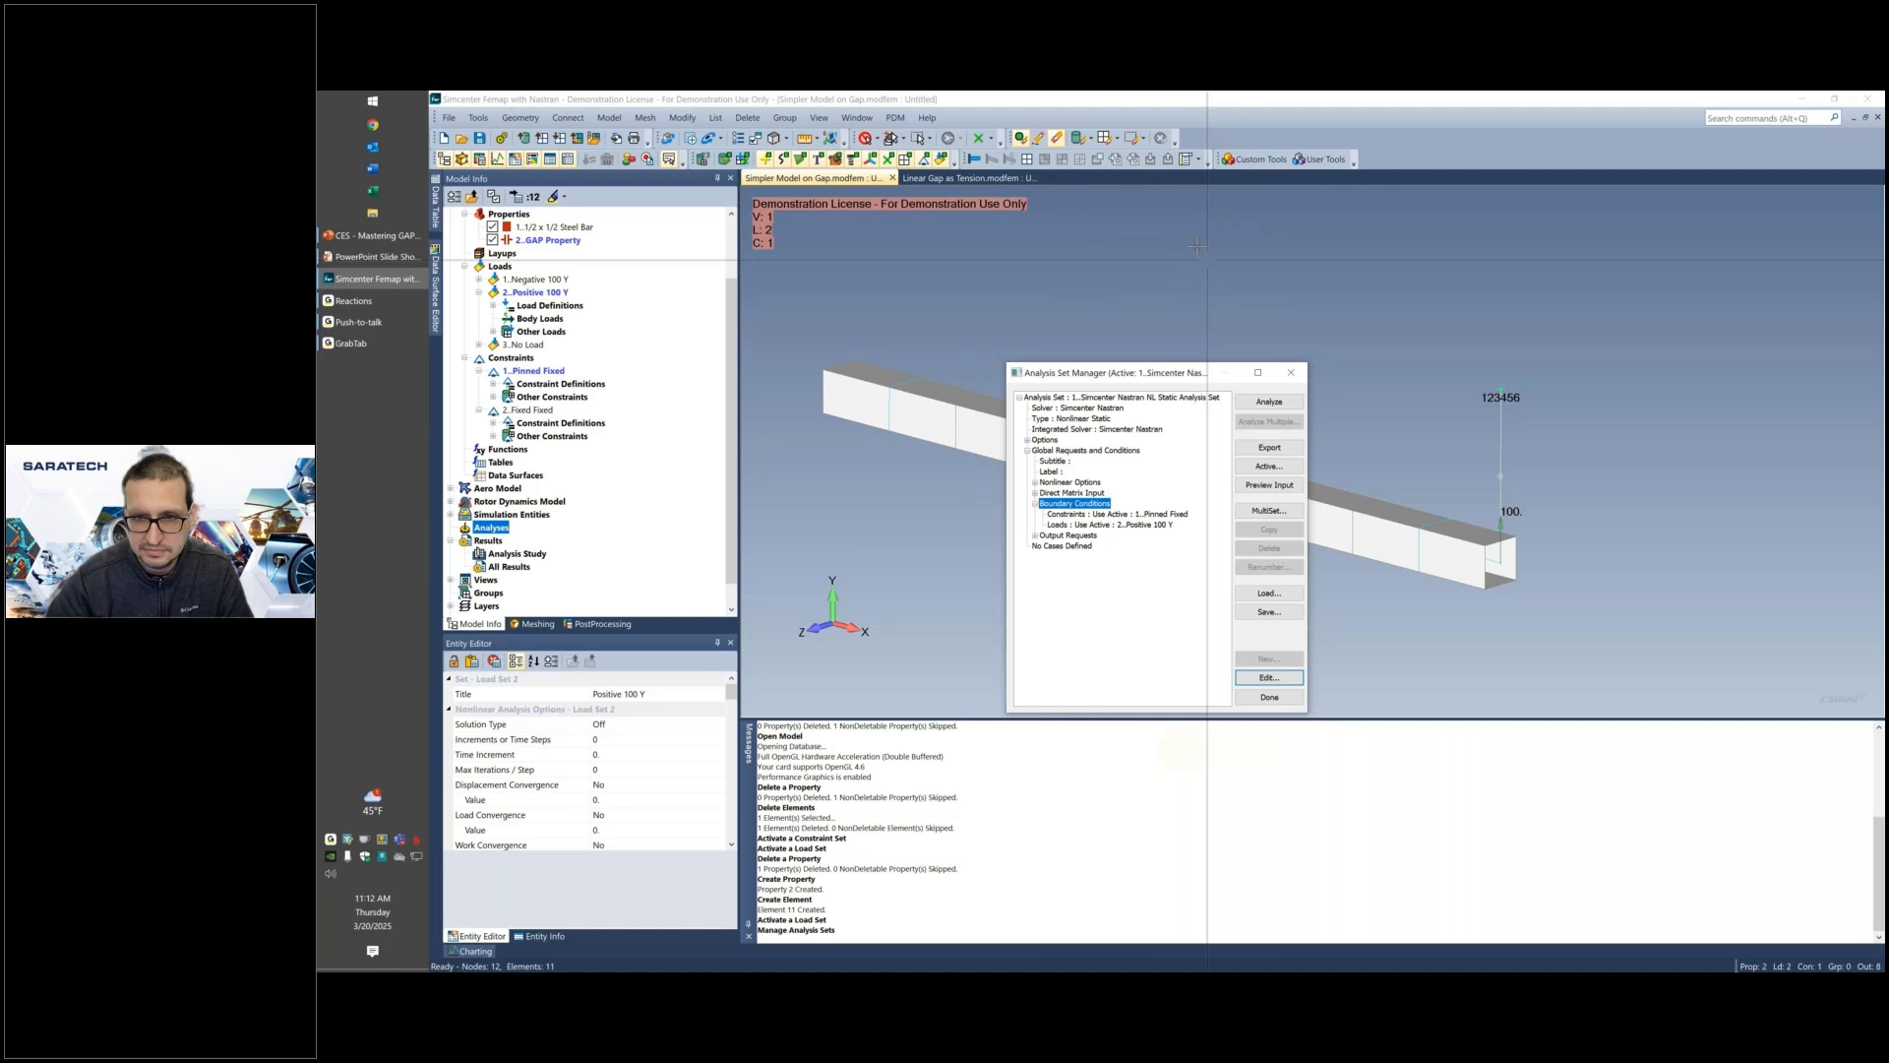
Run the nonlinear static analysis and activate its Case 1 Time 1 output set.
left_click(1265, 402)
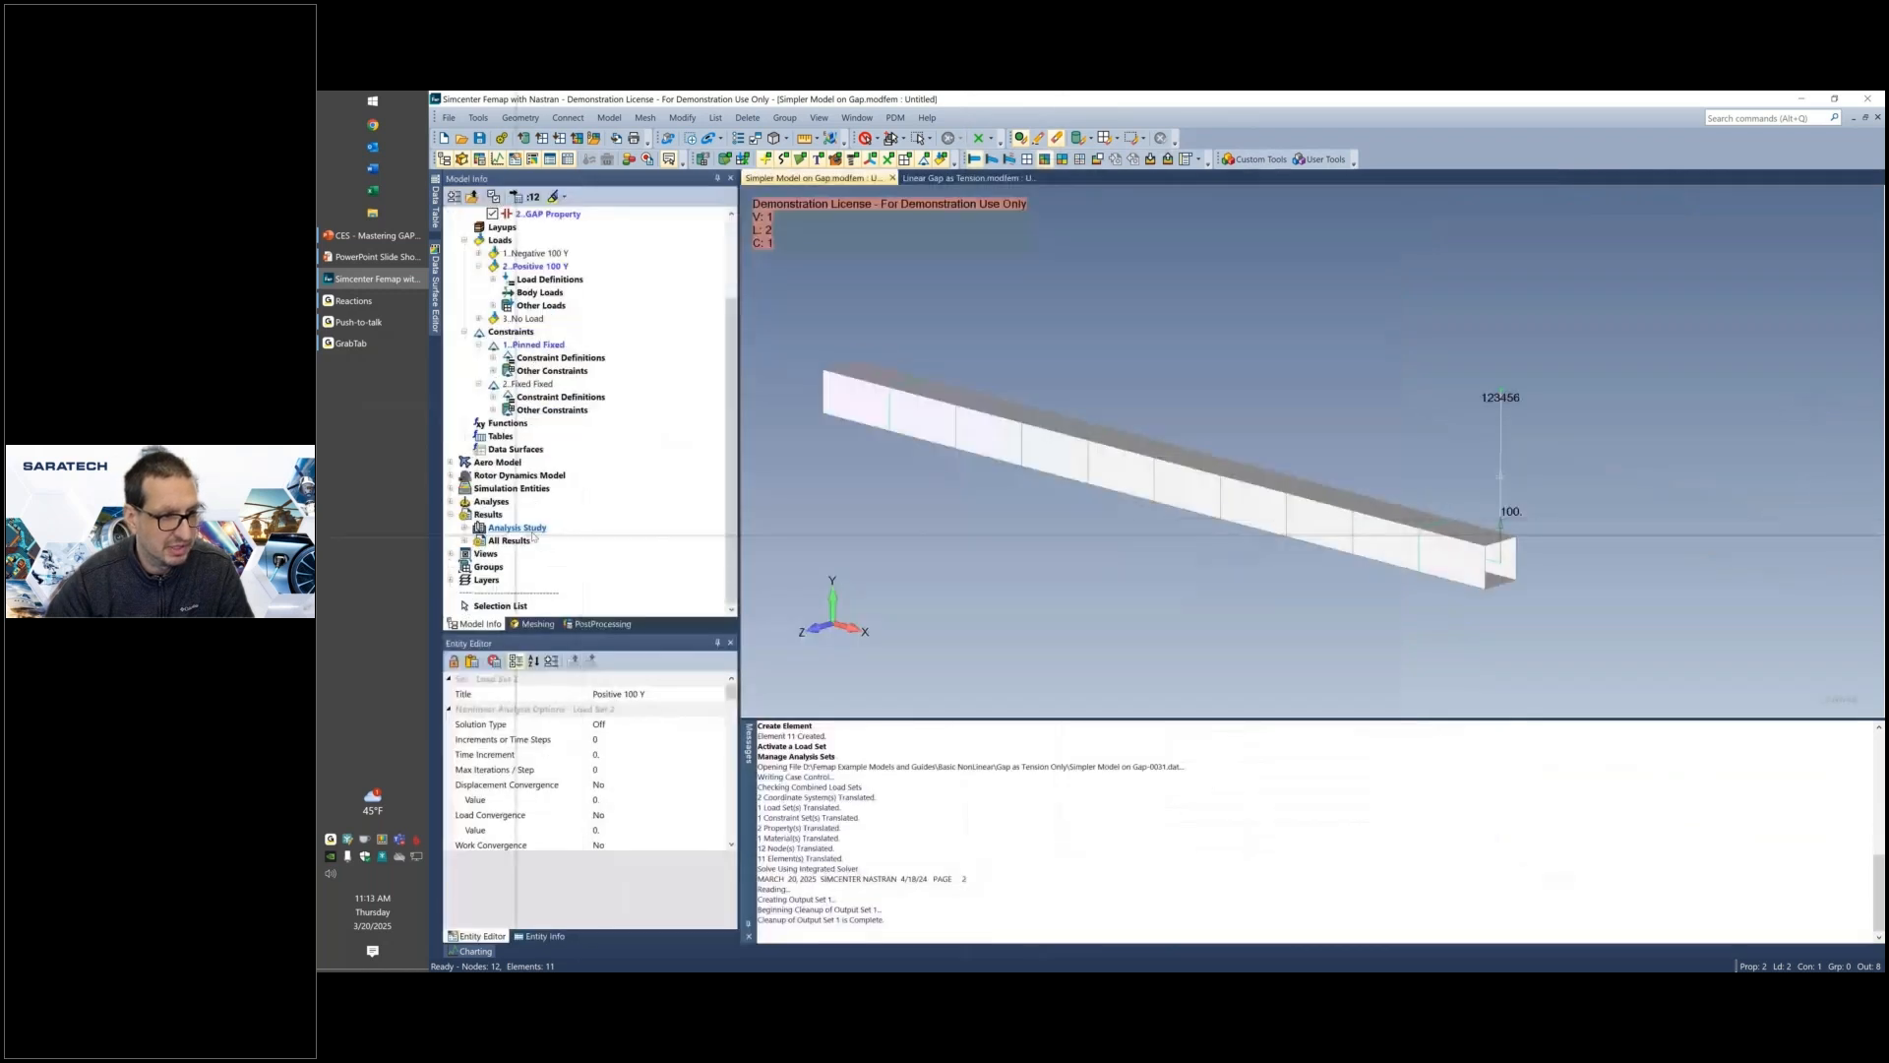
left_click(479, 541)
double_click(551, 553)
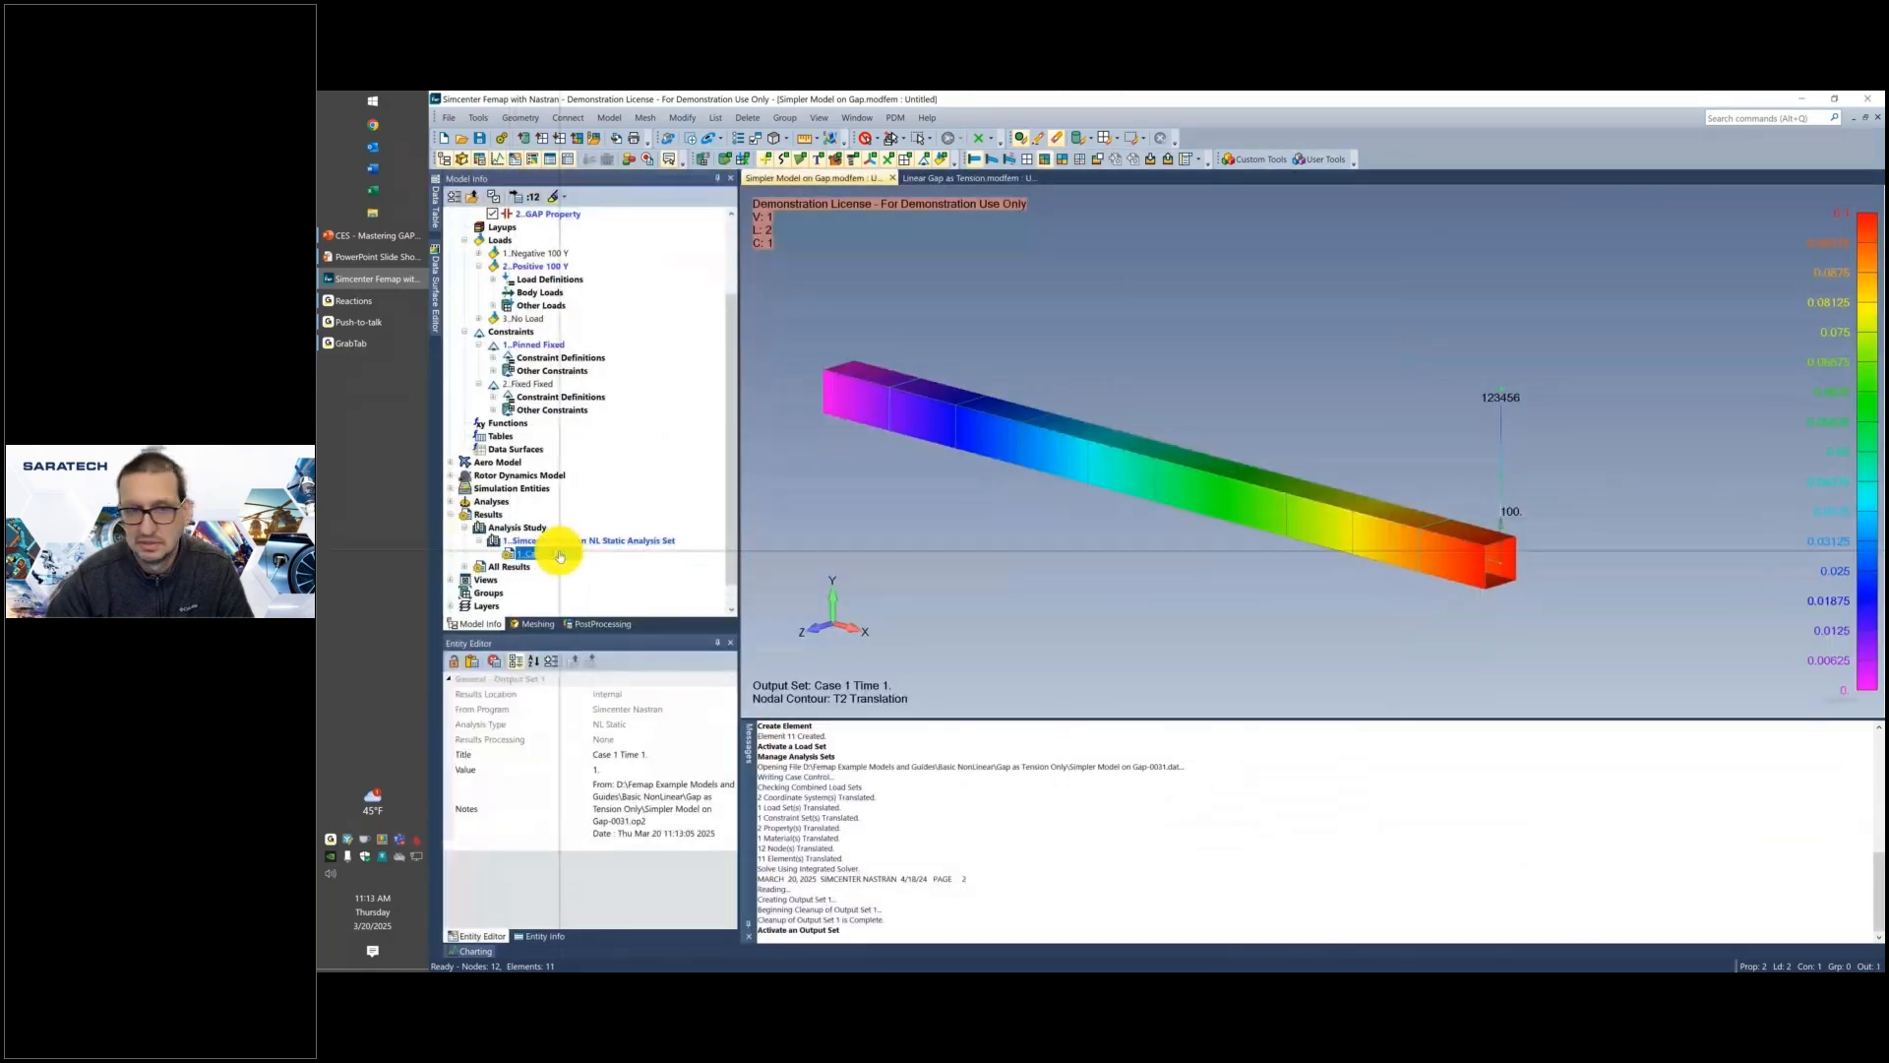
Display the beam's deformed shape over the T2 Translation contour and examine its loaded end.
middle_click_drag(1141, 452, 1181, 399)
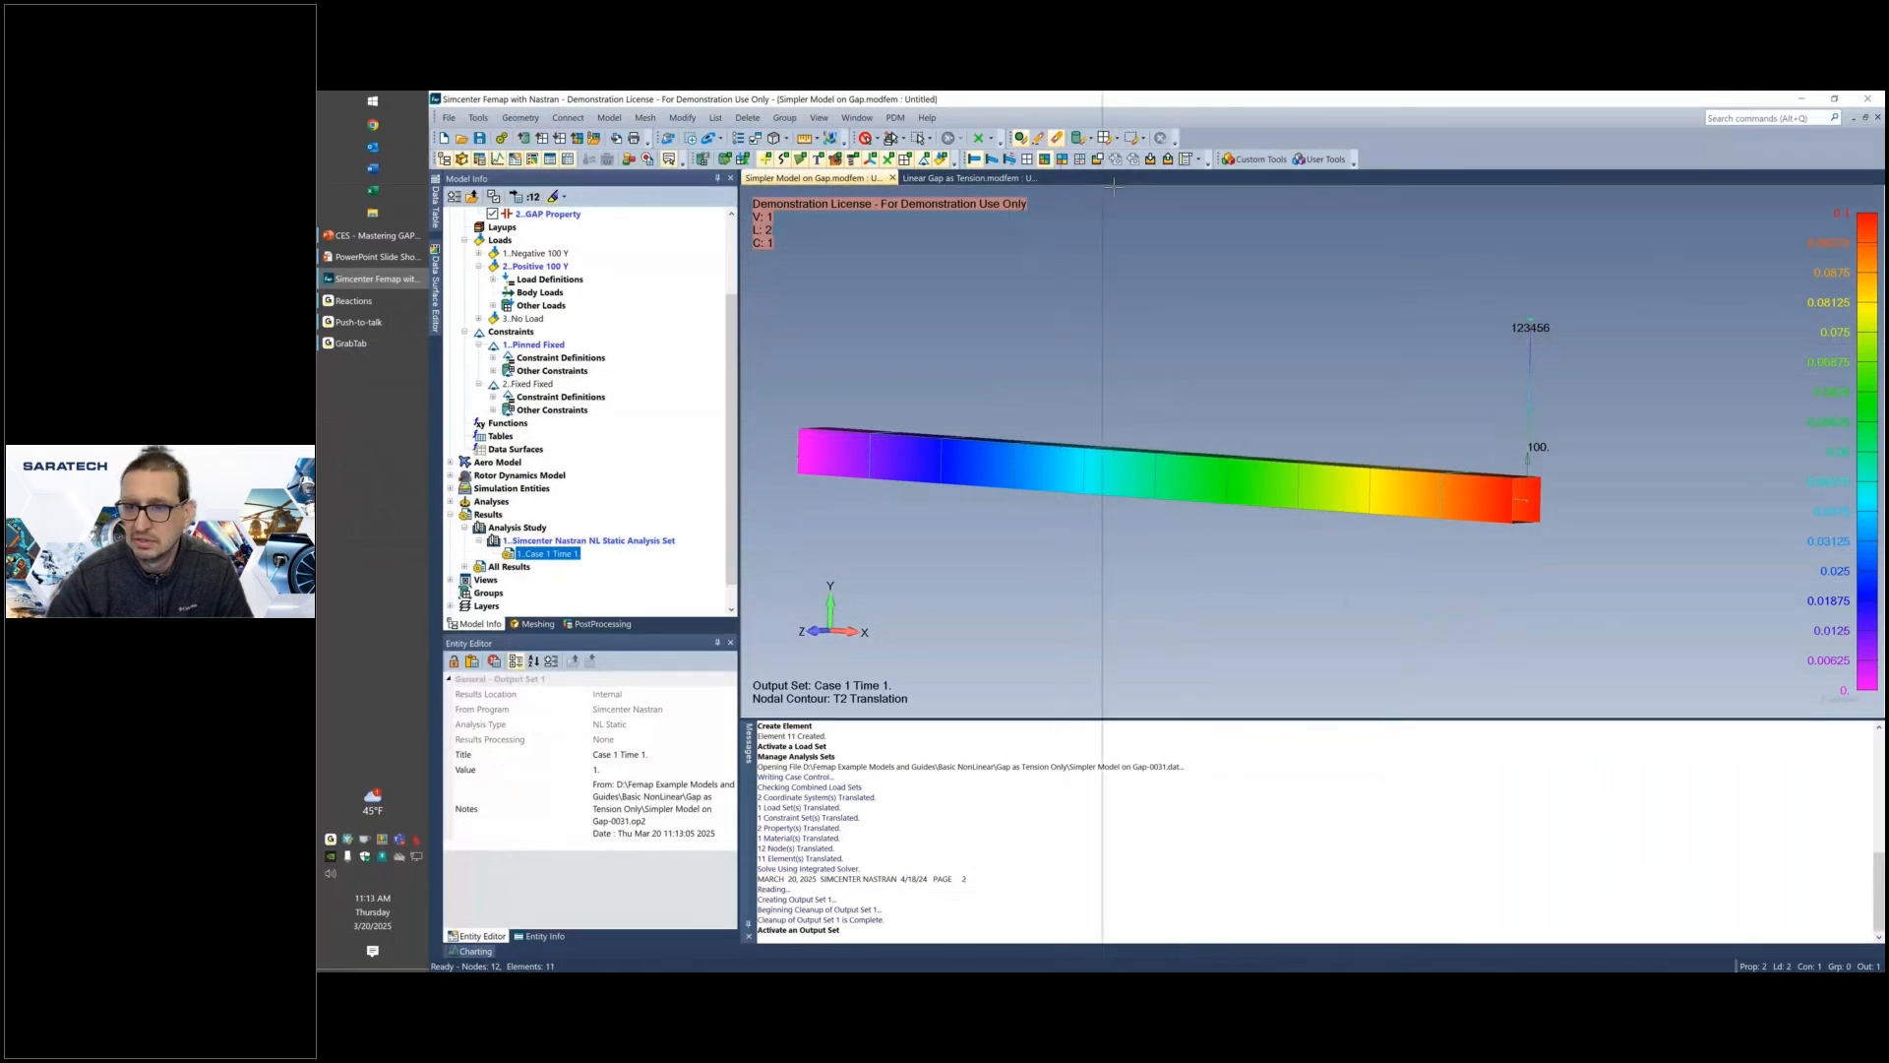
left_click(990, 160)
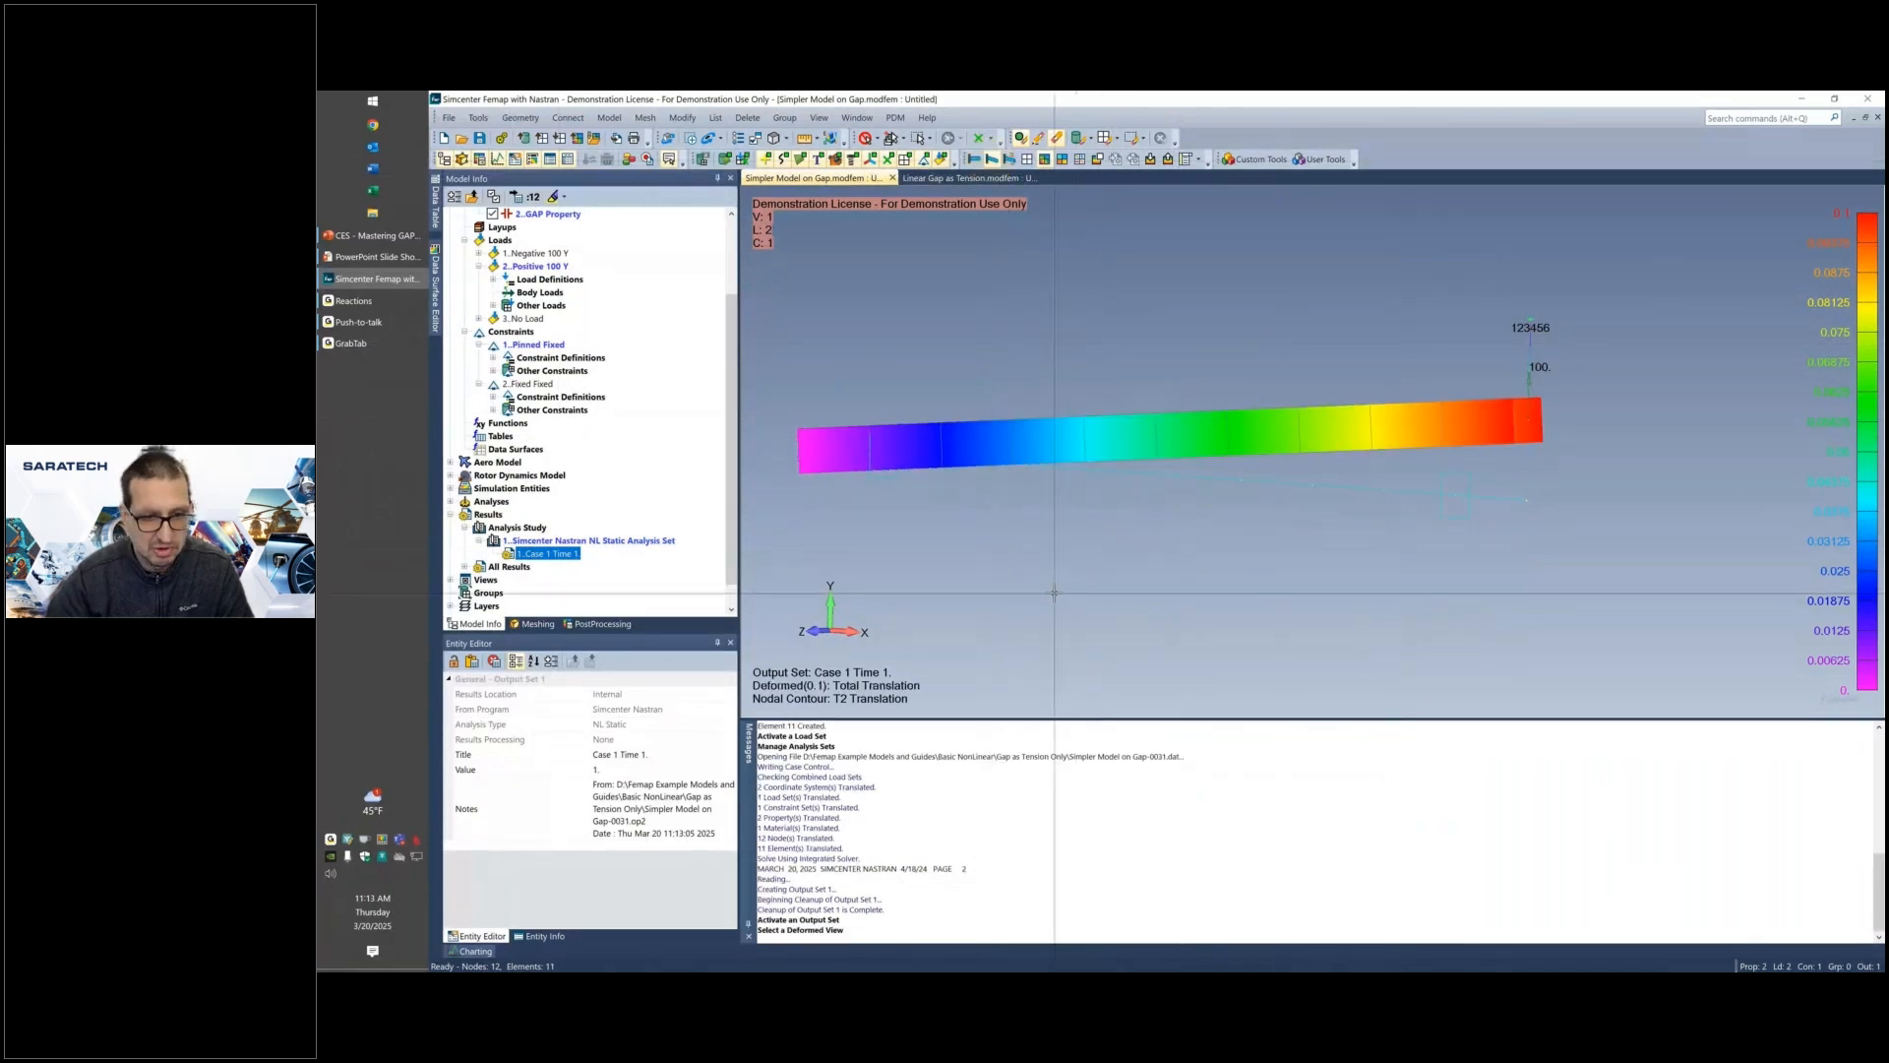
middle_click_drag(1054, 593, 1012, 620)
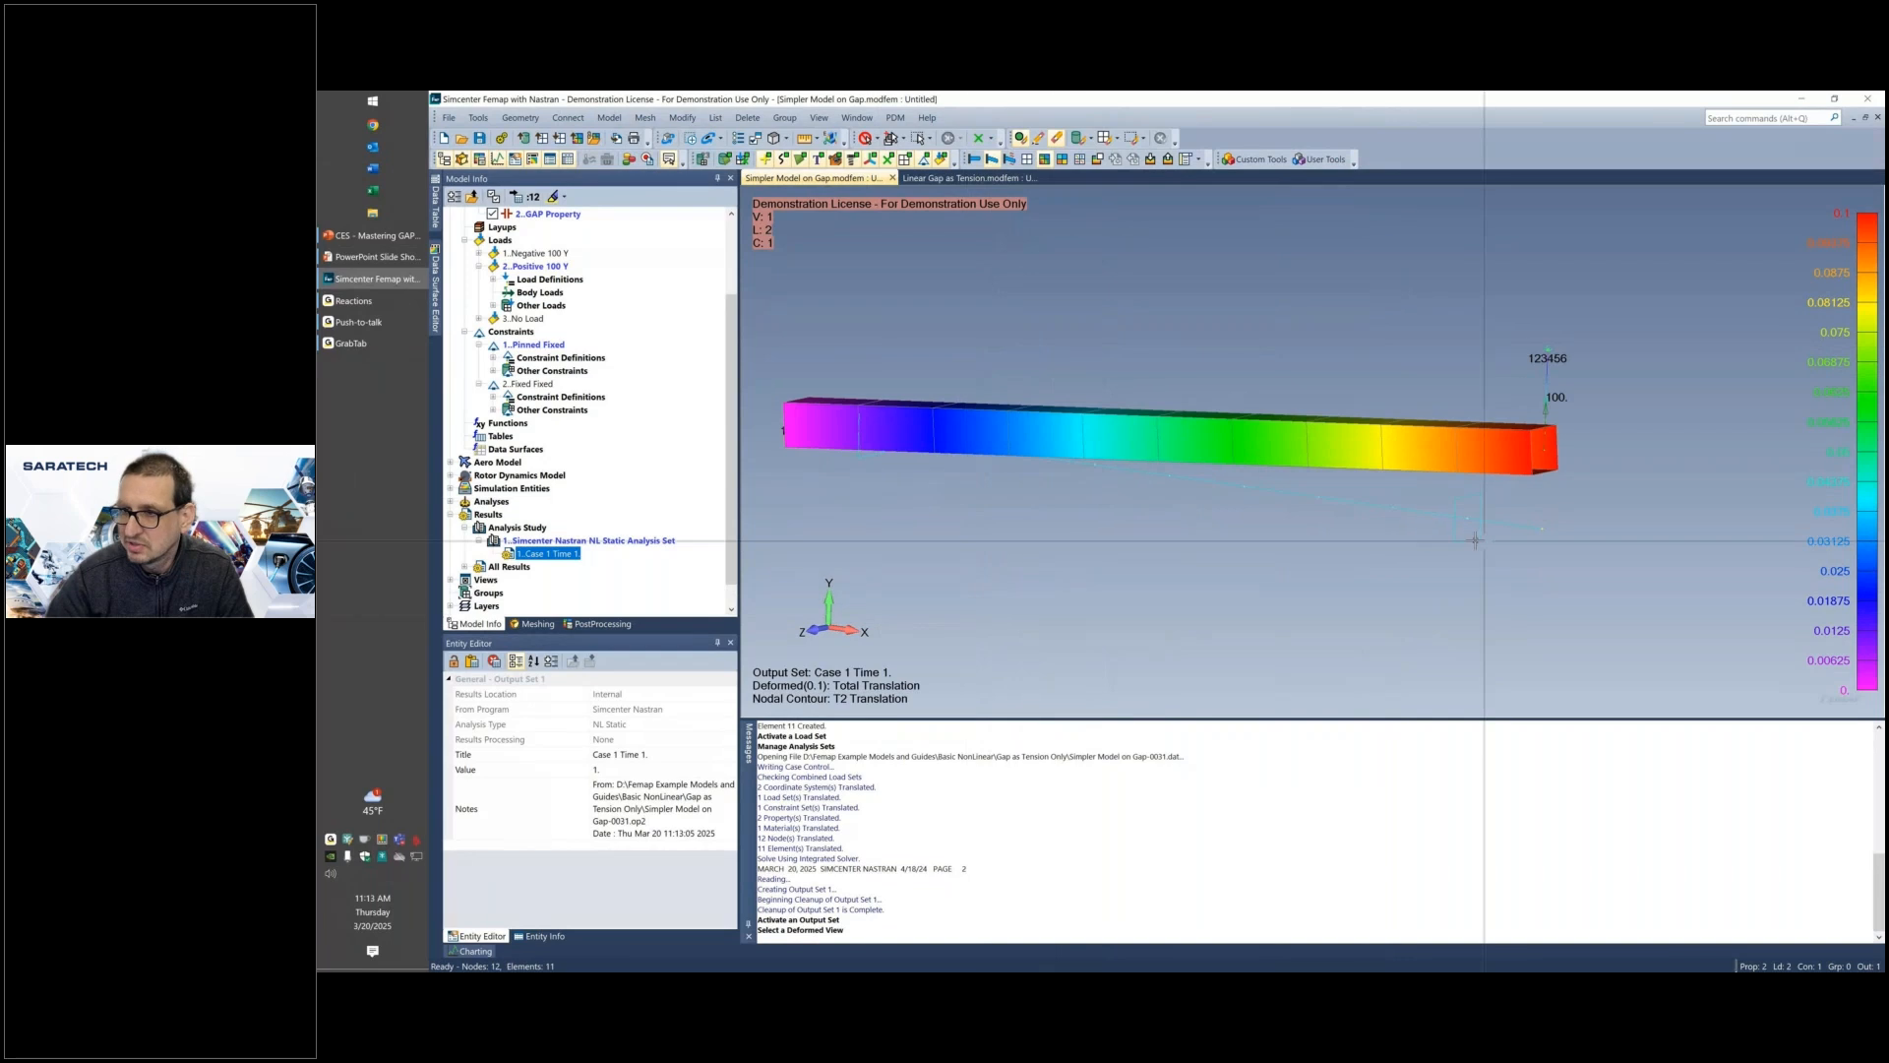
middle_click_drag(1611, 407, 1625, 441)
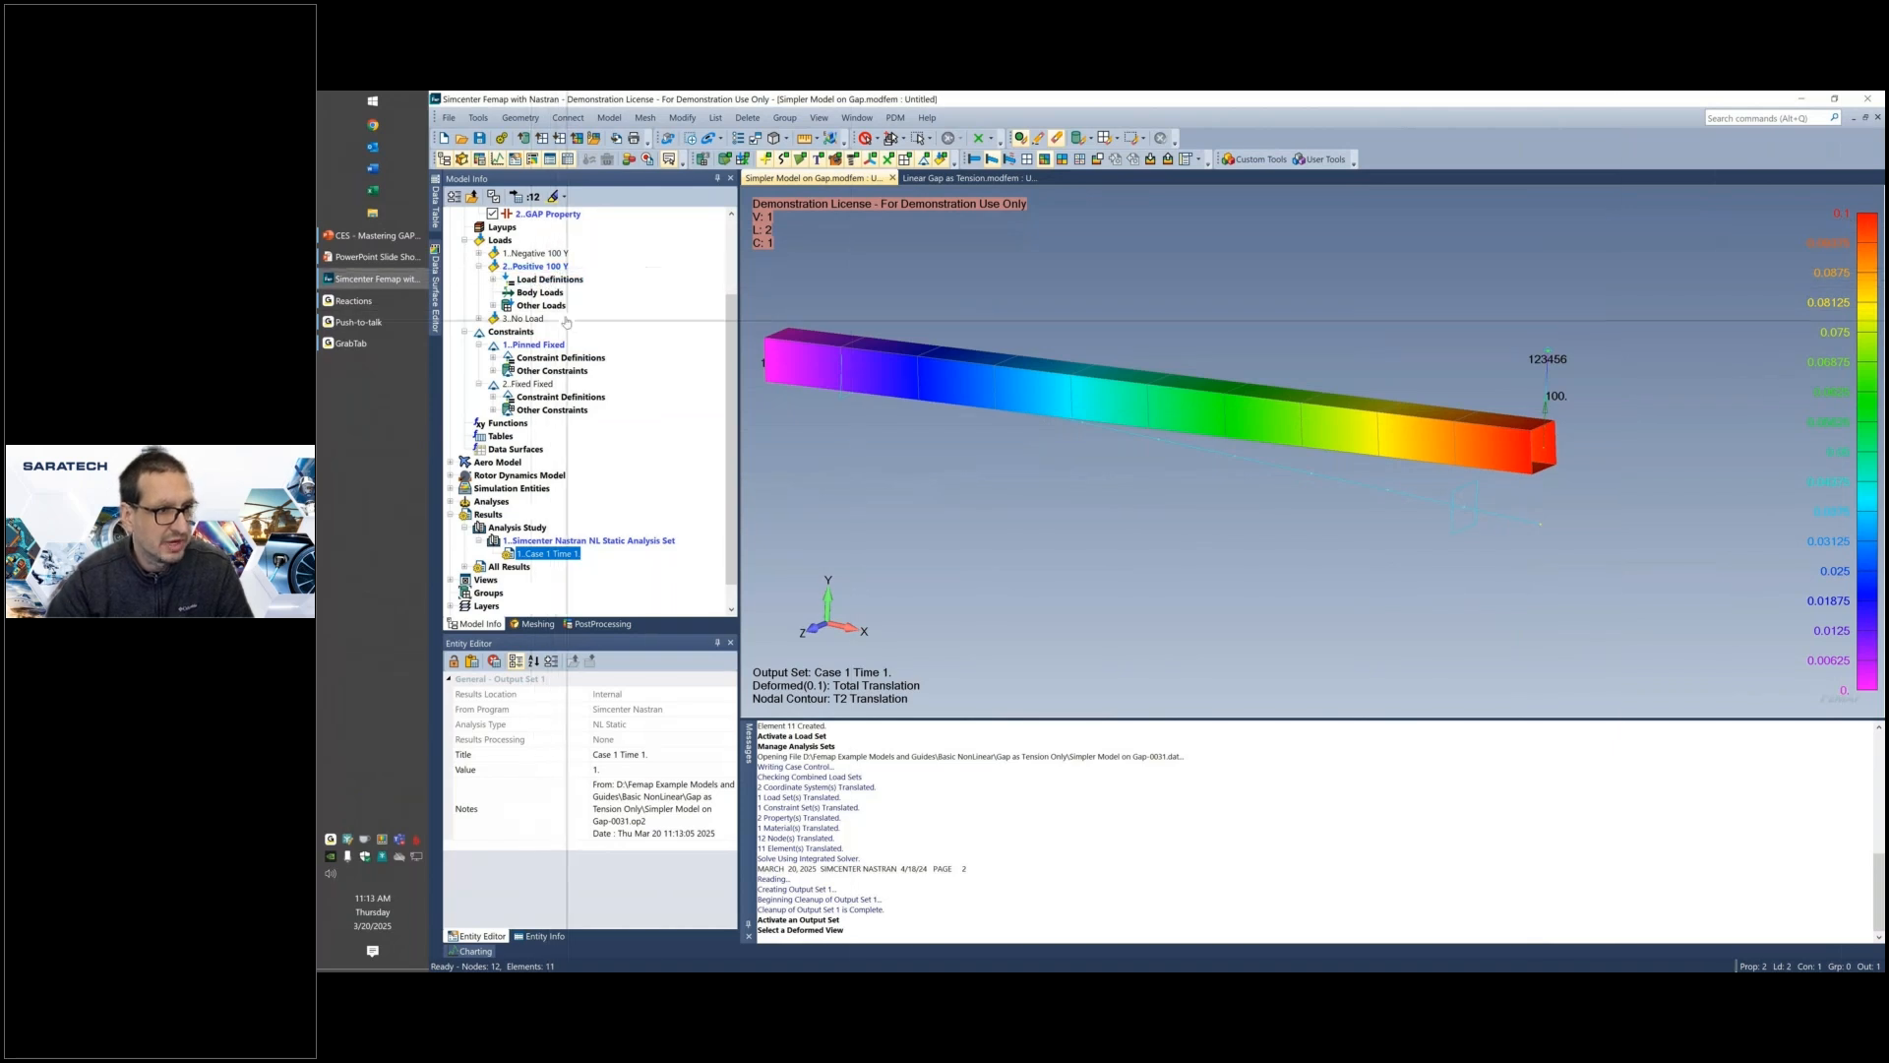
Edit the GAP property to clear its compression stiffness and set its tension stiffness to 1000.
scroll(566, 322, "up", 3)
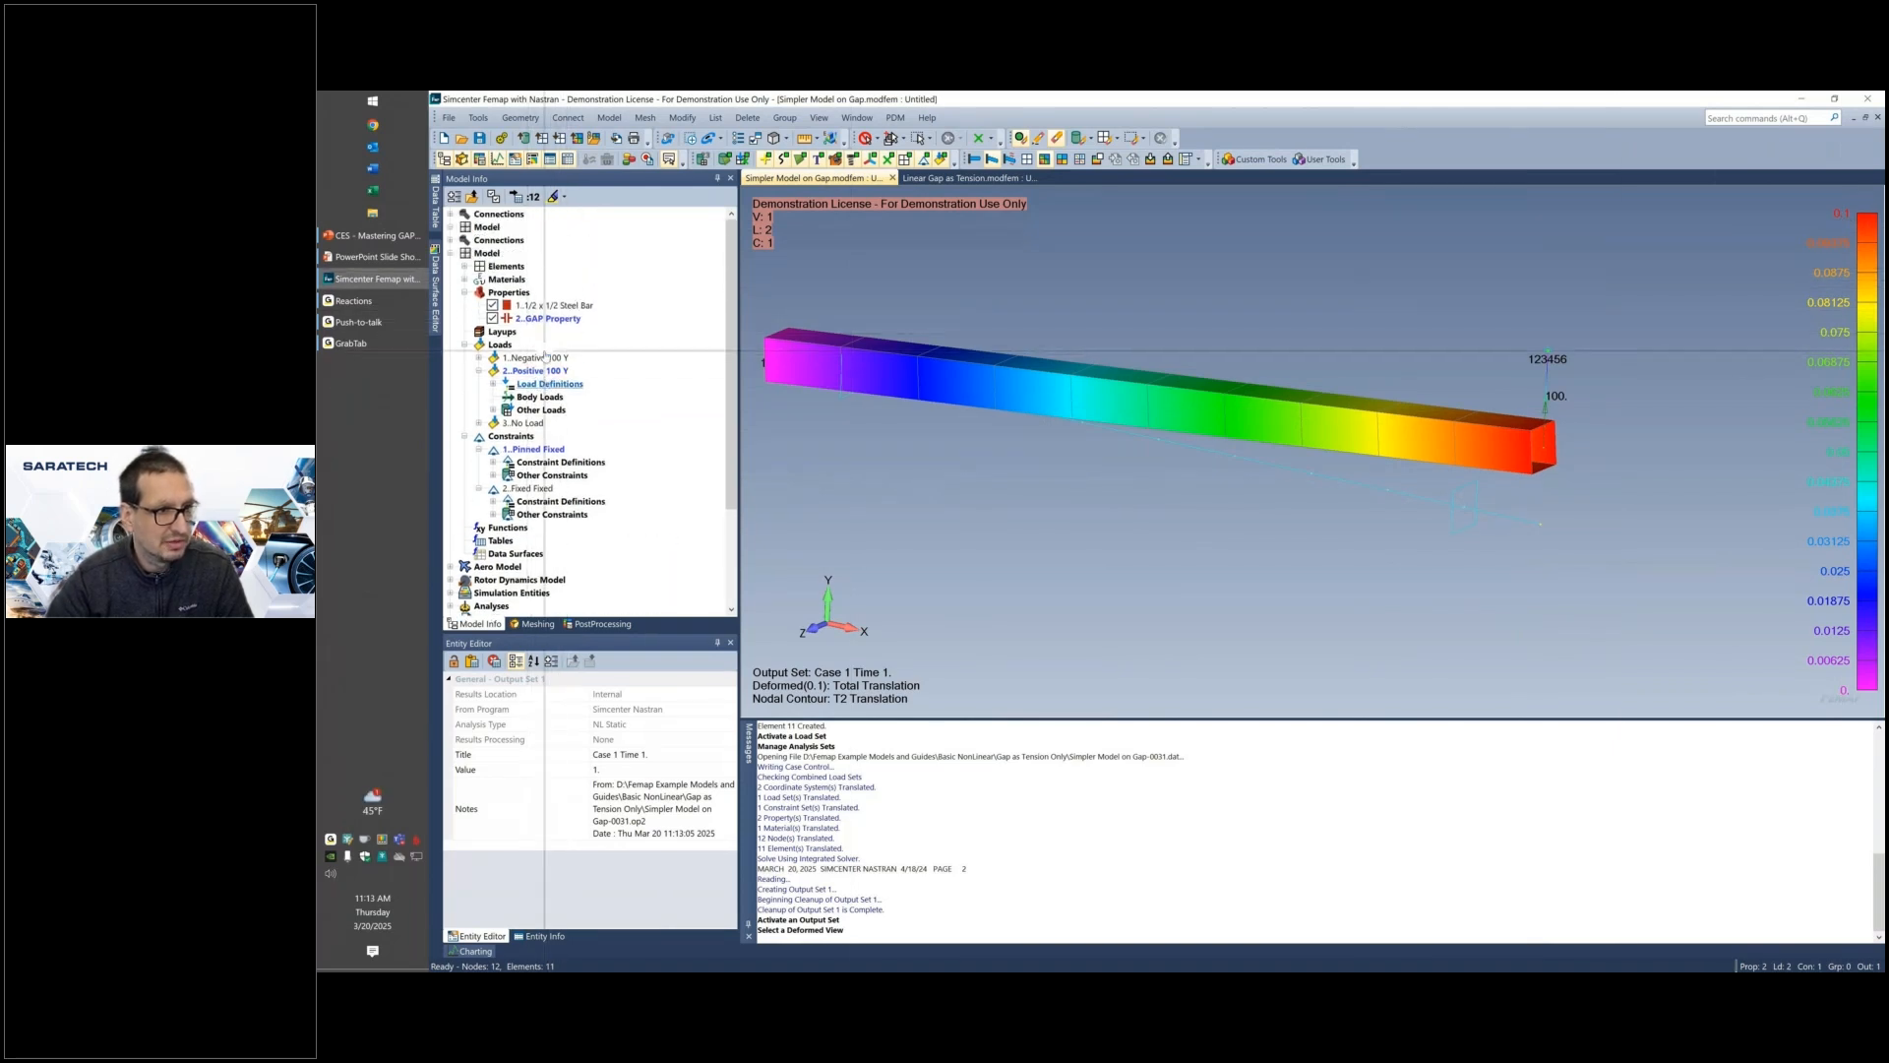
left_click(546, 319)
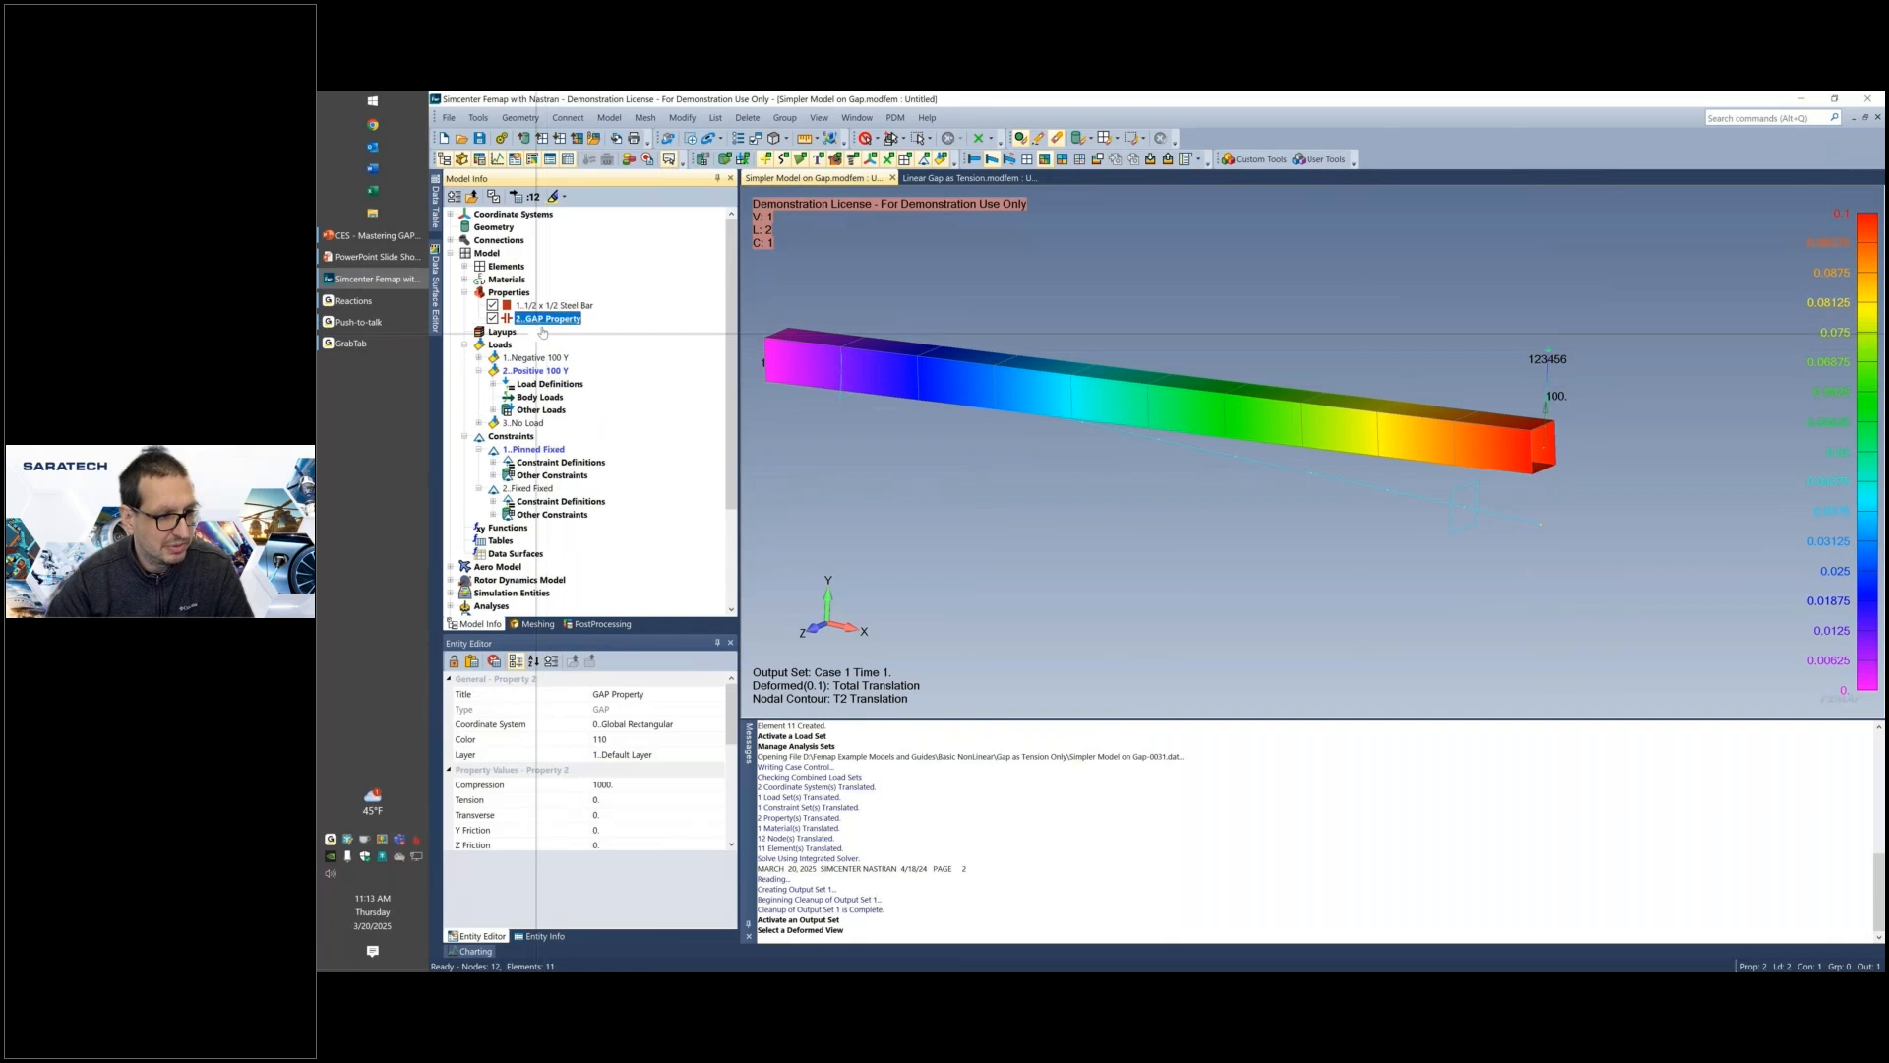
left_click(656, 790)
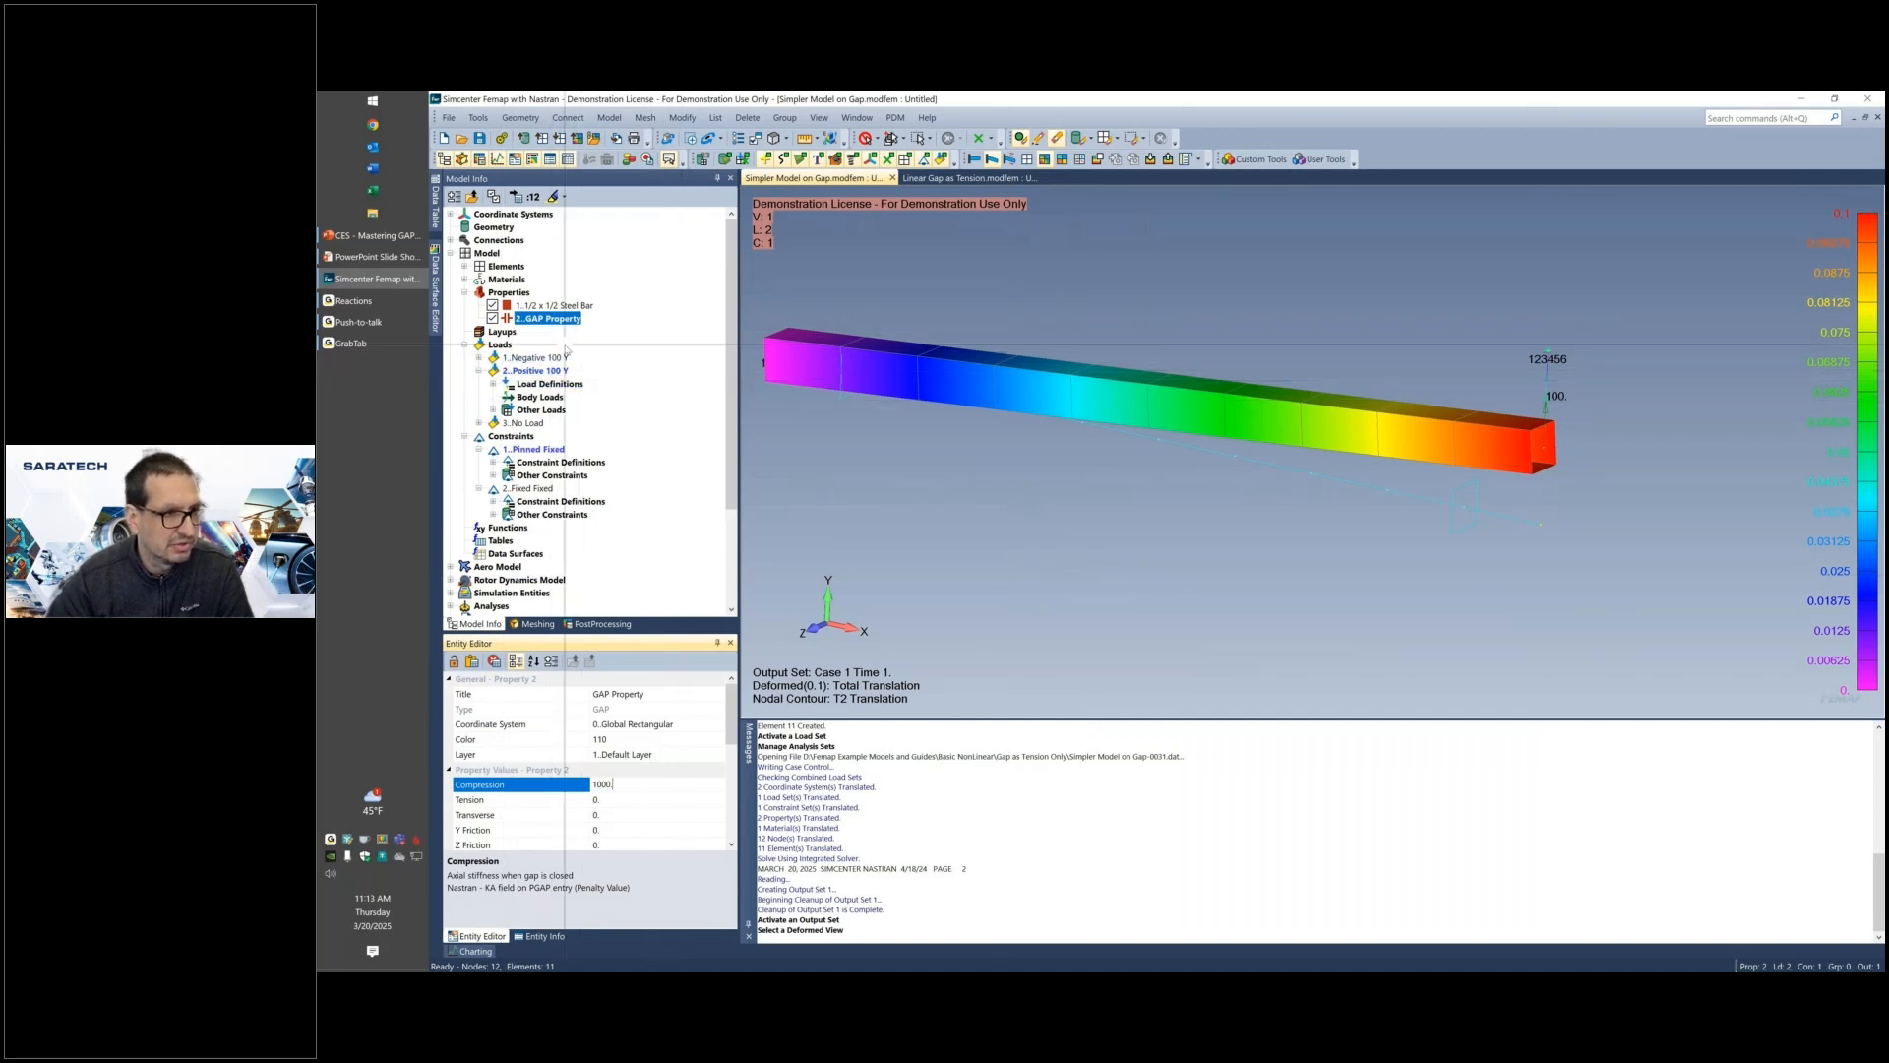
right_click(549, 318)
left_click(593, 381)
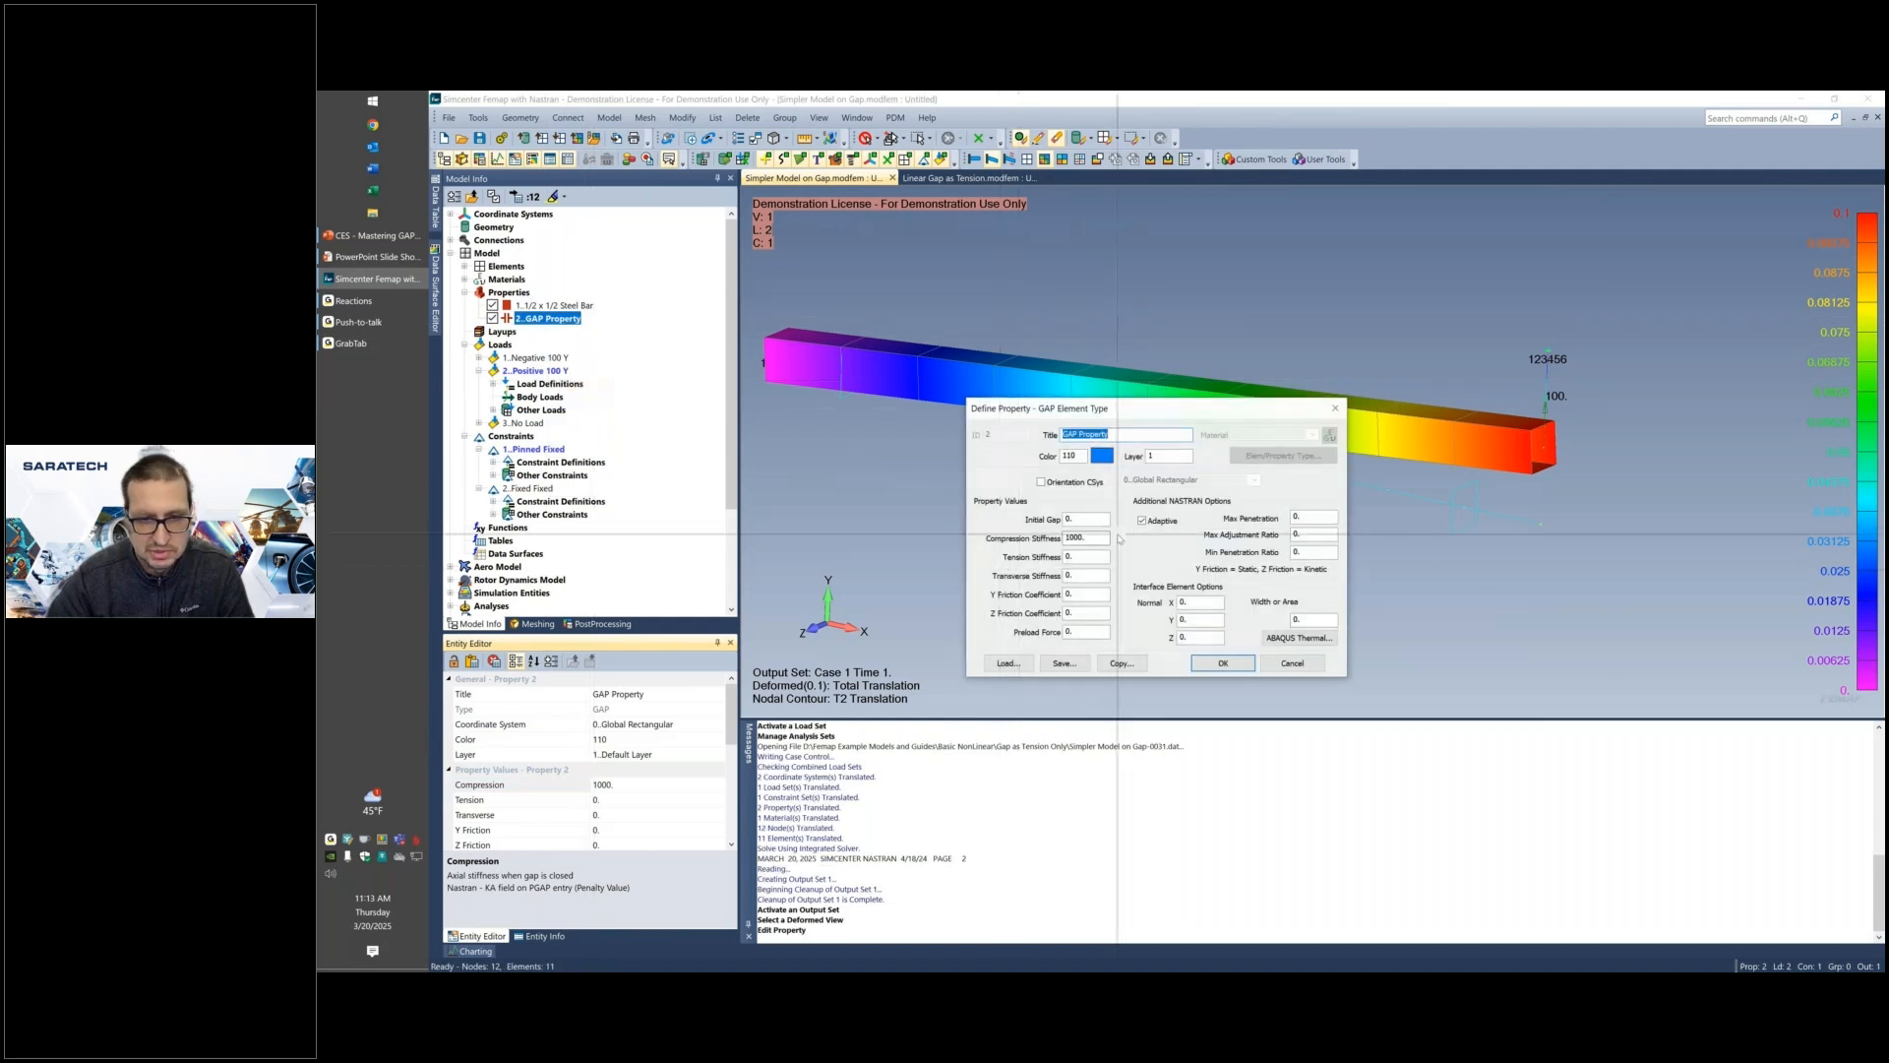
left_click_drag(1107, 538, 991, 540)
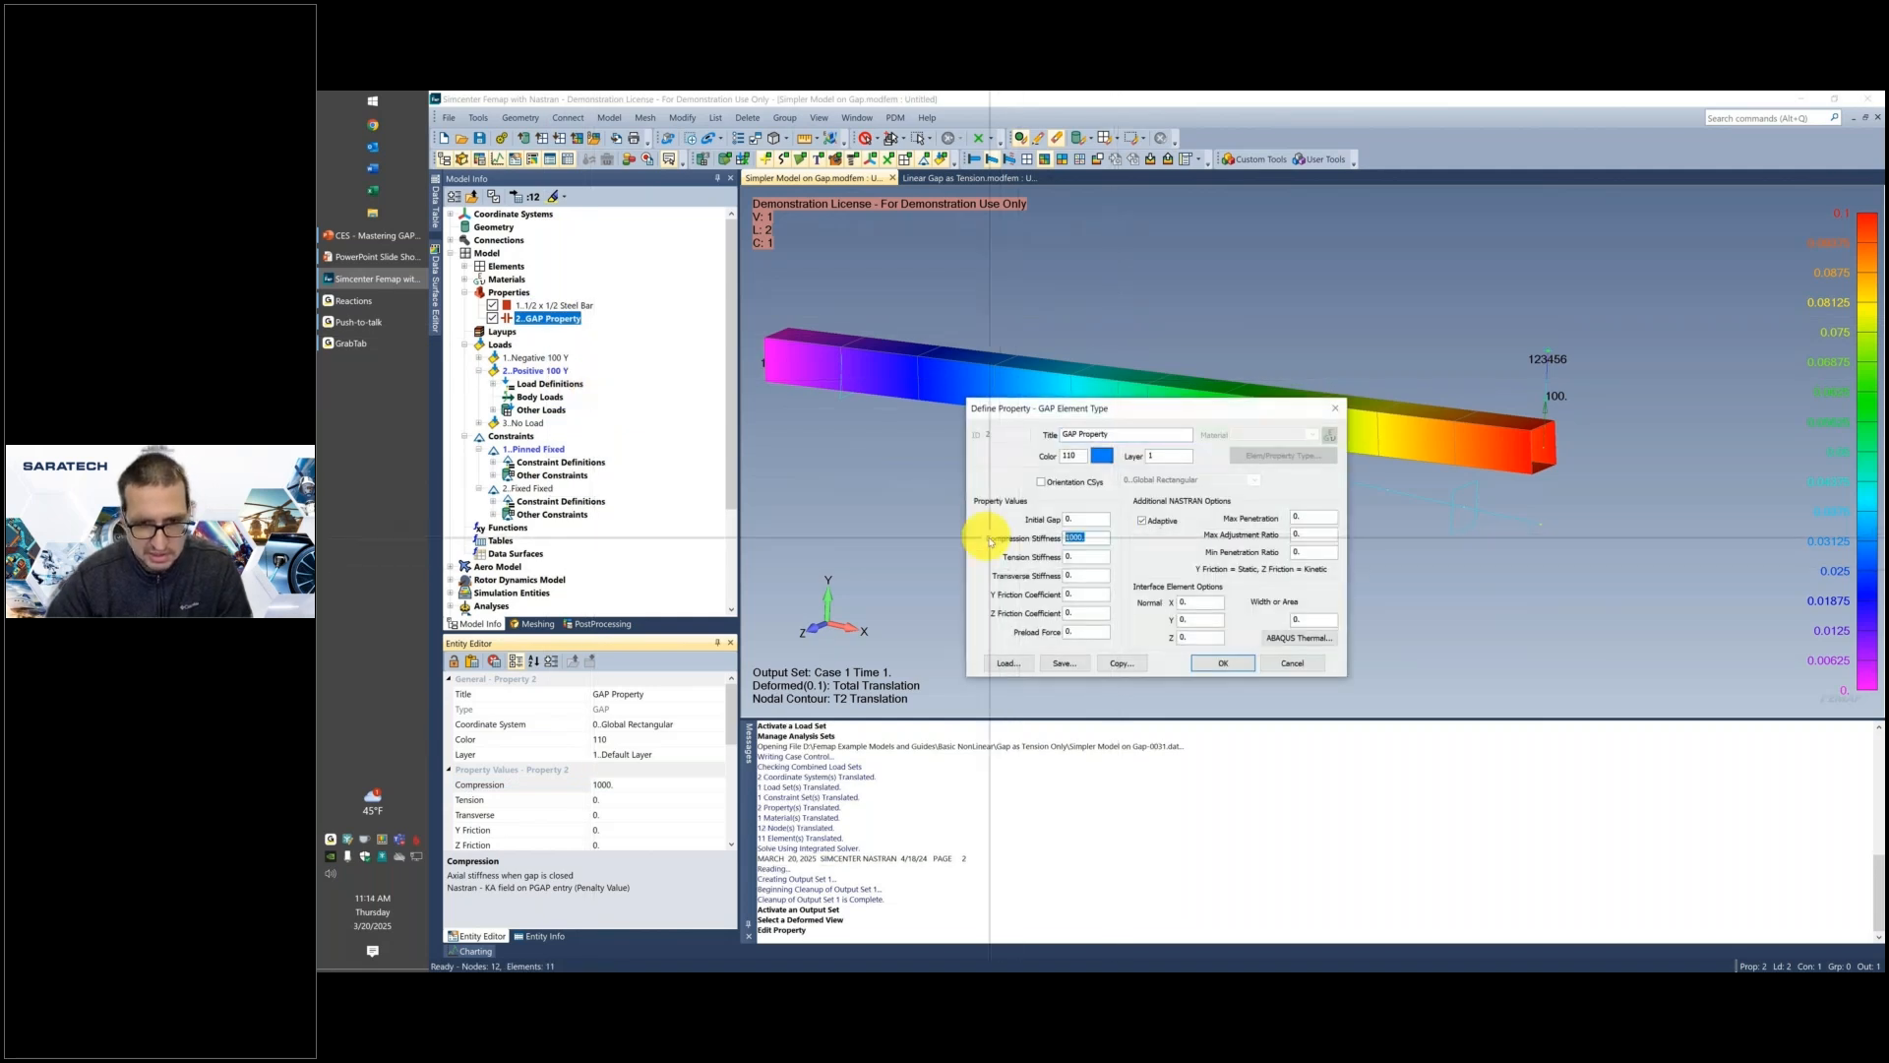
key("Delete")
left_click(1081, 559)
type("1000.")
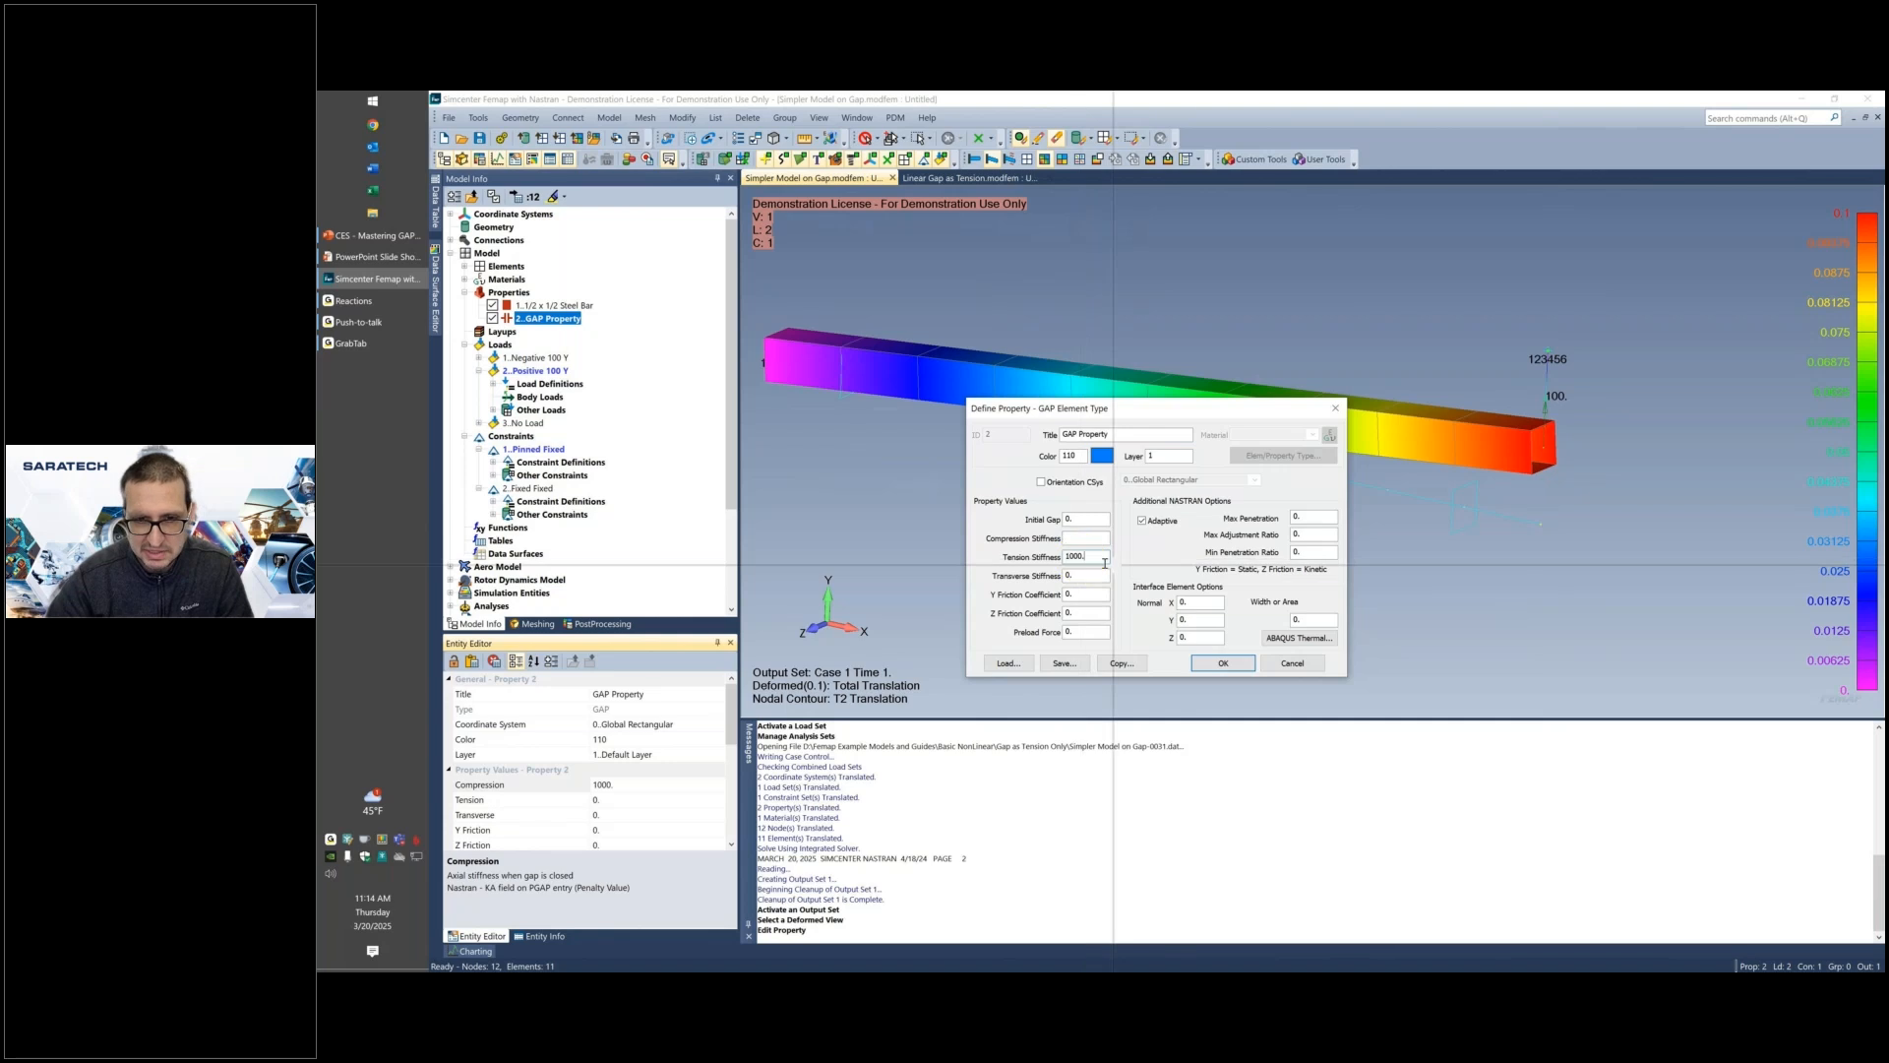
left_click(1223, 666)
Activate the Negative 100 Y load set and collapse the Positive 100 Y load set.
left_click(540, 359)
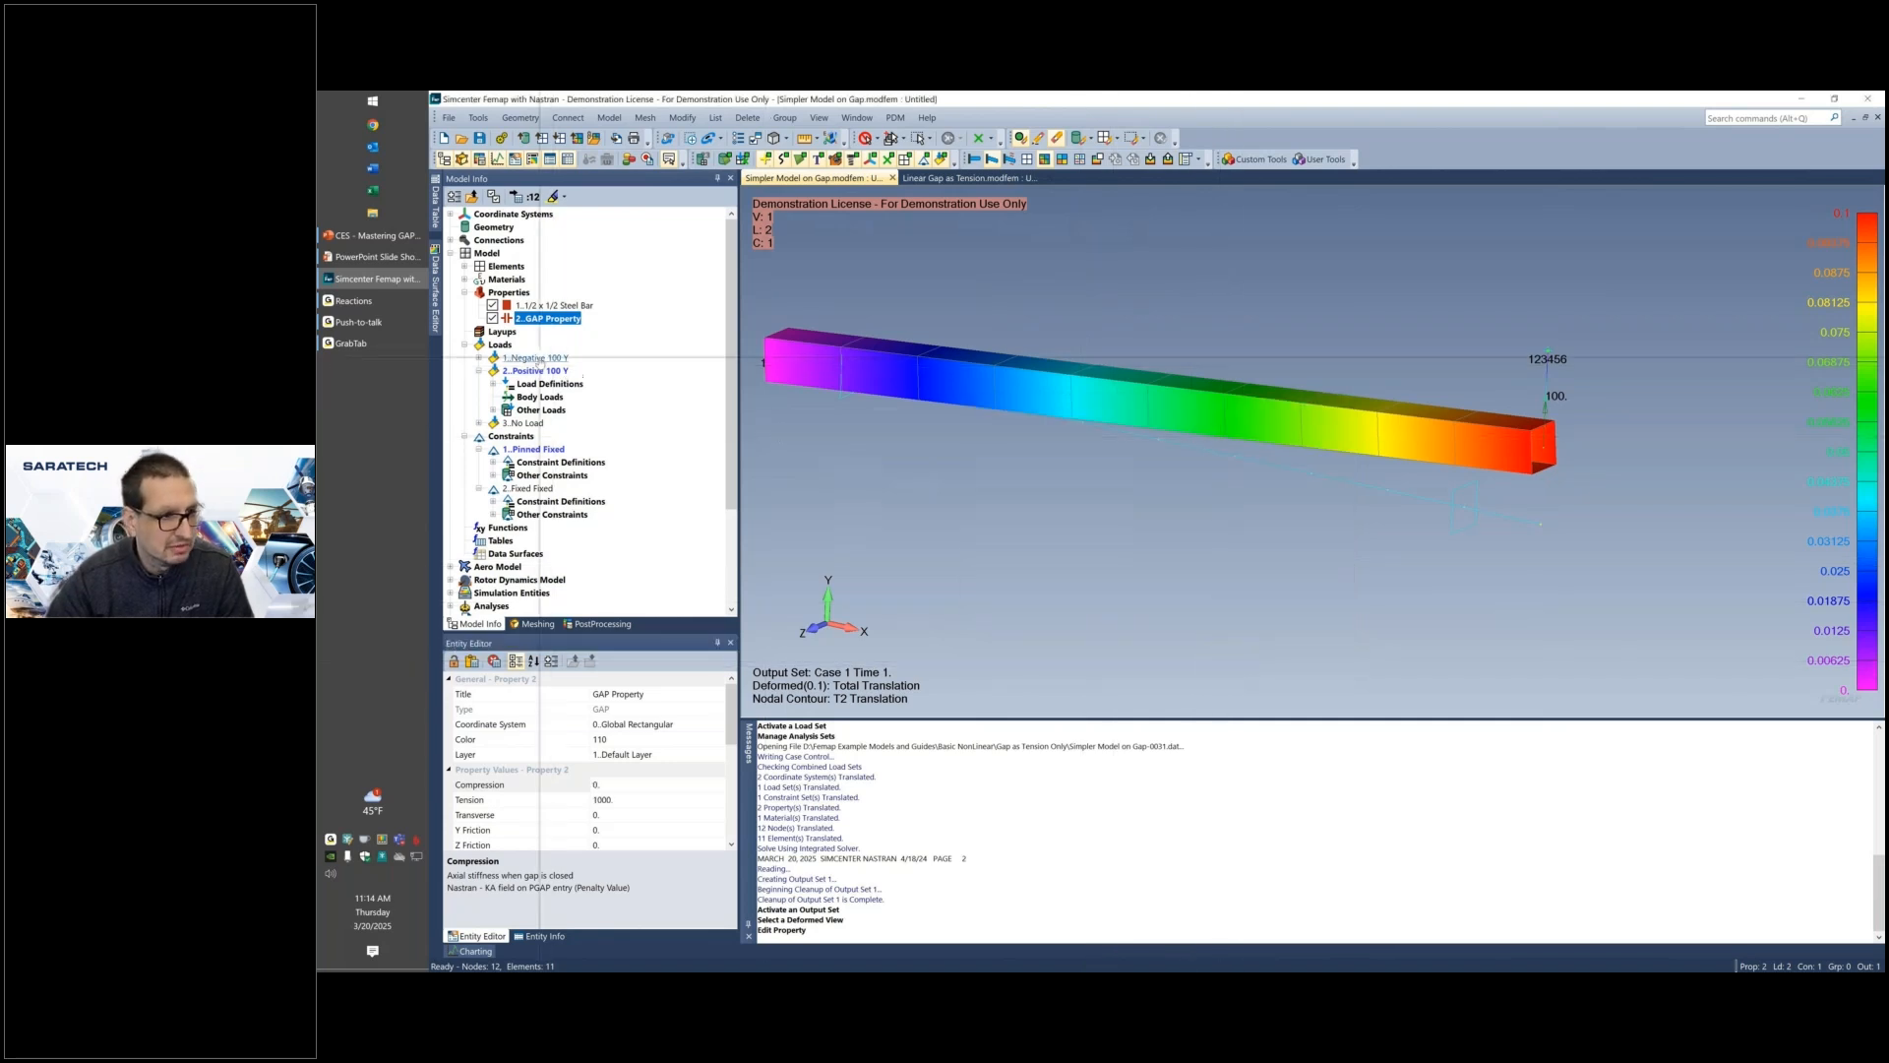
double_click(539, 359)
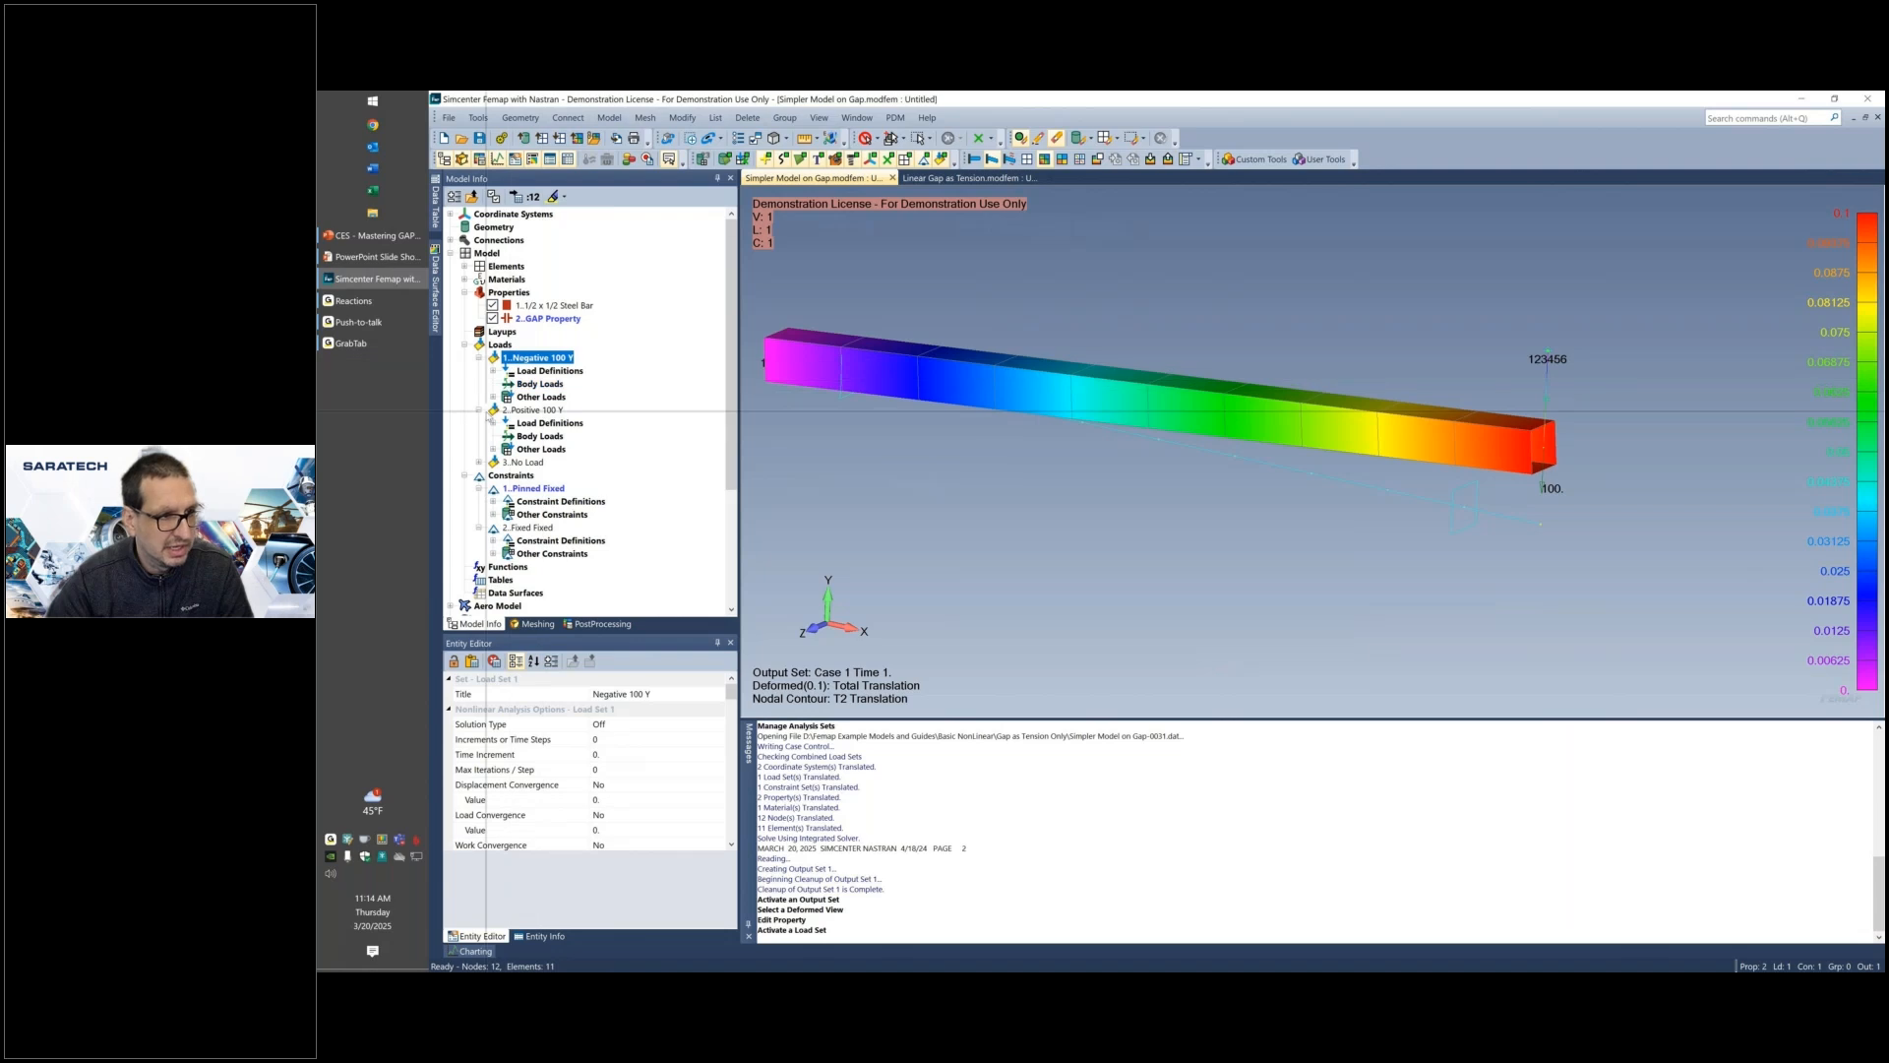
left_click(479, 409)
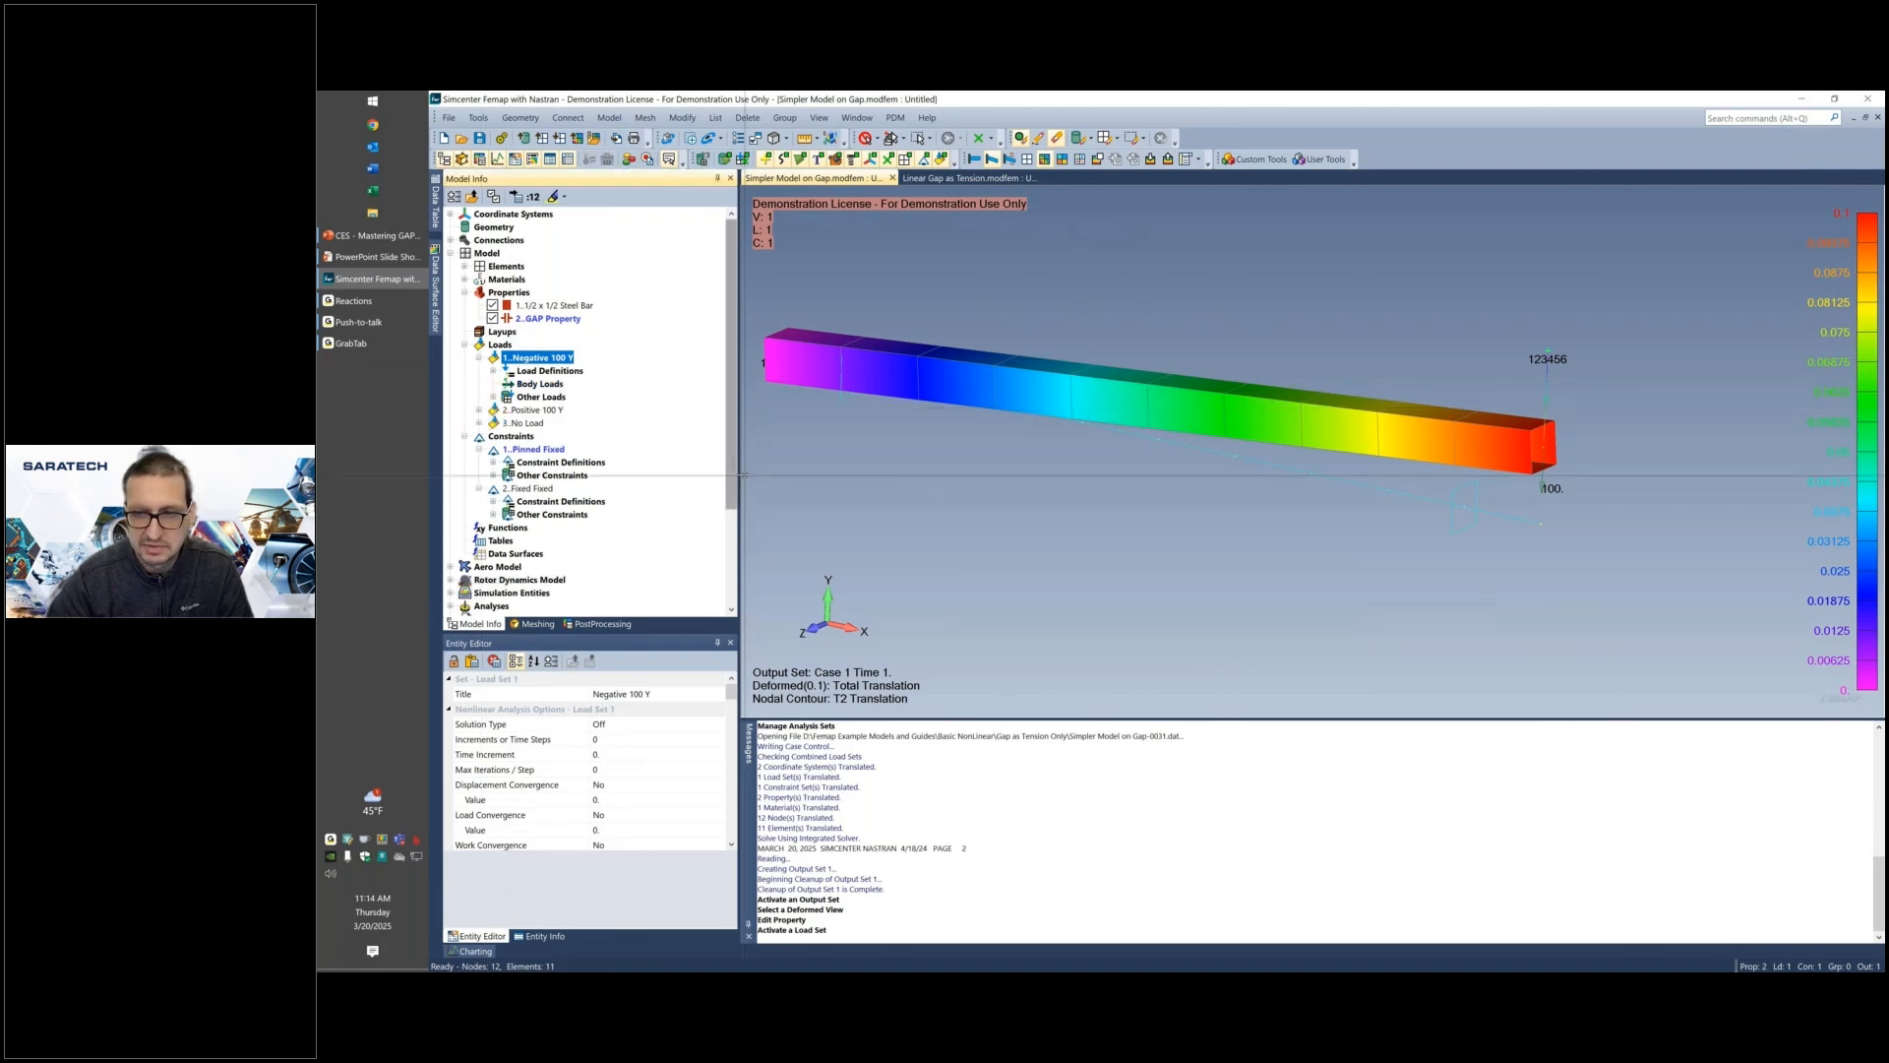
Run the existing Simcenter Nastran NL Static analysis set again with the active load set.
left_click_drag(738, 476, 729, 565)
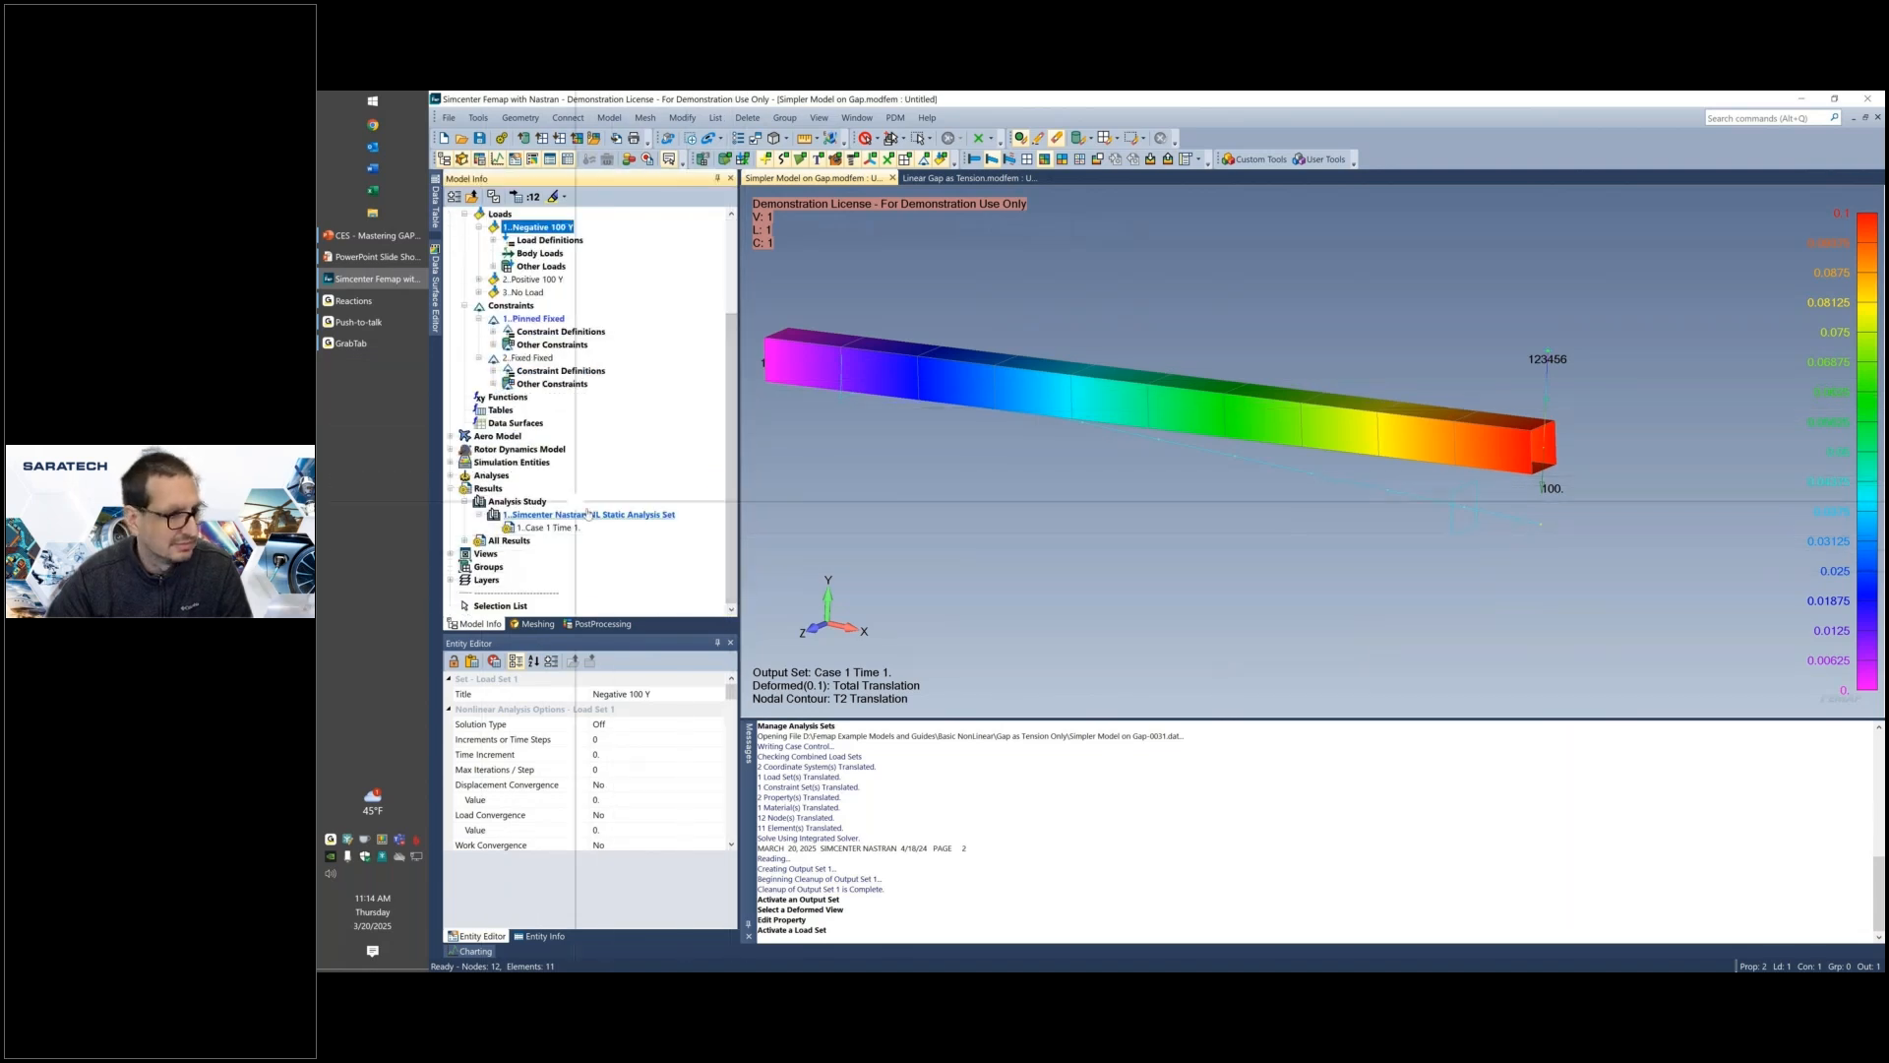
left_click(451, 475)
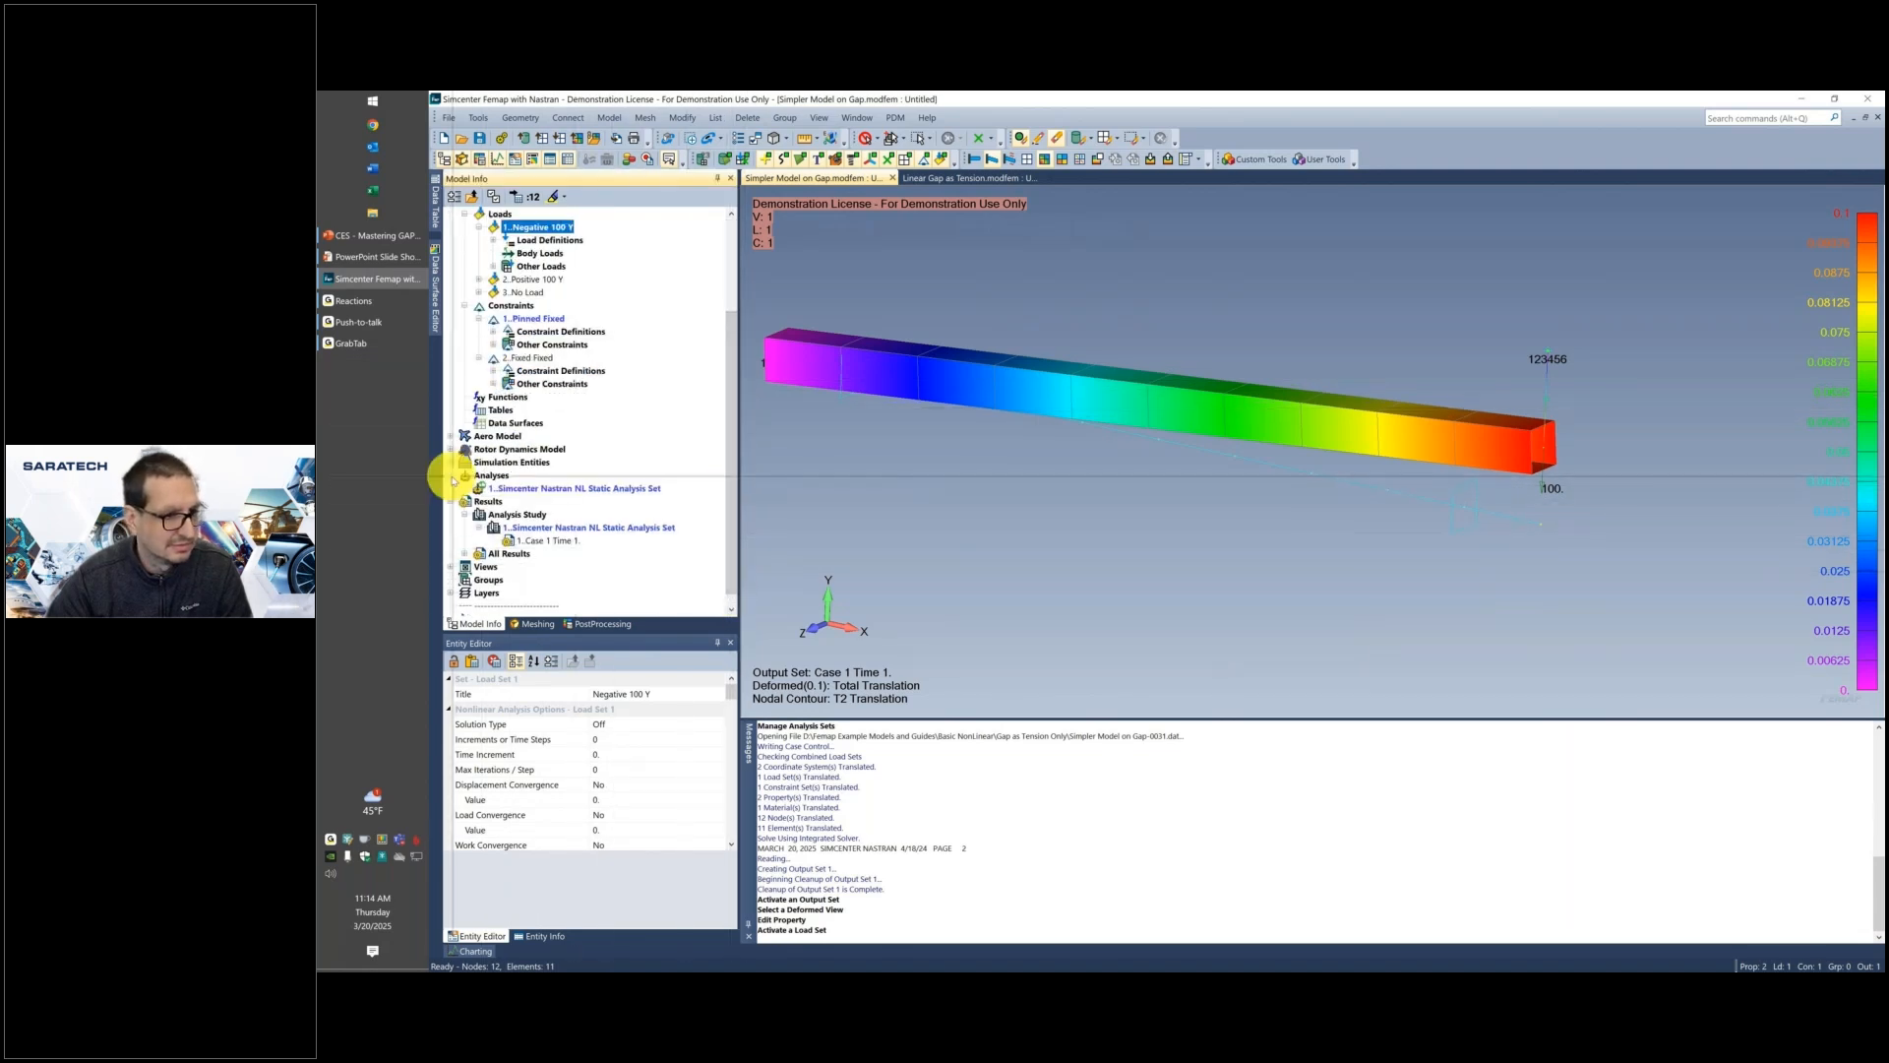
right_click(566, 490)
left_click(616, 620)
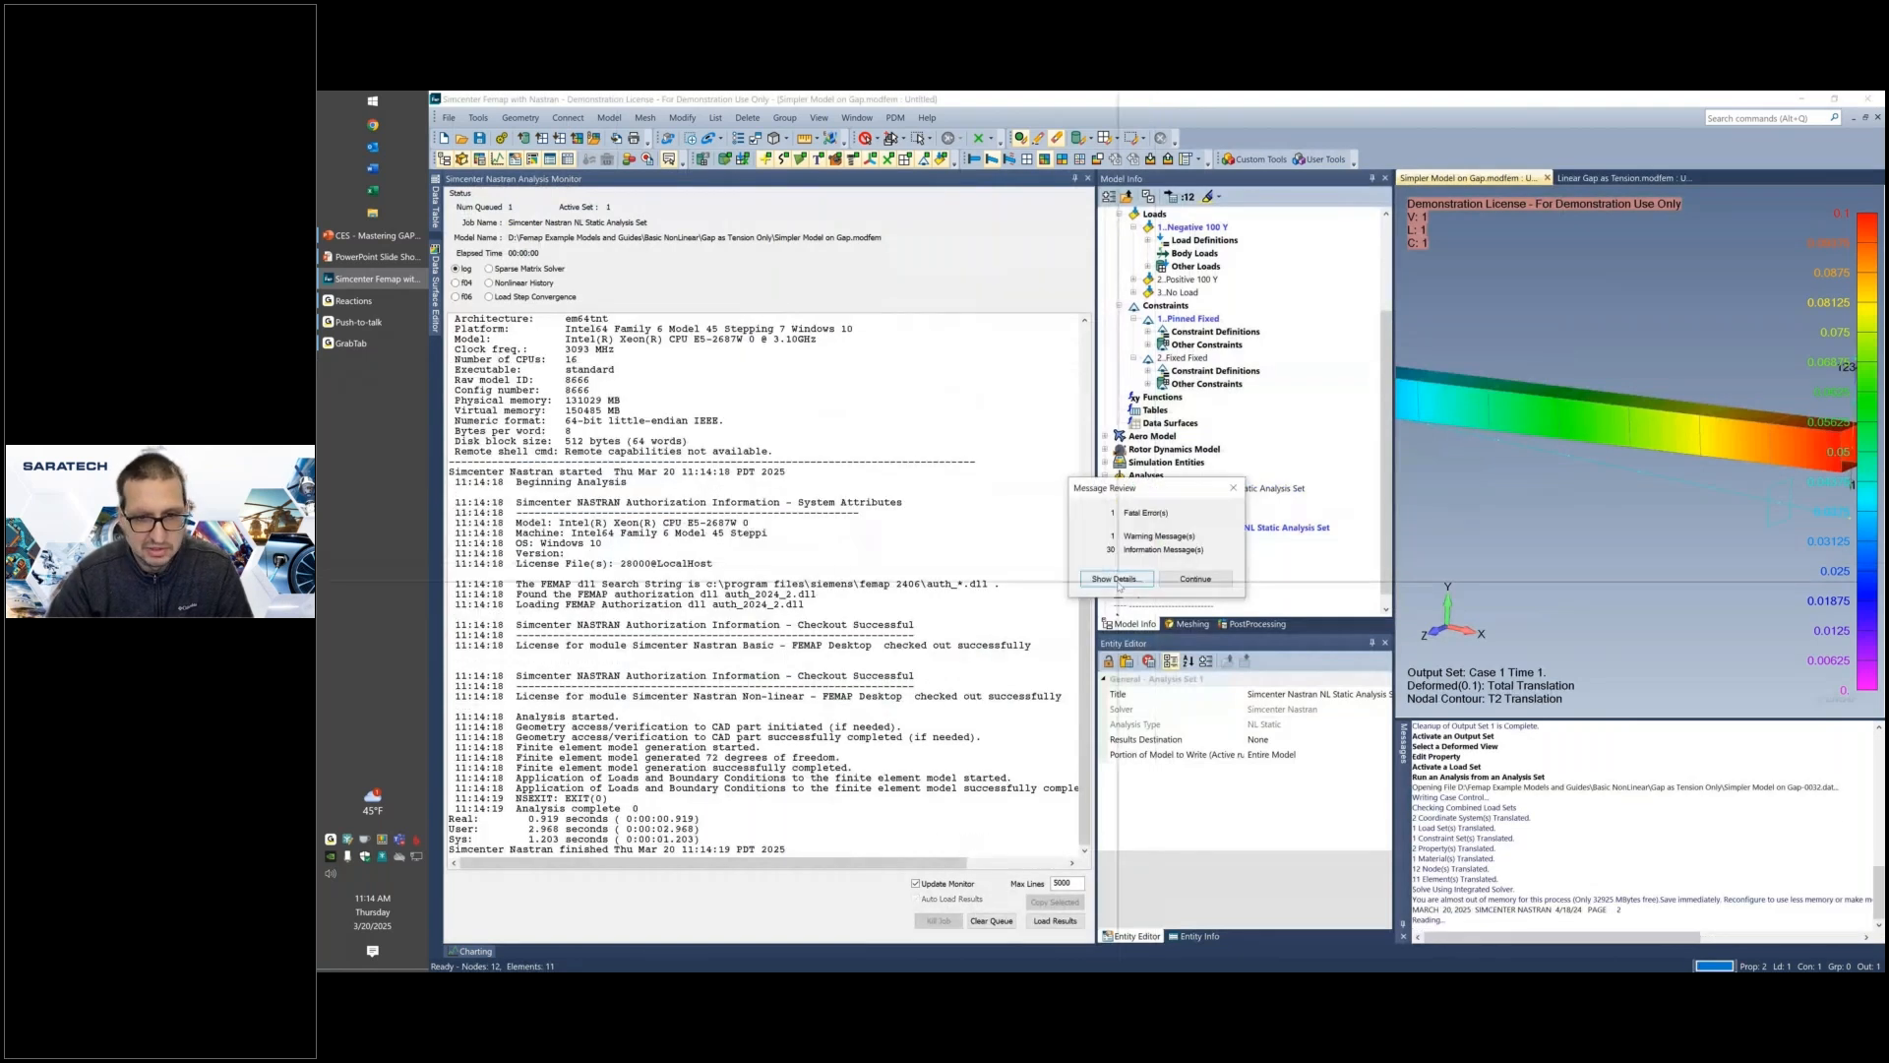
Review the fatal error message in the analysis message details and close the review.
left_click(1116, 581)
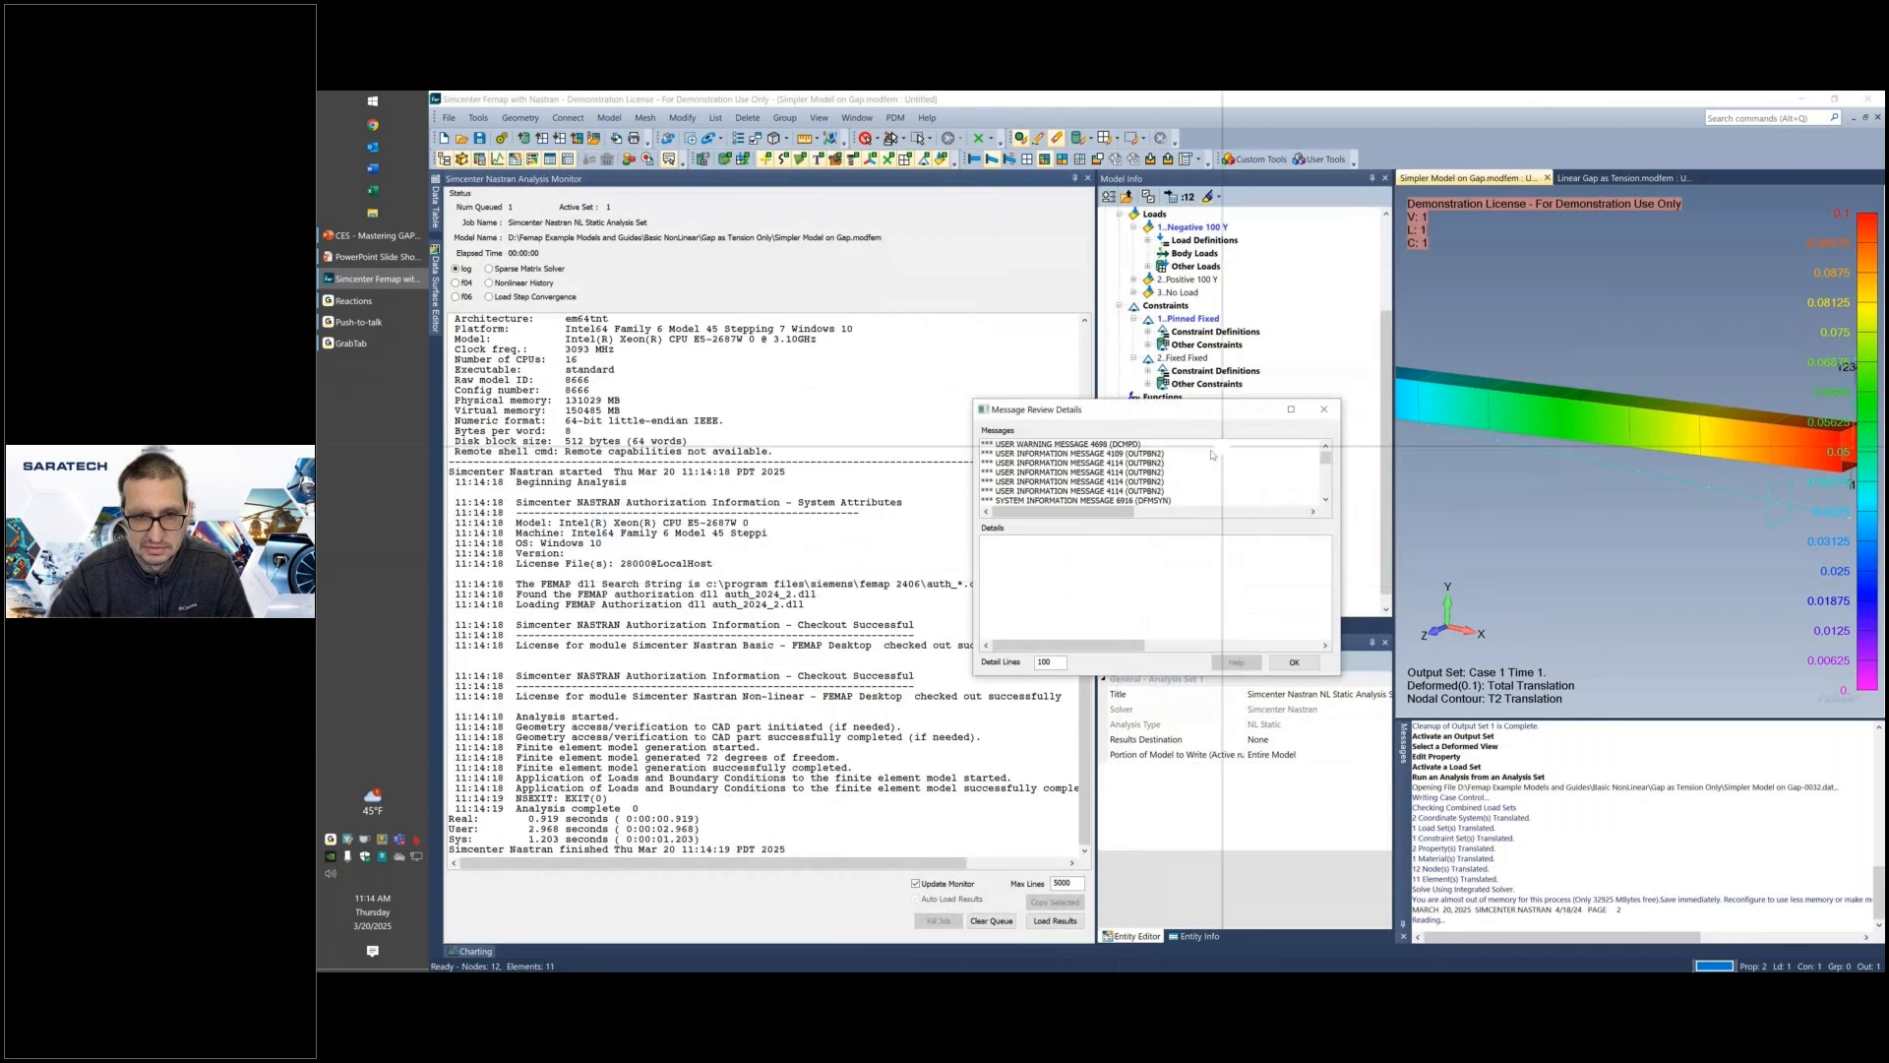
left_click_drag(1324, 458, 1320, 485)
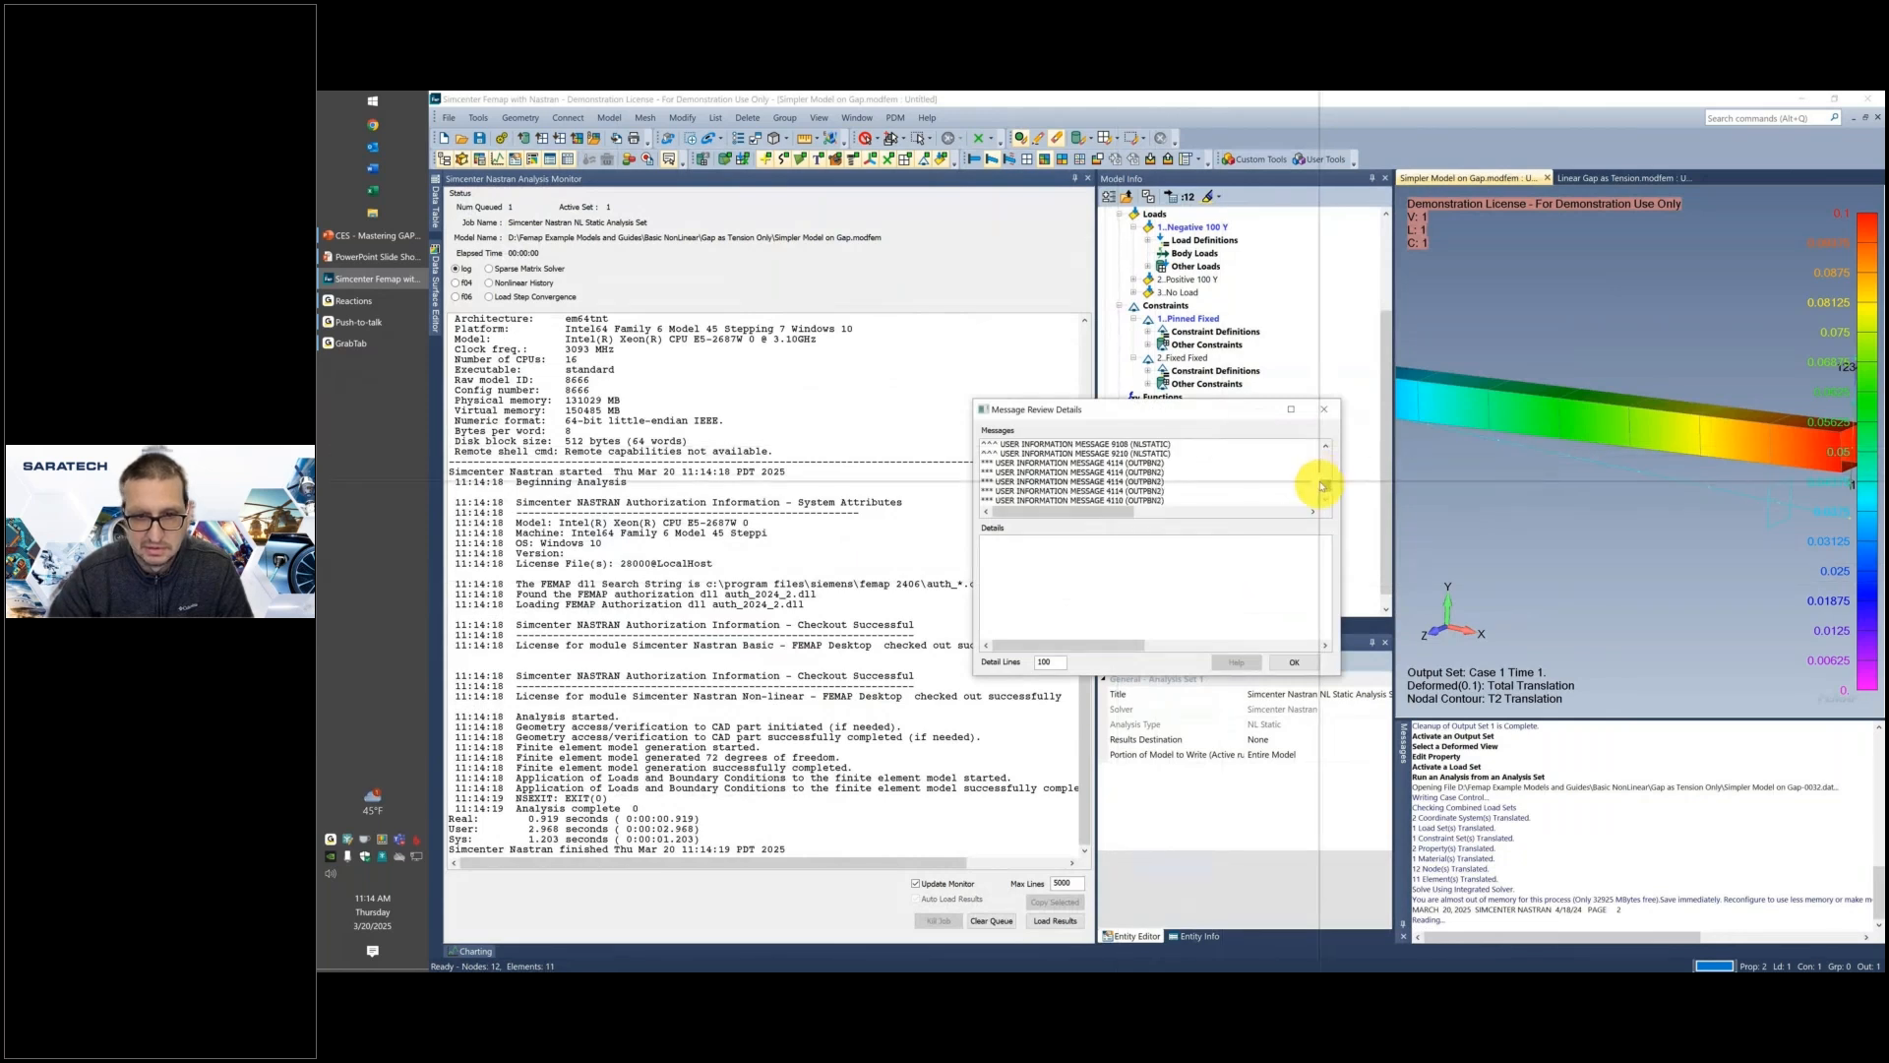
left_click(1079, 499)
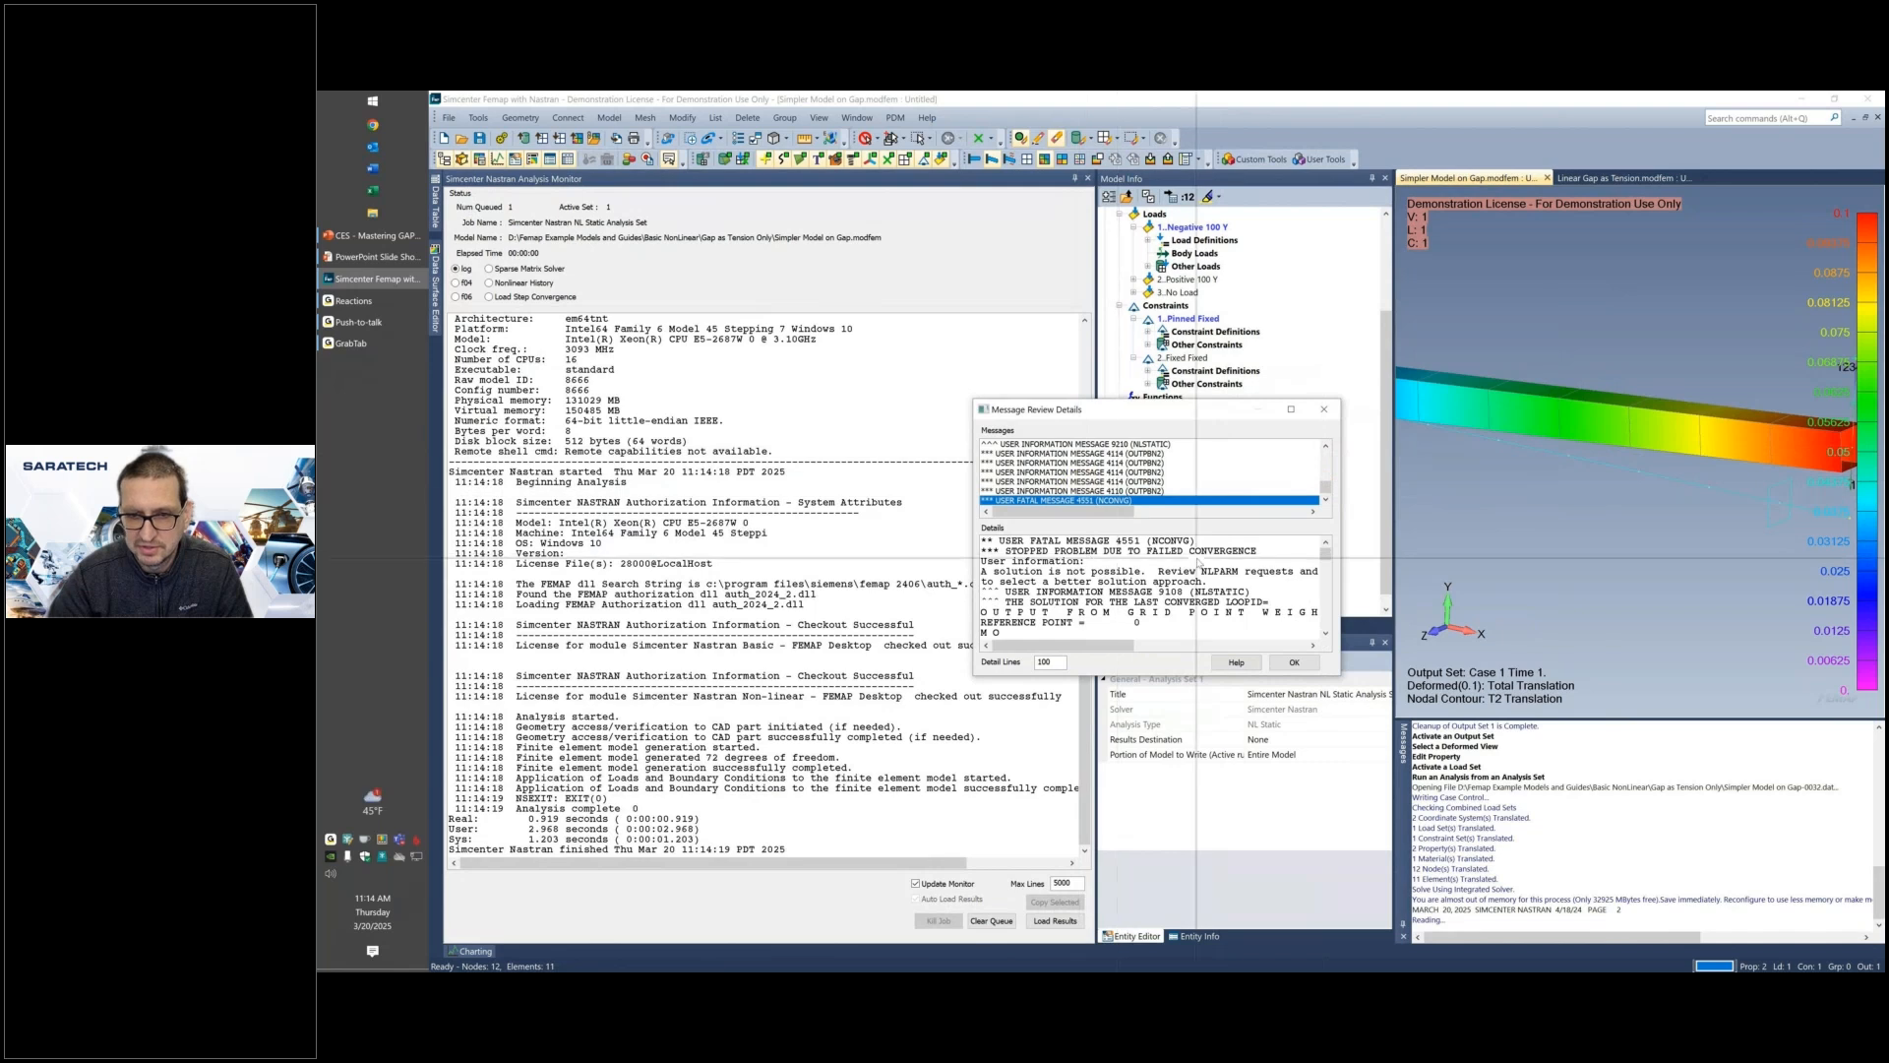
left_click(1294, 662)
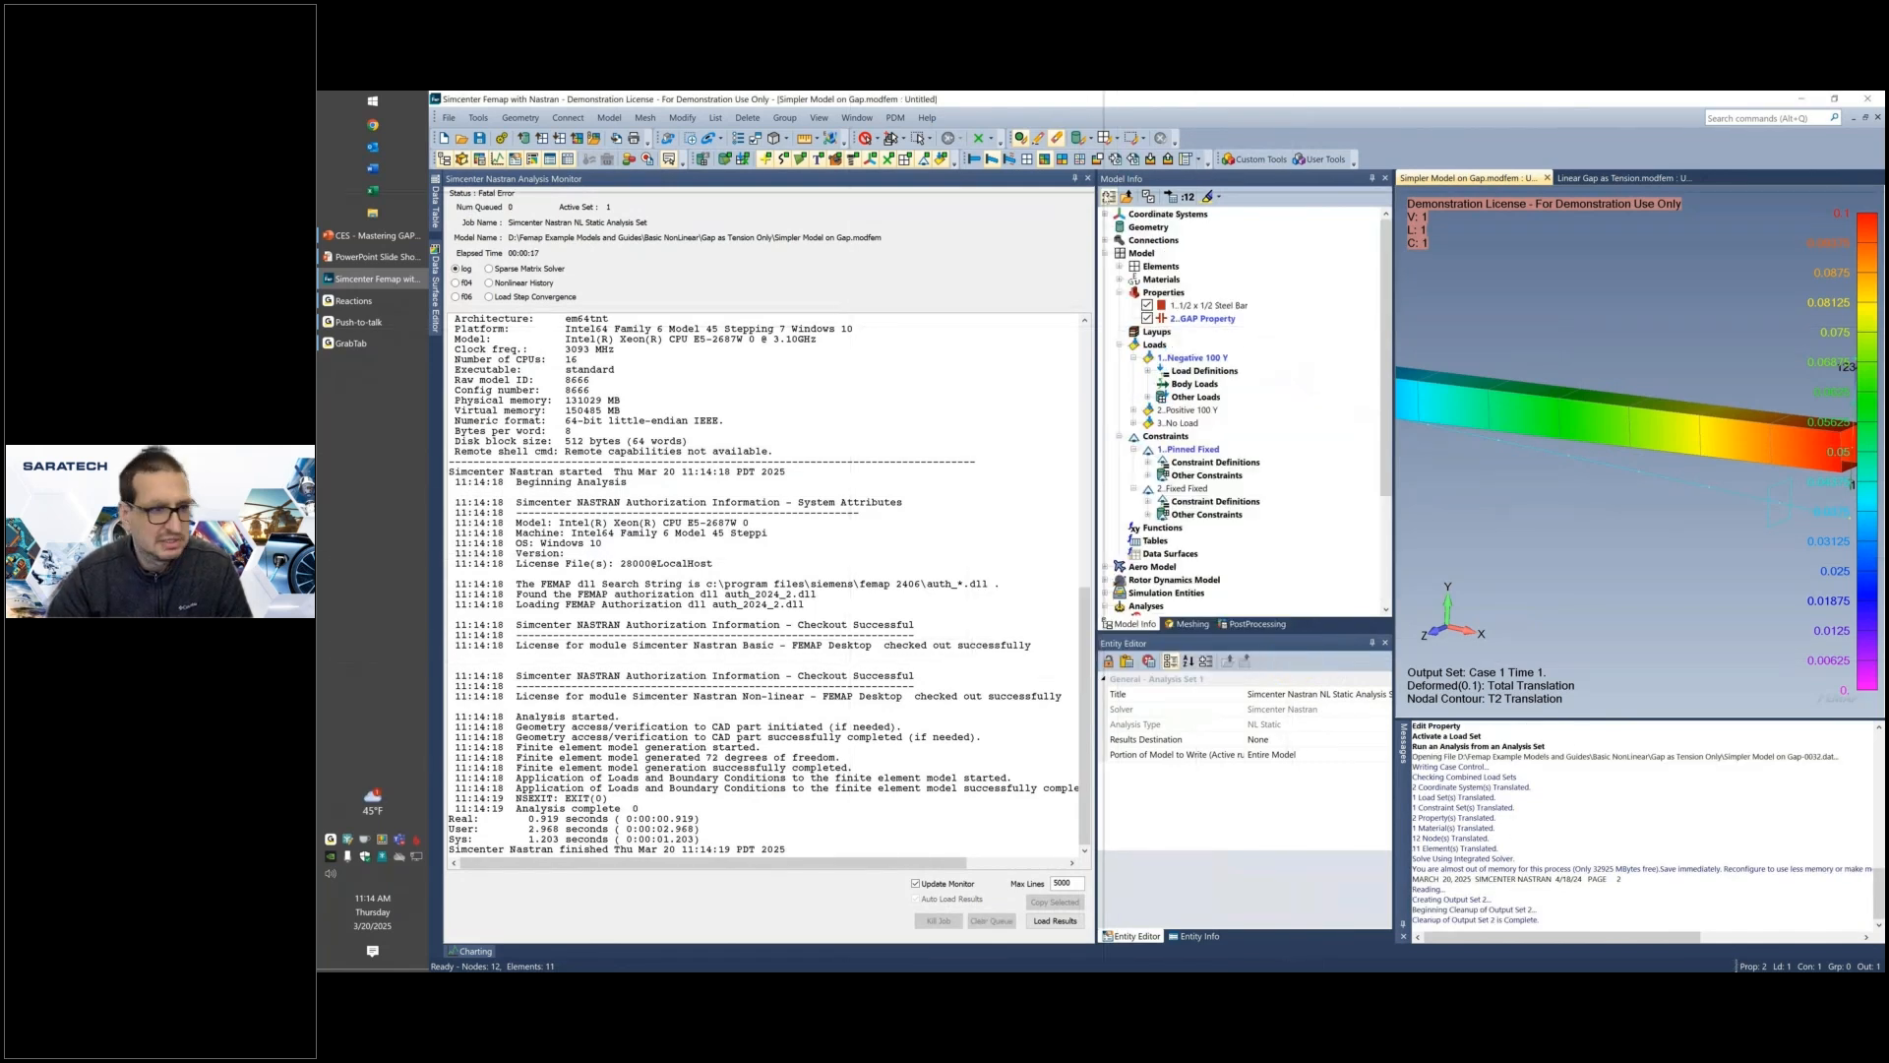
Close the analysis monitor and activate the Case 1 Time 0.00625 output set of the second analysis study.
left_click(1088, 178)
scroll(590, 442, "down", 4)
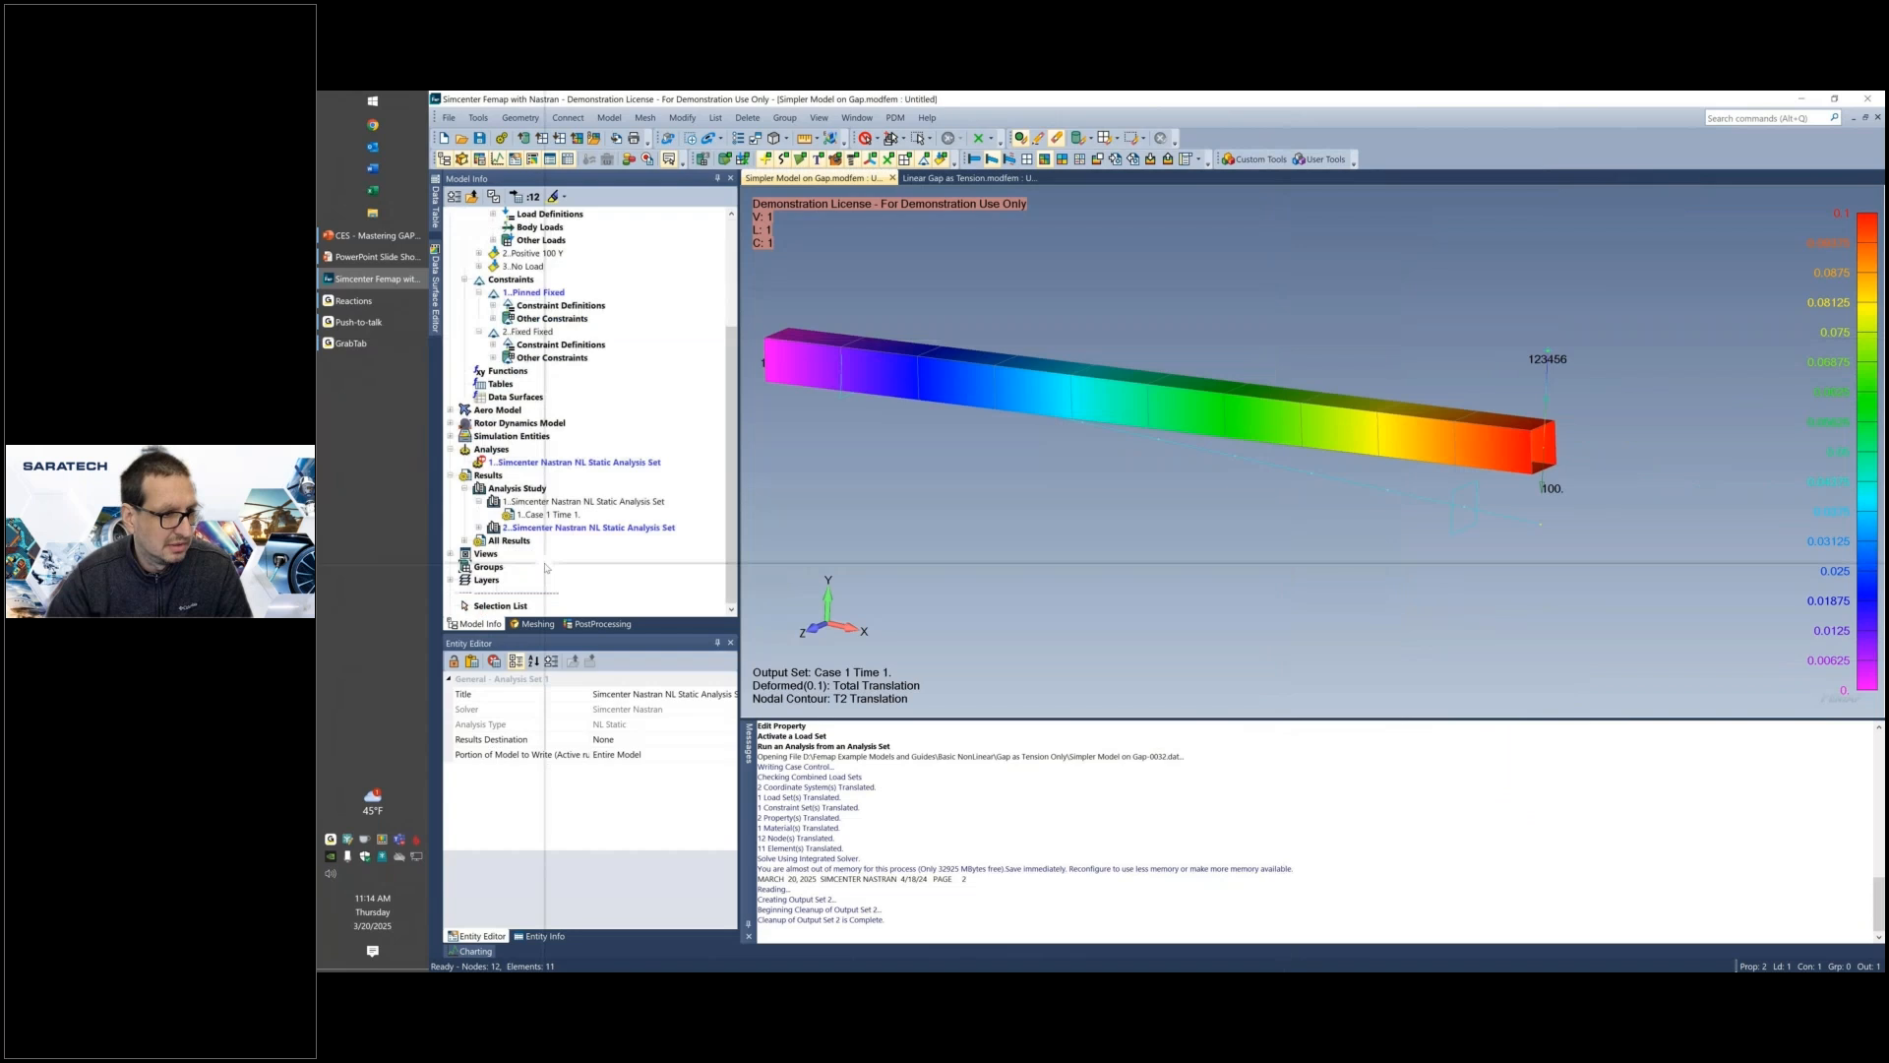
left_click(482, 531)
double_click(536, 540)
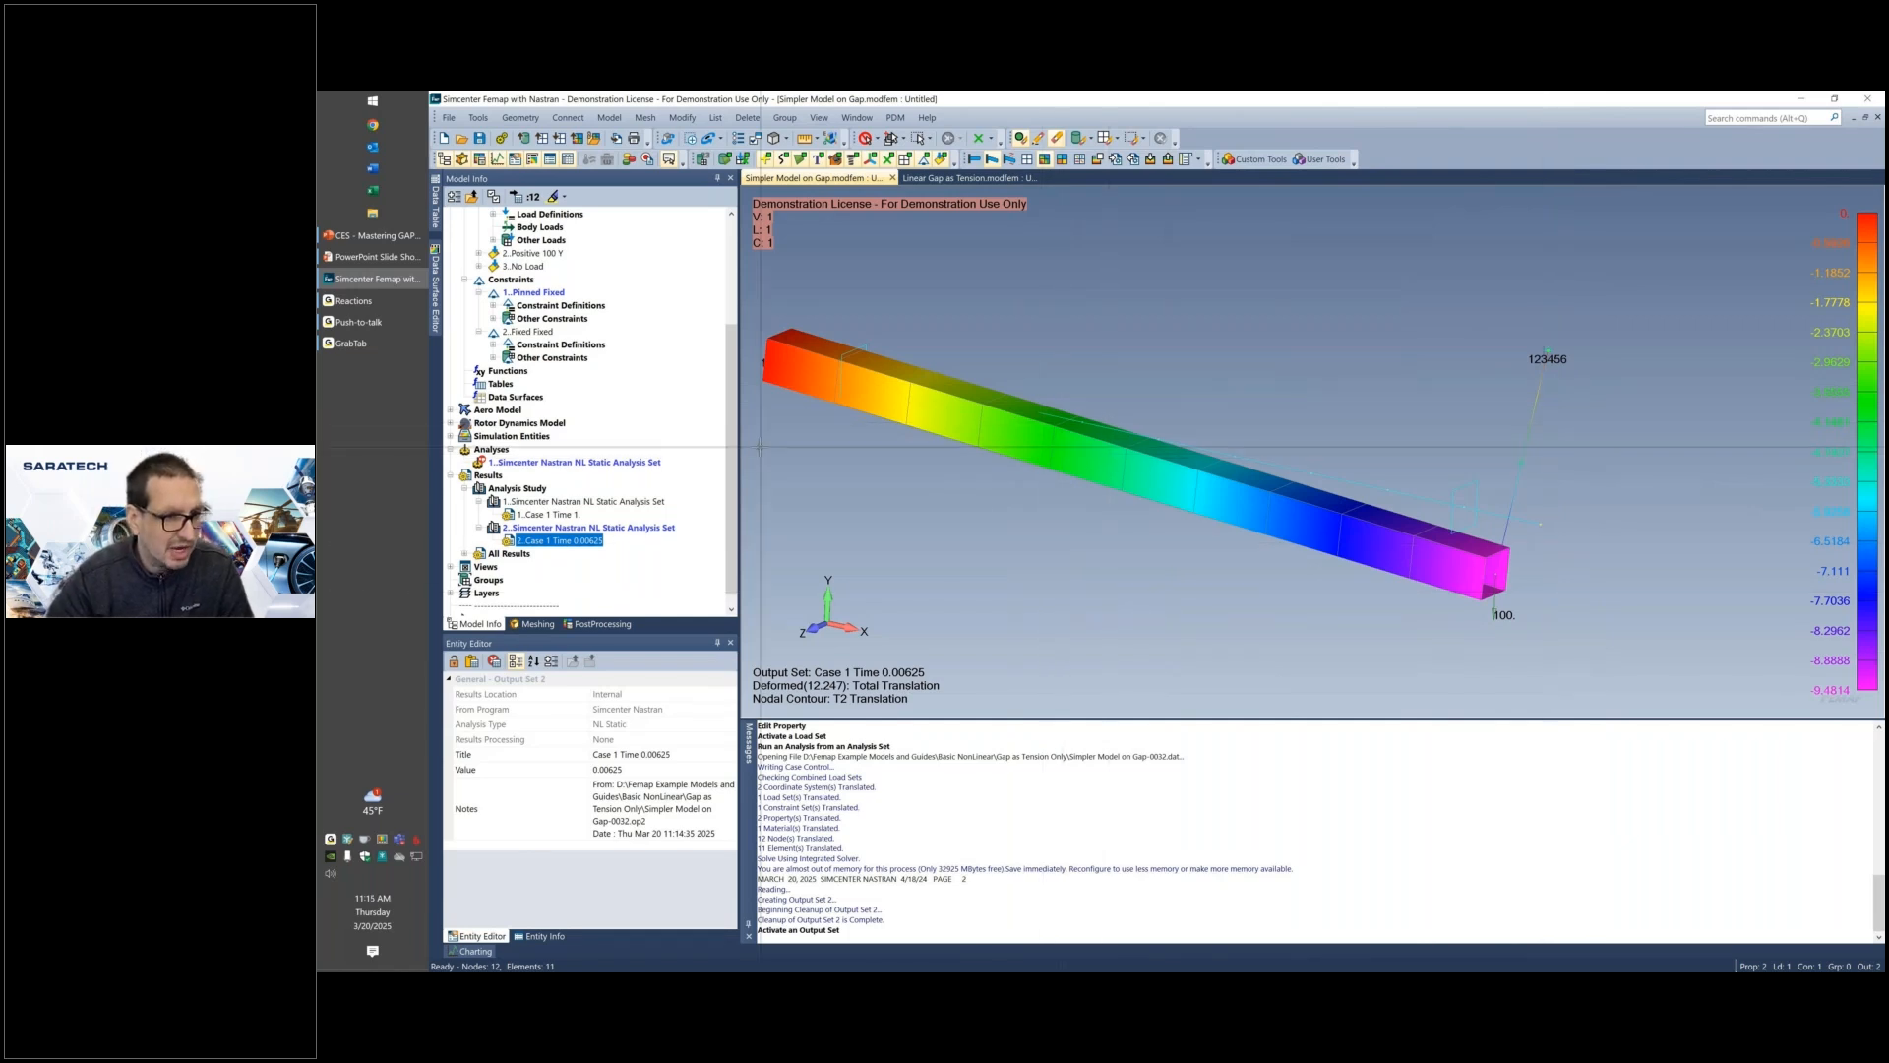
Open the GAP property for editing and set its compression stiffness to 0.01.
left_click_drag(732, 459, 729, 368)
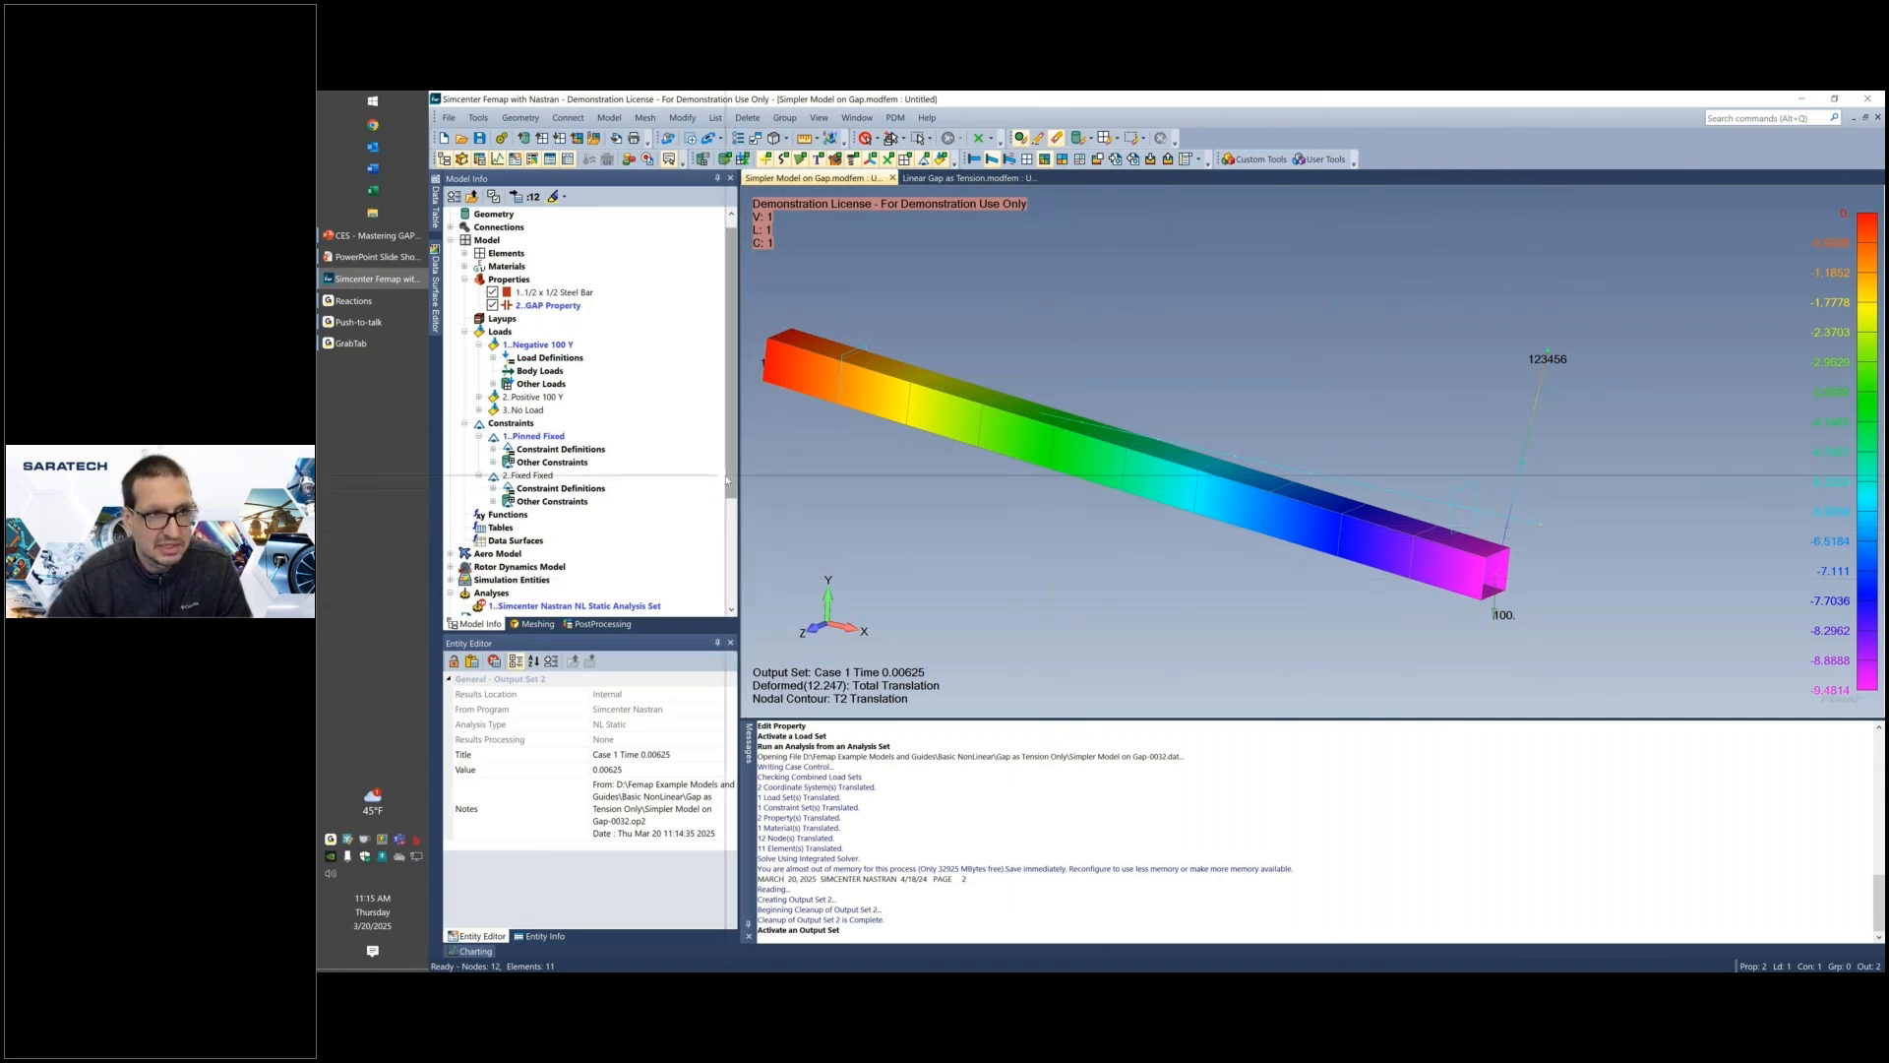
left_click_drag(726, 480, 726, 451)
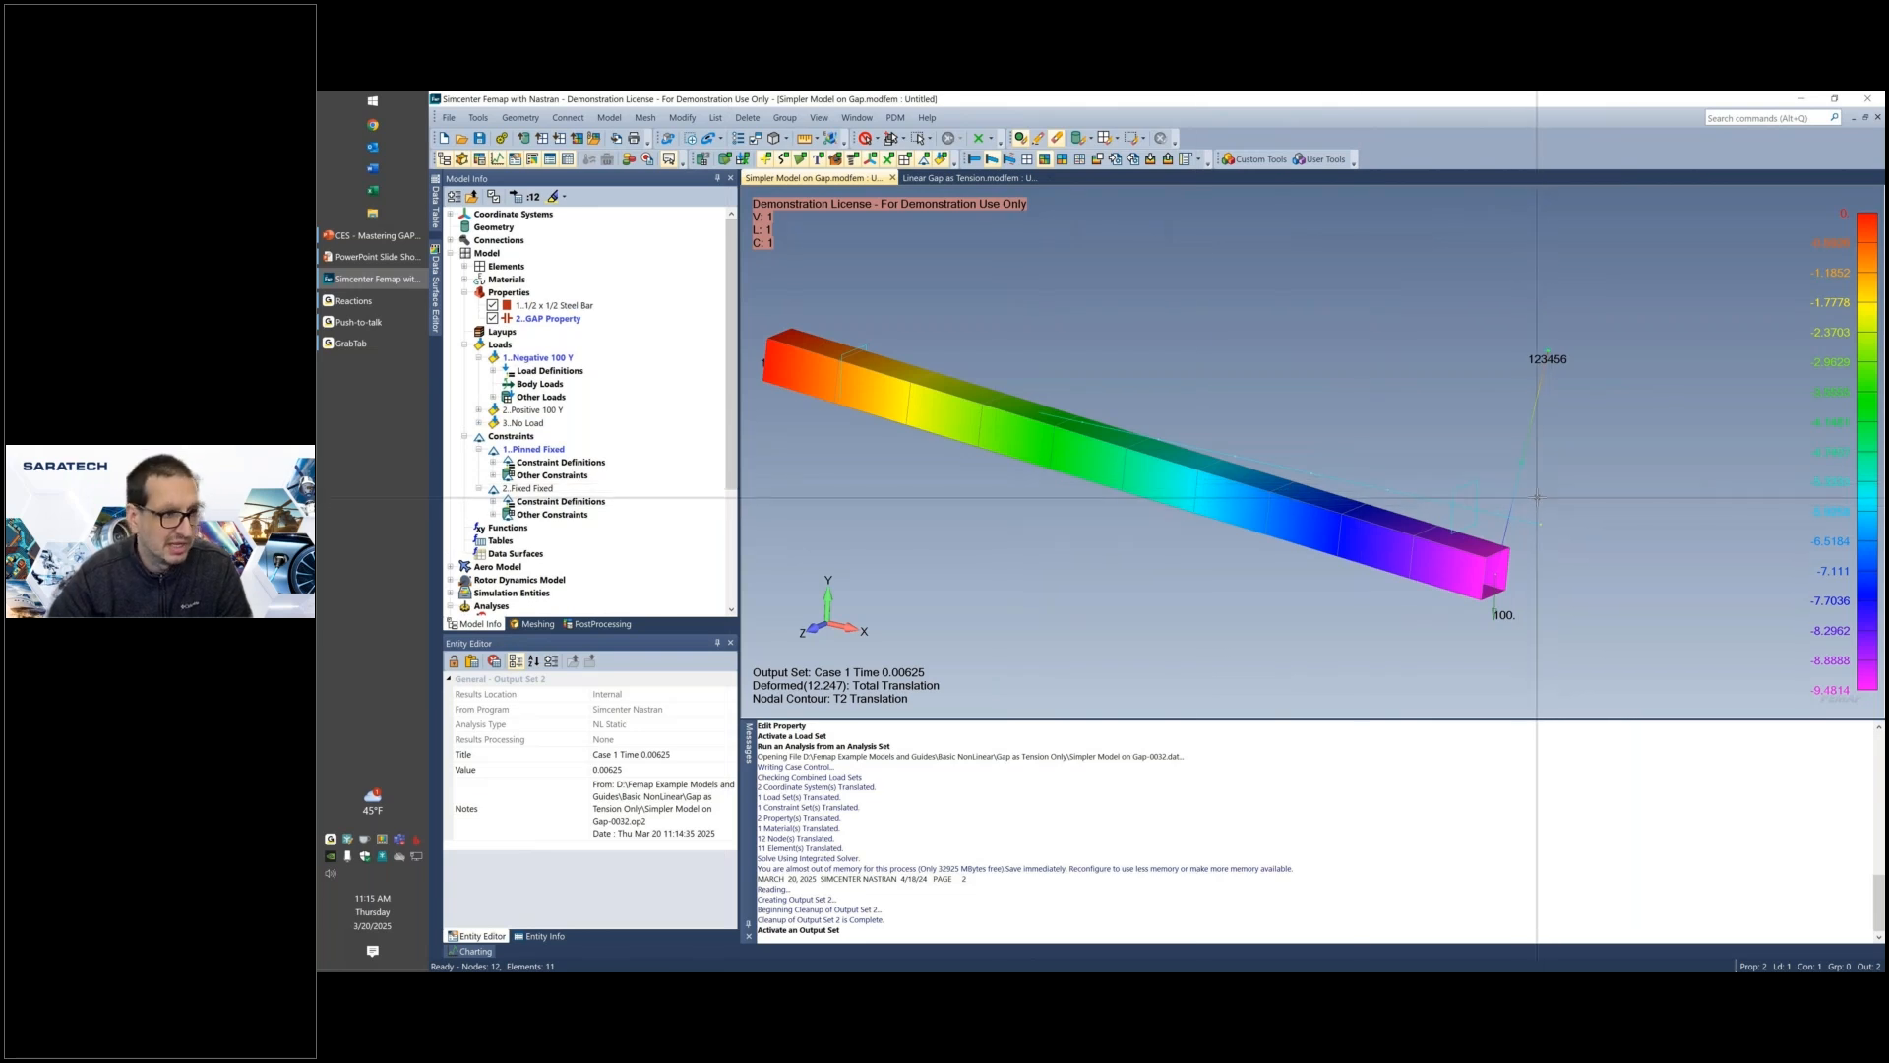
left_click(547, 317)
right_click(557, 320)
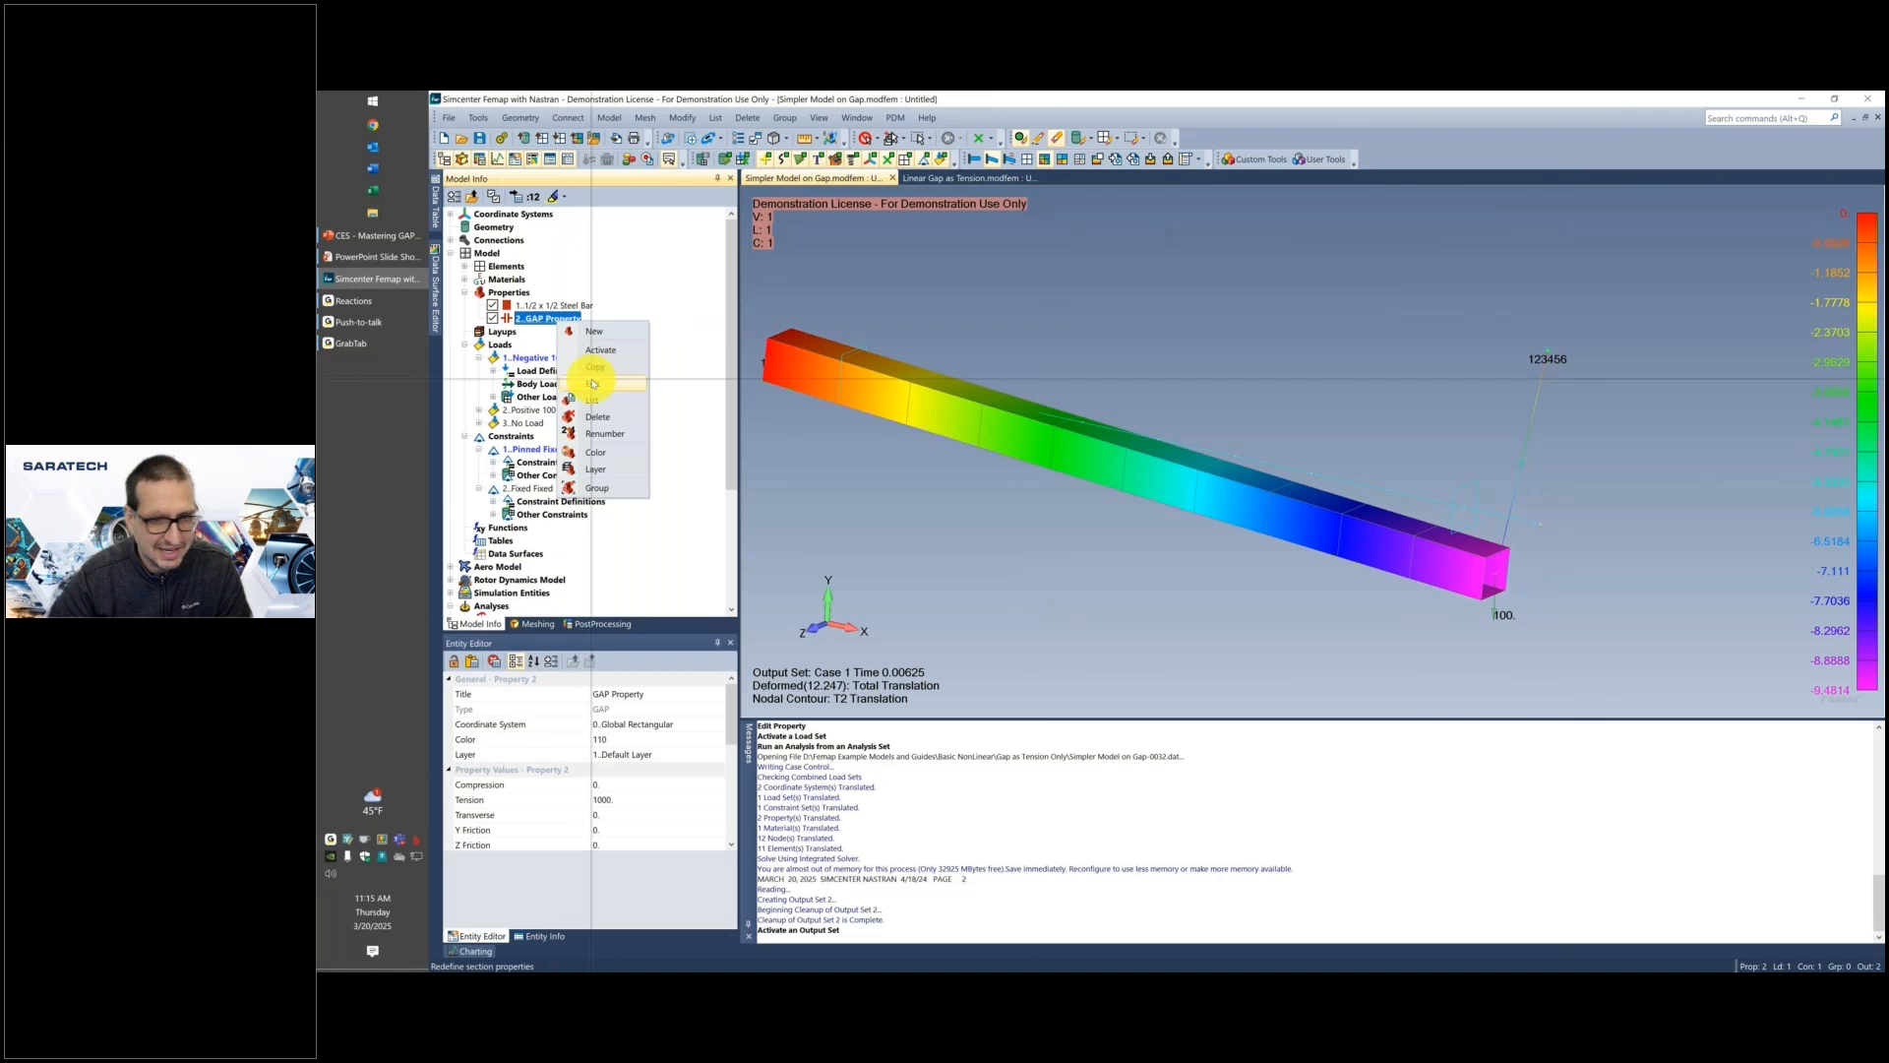
left_click(592, 384)
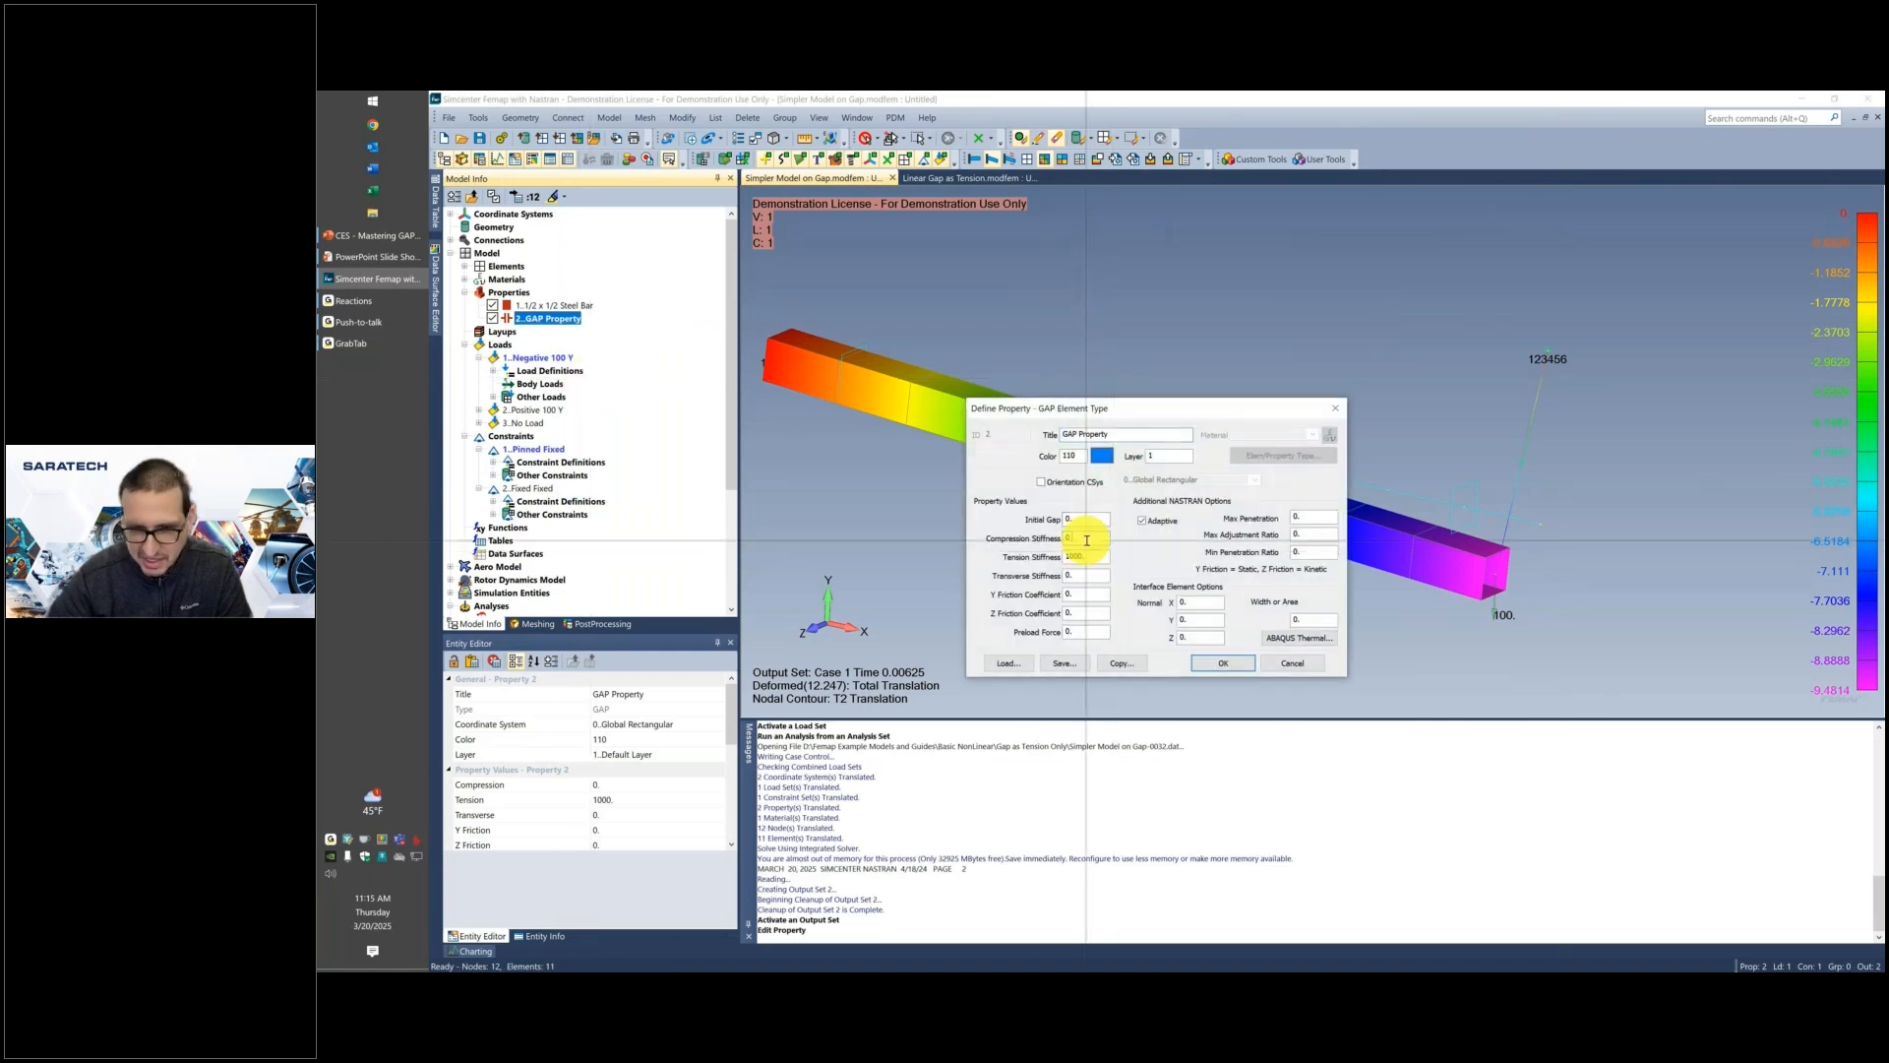
type("01")
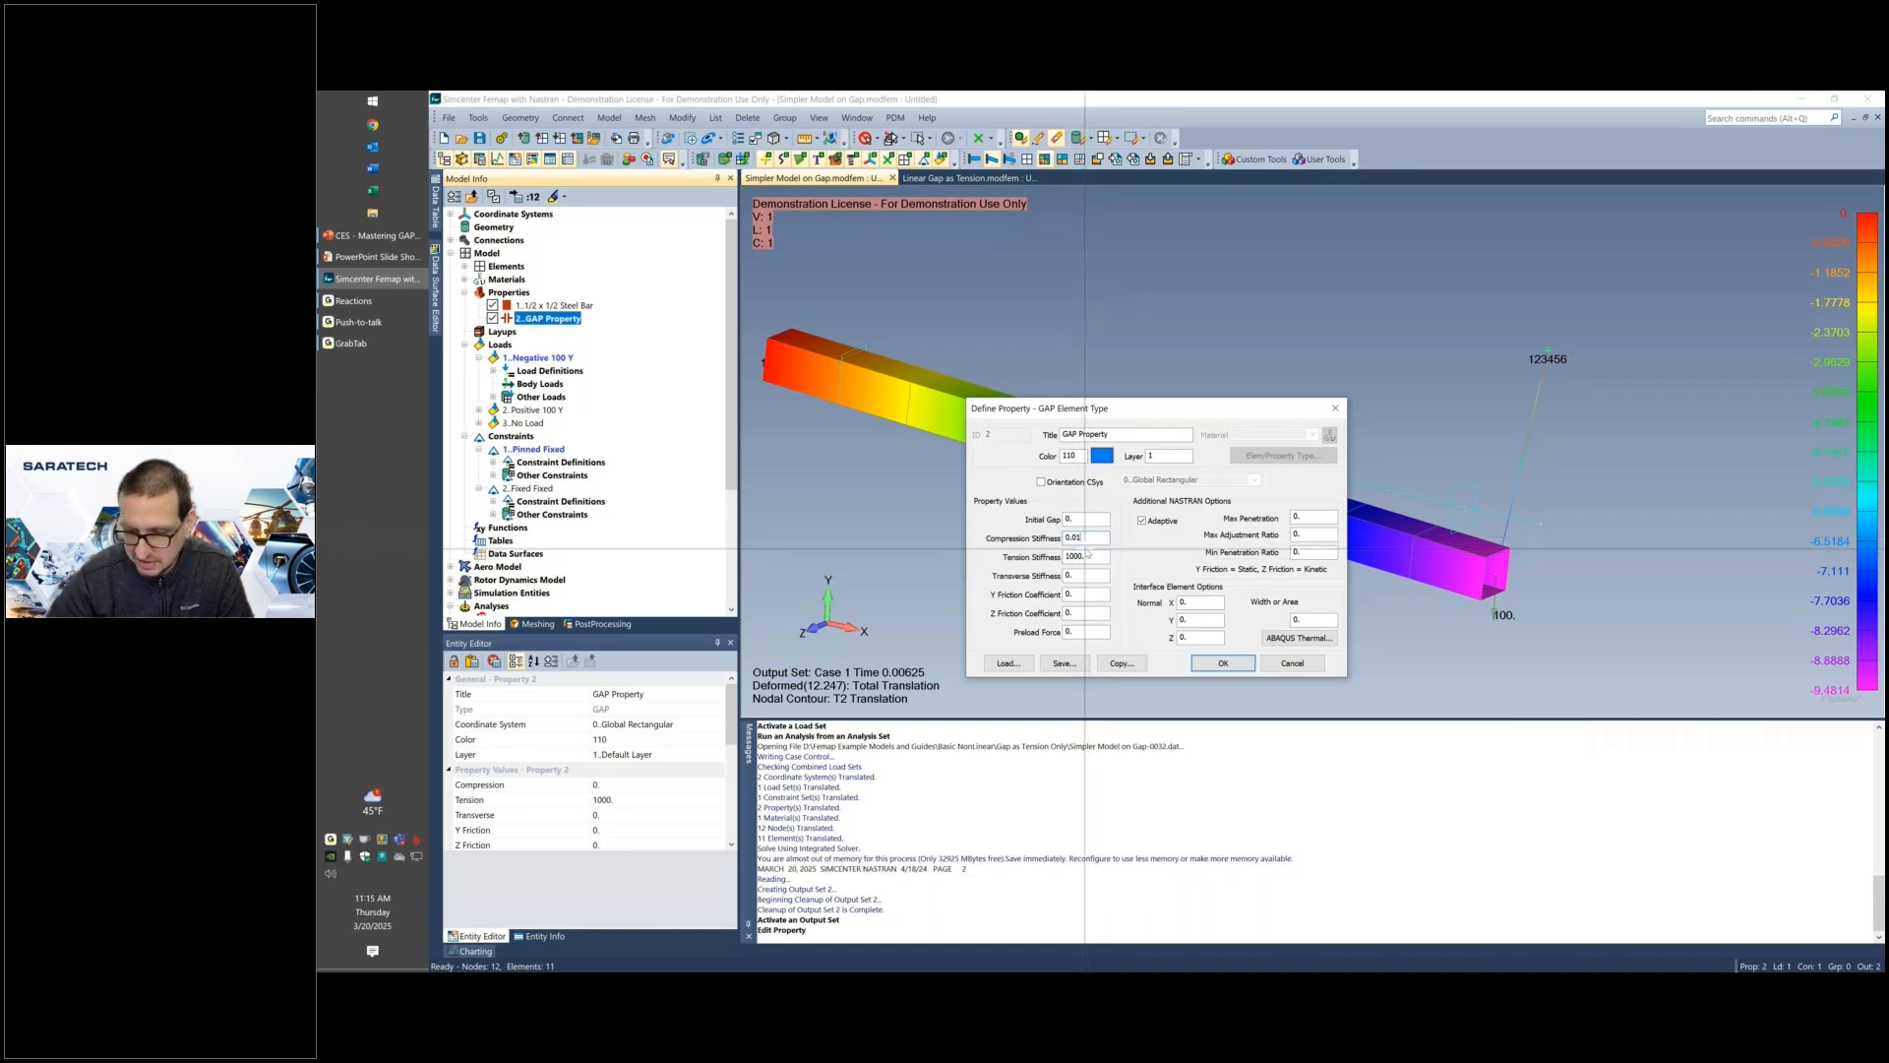
Try tension stiffness values of 100000 and 10 in the GAP property.
left_click(1087, 555)
type("00")
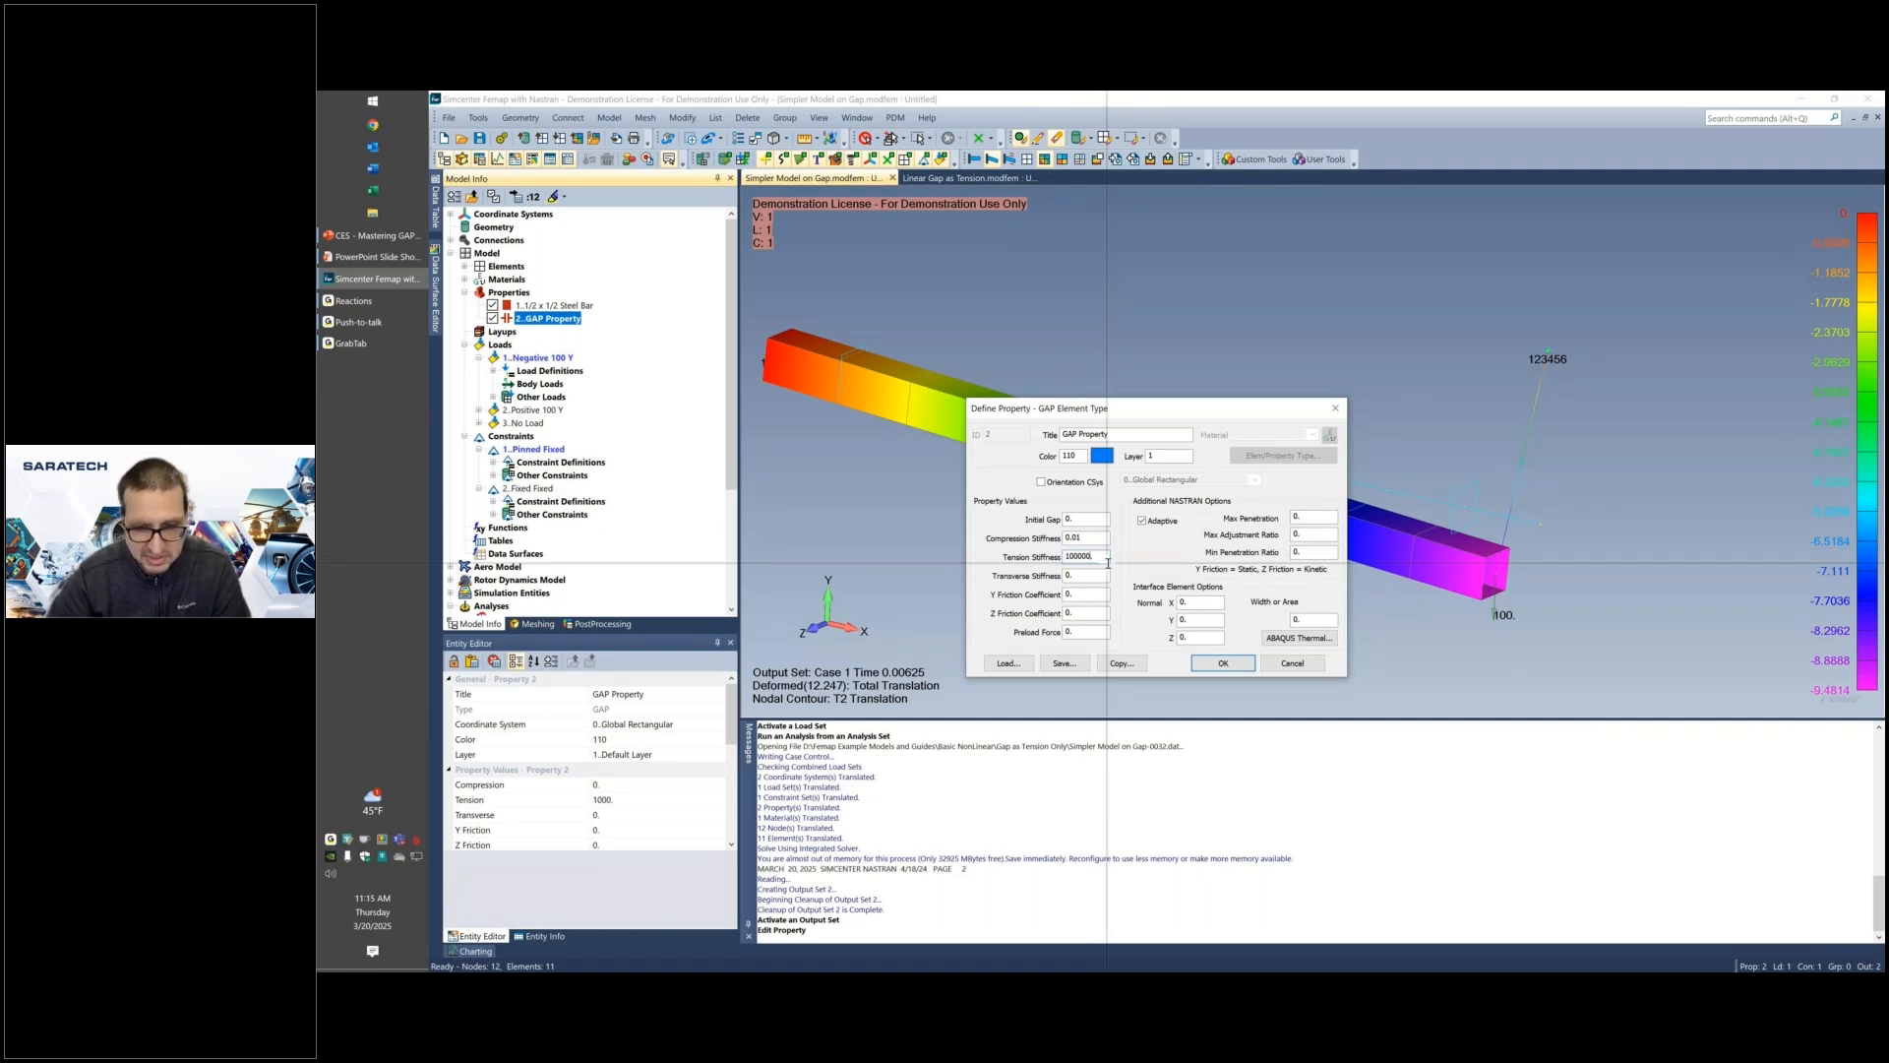
left_click(1078, 534)
key("BackSpace")
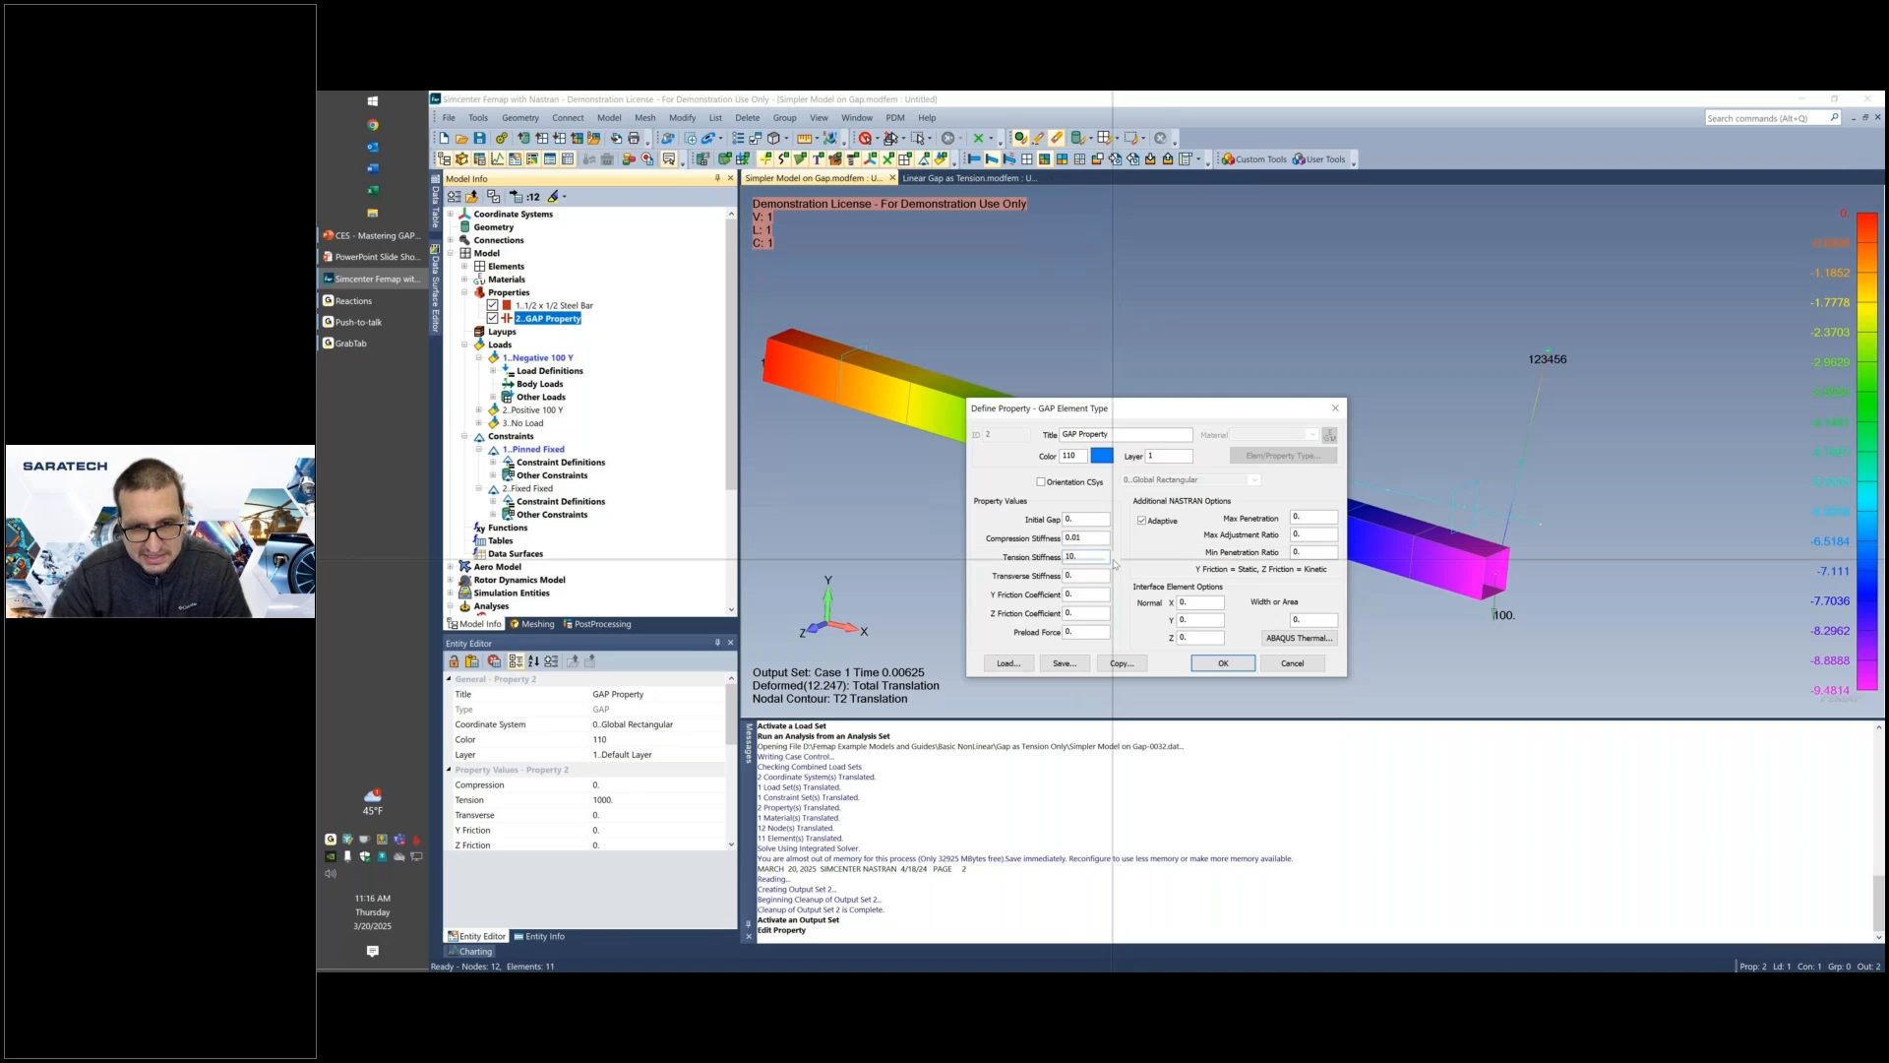
left_click(1079, 556)
key("Delete")
key("Delete")
key("Delete")
key("Delete")
left_click(1079, 539)
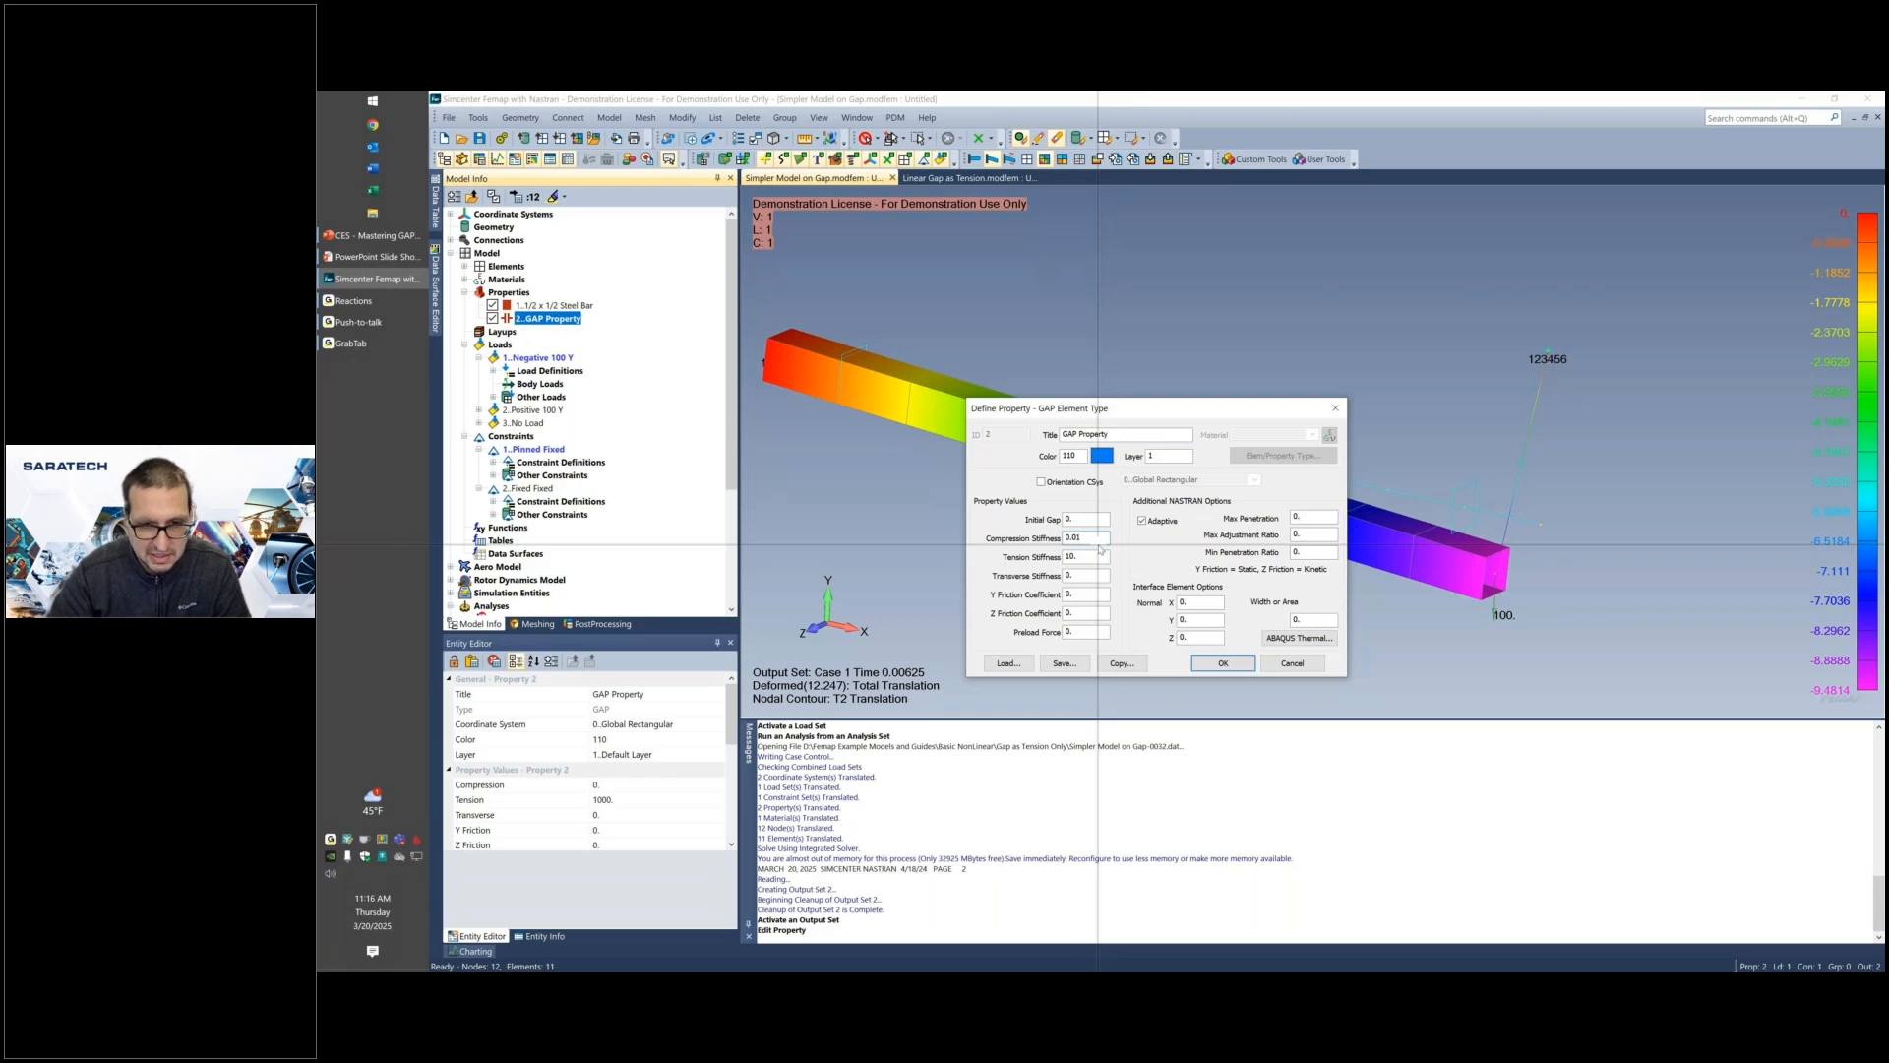
Set the GAP property's tension stiffness to 1000 and save the property.
left_click(1078, 557)
type("000.")
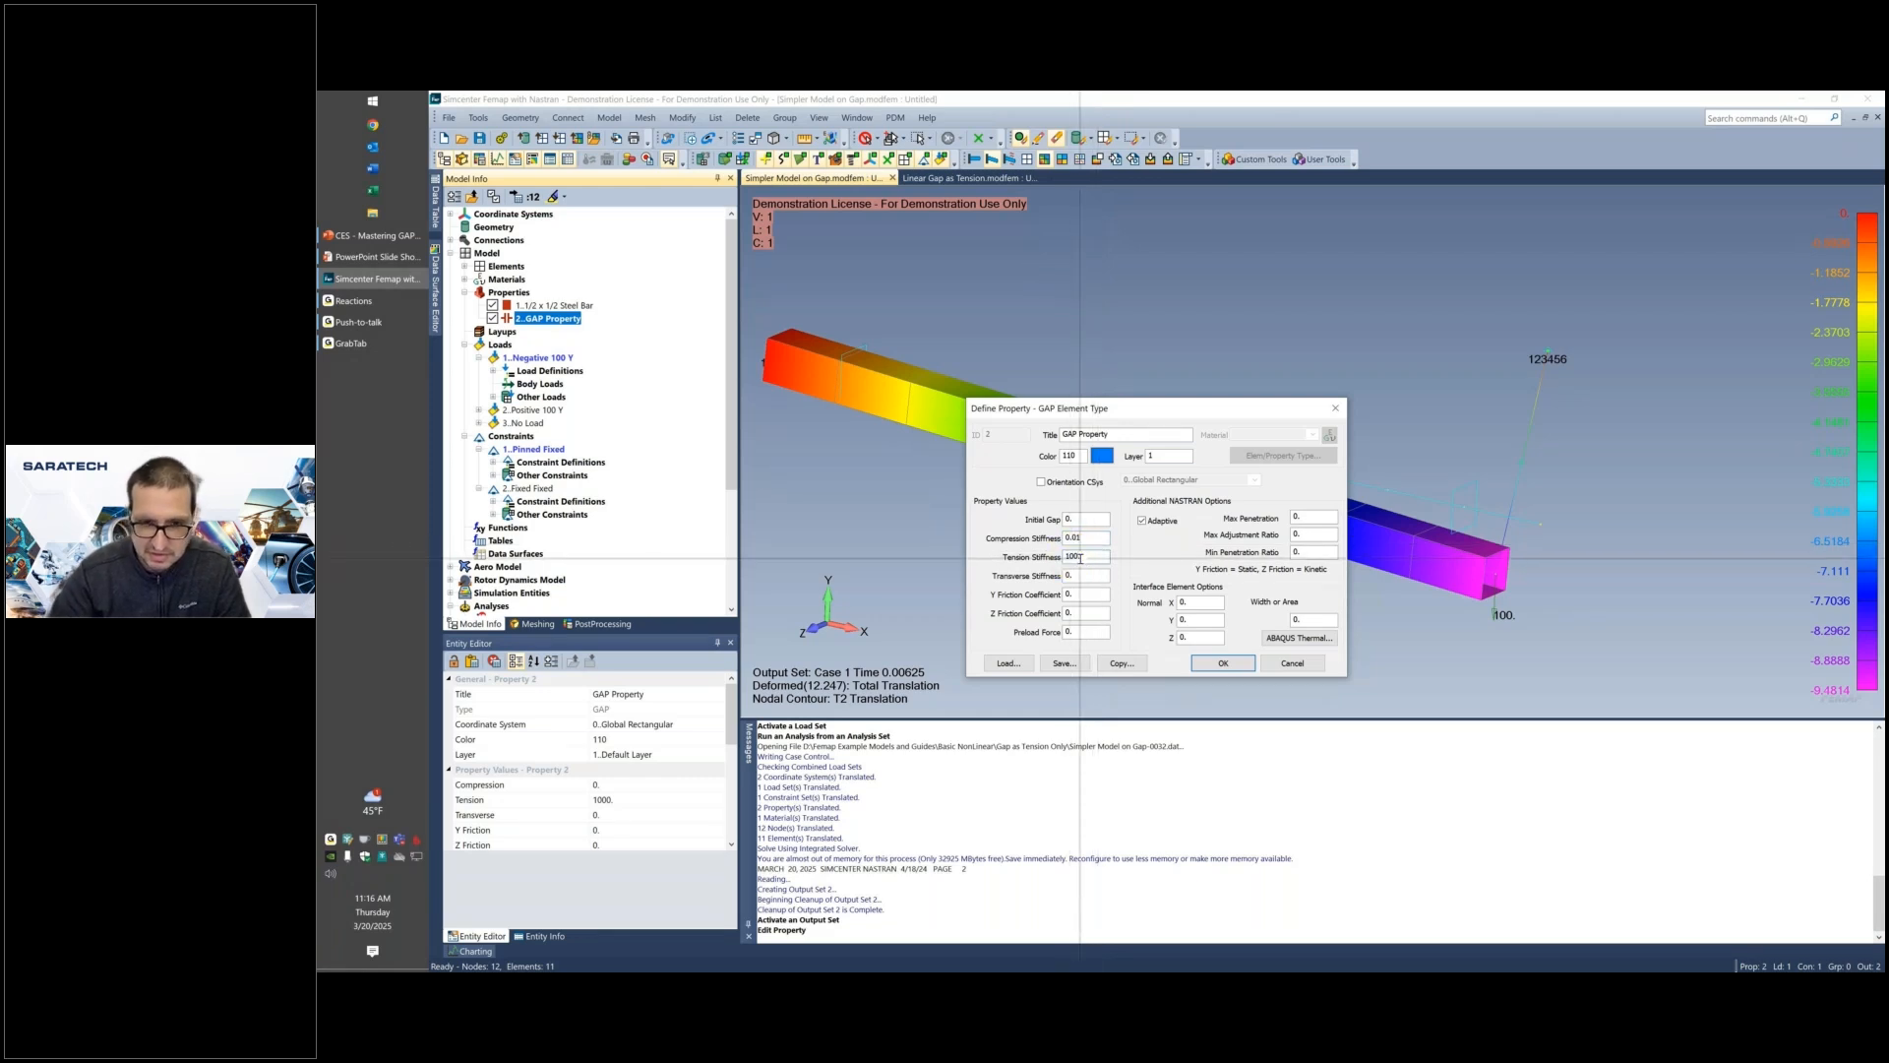
left_click(1223, 663)
Run the Simcenter Nastran NL Static analysis set with the edited GAP property.
scroll(620, 472, "down", 3)
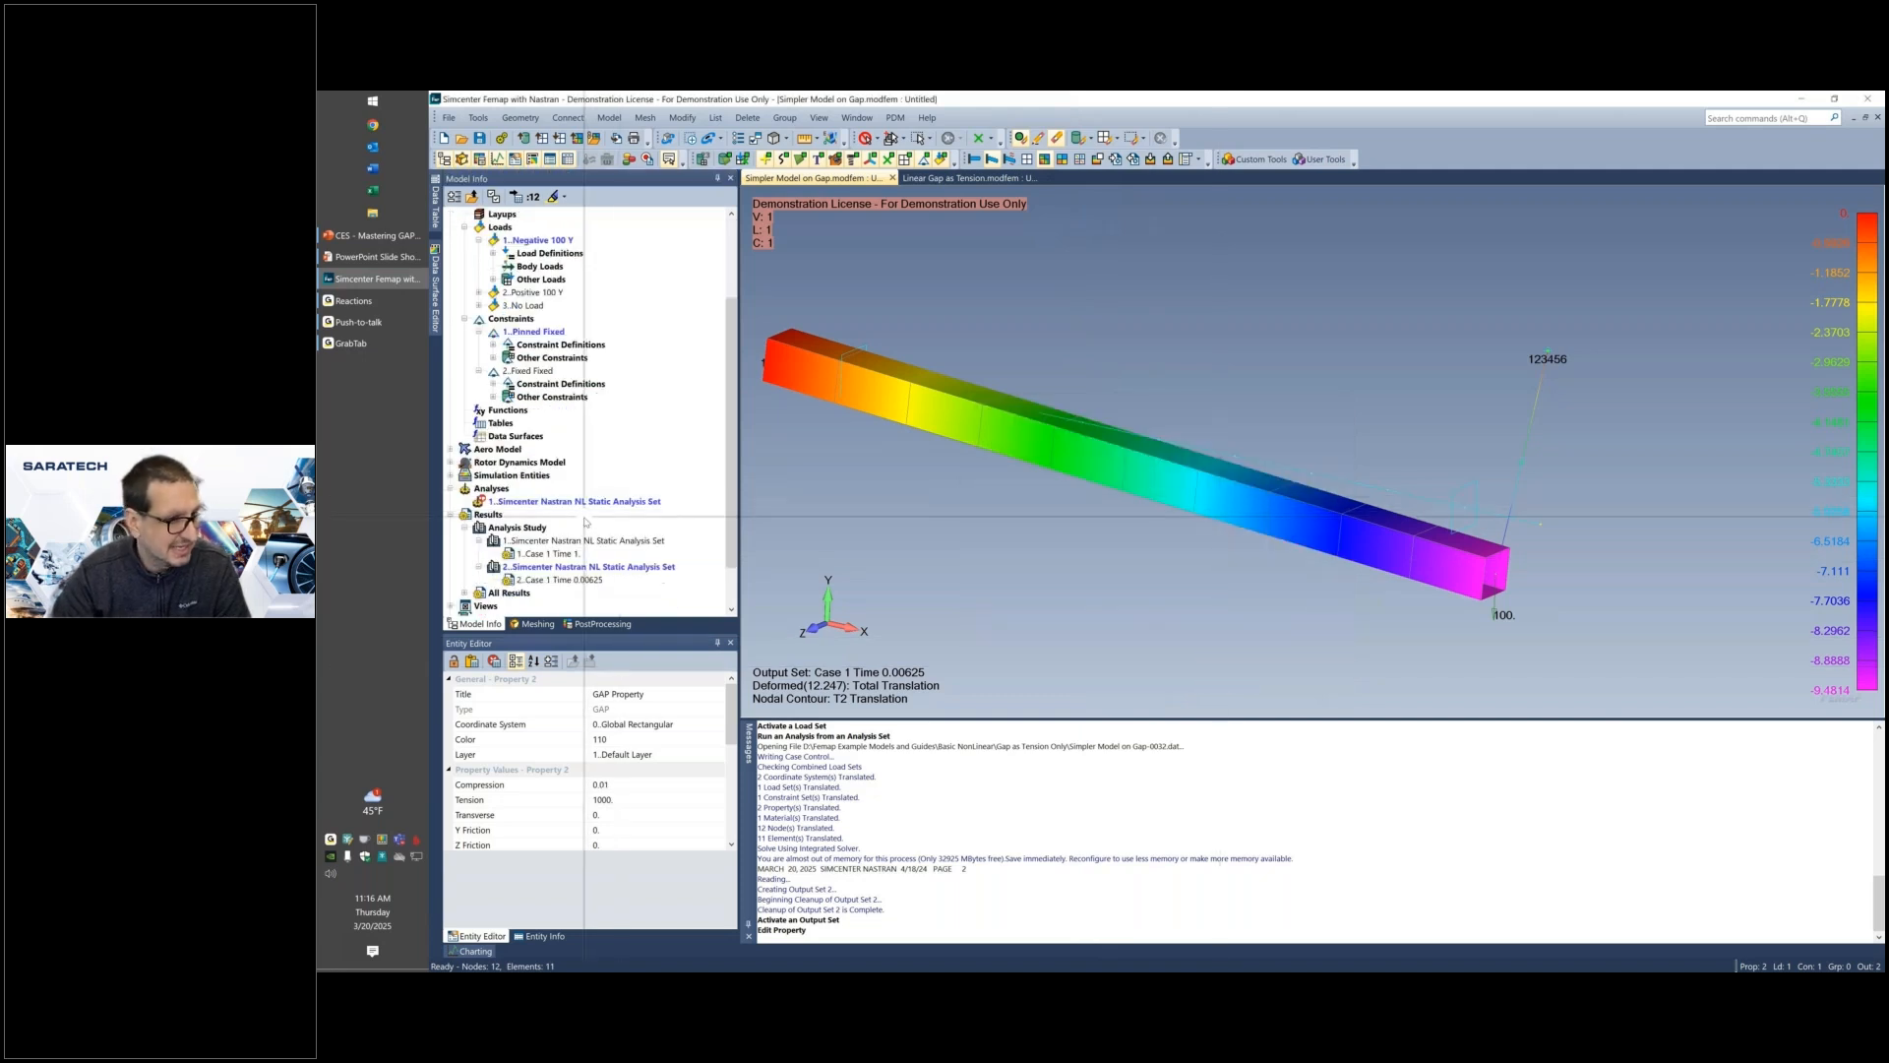
right_click(586, 502)
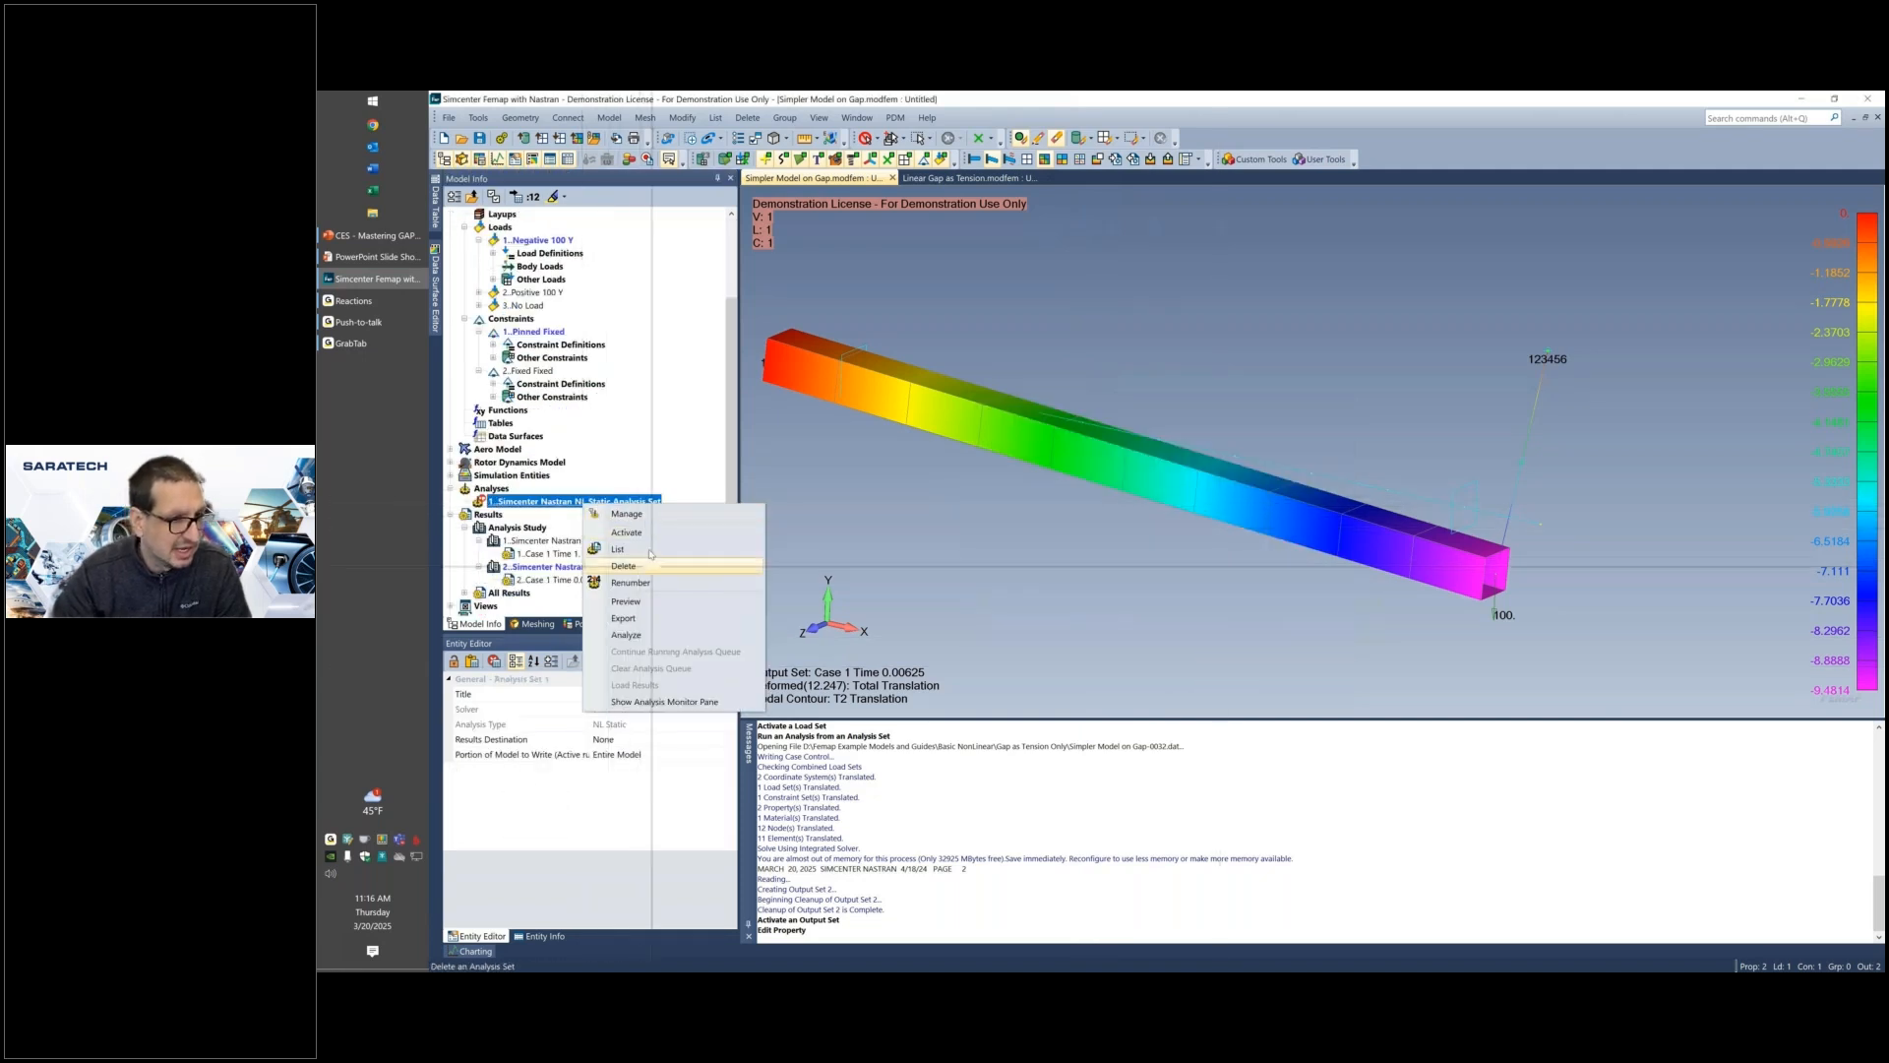
left_click(628, 634)
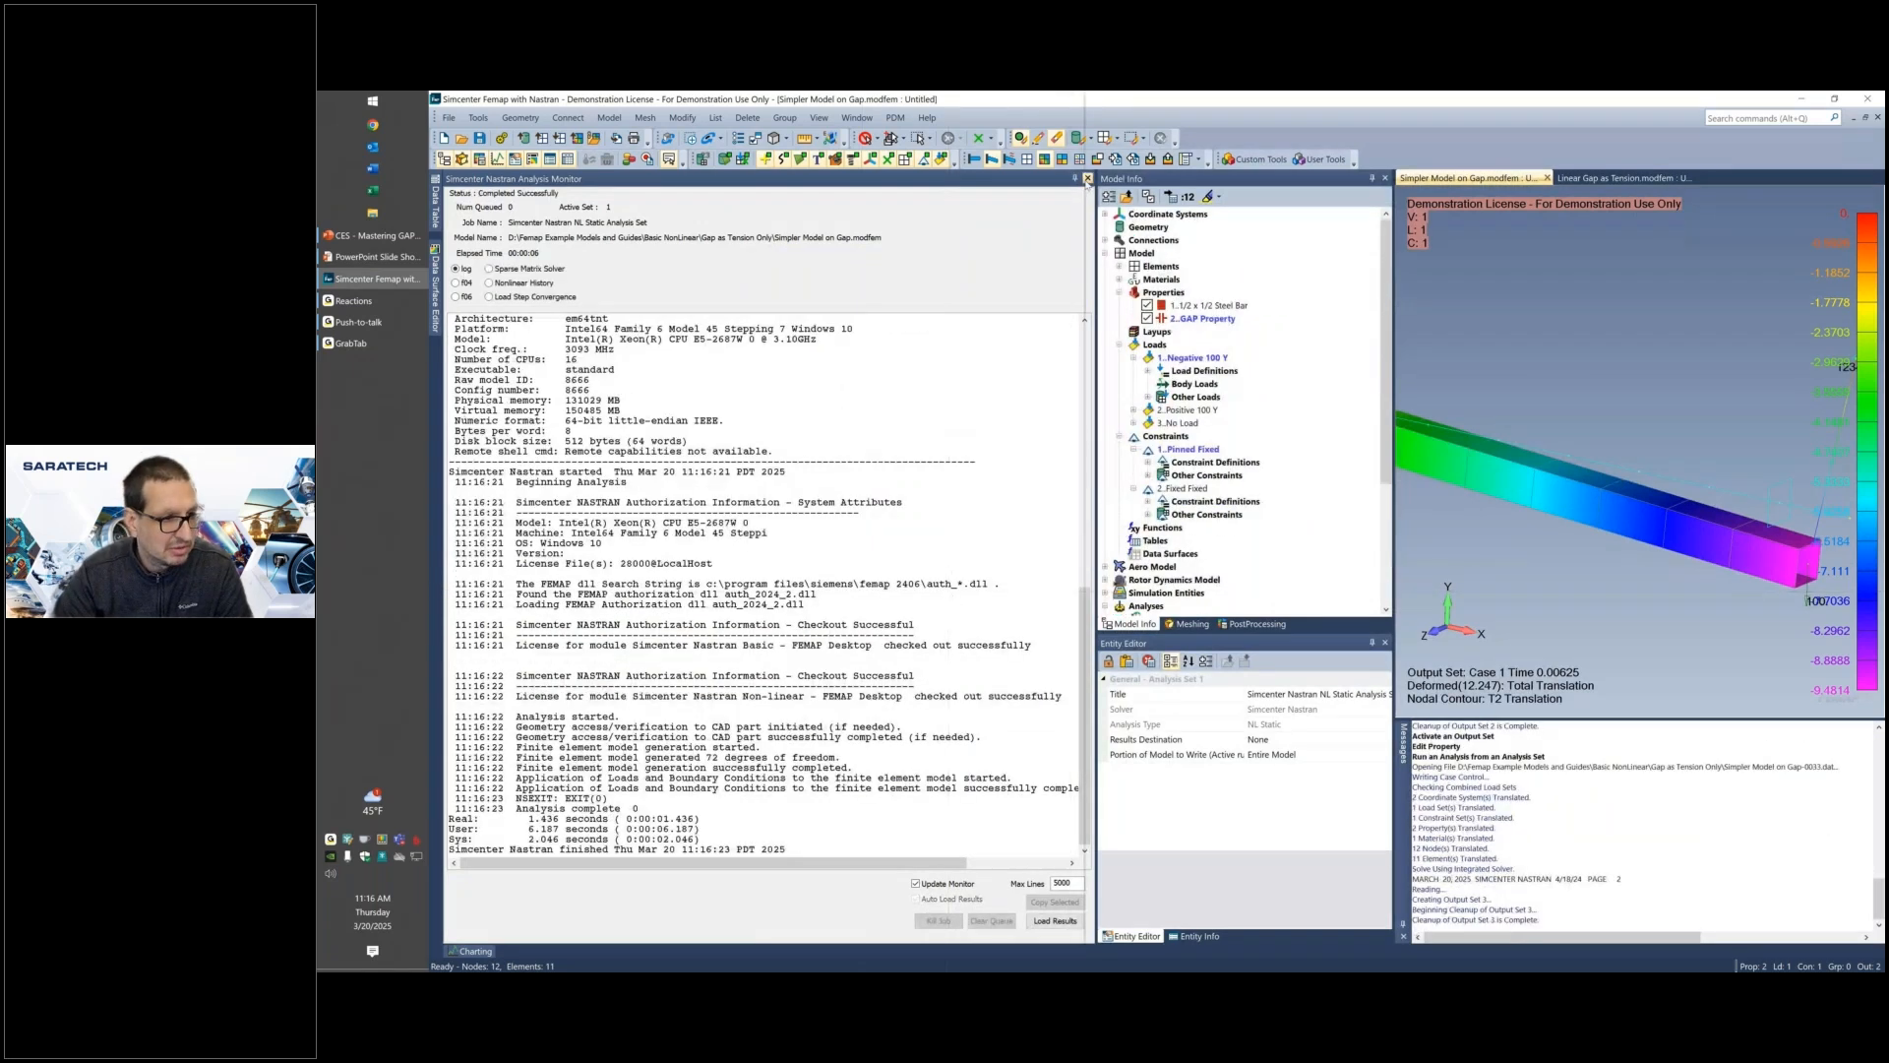
Close the analysis monitor and activate the Case 1 Time 1 output set of the third analysis study.
left_click(1087, 178)
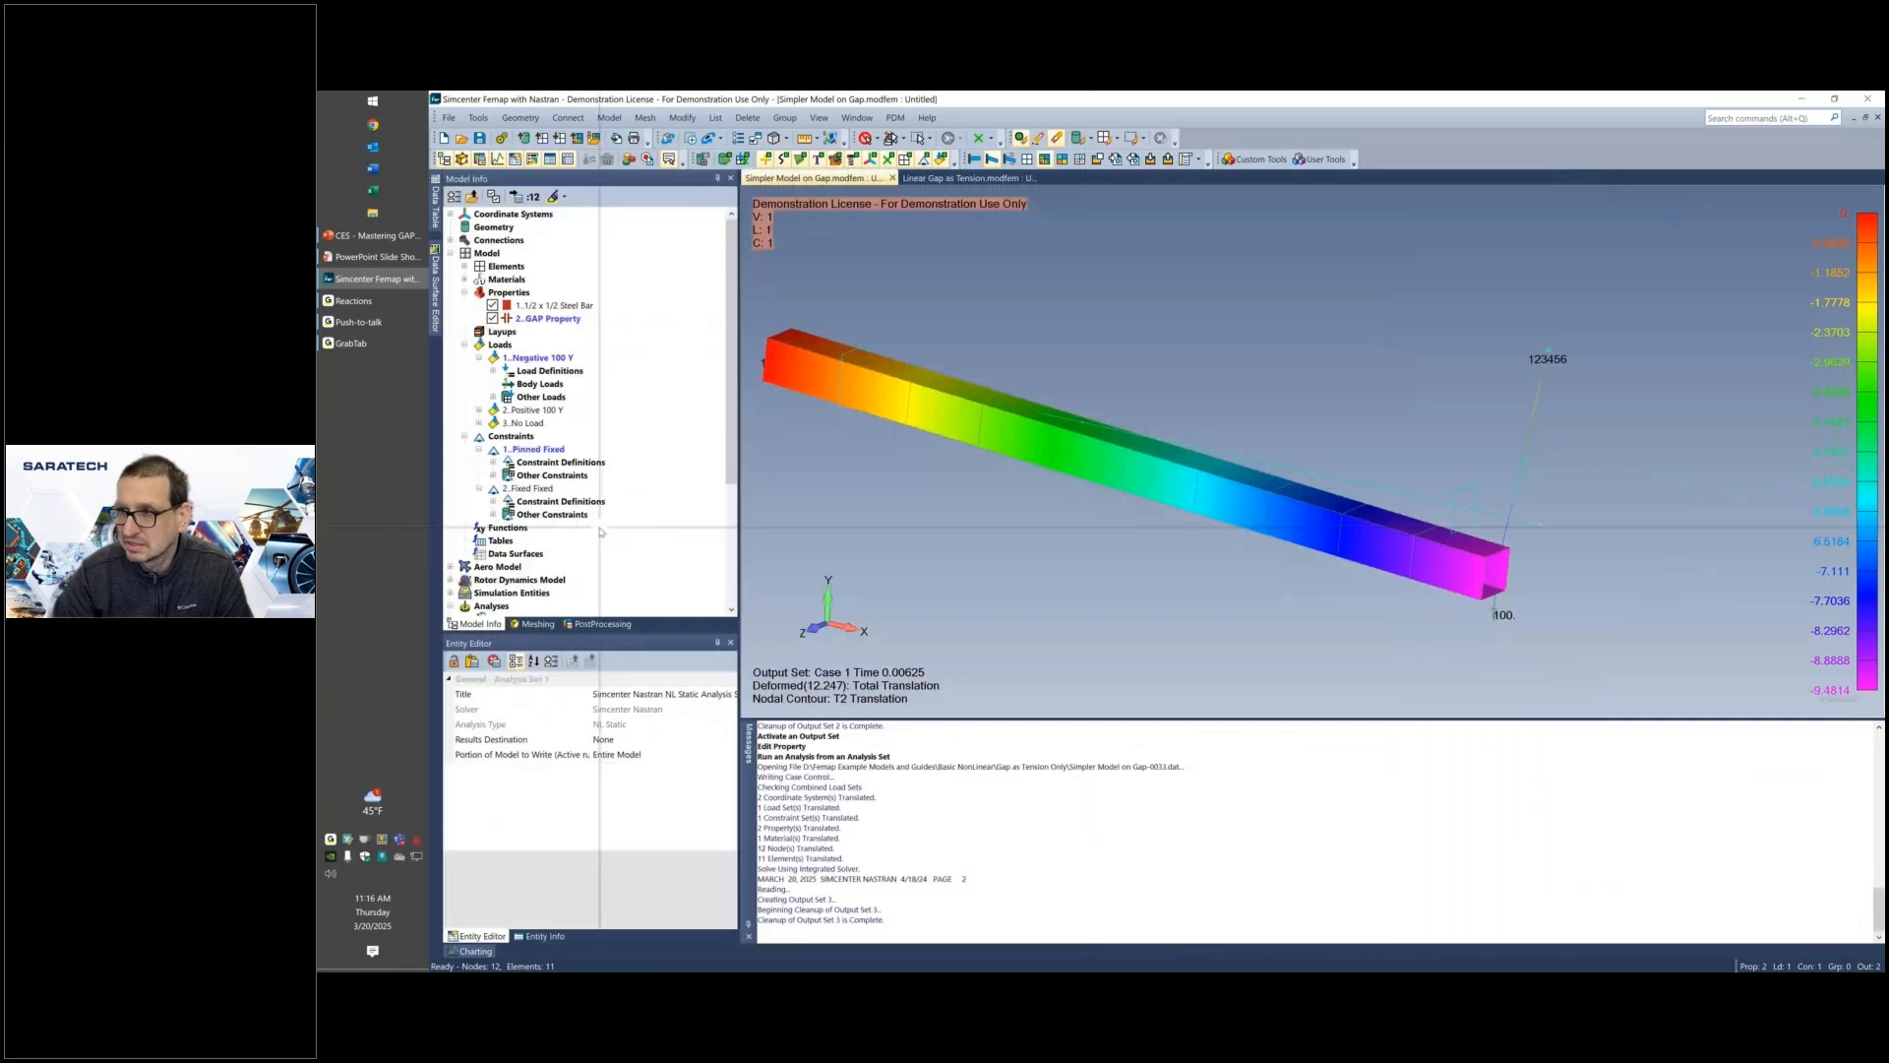
scroll(600, 532, "down", 5)
double_click(561, 541)
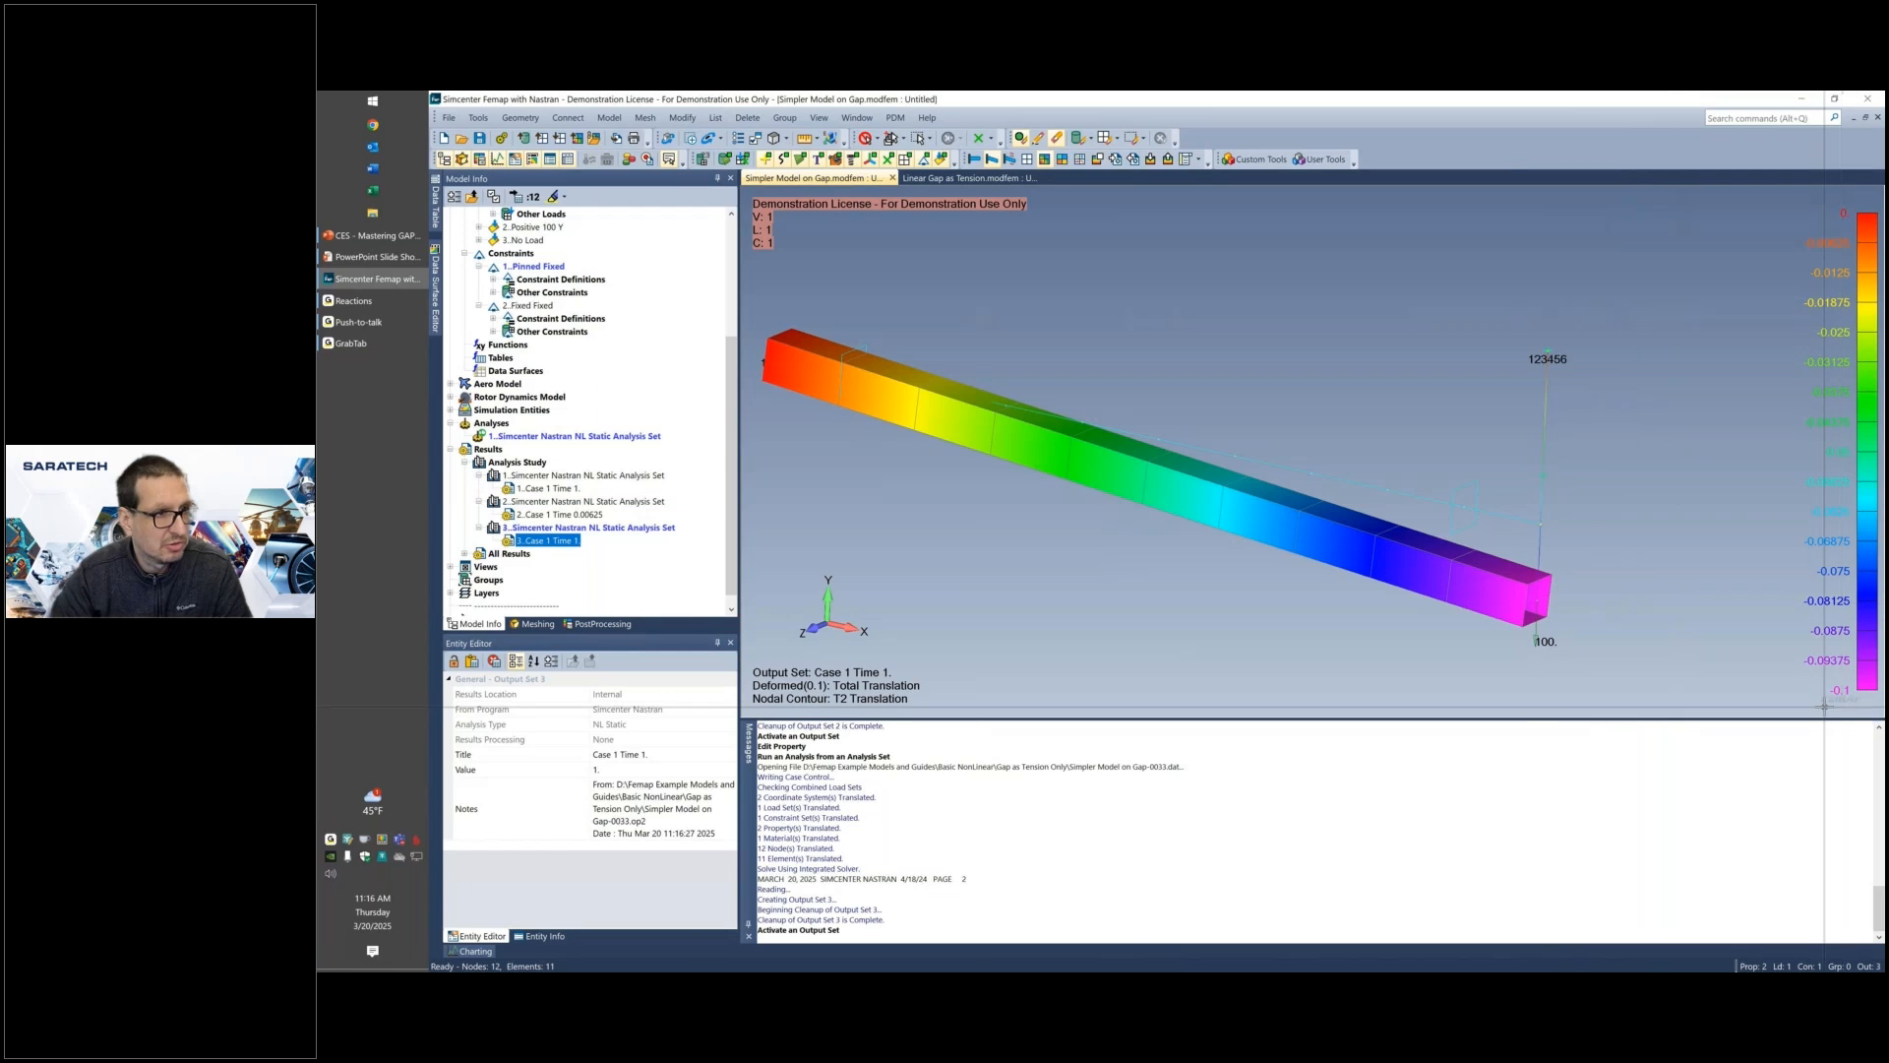
Edit the GAP property to set its compression stiffness to 1000 and its tension stiffness to 0.
scroll(632, 376, "up", 4)
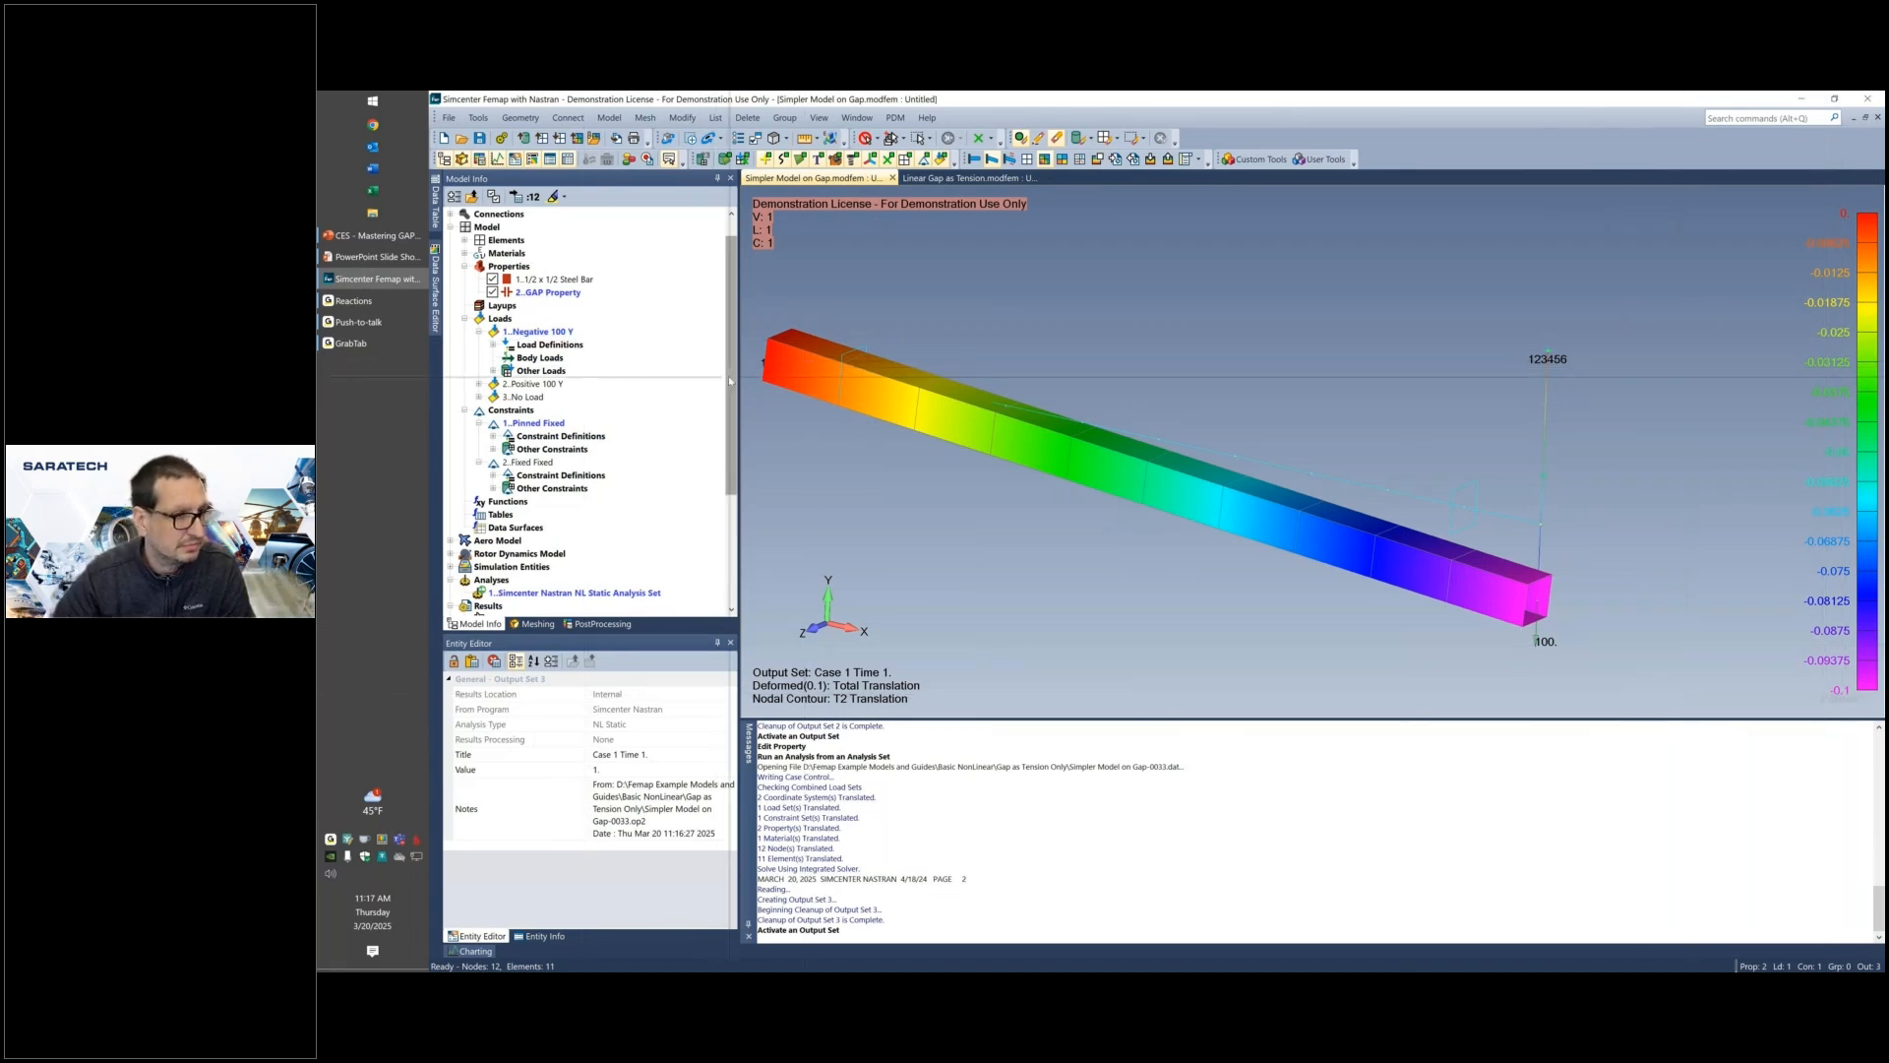
scroll(725, 316, "up", 1)
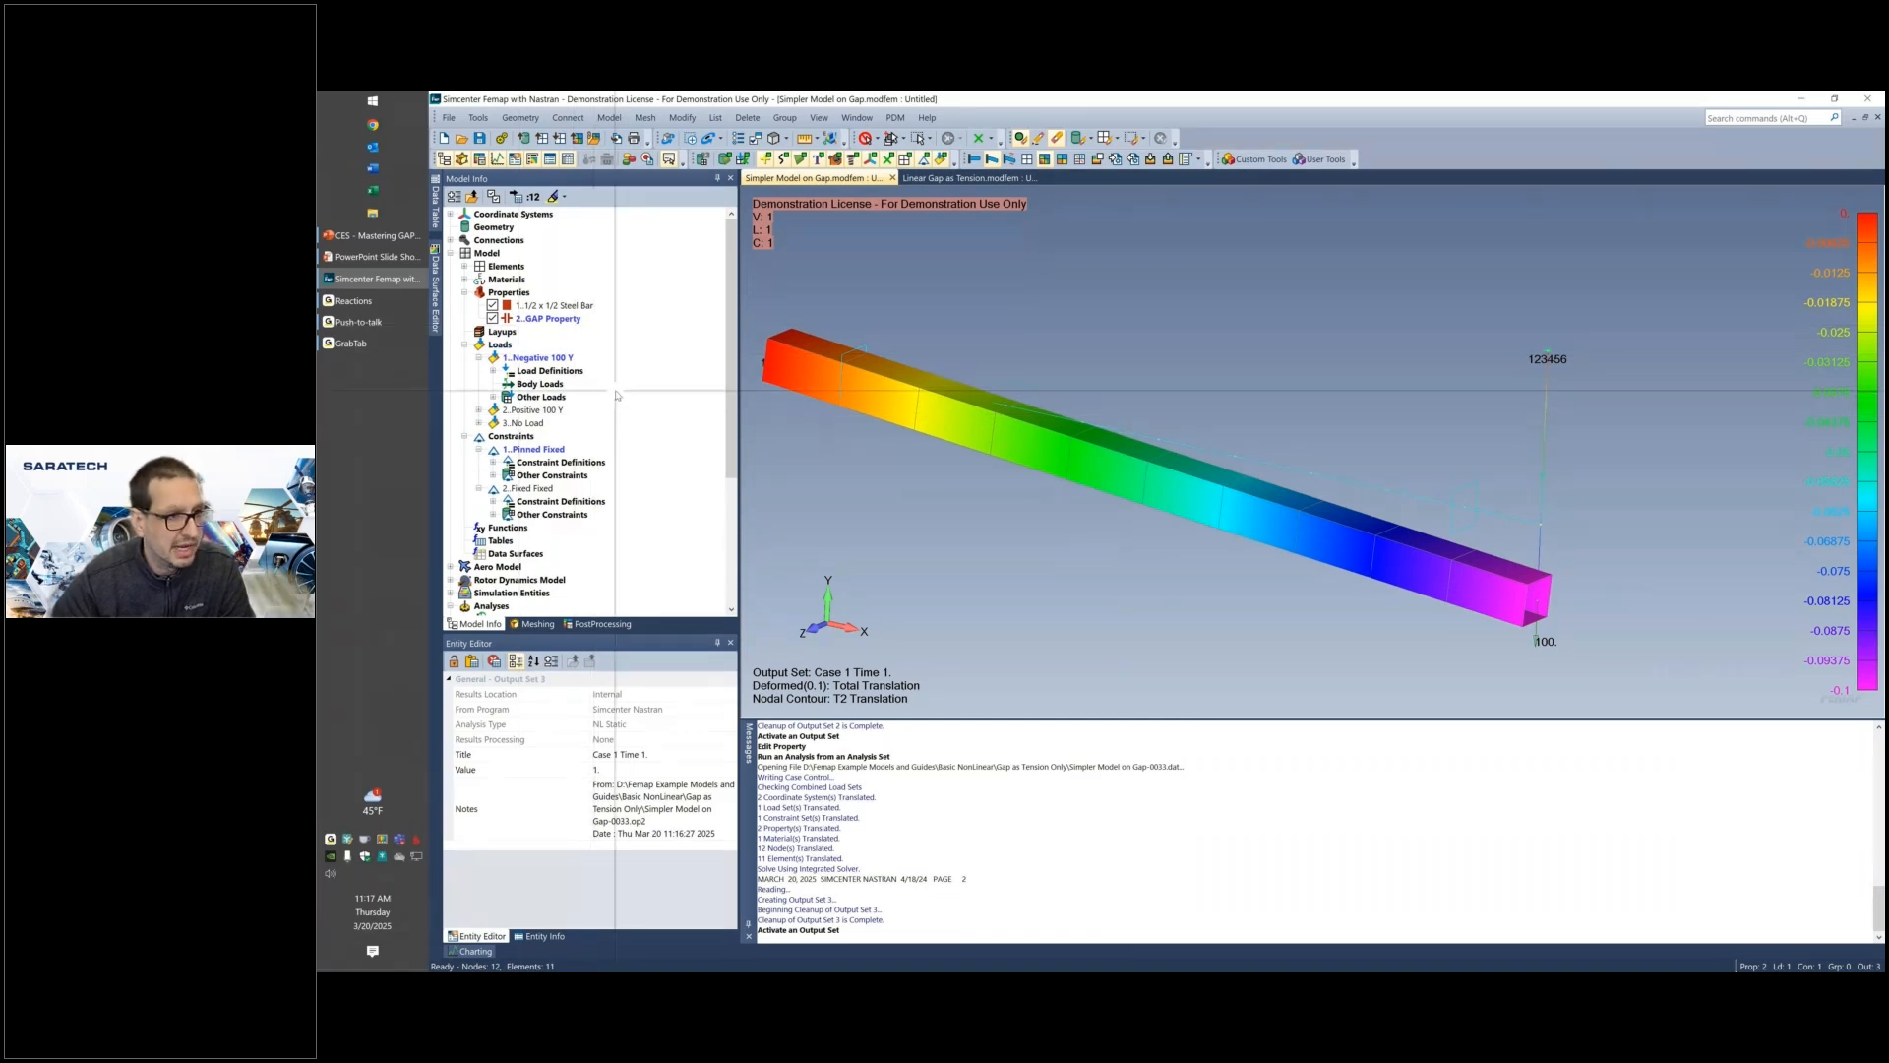
right_click(539, 318)
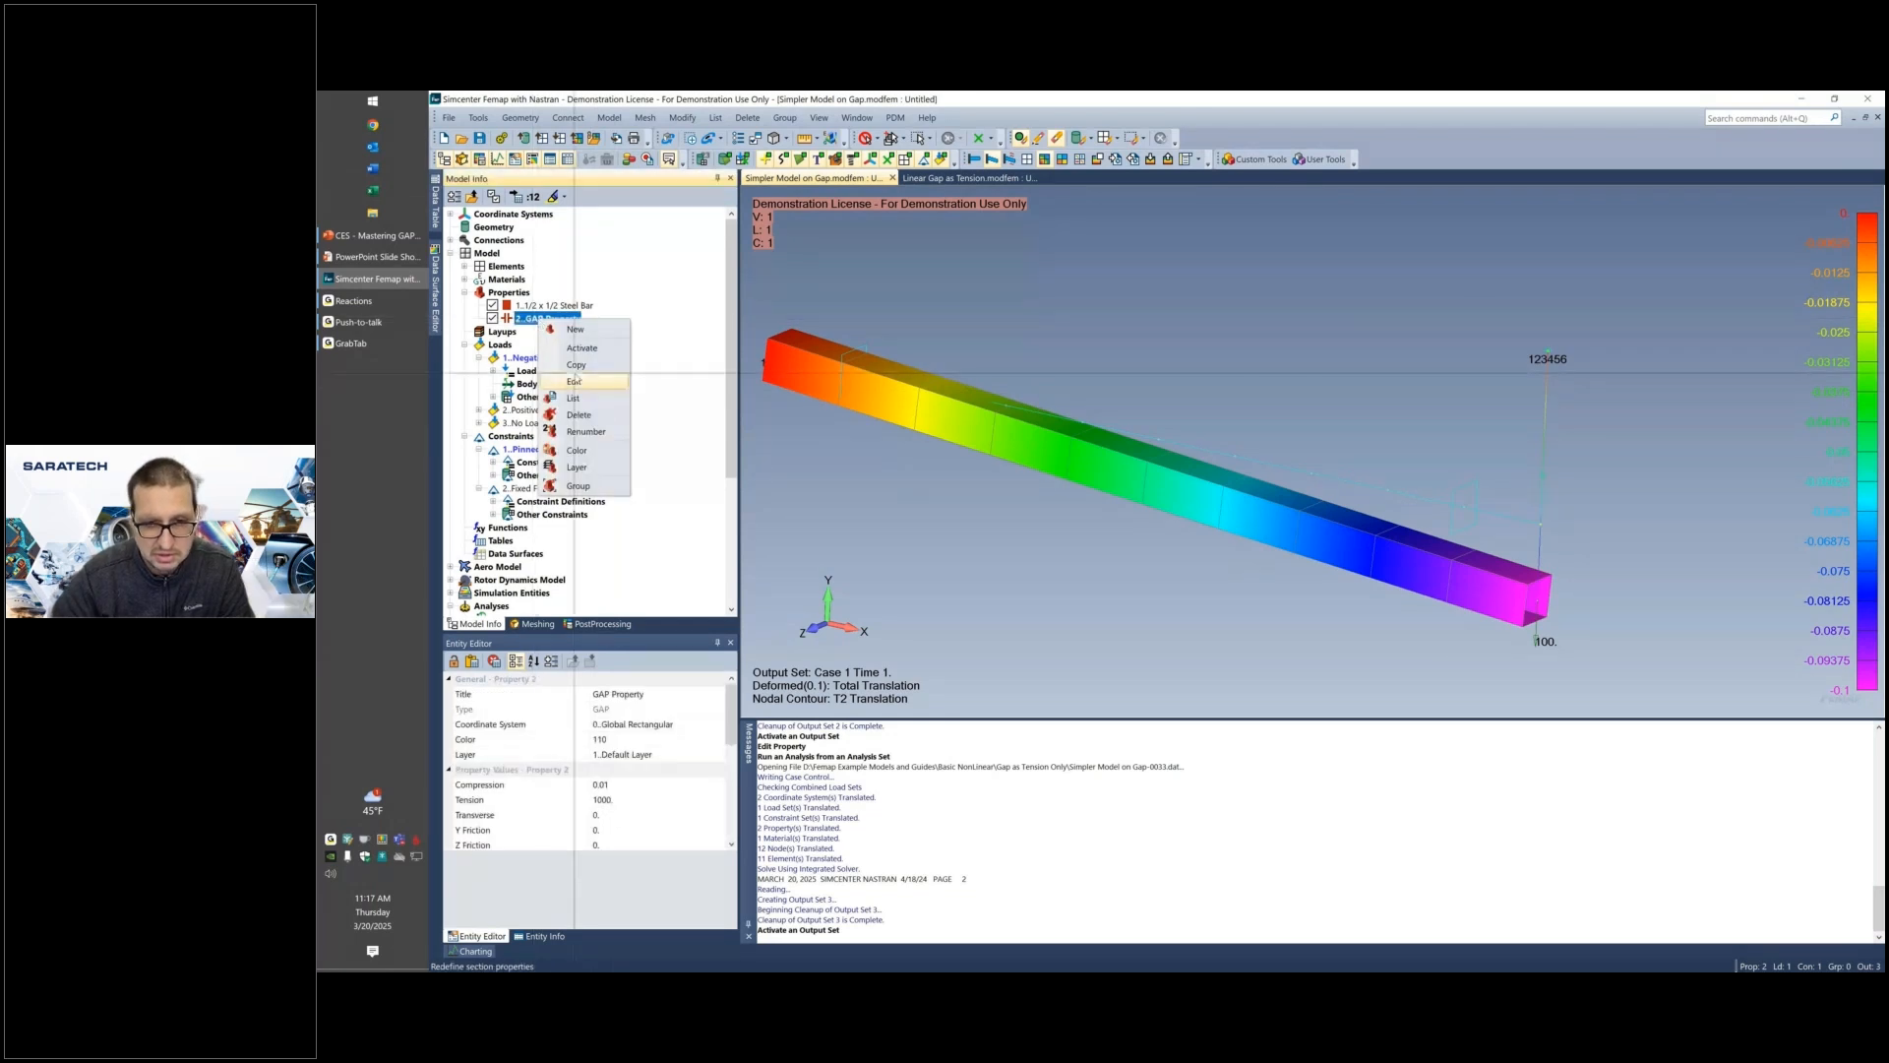
left_click(577, 379)
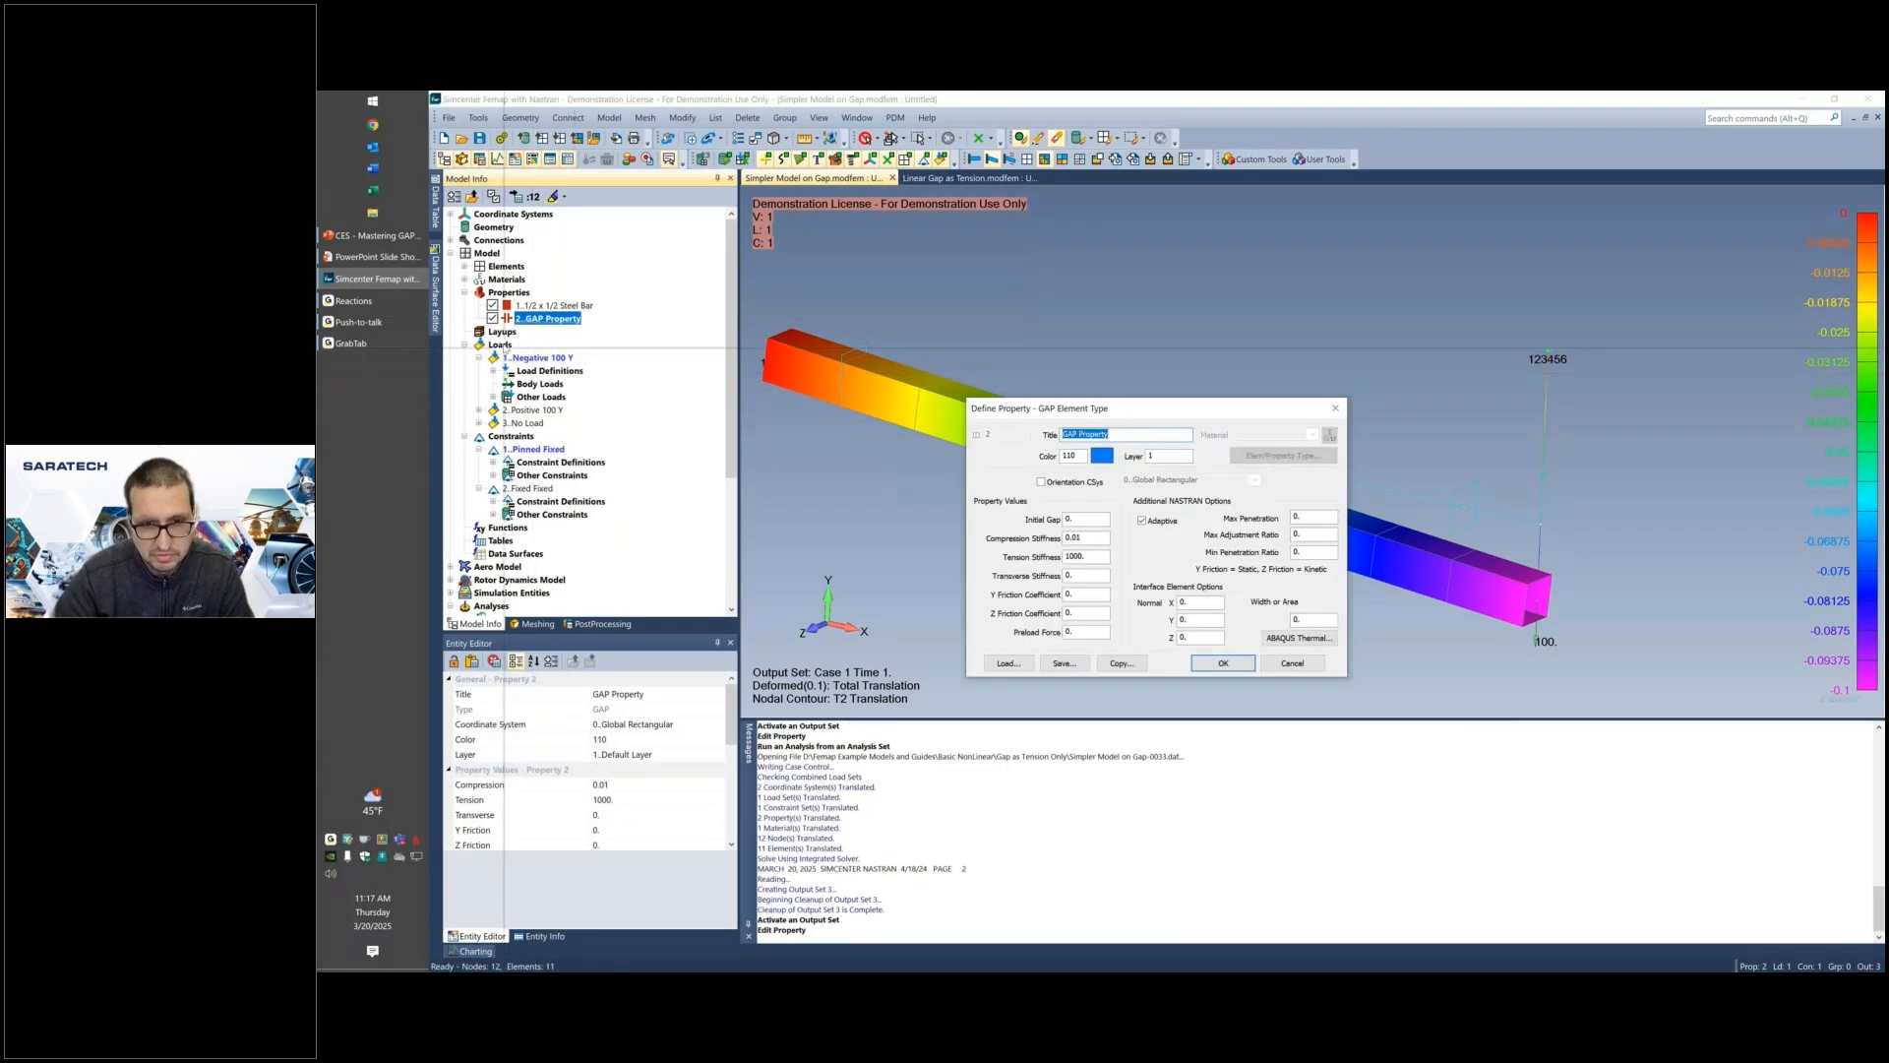
double_click(1092, 536)
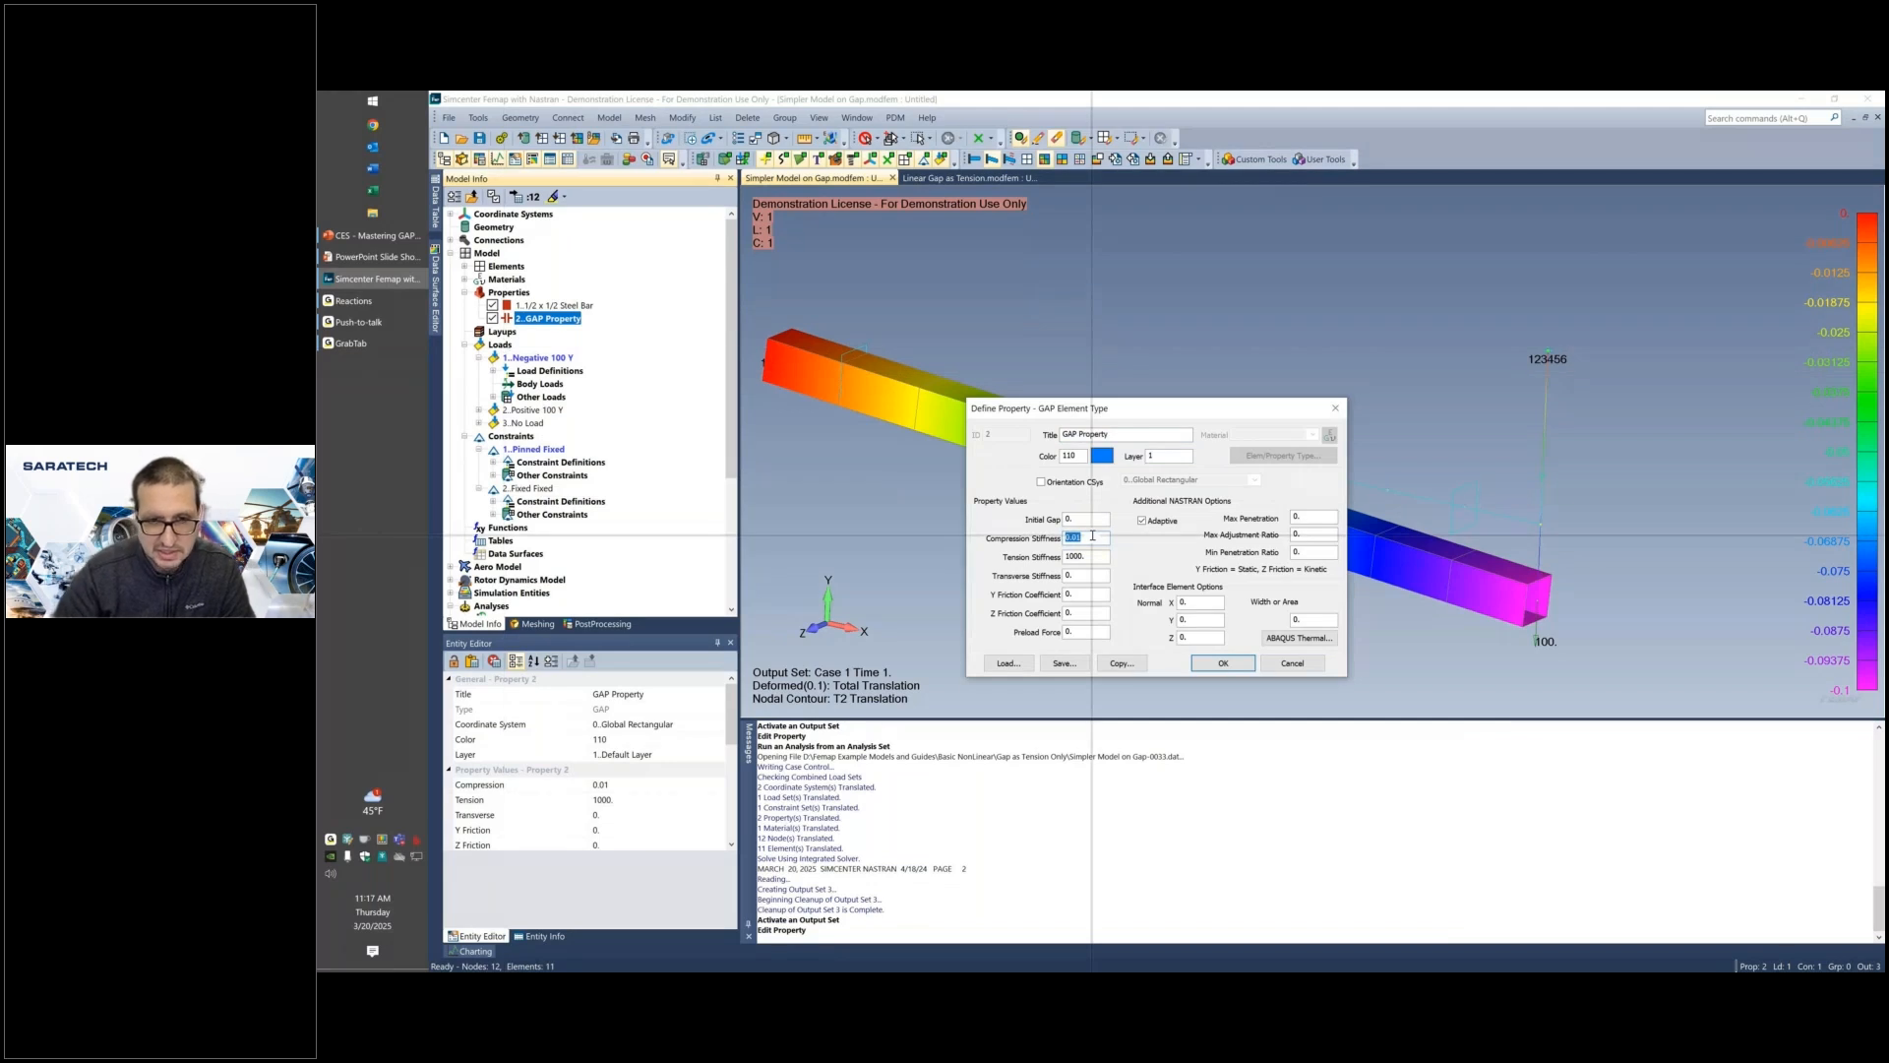
type("1000")
key("Tab")
type("0")
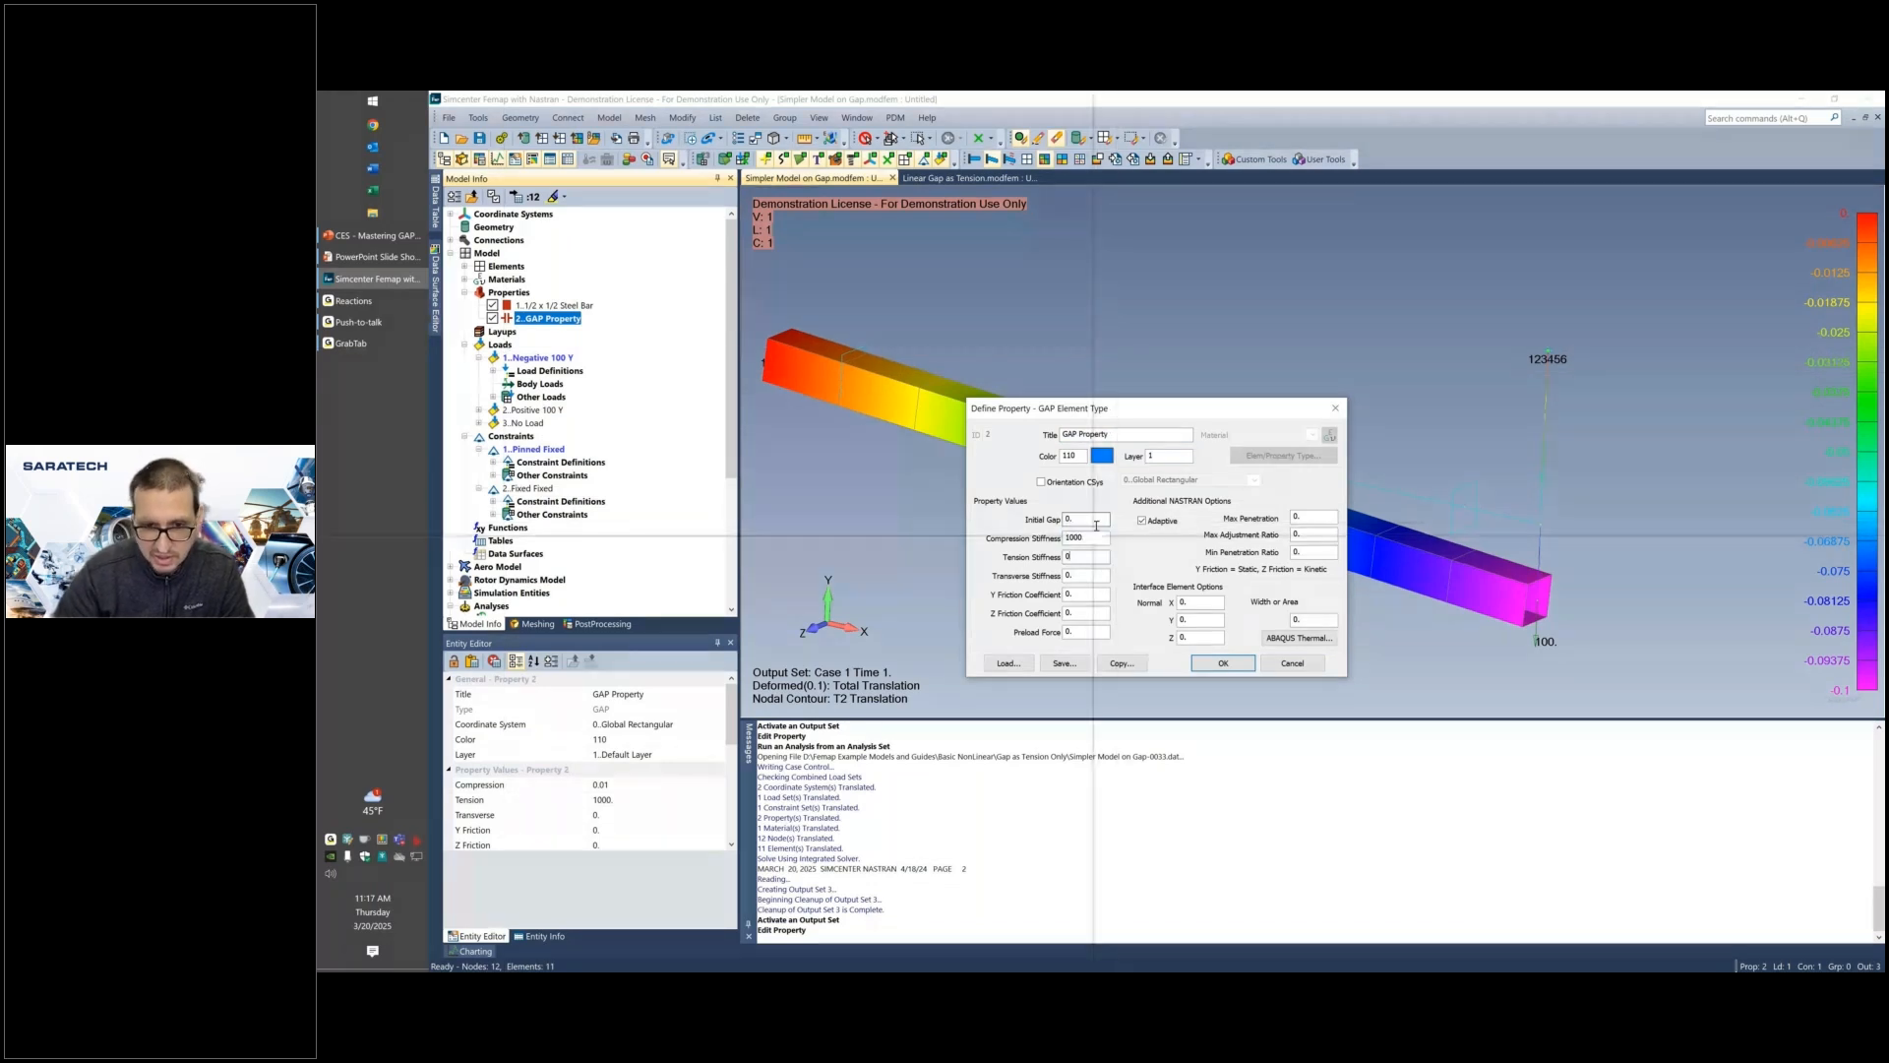
left_click(1086, 630)
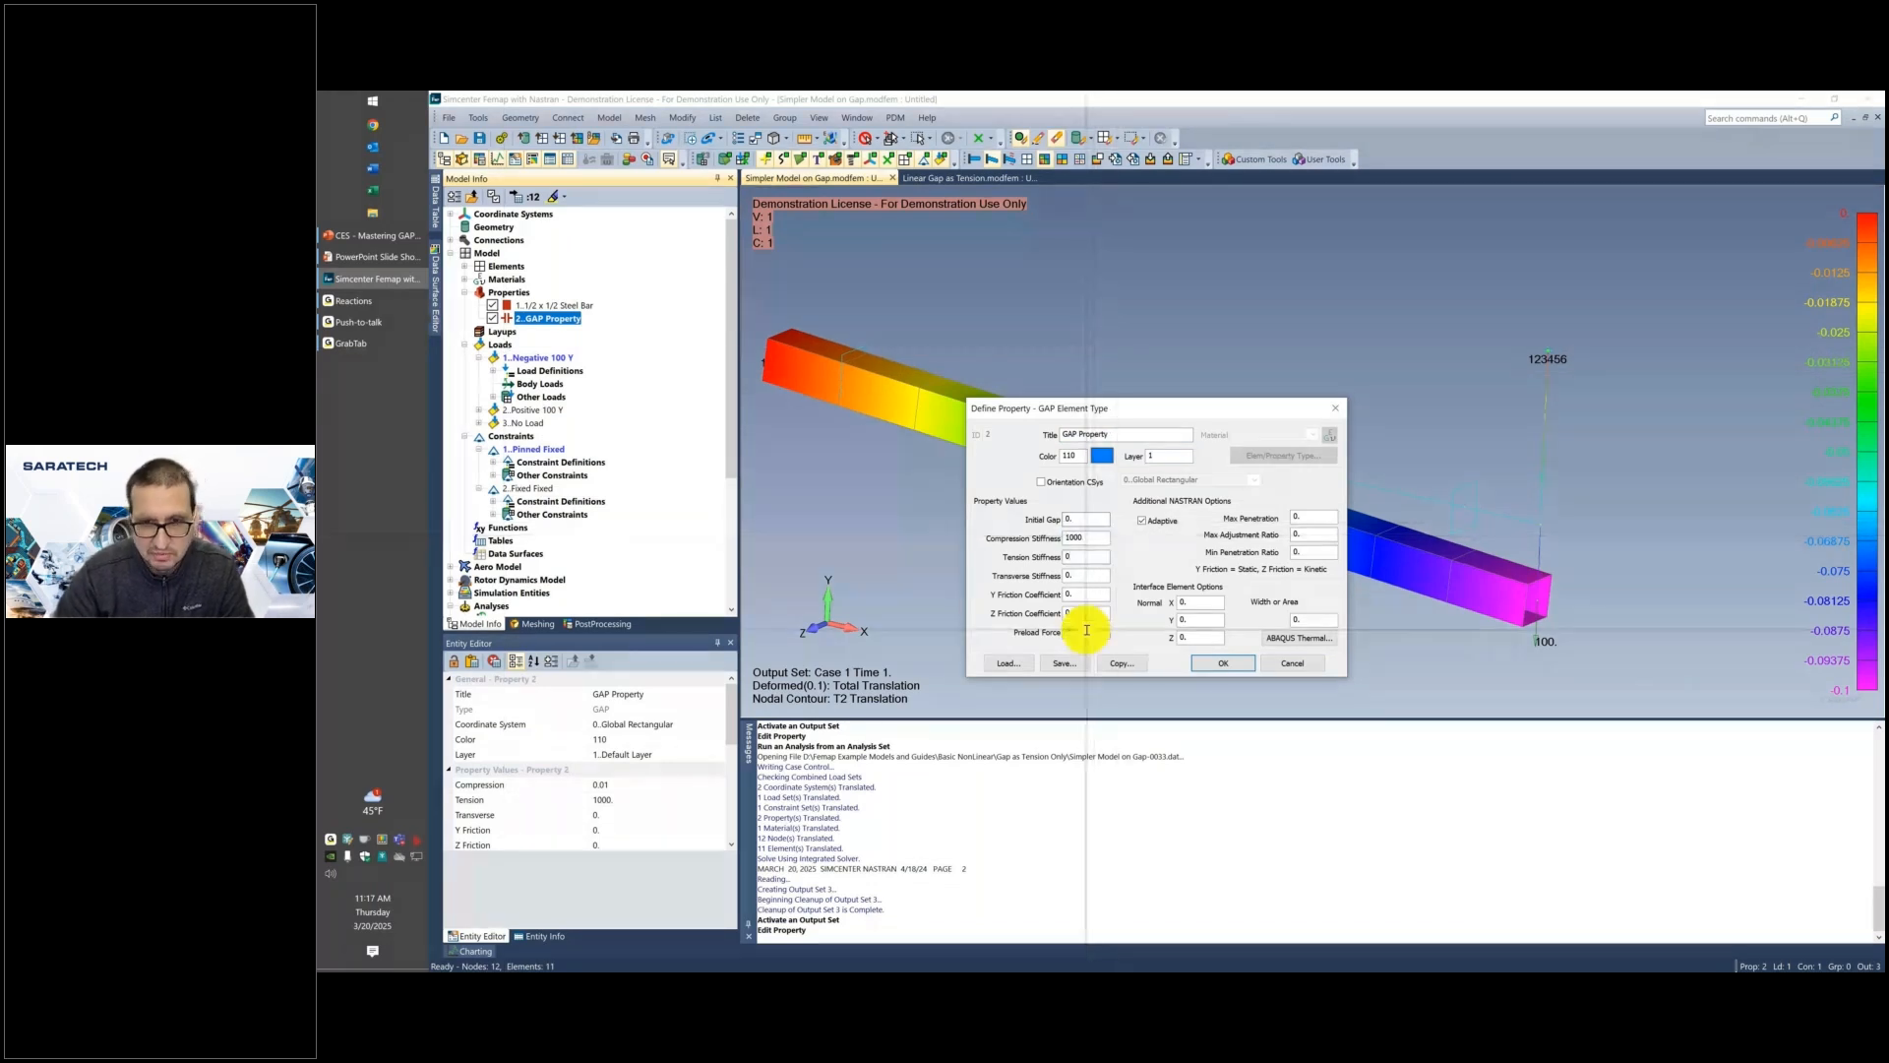
left_click(1223, 662)
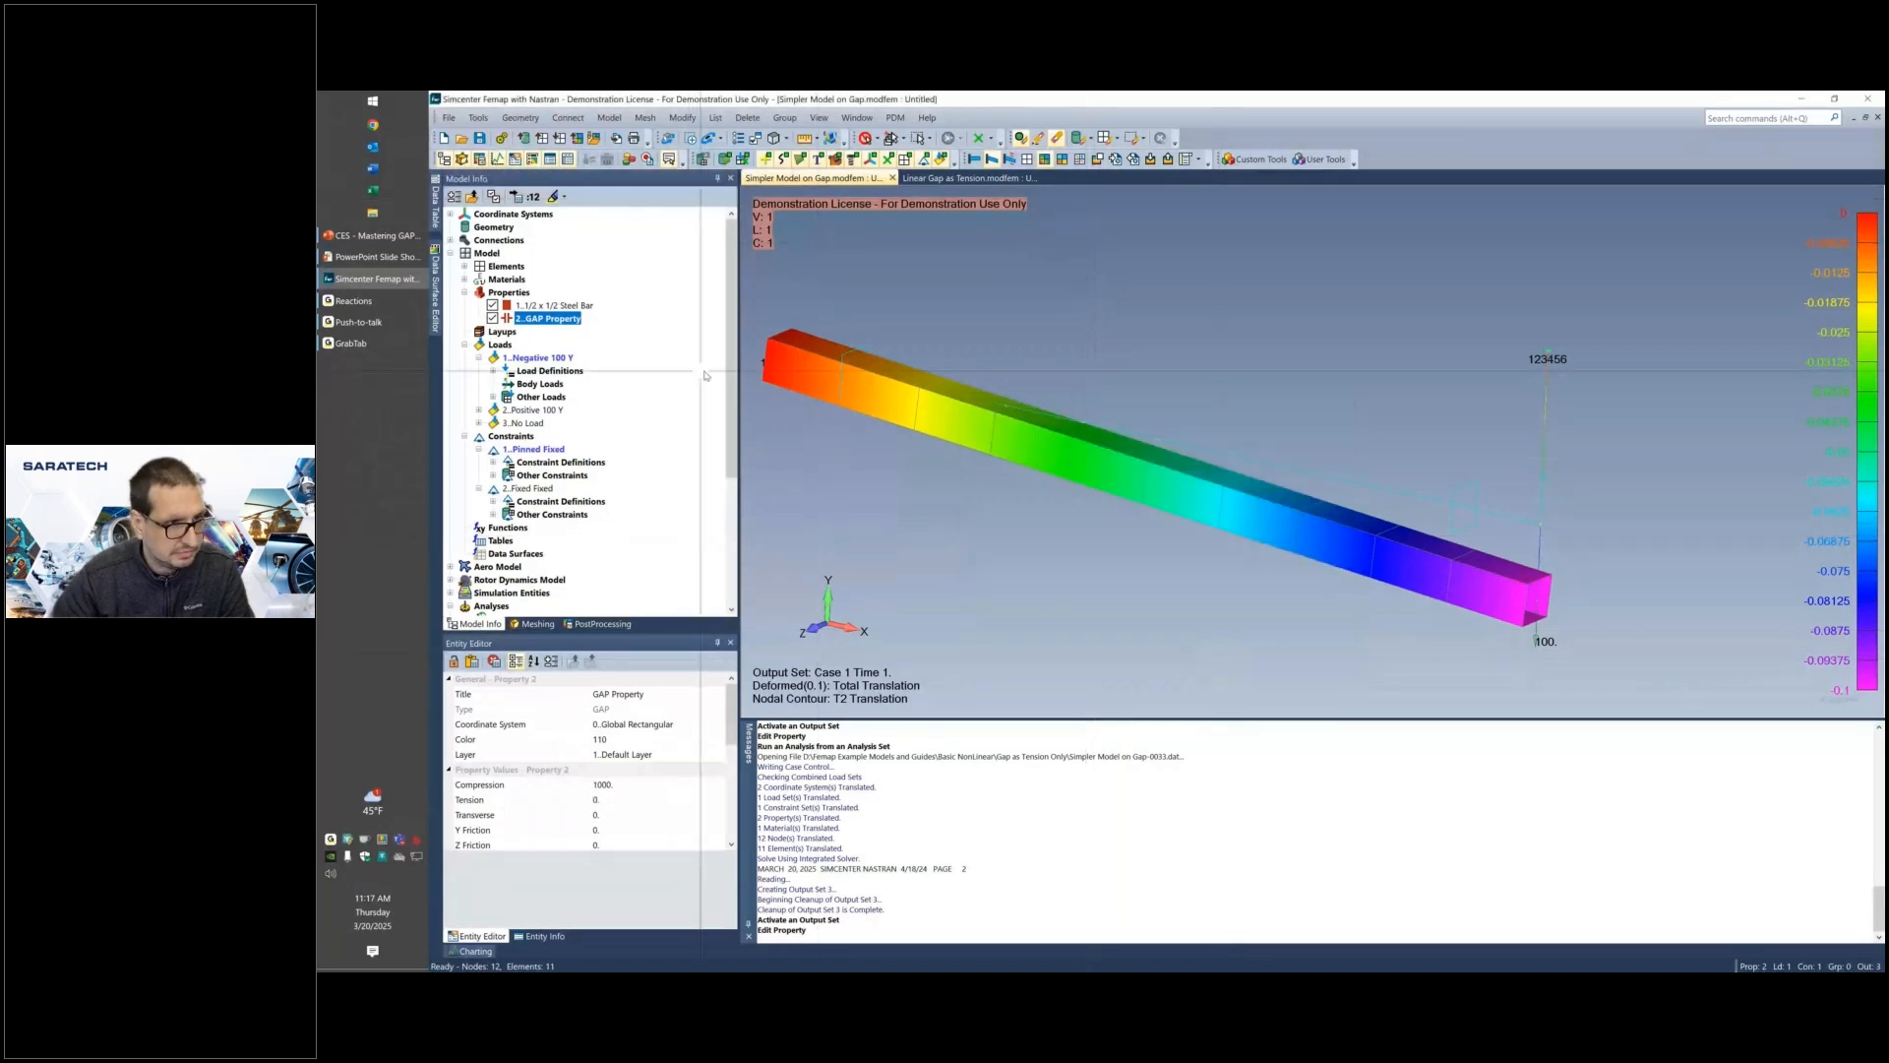
Activate the No Load load set.
double_click(524, 423)
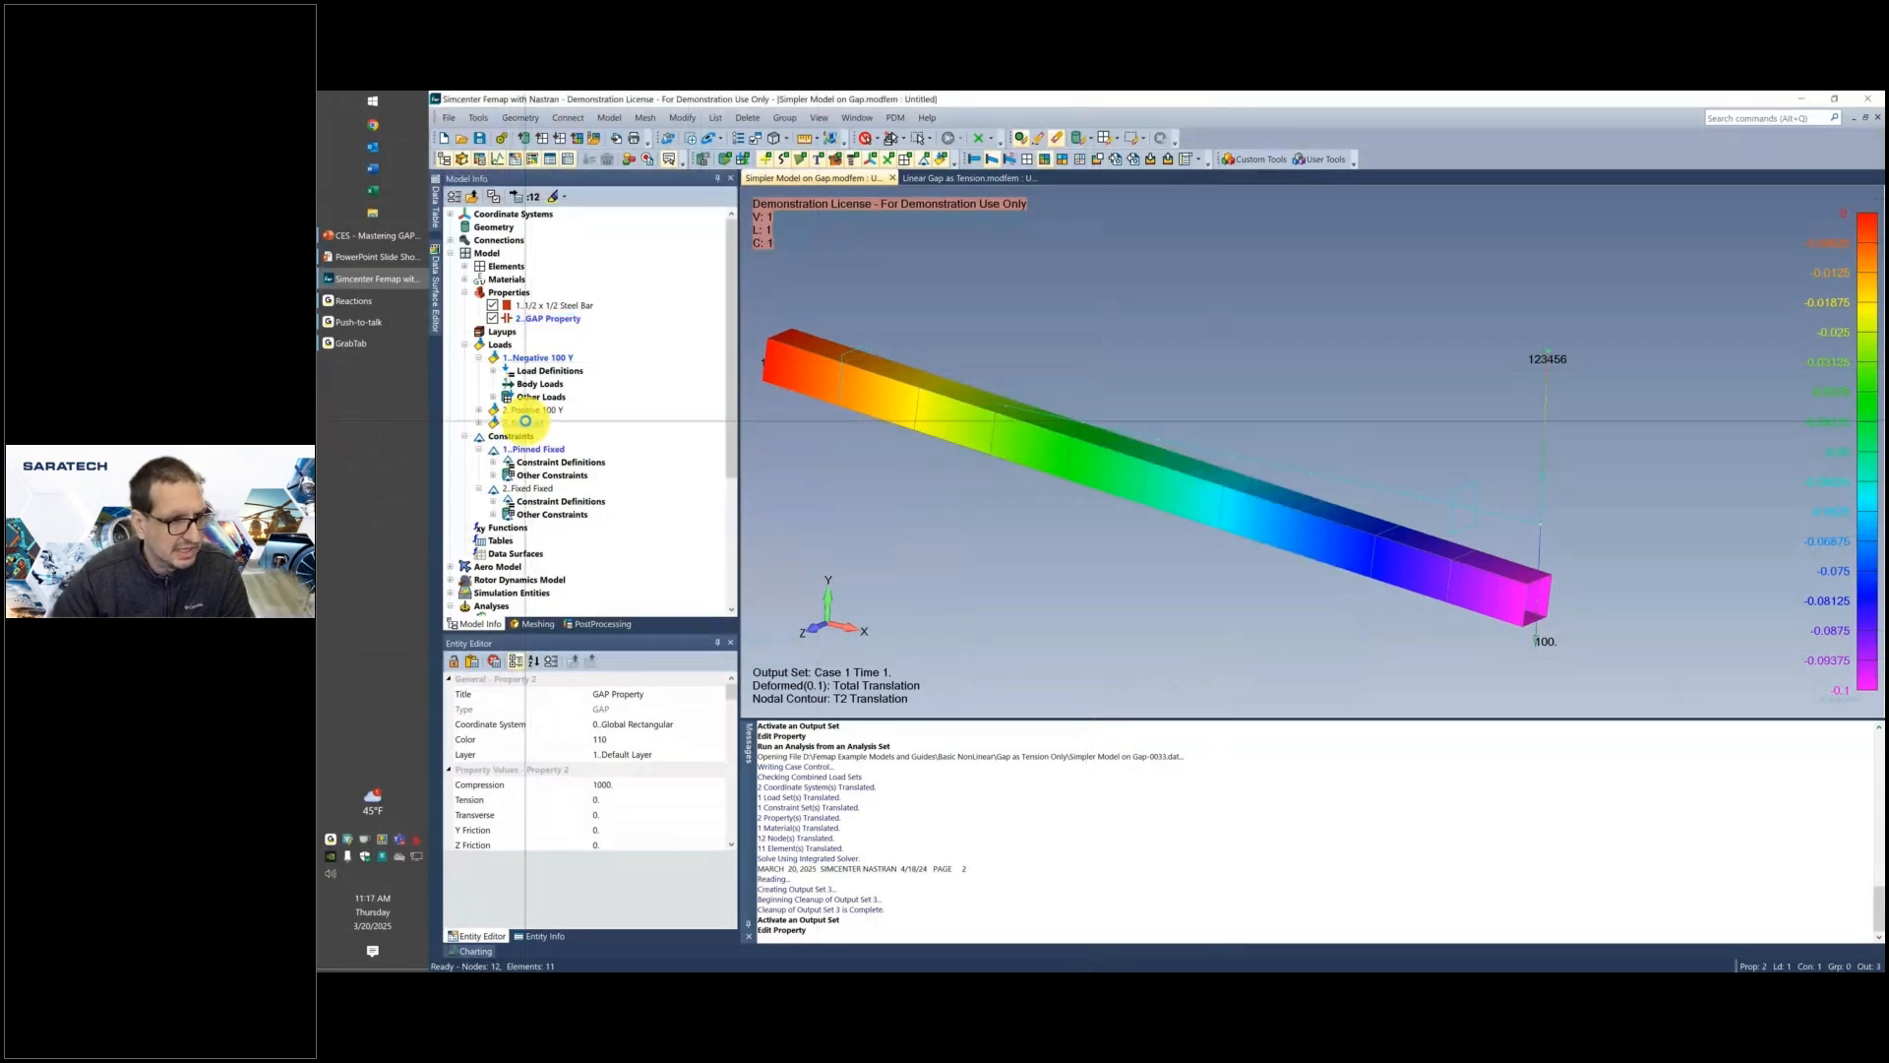
left_click(479, 423)
left_click(480, 423)
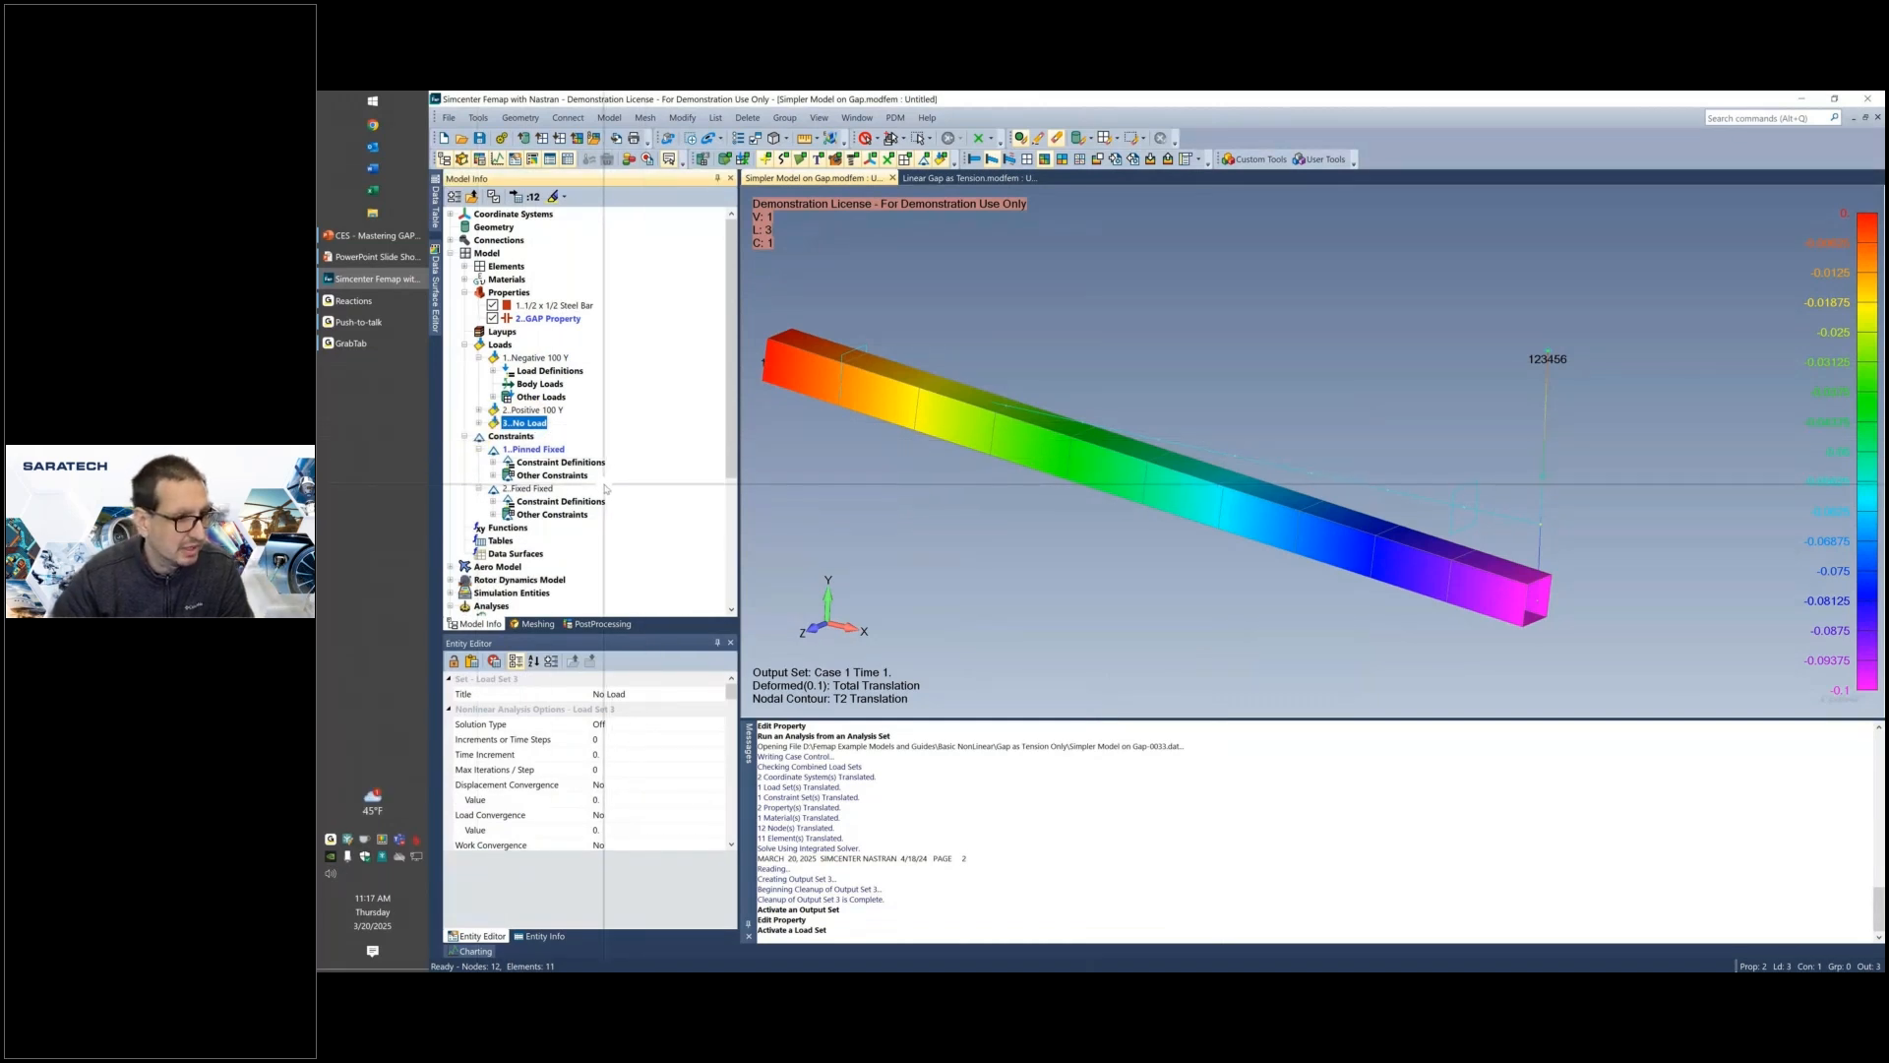
Activate the Fixed Fixed constraint set and inspect the constraint labels at both ends of the model.
left_click(531, 489)
double_click(531, 489)
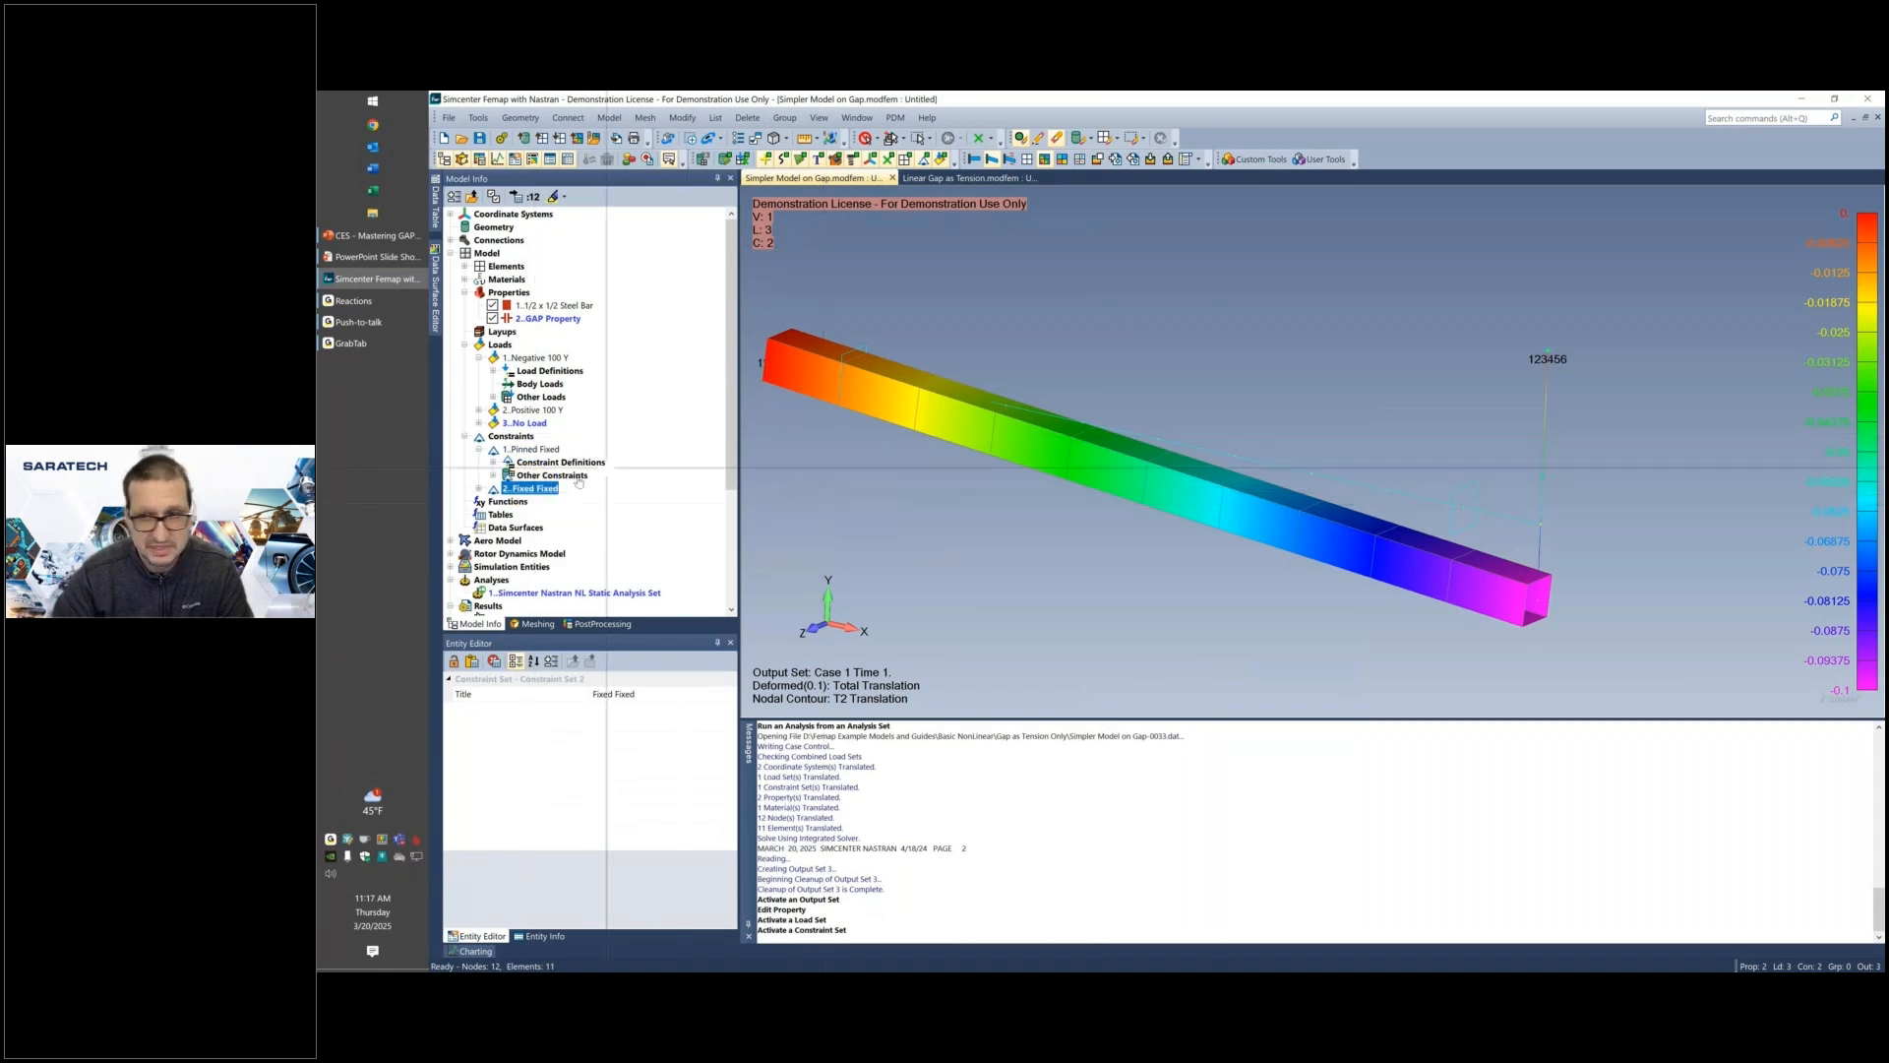
mouse_move(894, 396)
middle_mouse_down()
mouse_move(993, 394)
mouse_move(1161, 439)
mouse_move(890, 380)
middle_mouse_up()
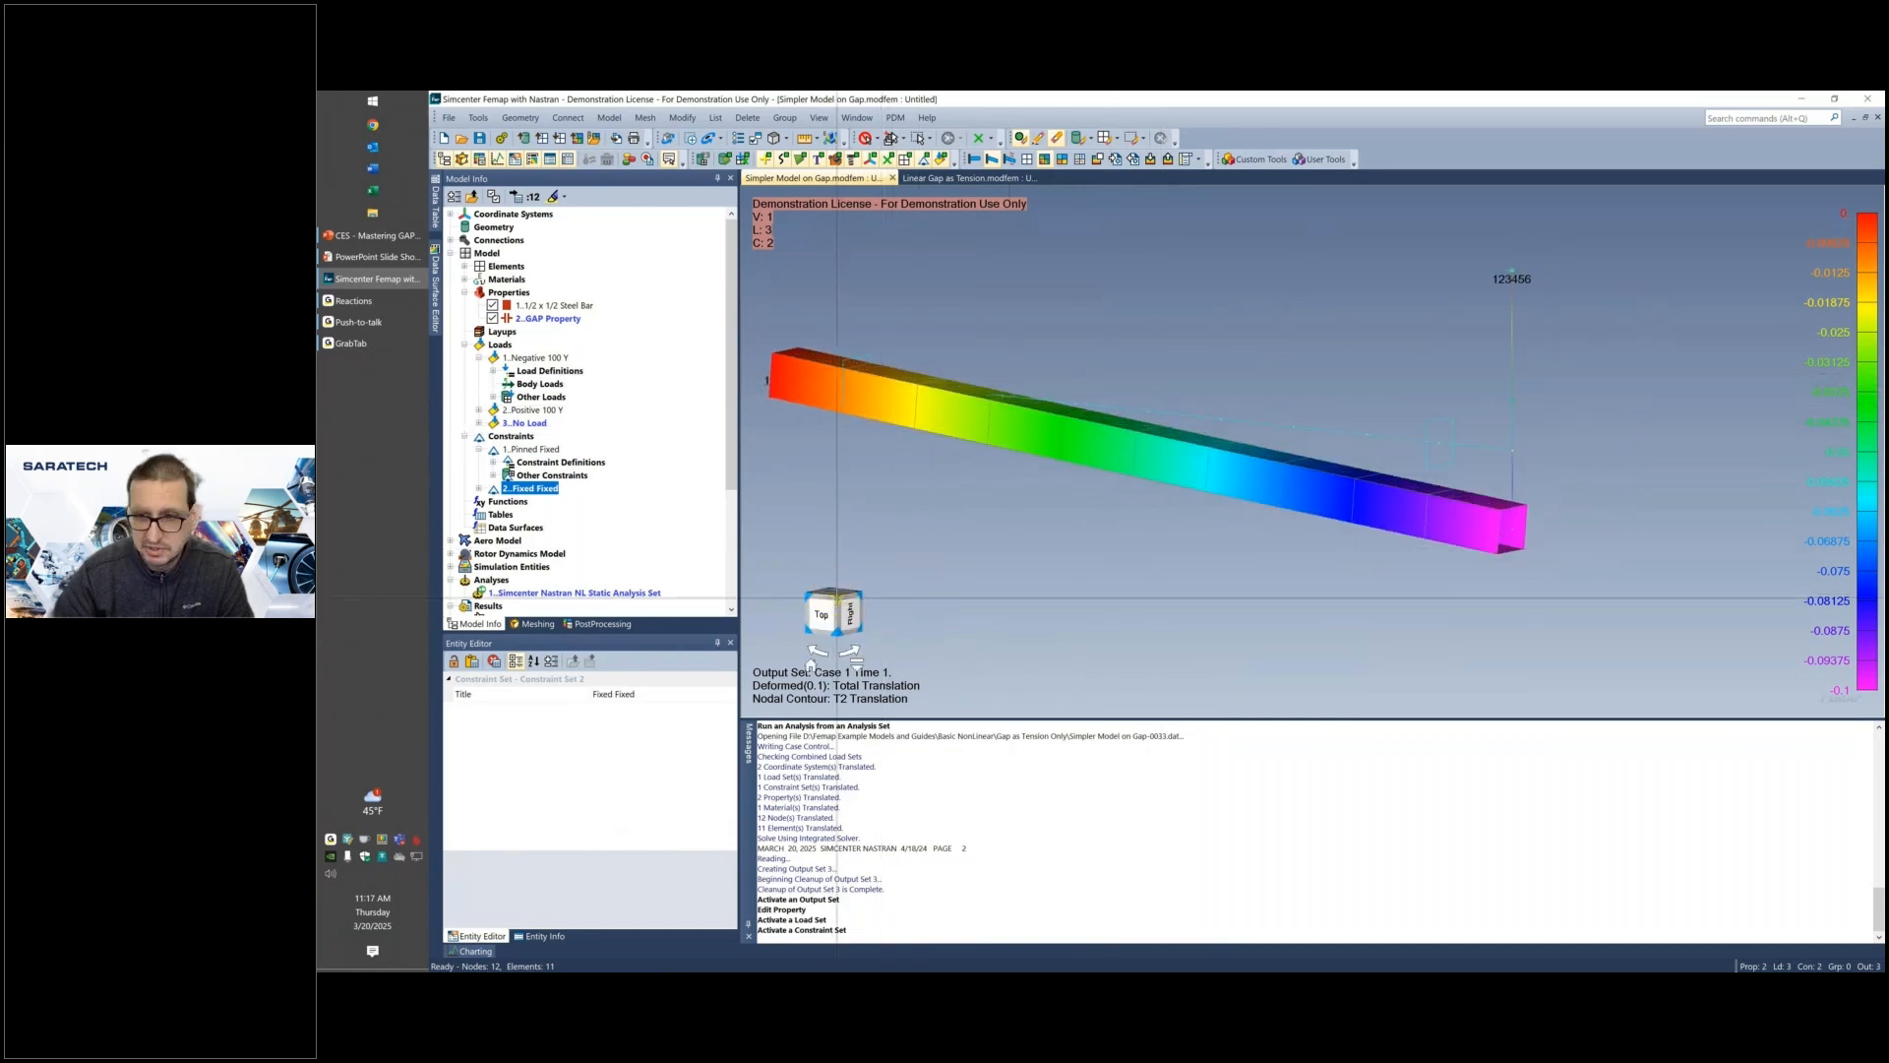
left_click(830, 587)
key("ctrl+a")
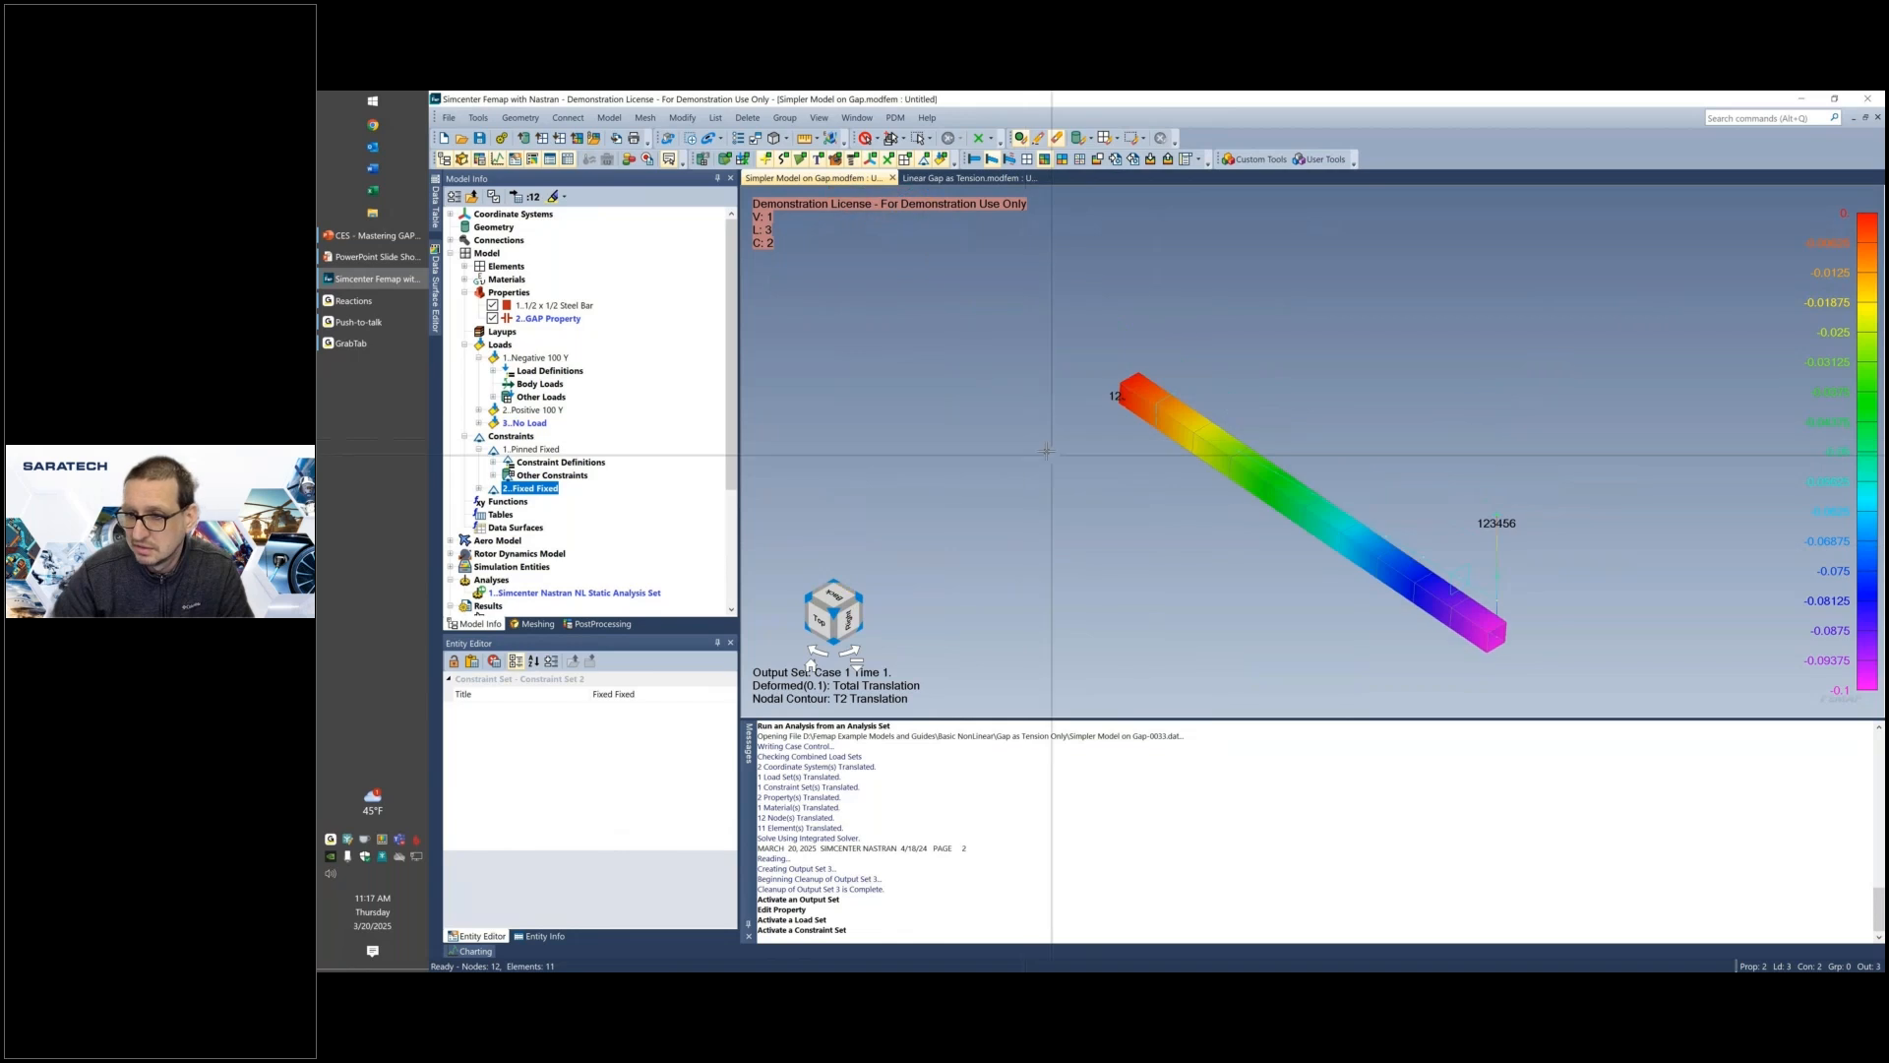
middle_click_drag(1062, 452, 1060, 403)
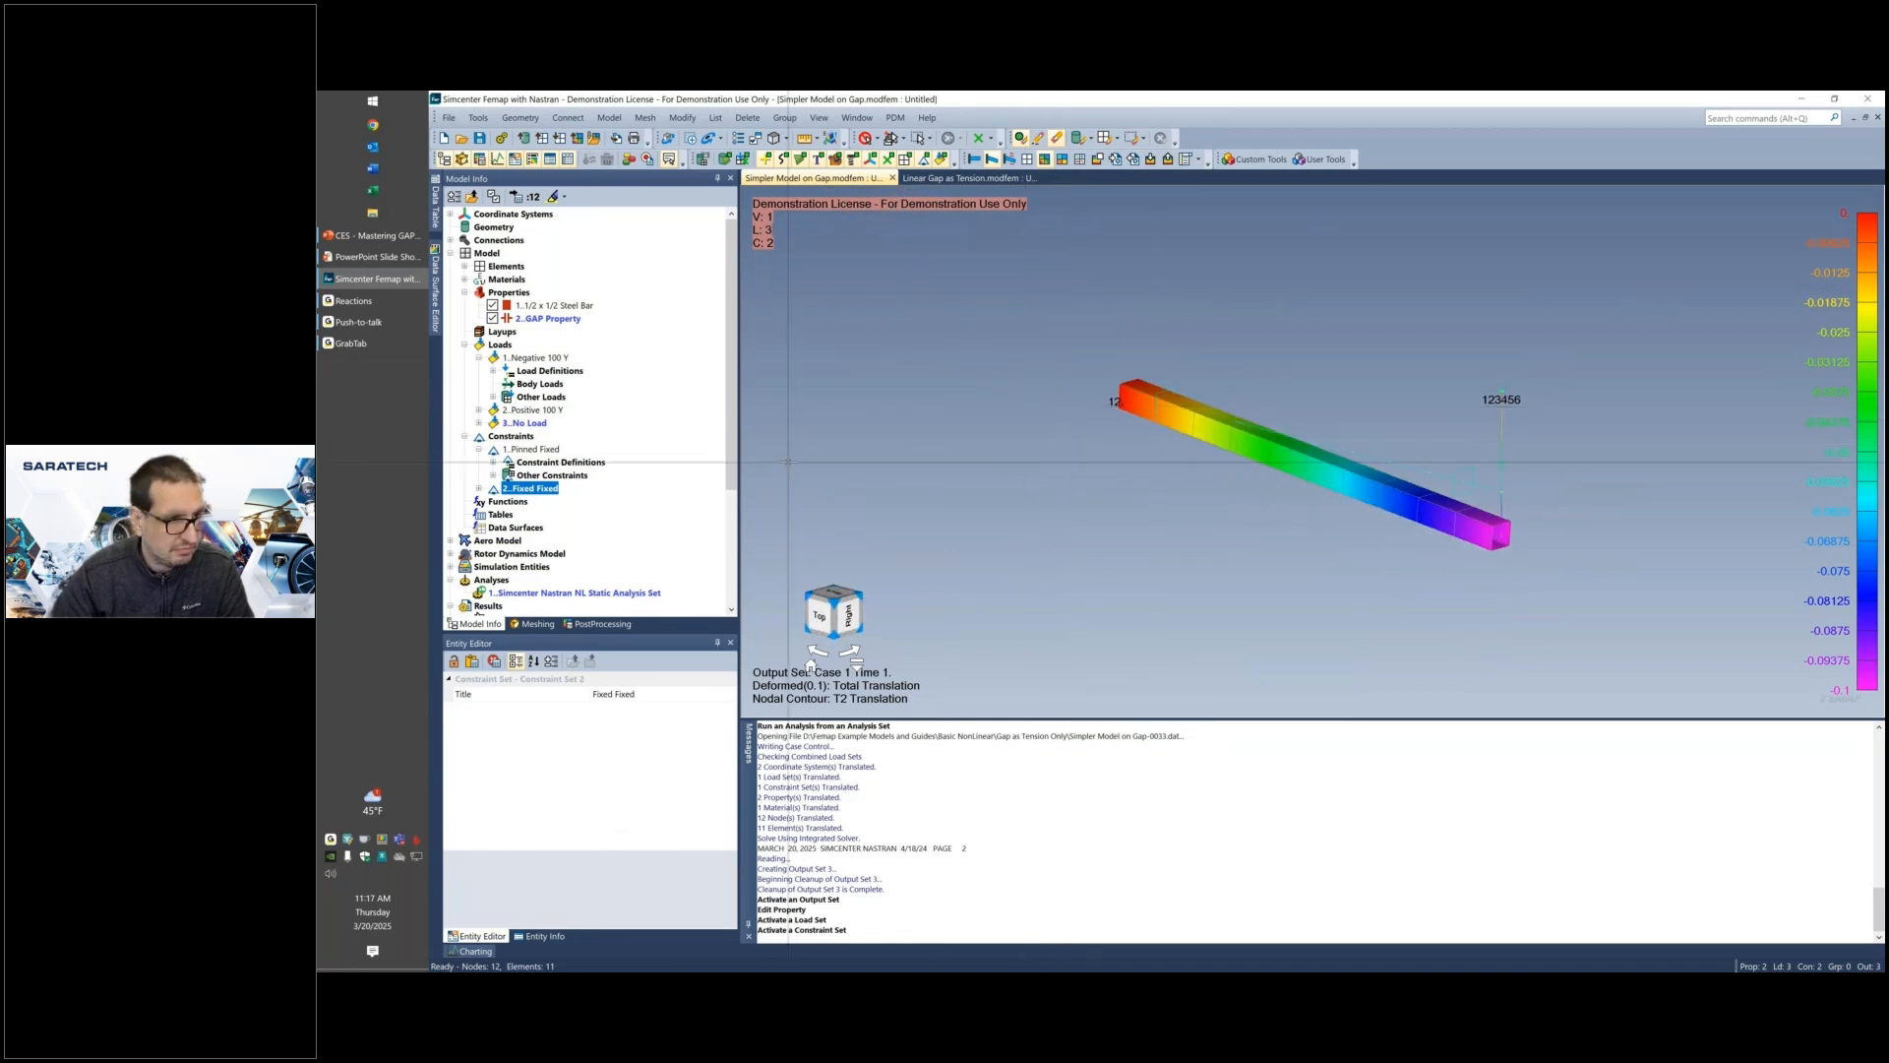
scroll(478, 535, "down", 2)
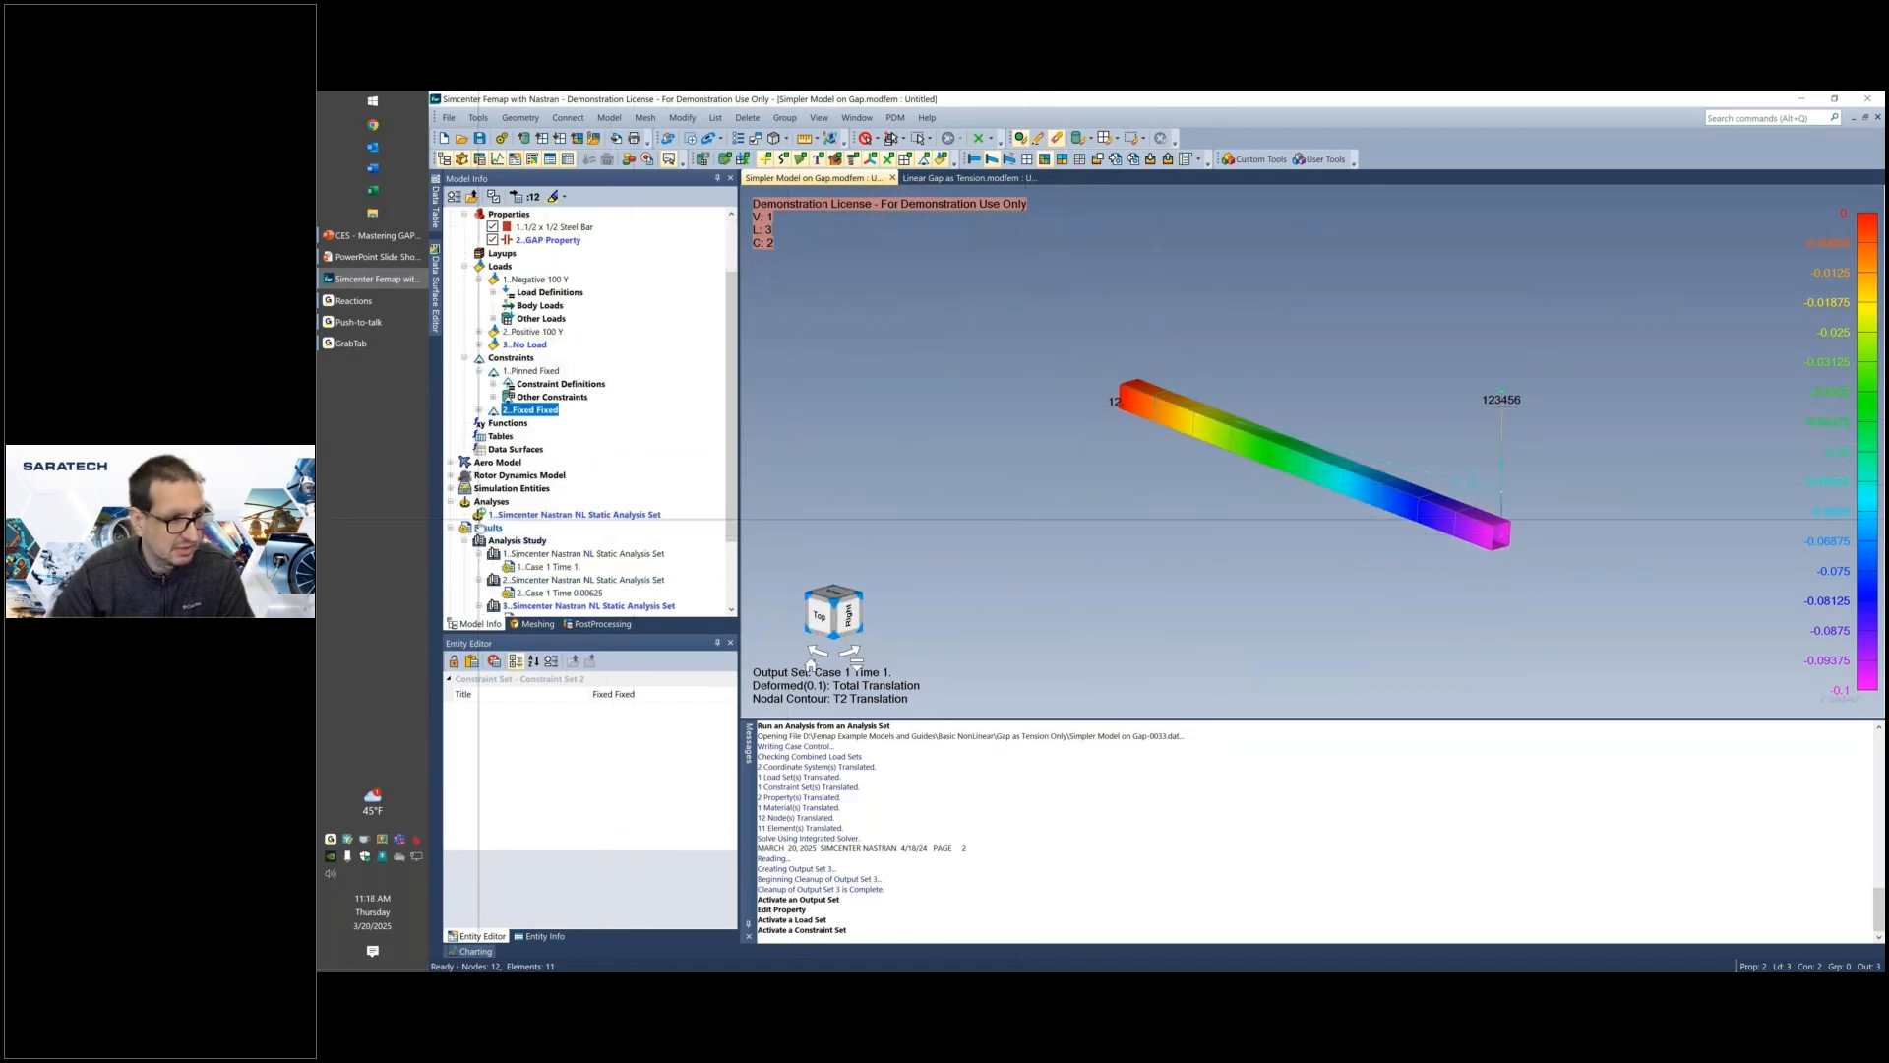
Run the Simcenter Nastran NL Static analysis set for the No Load, Fixed Fixed case.
scroll(566, 551, "down", 2)
right_click(548, 429)
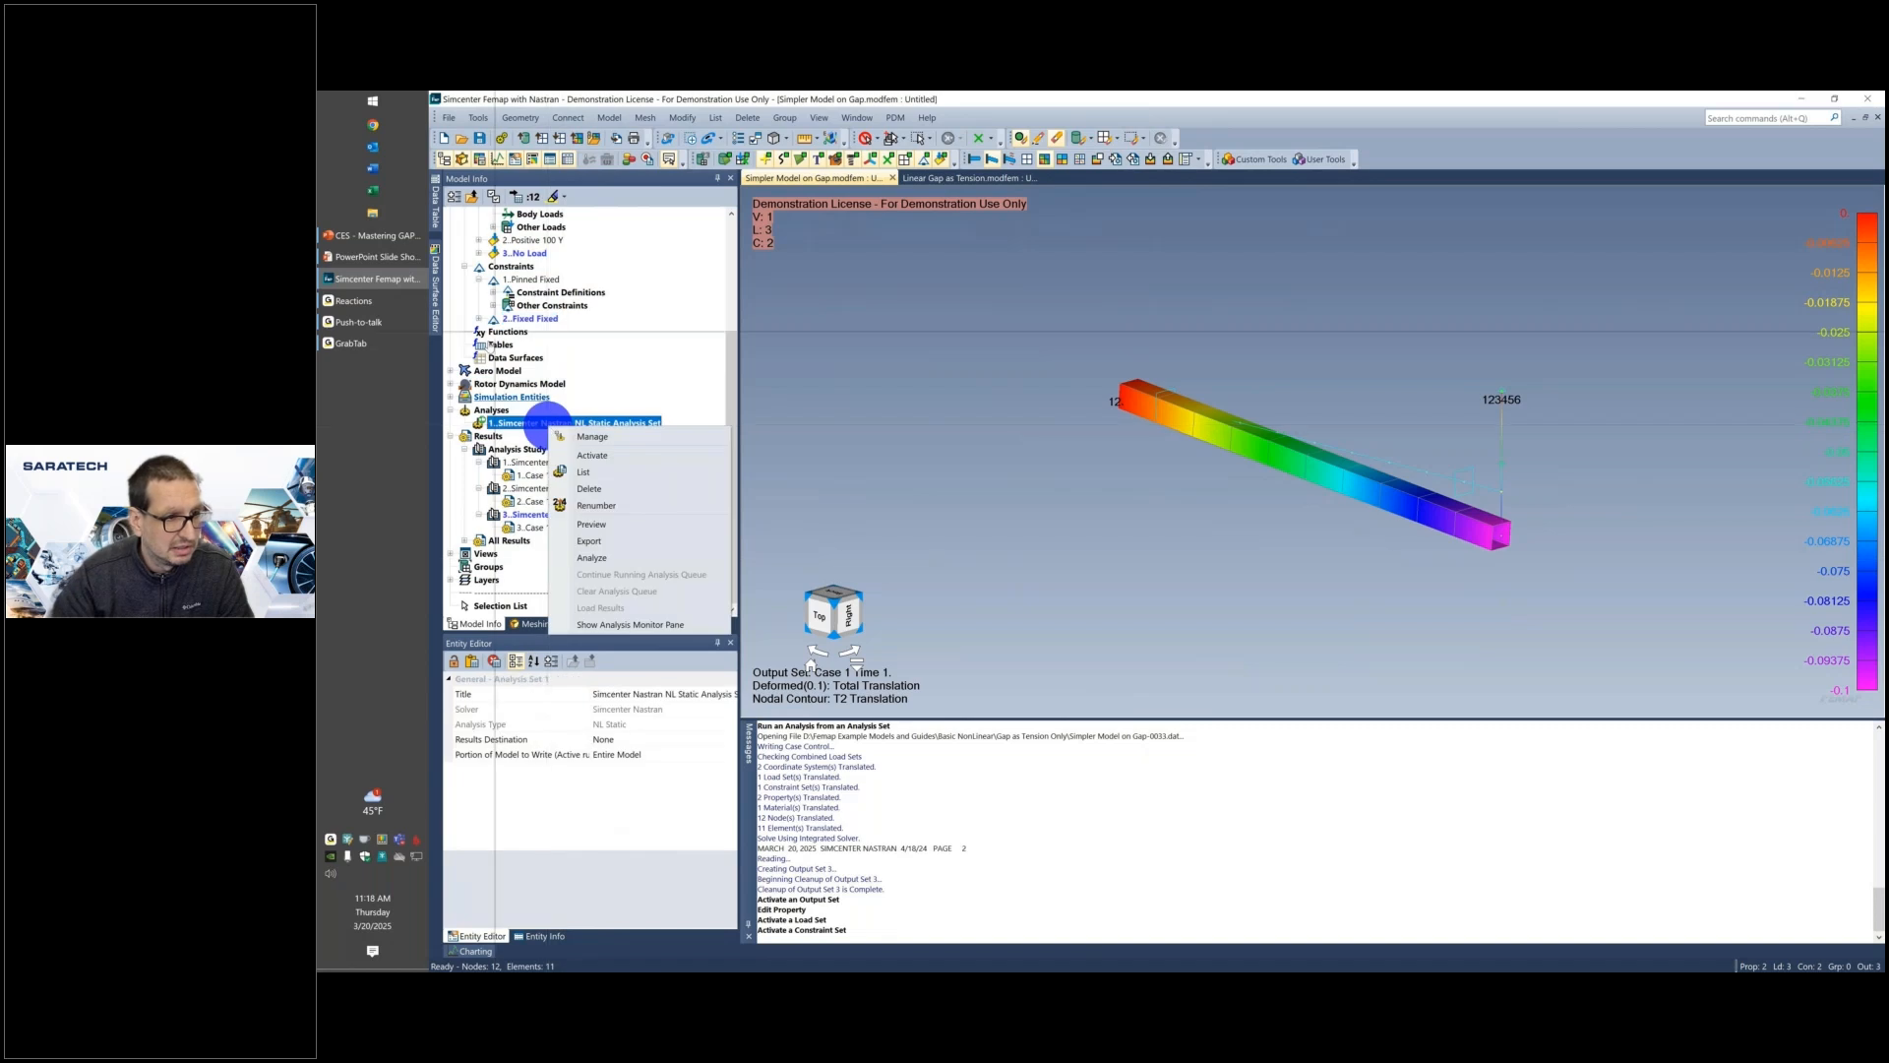
left_click(606, 557)
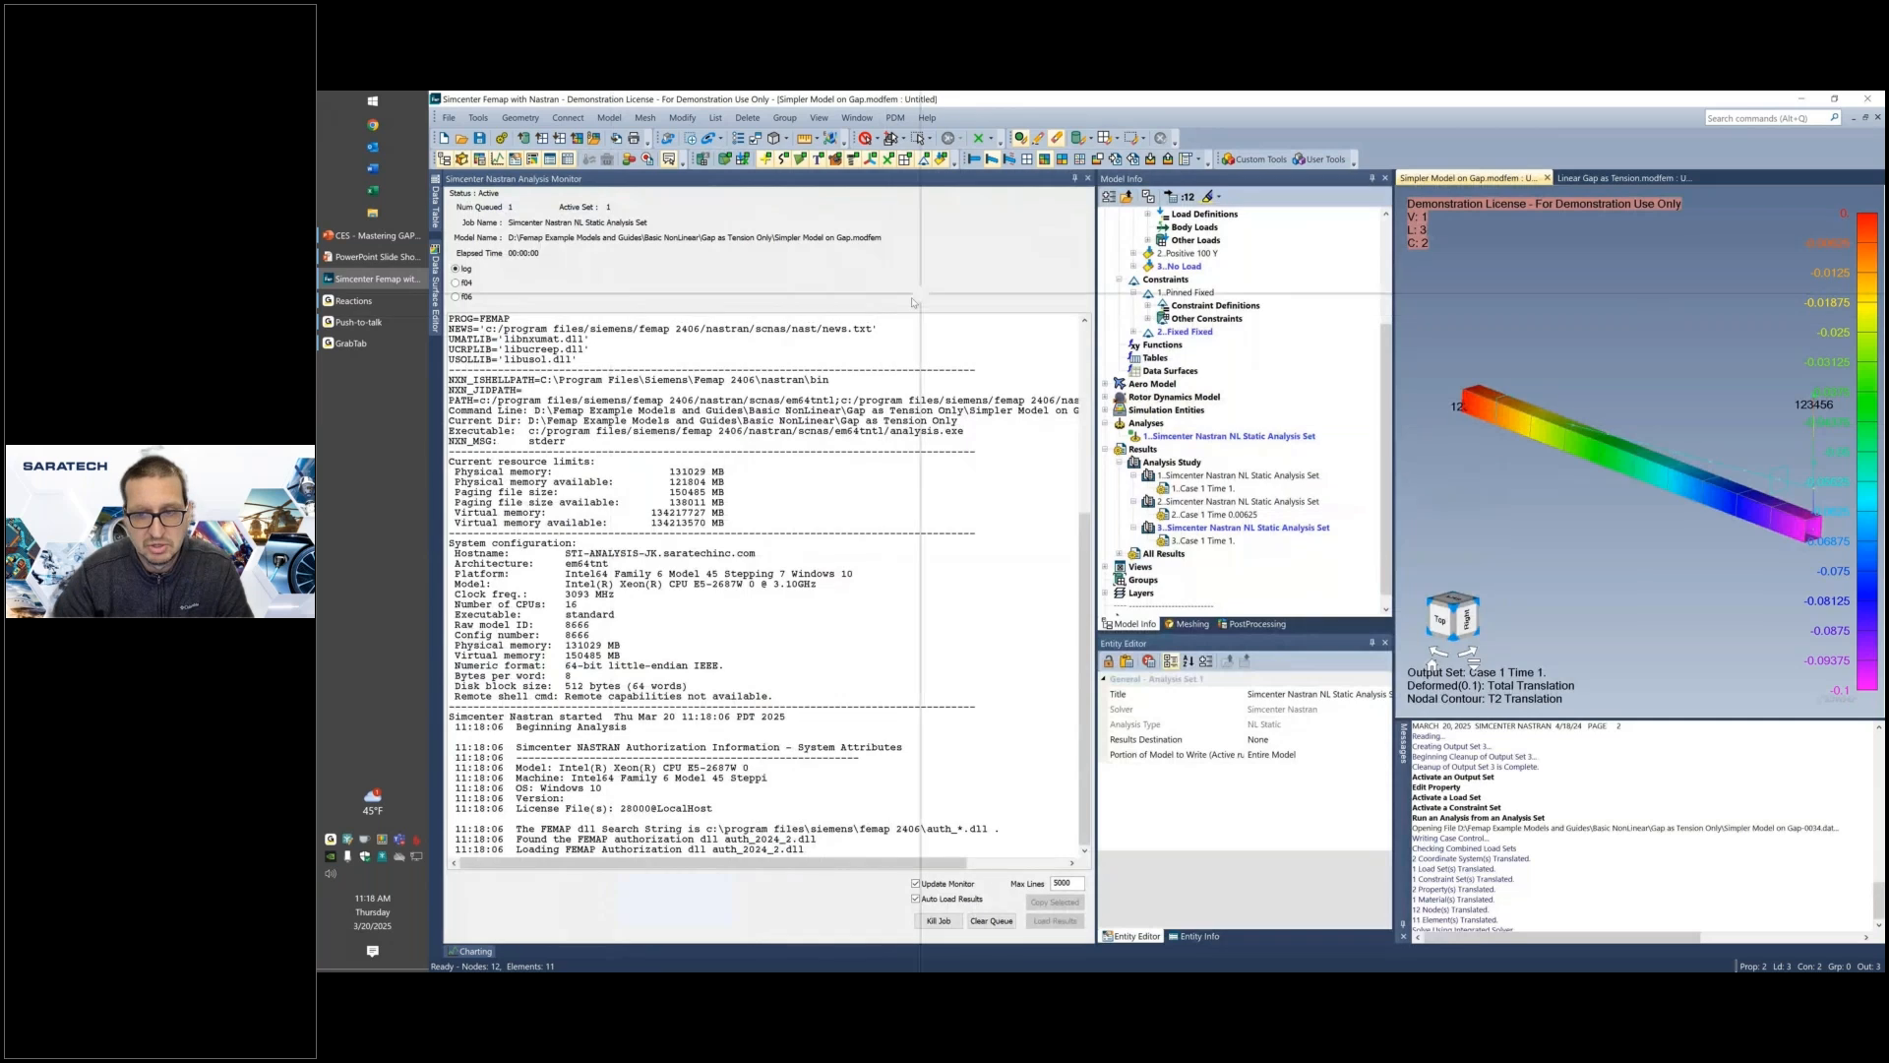
left_click_drag(912, 302, 993, 277)
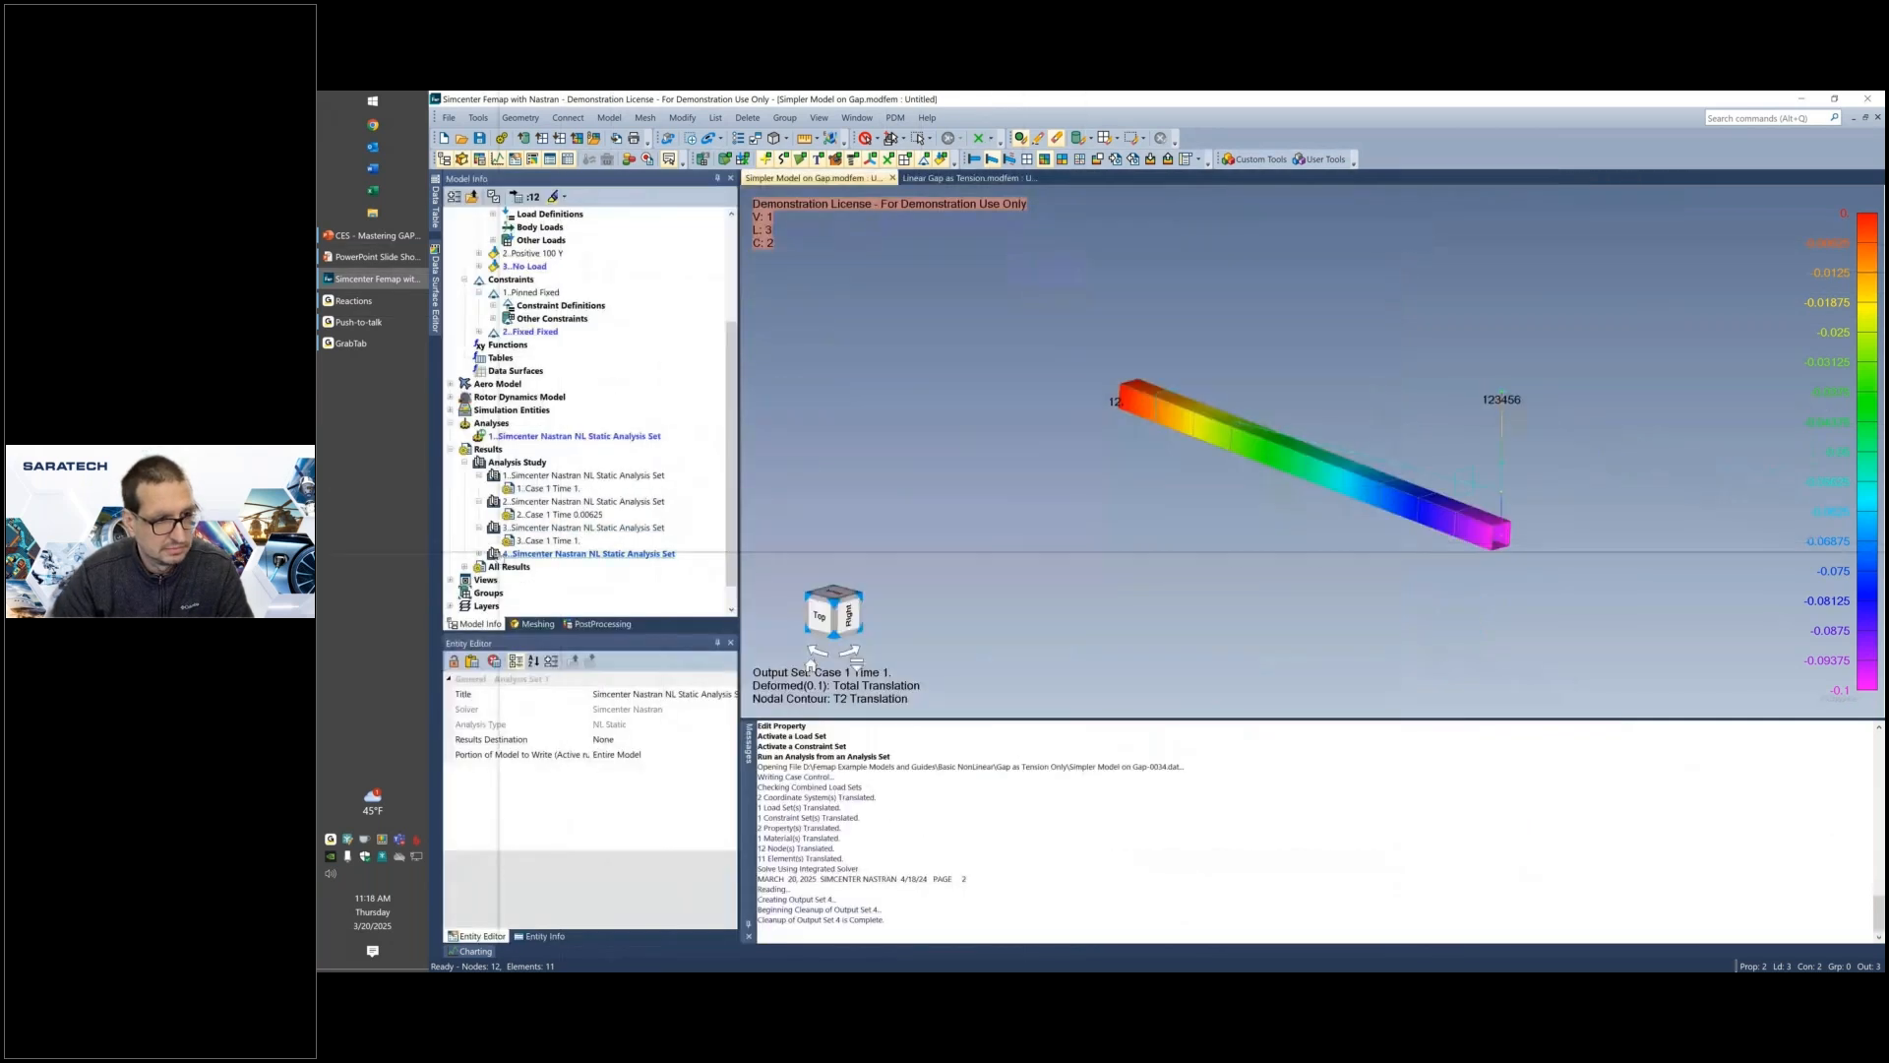
Activate the Case 1 Time 1 output set of the fourth analysis study and inspect the beam's deformed shape.
left_click(479, 553)
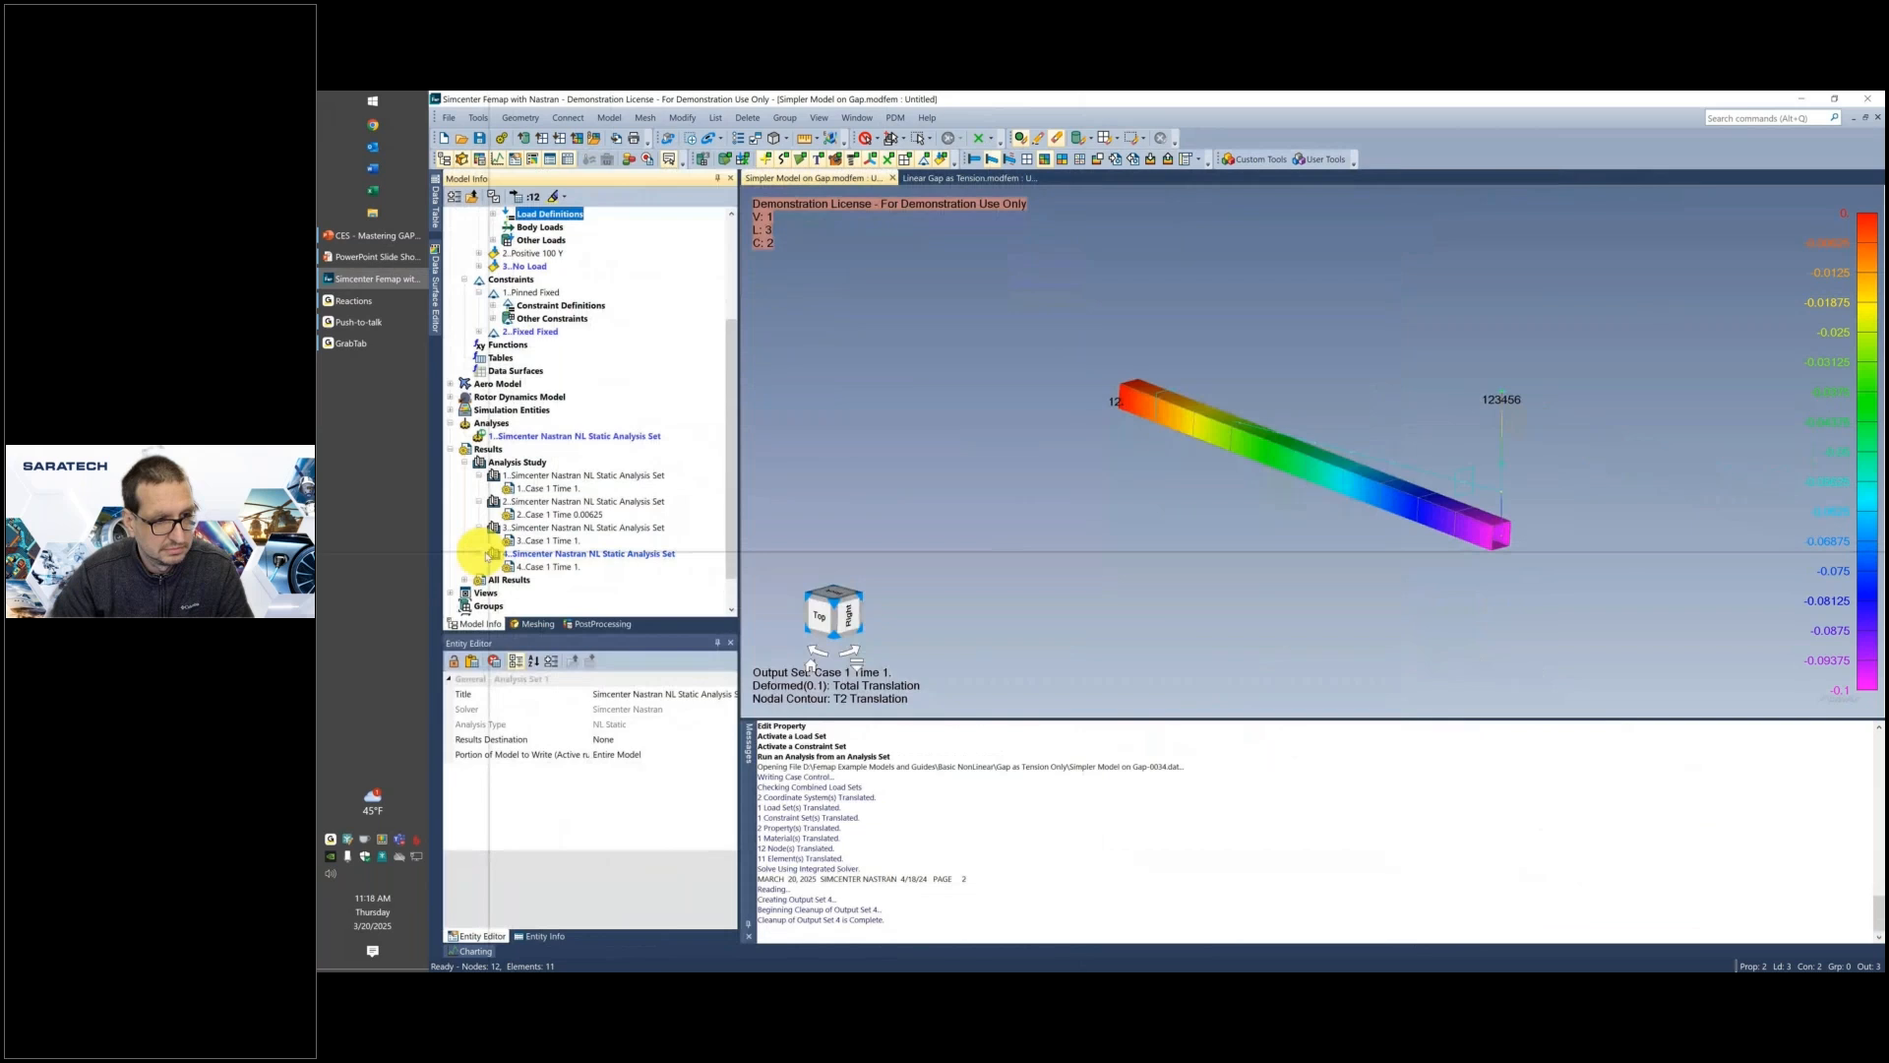
double_click(569, 567)
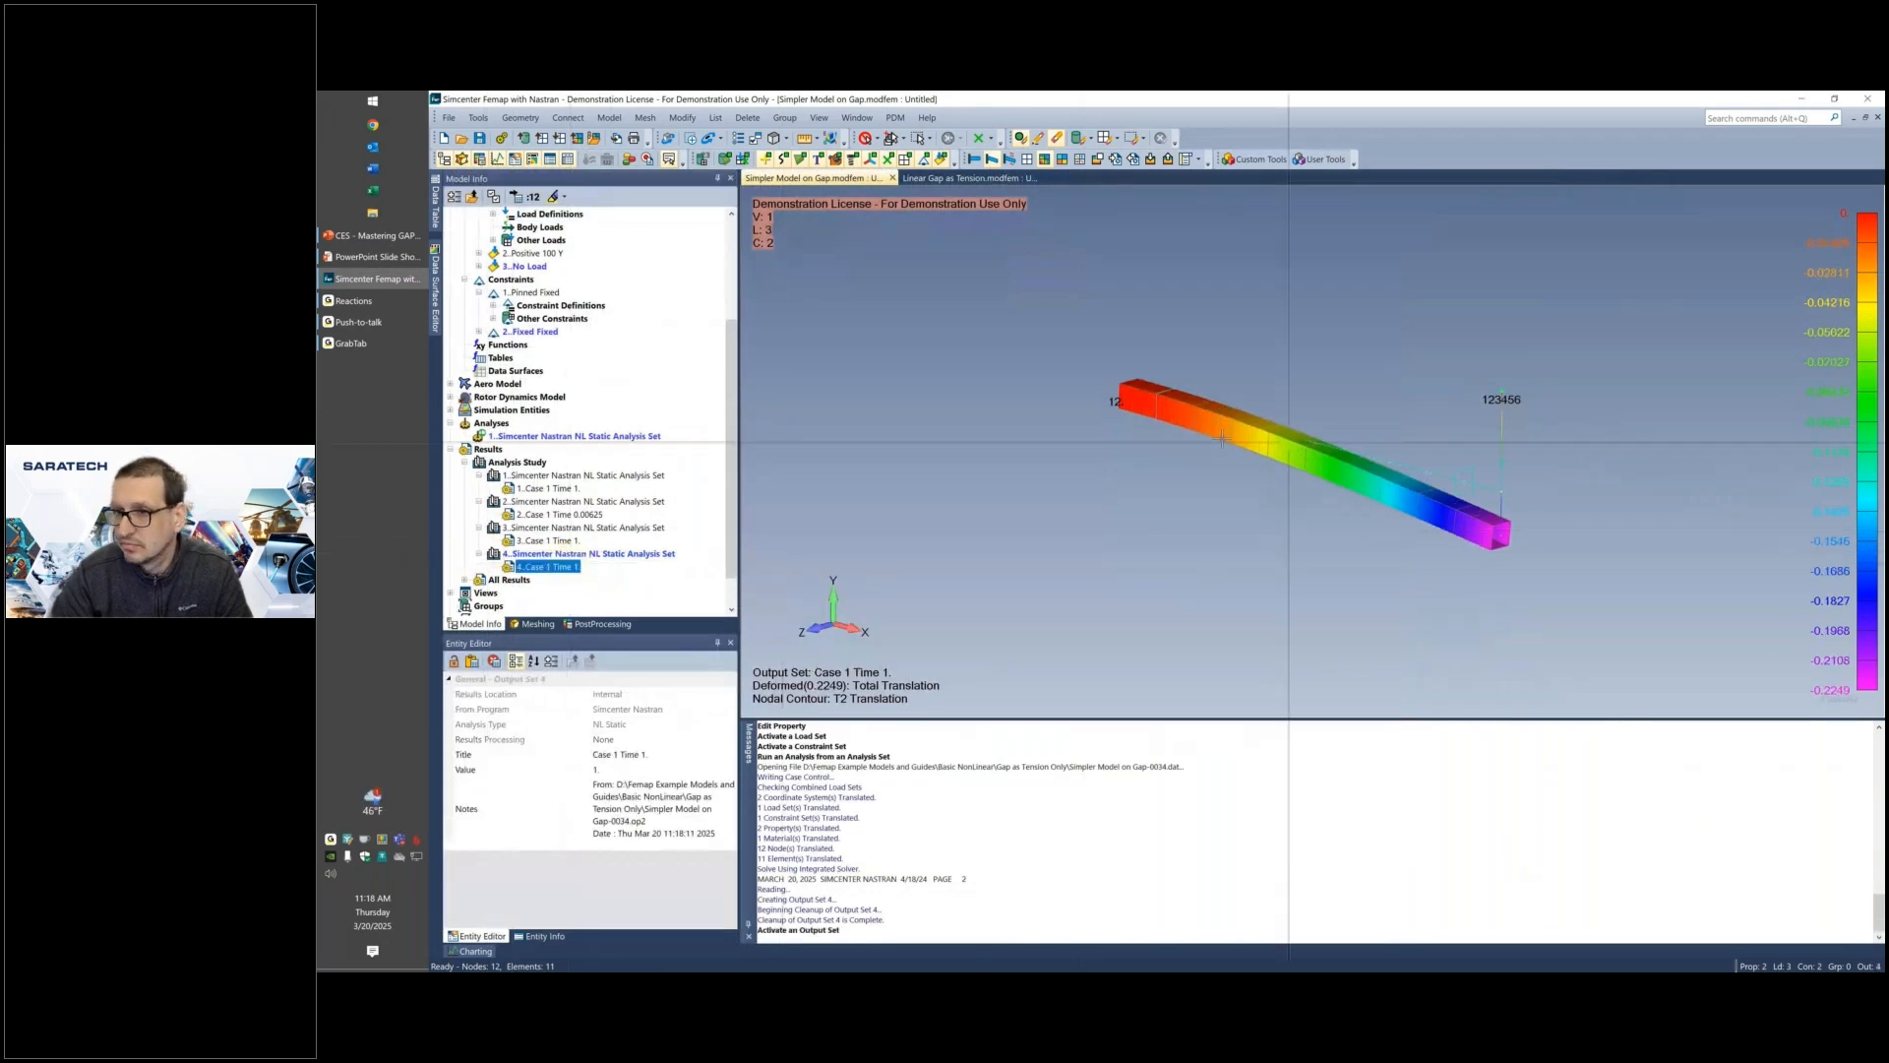
middle_click_drag(1269, 413, 1334, 362)
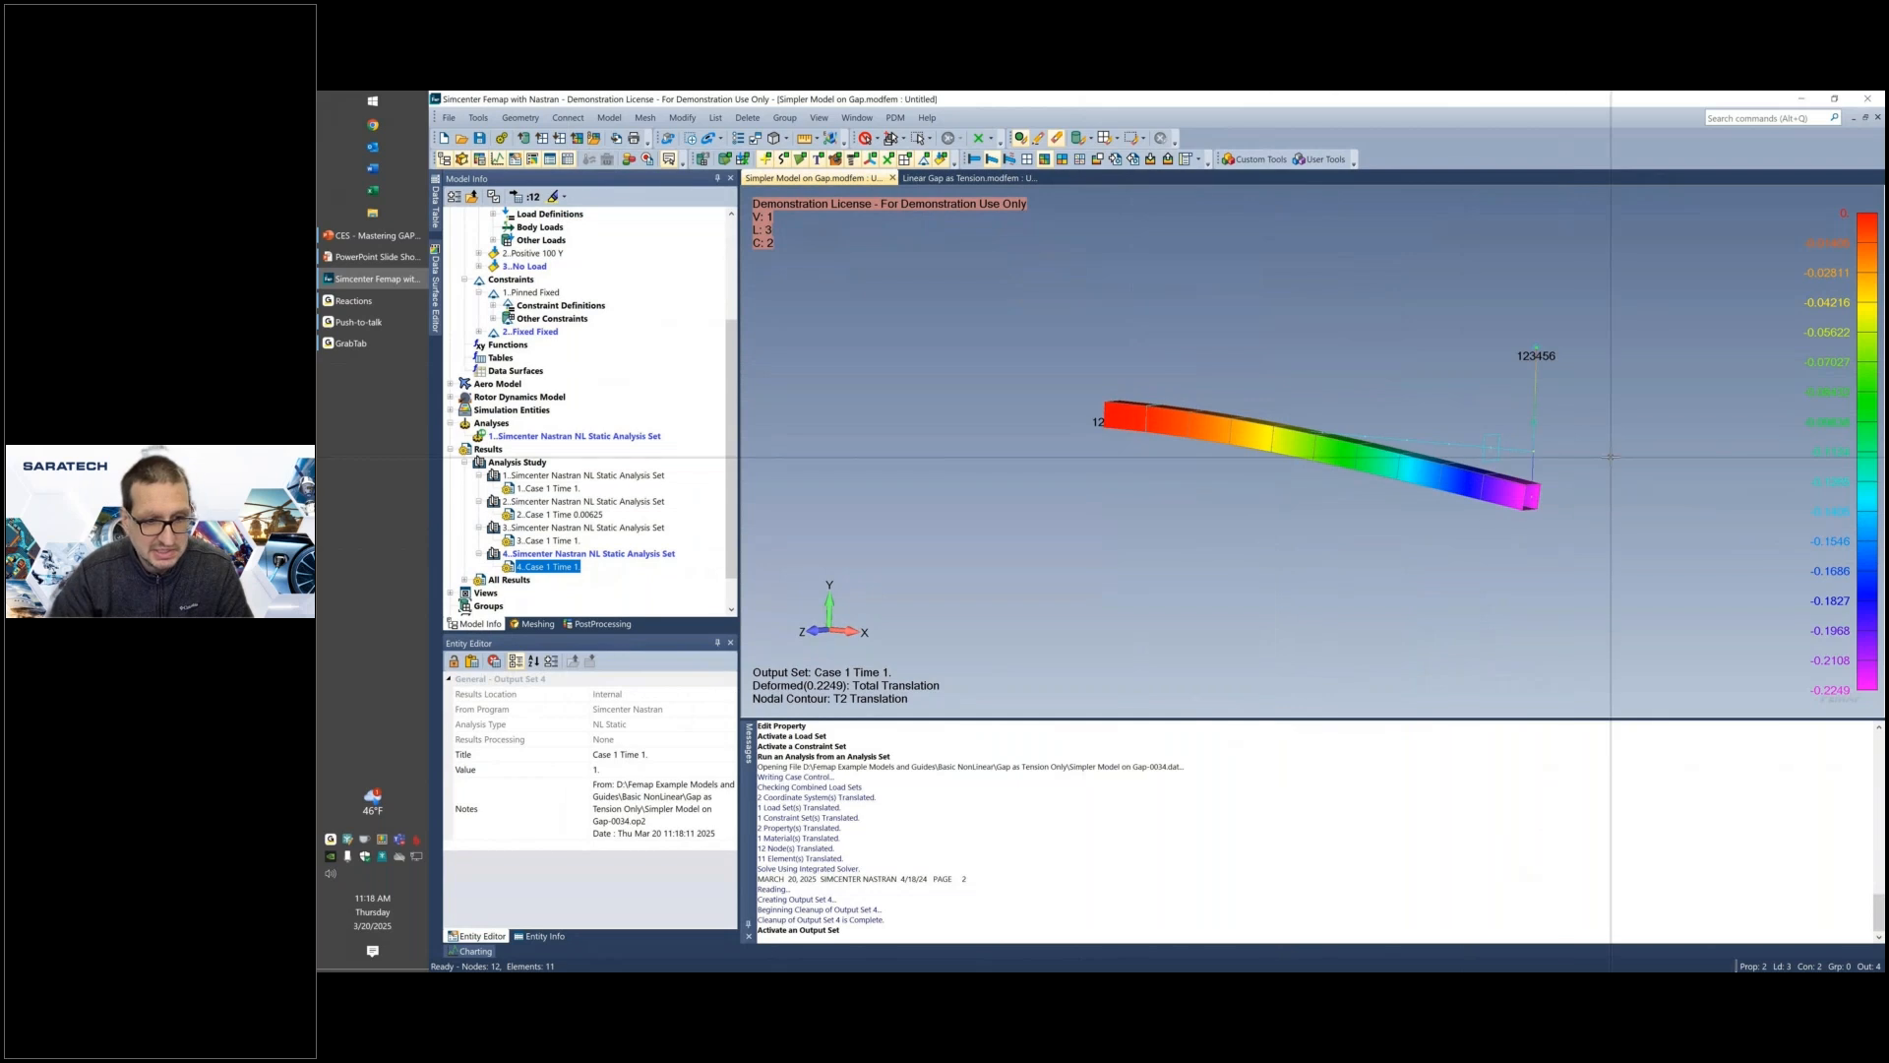
middle_click_drag(1611, 464, 1600, 489)
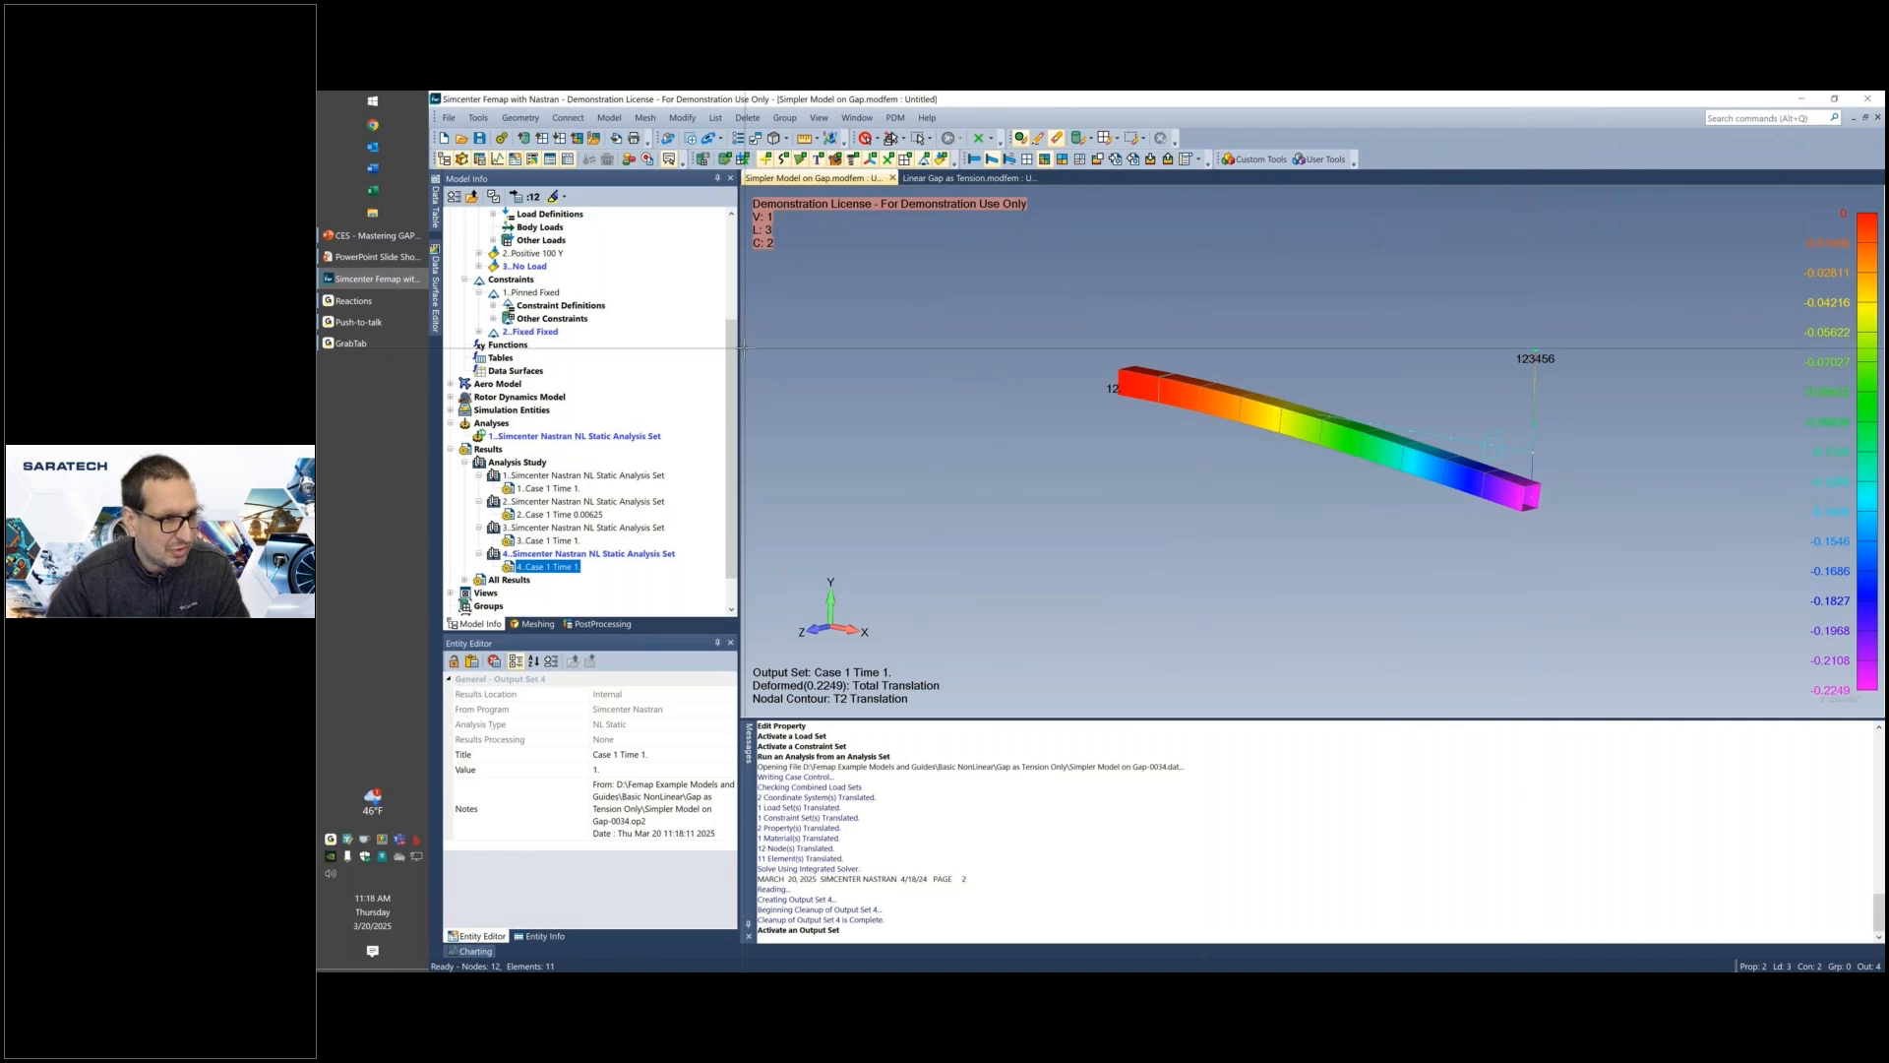
Edit the GAP property to set its compression stiffness to 0 and its tension stiffness to 1000.
left_click_drag(733, 356, 738, 232)
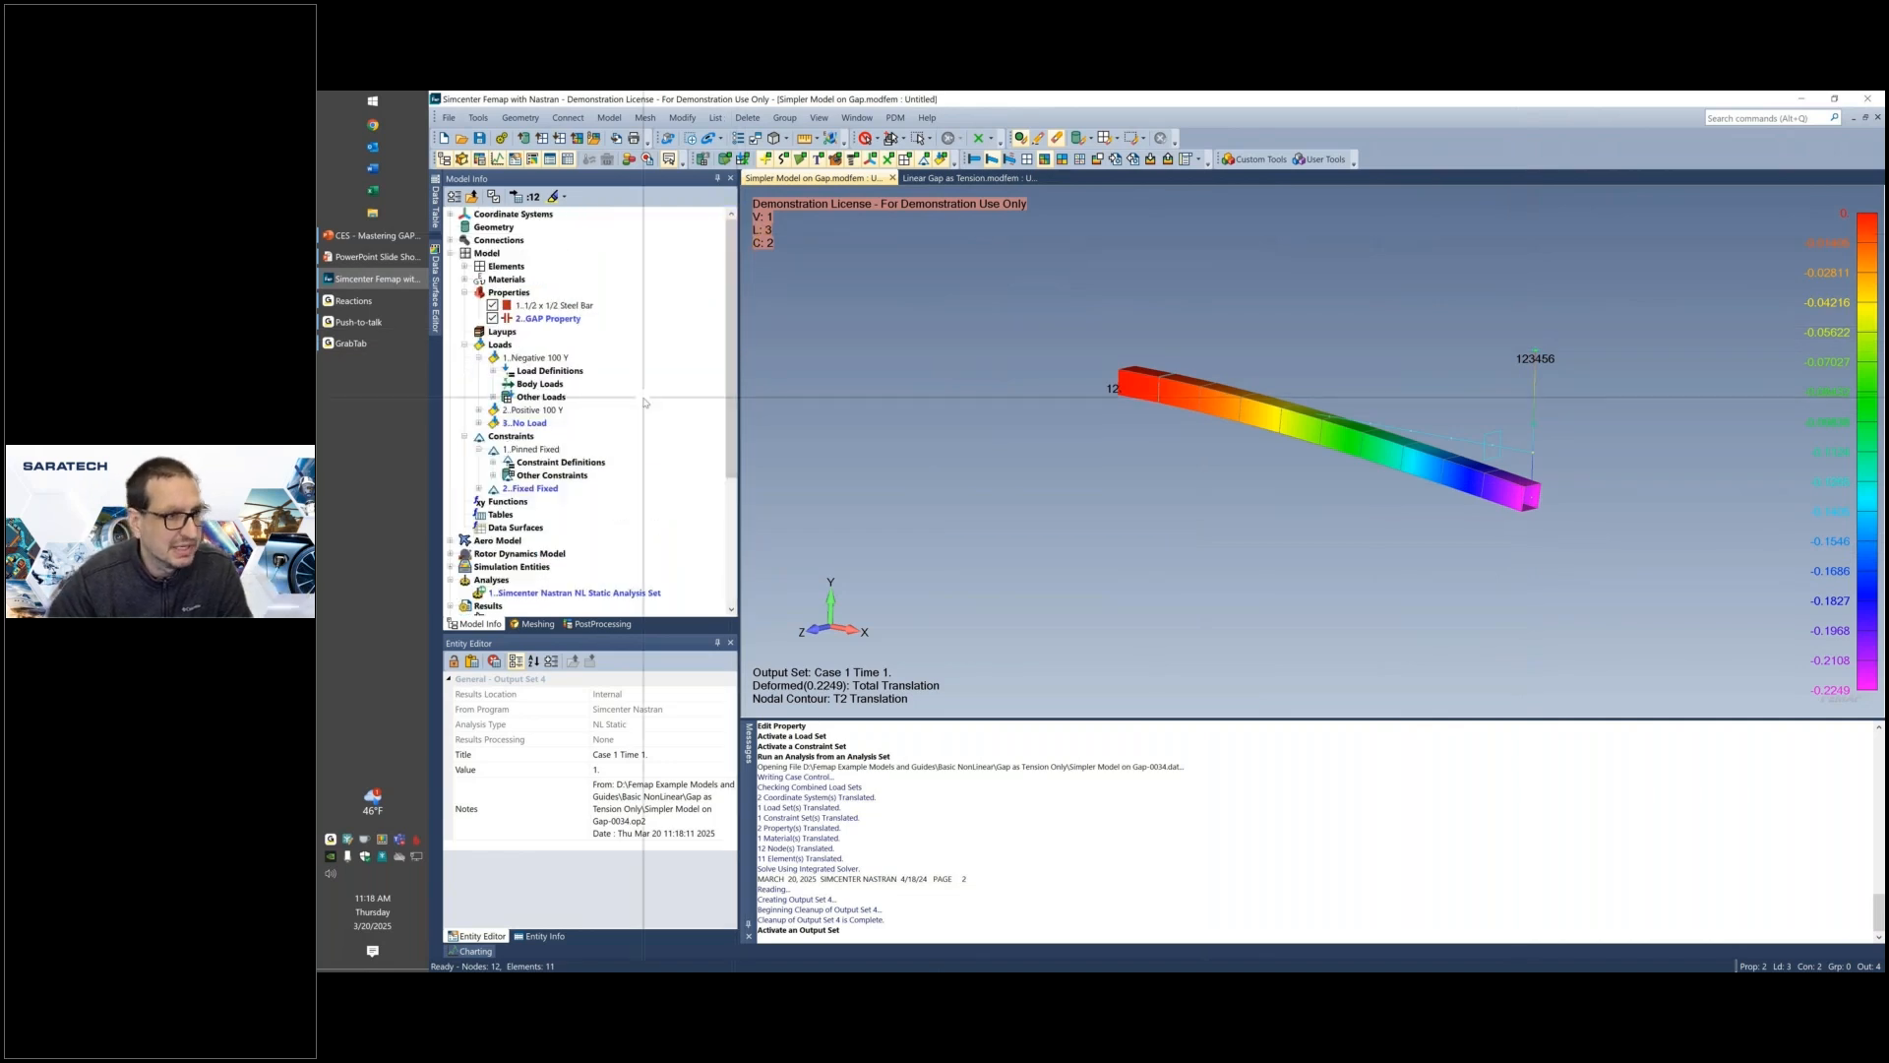
left_click(547, 318)
right_click(547, 319)
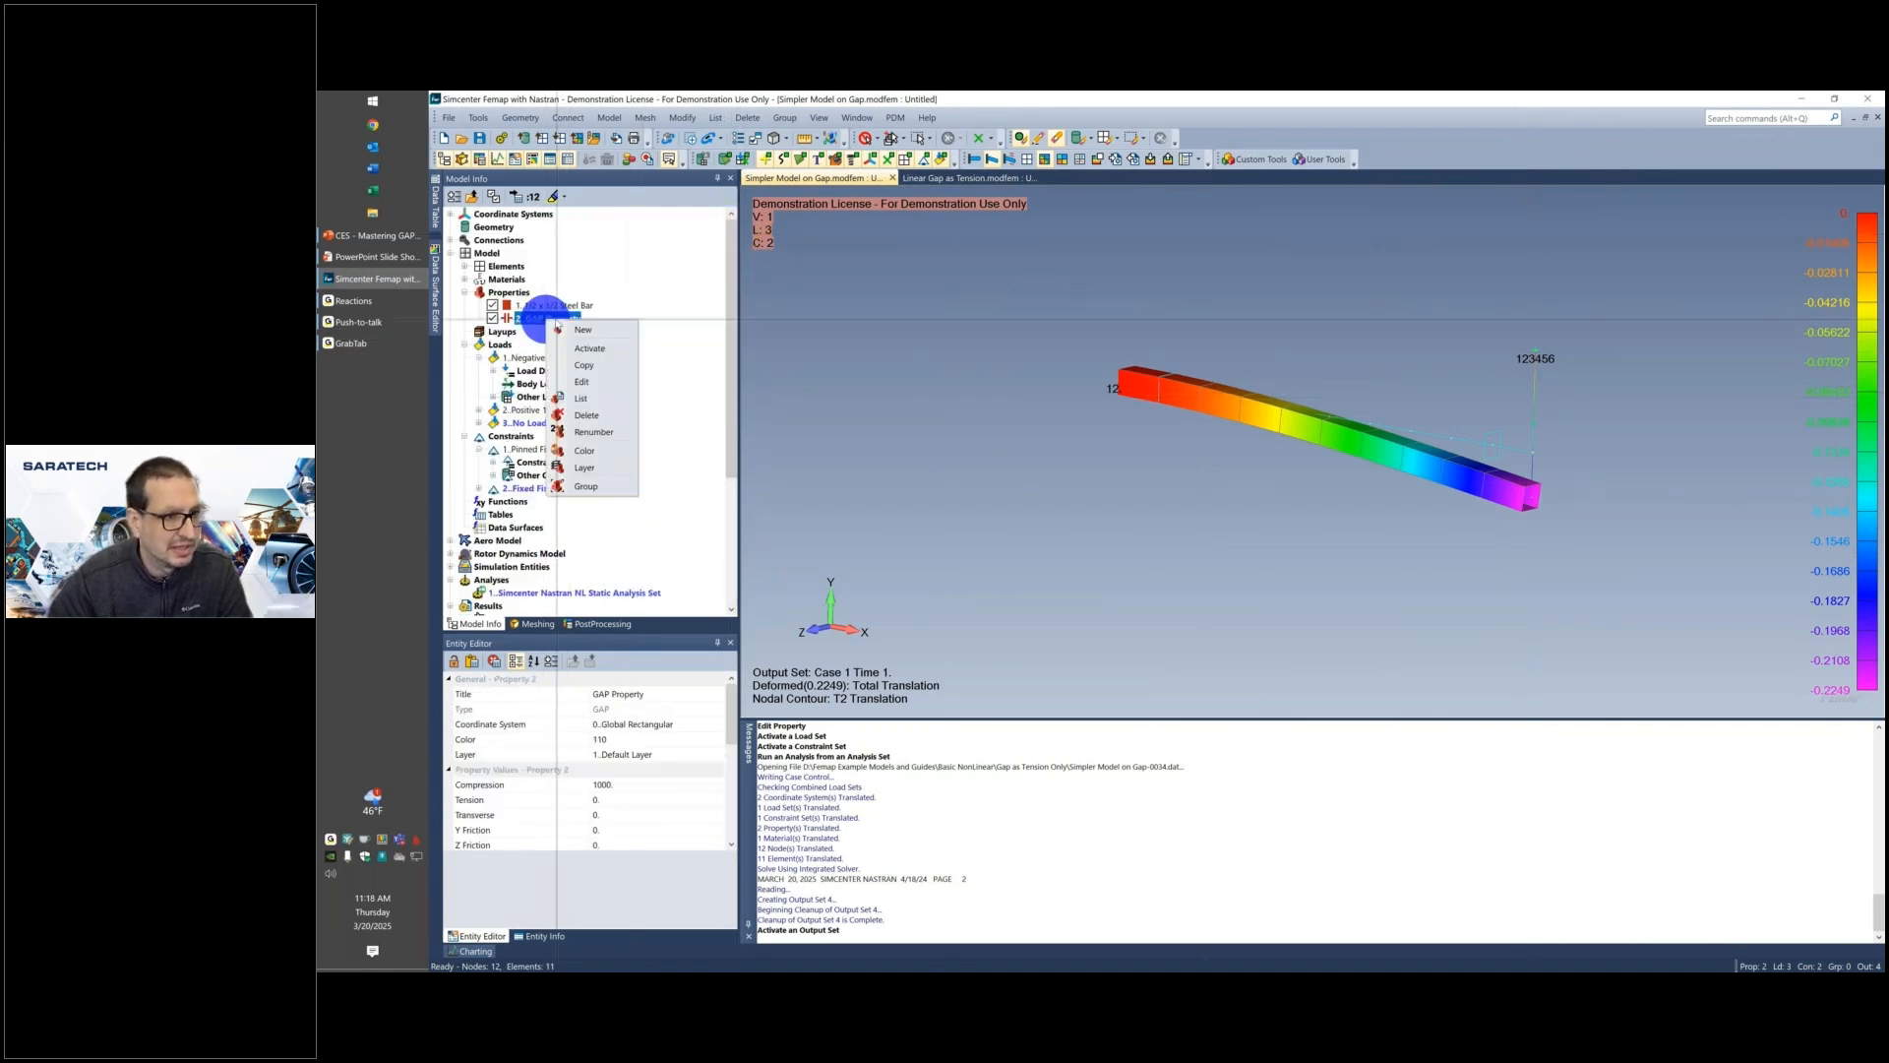
left_click(582, 381)
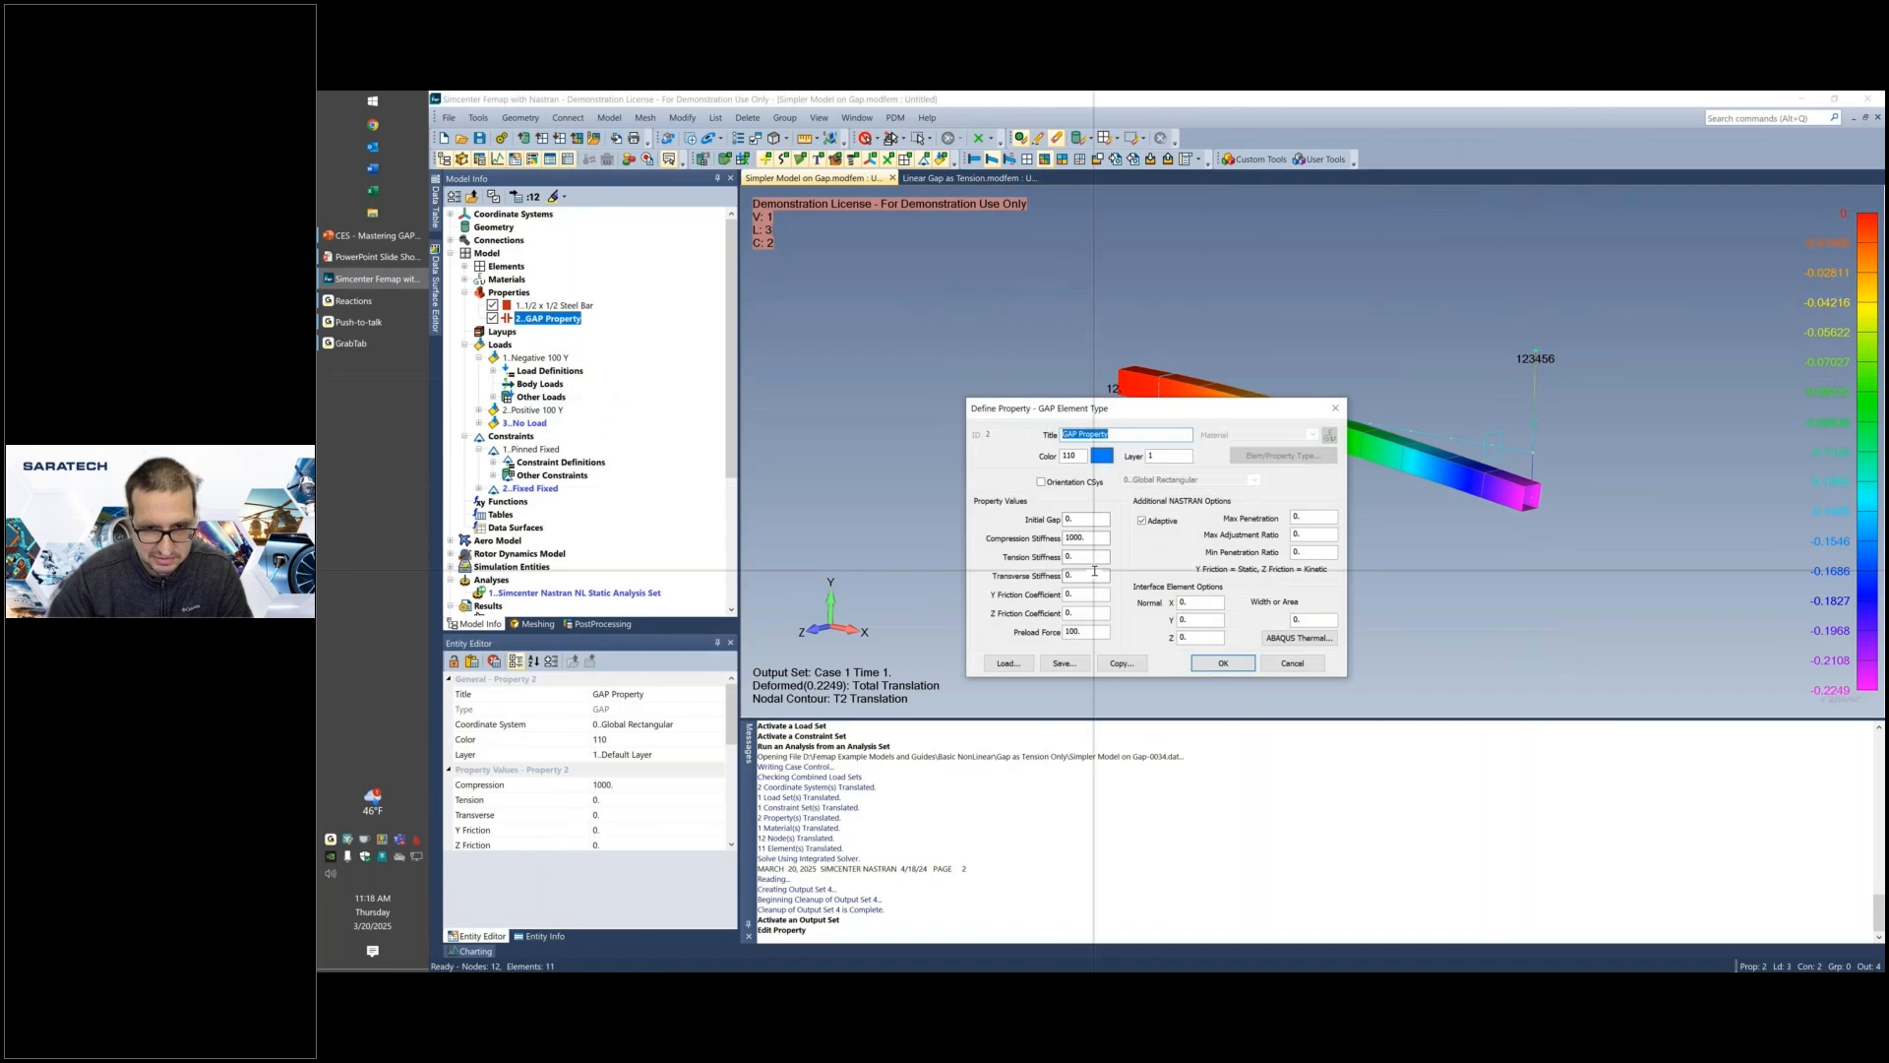
left_click_drag(1101, 543, 932, 523)
type("0")
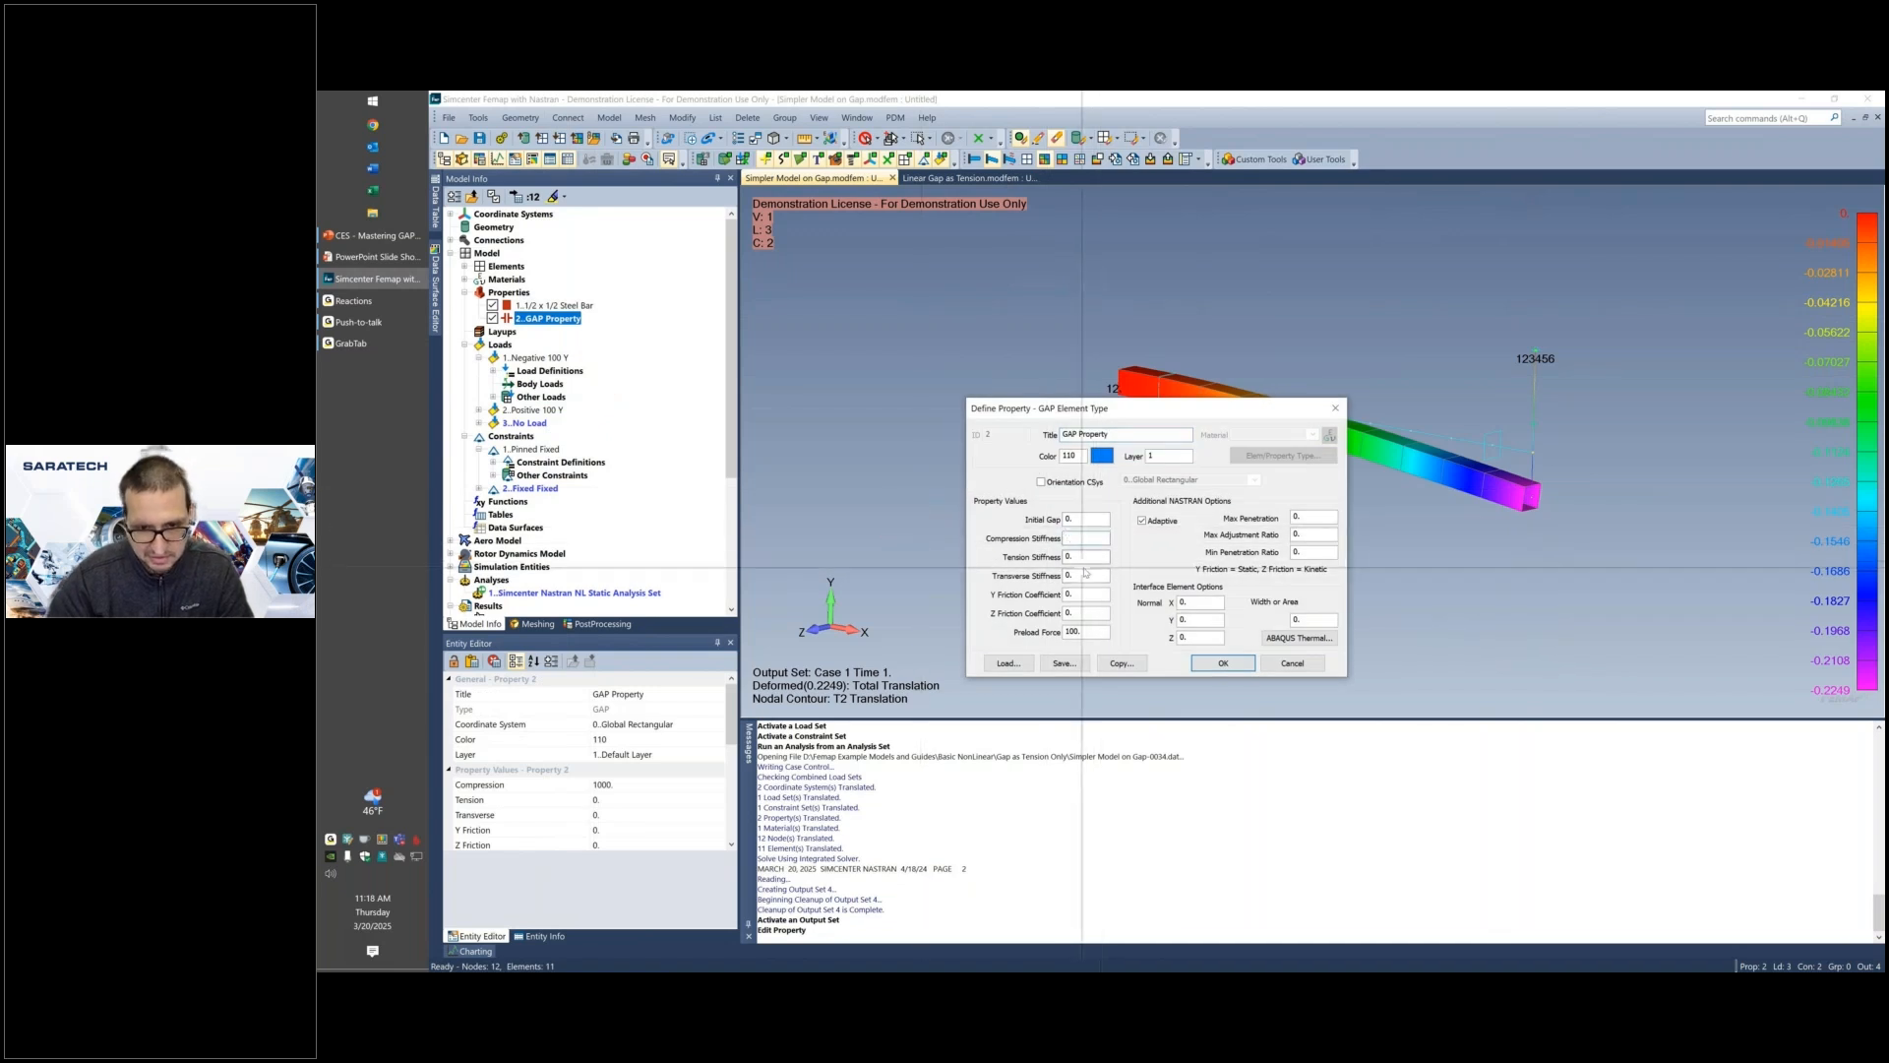
left_click(1076, 554)
type("1000")
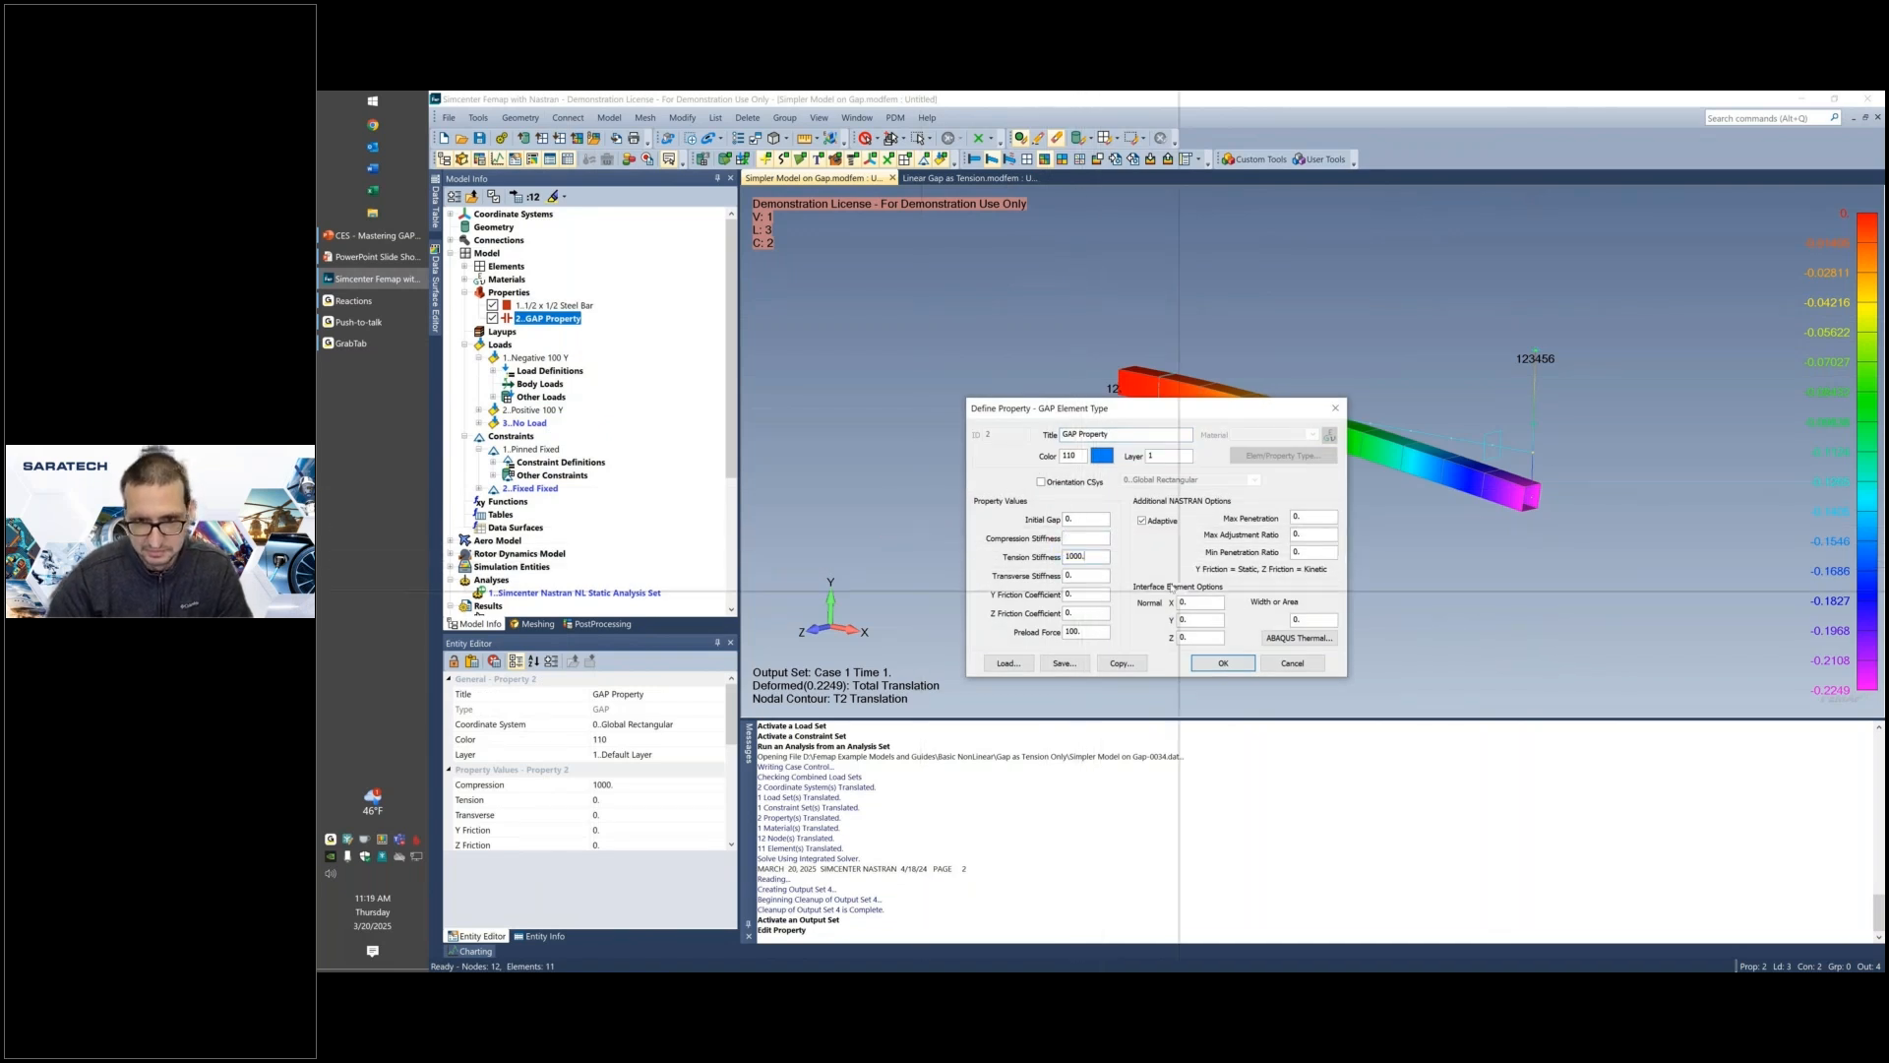
left_click(1223, 663)
Rerun the nonlinear static analysis set with the tension-stiff GAP property and close the analysis monitor.
scroll(610, 531, "down", 2)
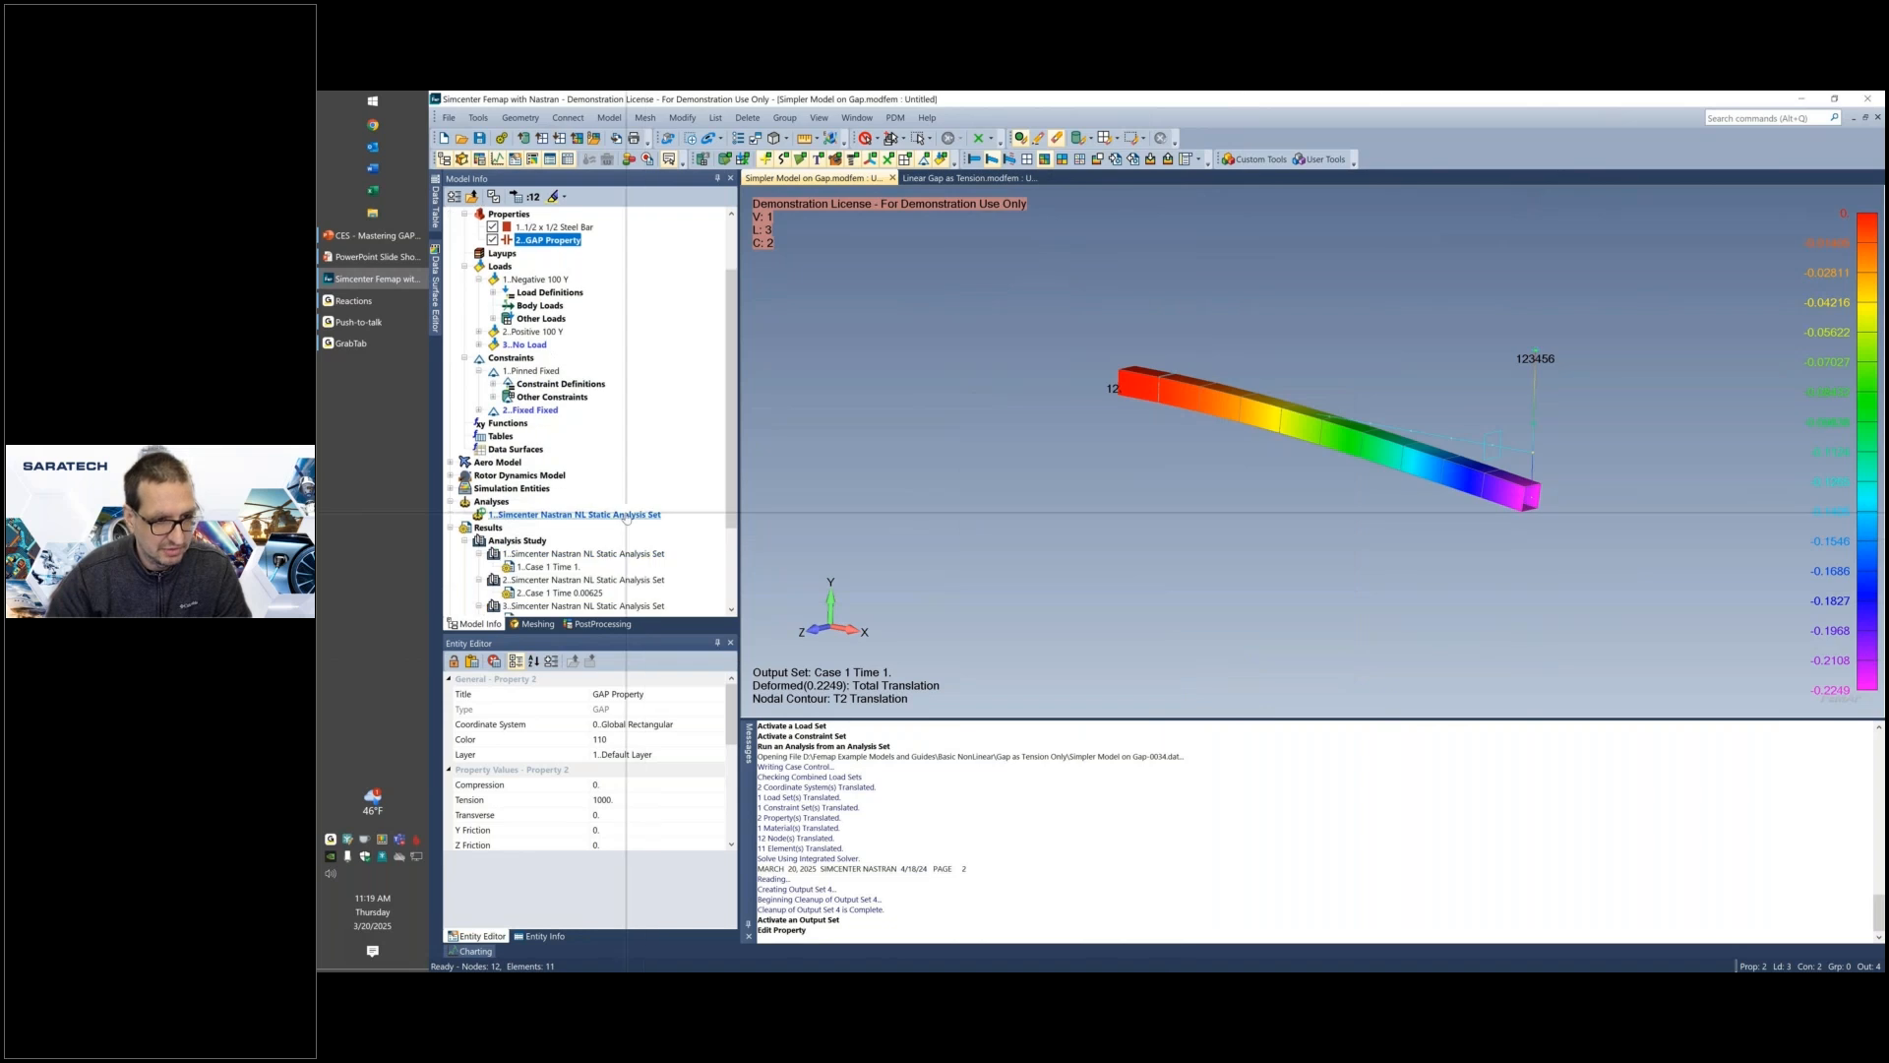
right_click(630, 515)
left_click(673, 643)
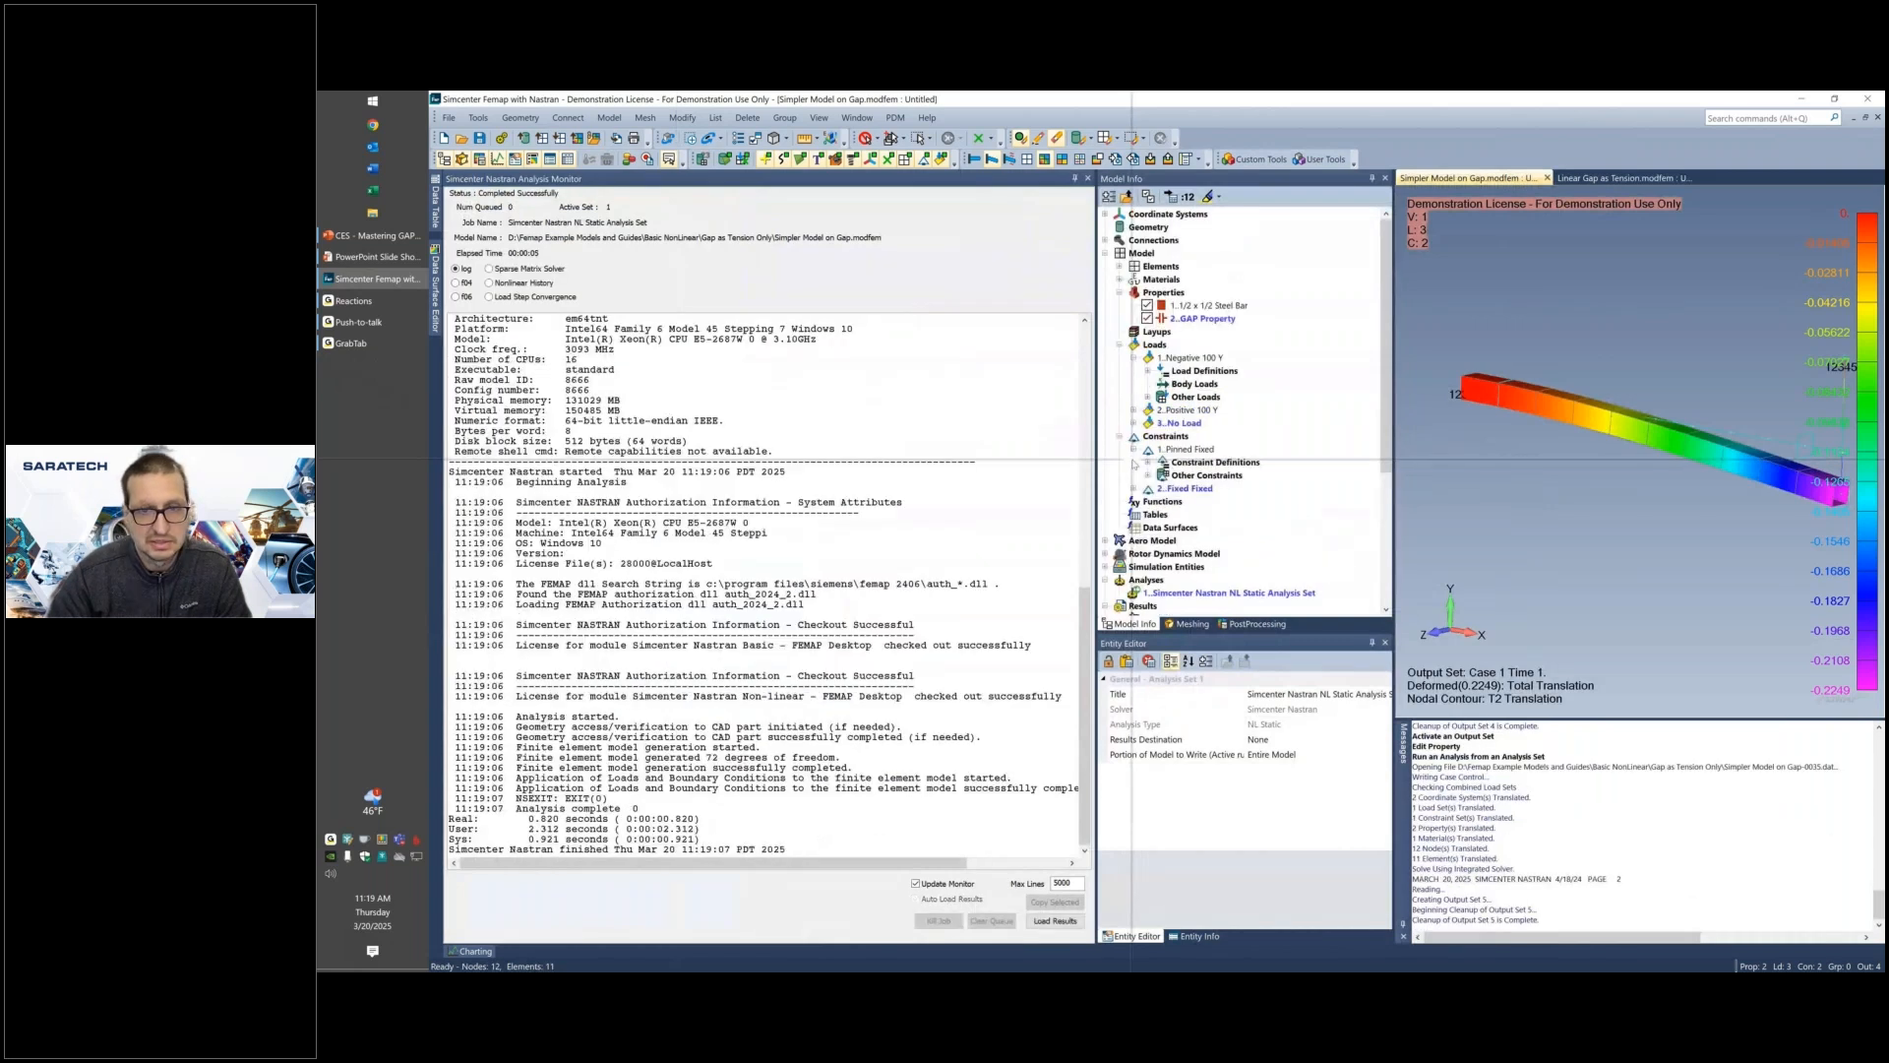
left_click(1087, 178)
Activate the Case 1 Time 1 output set of the fifth analysis study.
scroll(492, 557, "down", 5)
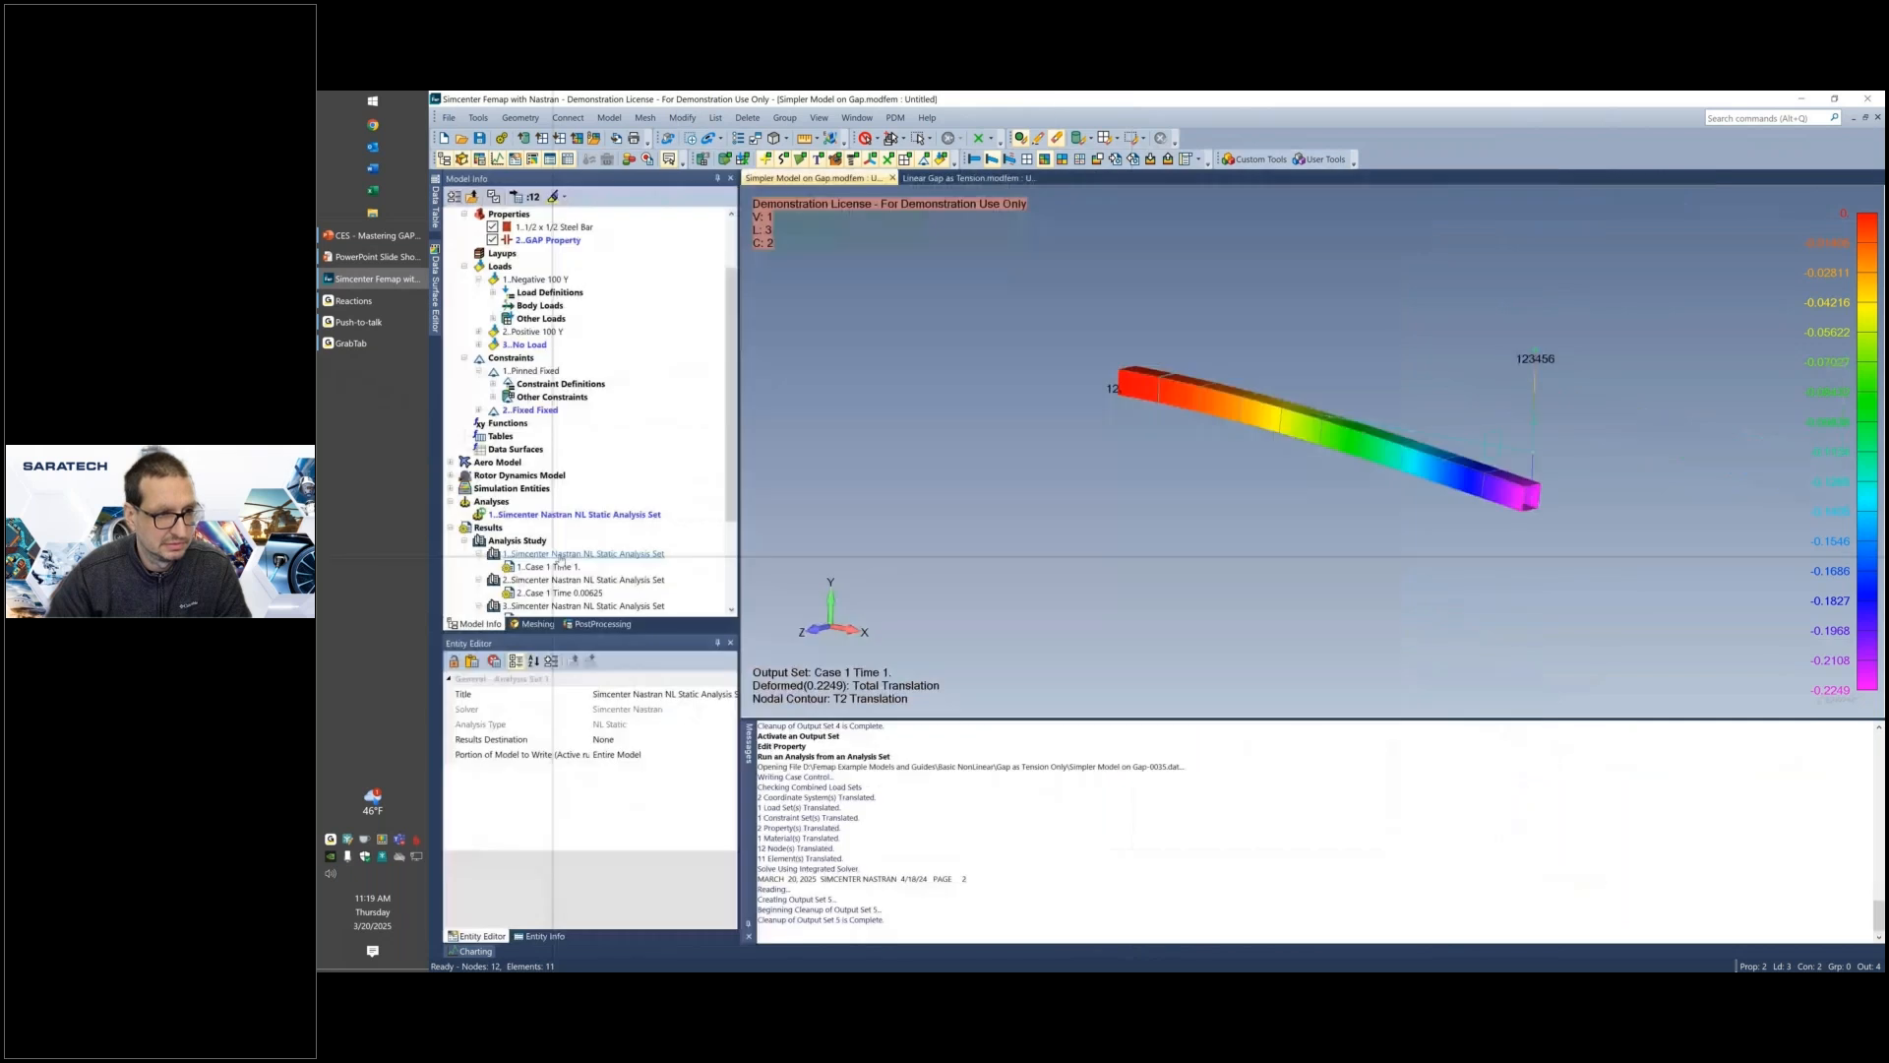
left_click(479, 528)
double_click(548, 540)
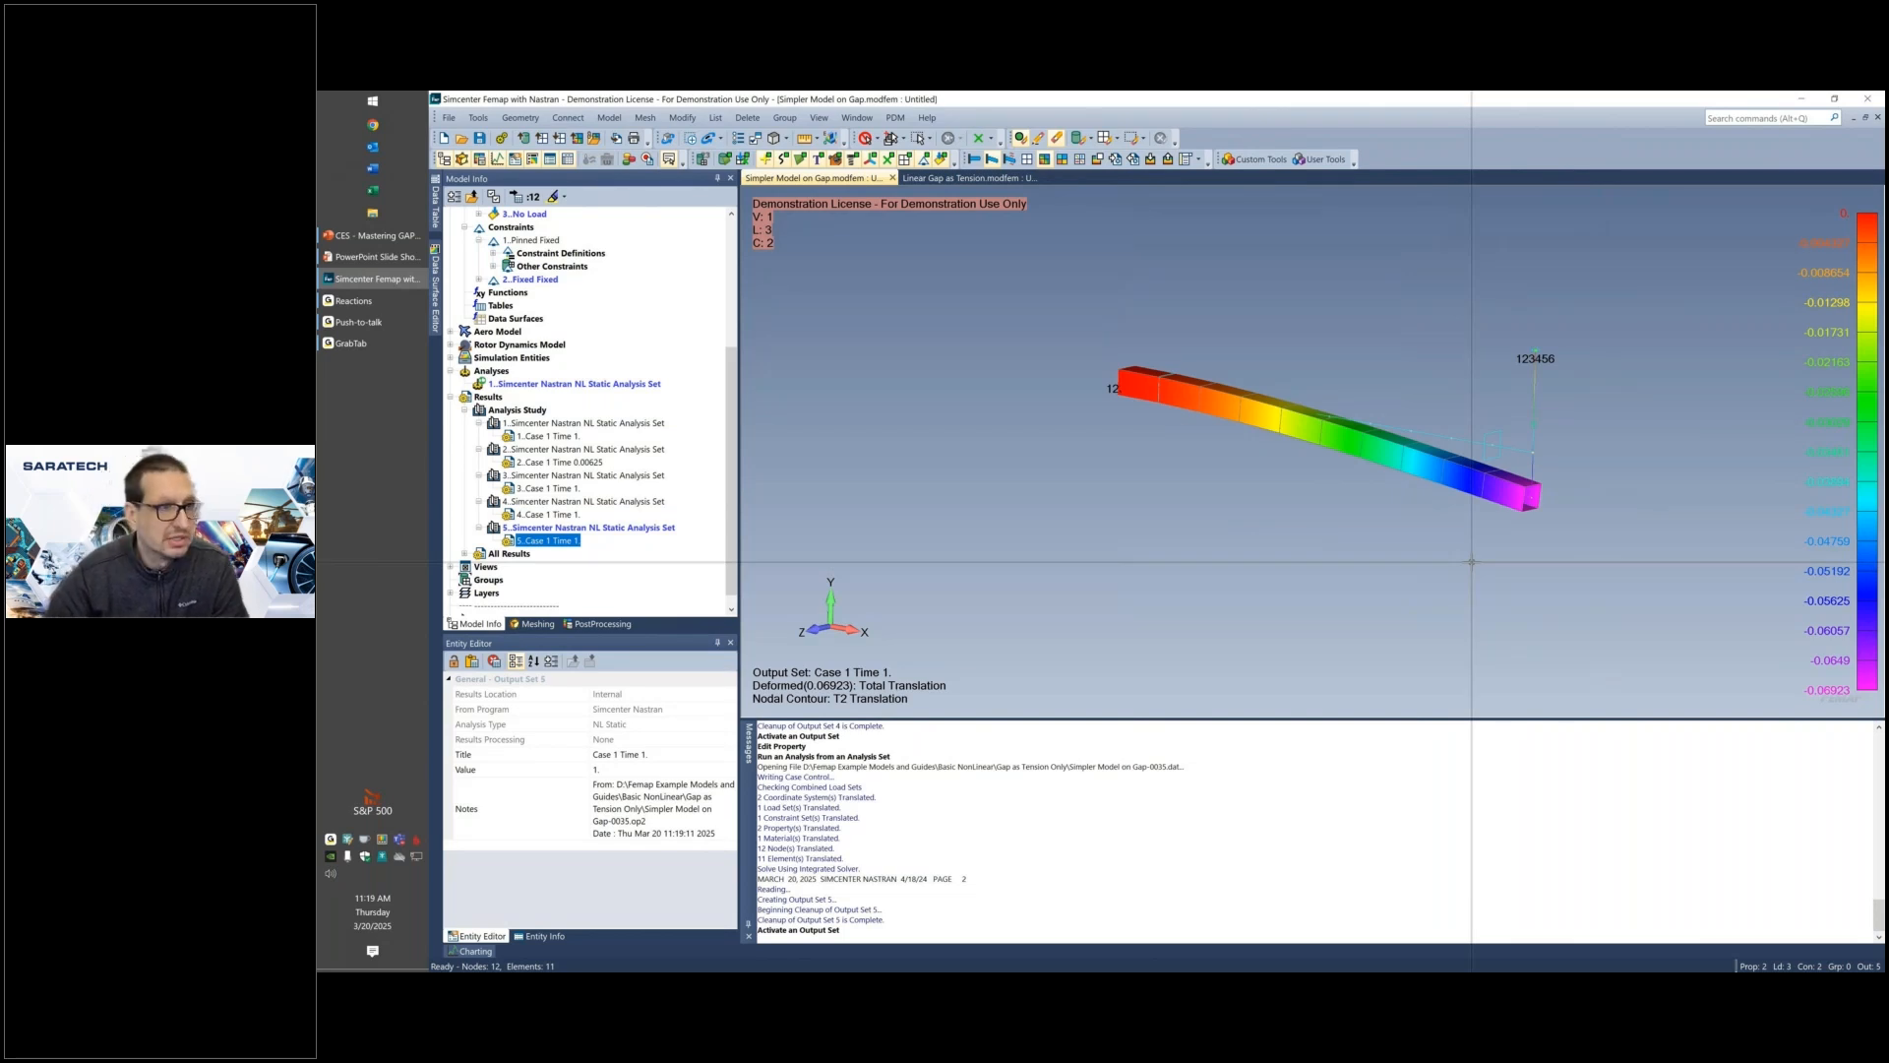
Edit the GAP property to set its preload force to -100.
scroll(614, 379, "up", 5)
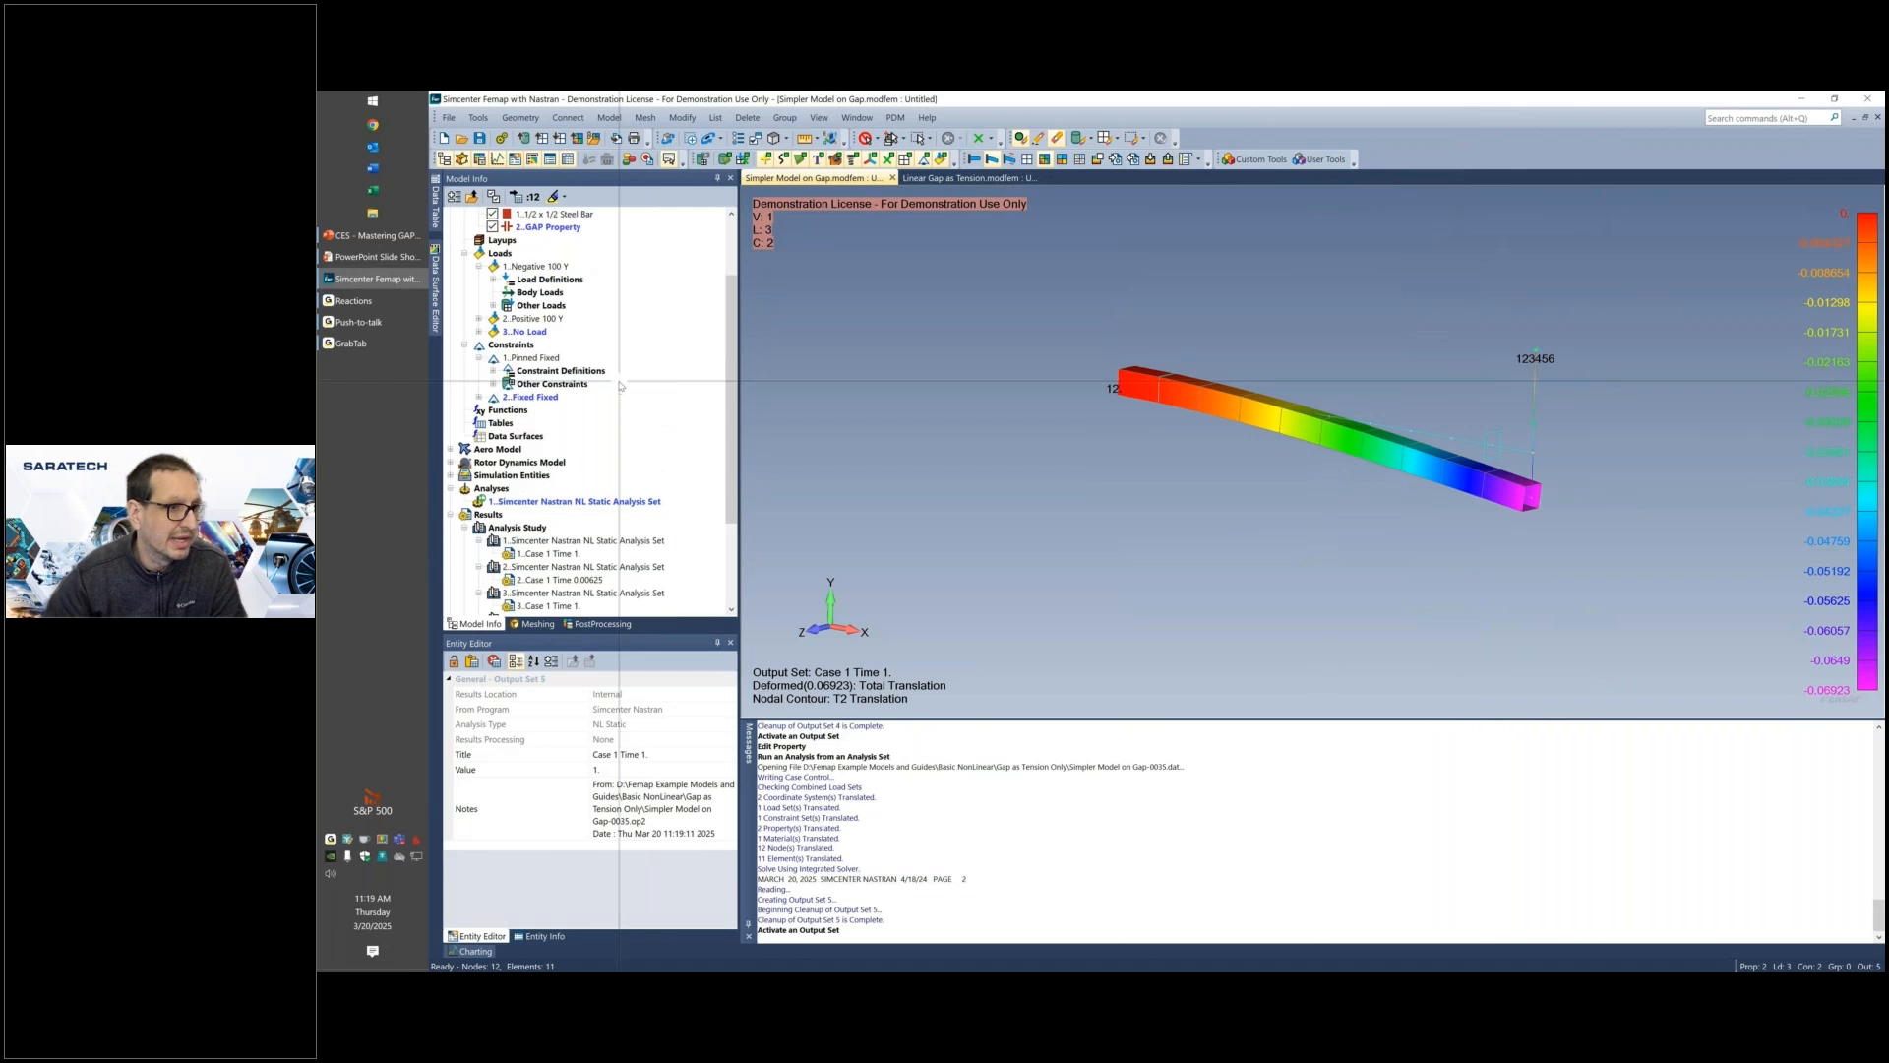
left_click(548, 318)
right_click(548, 318)
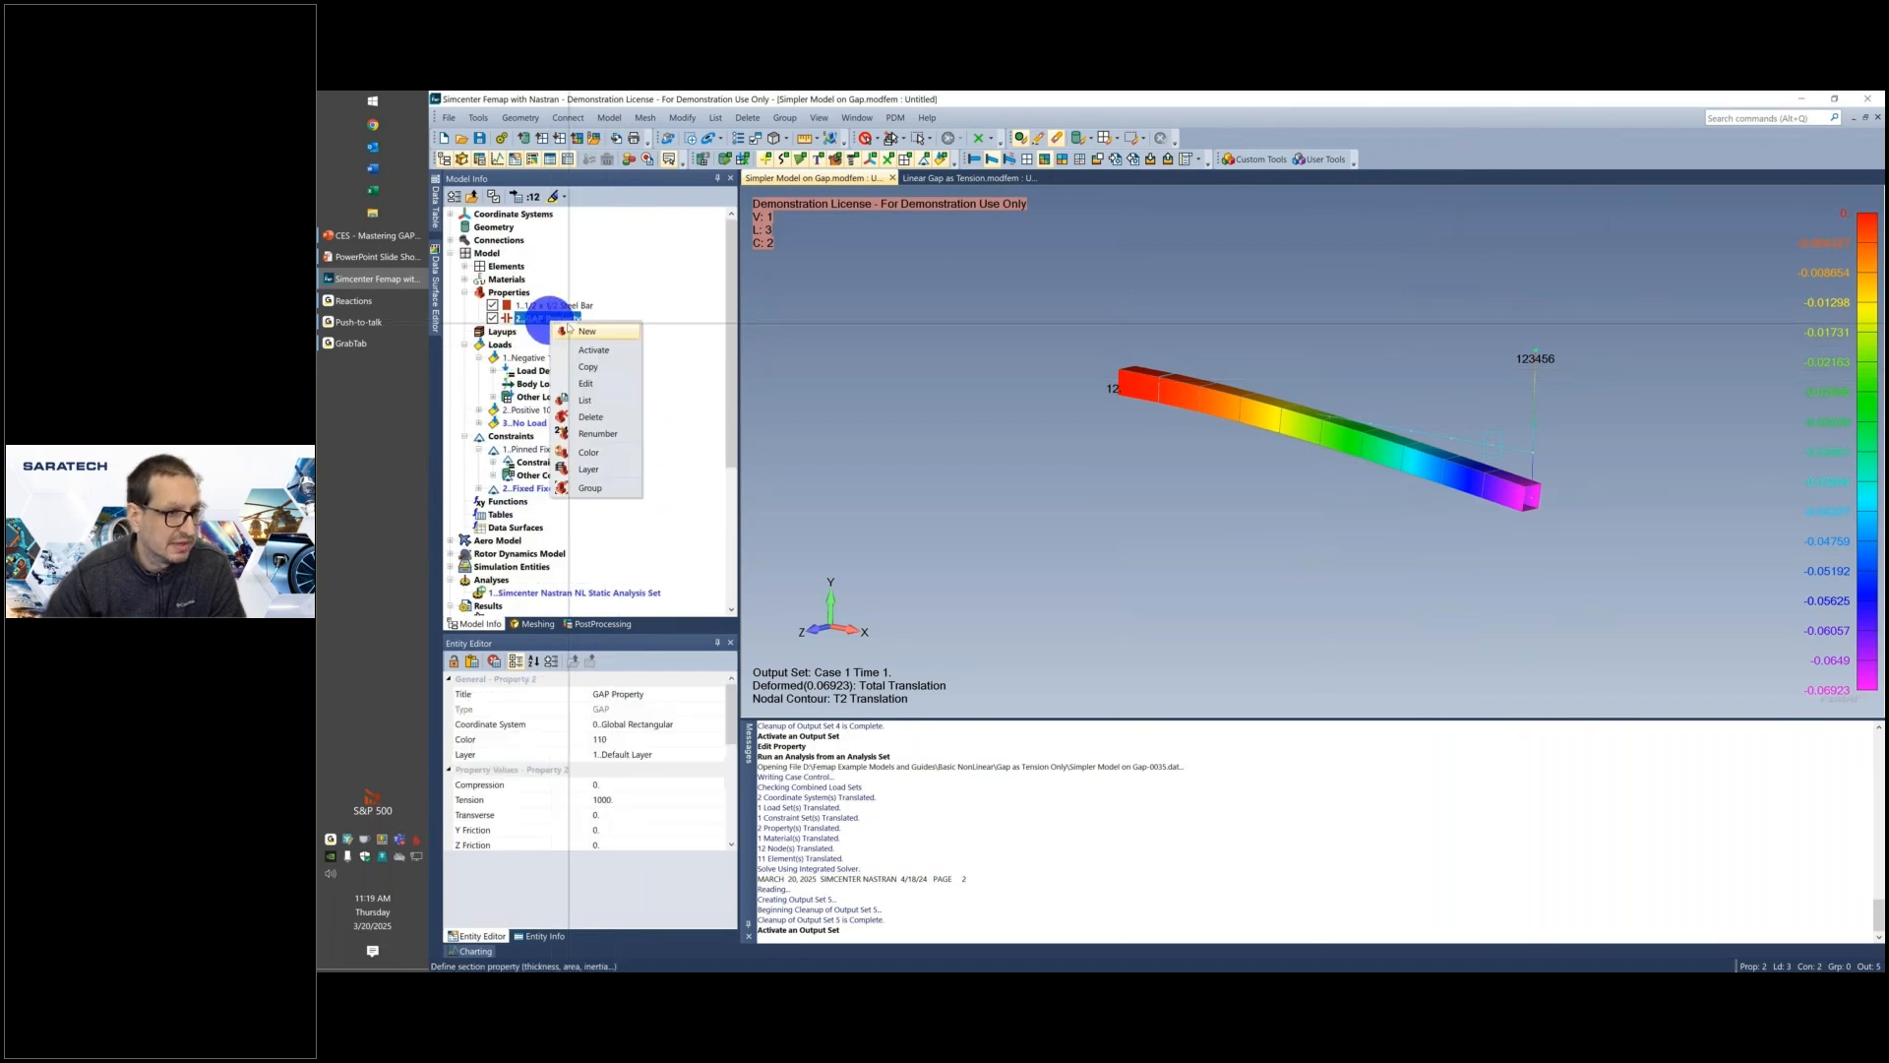
left_click(595, 383)
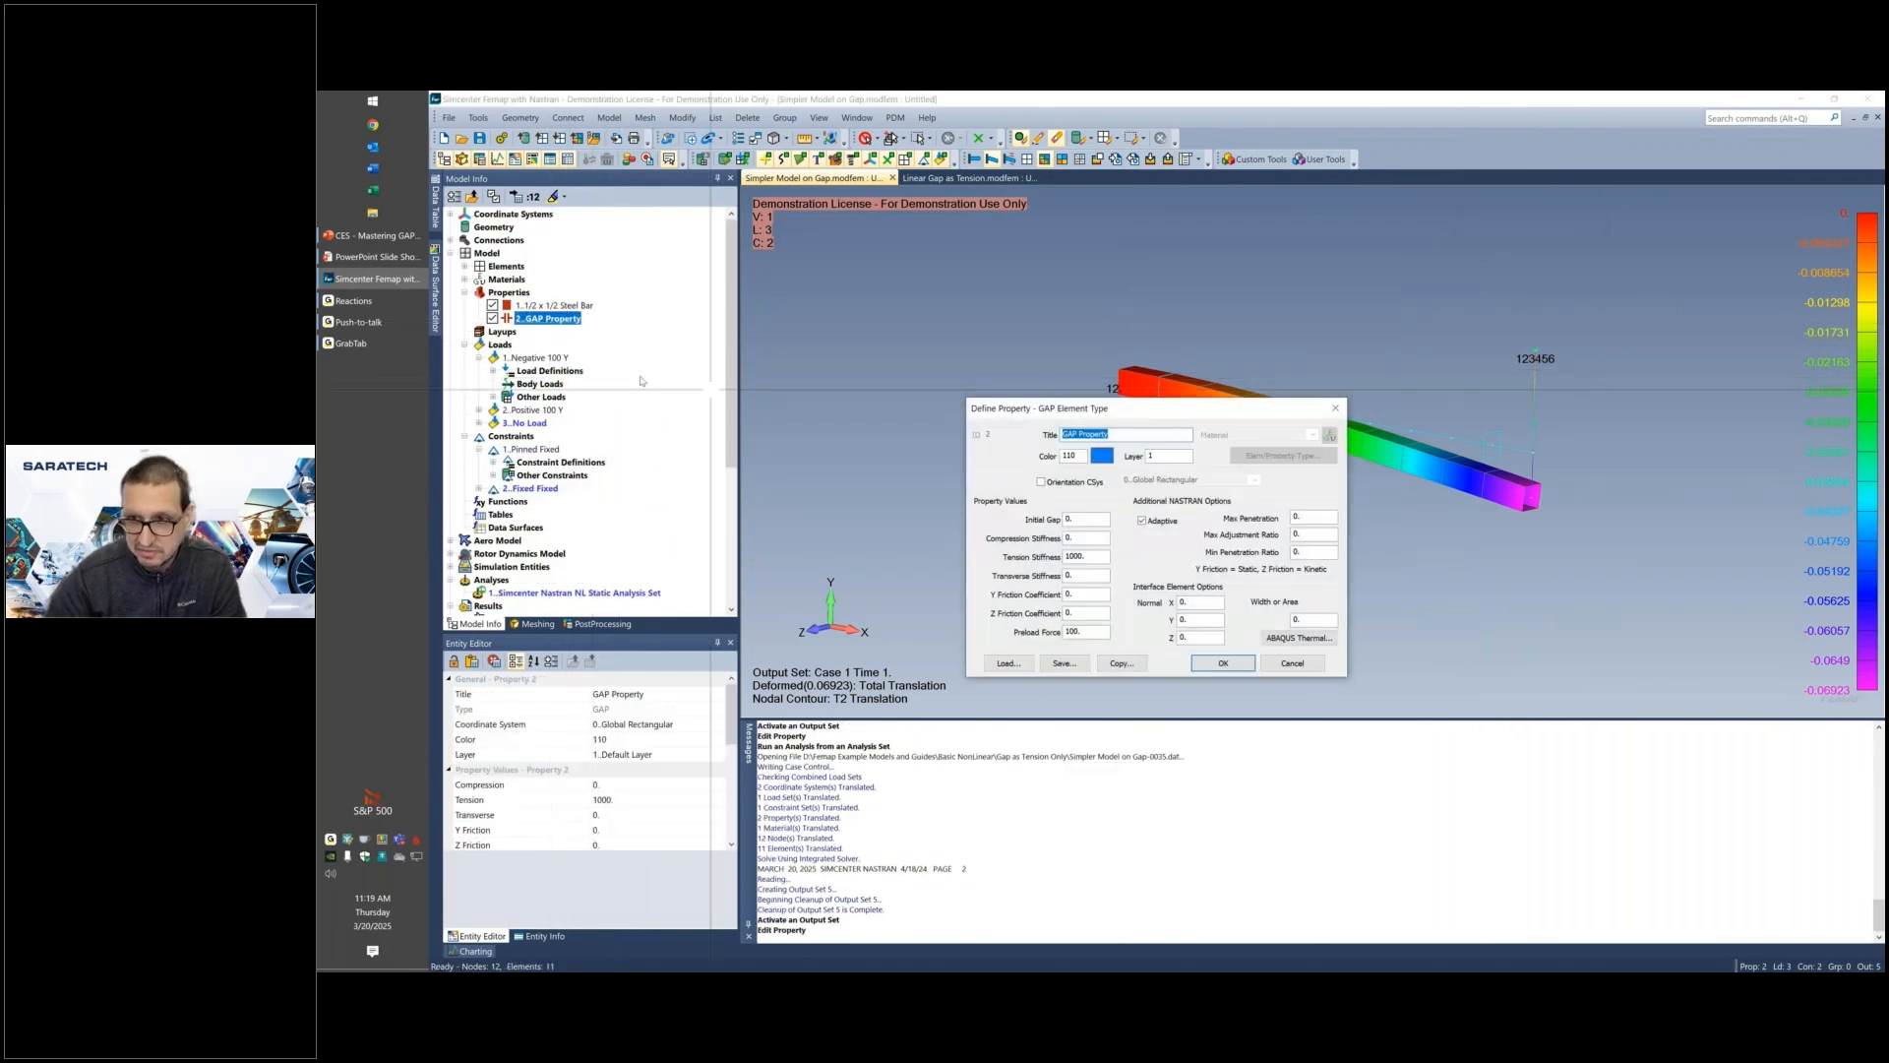
left_click(1064, 635)
type("-100.")
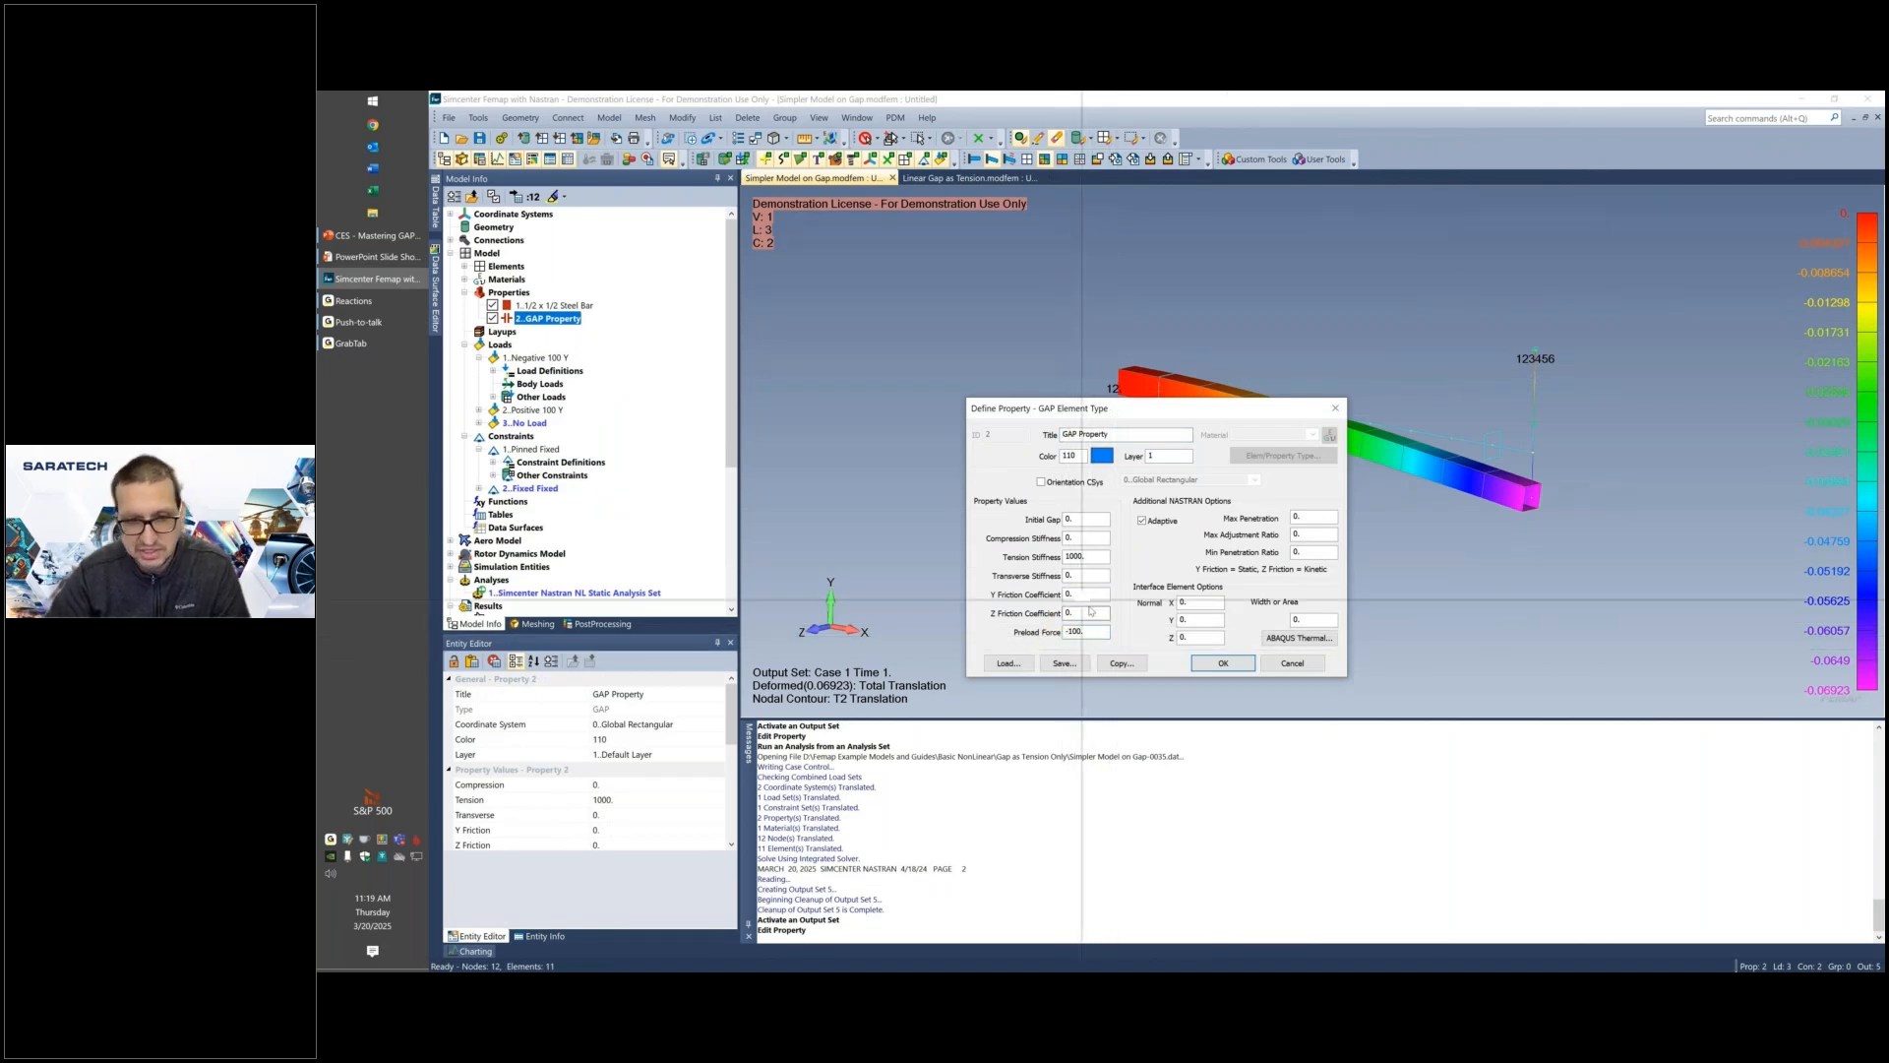
left_click(1224, 664)
Try to run the nonlinear static analysis set with the negative GAP preload force.
scroll(616, 407, "down", 5)
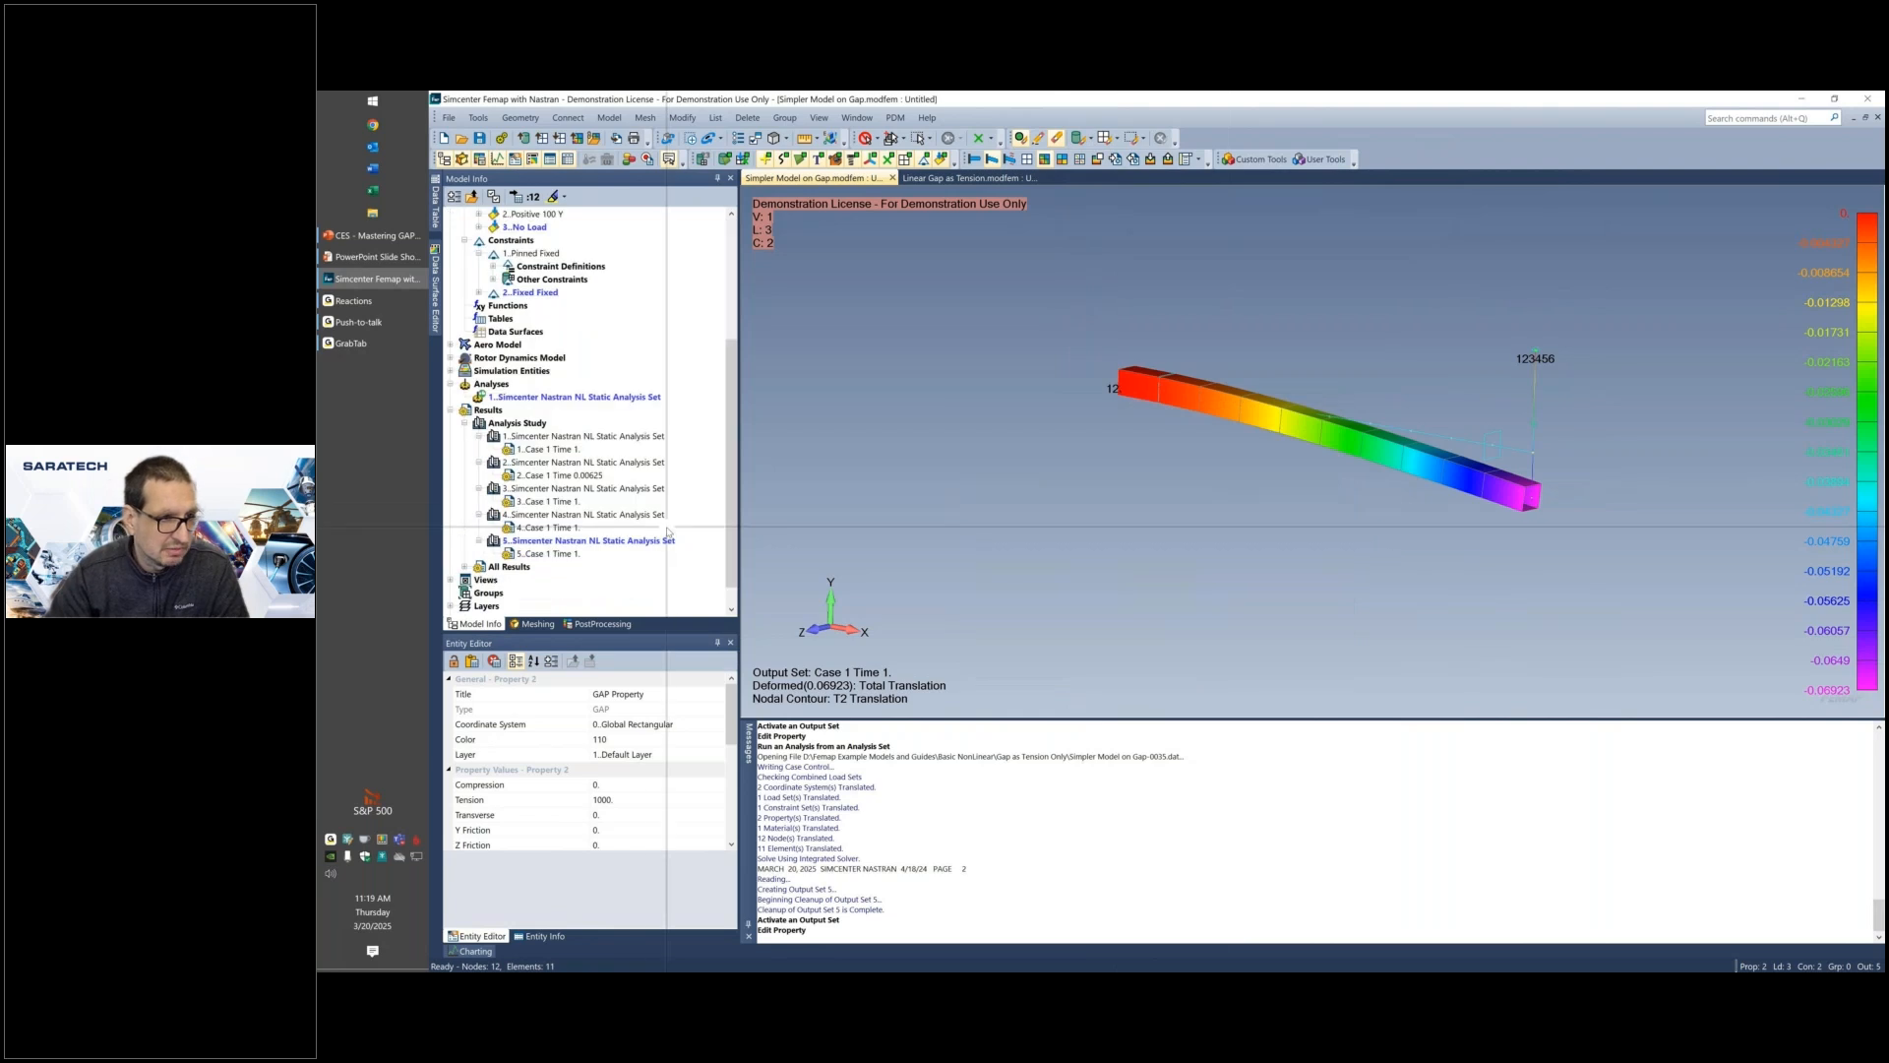
right_click(614, 399)
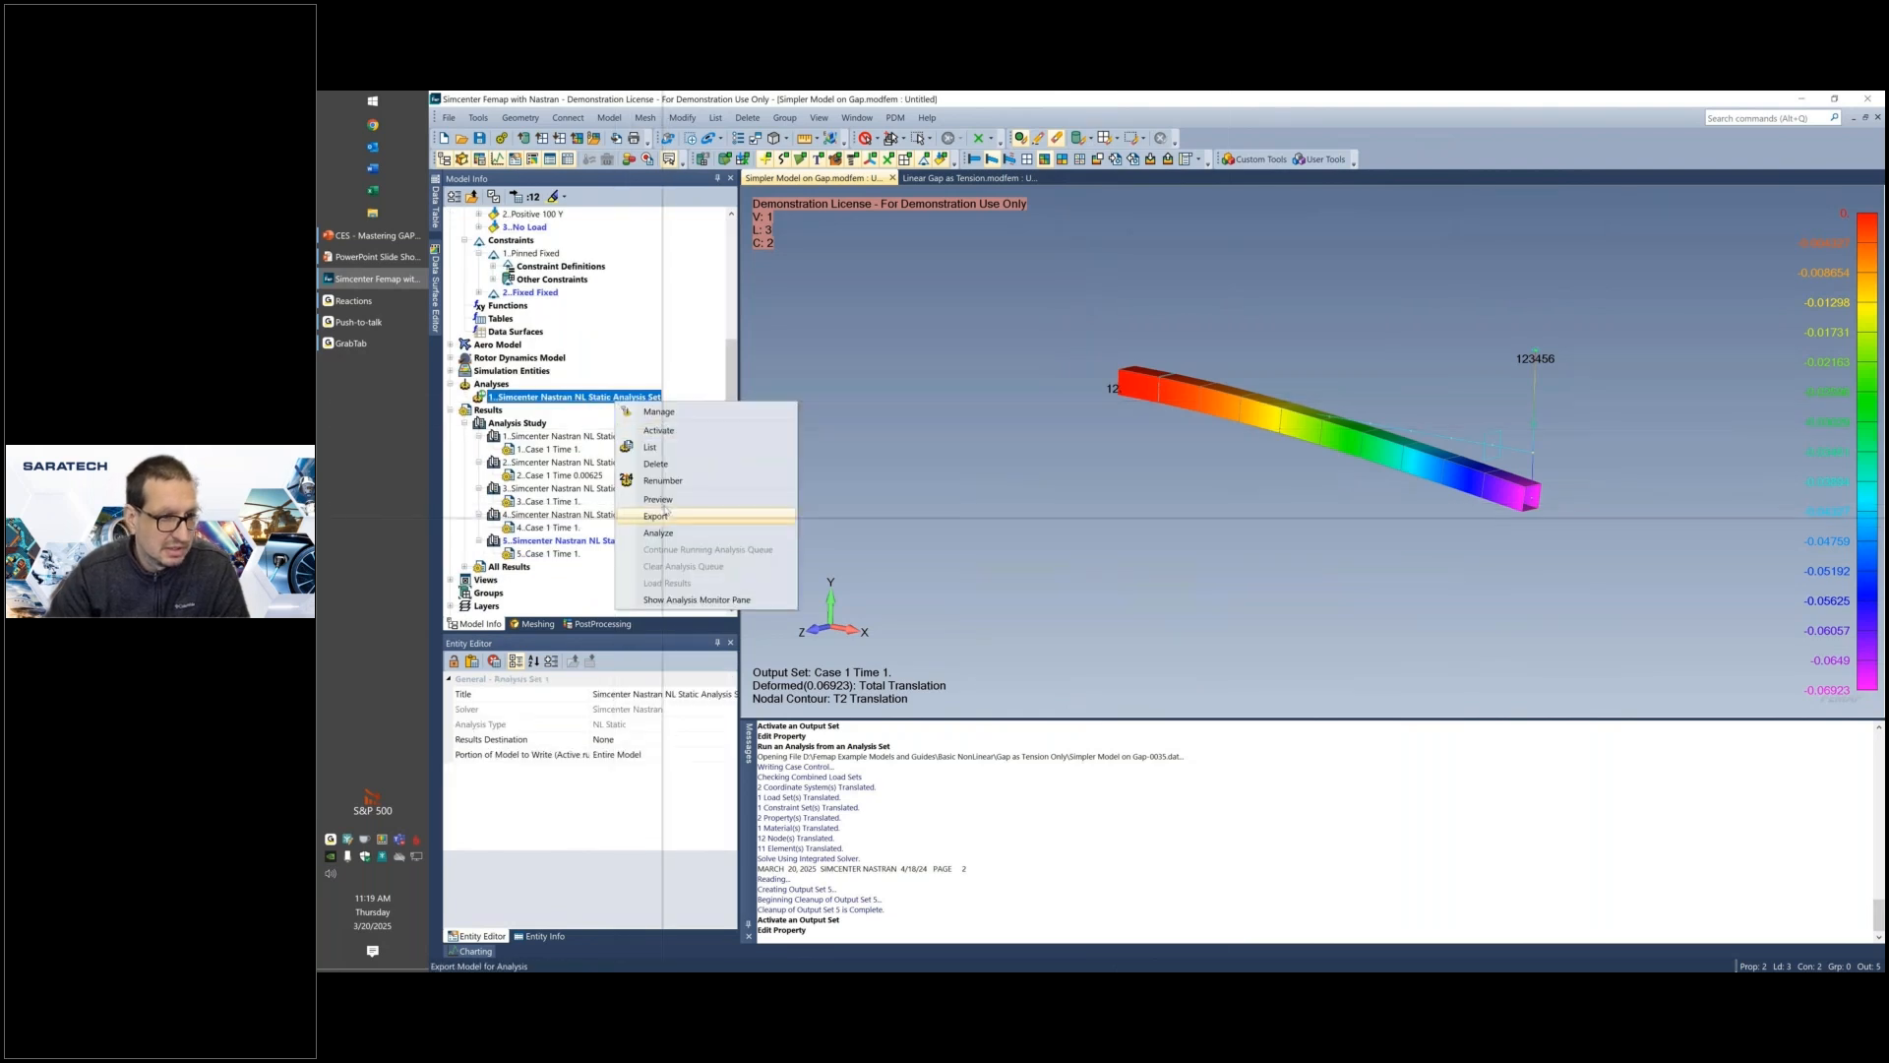
left_click(663, 531)
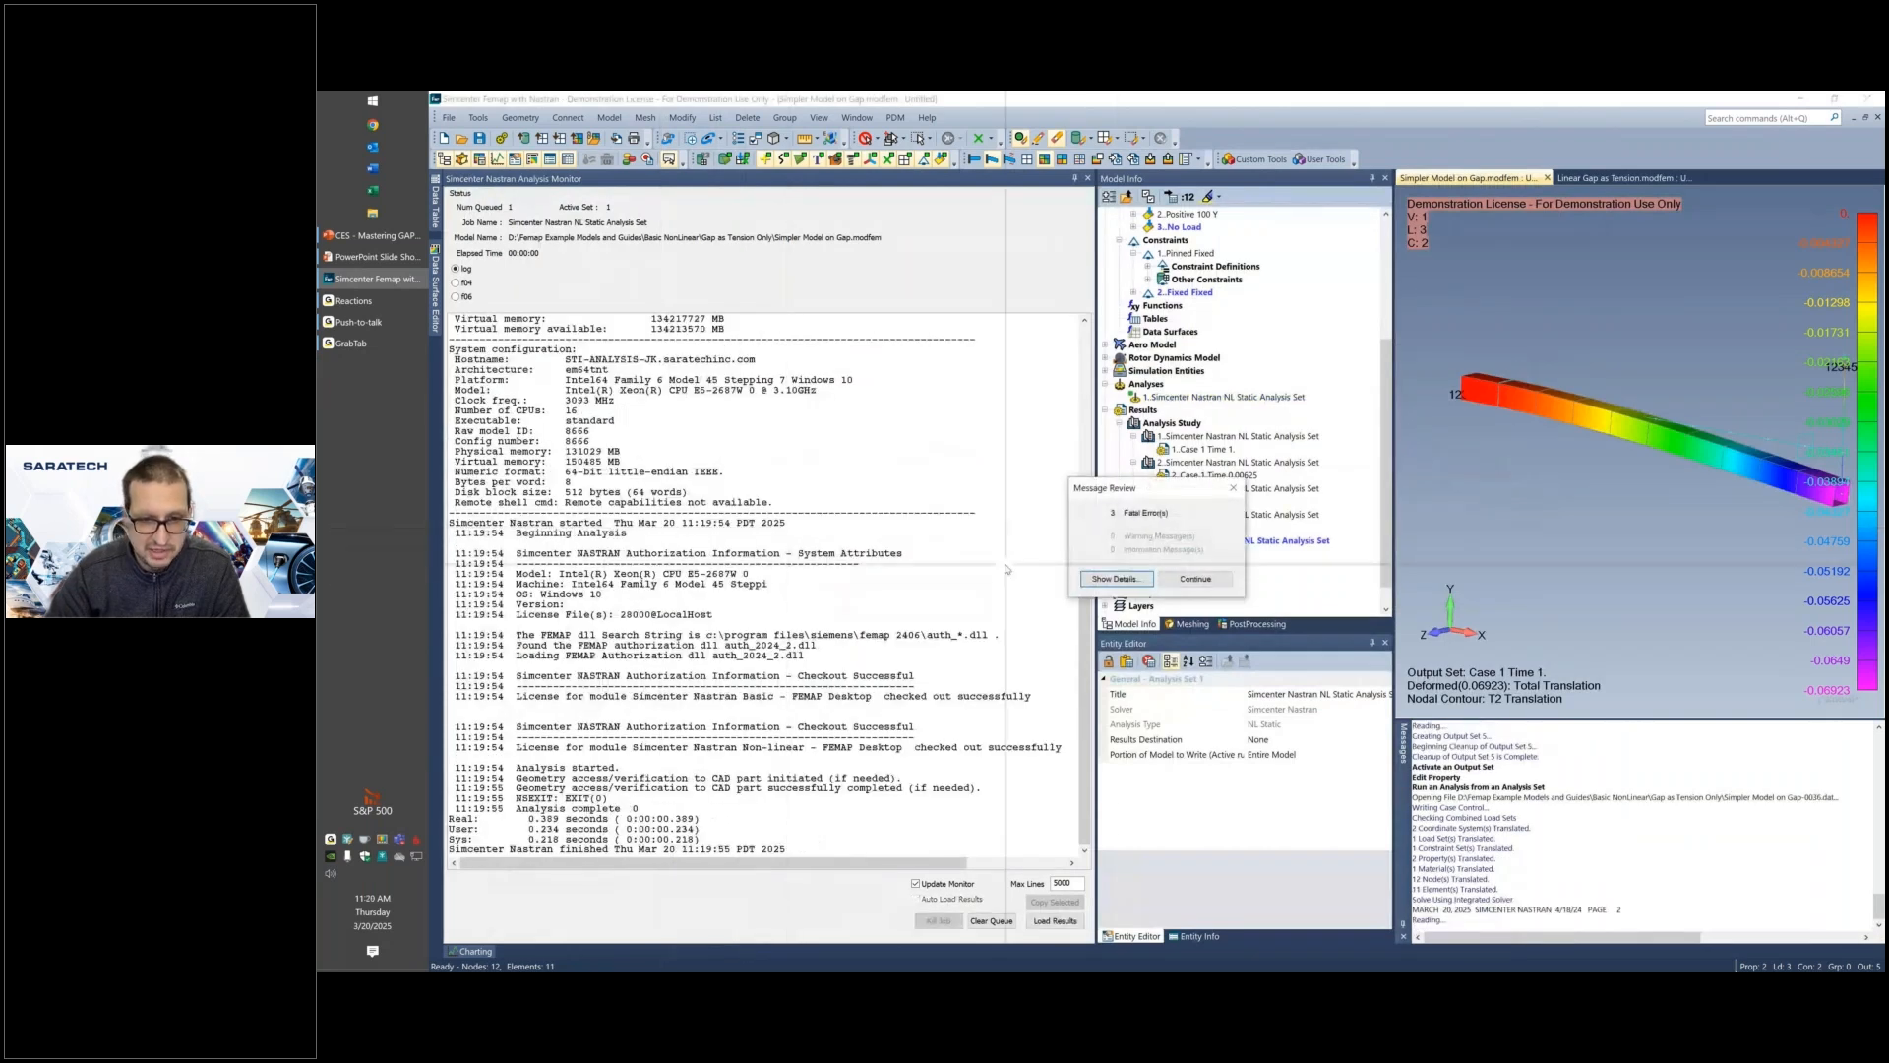
Review the details of user fatal message 316 from the solver, and close the message review and the analysis monitor.
left_click(1116, 579)
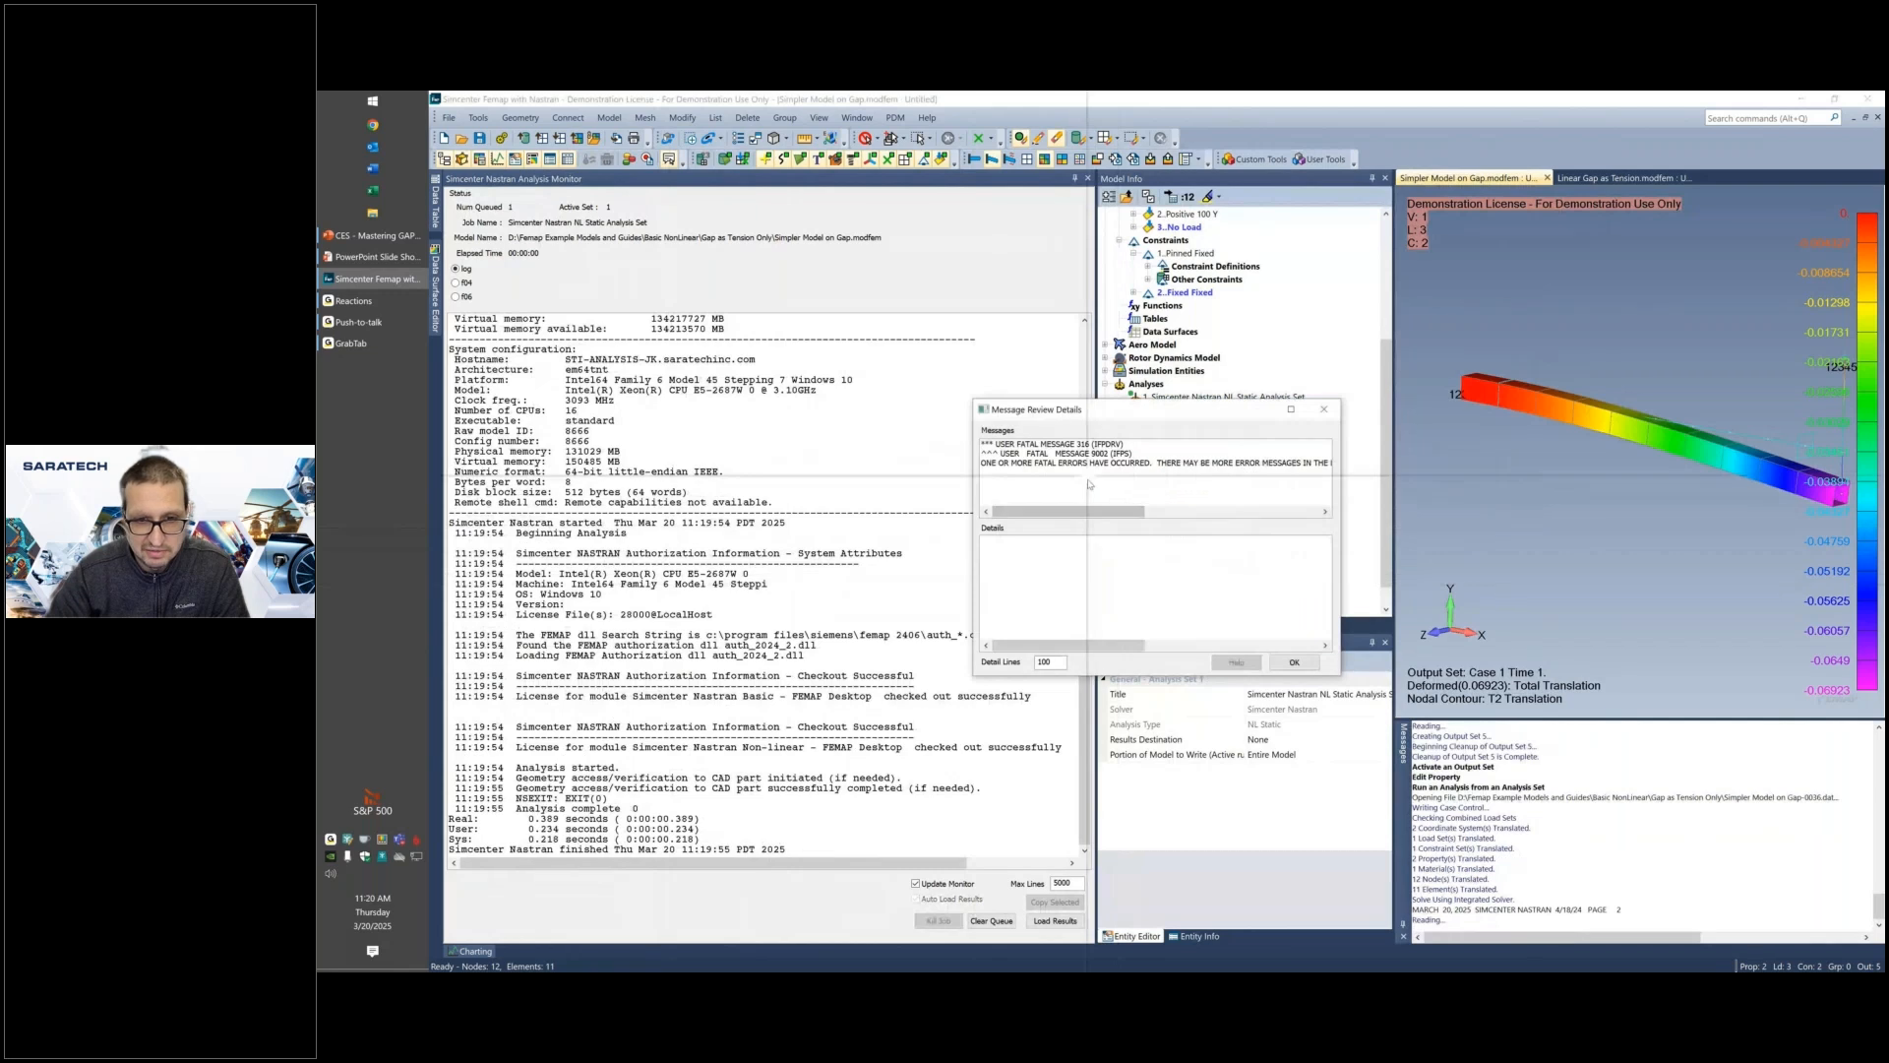
left_click(1080, 445)
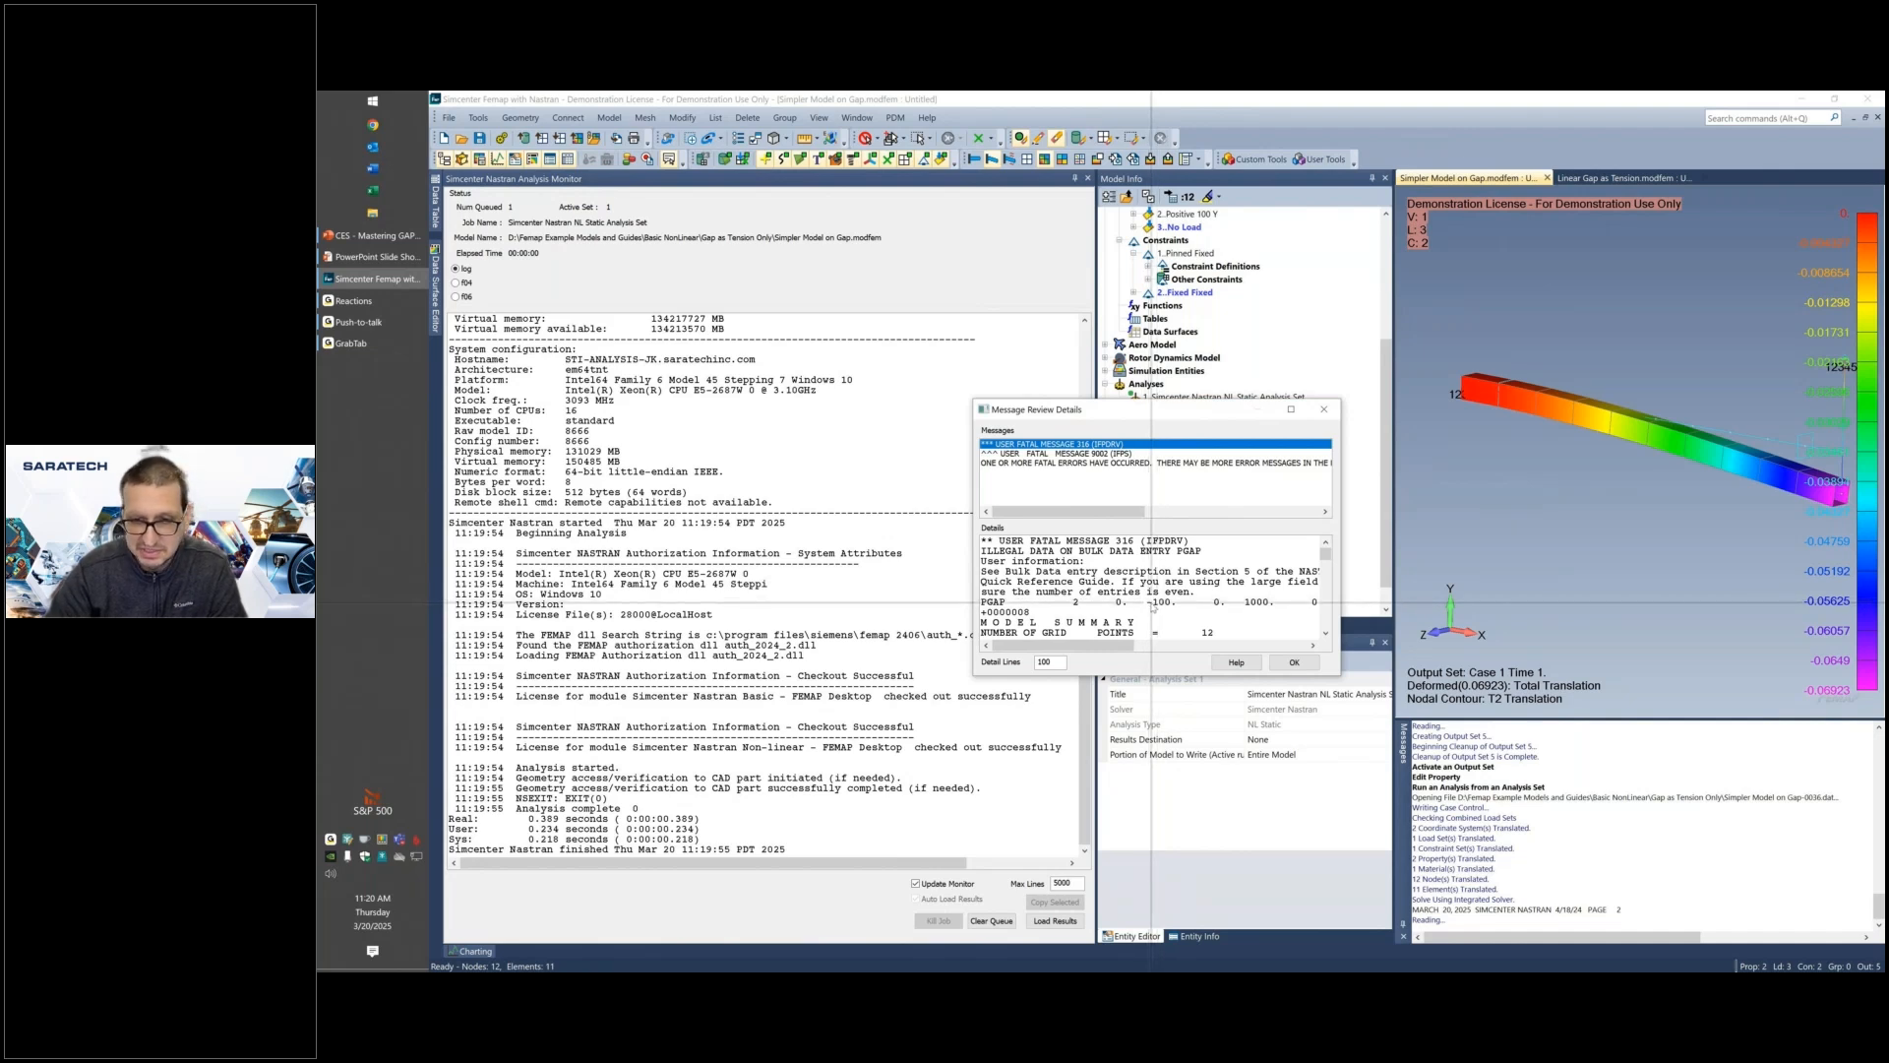
left_click(1289, 665)
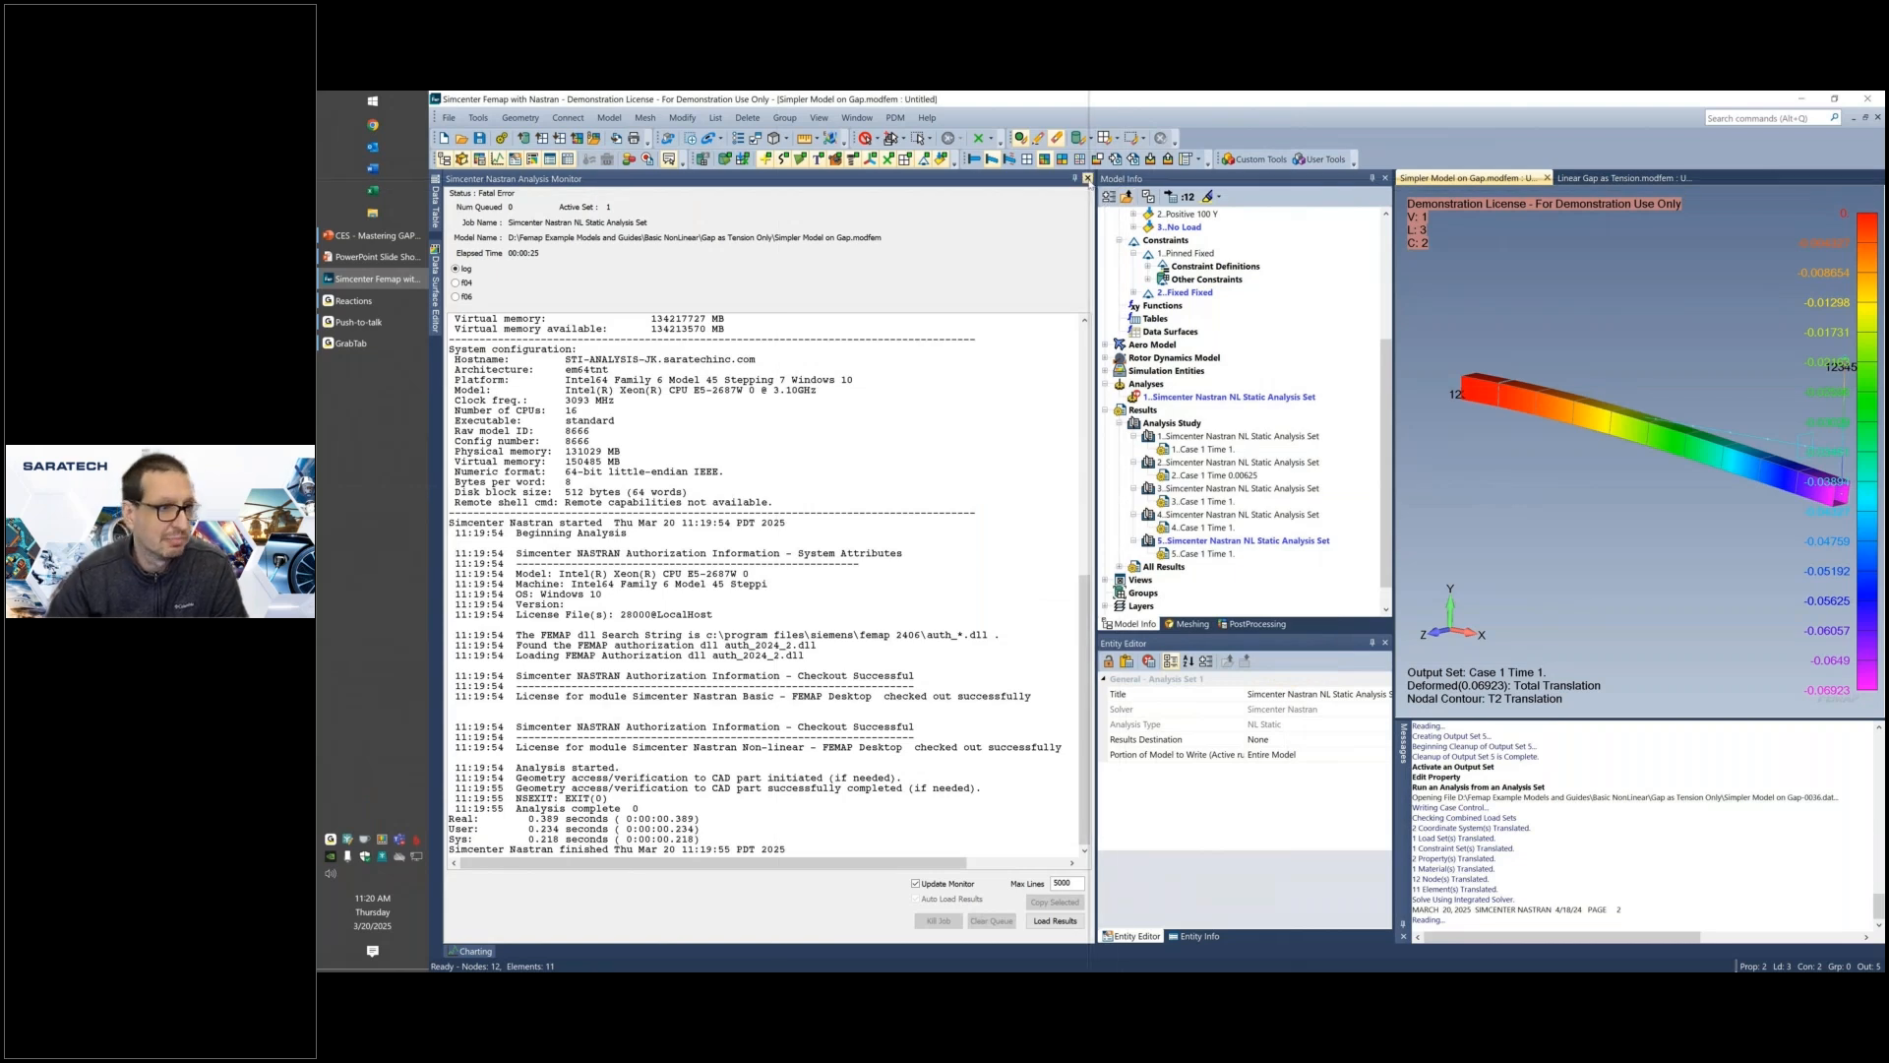
left_click(1087, 178)
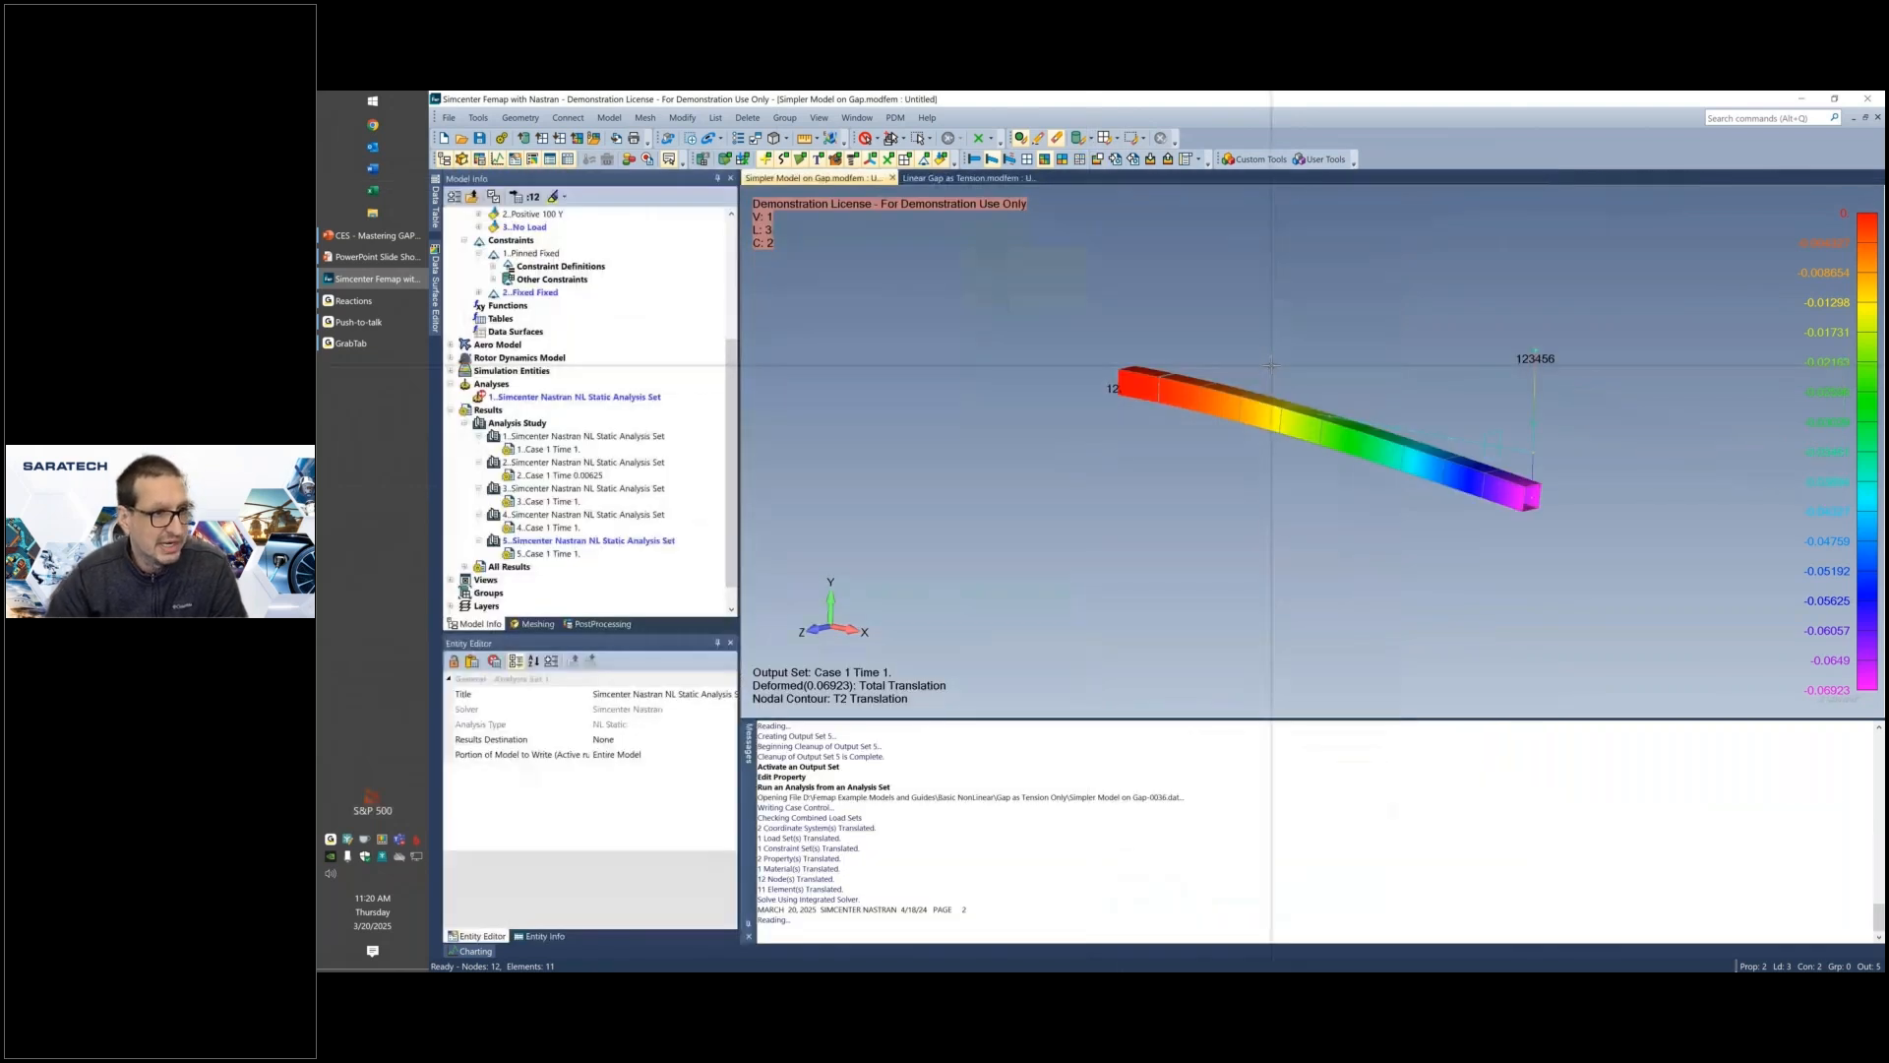
Edit the GAP property to clear its preload force and set its initial gap to -0.1.
scroll(675, 390, "up", 4)
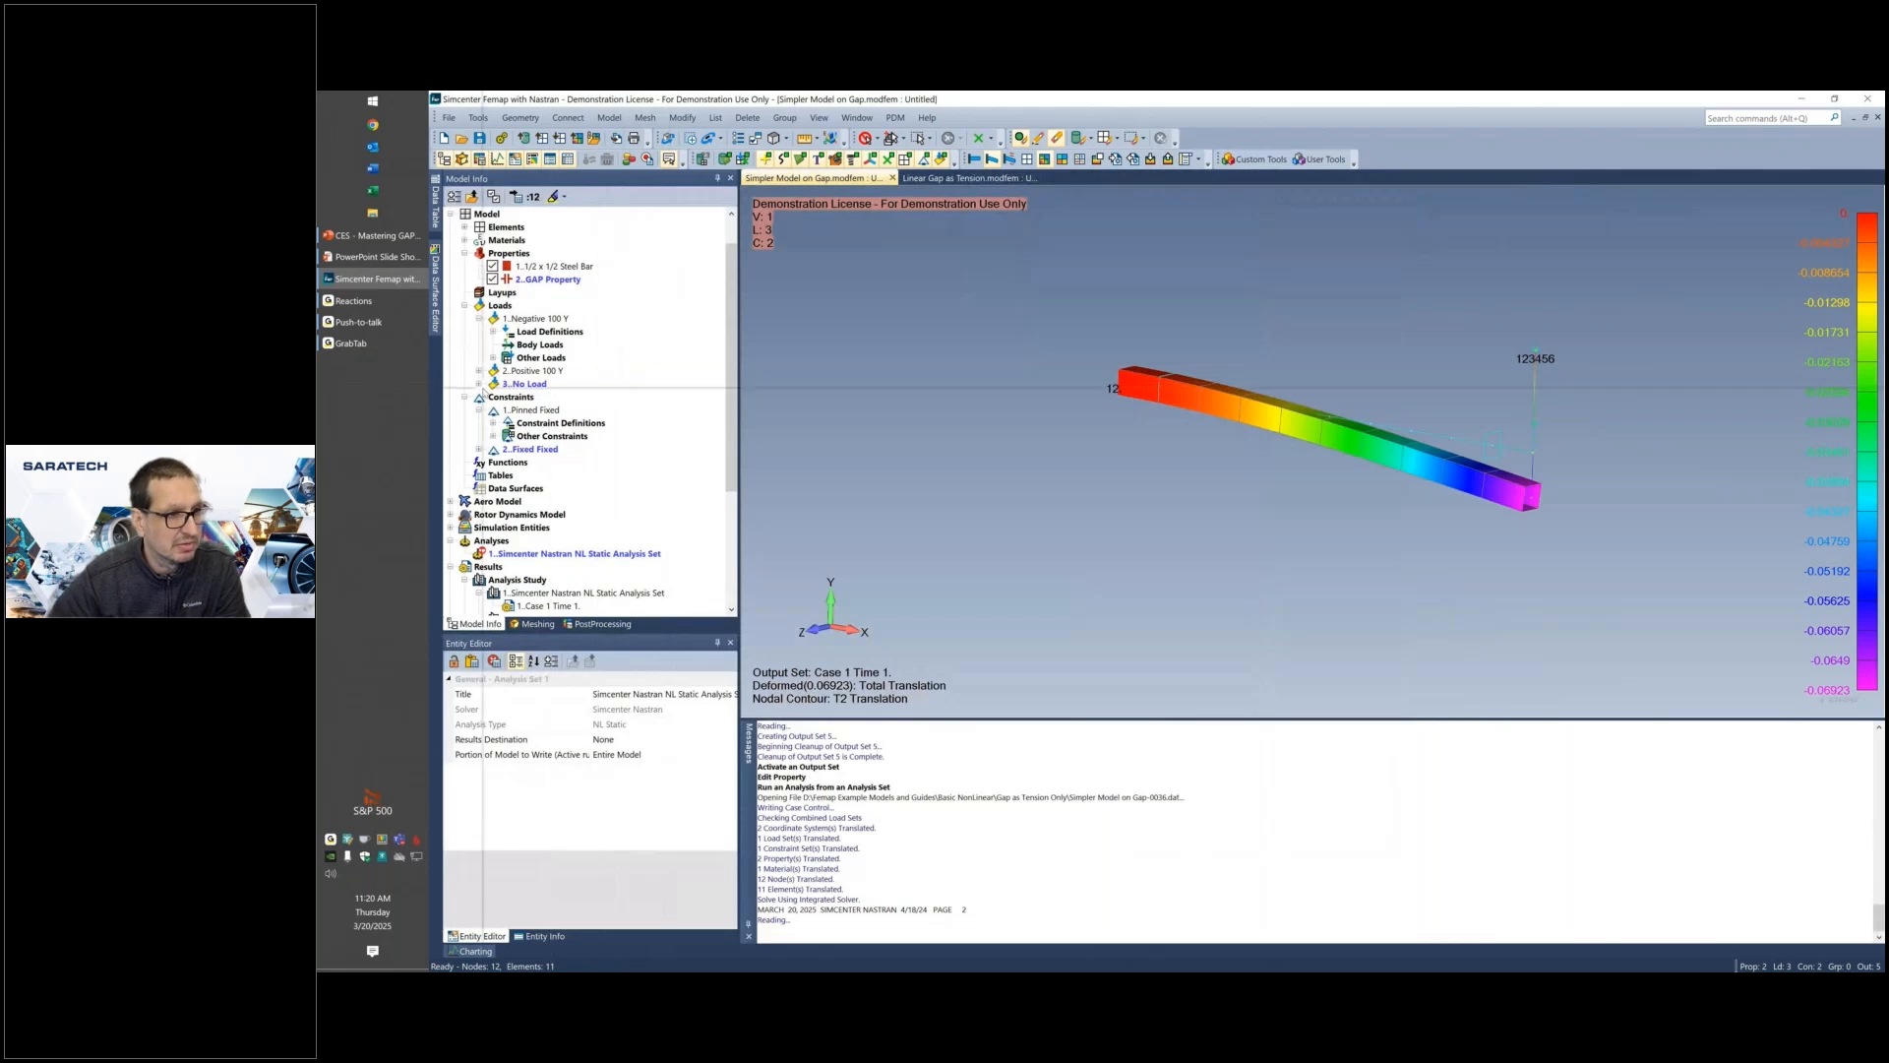
left_click(548, 279)
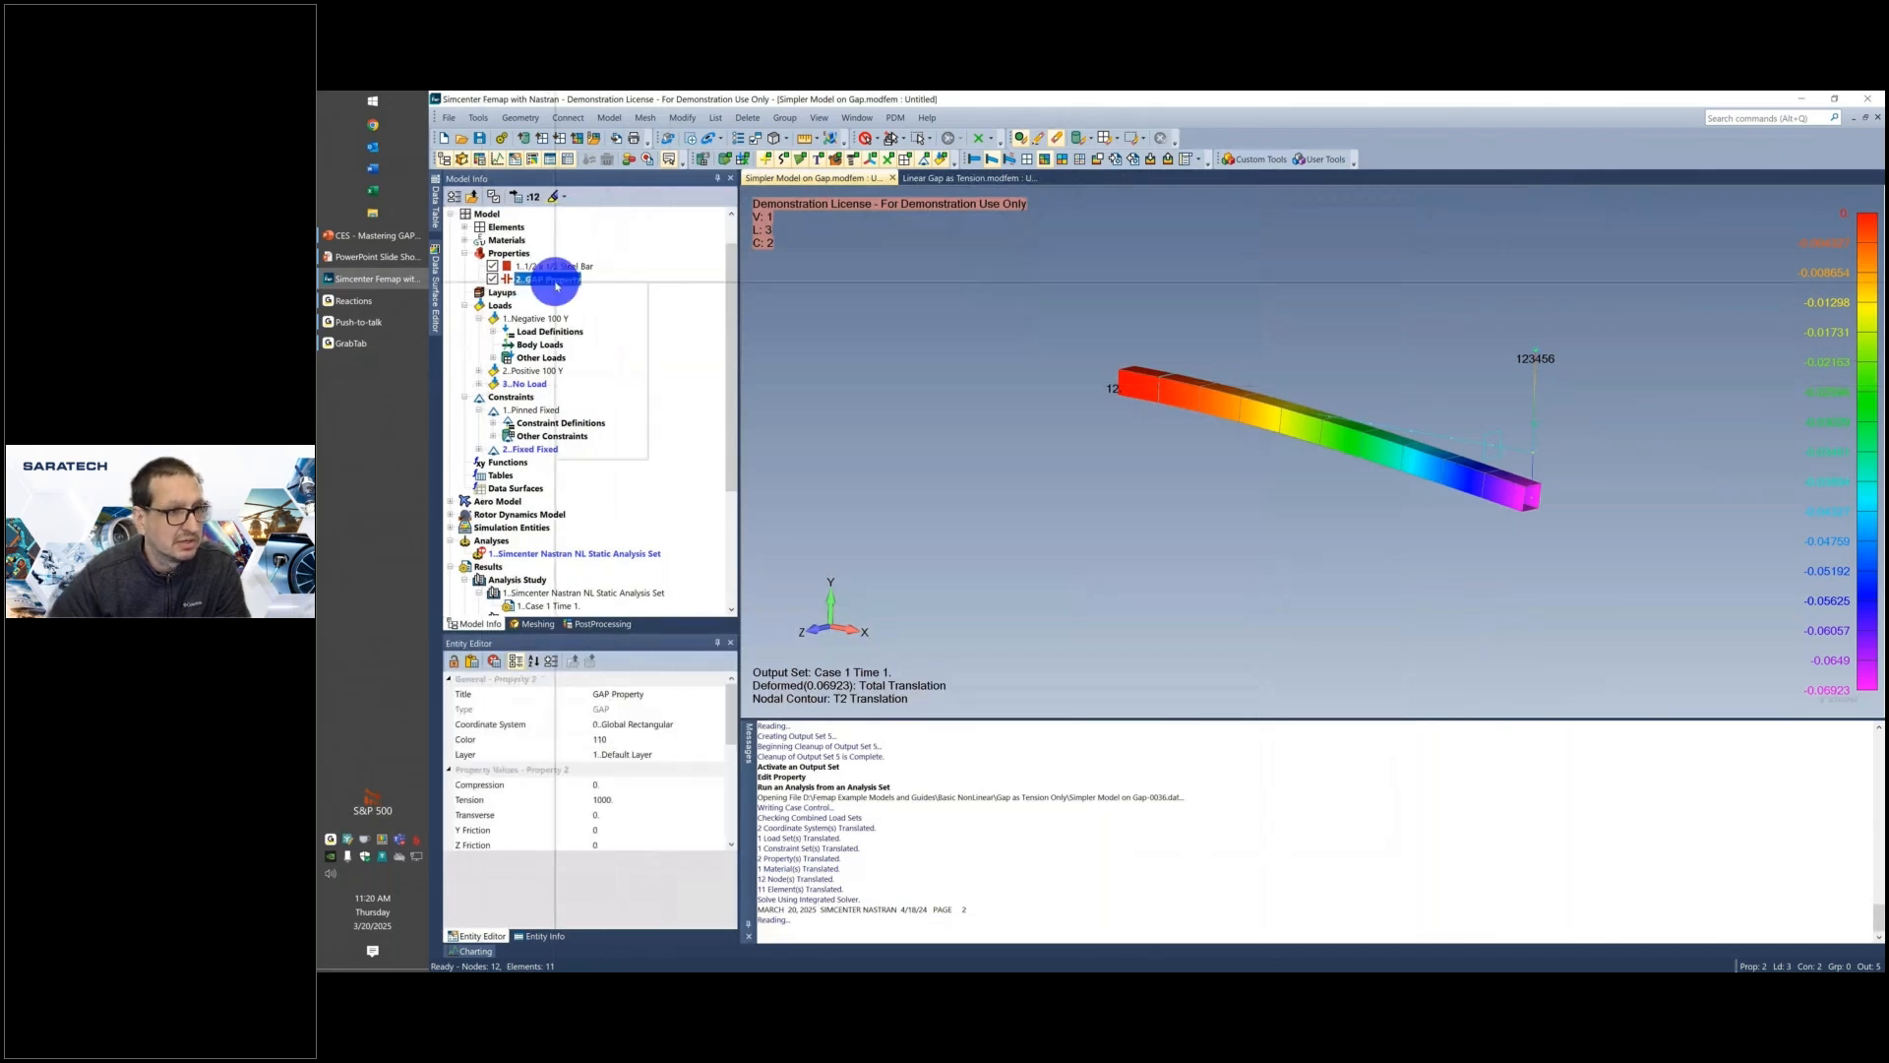
right_click(554, 280)
left_click(602, 344)
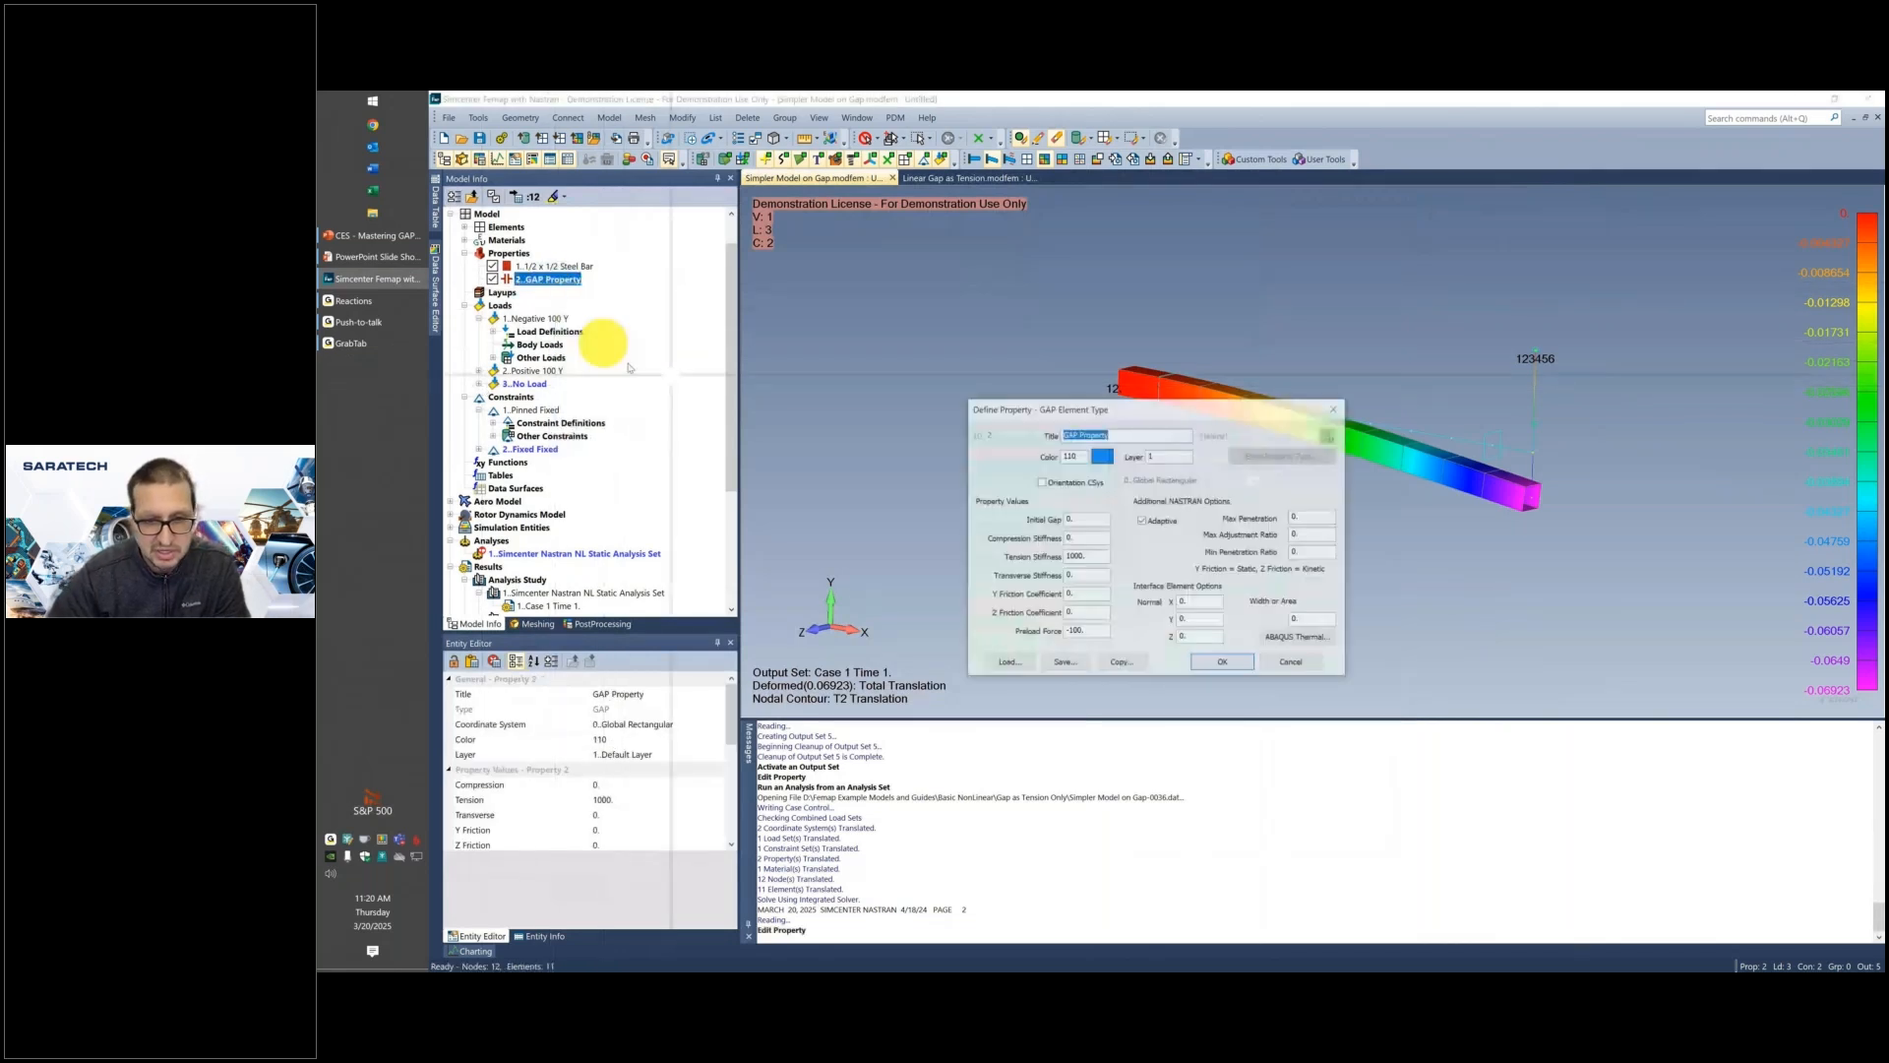
left_click_drag(1107, 625, 969, 628)
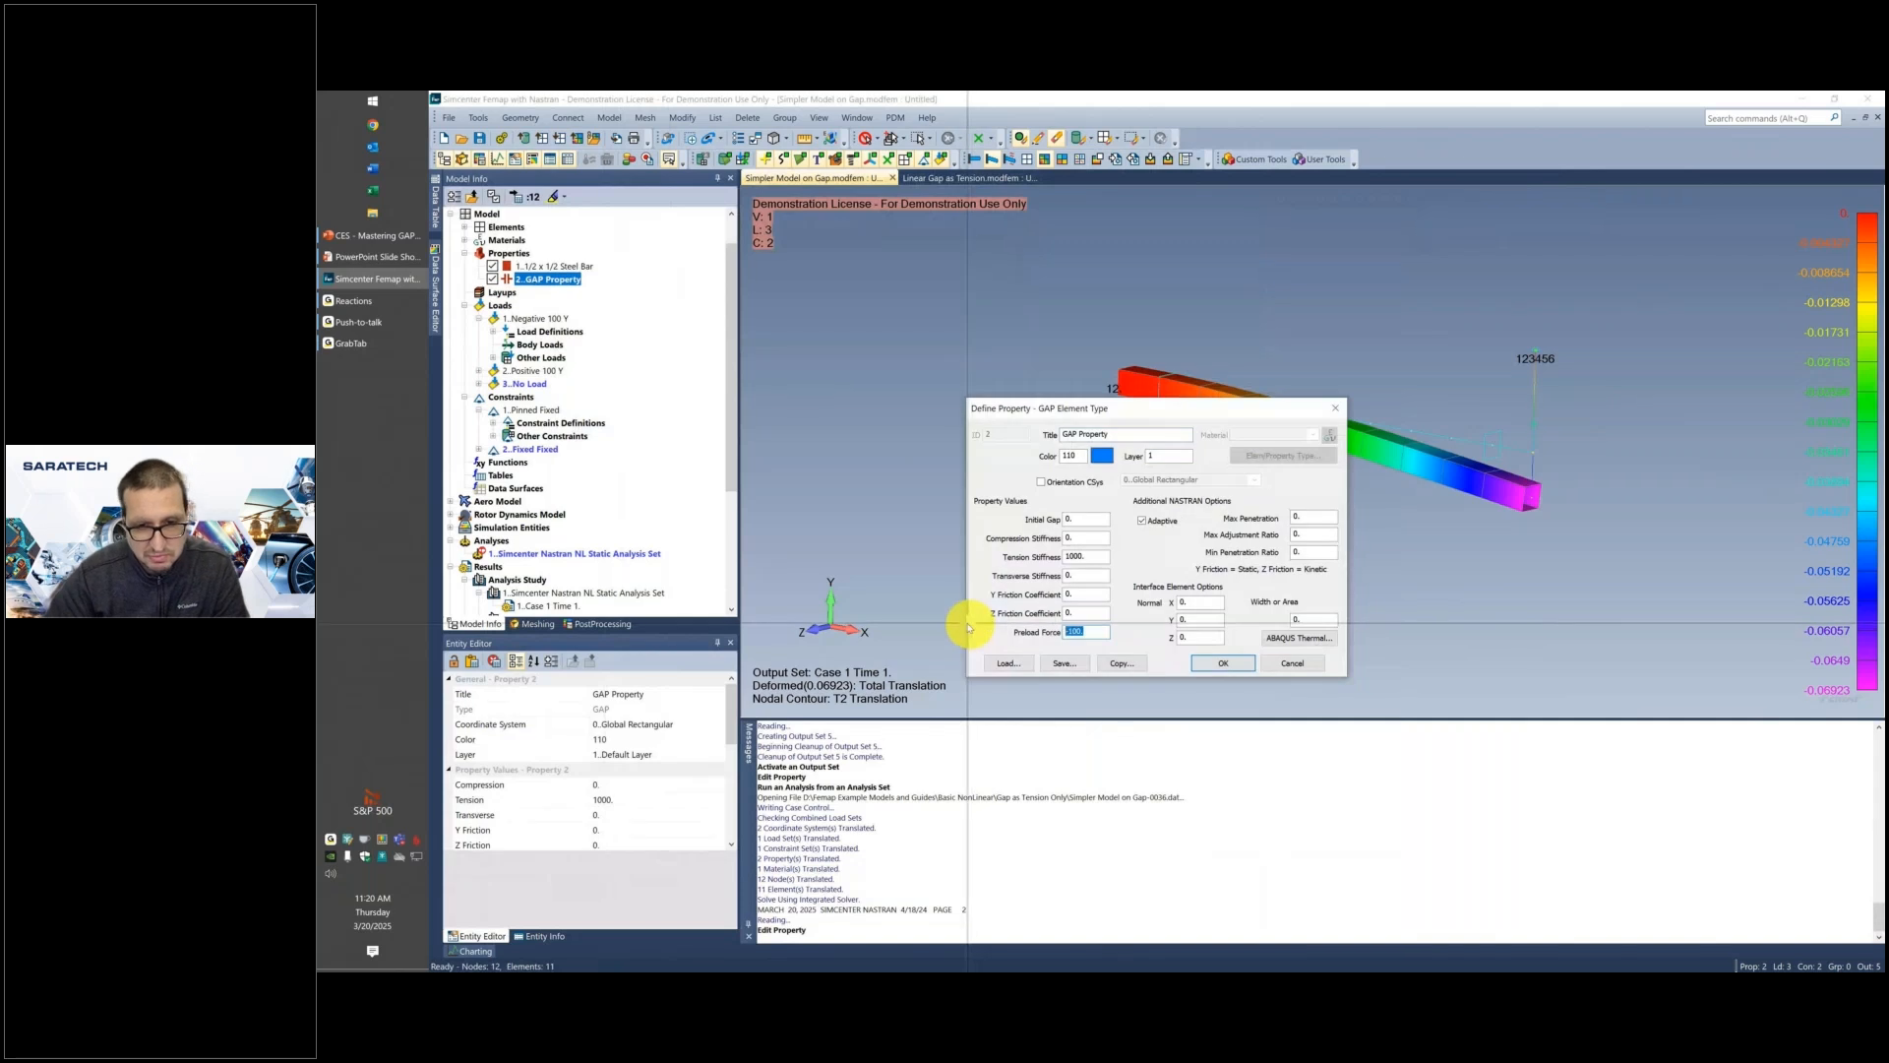
key("BackSpace")
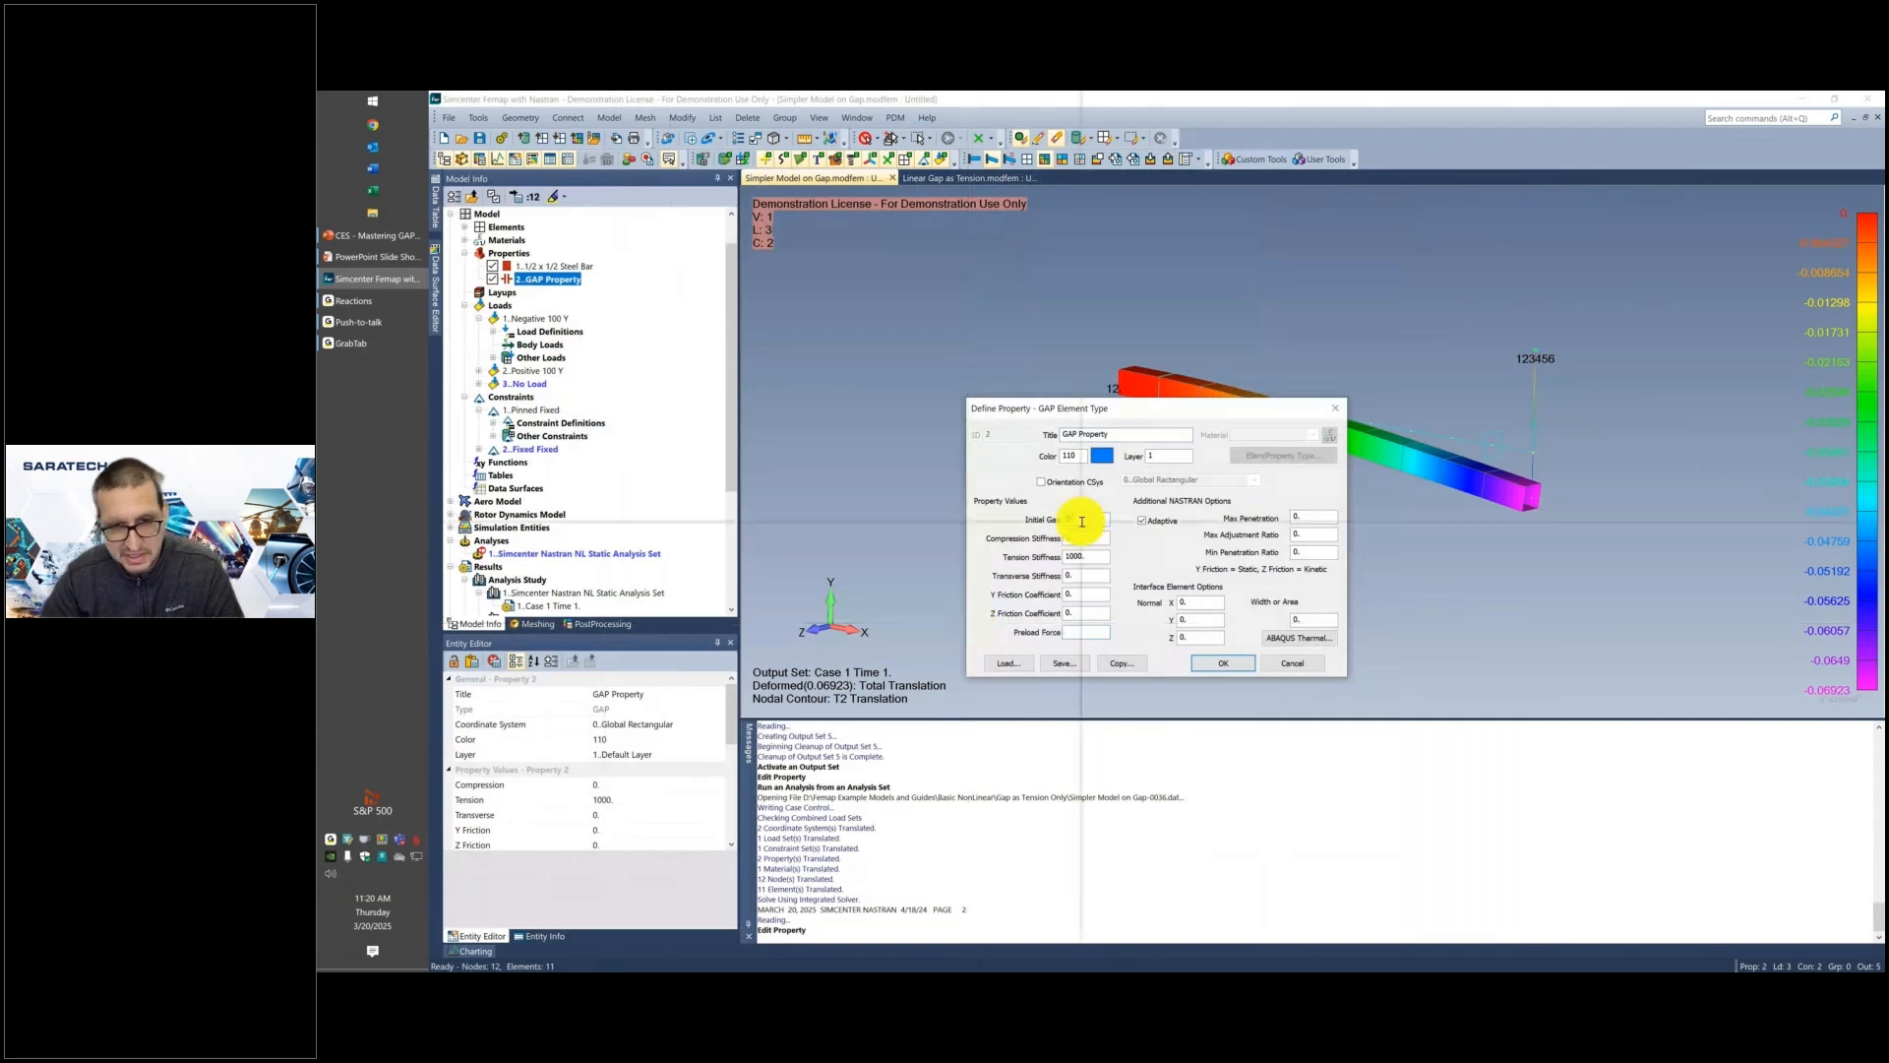
double_click(1082, 520)
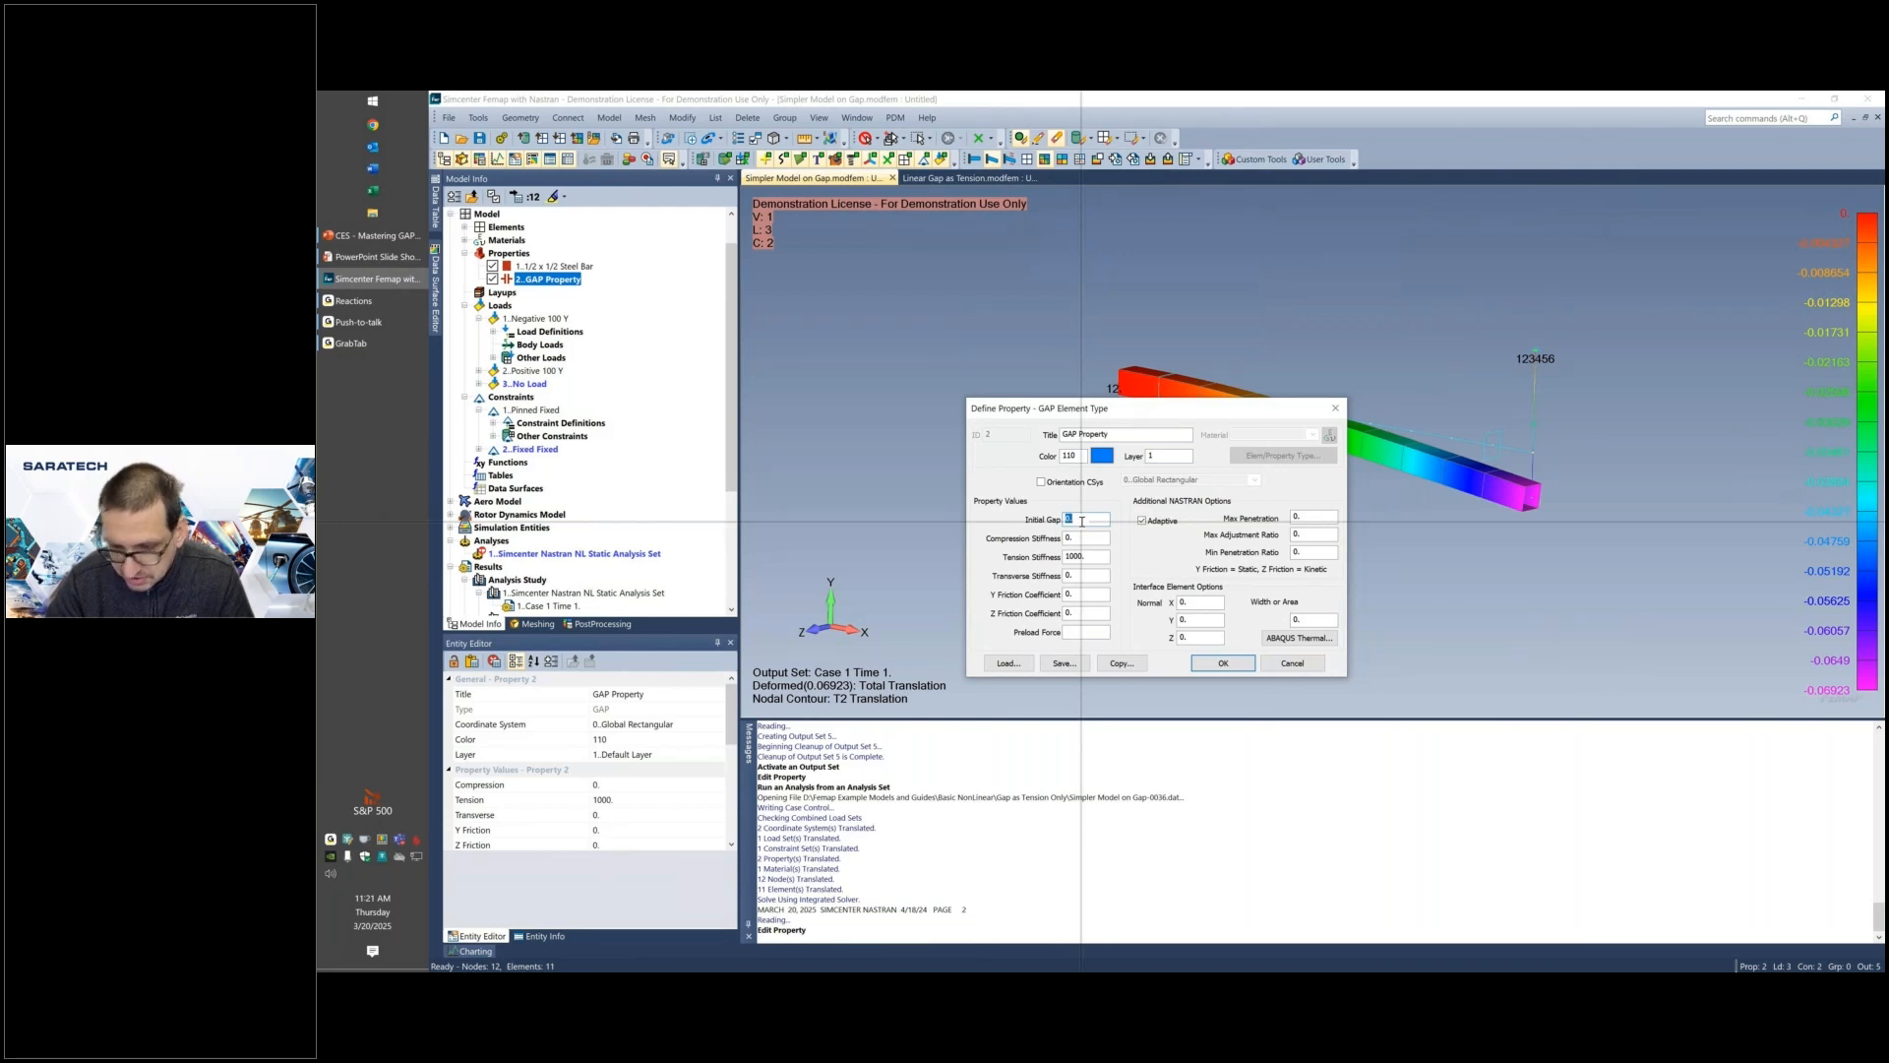
type("-")
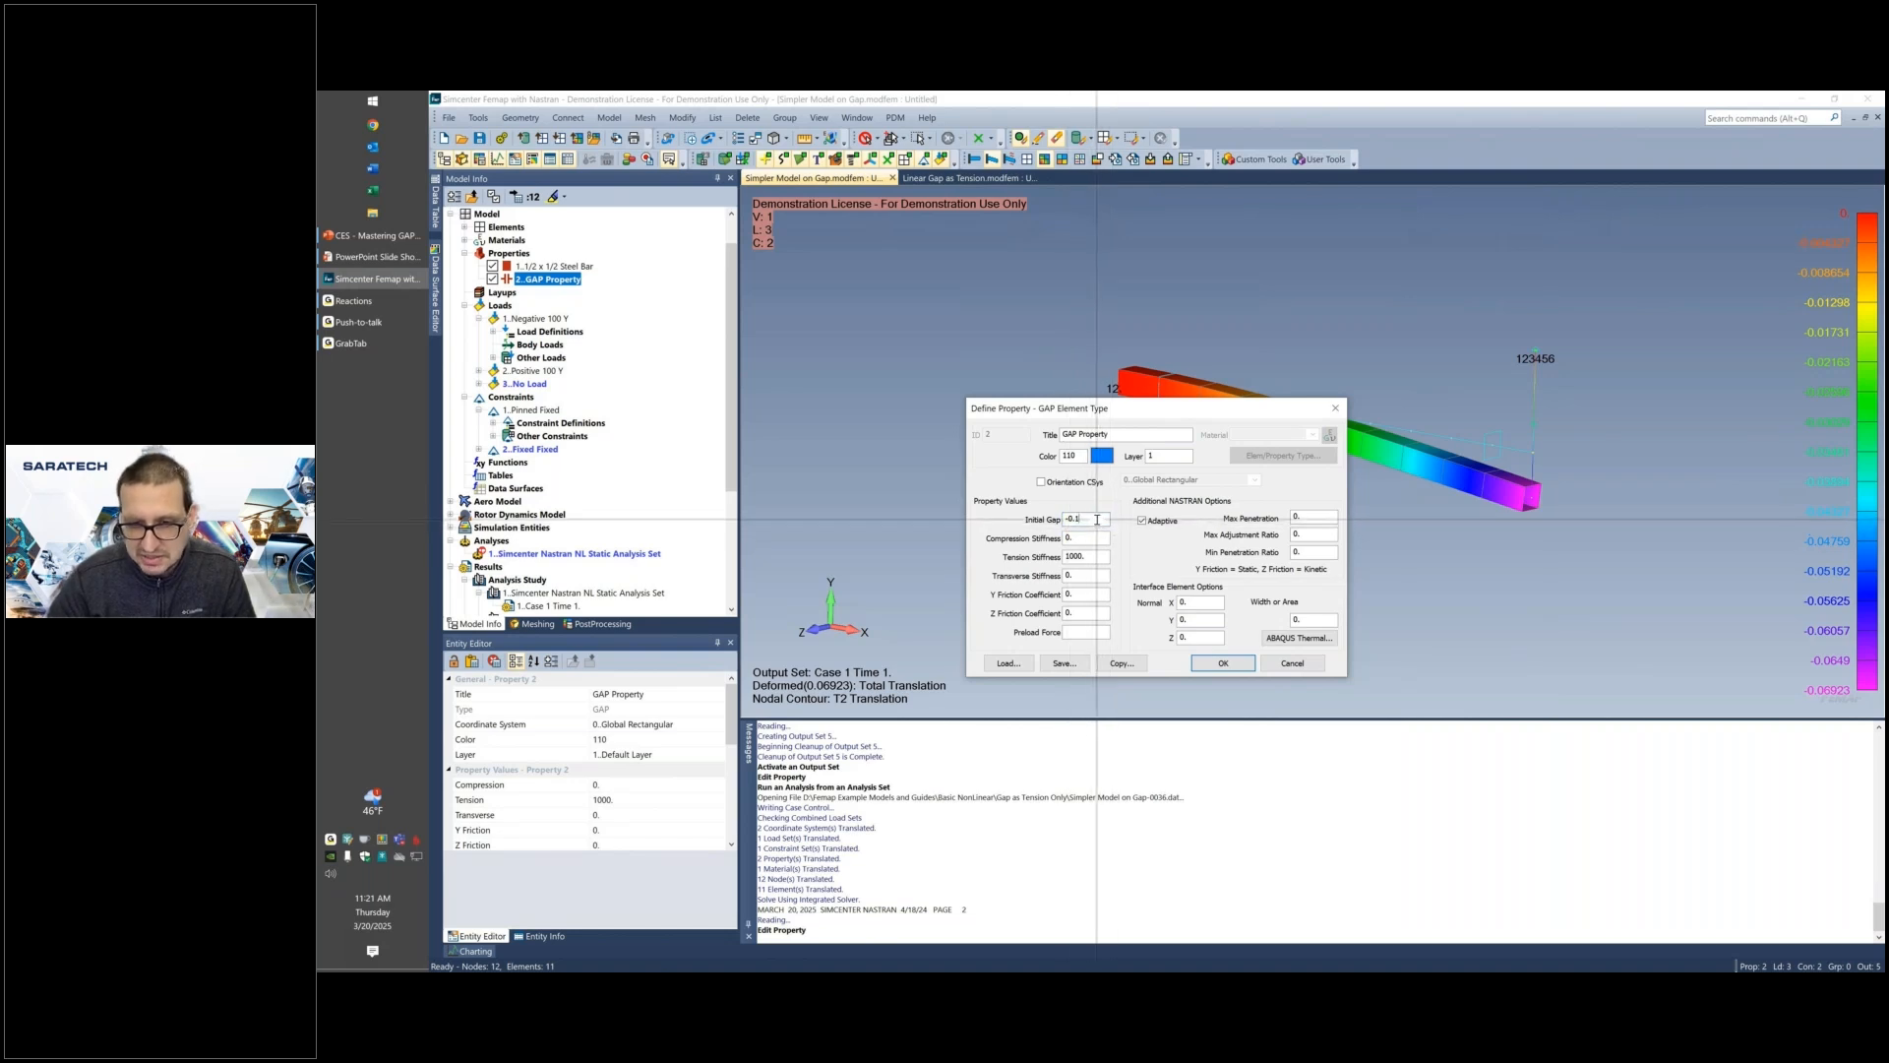
left_click(1223, 665)
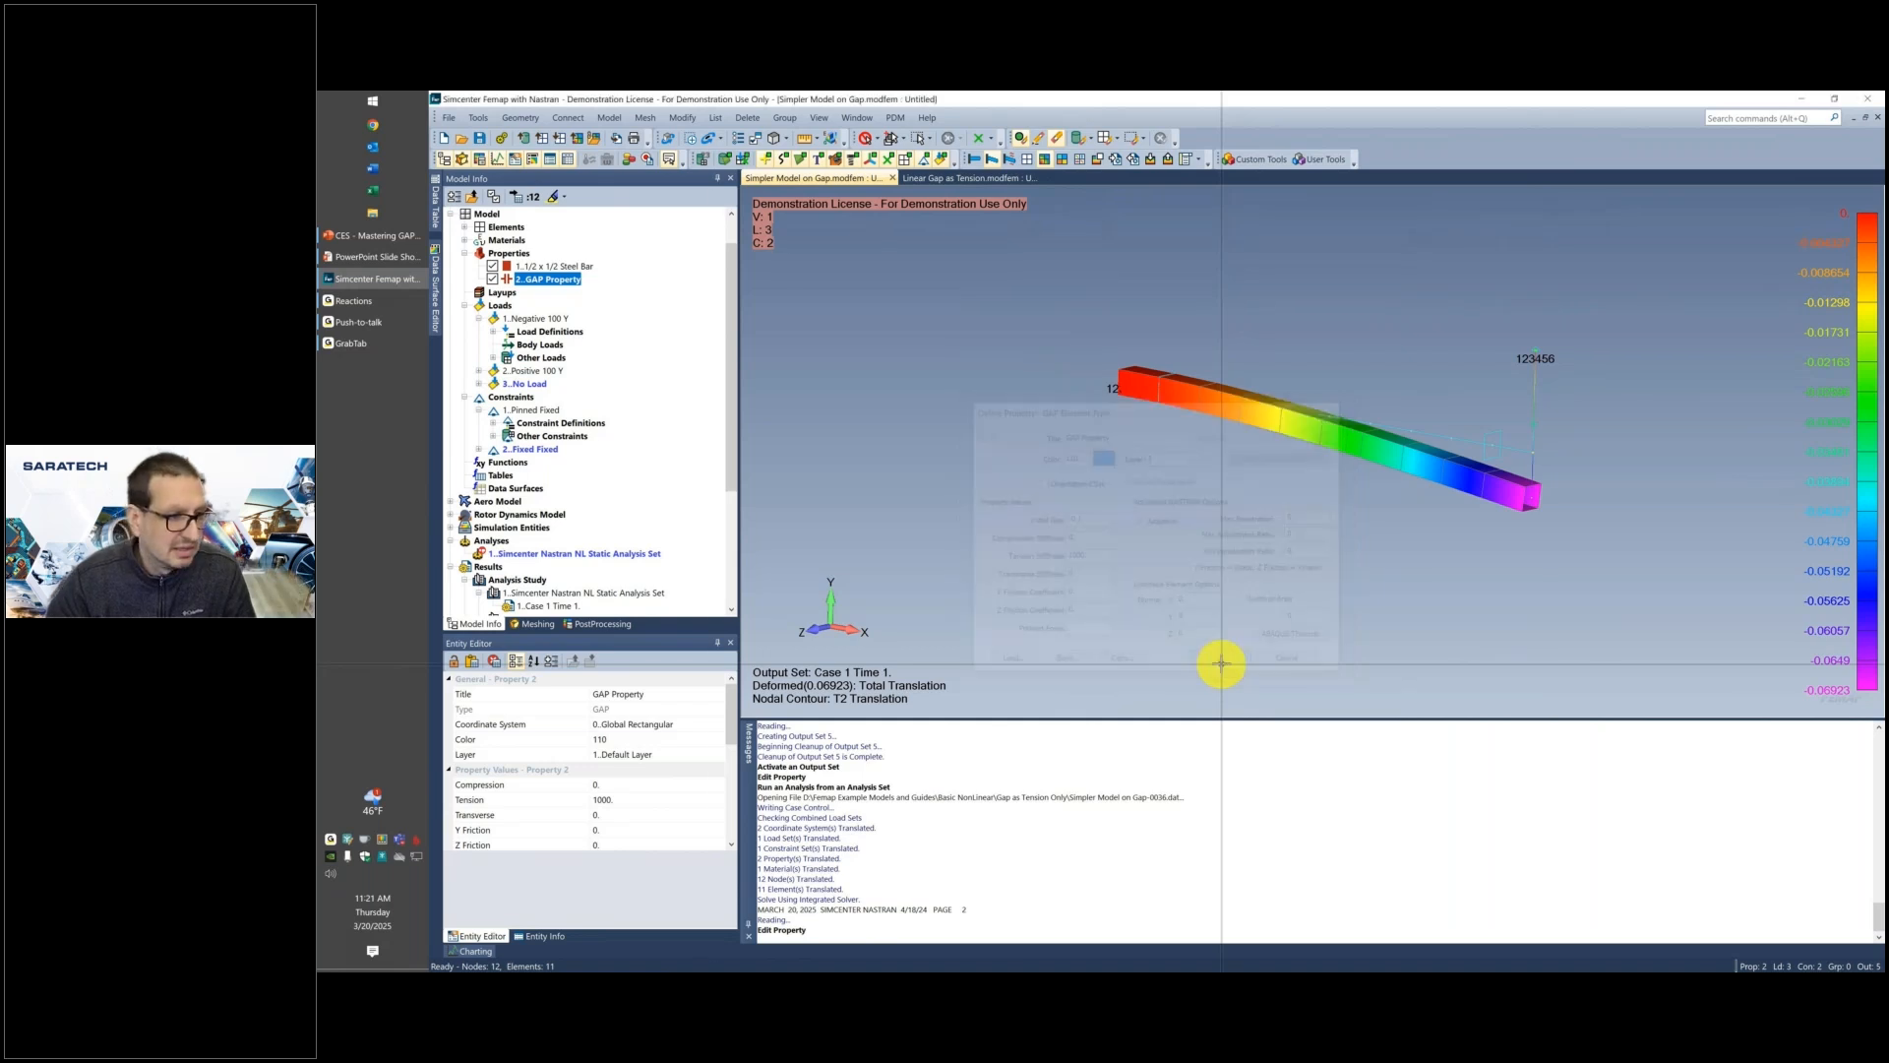
Run the nonlinear static analysis set with the negative initial gap and close the analysis monitor.
right_click(611, 548)
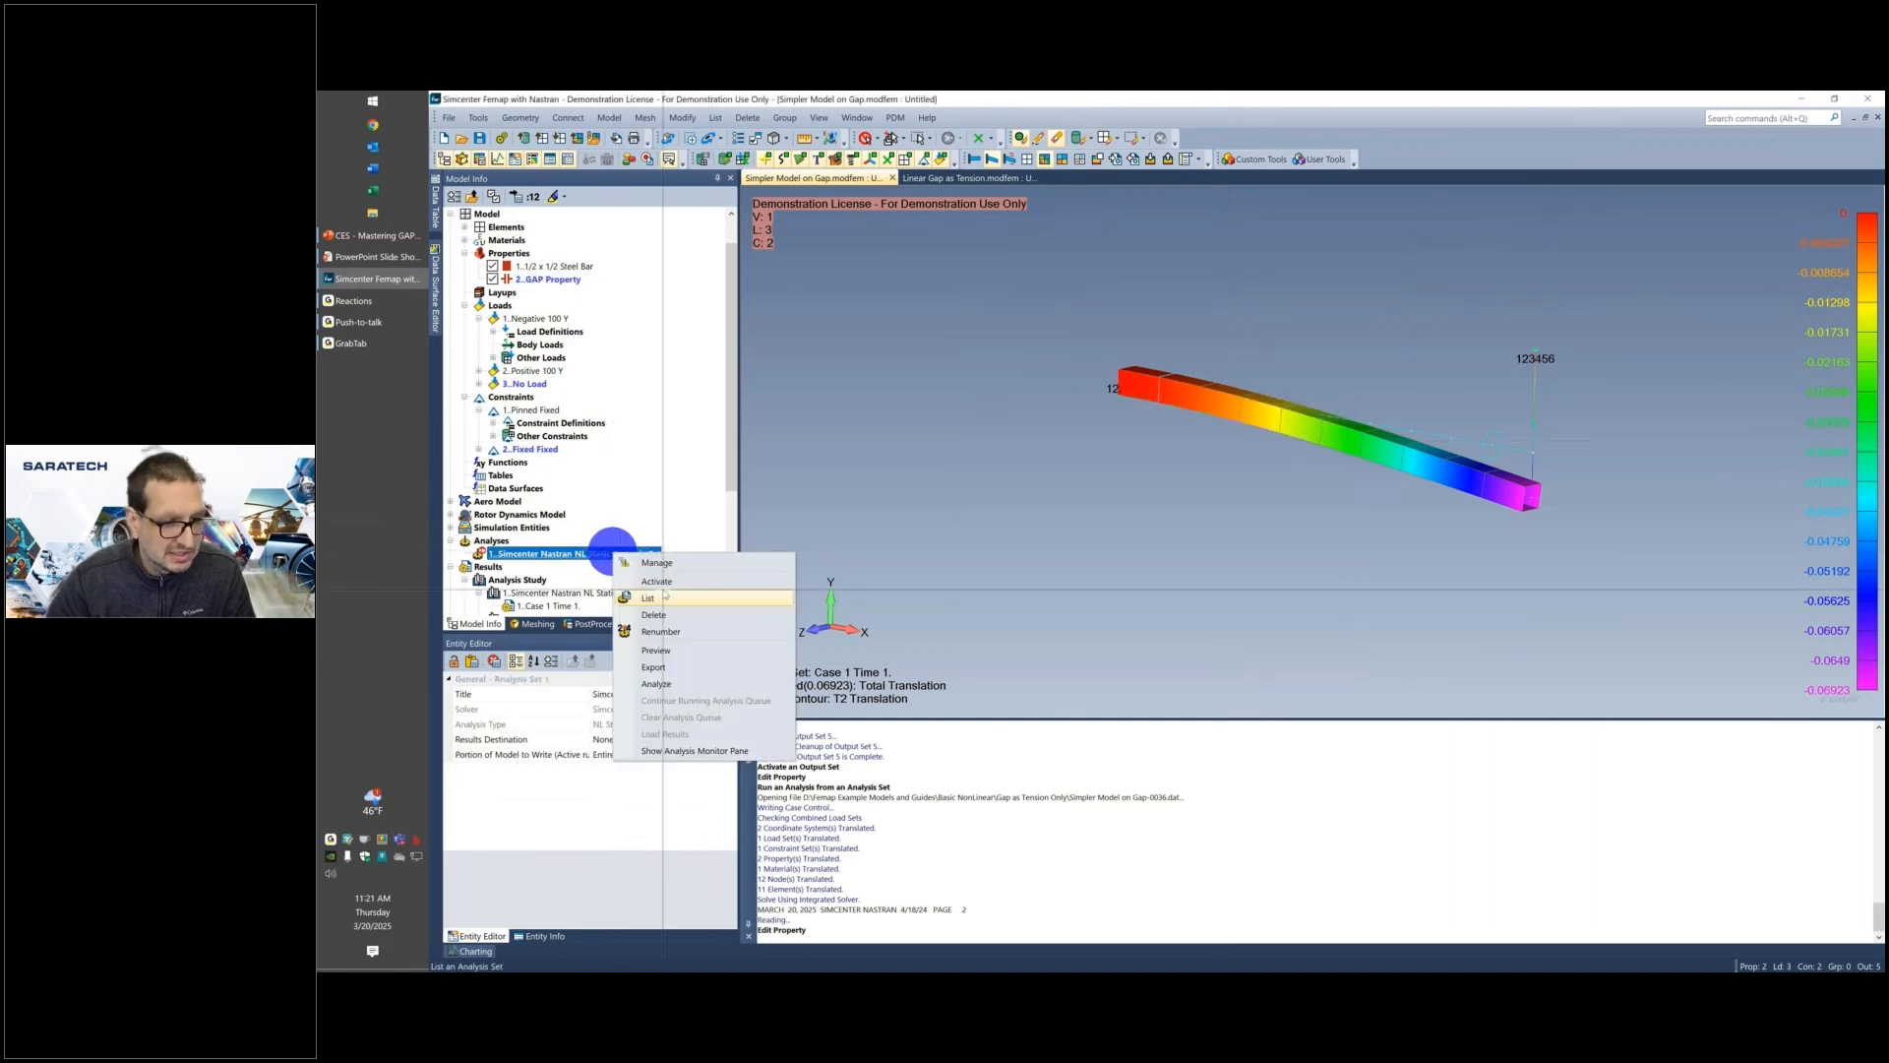
left_click(657, 683)
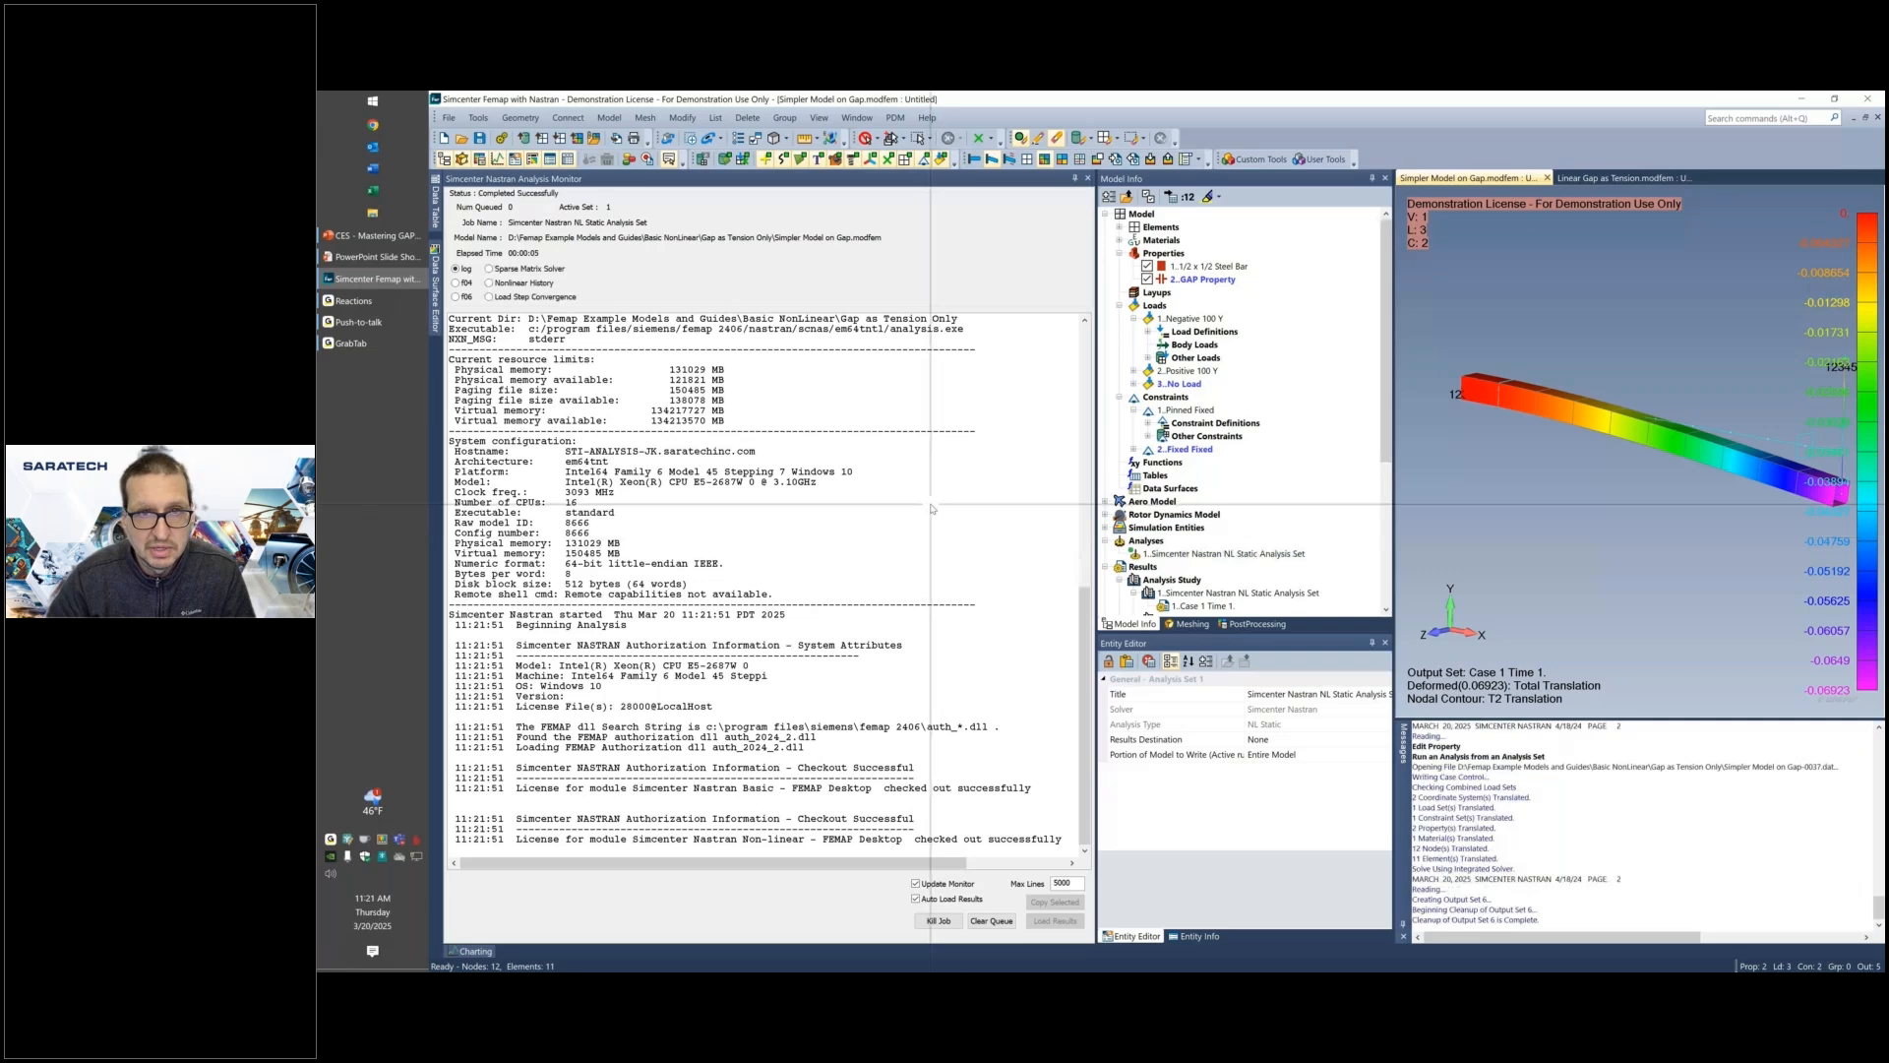
left_click_drag(951, 277, 1090, 179)
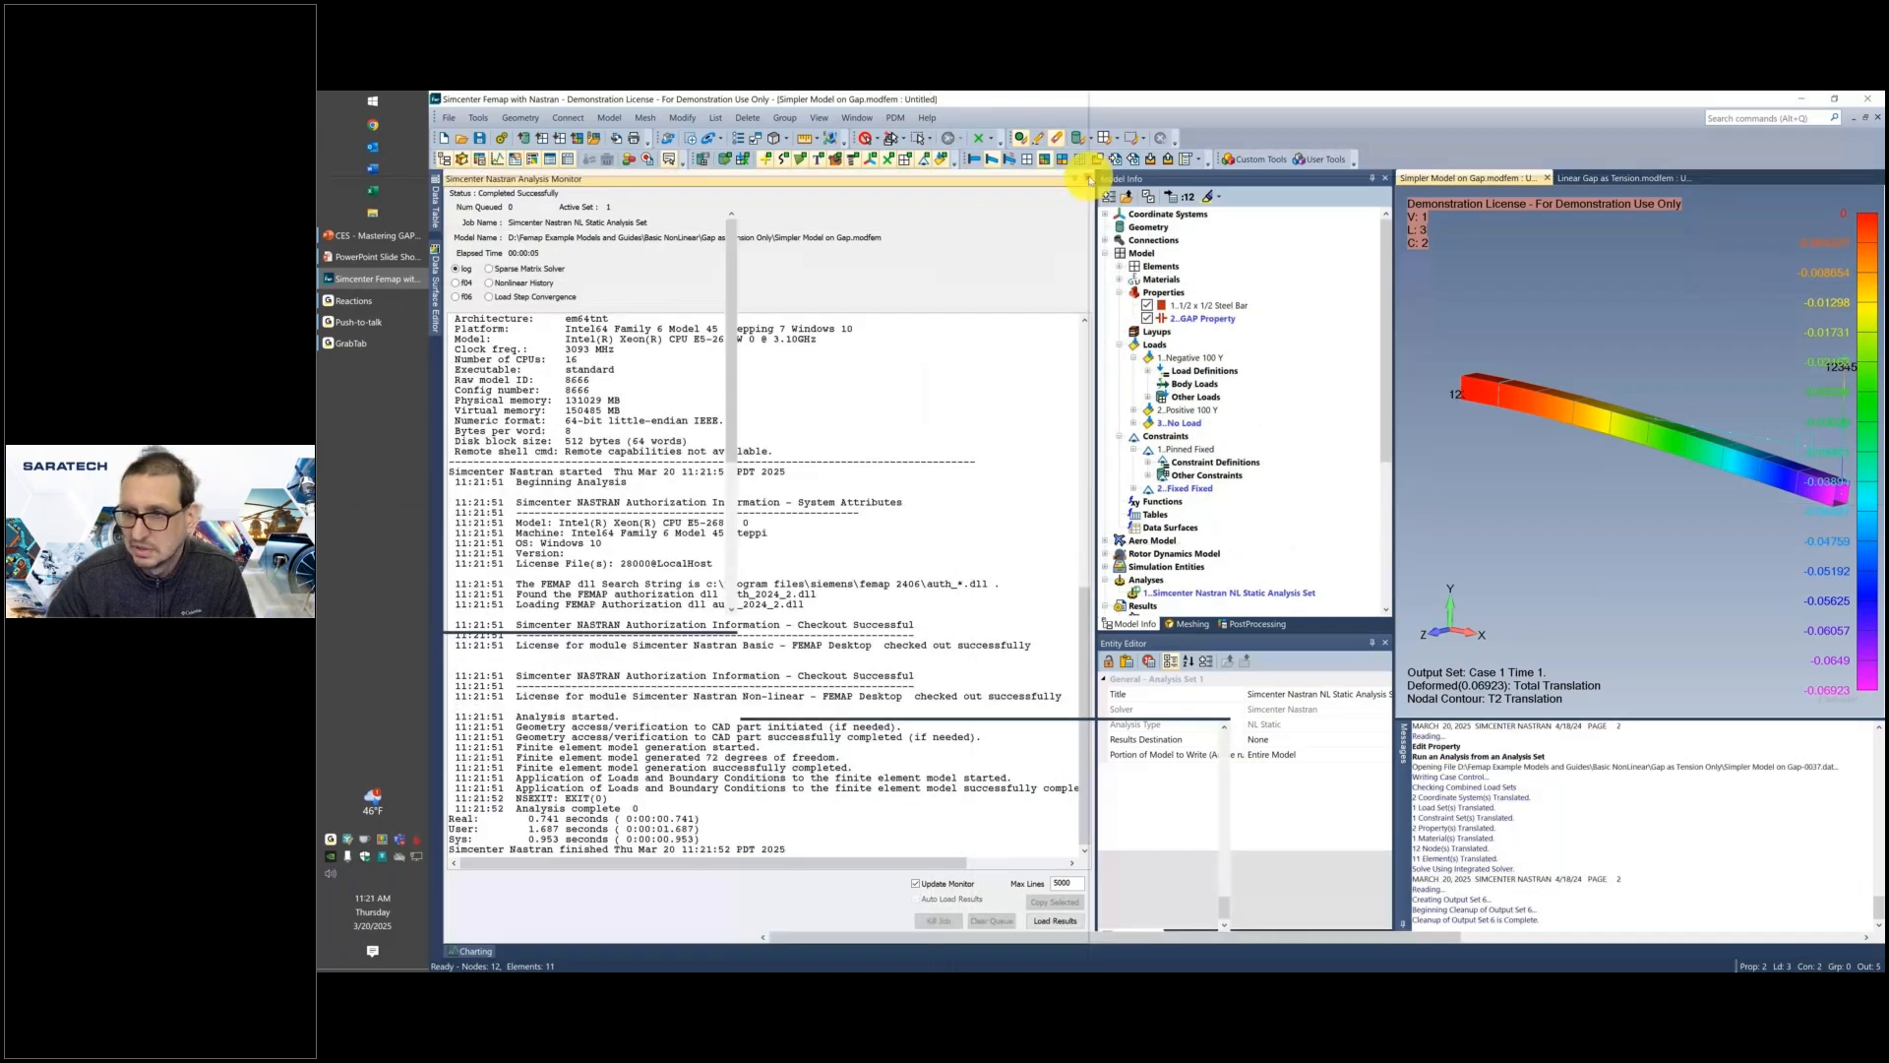
left_click(1088, 179)
Activate the Case 1 output set of the sixth analysis study to display its T2 Translation contour.
scroll(551, 443, "down", 6)
left_click(550, 540)
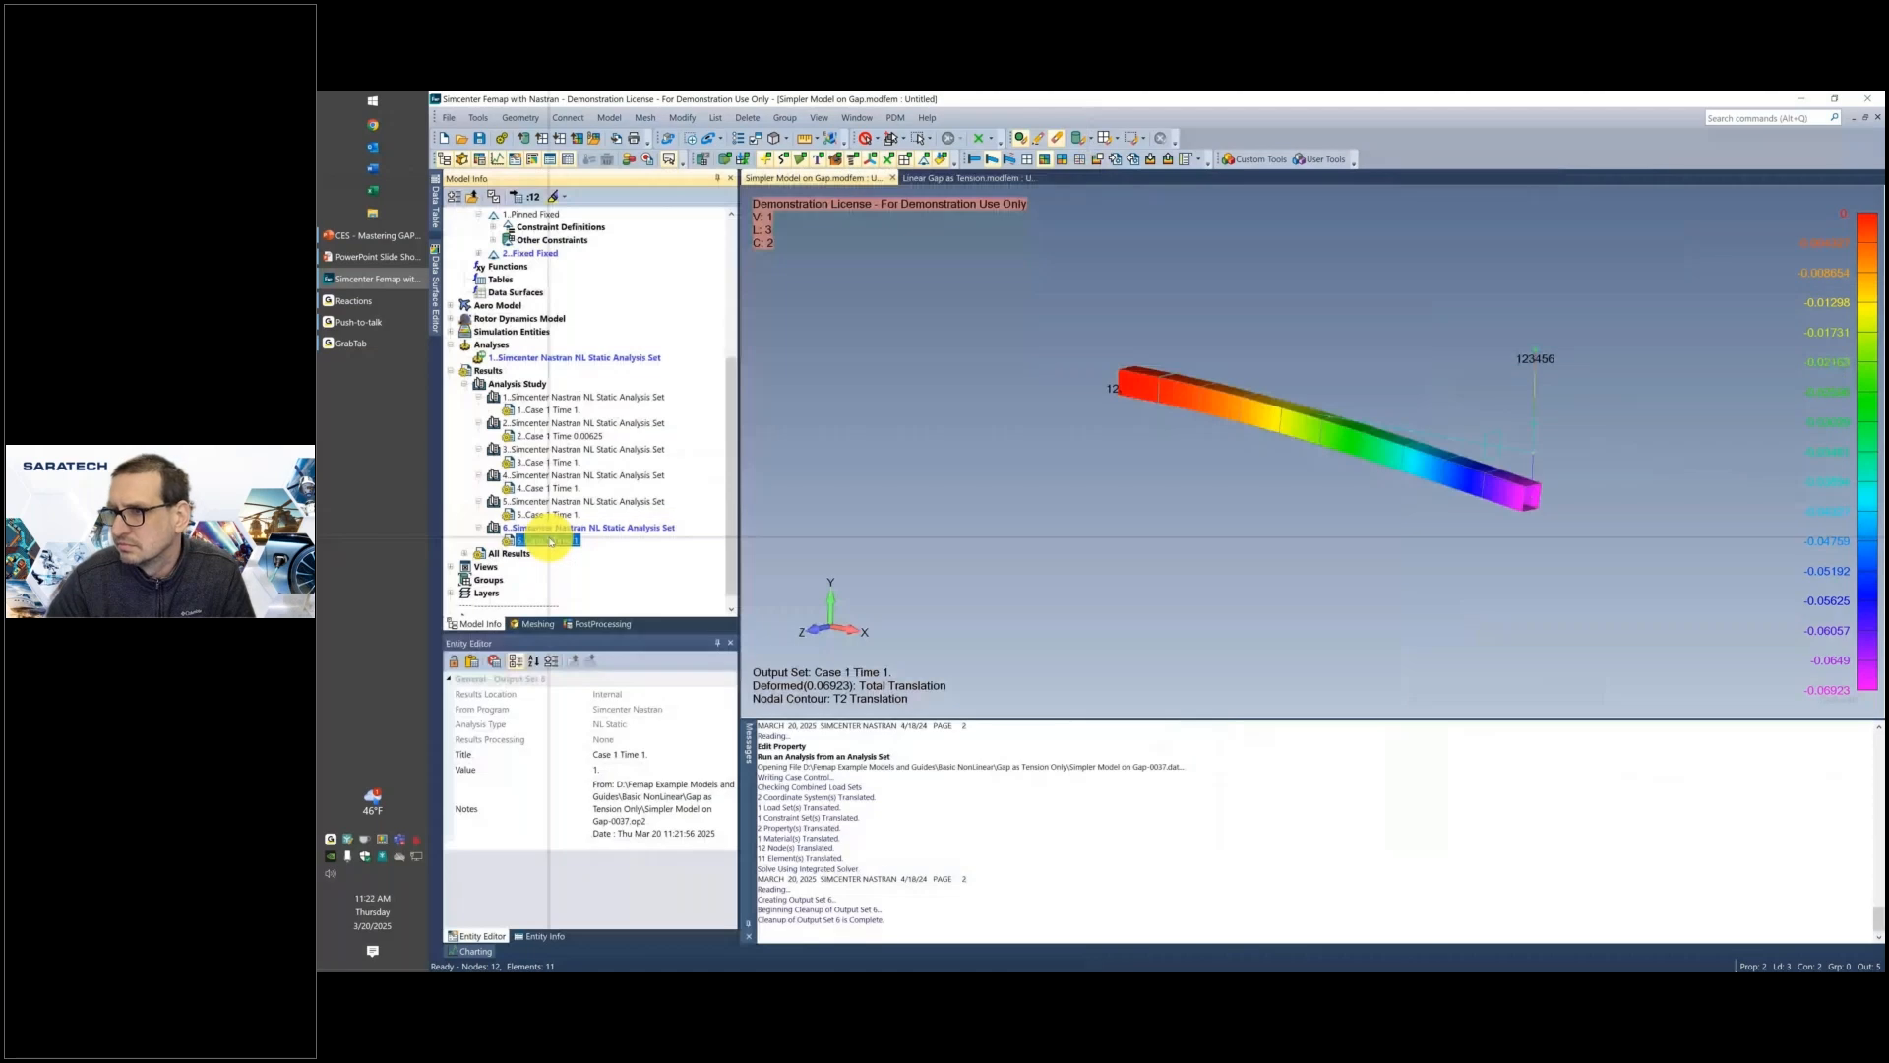
double_click(550, 540)
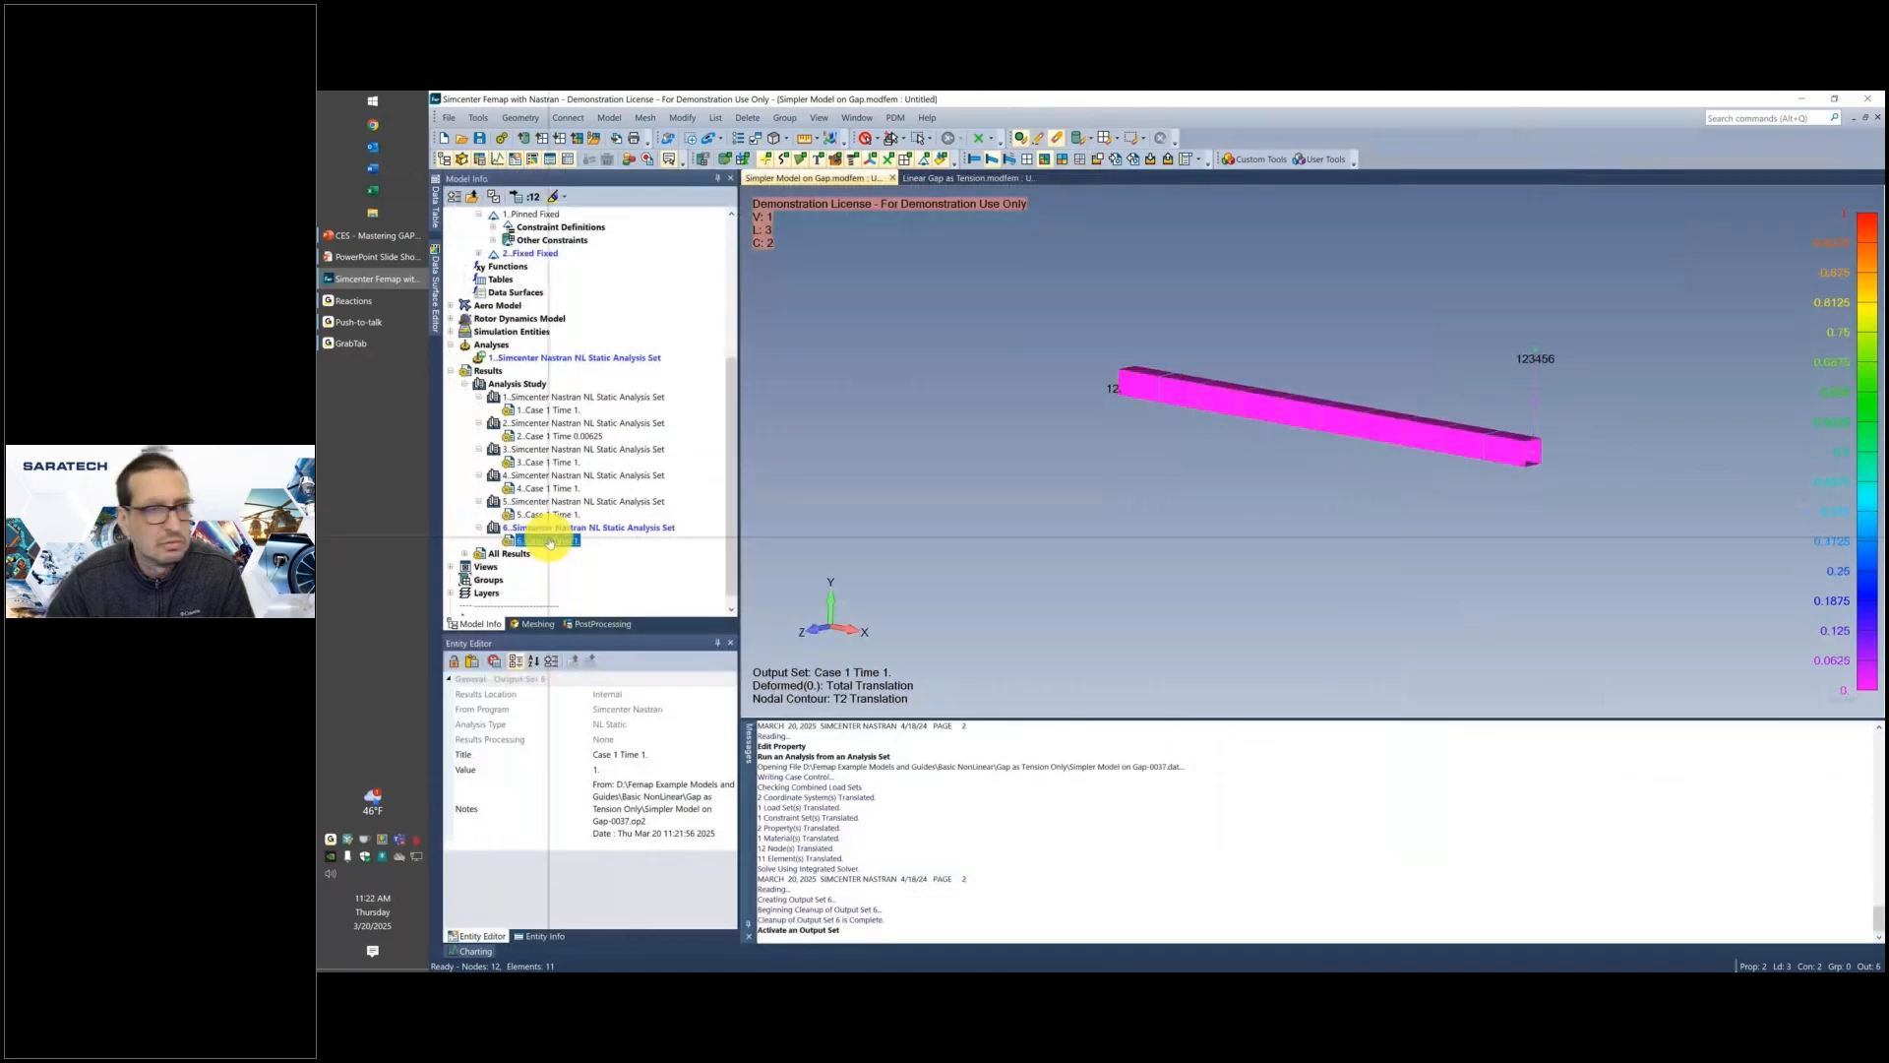
Edit the GAP property to set its initial gap to 0.1.
scroll(610, 438, "up", 6)
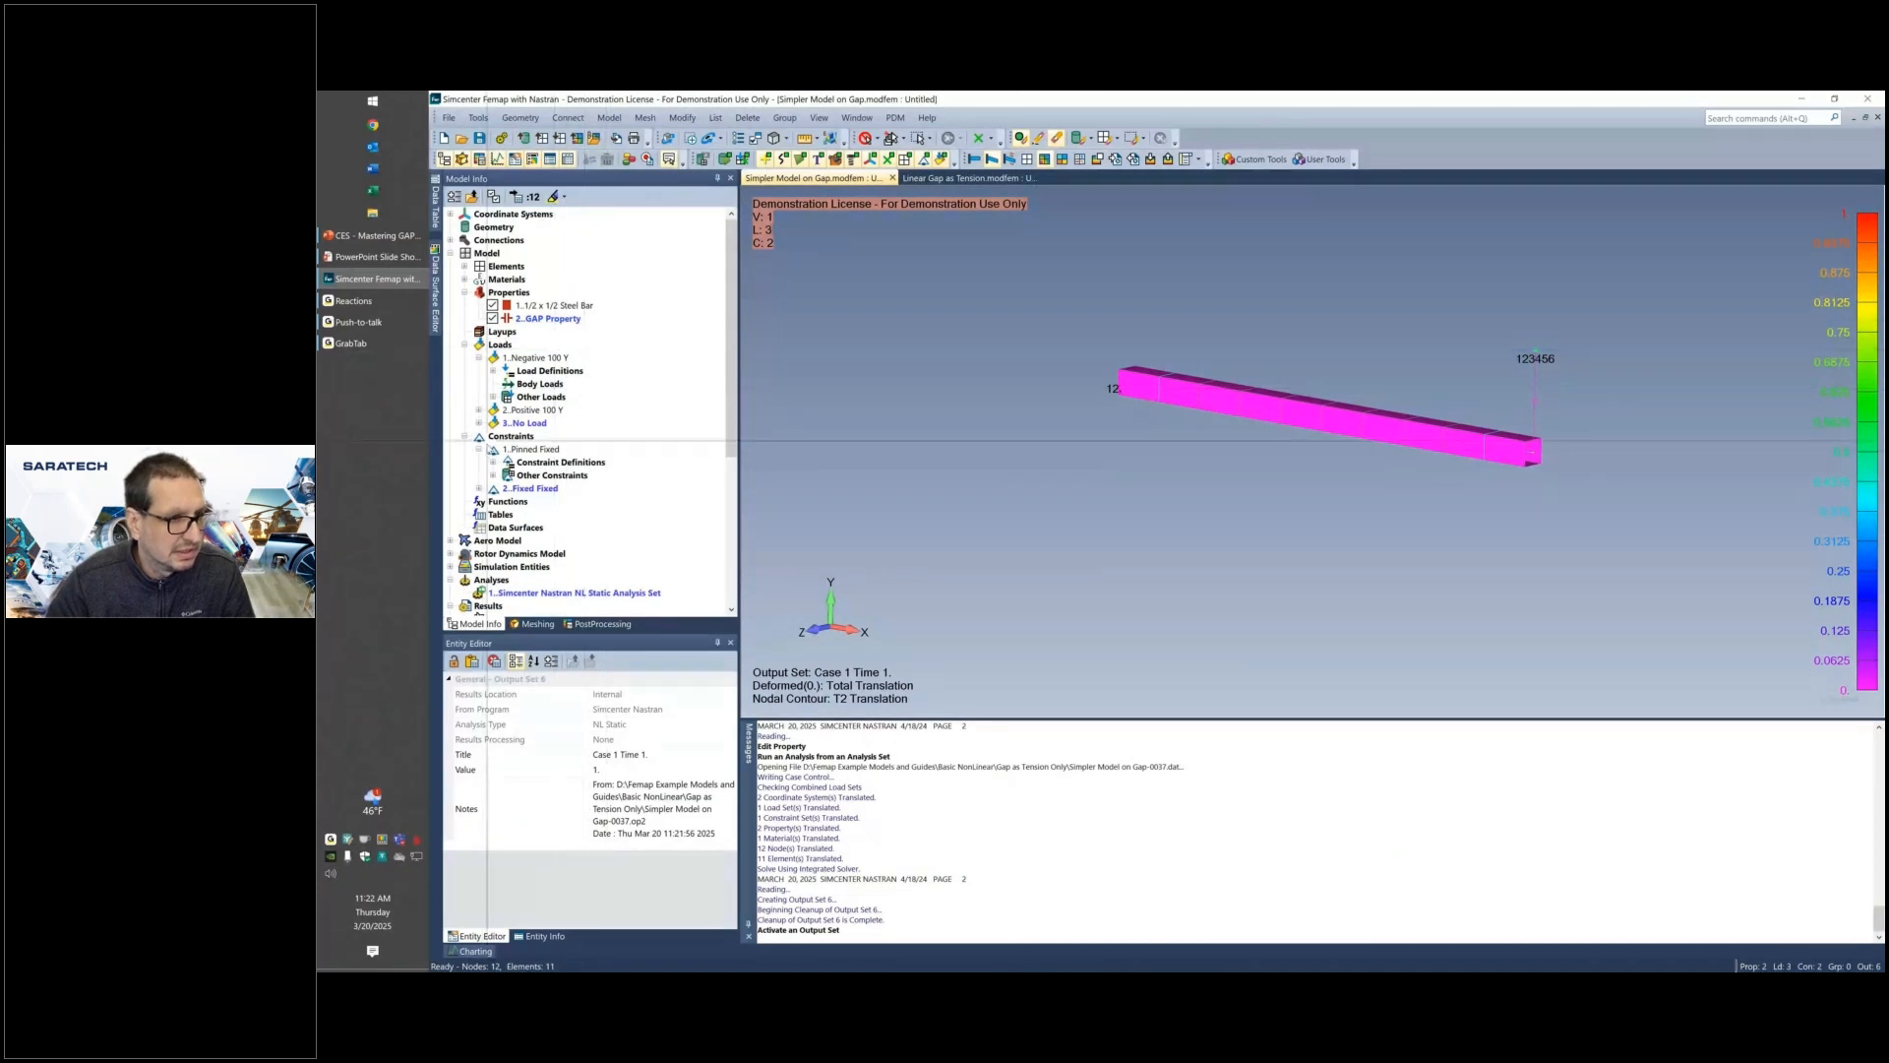
right_click(548, 319)
left_click(583, 385)
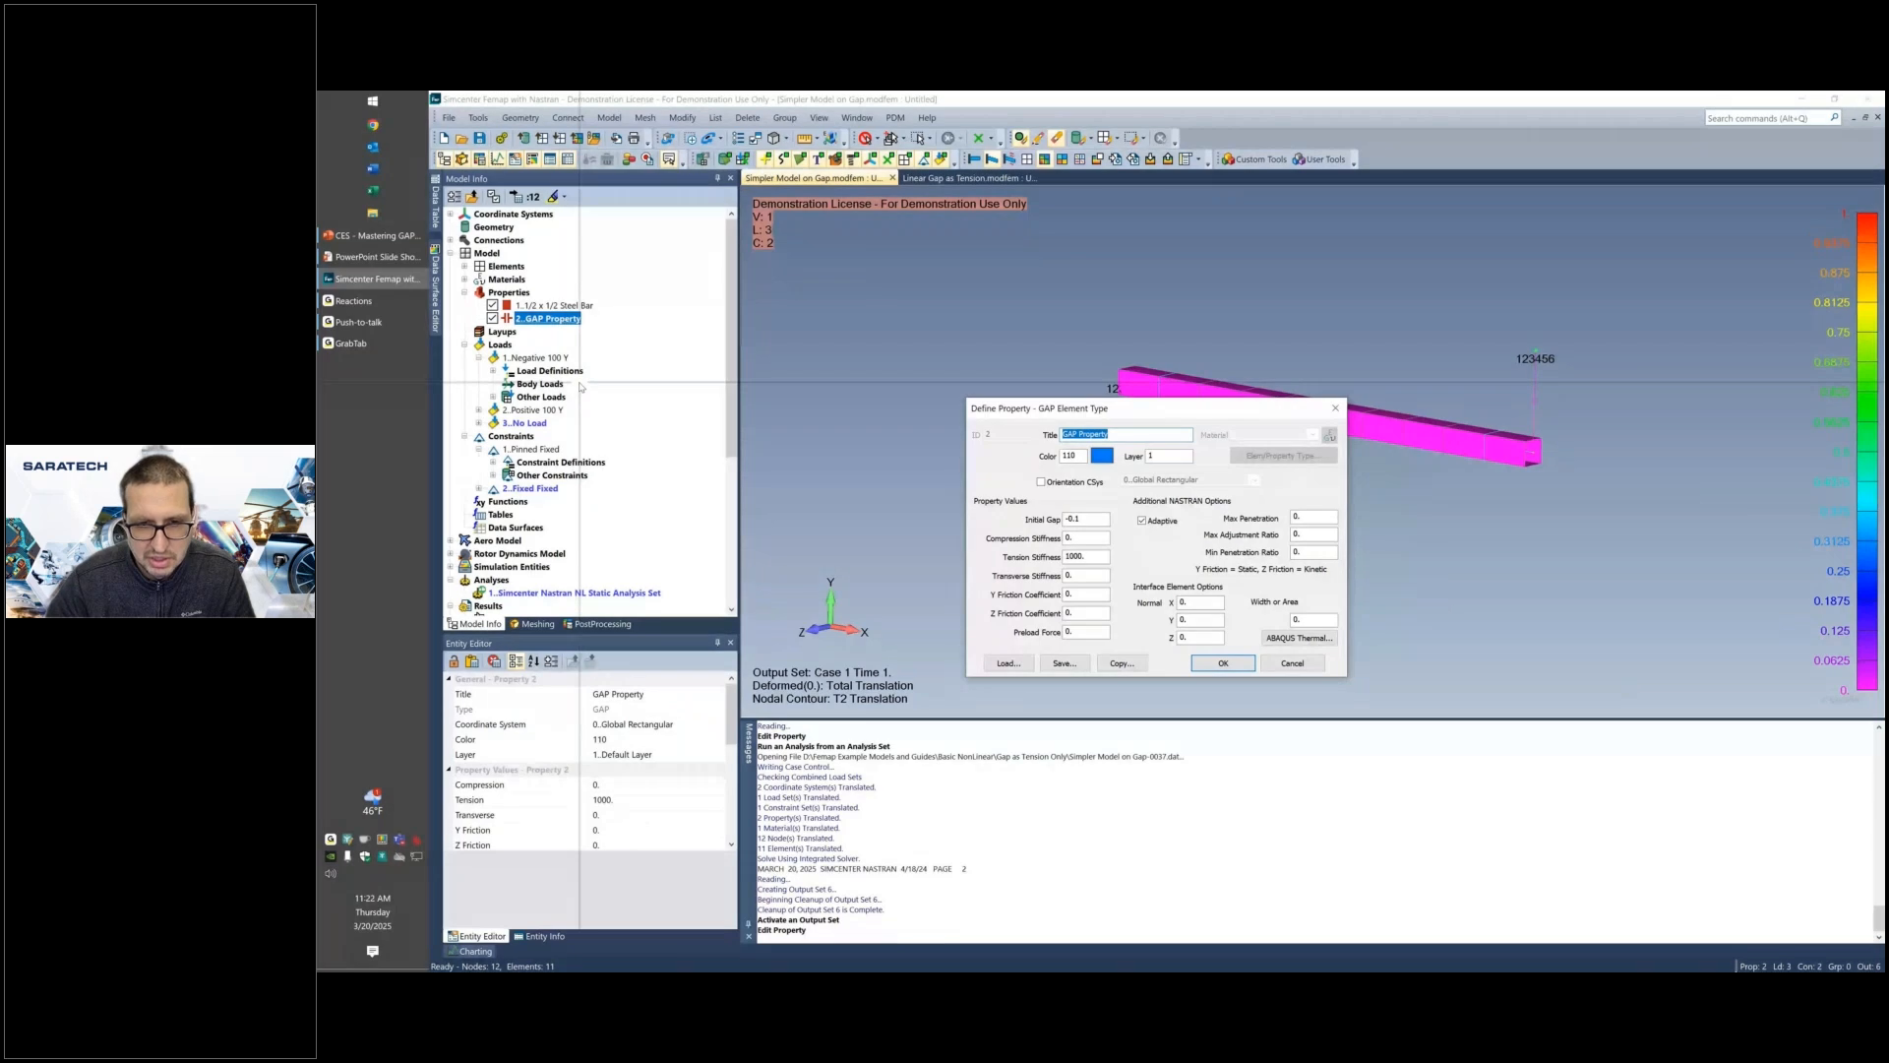
left_click(1070, 519)
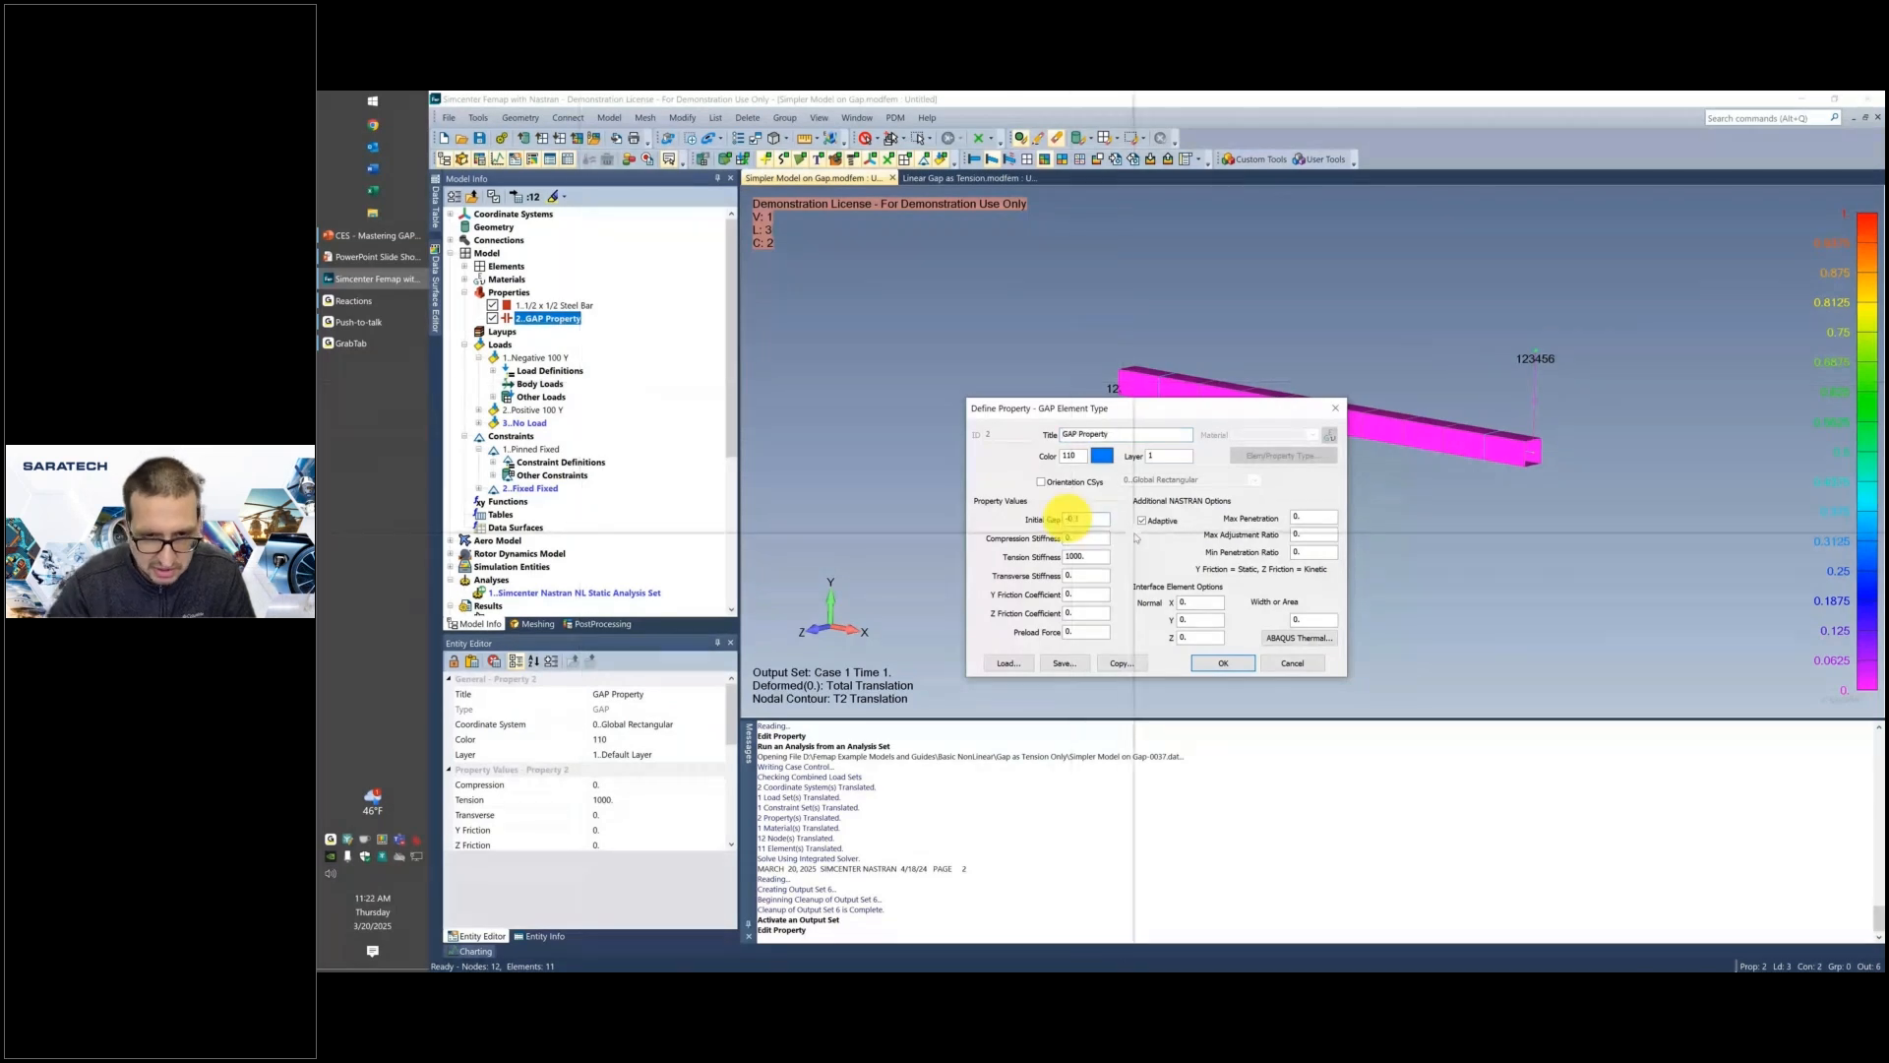
key("BackSpace")
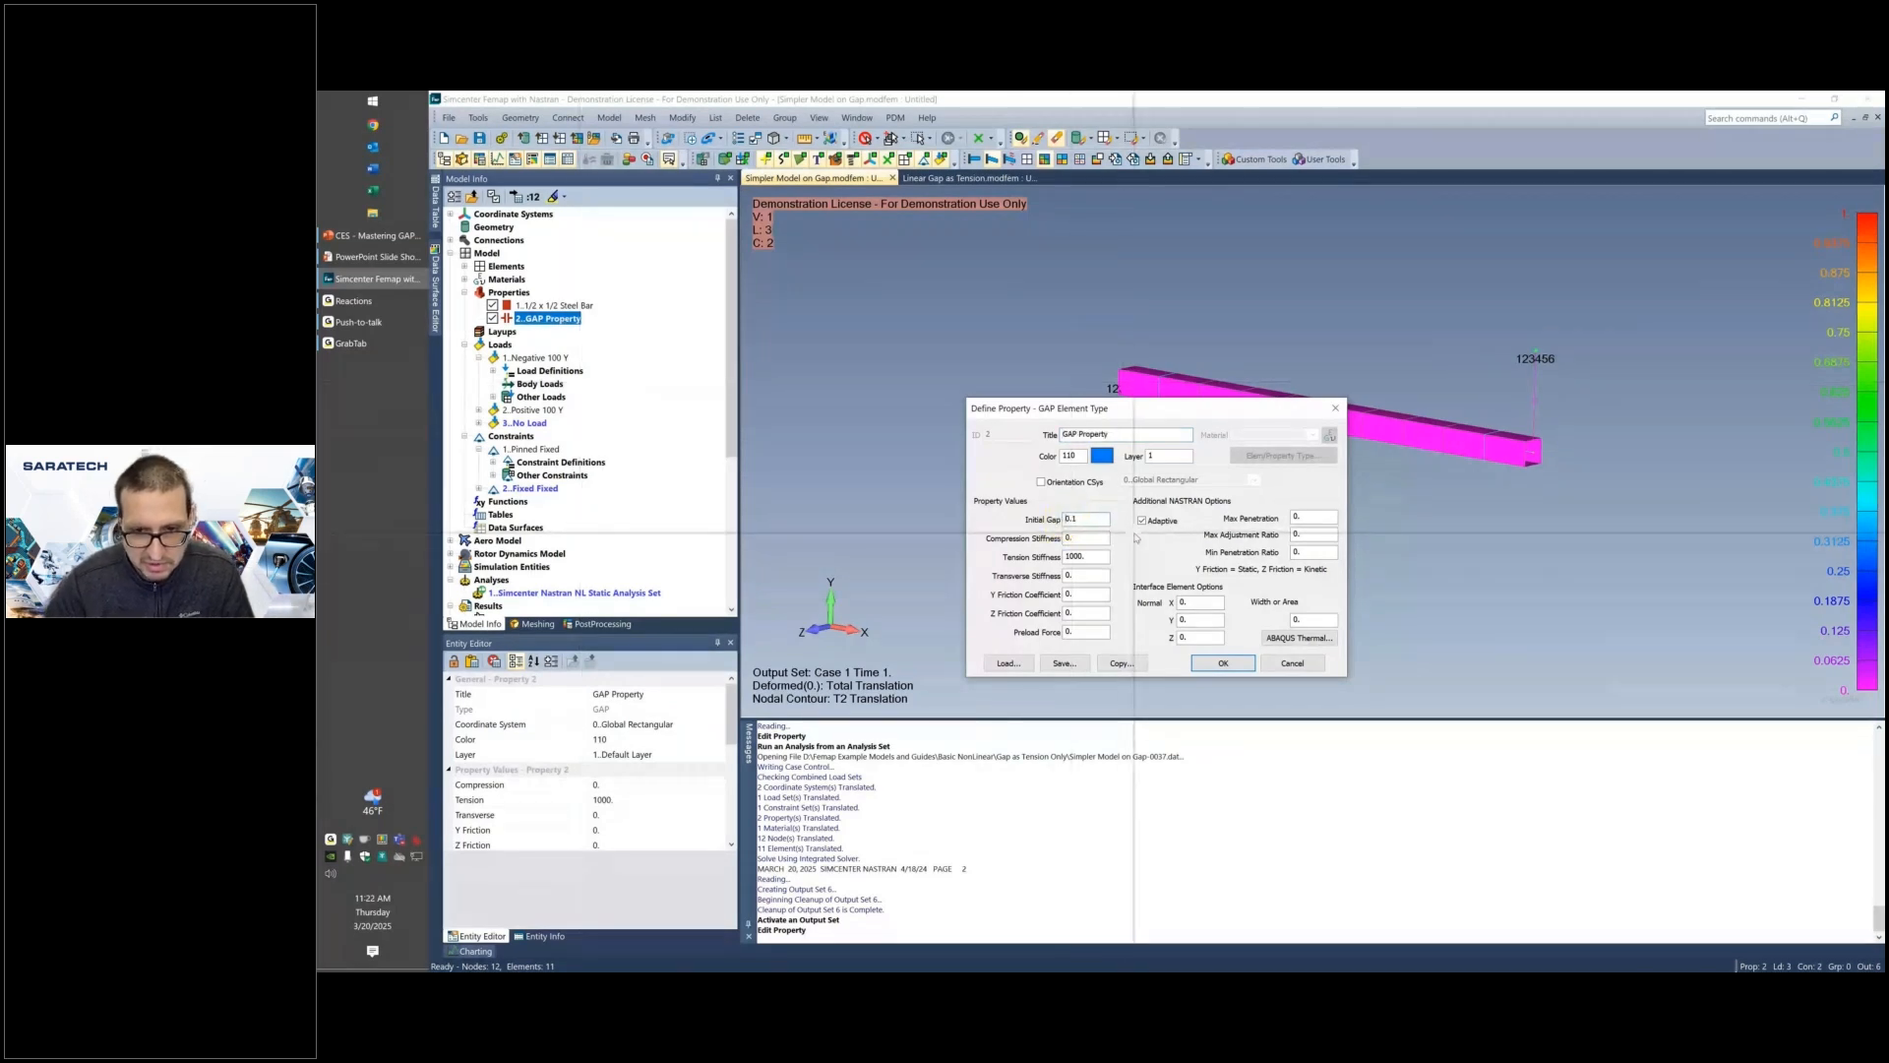
left_click(1223, 663)
Run the nonlinear static analysis set with the positive initial gap and close the analysis monitor.
scroll(623, 449, "down", 5)
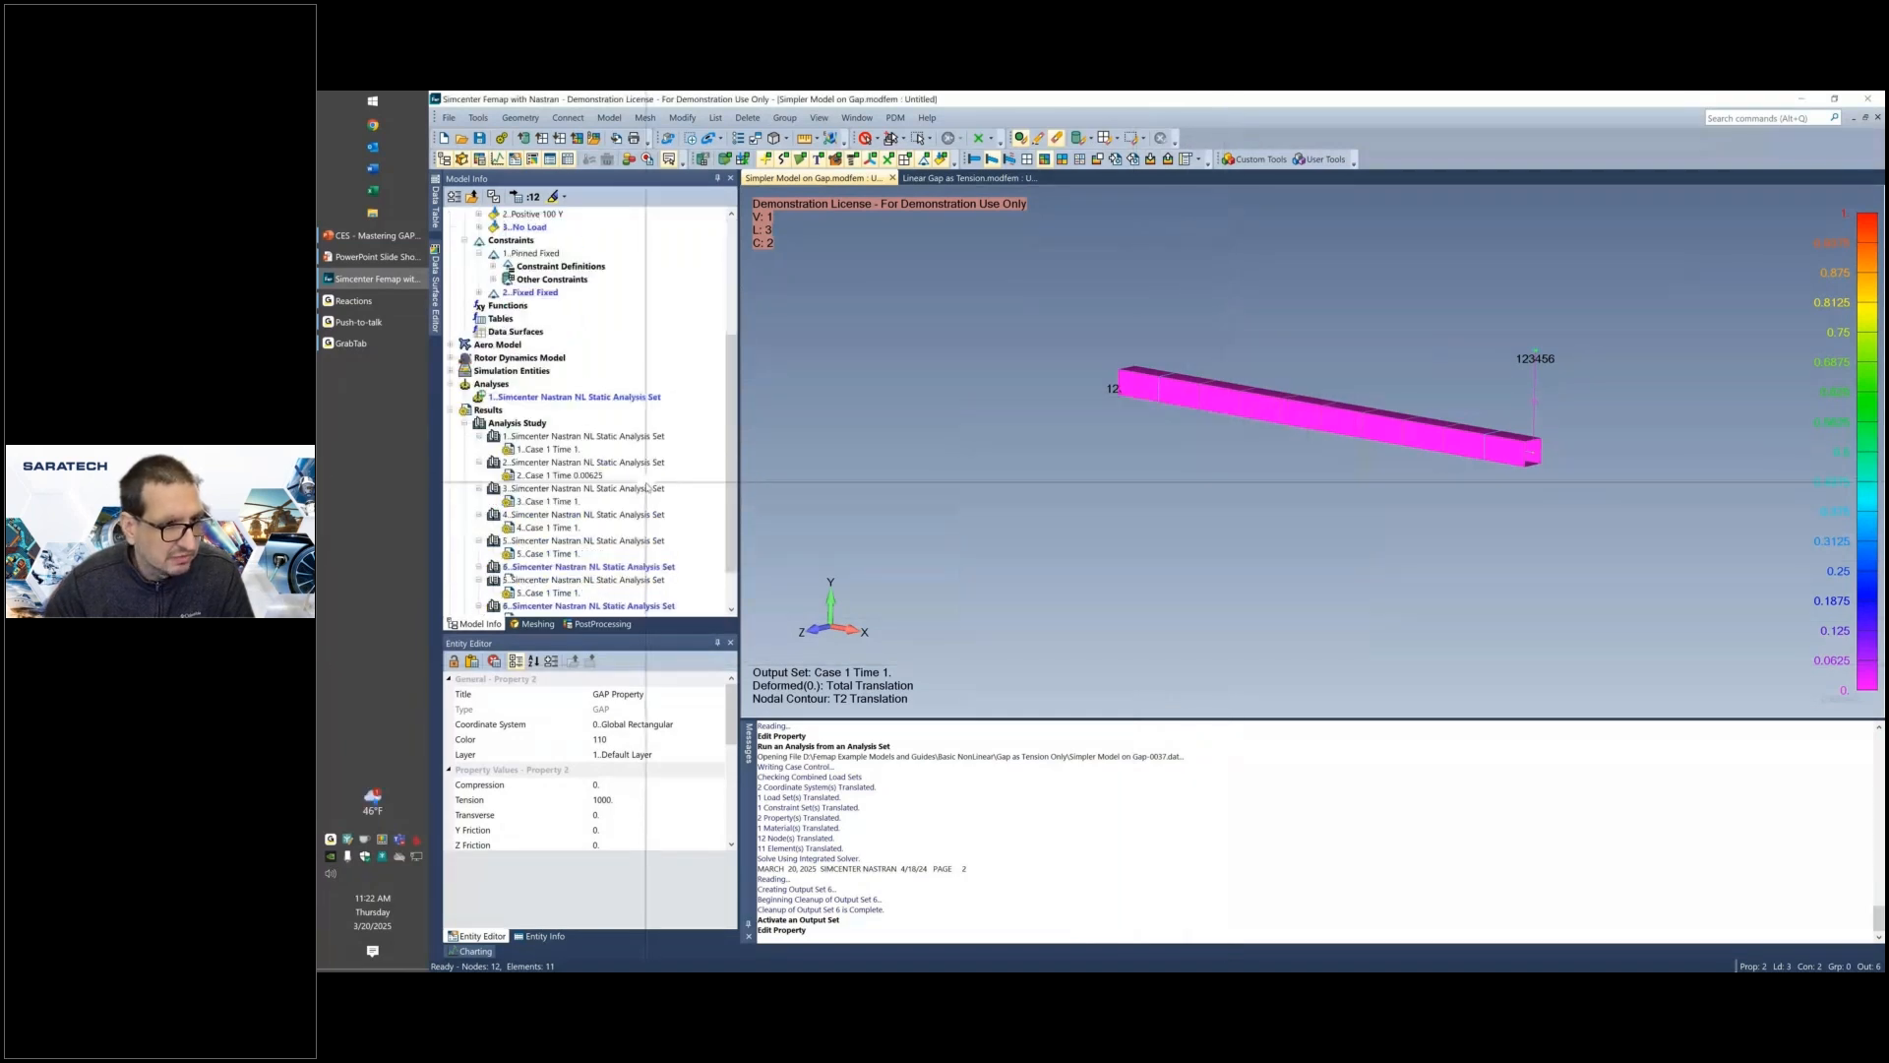
left_click(604, 396)
right_click(606, 396)
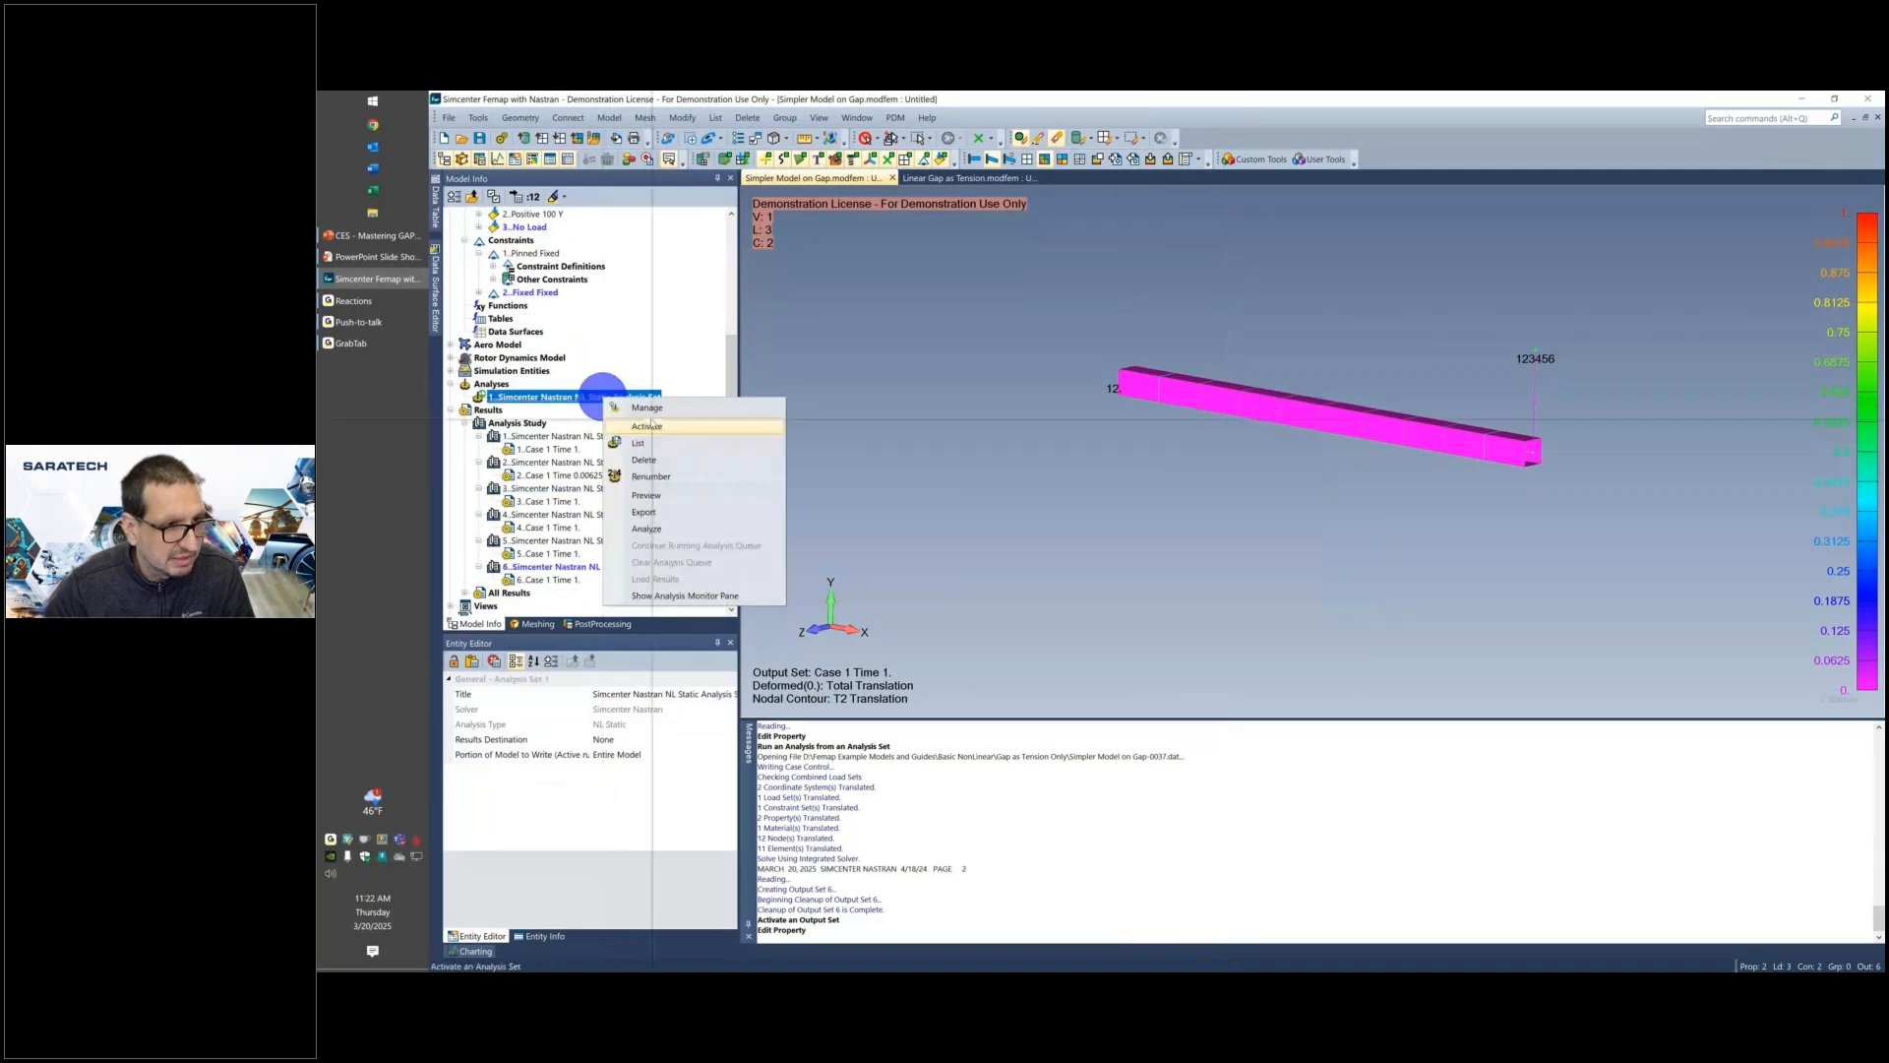
left_click(647, 528)
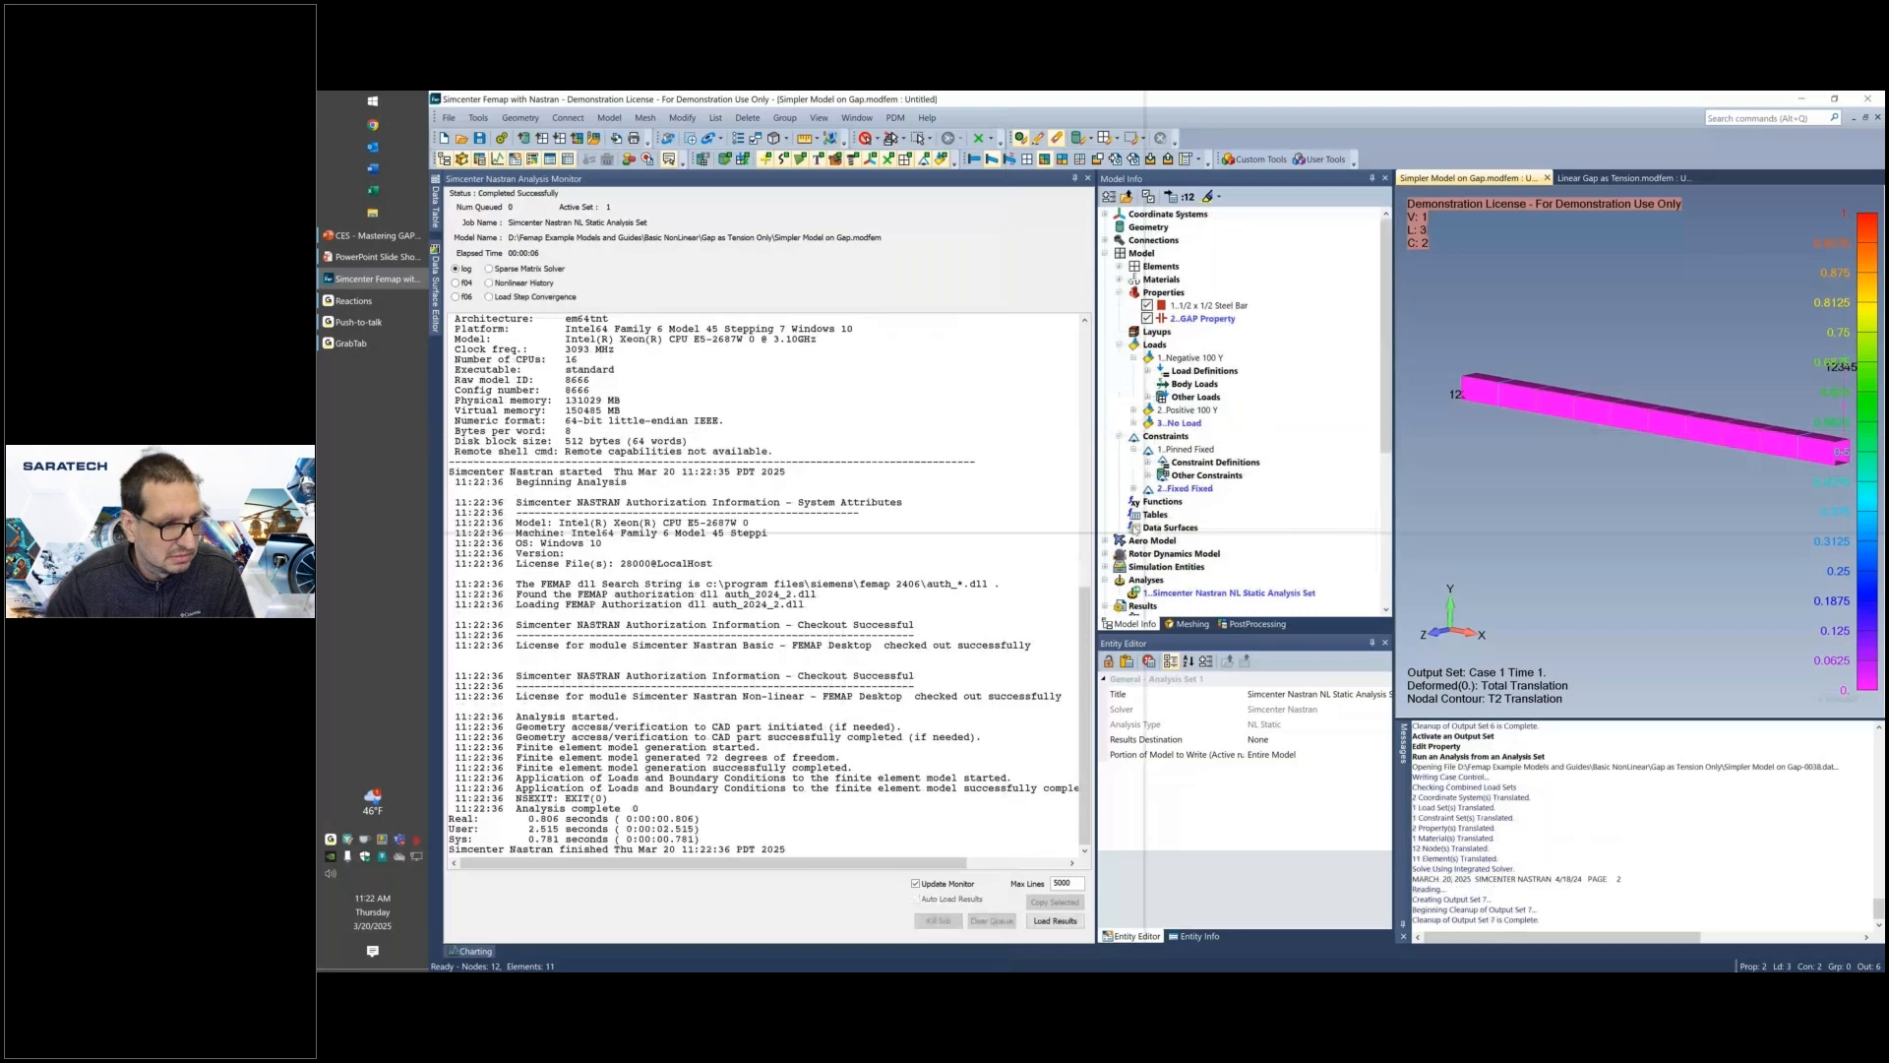
scroll(1134, 528, "down", 7)
left_click(1087, 178)
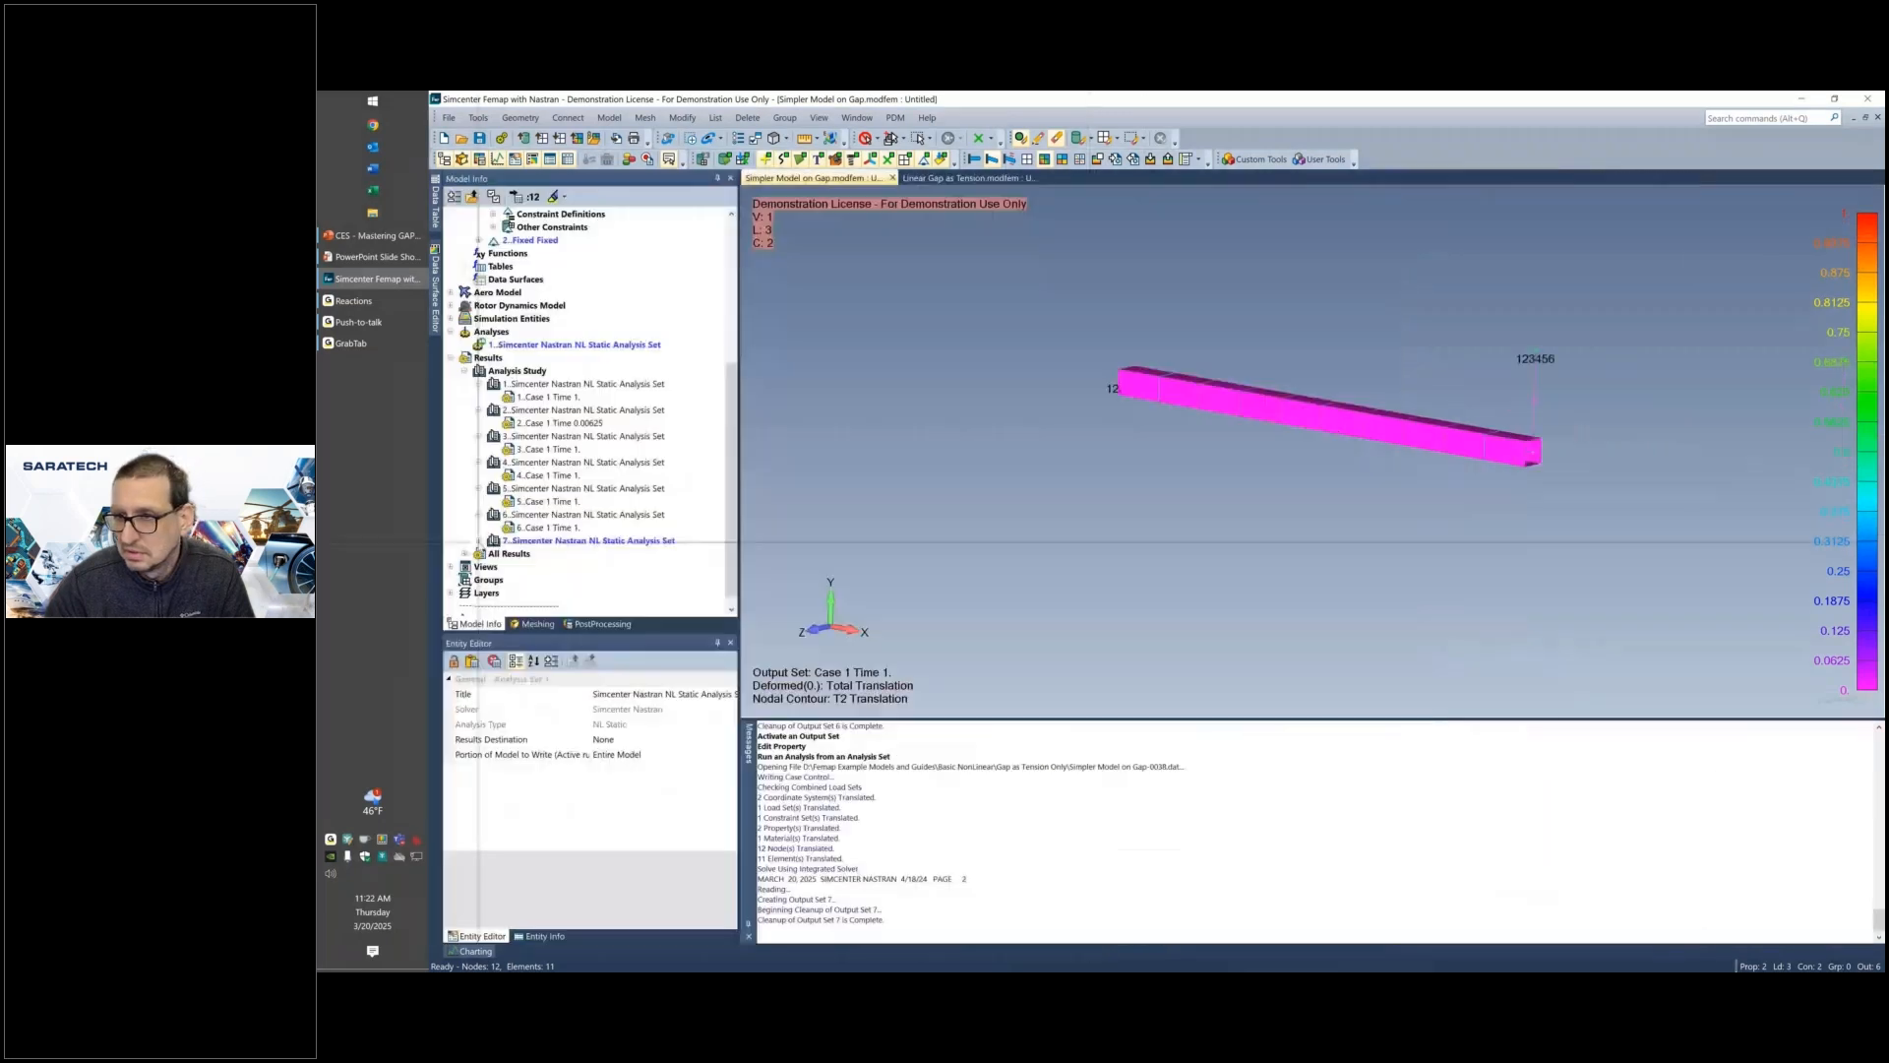
Activate the Case 1 output set of the seventh analysis study and examine the beam's deformed shape.
left_click(479, 540)
double_click(547, 553)
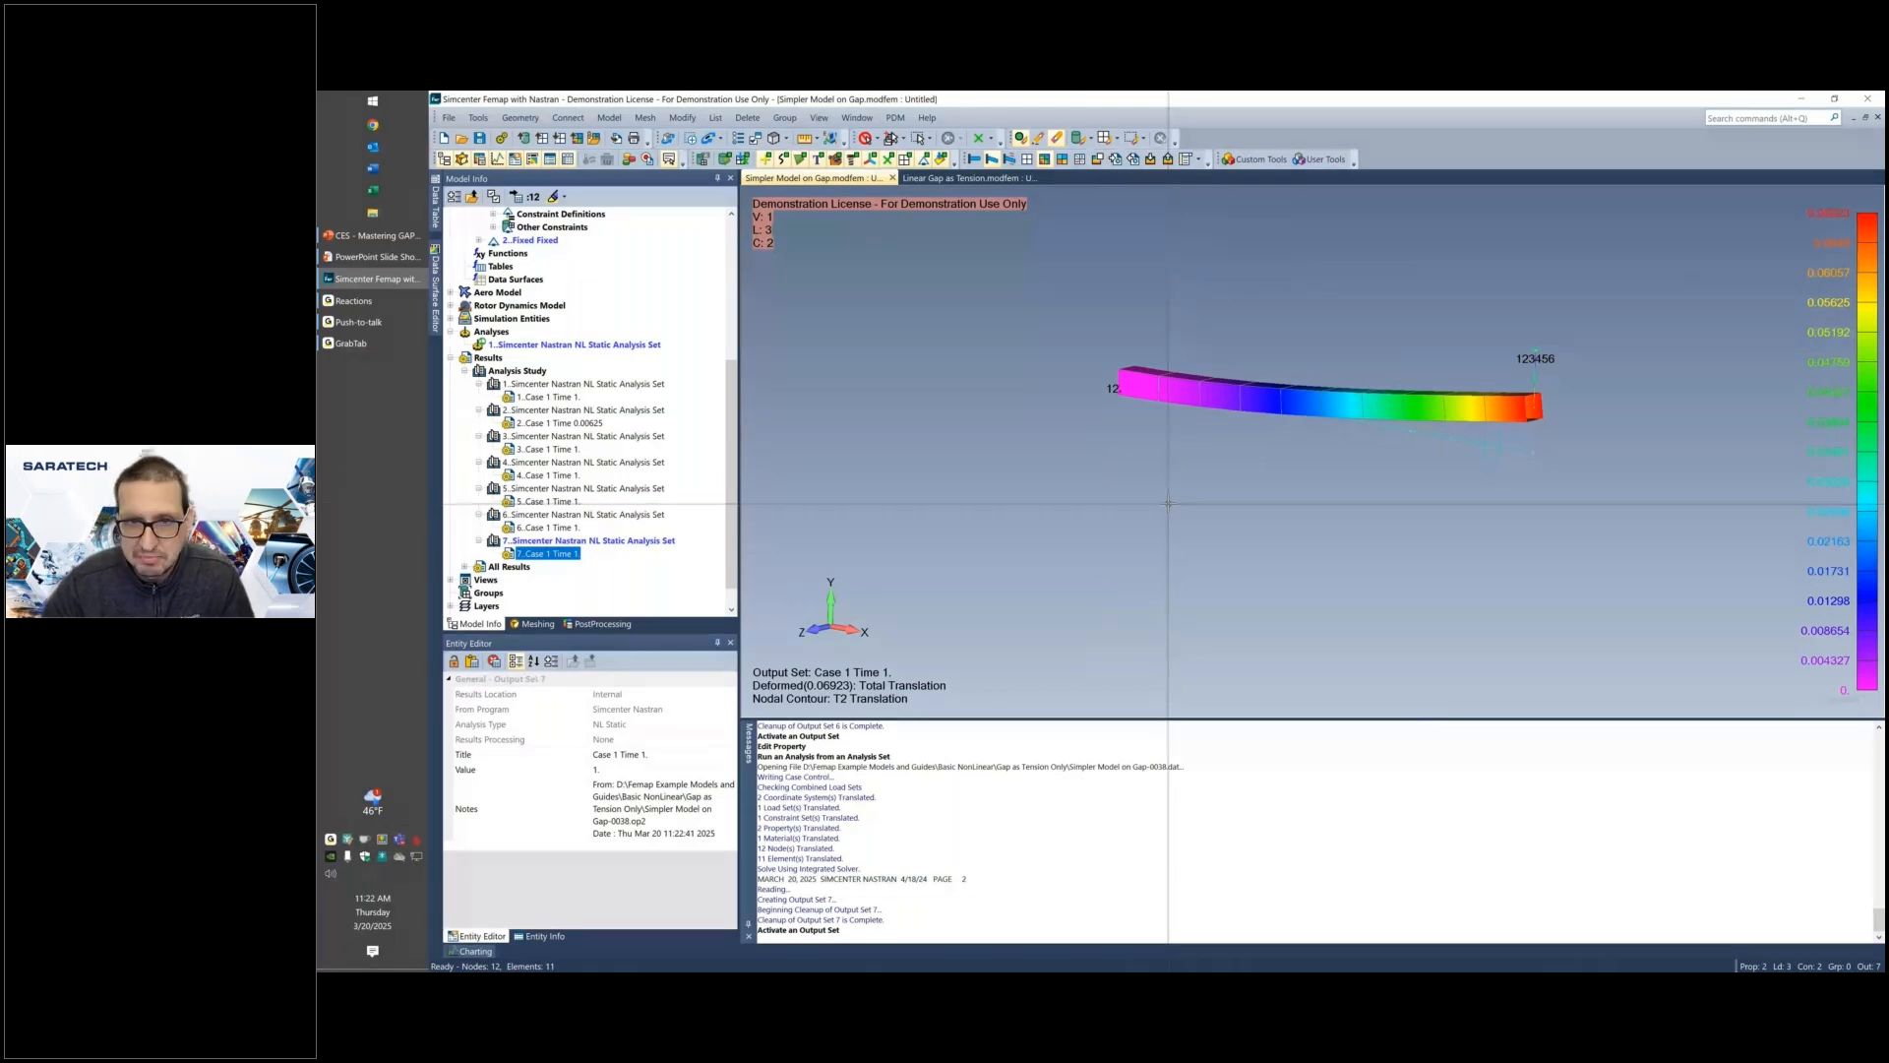
middle_click_drag(1169, 503, 1356, 413)
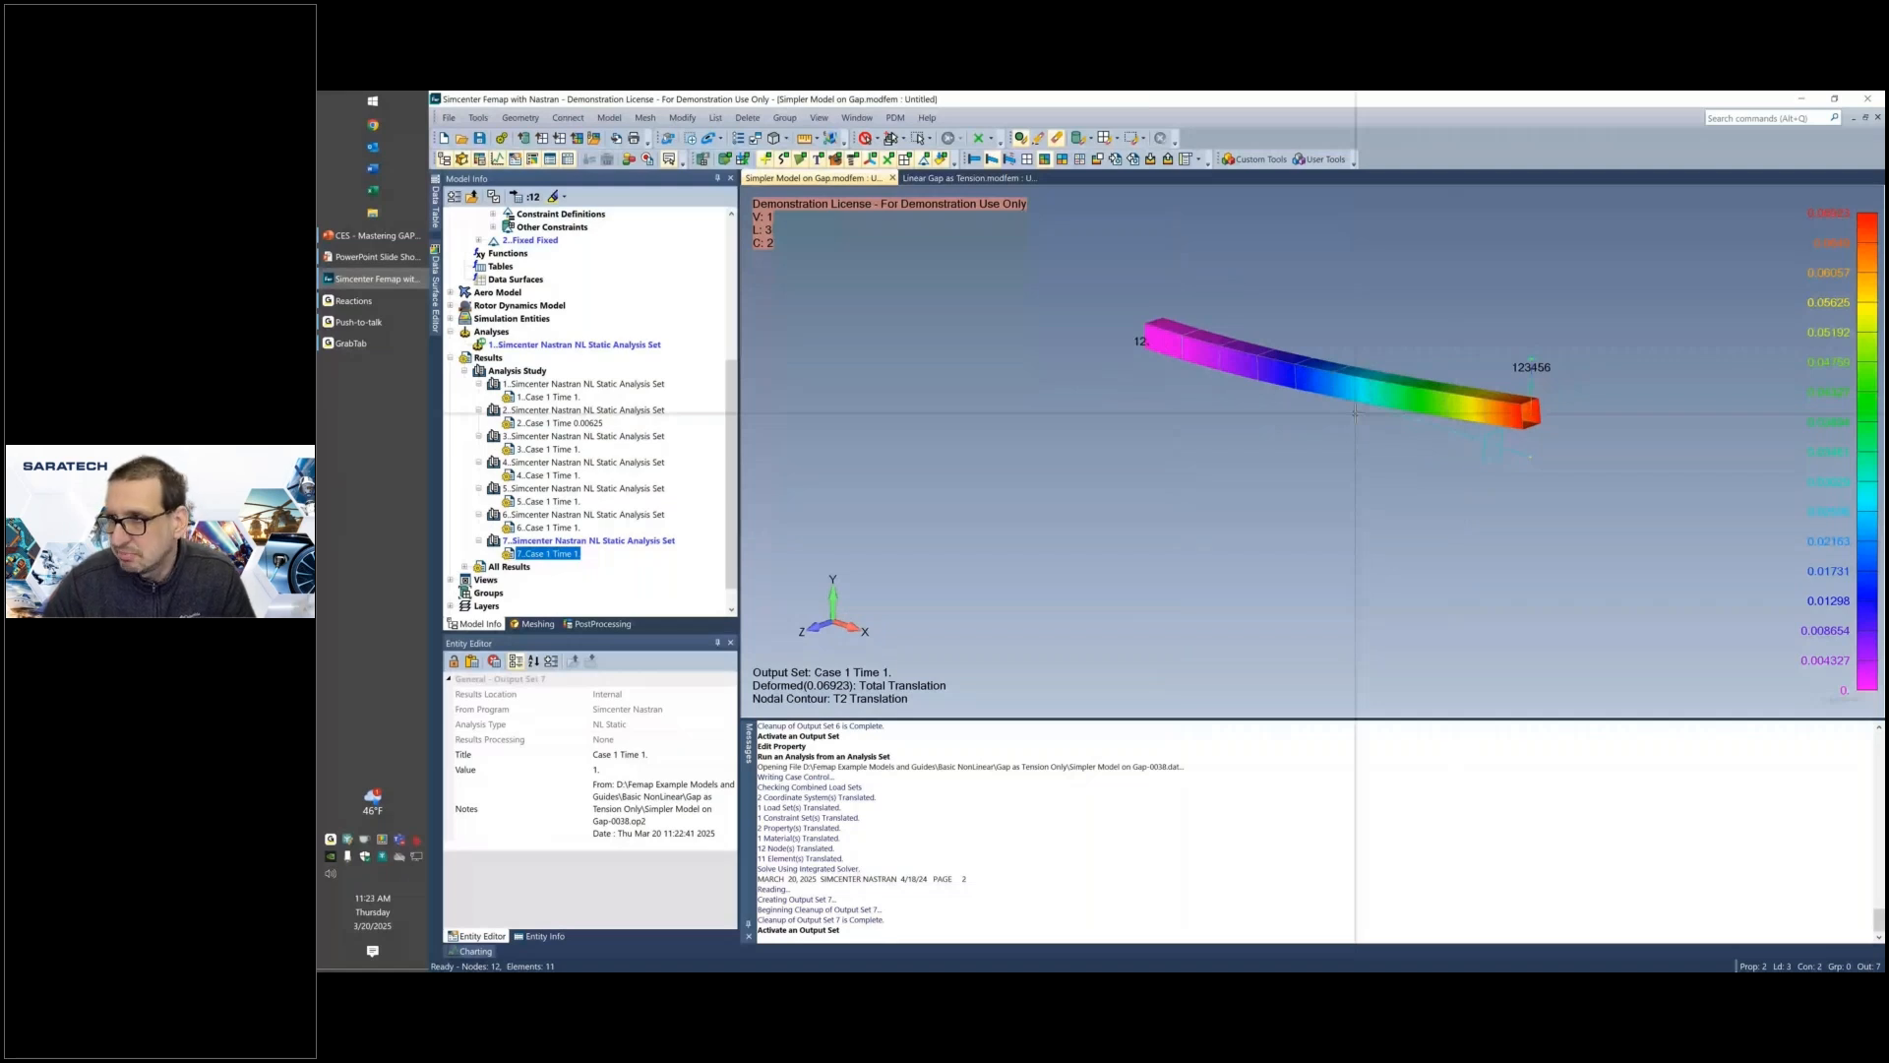
middle_click_drag(1363, 470, 1234, 508, "ctrl")
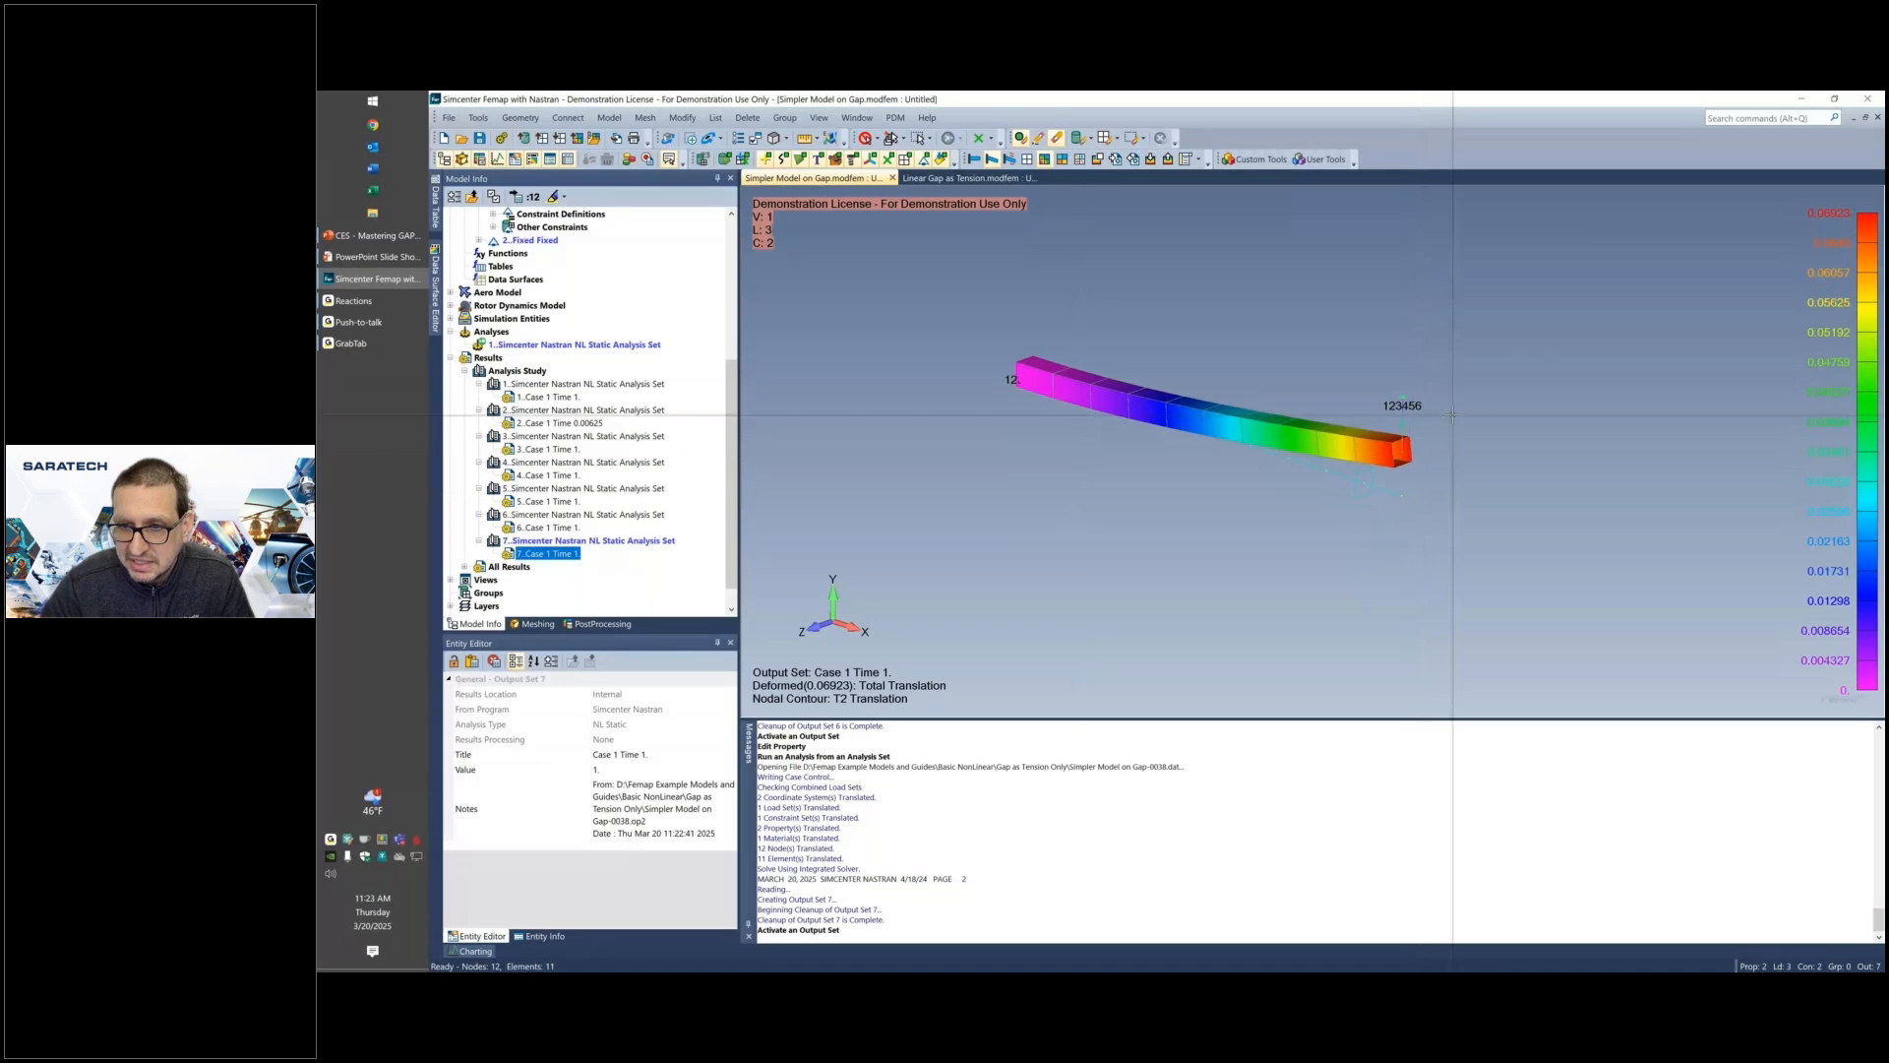
middle_click_drag(1452, 415, 1398, 447)
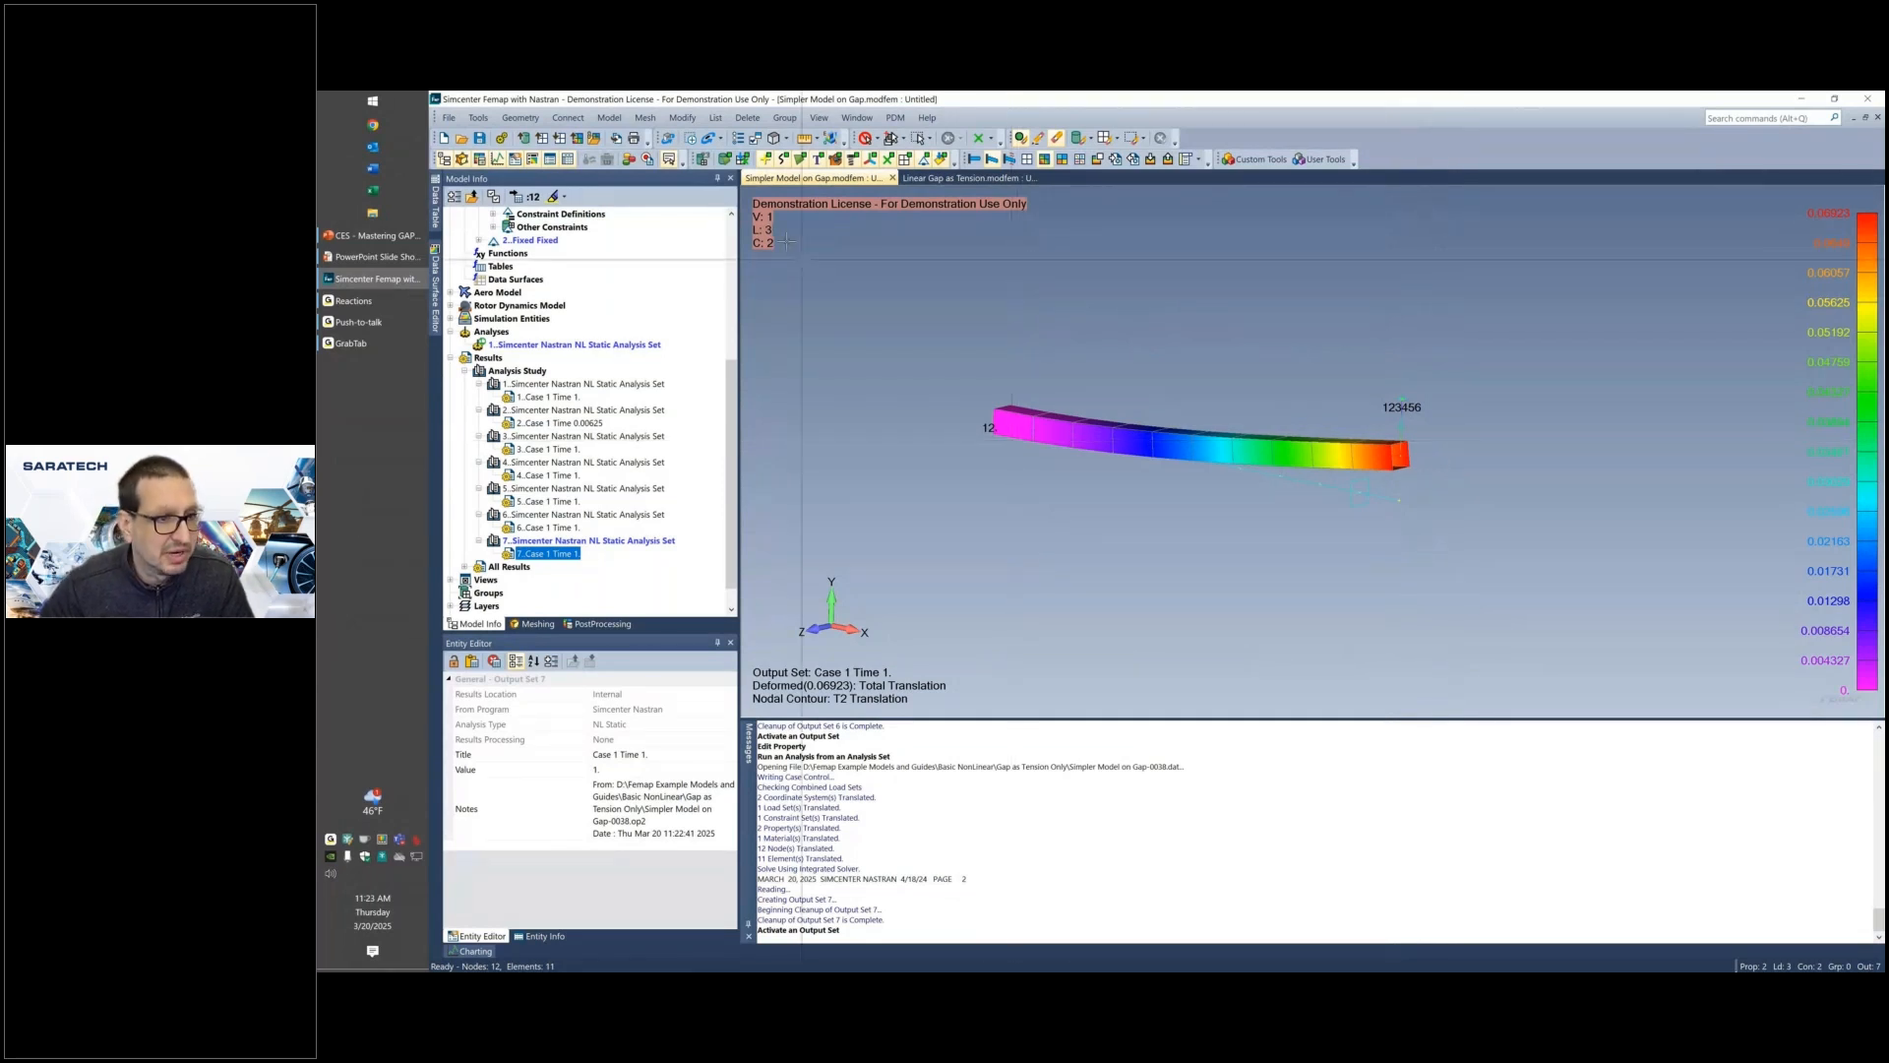
Change the contour output vector to 53..T2 Constraint Force and examine the reaction at the beam's supported end.
left_click(596, 624)
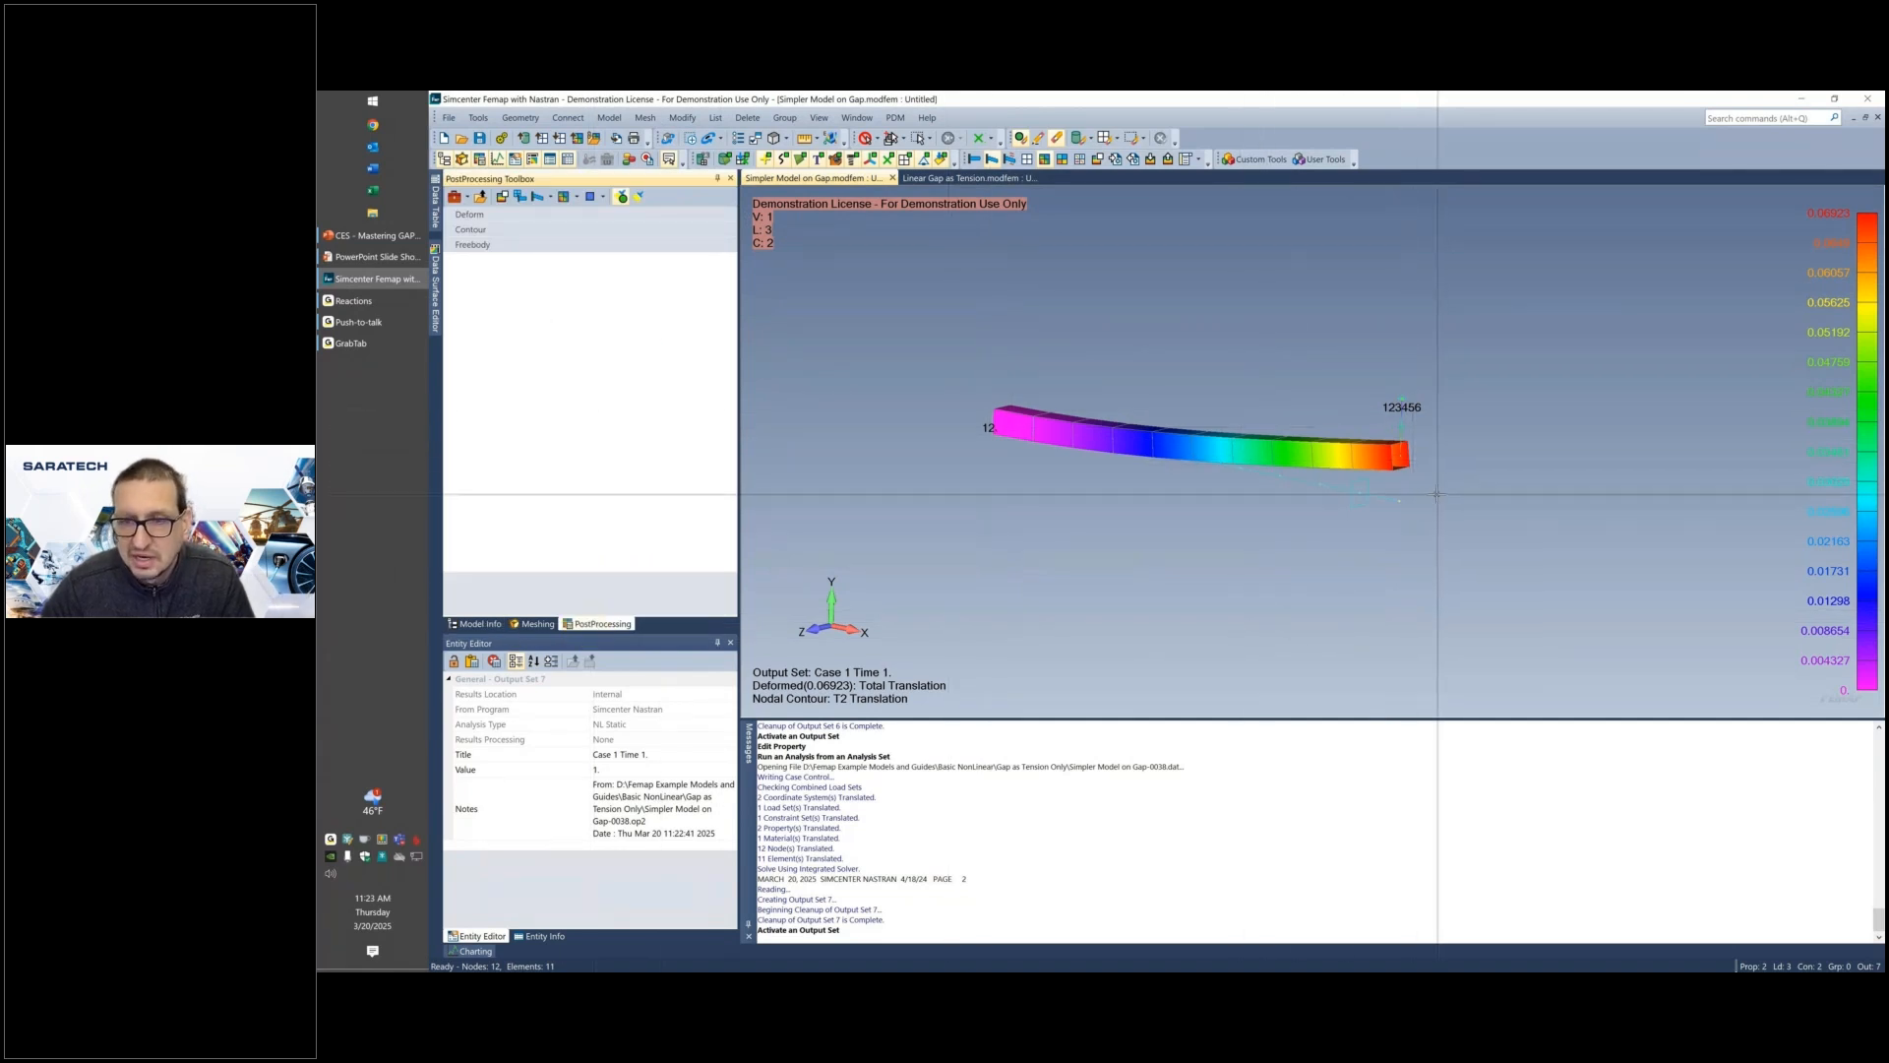
left_click(509, 232)
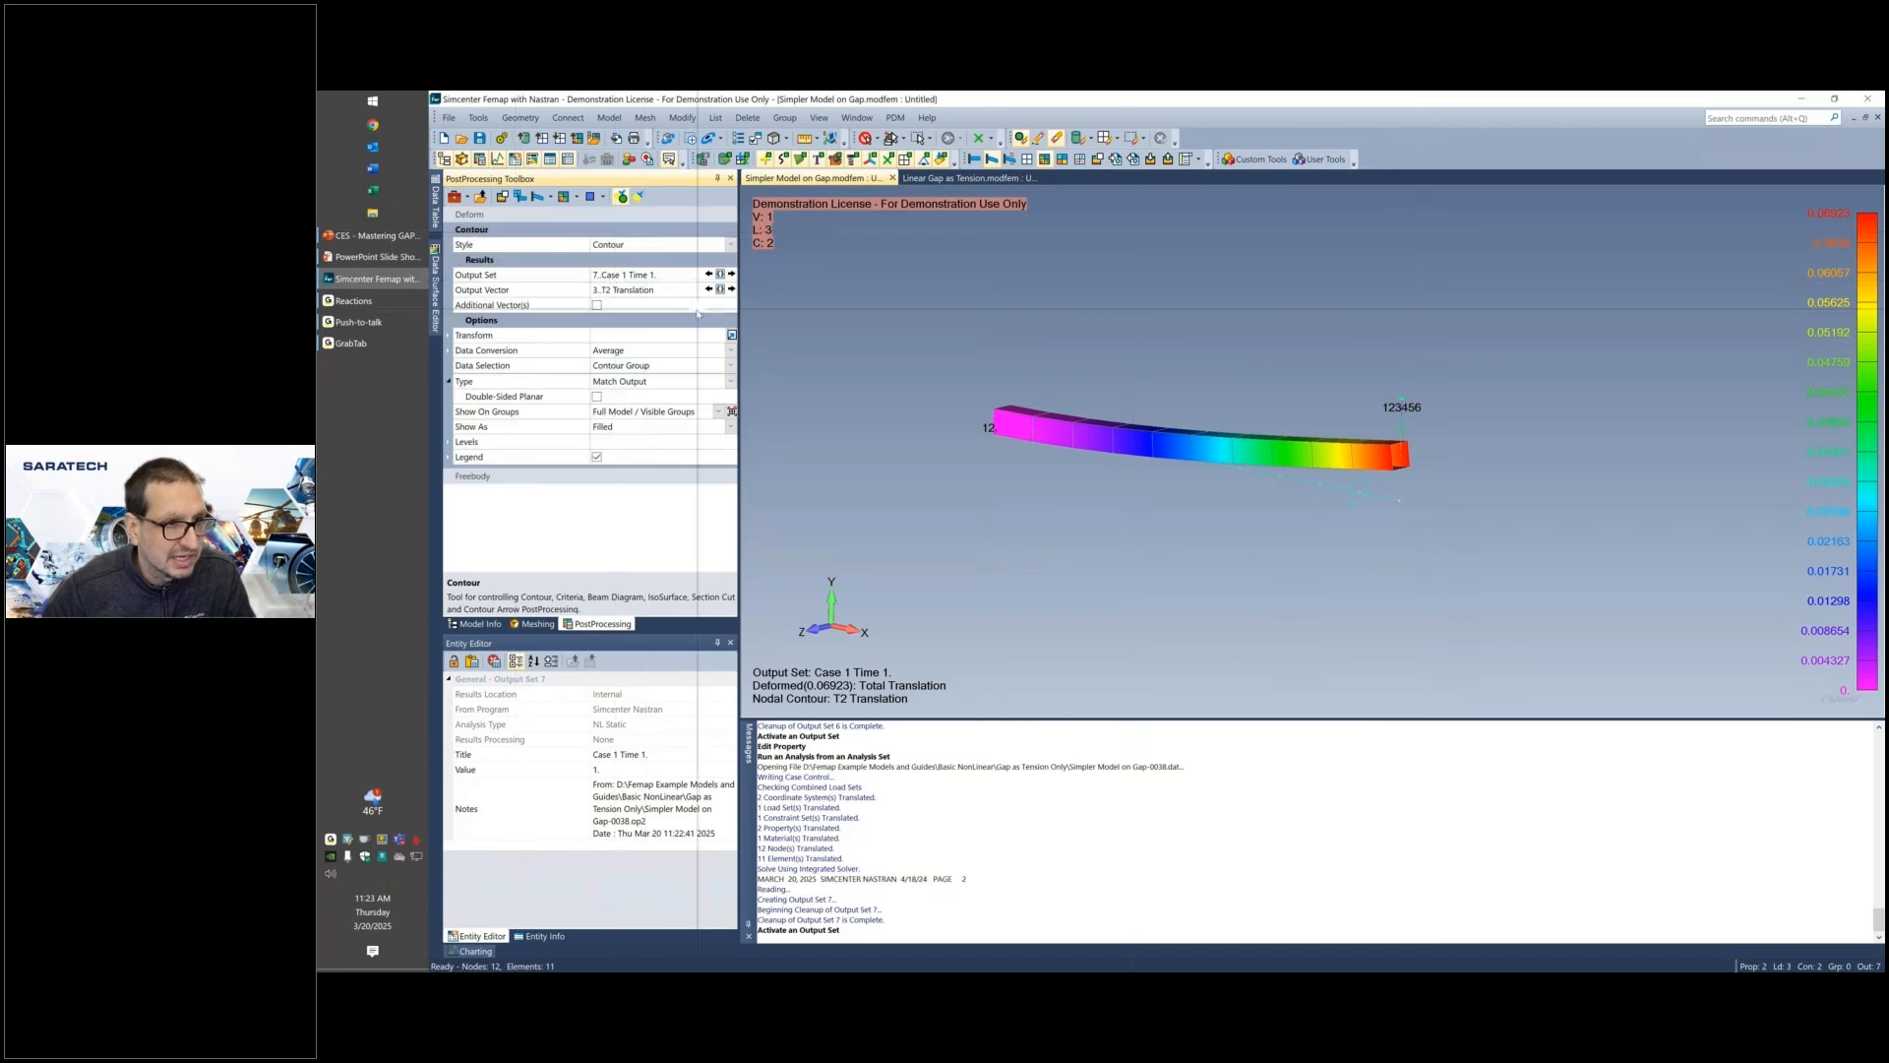
left_click(720, 289)
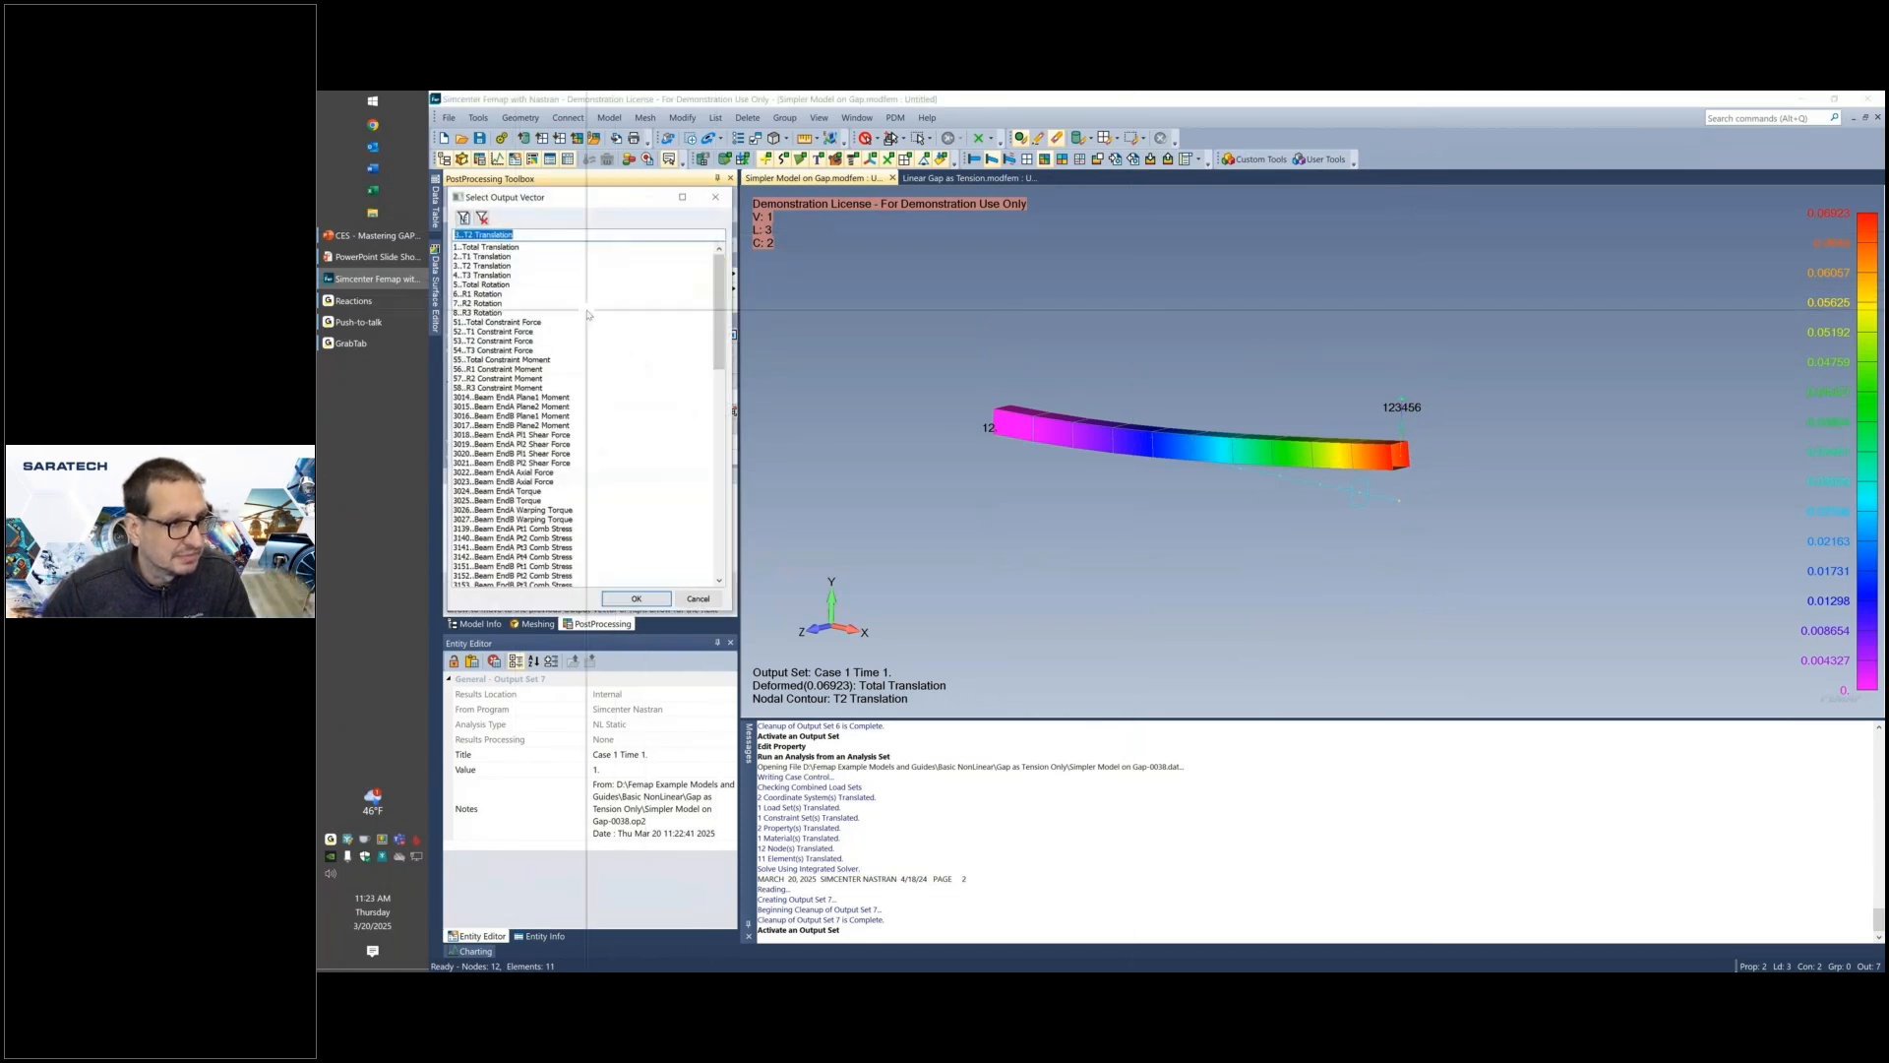
left_click(487, 341)
left_click(635, 598)
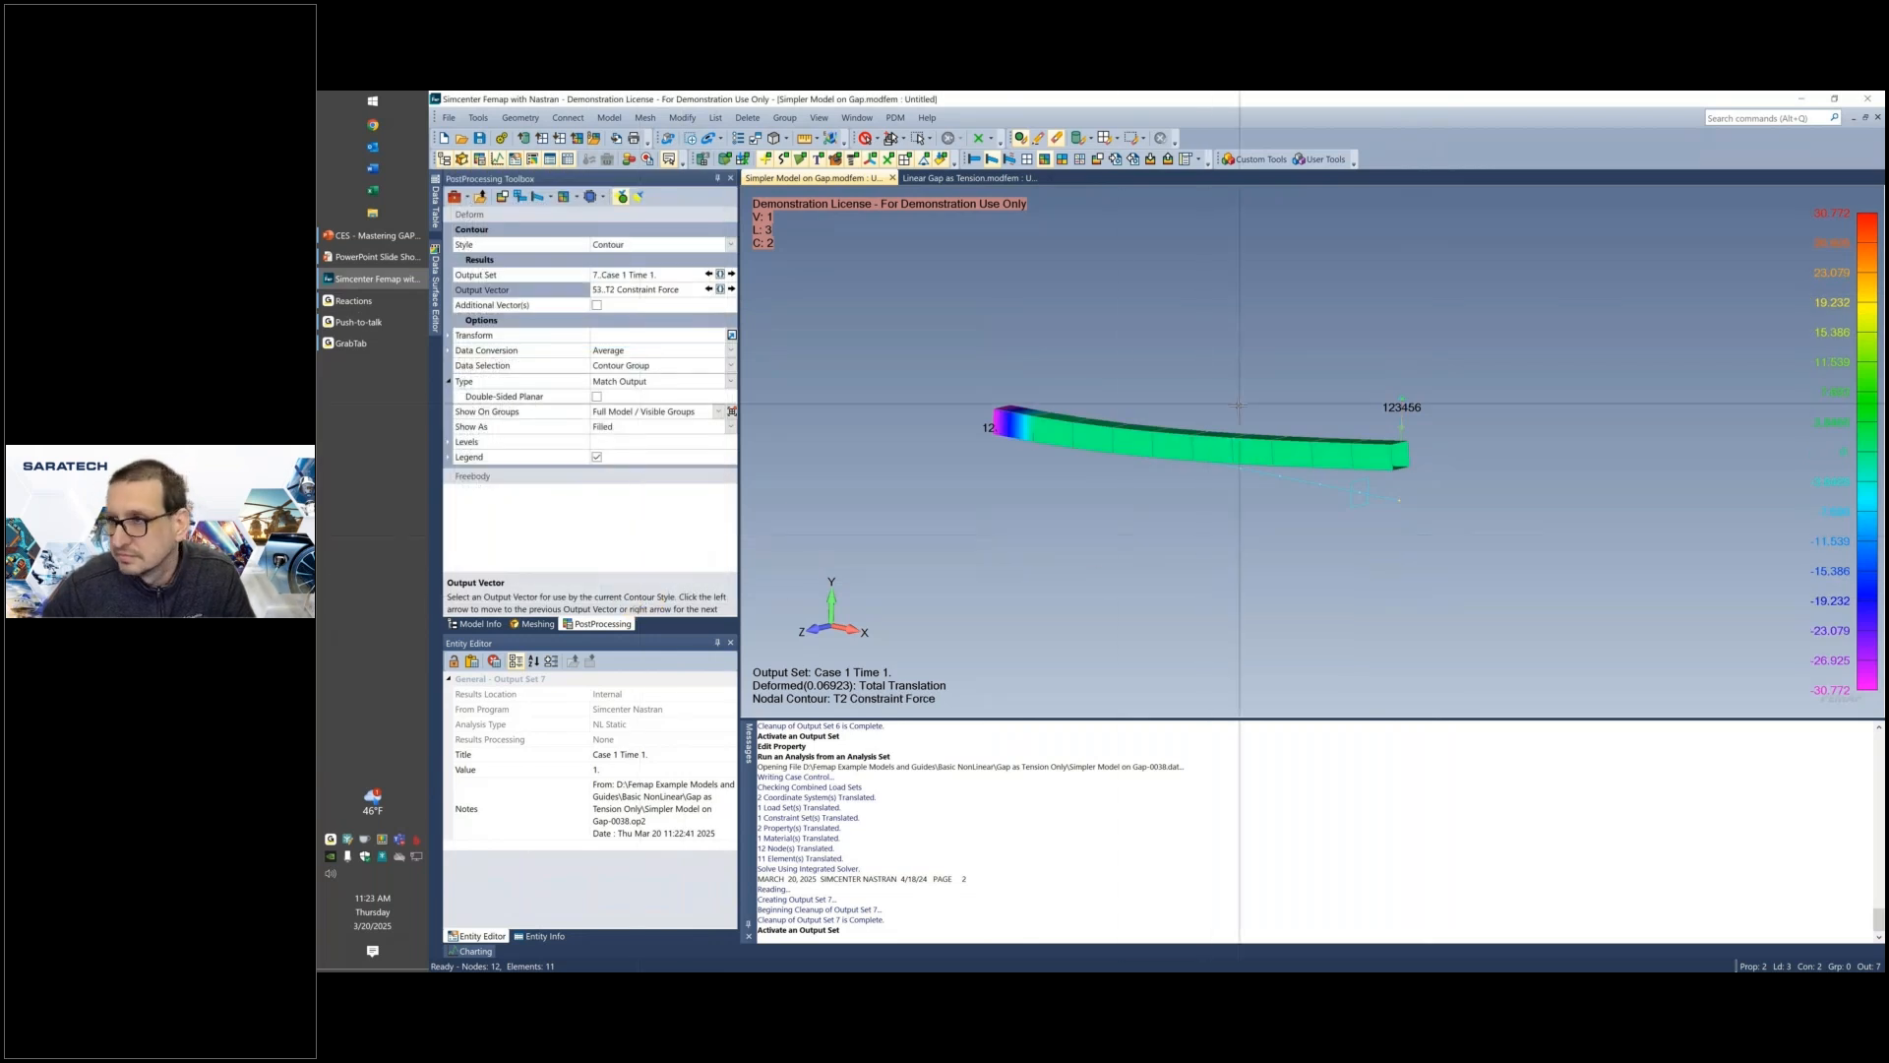
middle_click_drag(1248, 394, 1325, 391)
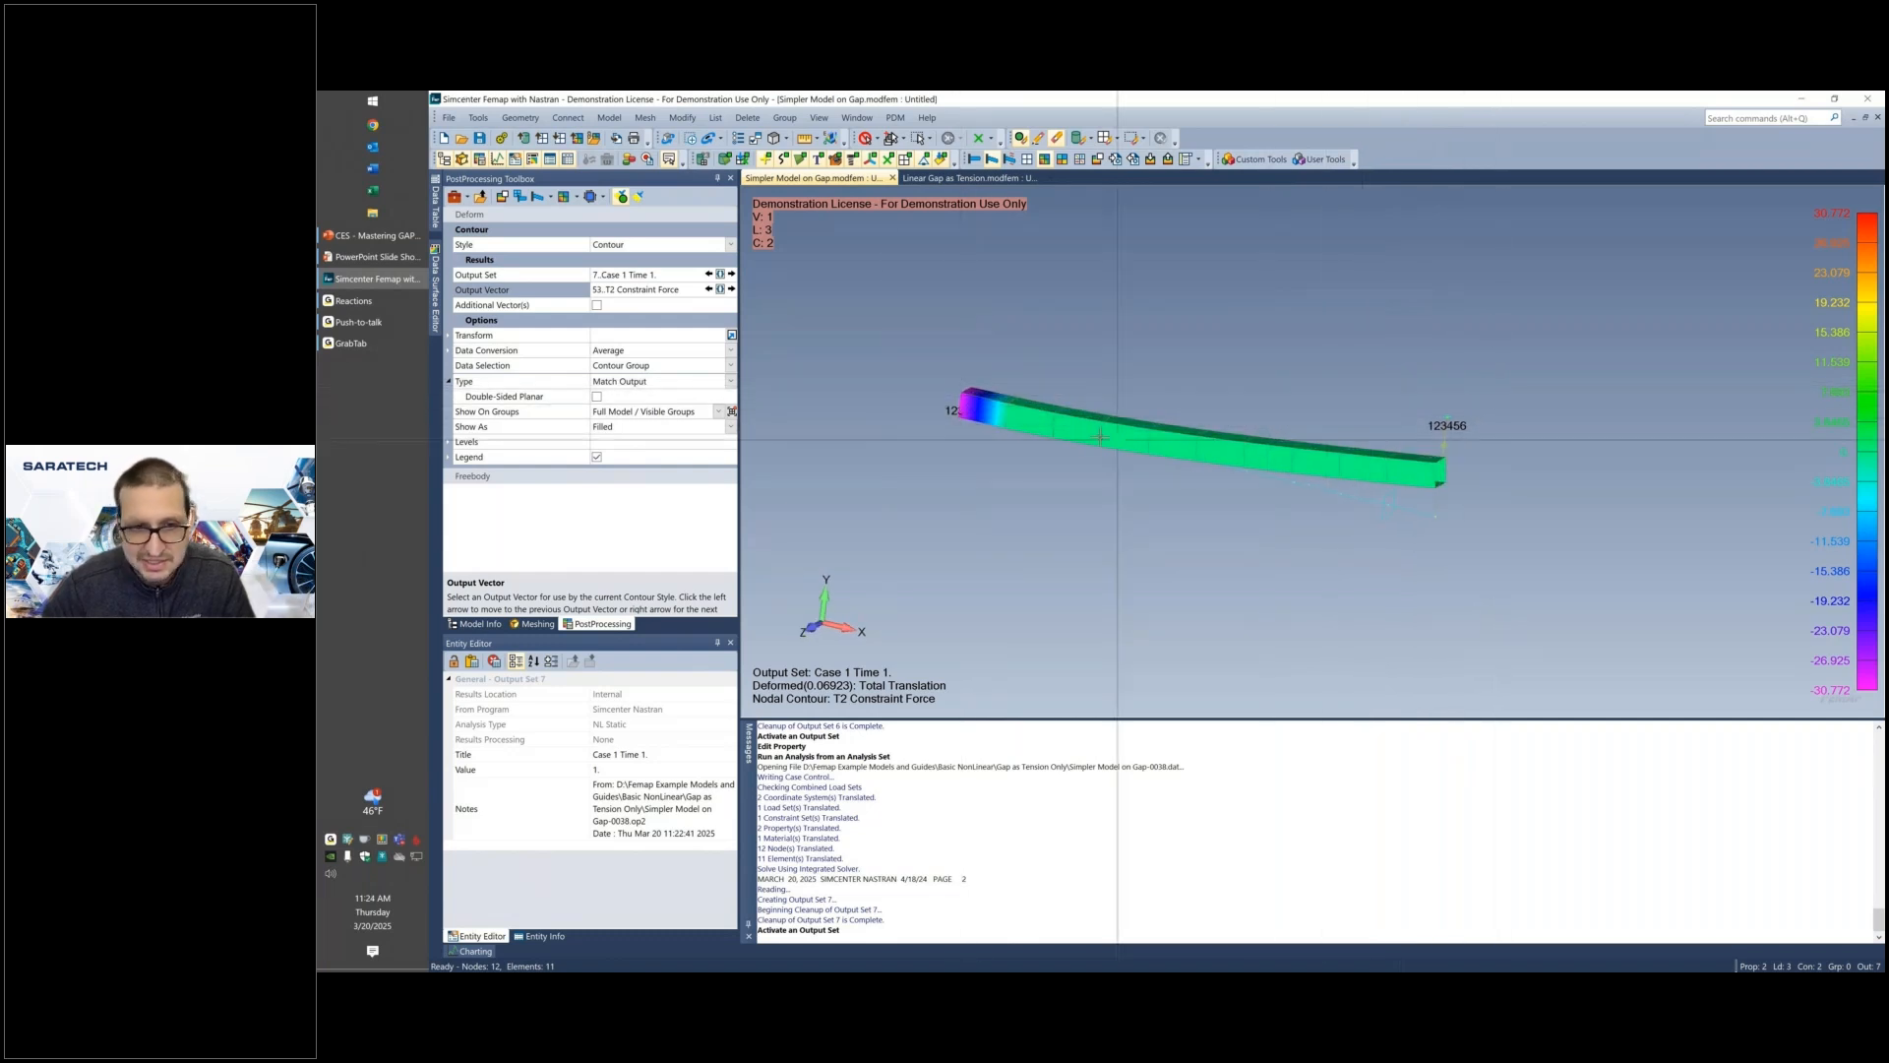
middle_click_drag(1183, 476, 959, 407)
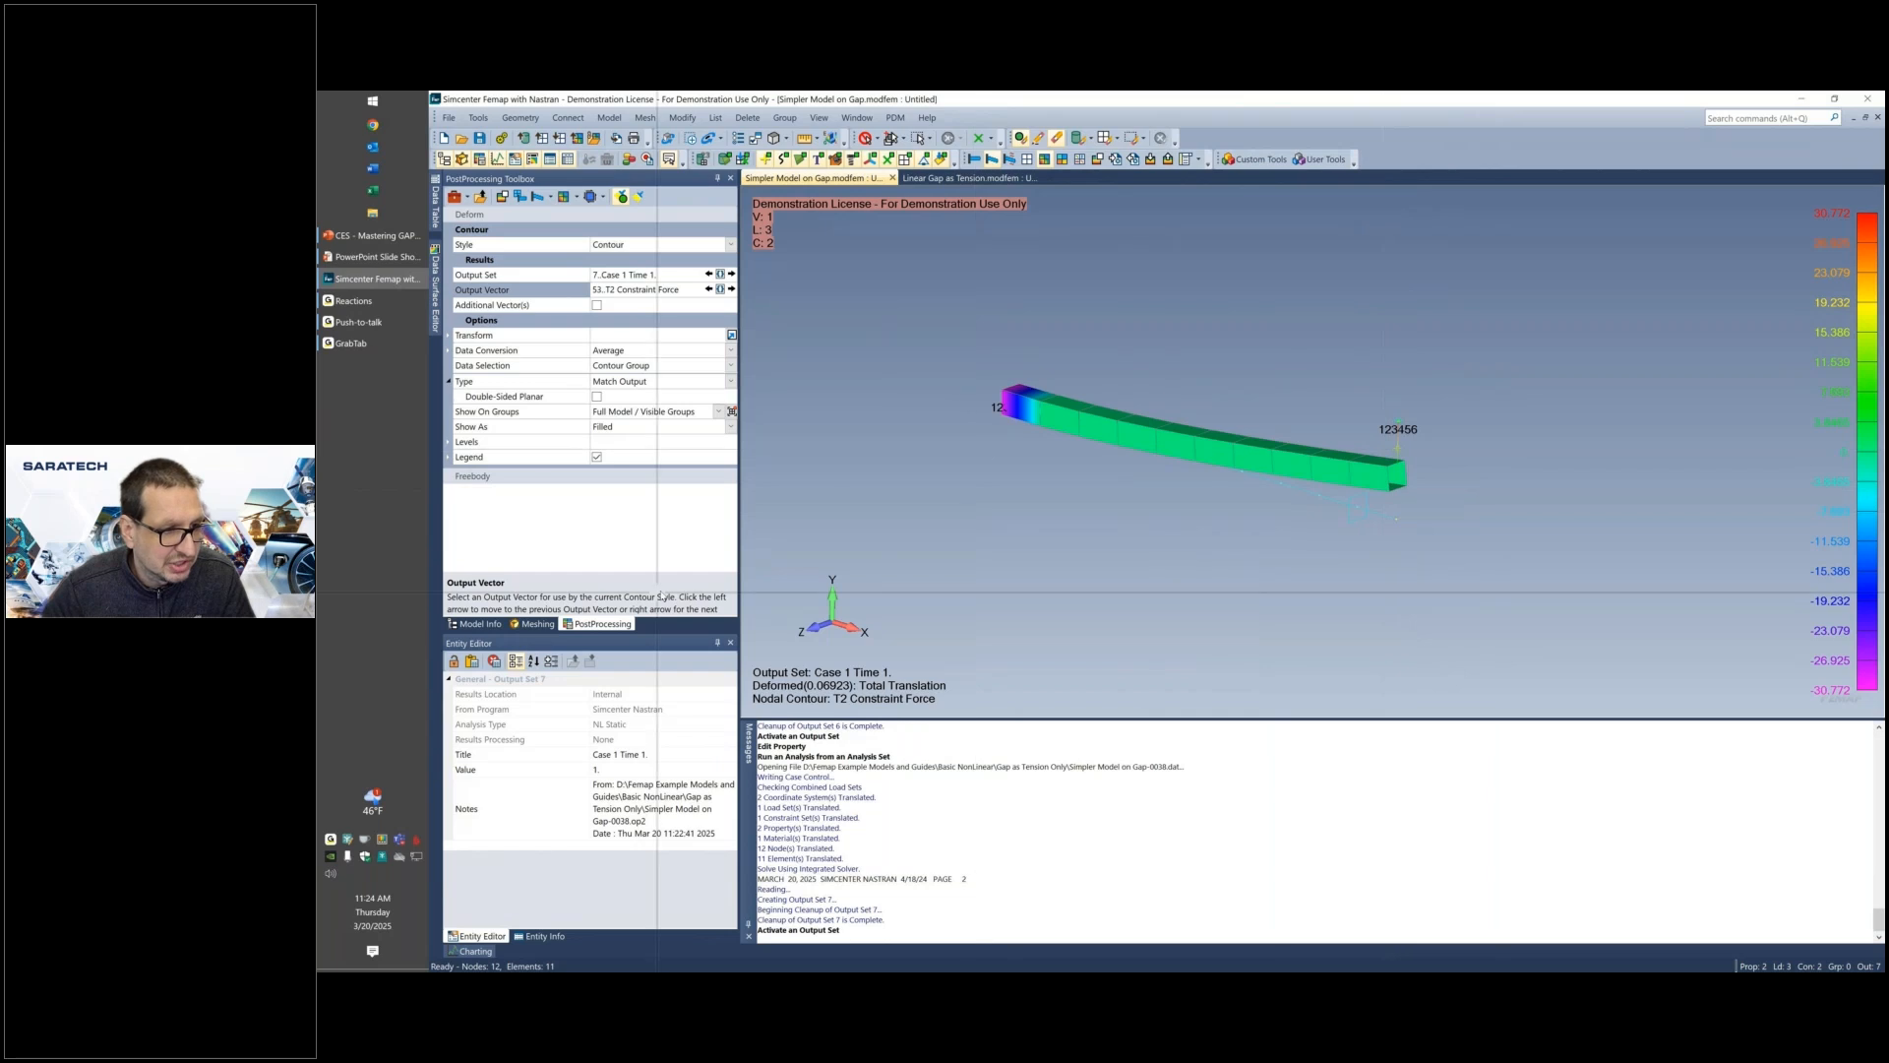
Review the GAP property's initial gap and stiffness values, and close its definition without saving changes.
left_click(481, 624)
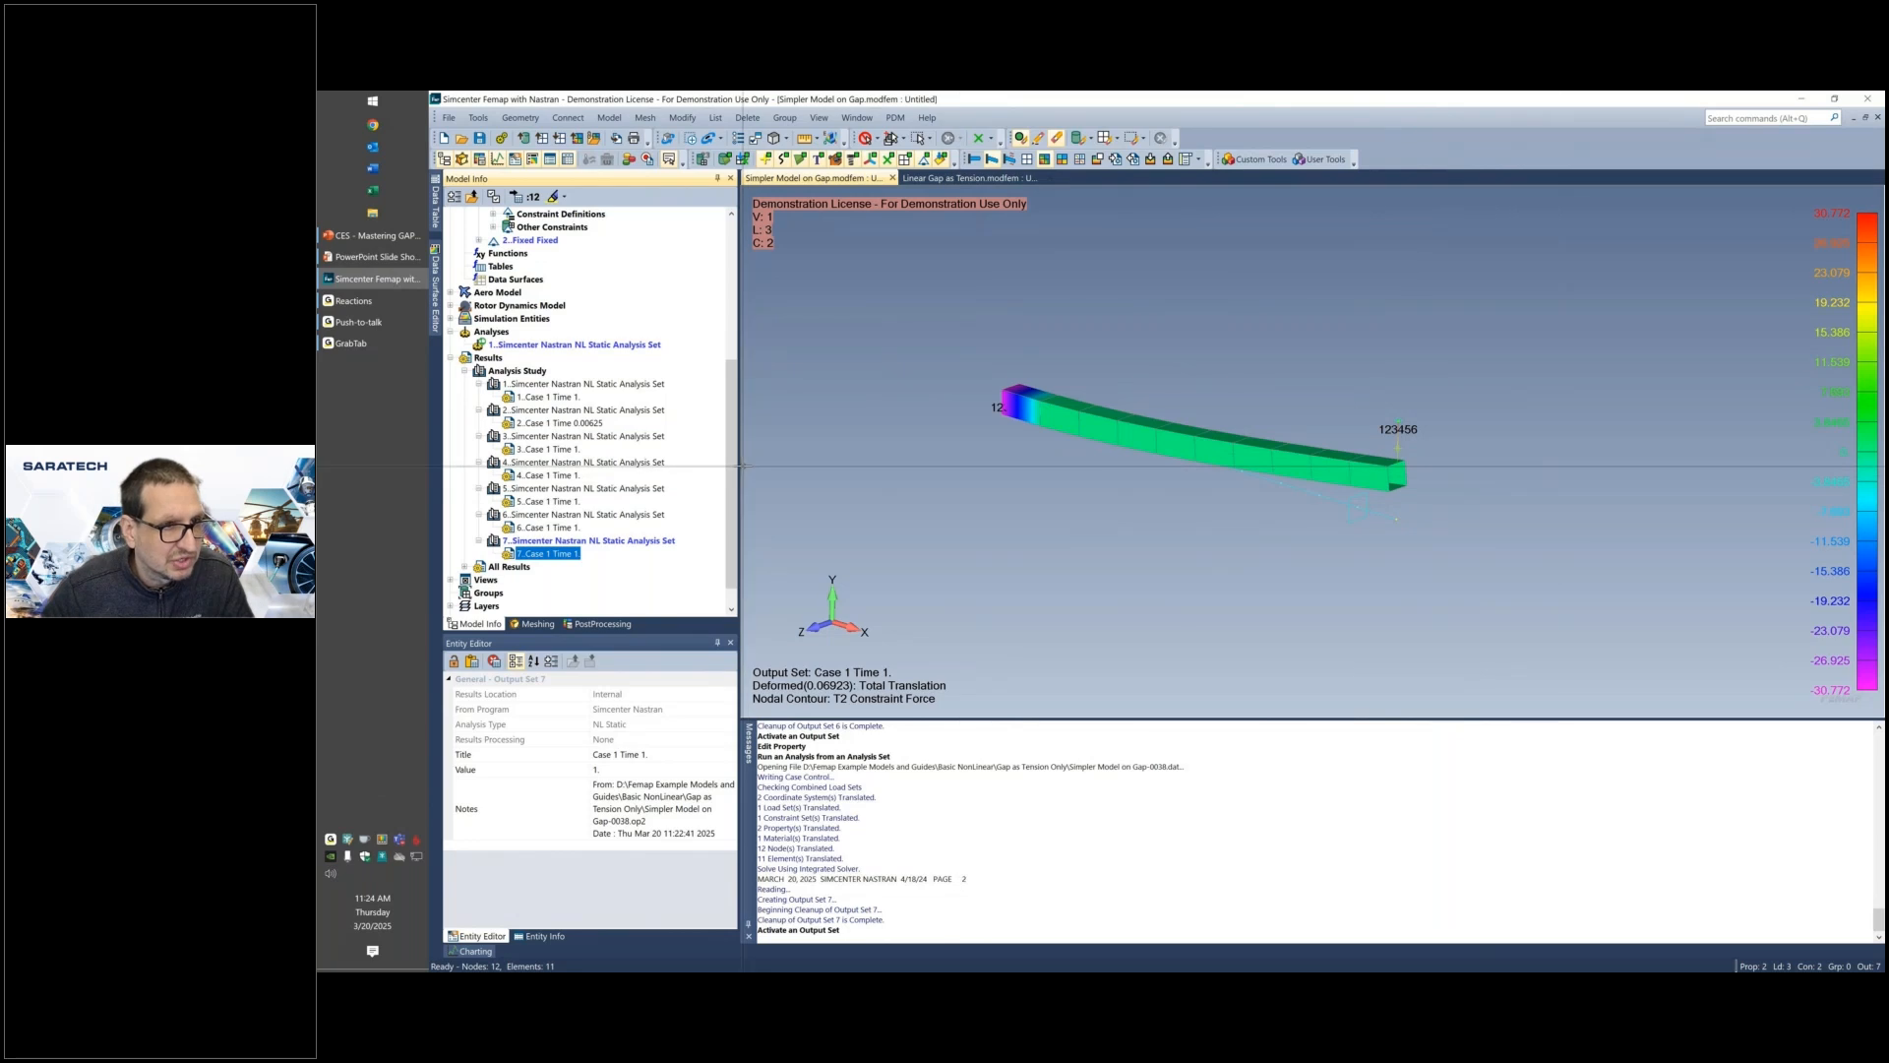
left_click_drag(732, 470, 736, 315)
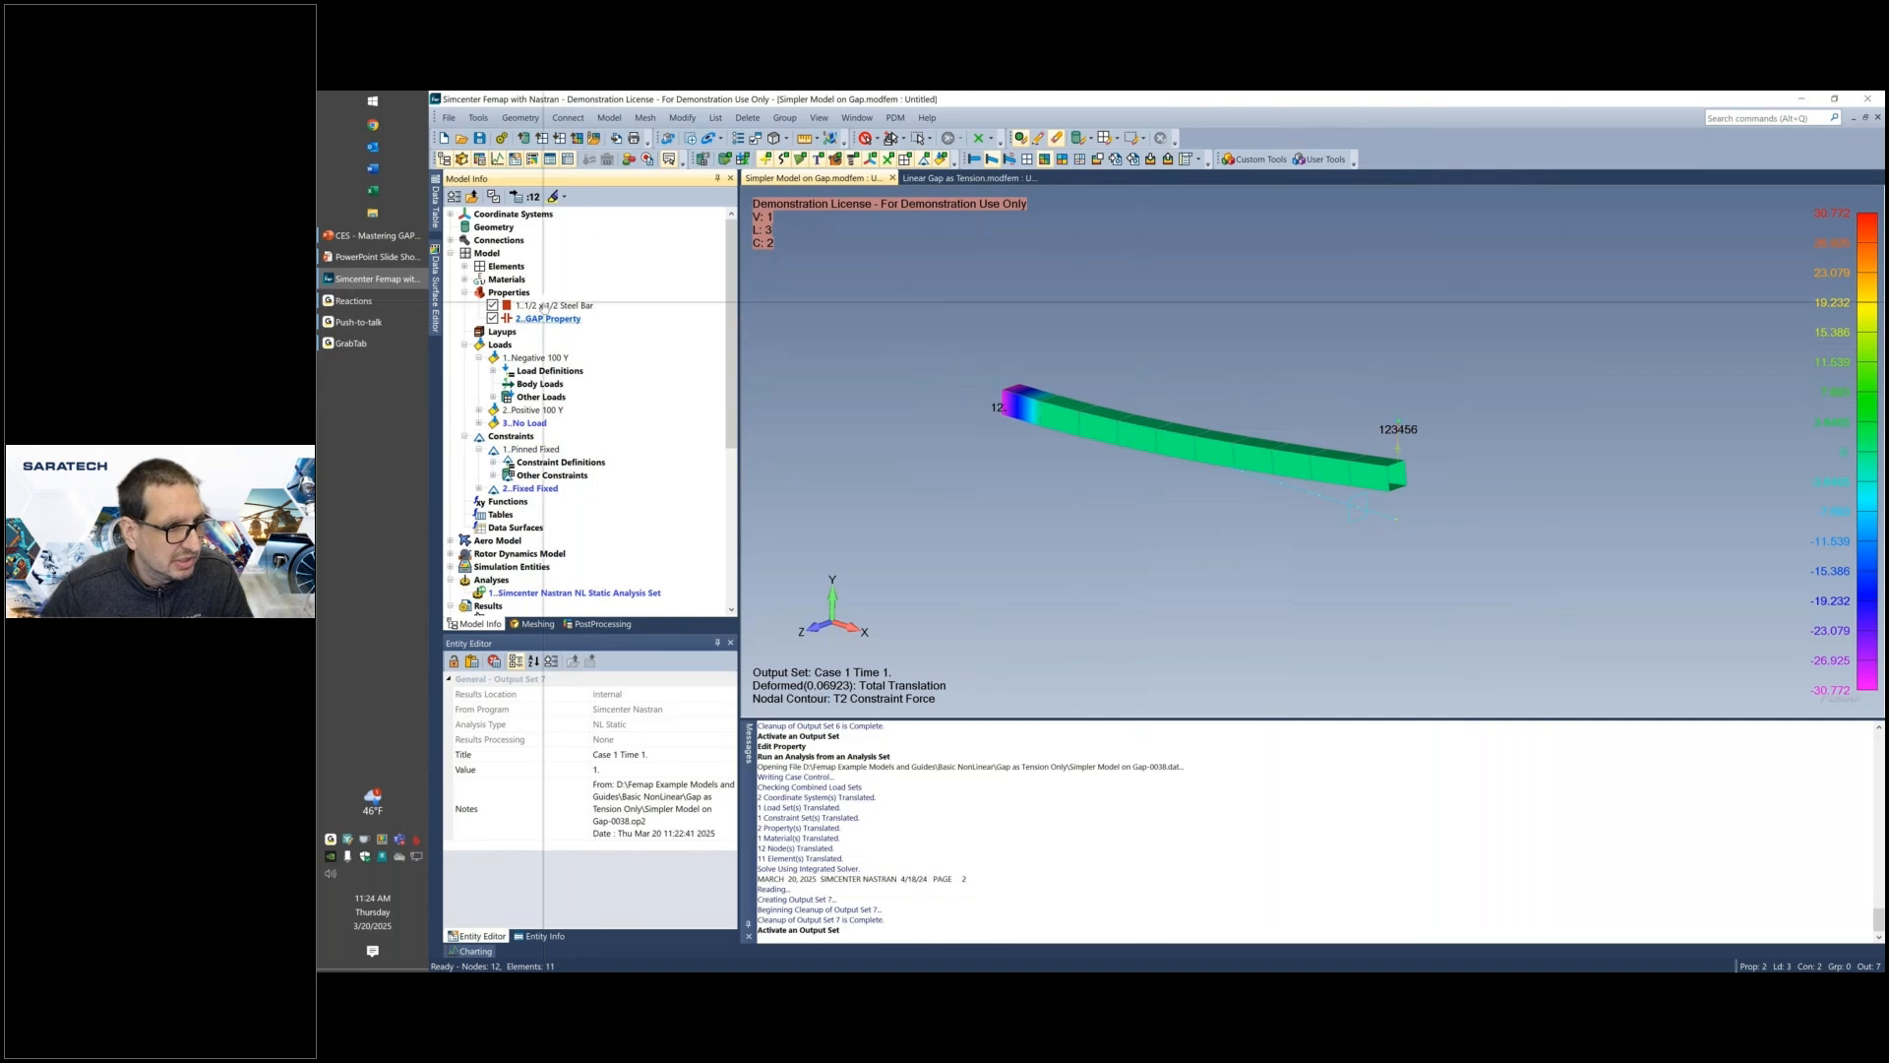
left_click(540, 317)
right_click(547, 318)
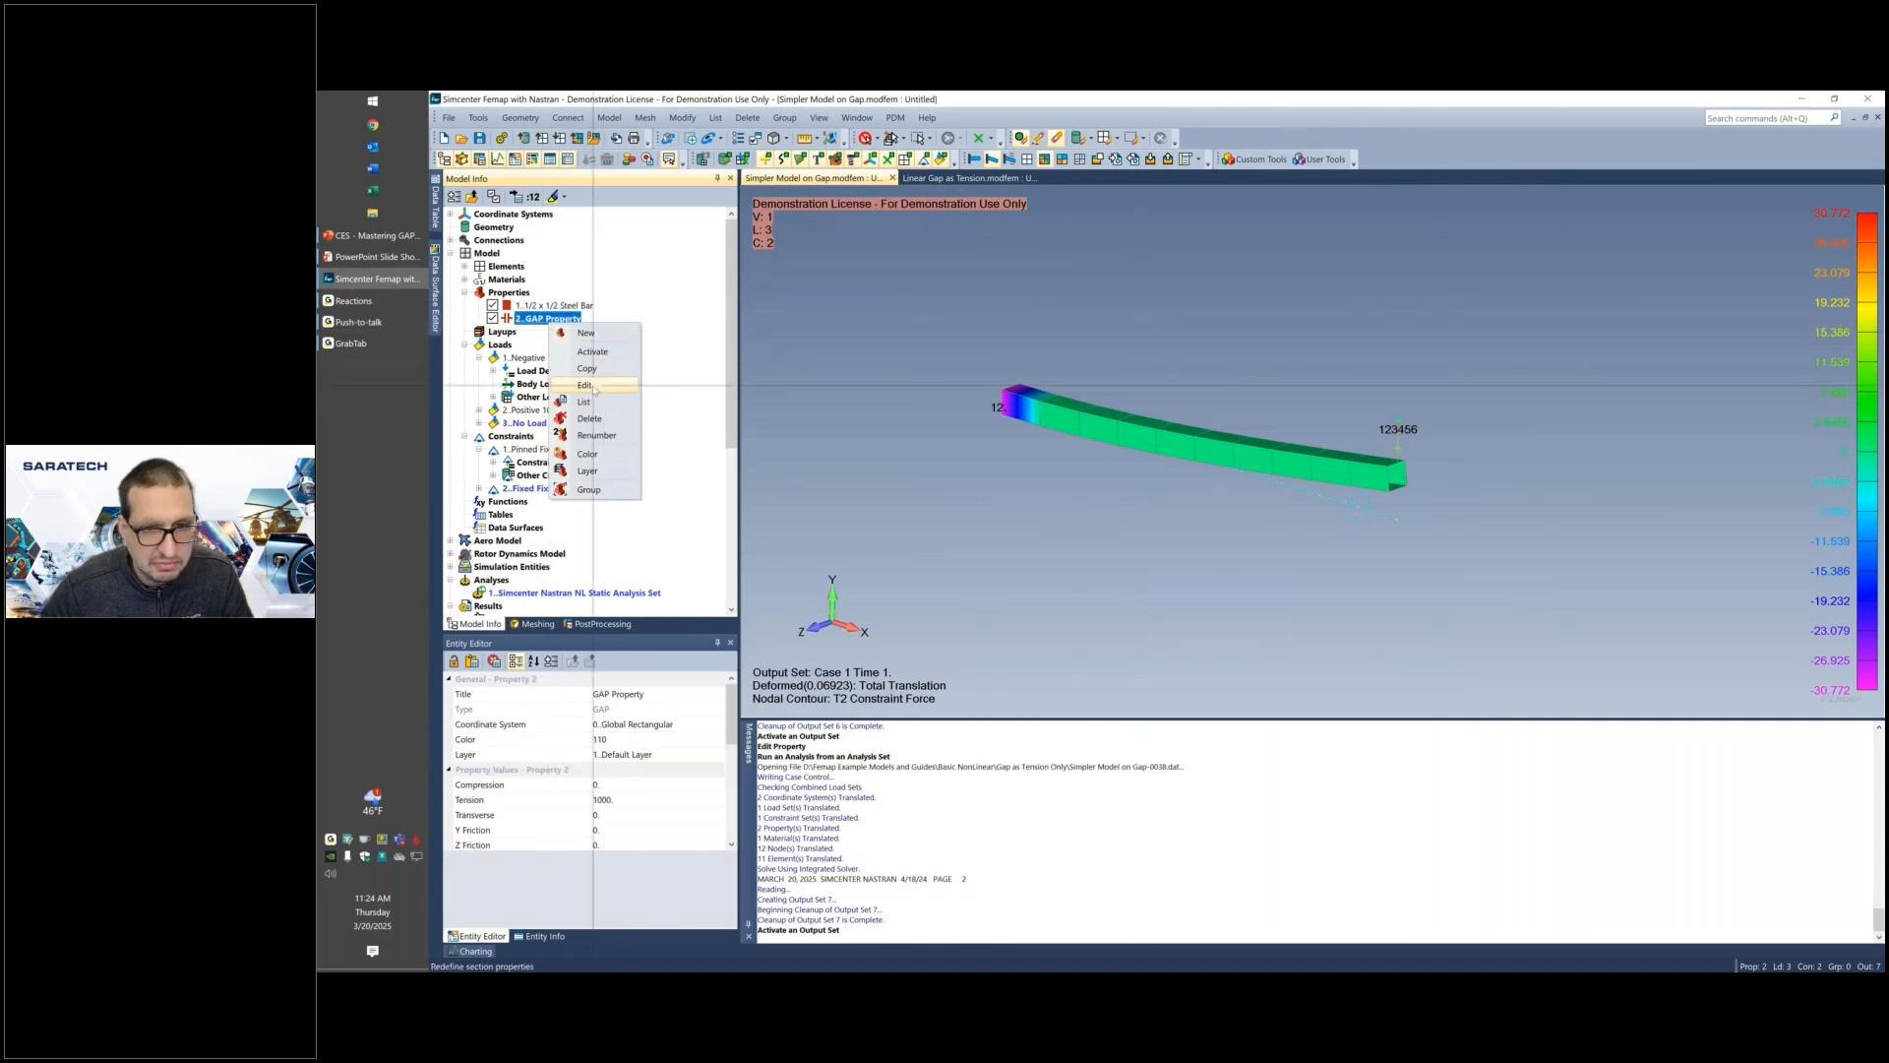
left_click(591, 385)
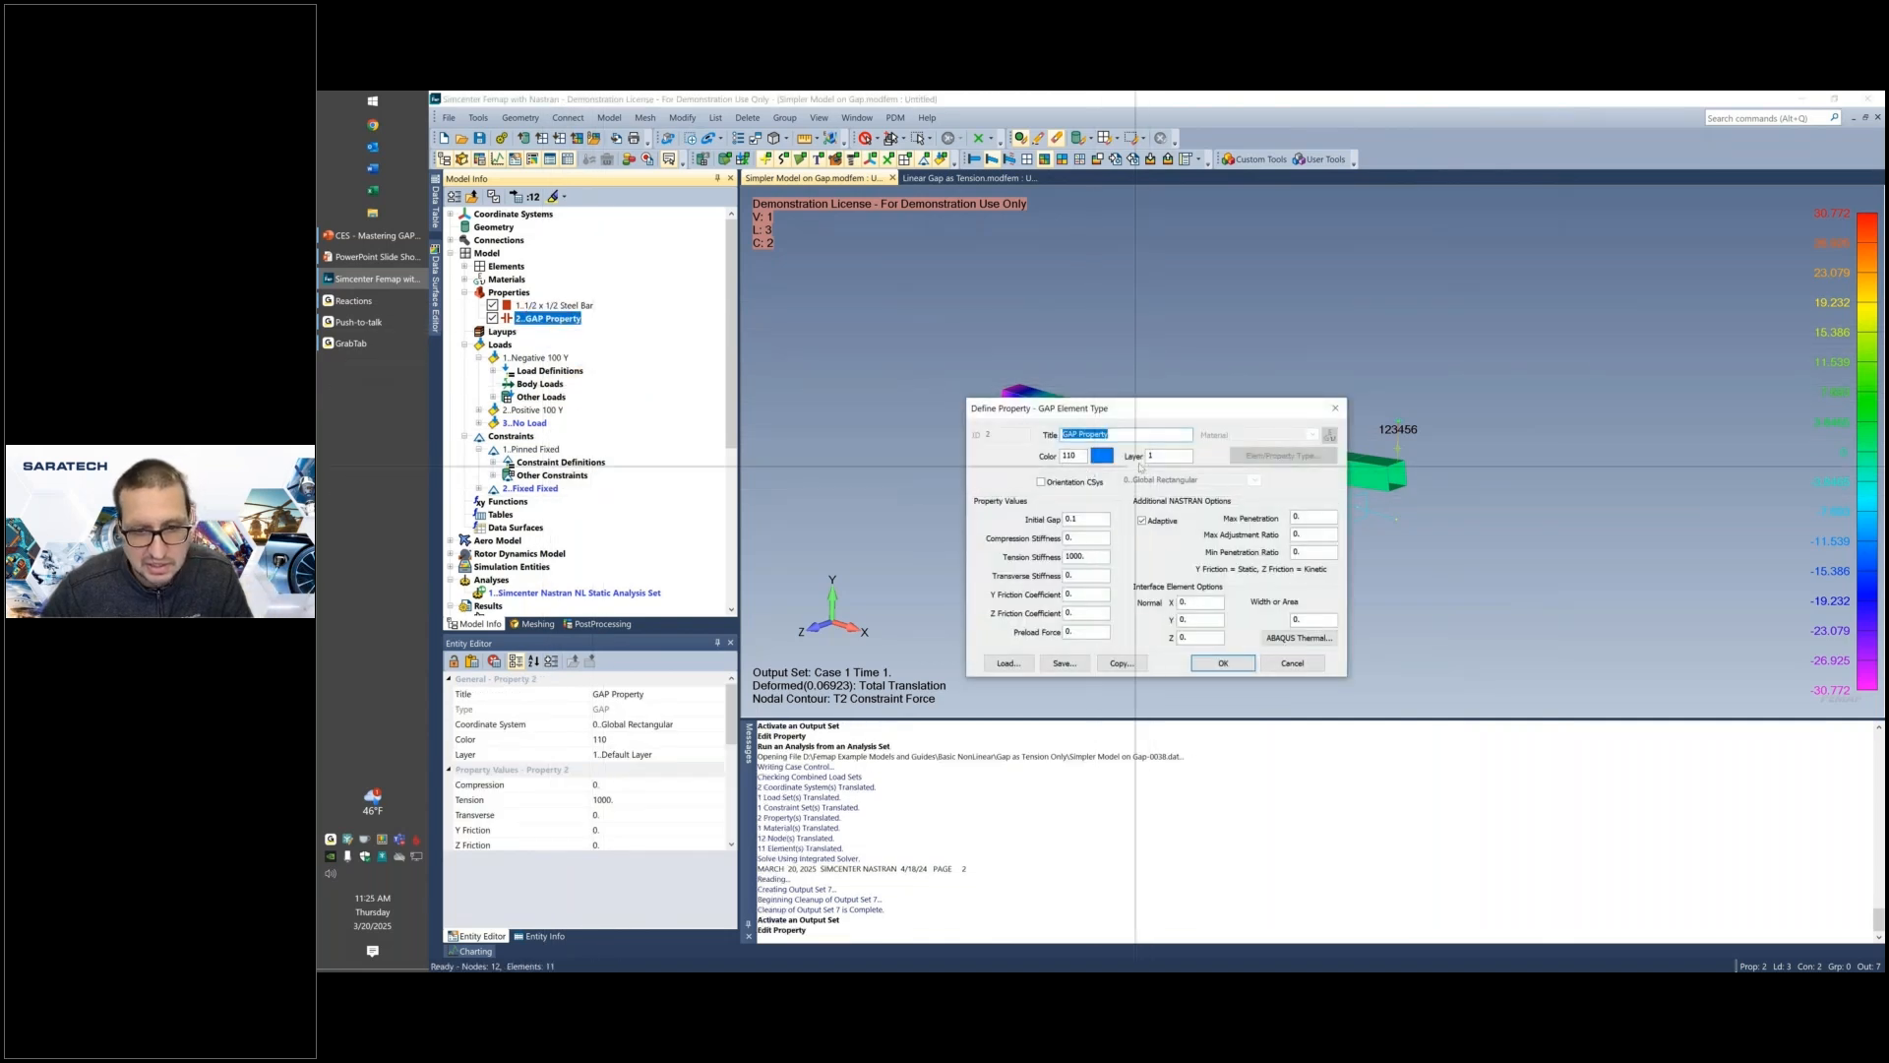
left_click(1090, 556)
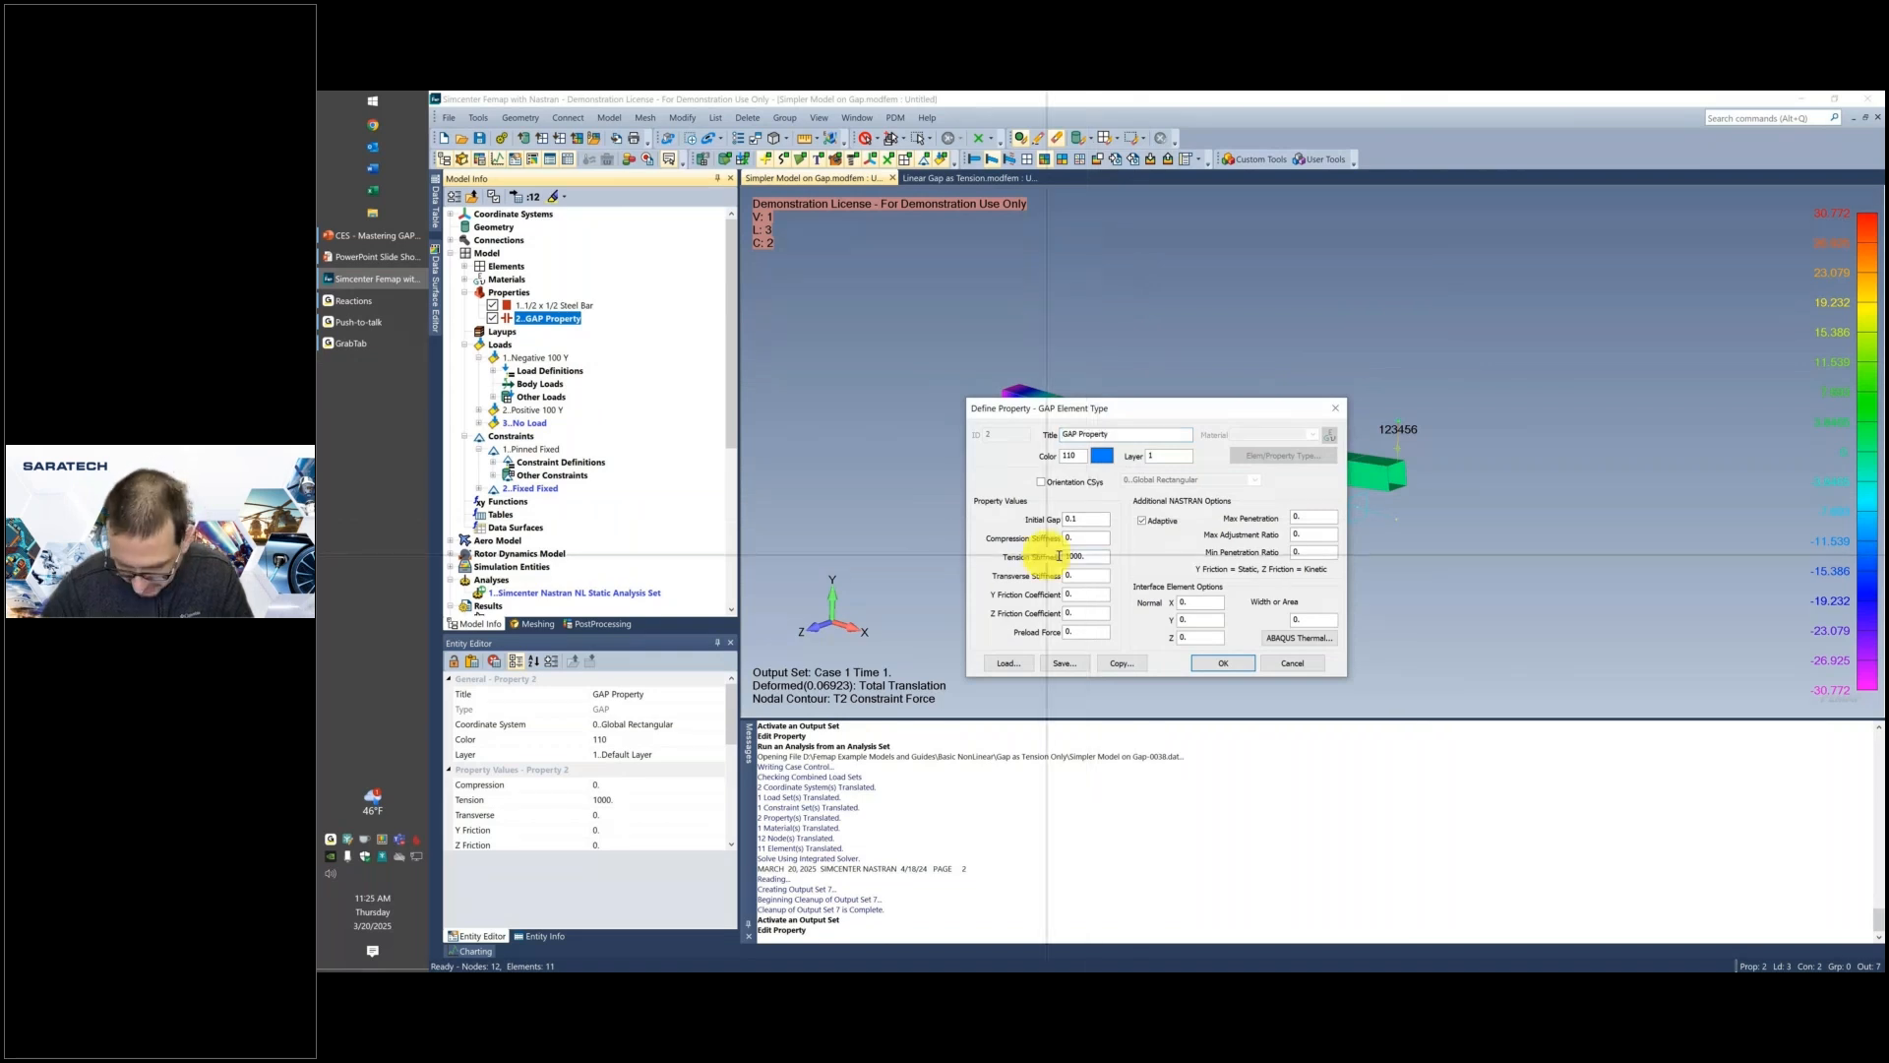
left_click(1292, 663)
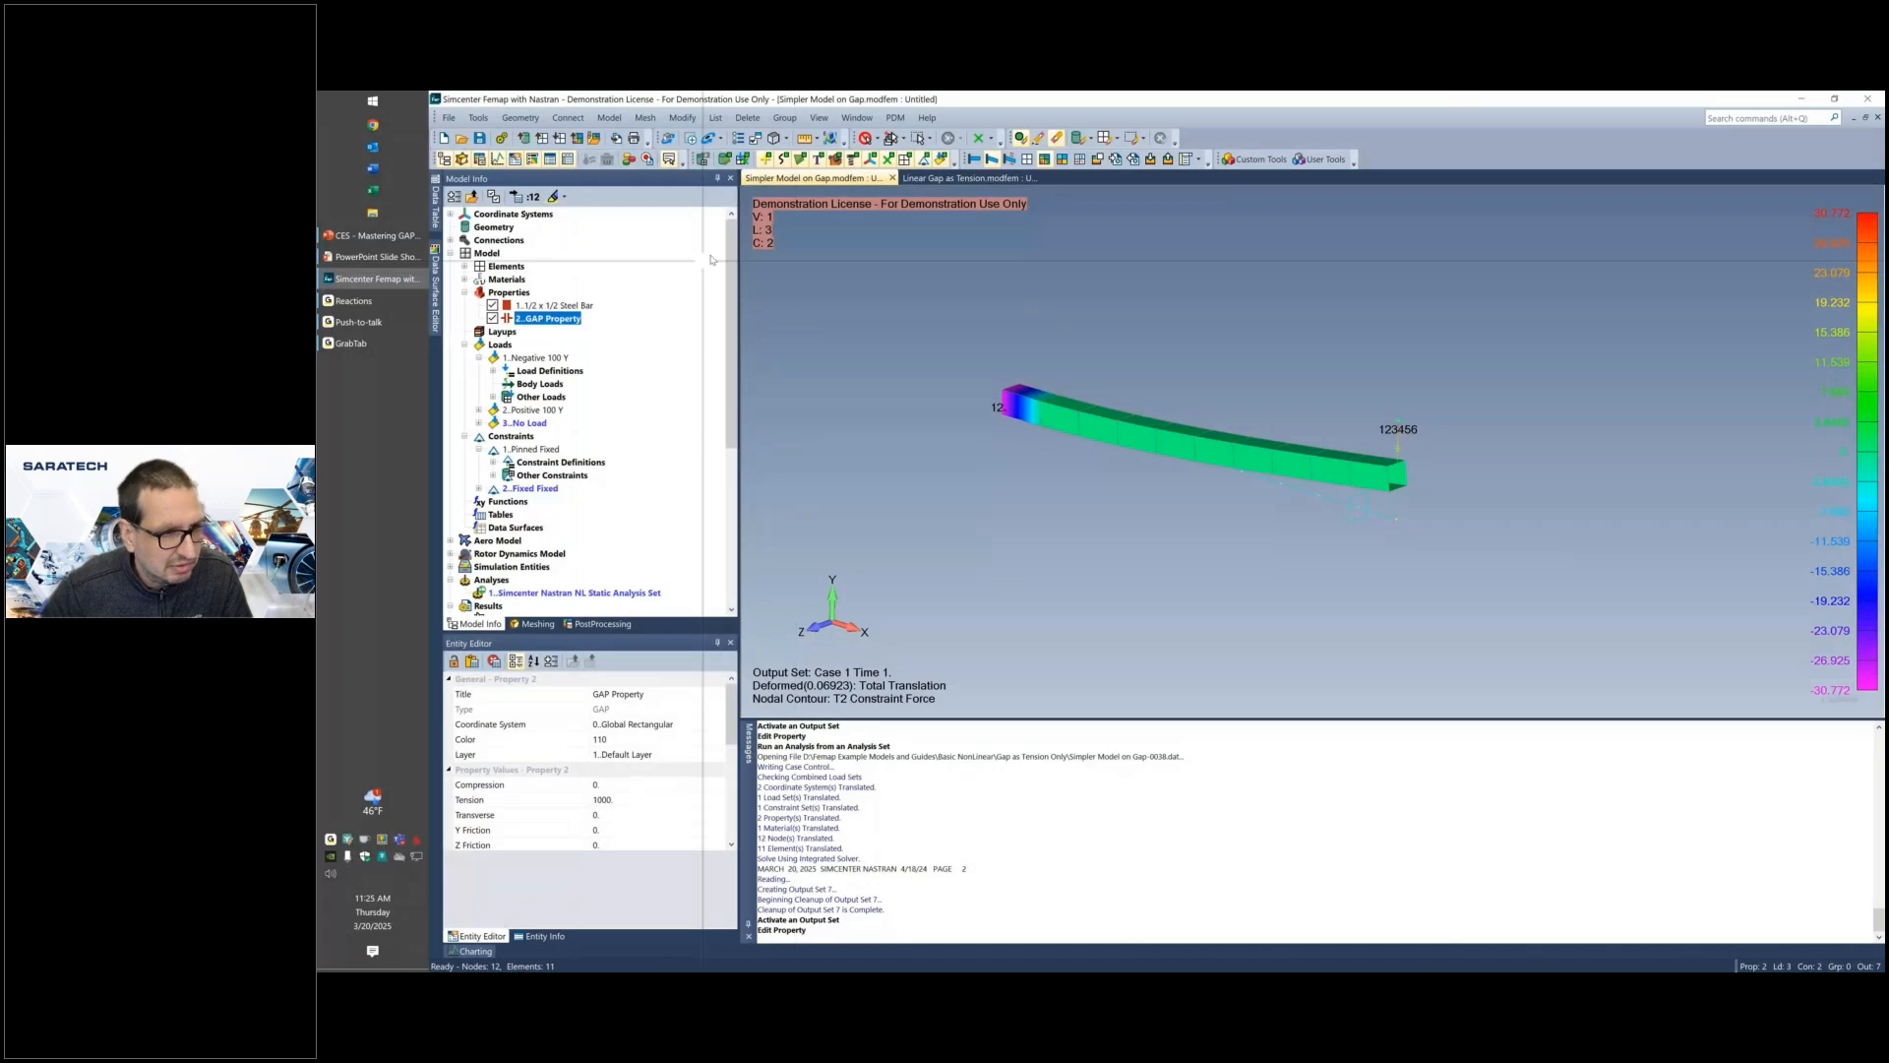
Edit the GAP property to use an initial gap of -0.1 and a compression stiffness of 1000, clearing the tension stiffness.
right_click(558, 319)
left_click(595, 381)
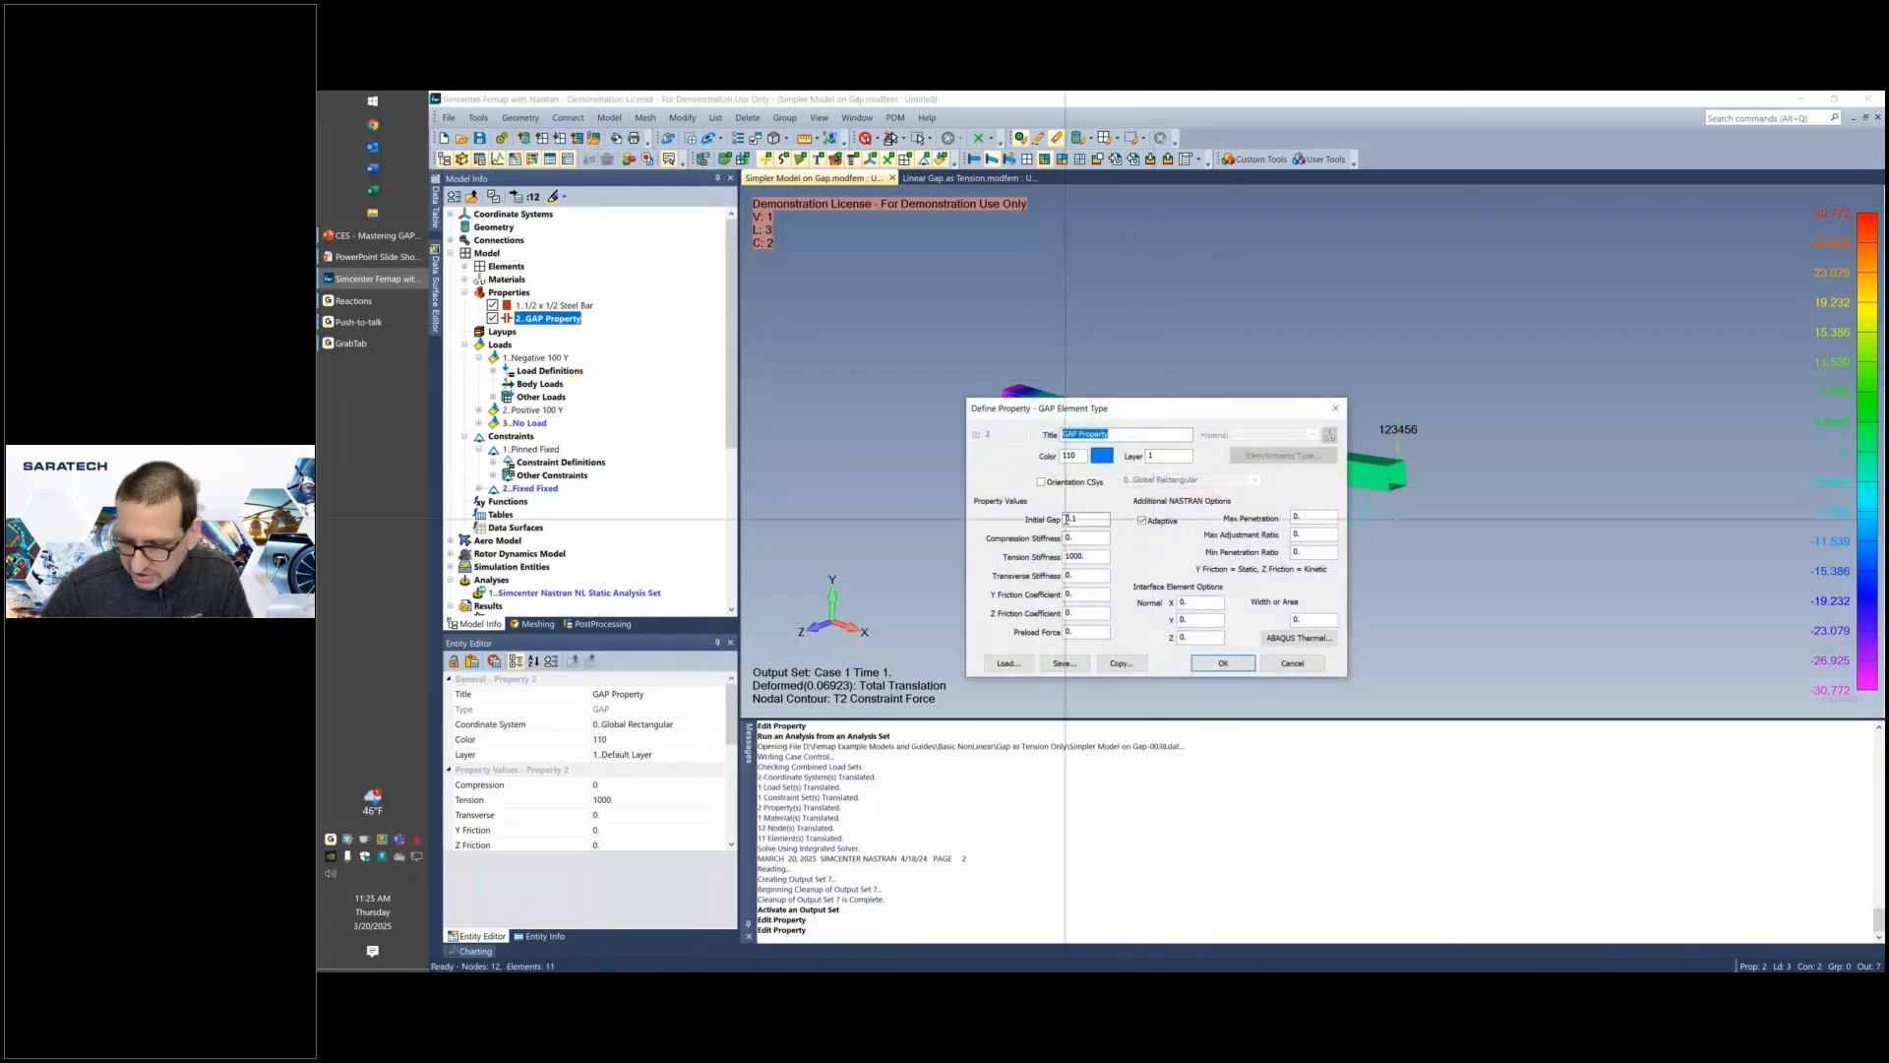
left_click(1066, 519)
type("-")
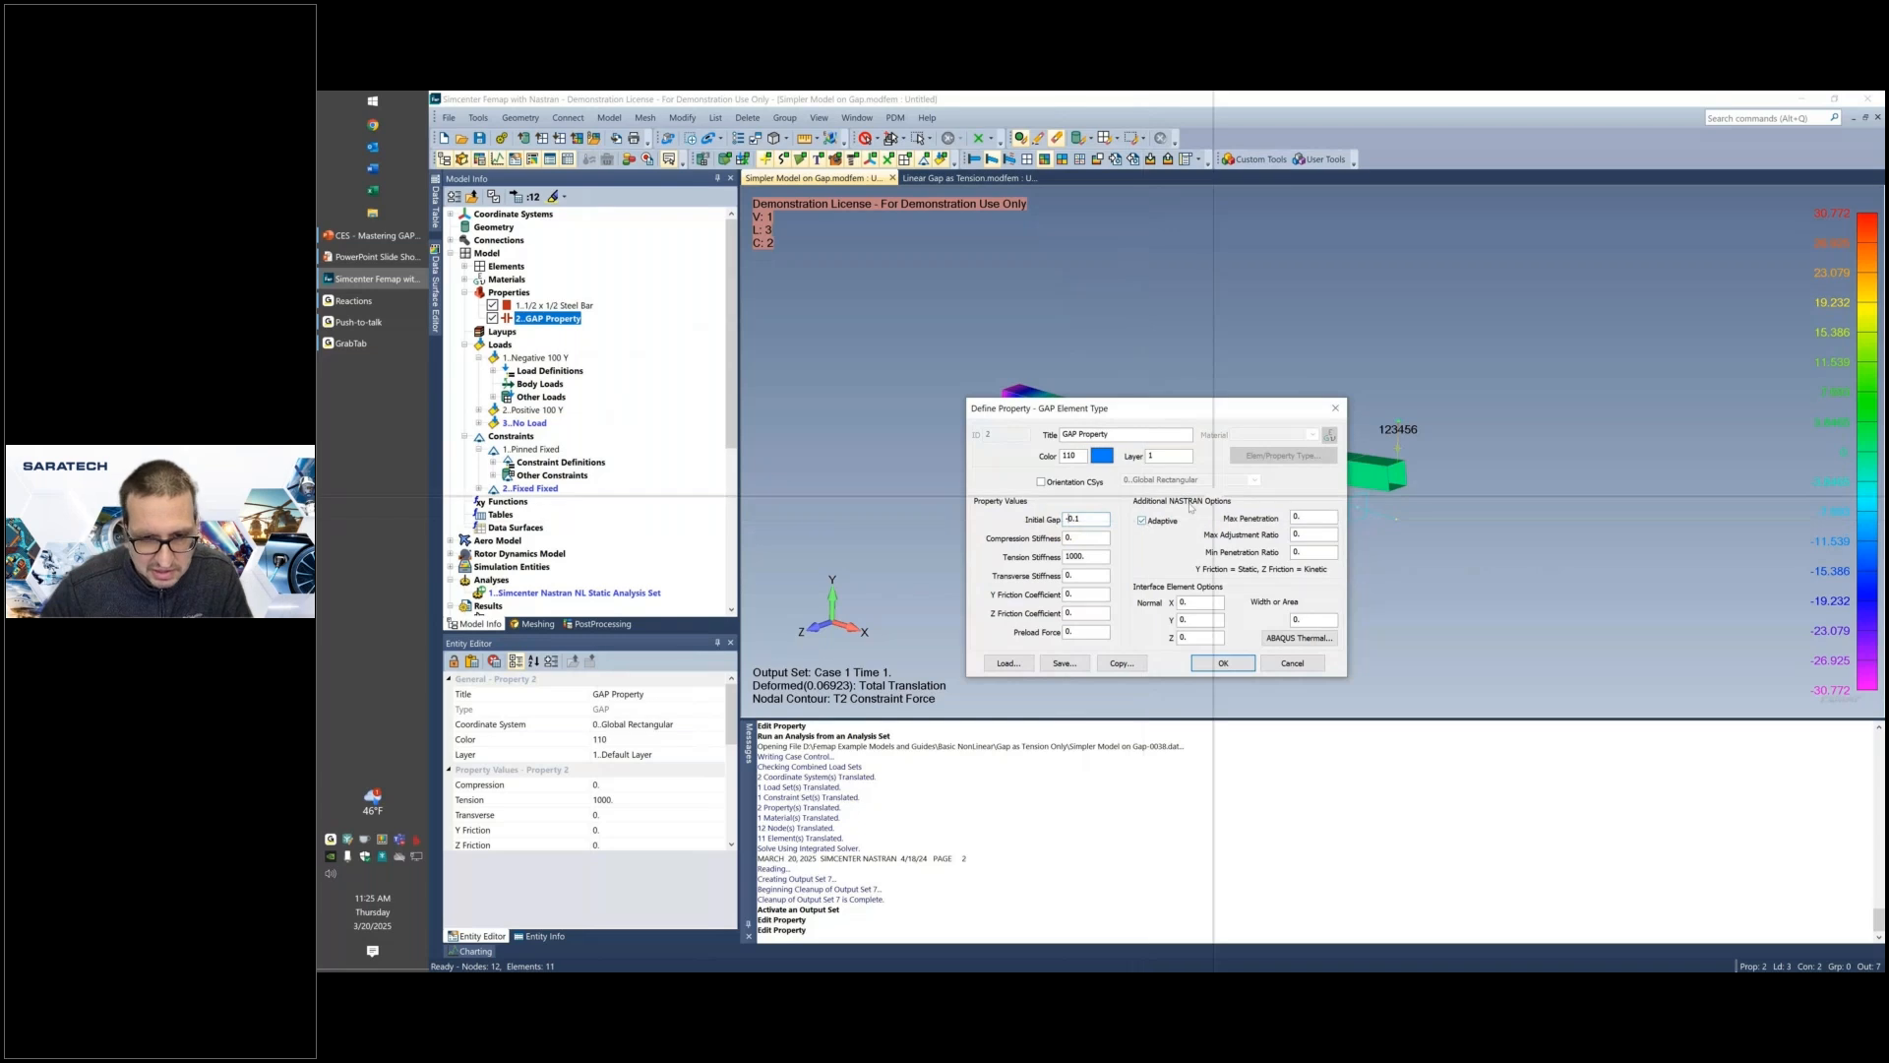
double_click(1082, 554)
key("ctrl+x")
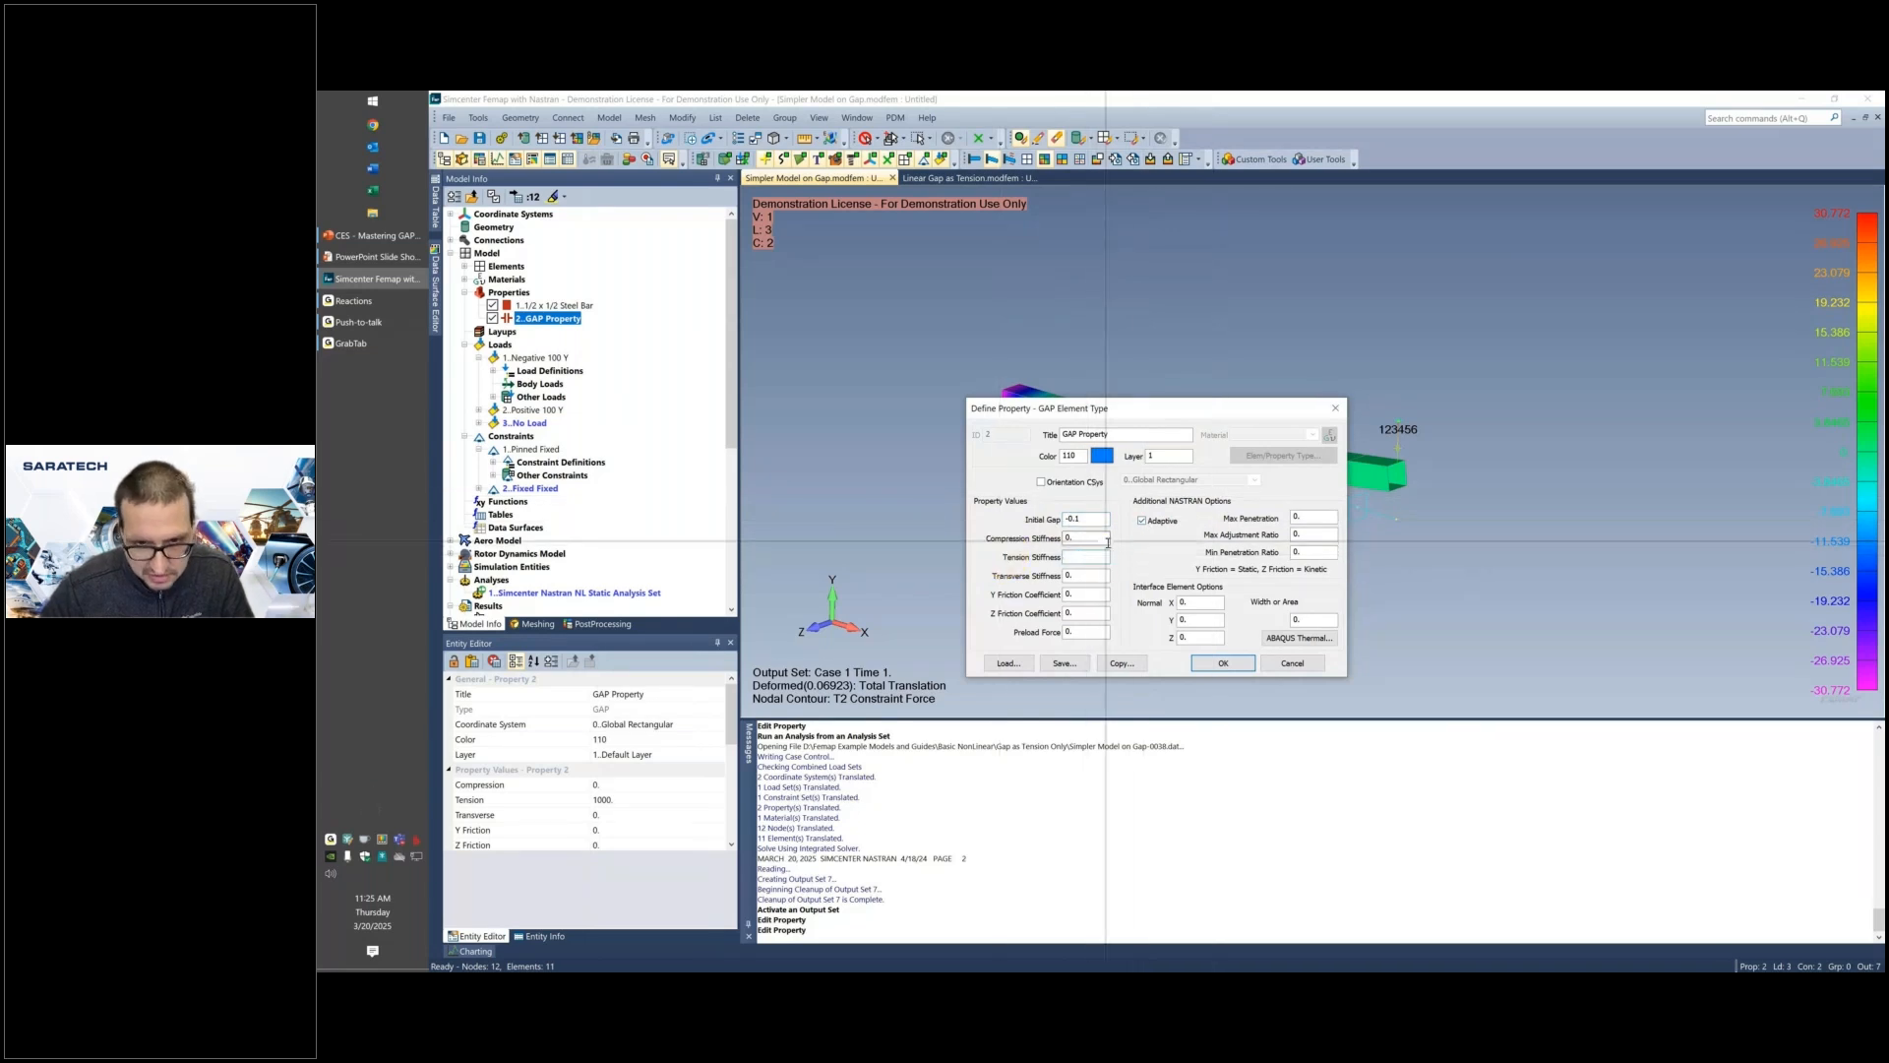
double_click(1082, 538)
key("ctrl+v")
left_click(1233, 677)
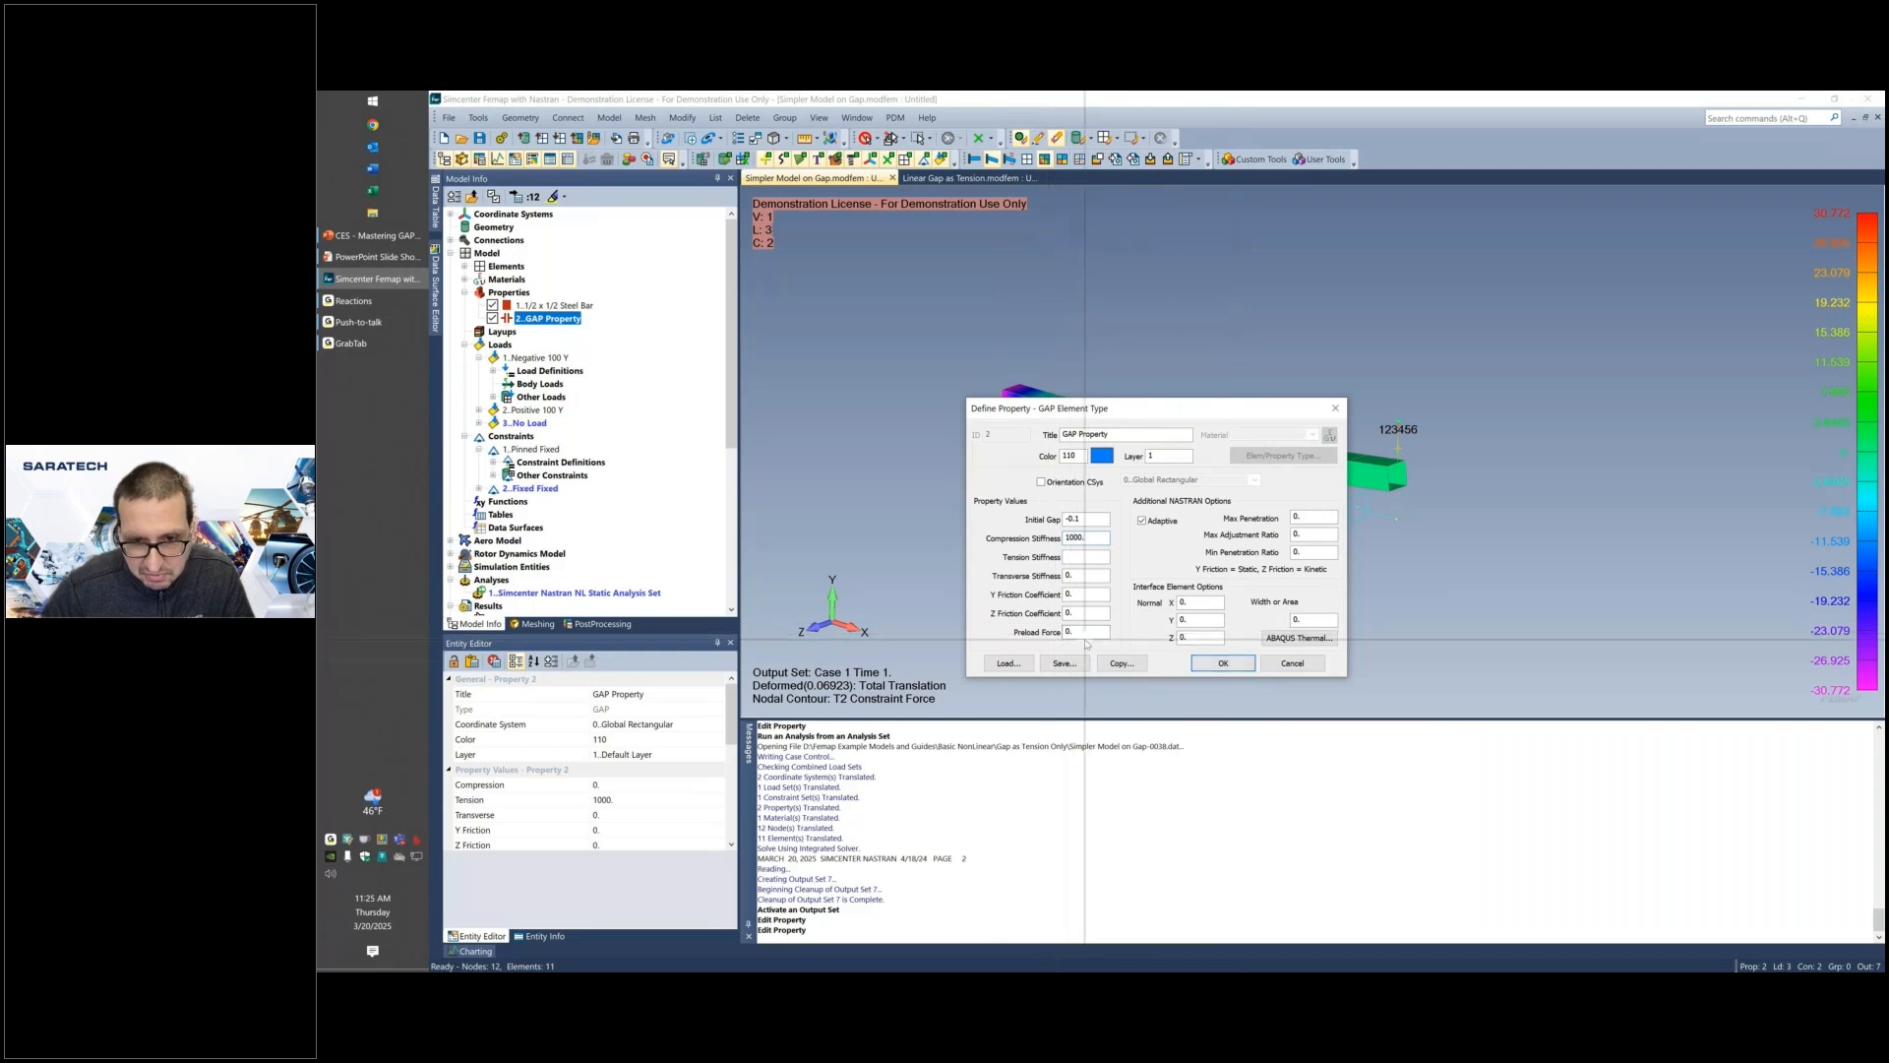
left_click(1216, 664)
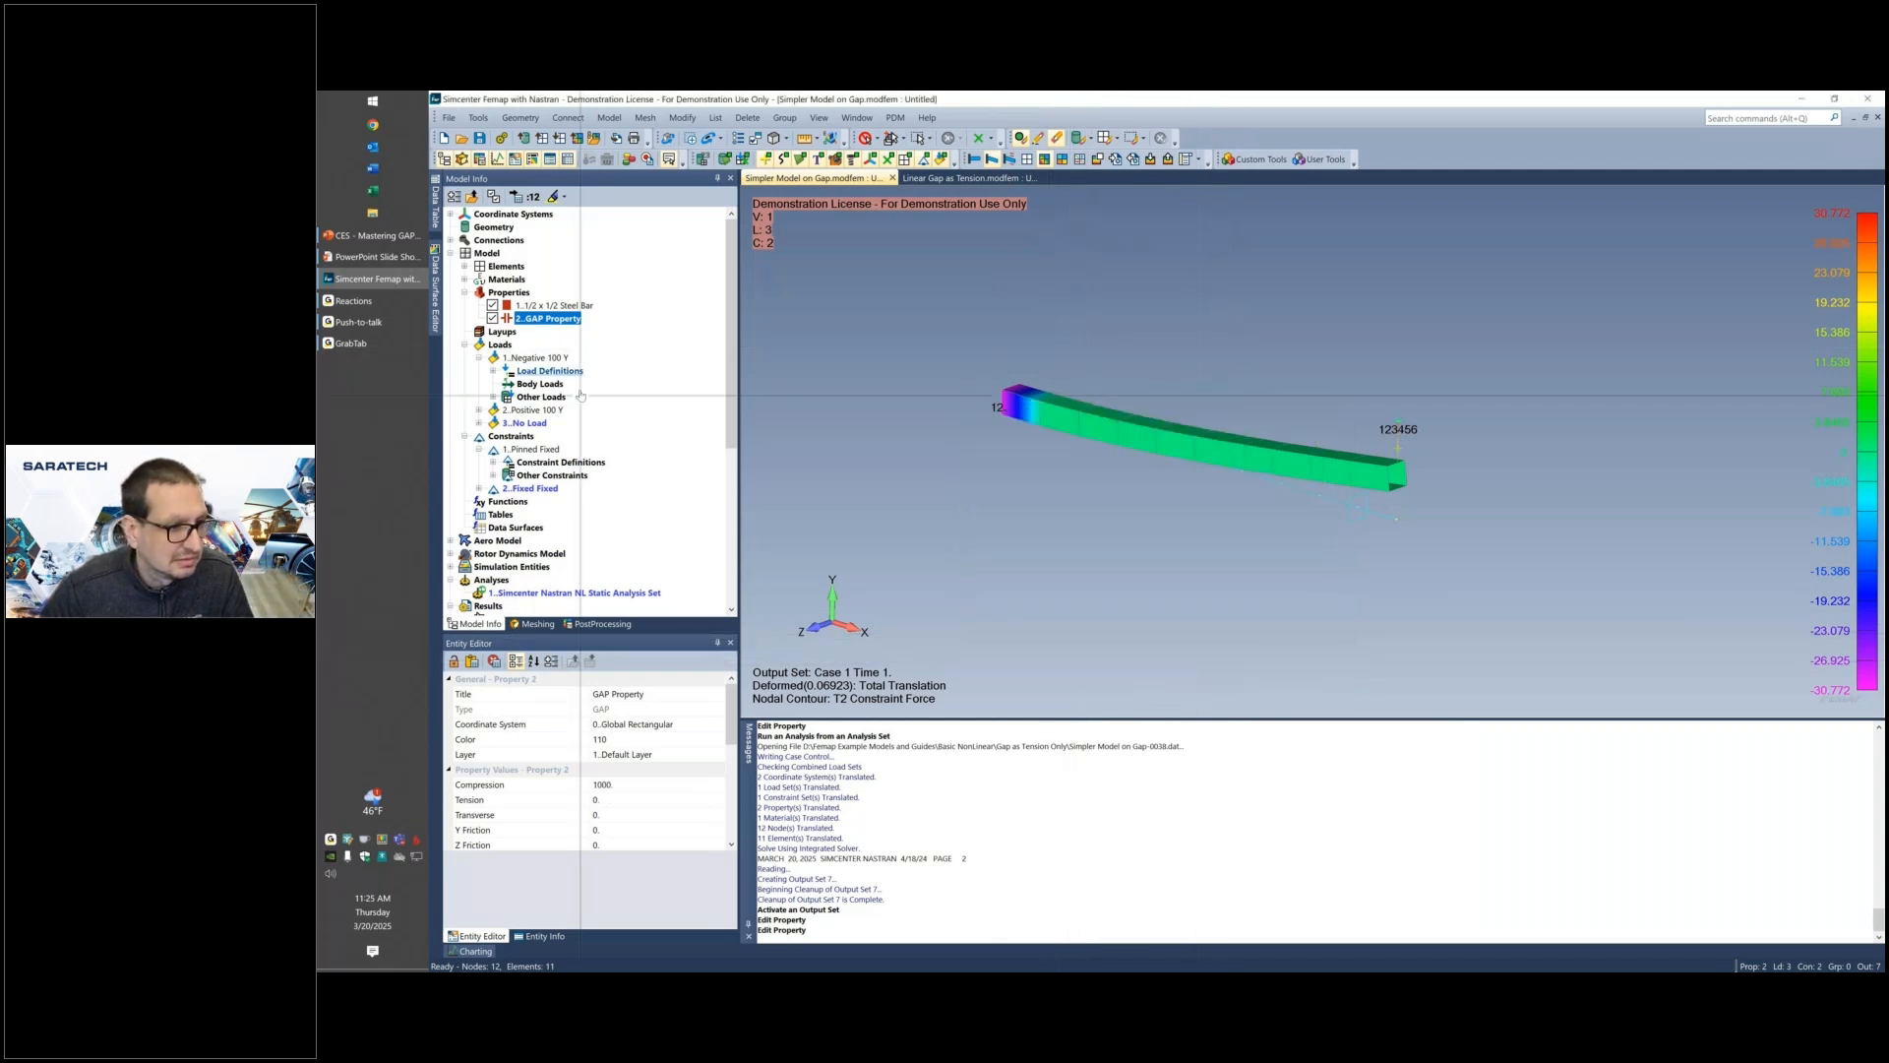
scroll(589, 462, "down", 2)
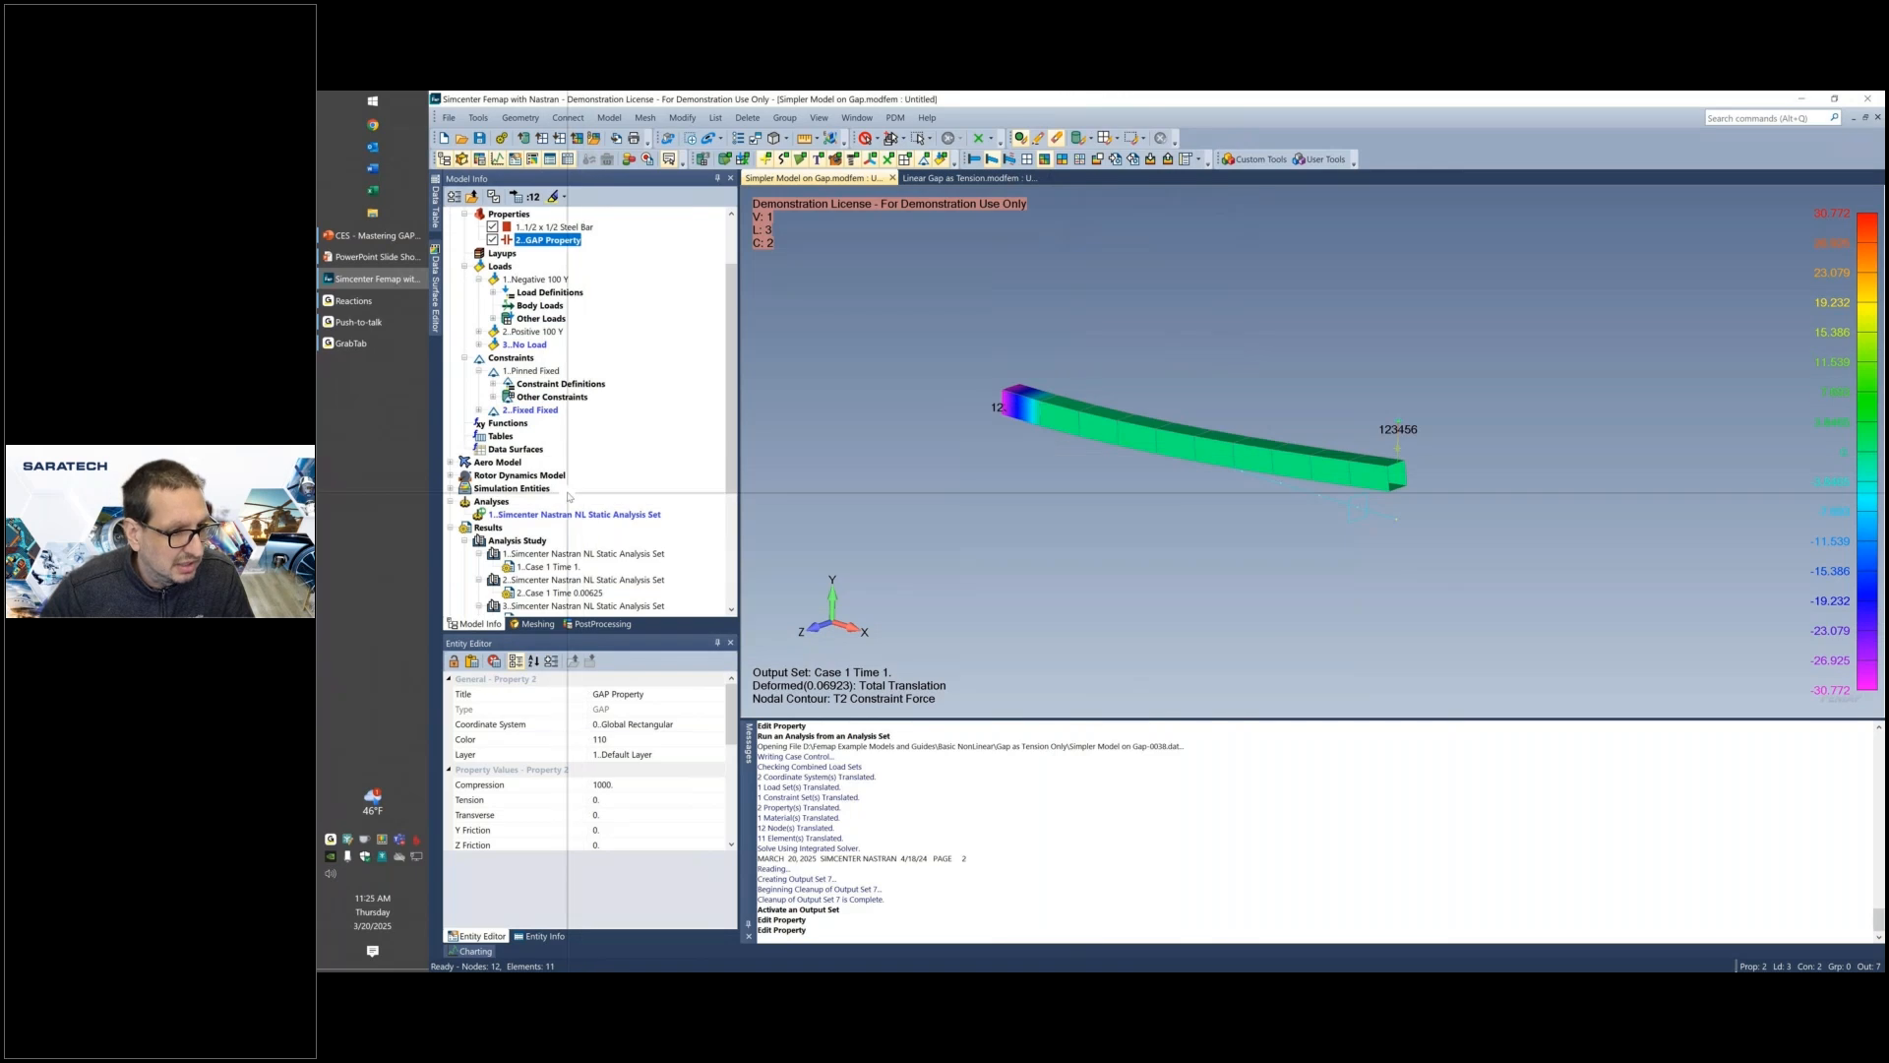
Run the NL Static analysis with the edited GAP property and activate the Case 1 output set of the eighth study.
right_click(553, 513)
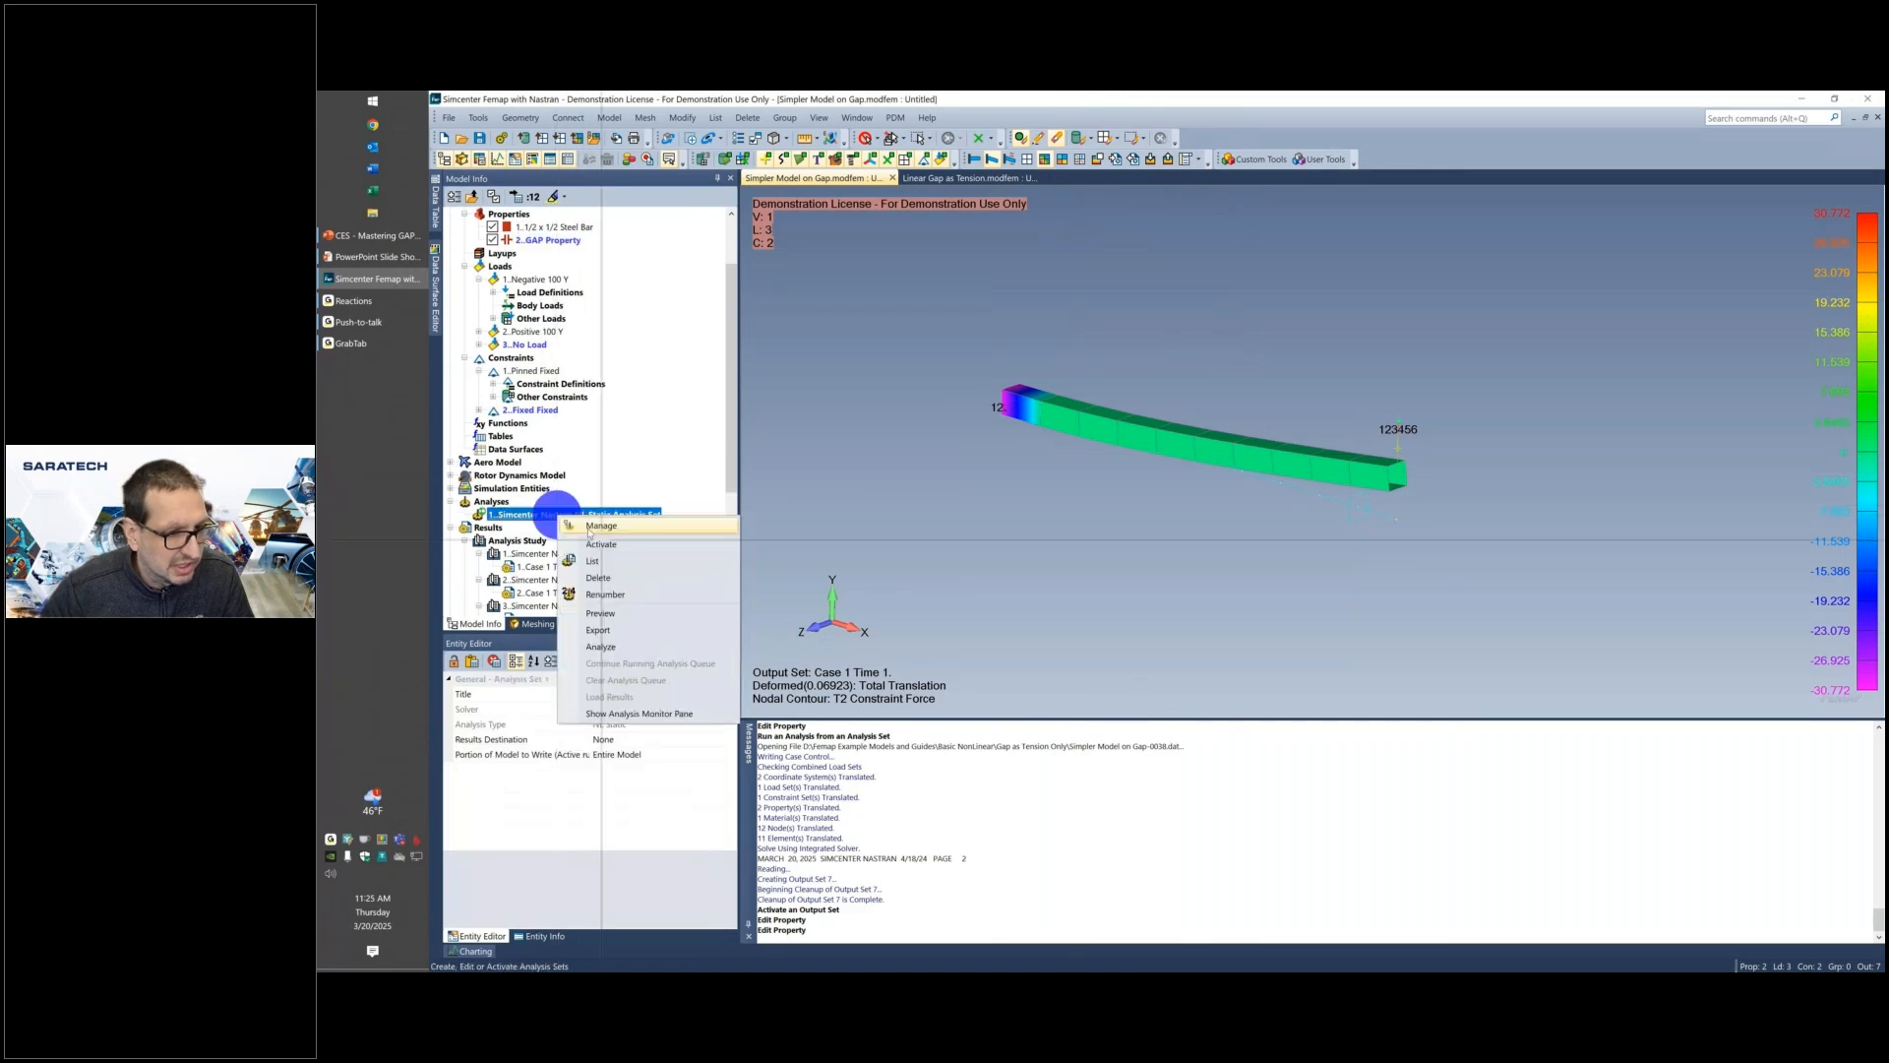
left_click(618, 644)
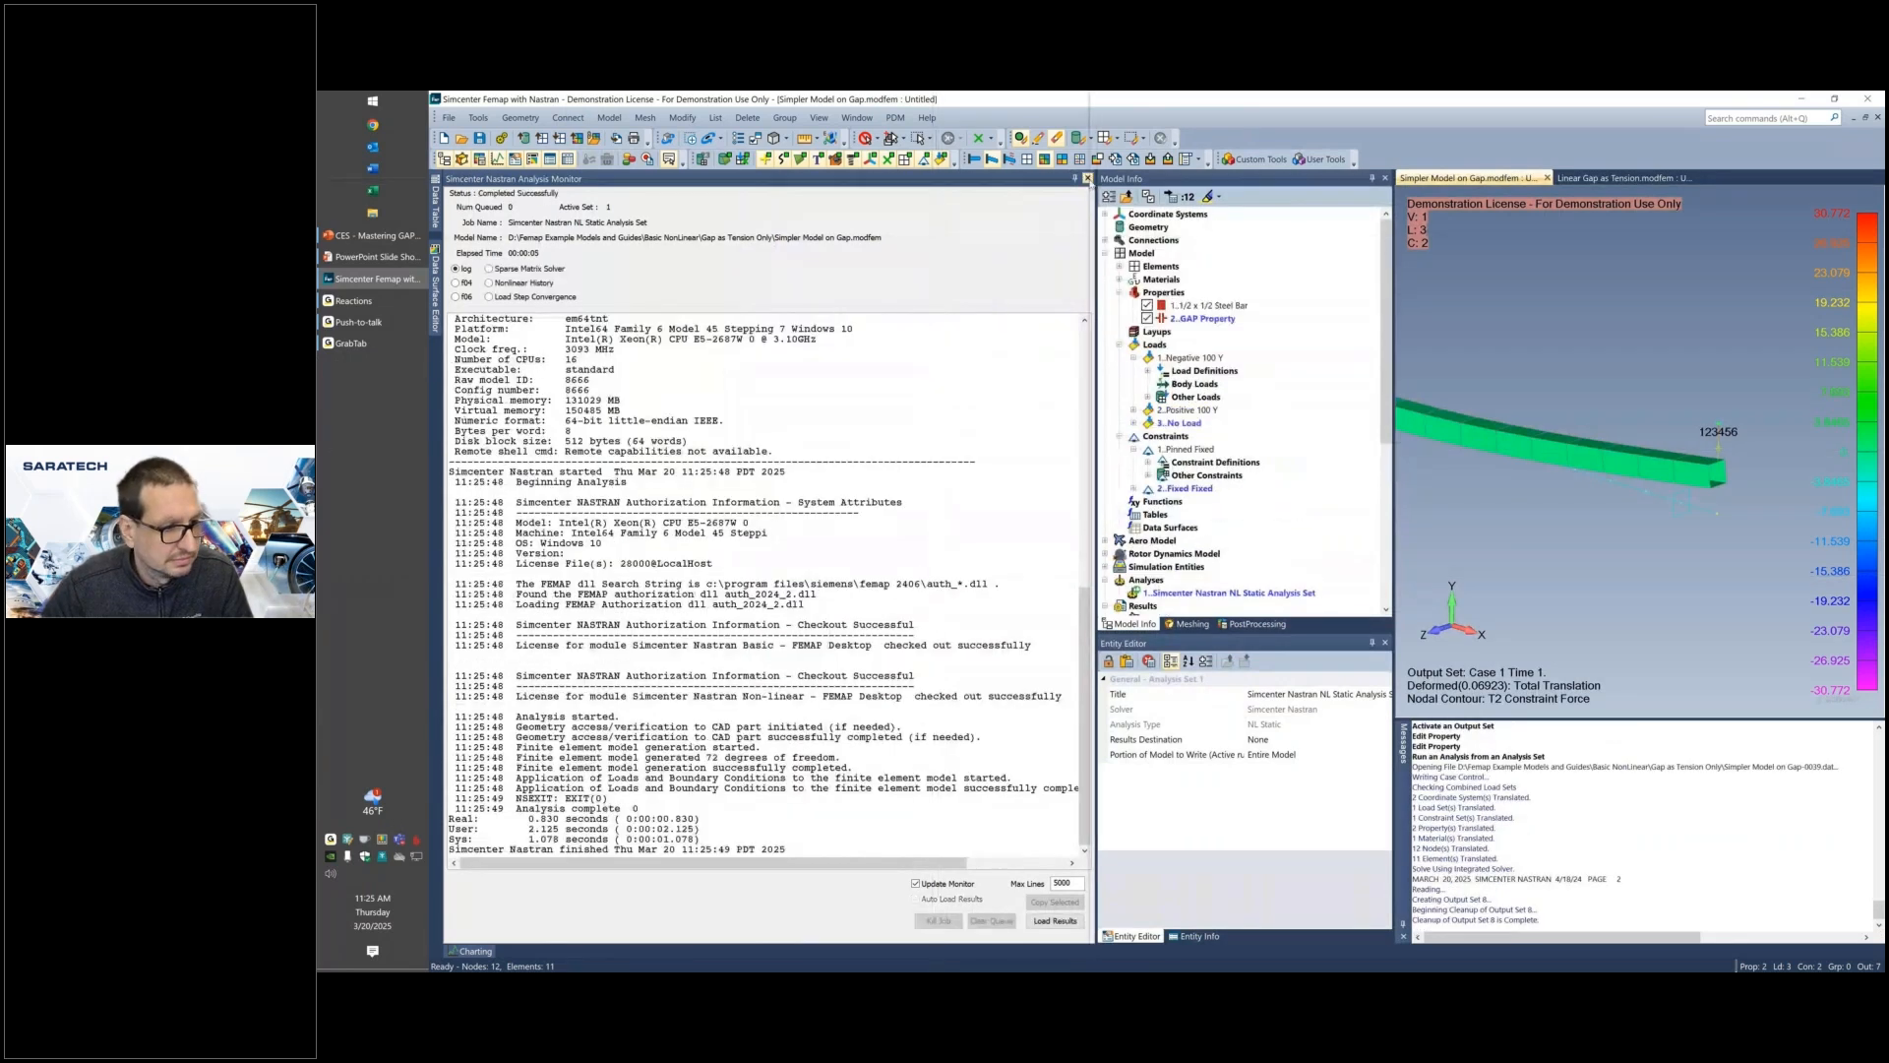
left_click(1087, 178)
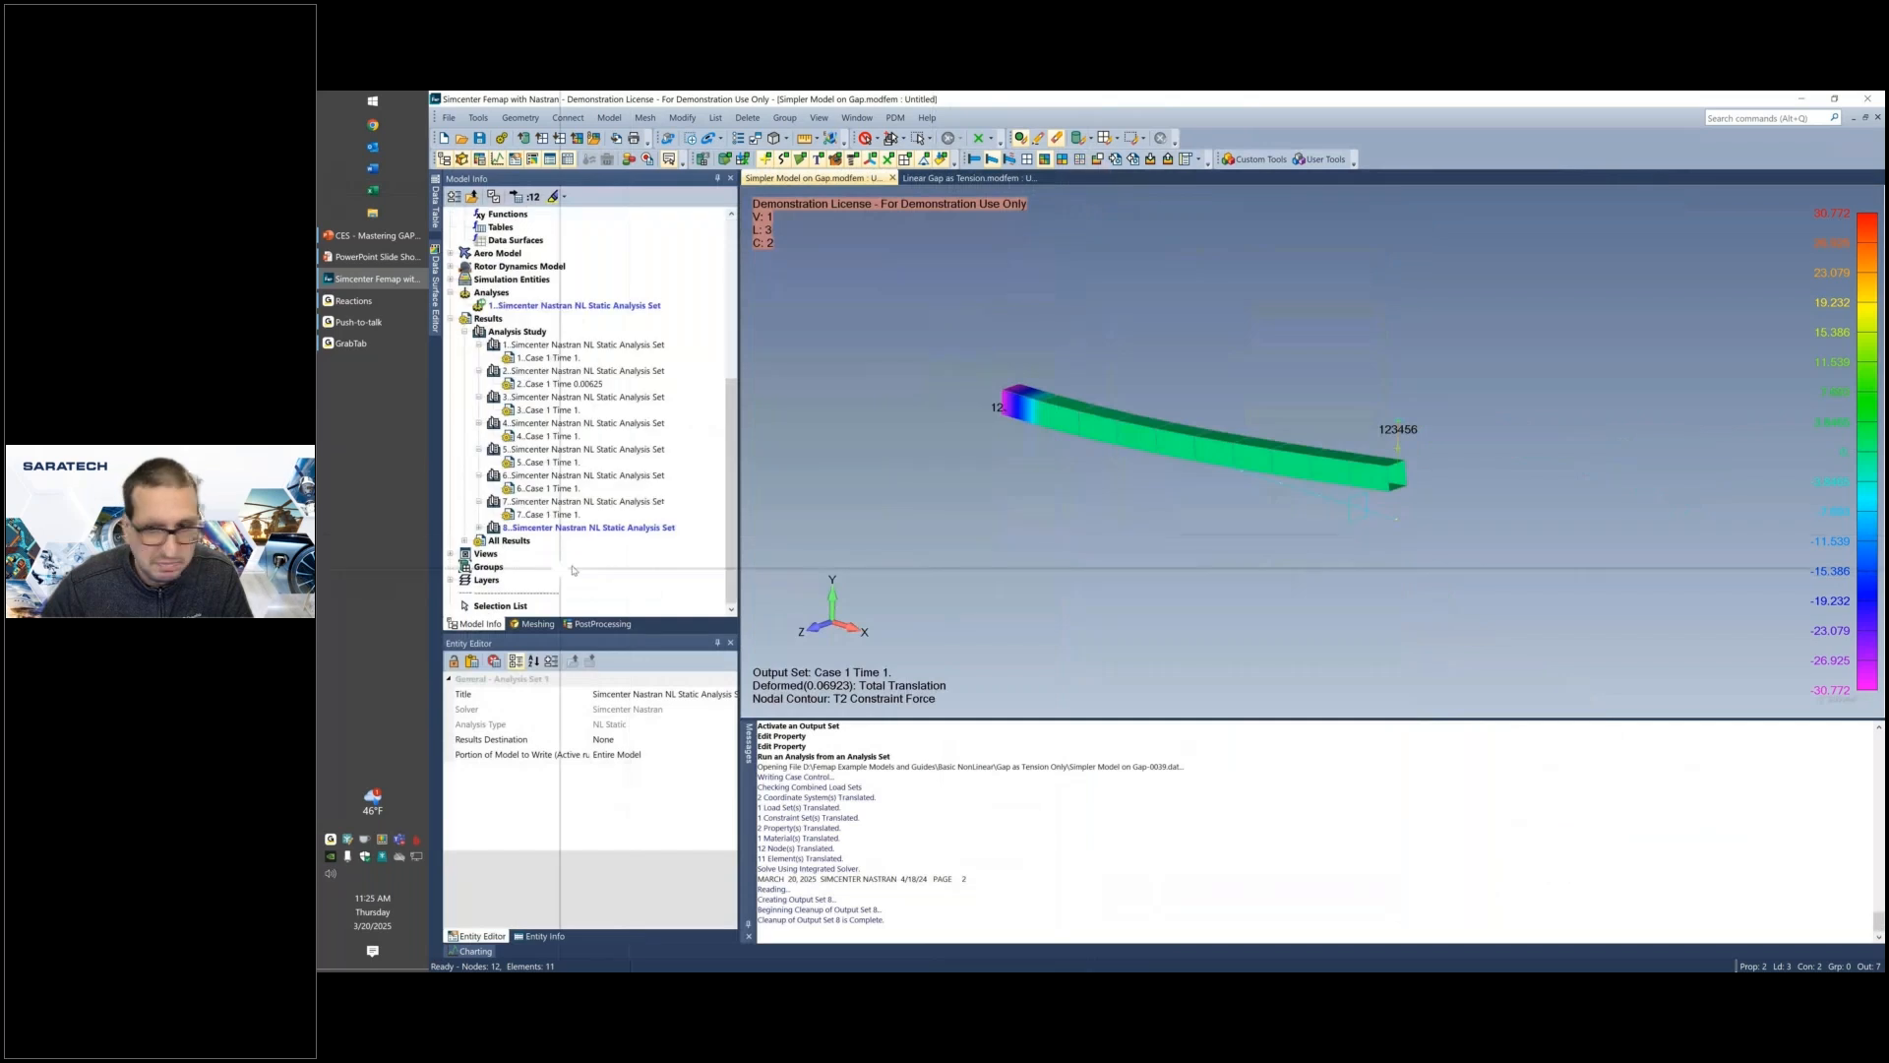
double_click(548, 530)
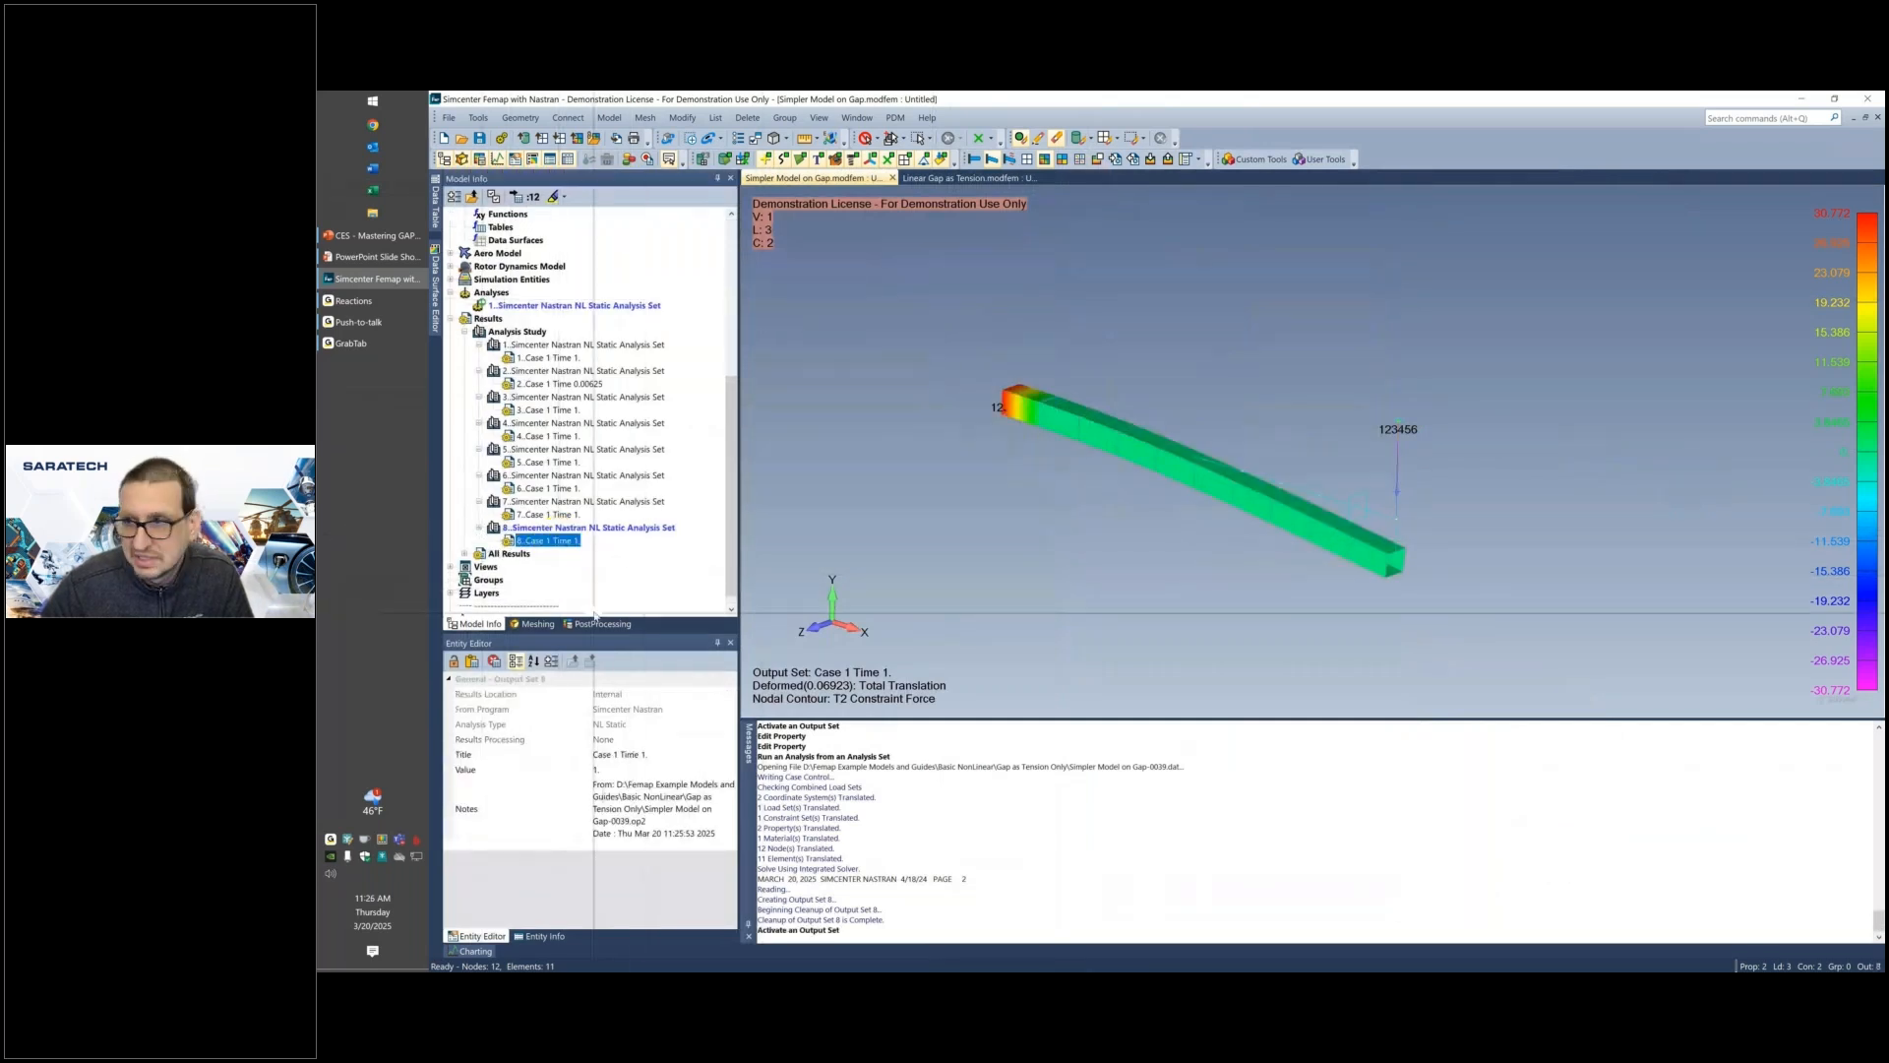
Change the contour output vector to 3..T2 Translation for the eighth study's results.
left_click(596, 624)
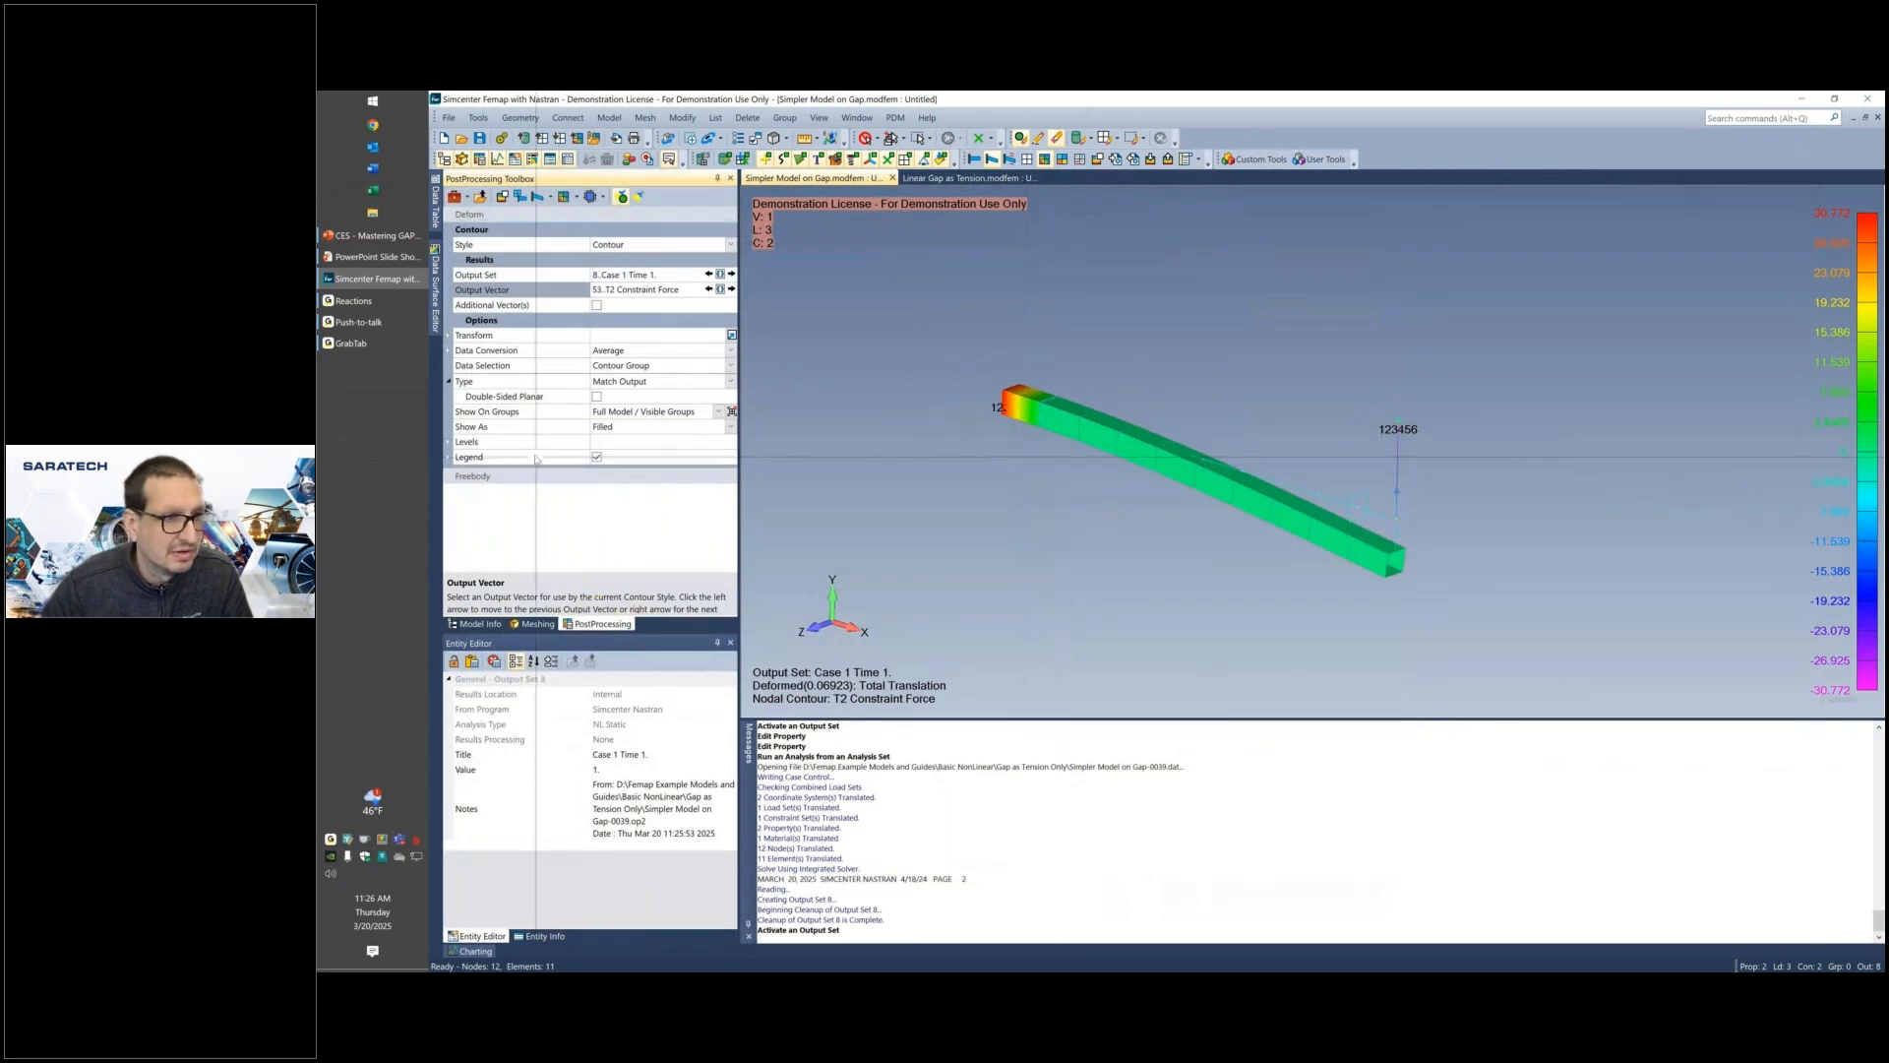
left_click(720, 289)
left_click(489, 265)
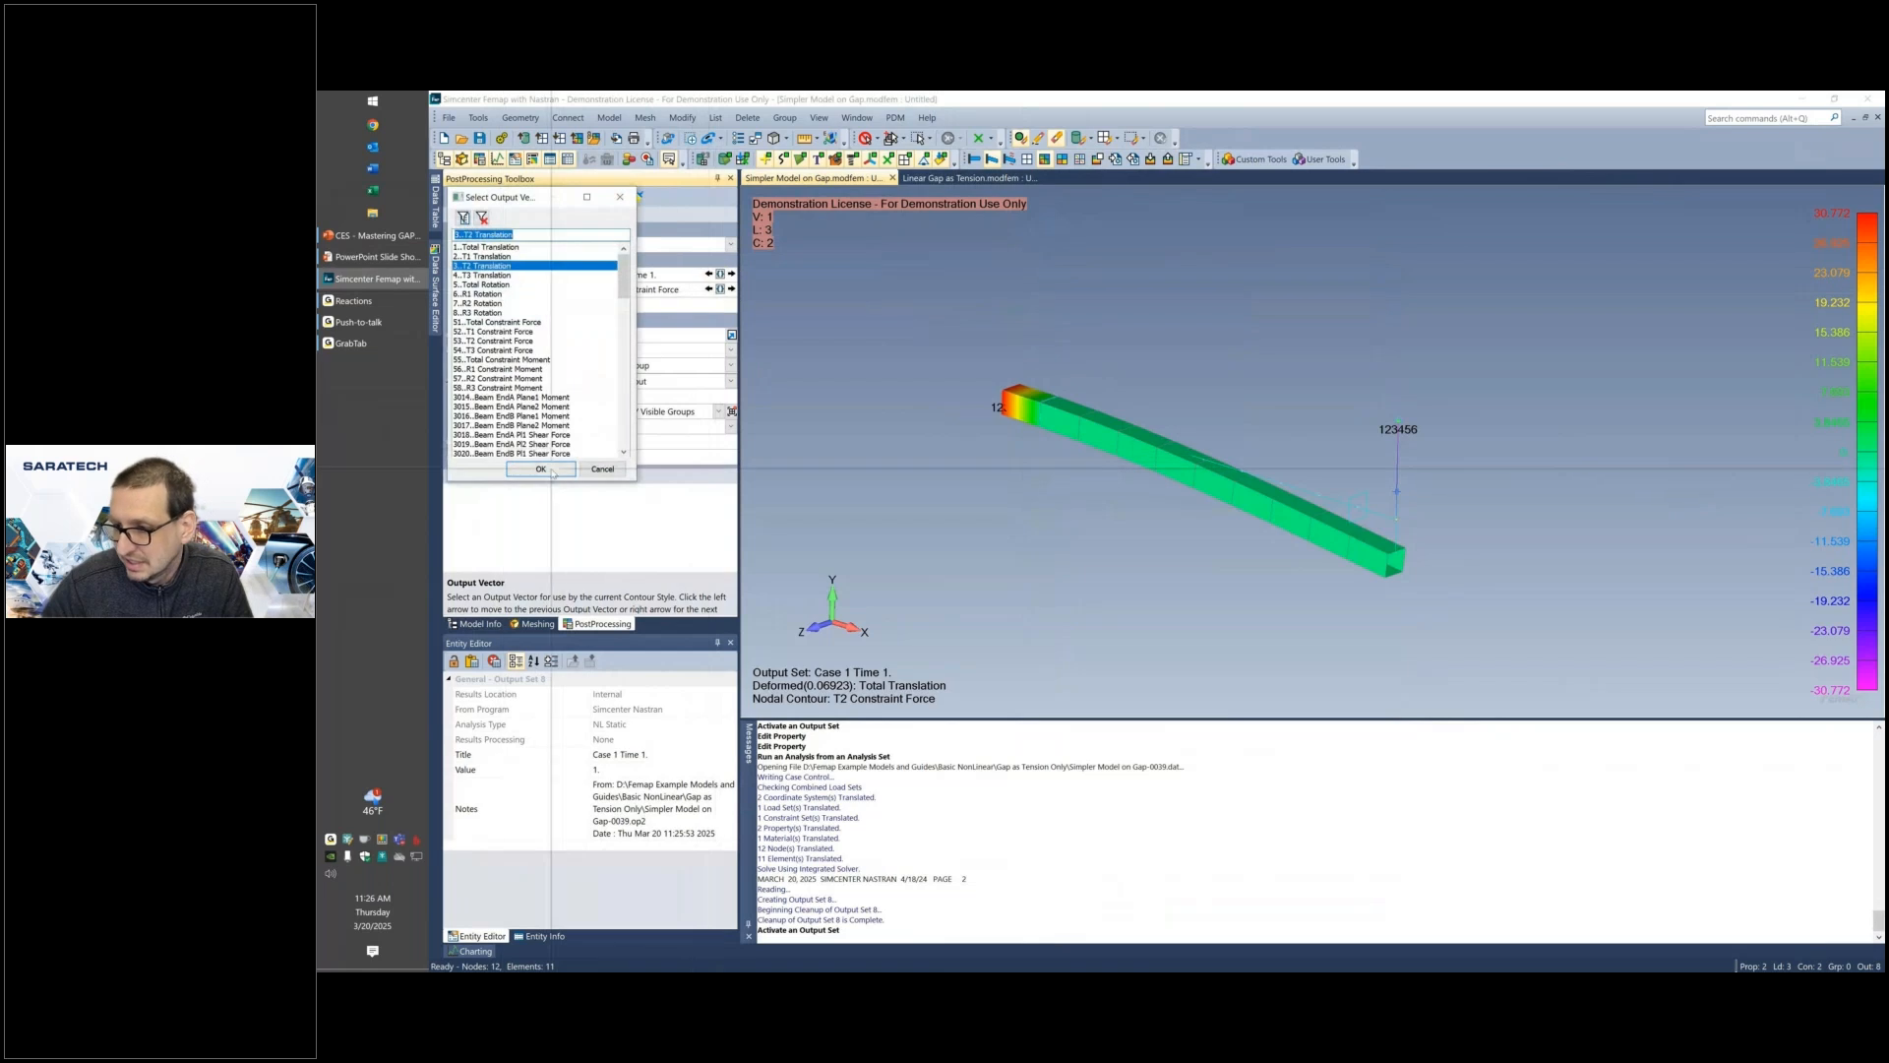
left_click(540, 468)
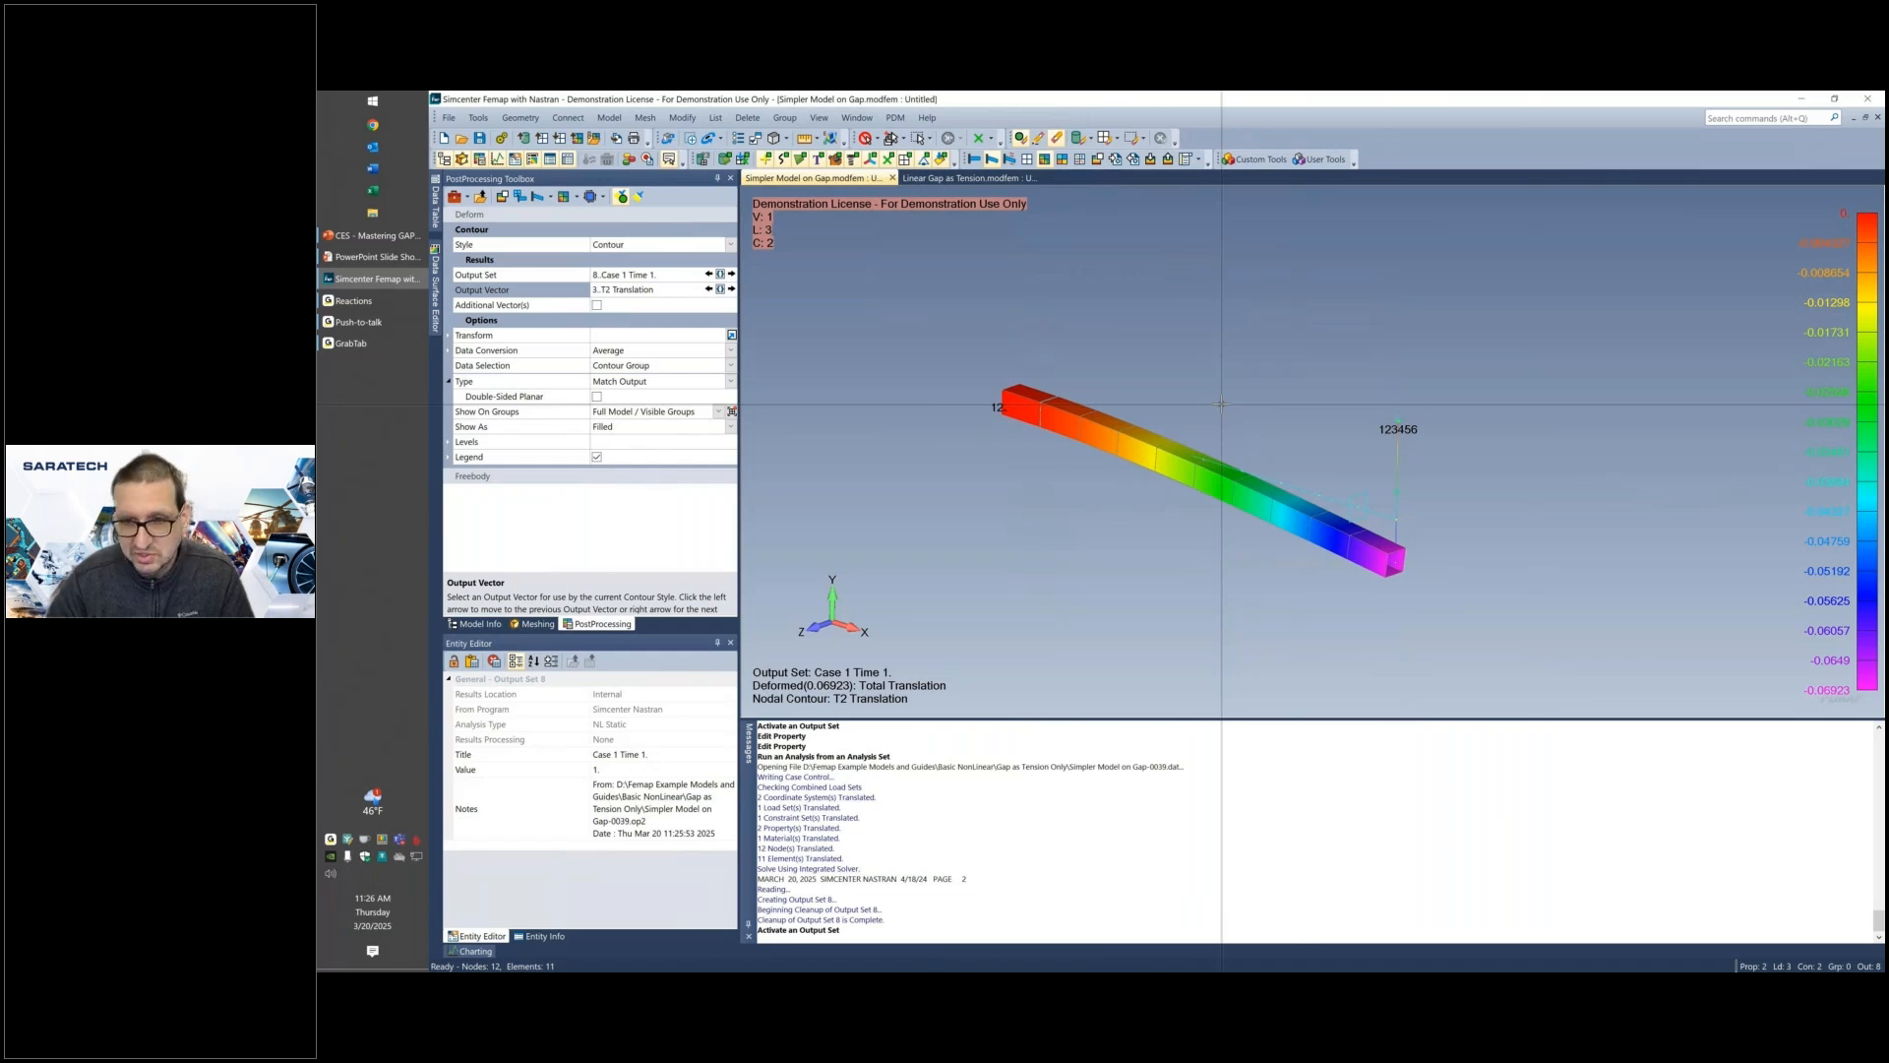
Switch to the Linear Gap as Tension model and orient the view to show the beam and the separate fixed node at its end.
left_click(966, 181)
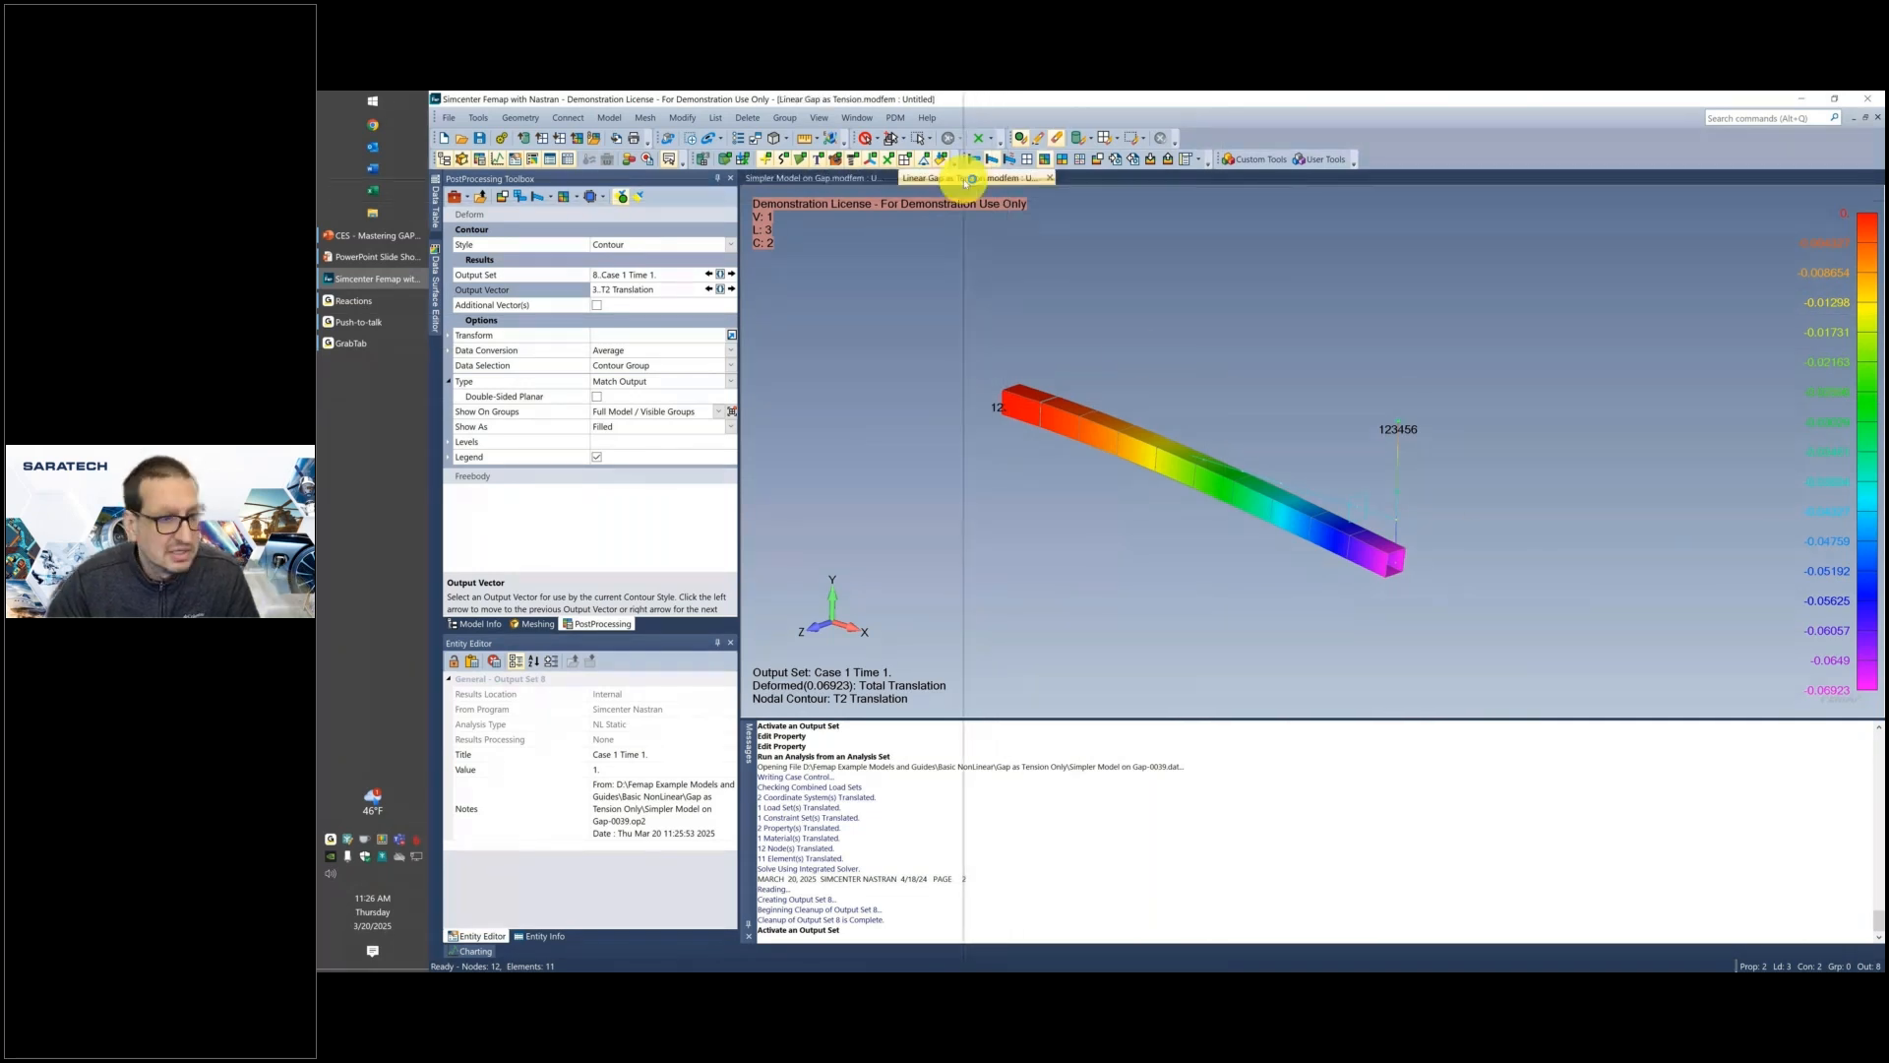
left_click(479, 624)
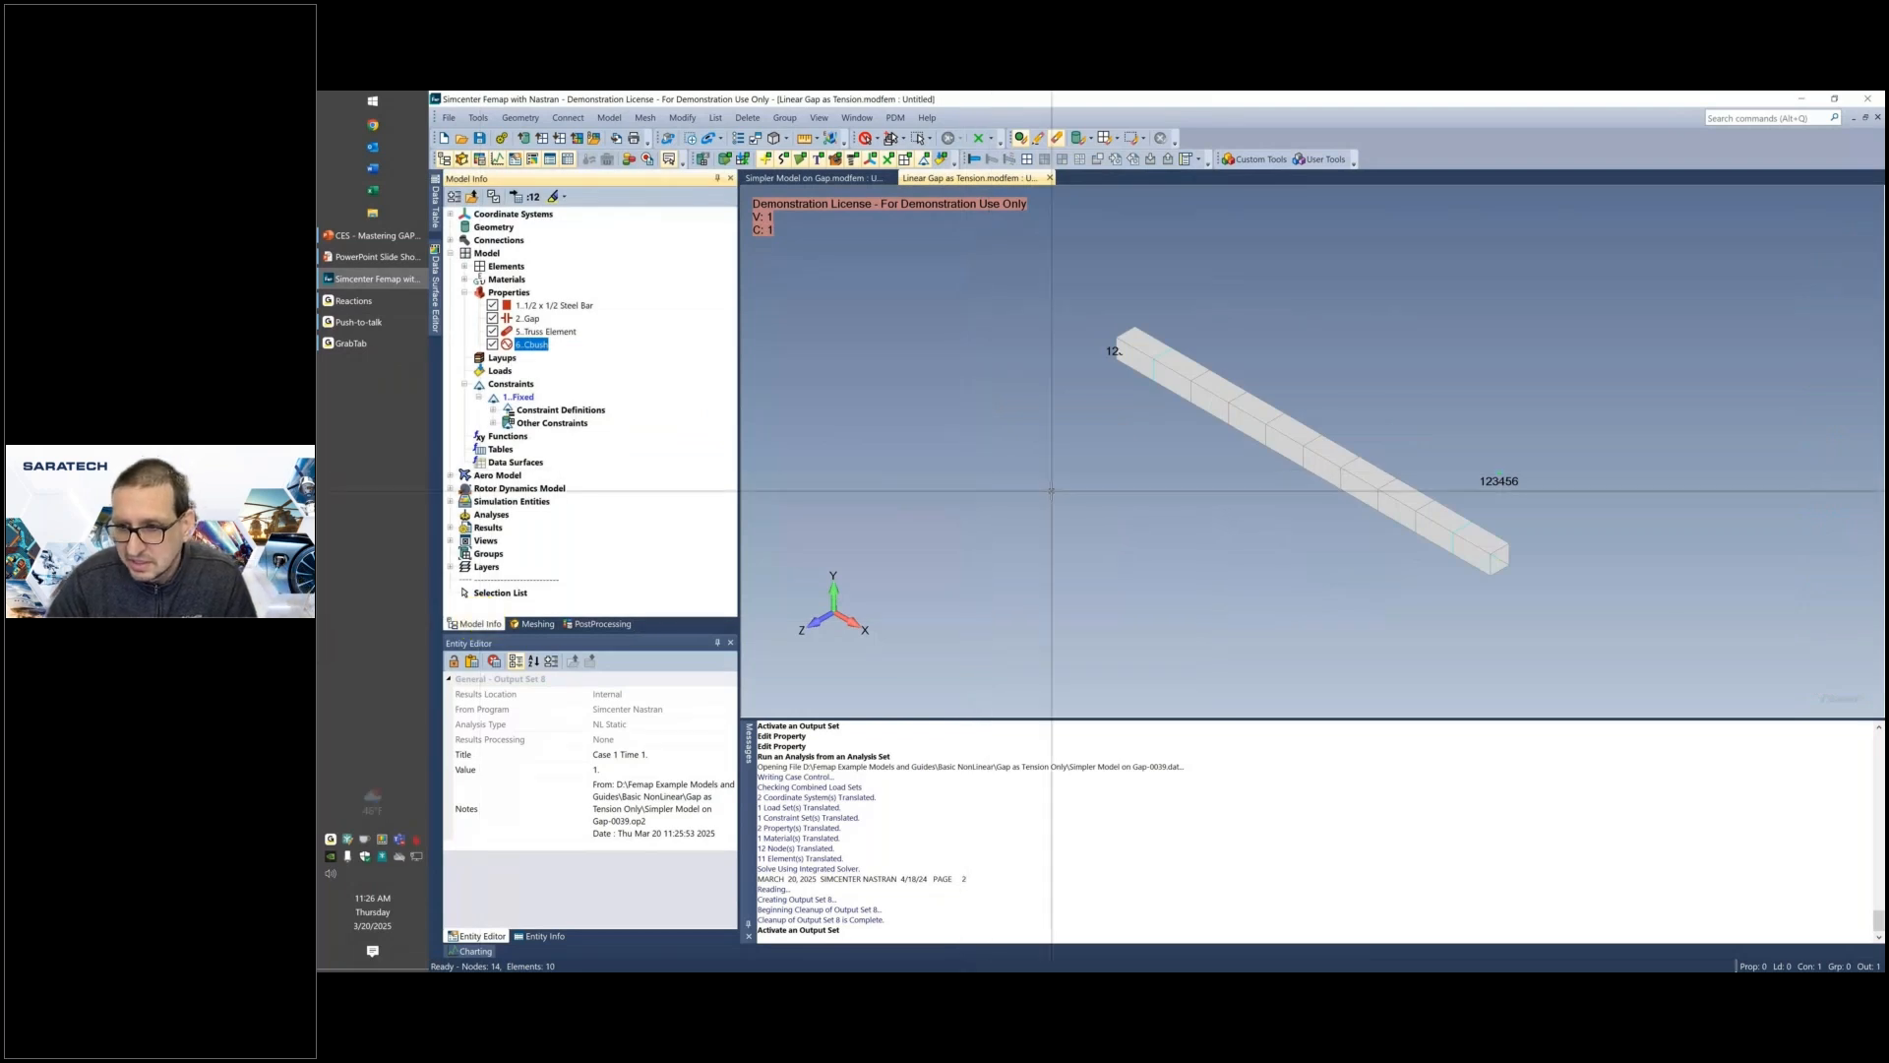
middle_click_drag(1047, 486, 1087, 464)
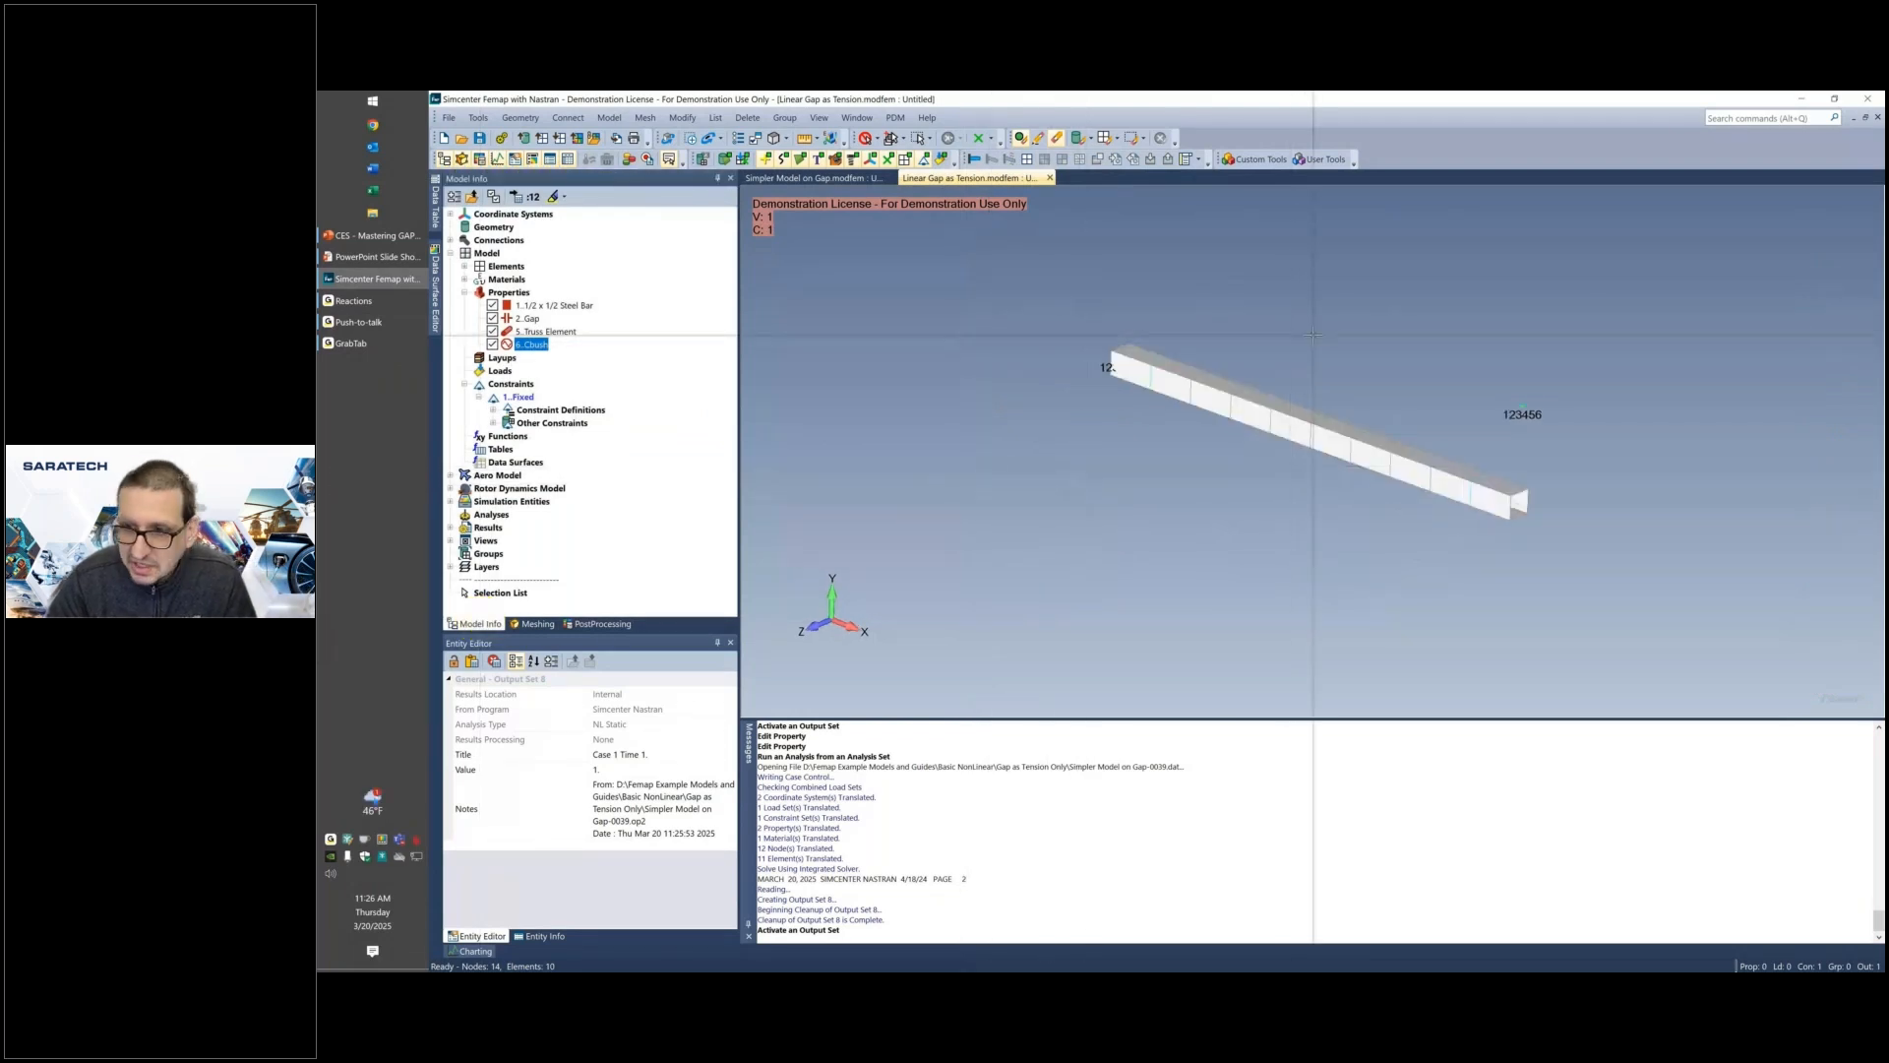
middle_click_drag(1298, 335, 1187, 425, "ctrl")
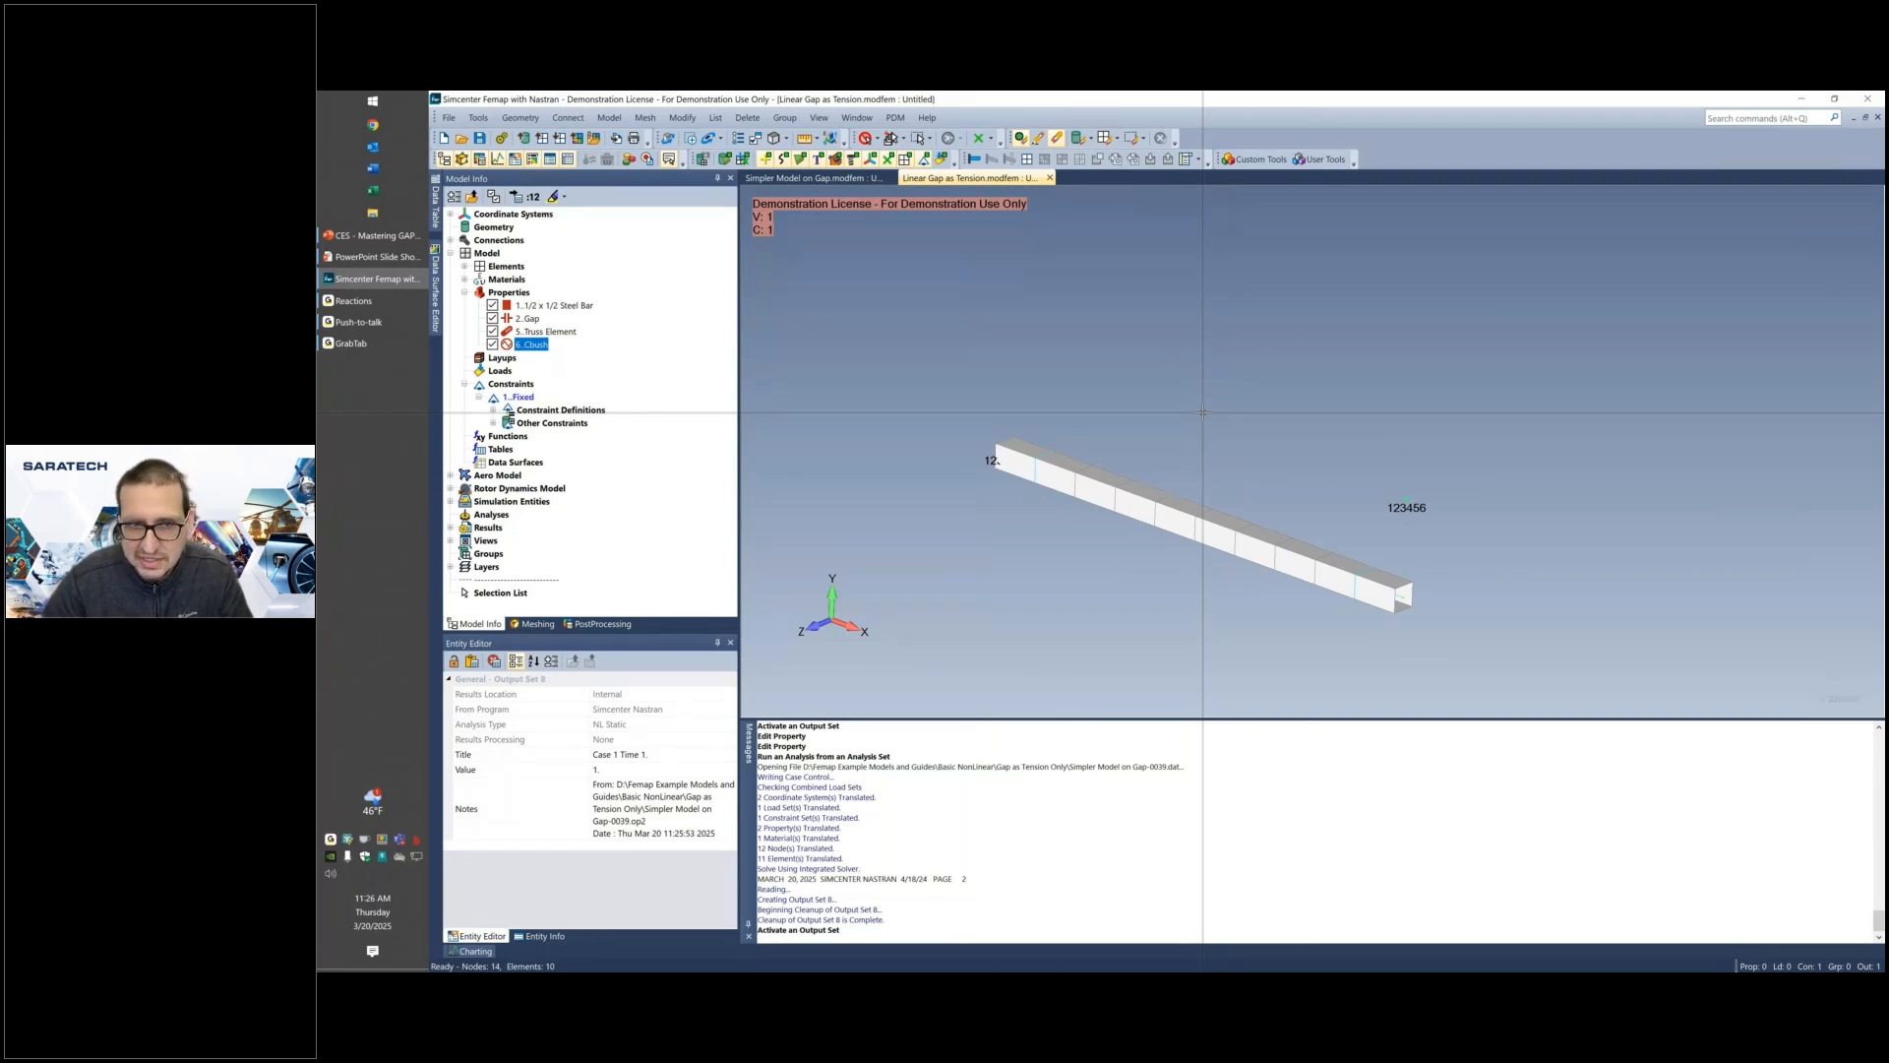
scroll(1436, 544, "up", 2)
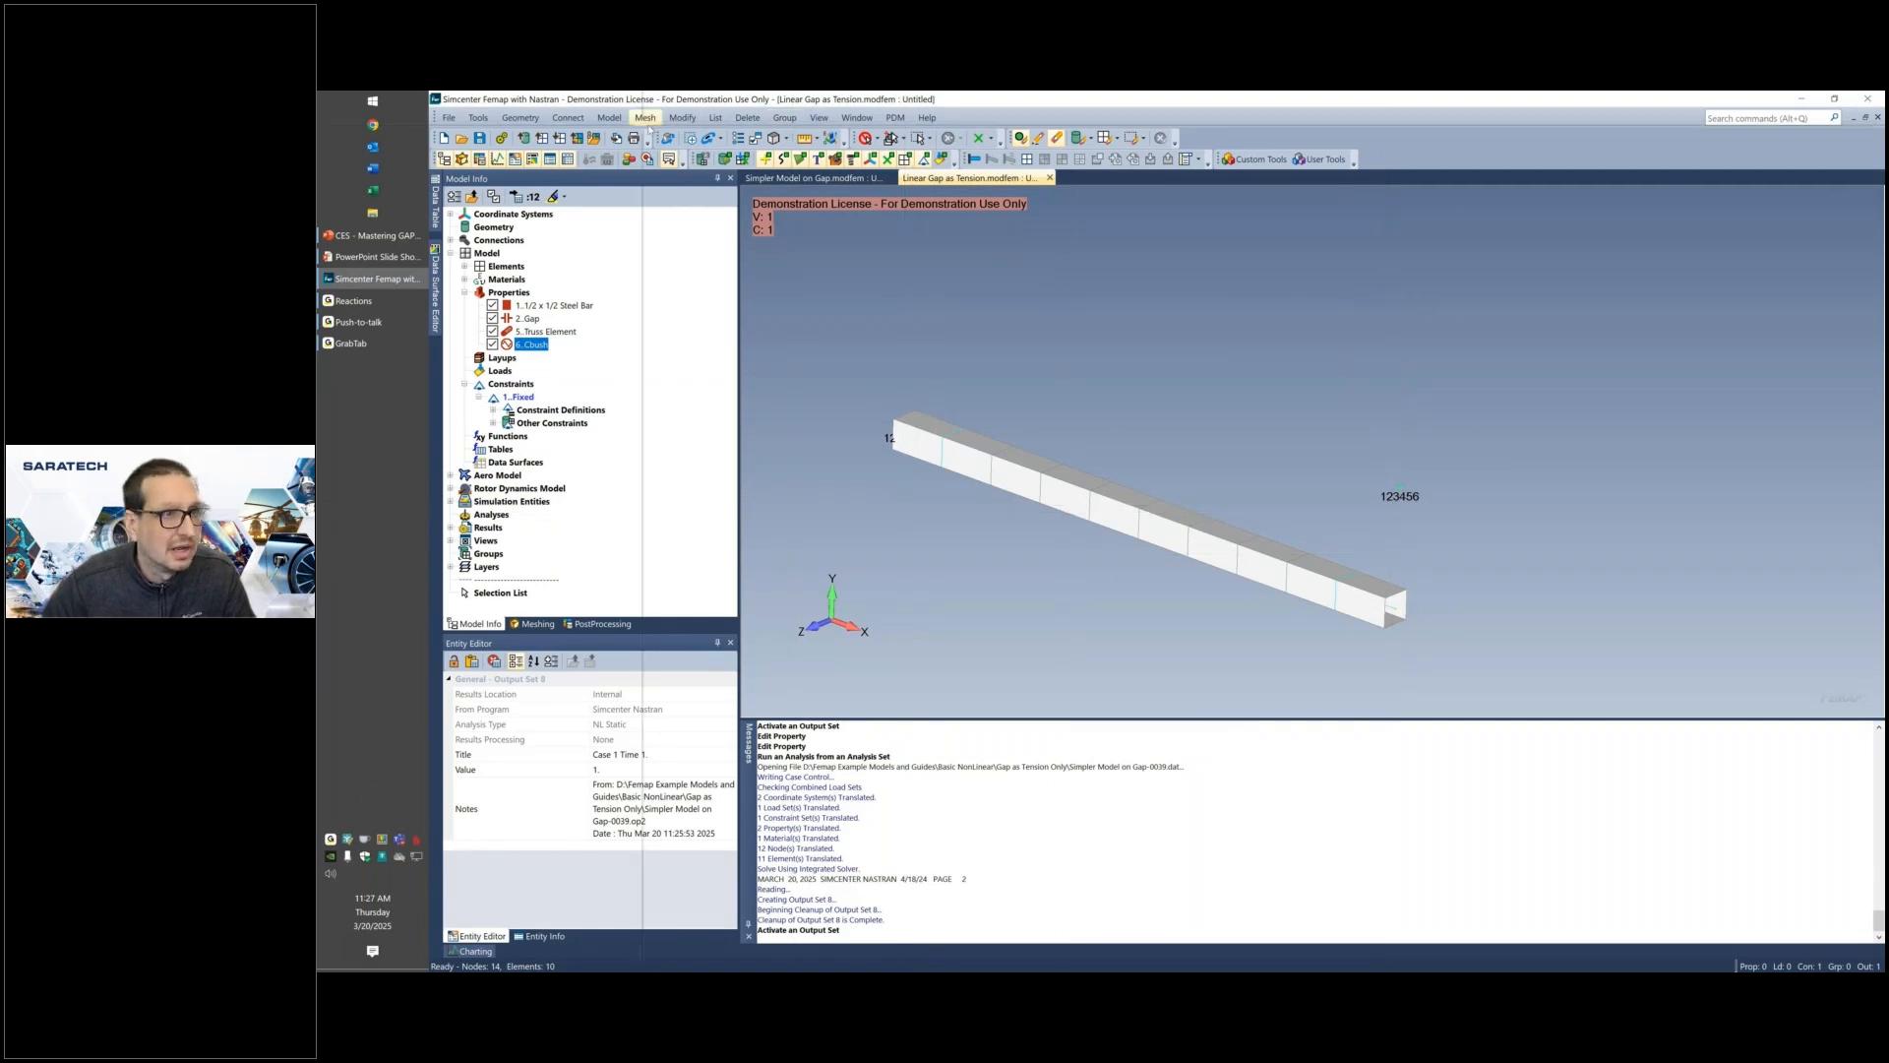
Create a single RBE2 rigid element with node 11 at the beam's end as independent and node 14 above it as dependent.
left_click(610, 117)
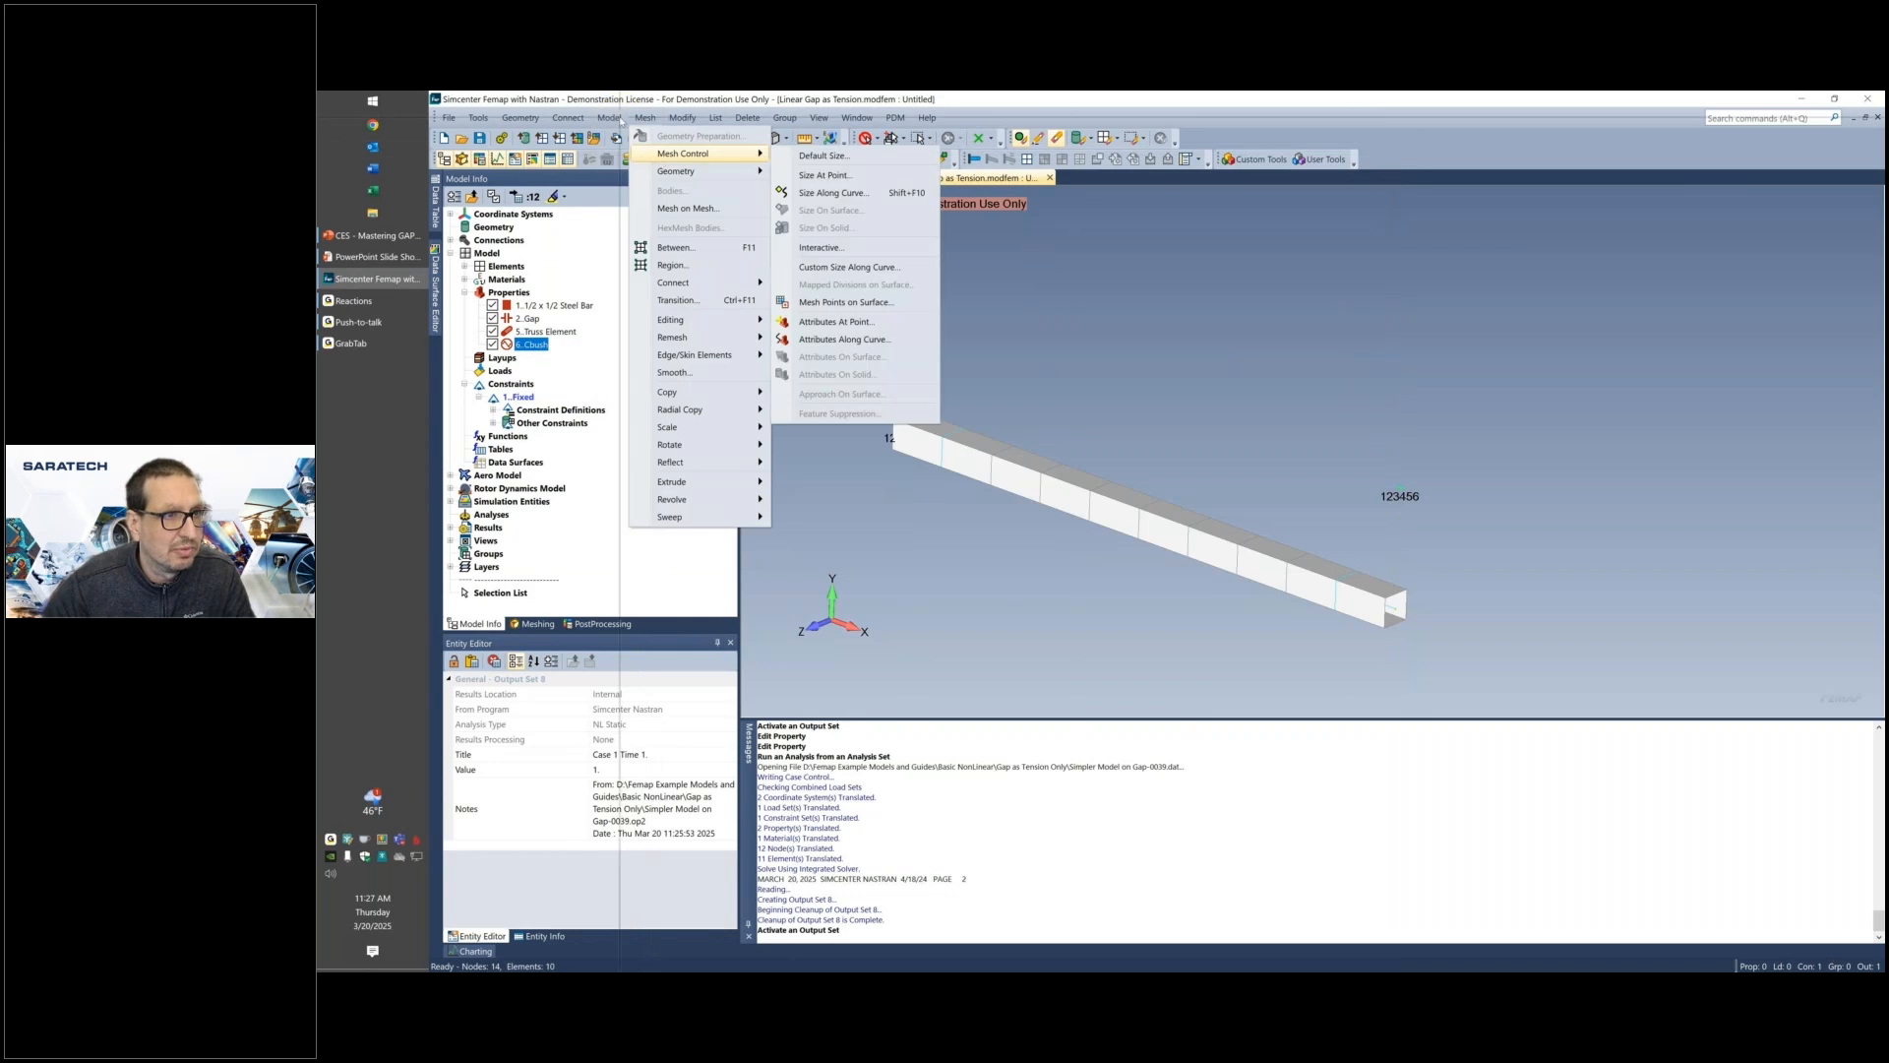
left_click(637, 173)
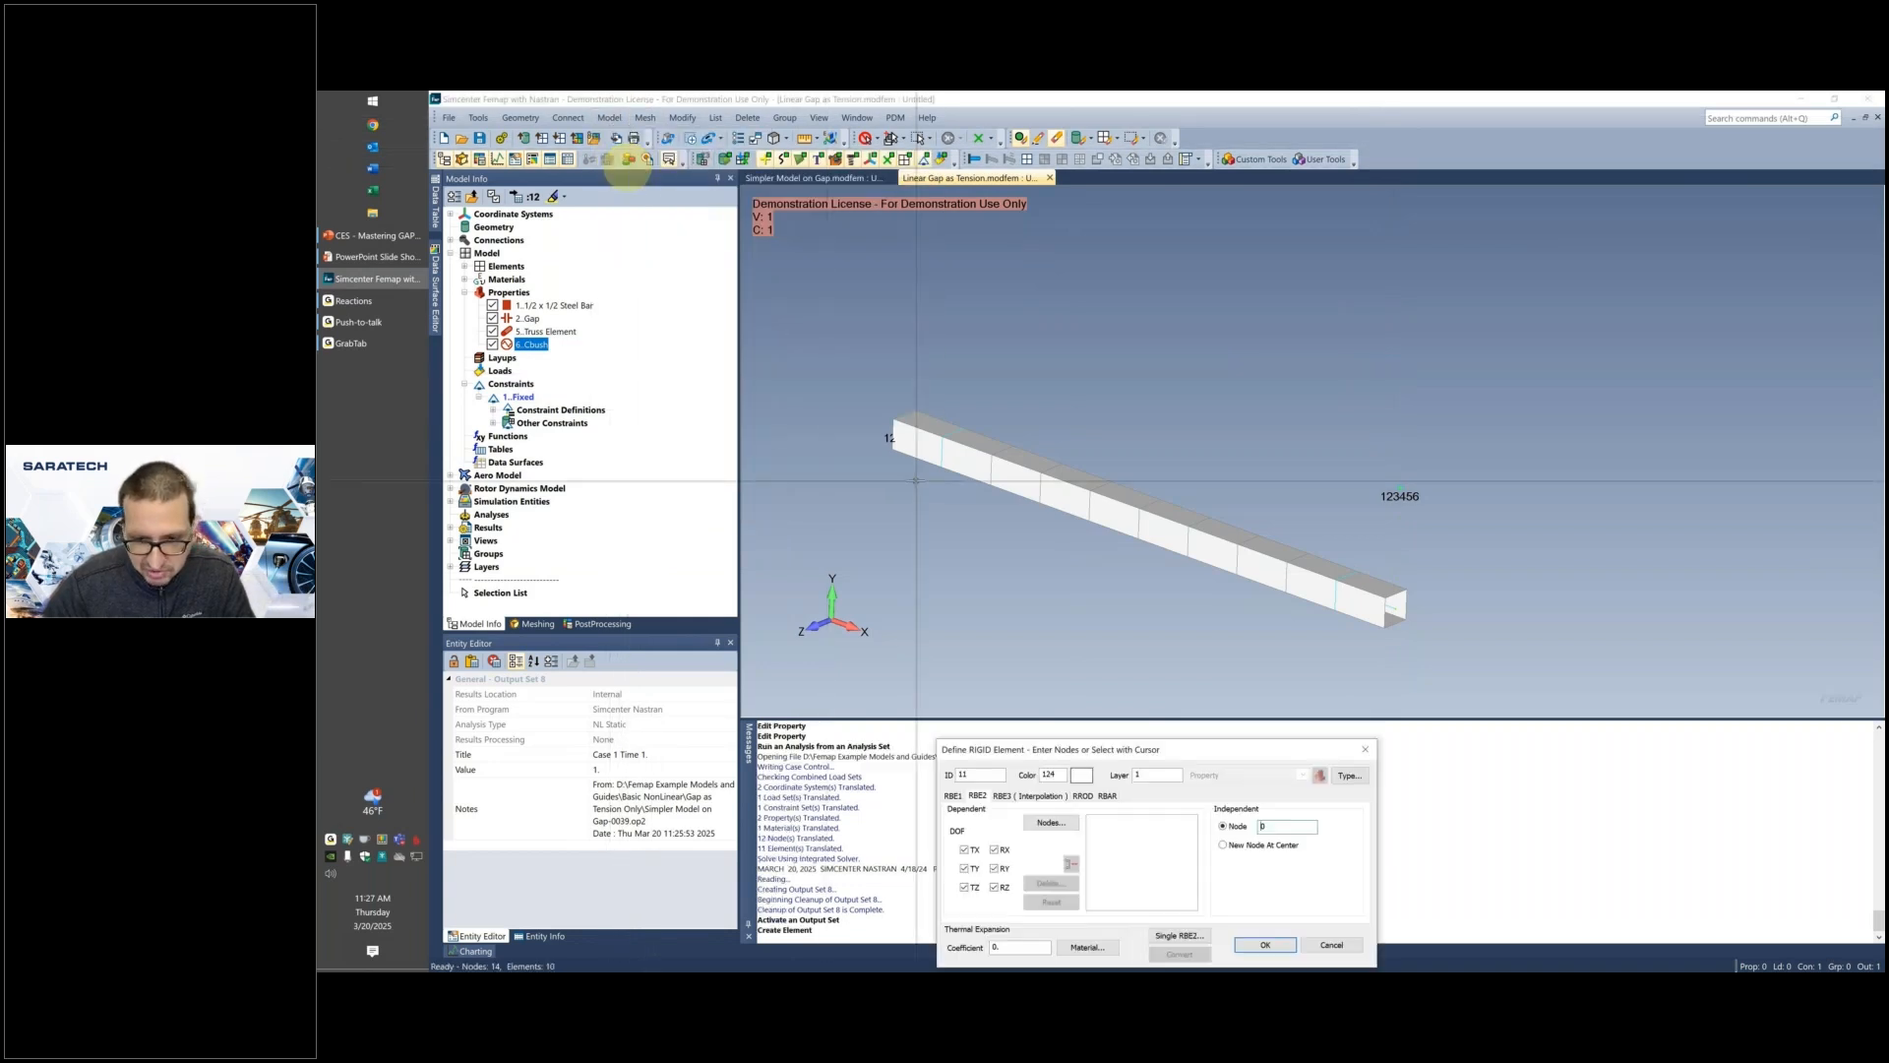
left_click_drag(1151, 760, 1100, 558)
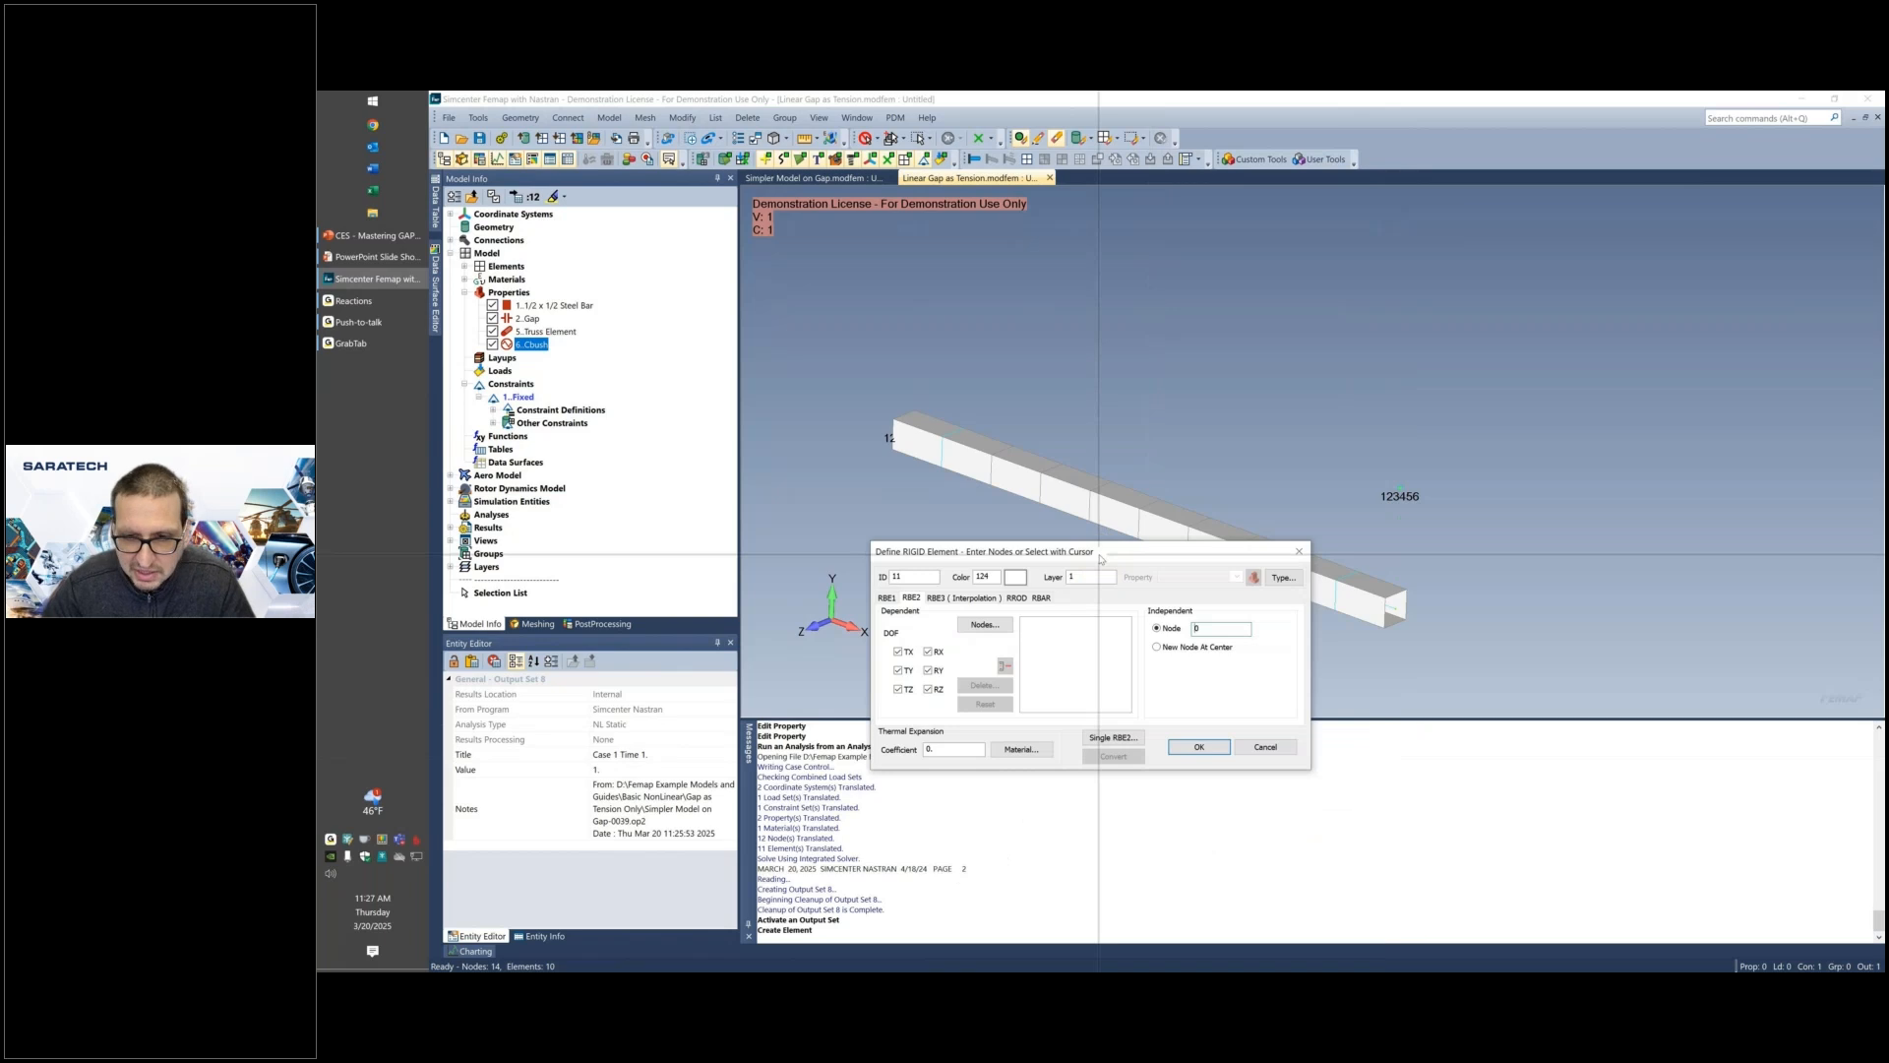
left_click(1113, 737)
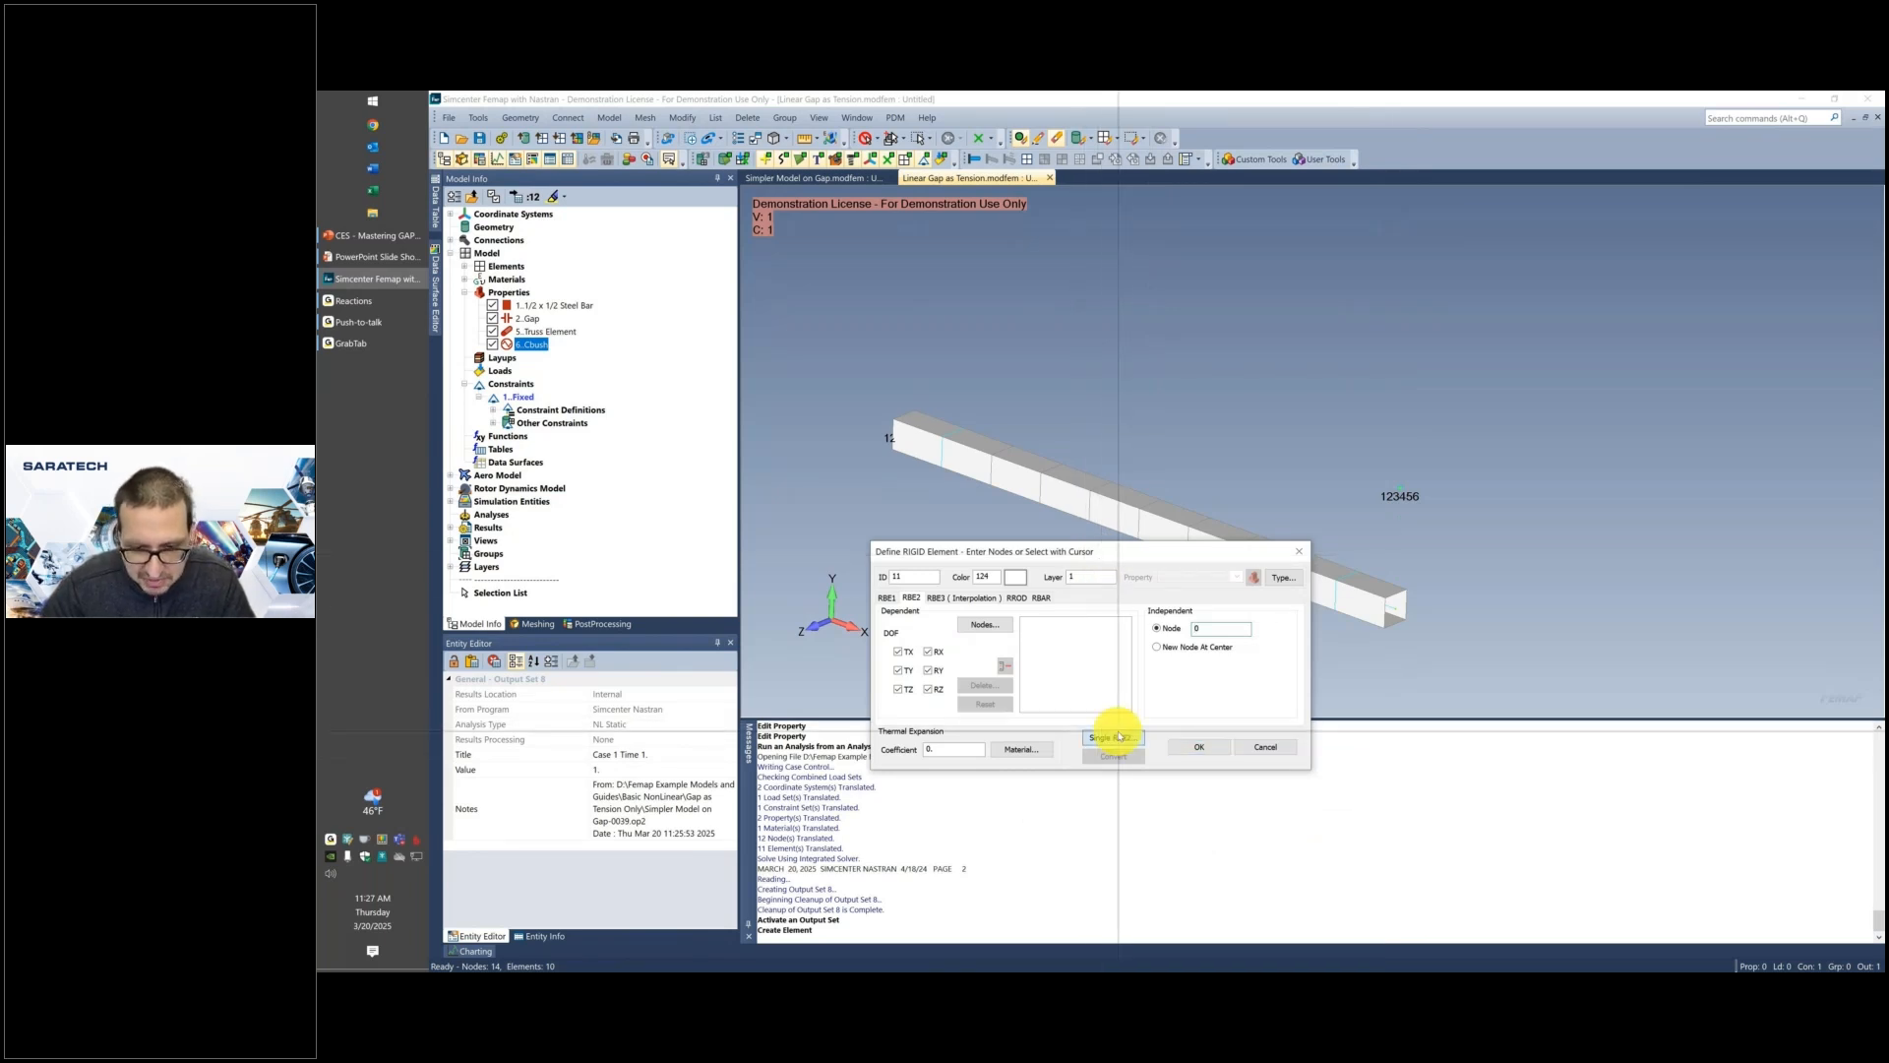
left_click_drag(1176, 879, 1407, 669)
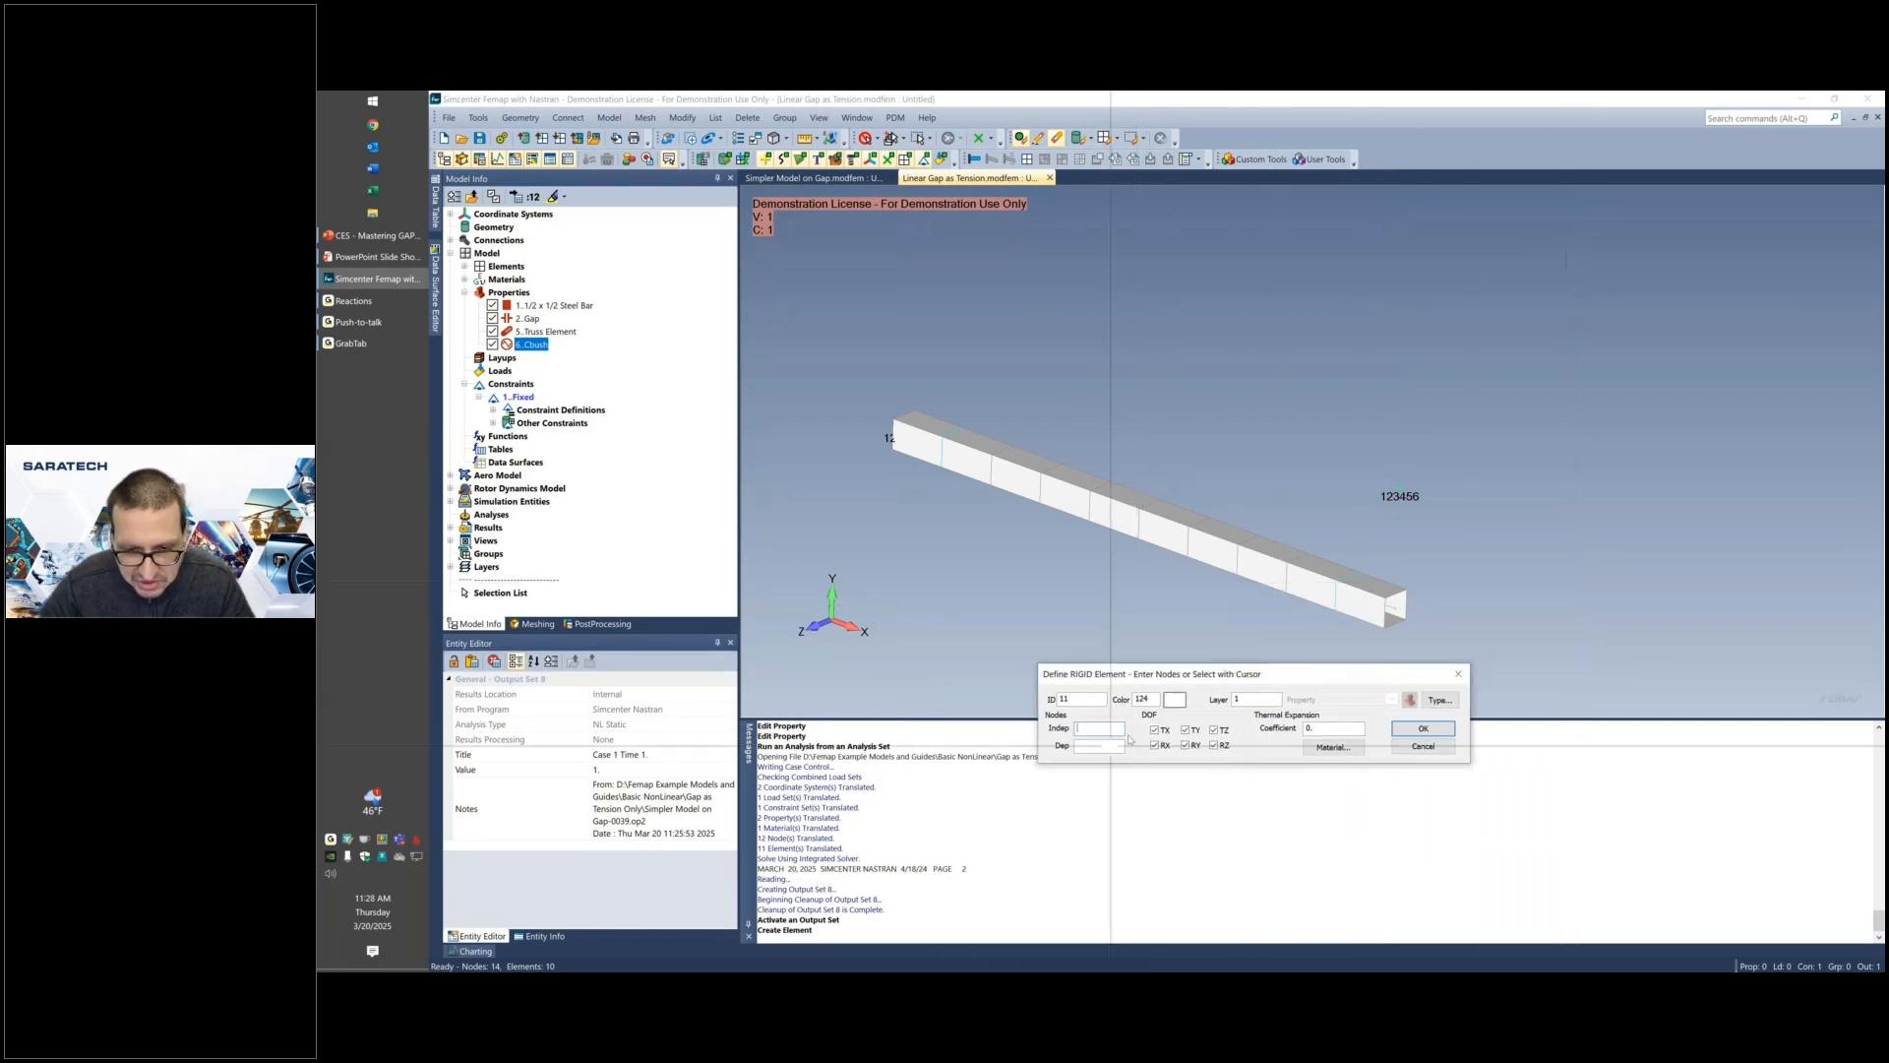
left_click(1099, 727)
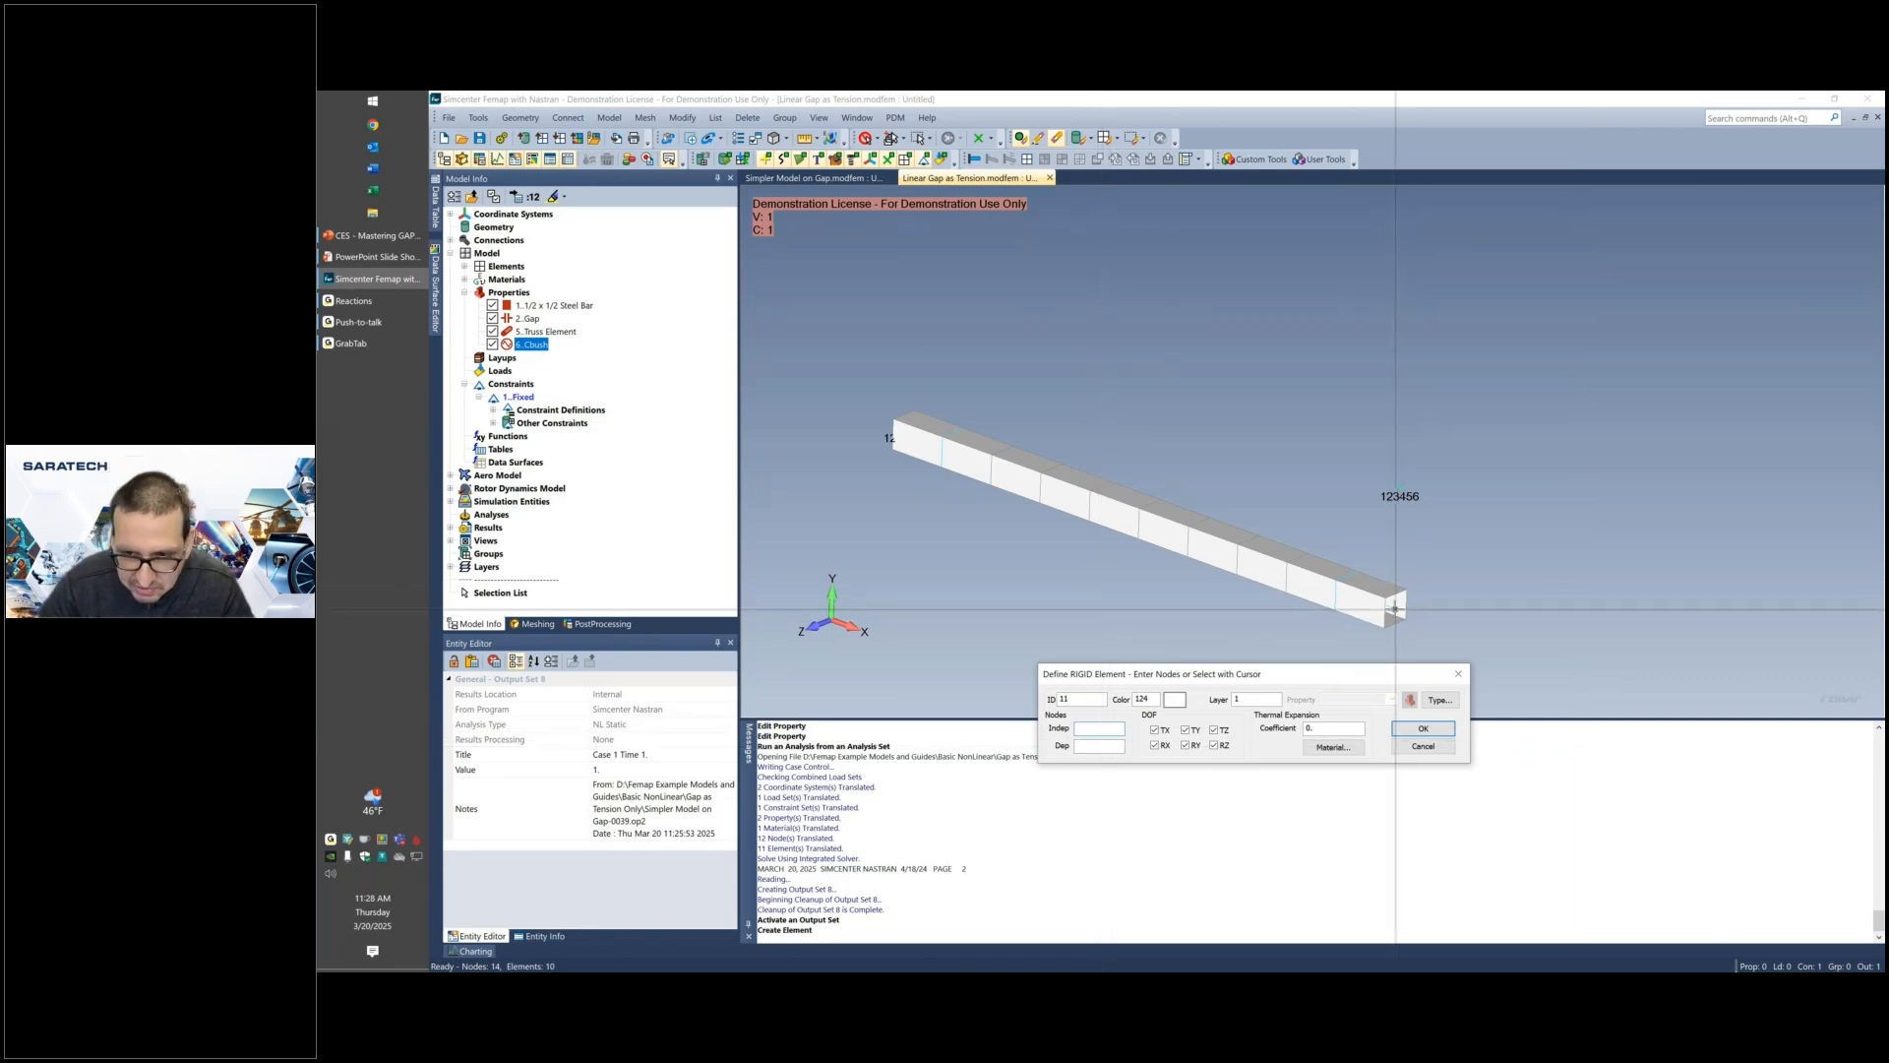
left_click(1395, 609)
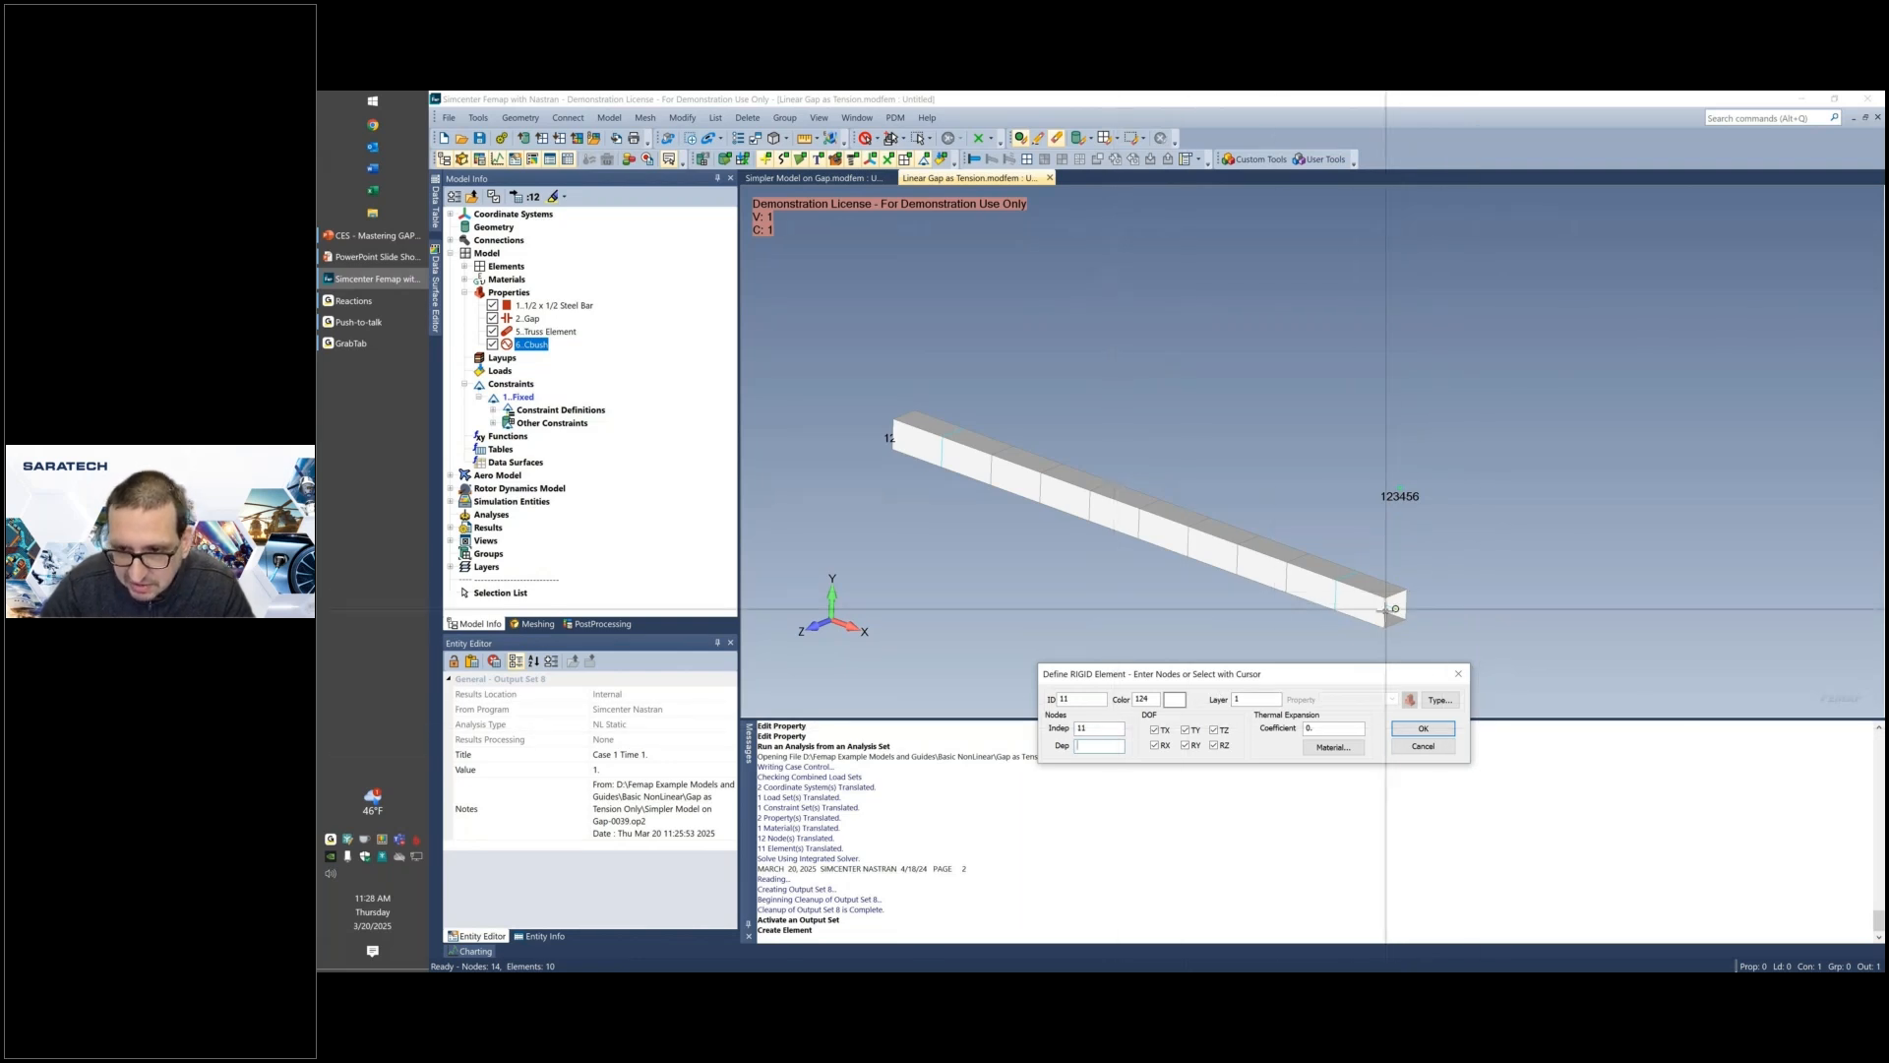
left_click(1399, 516)
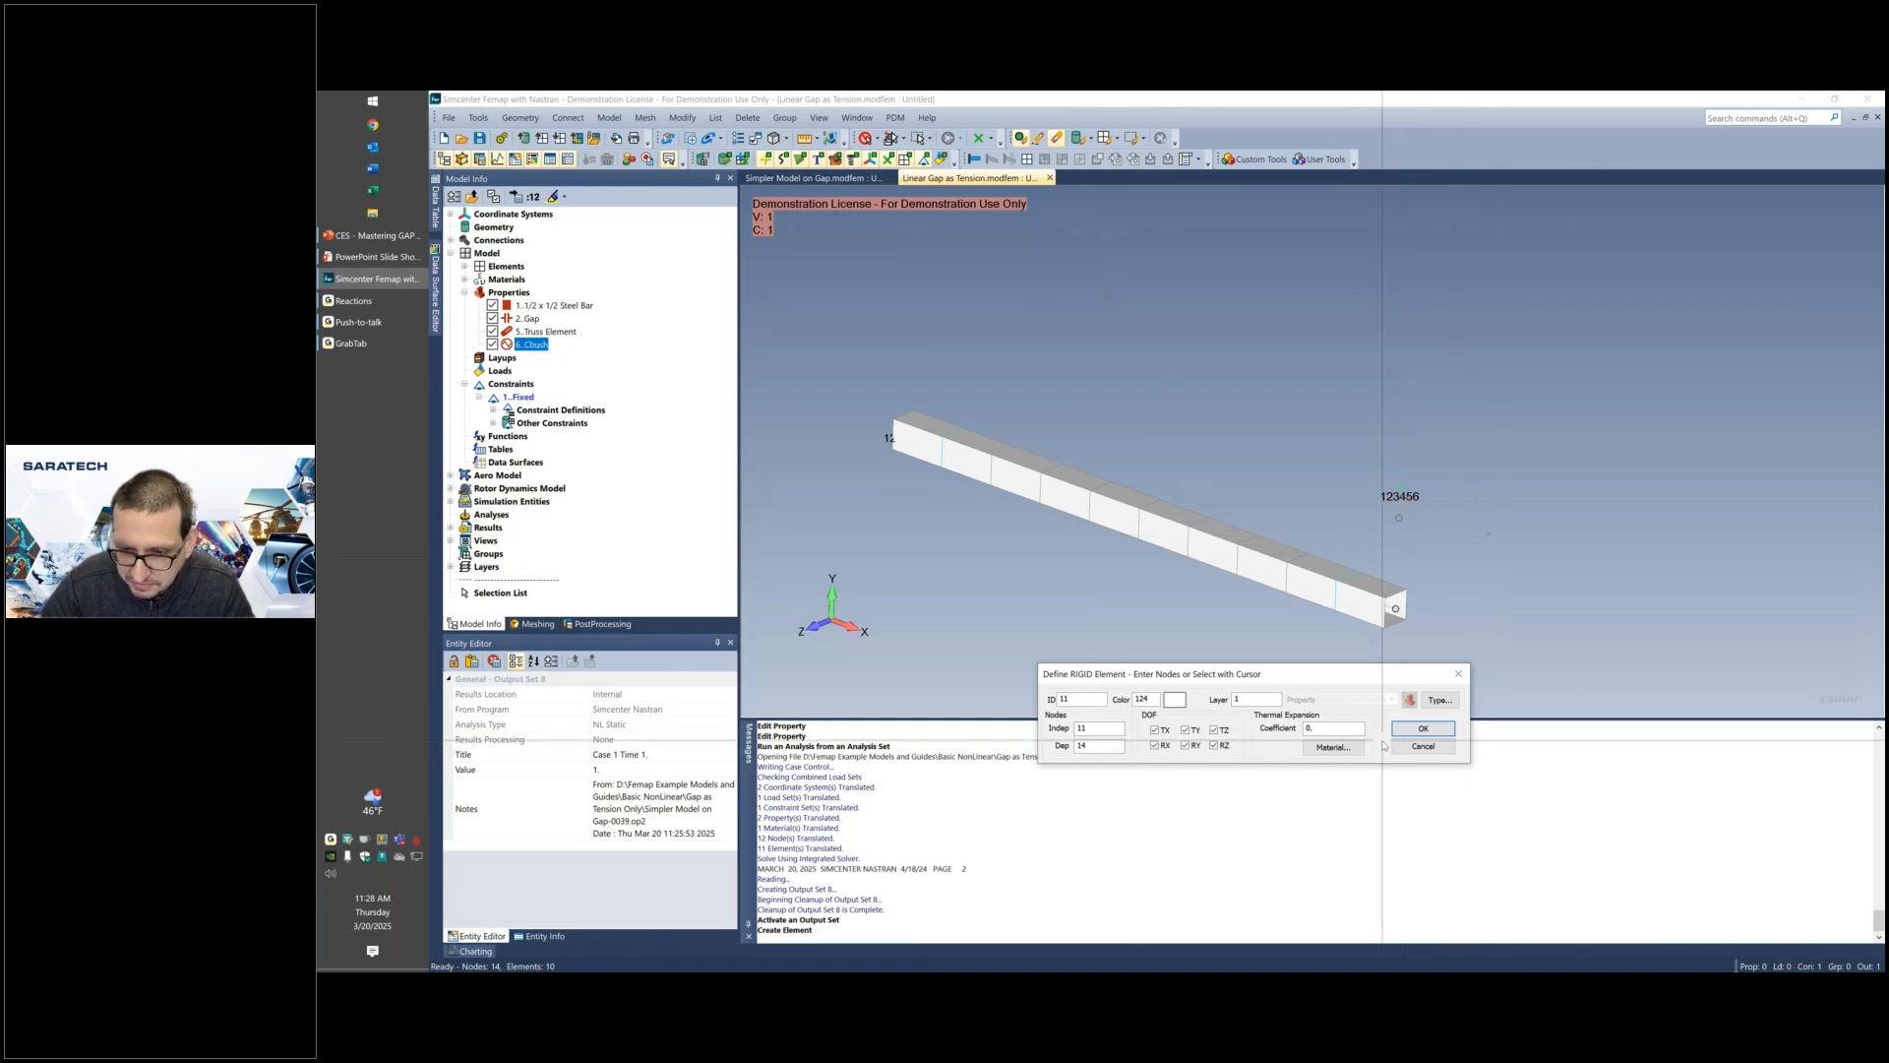
left_click(1423, 729)
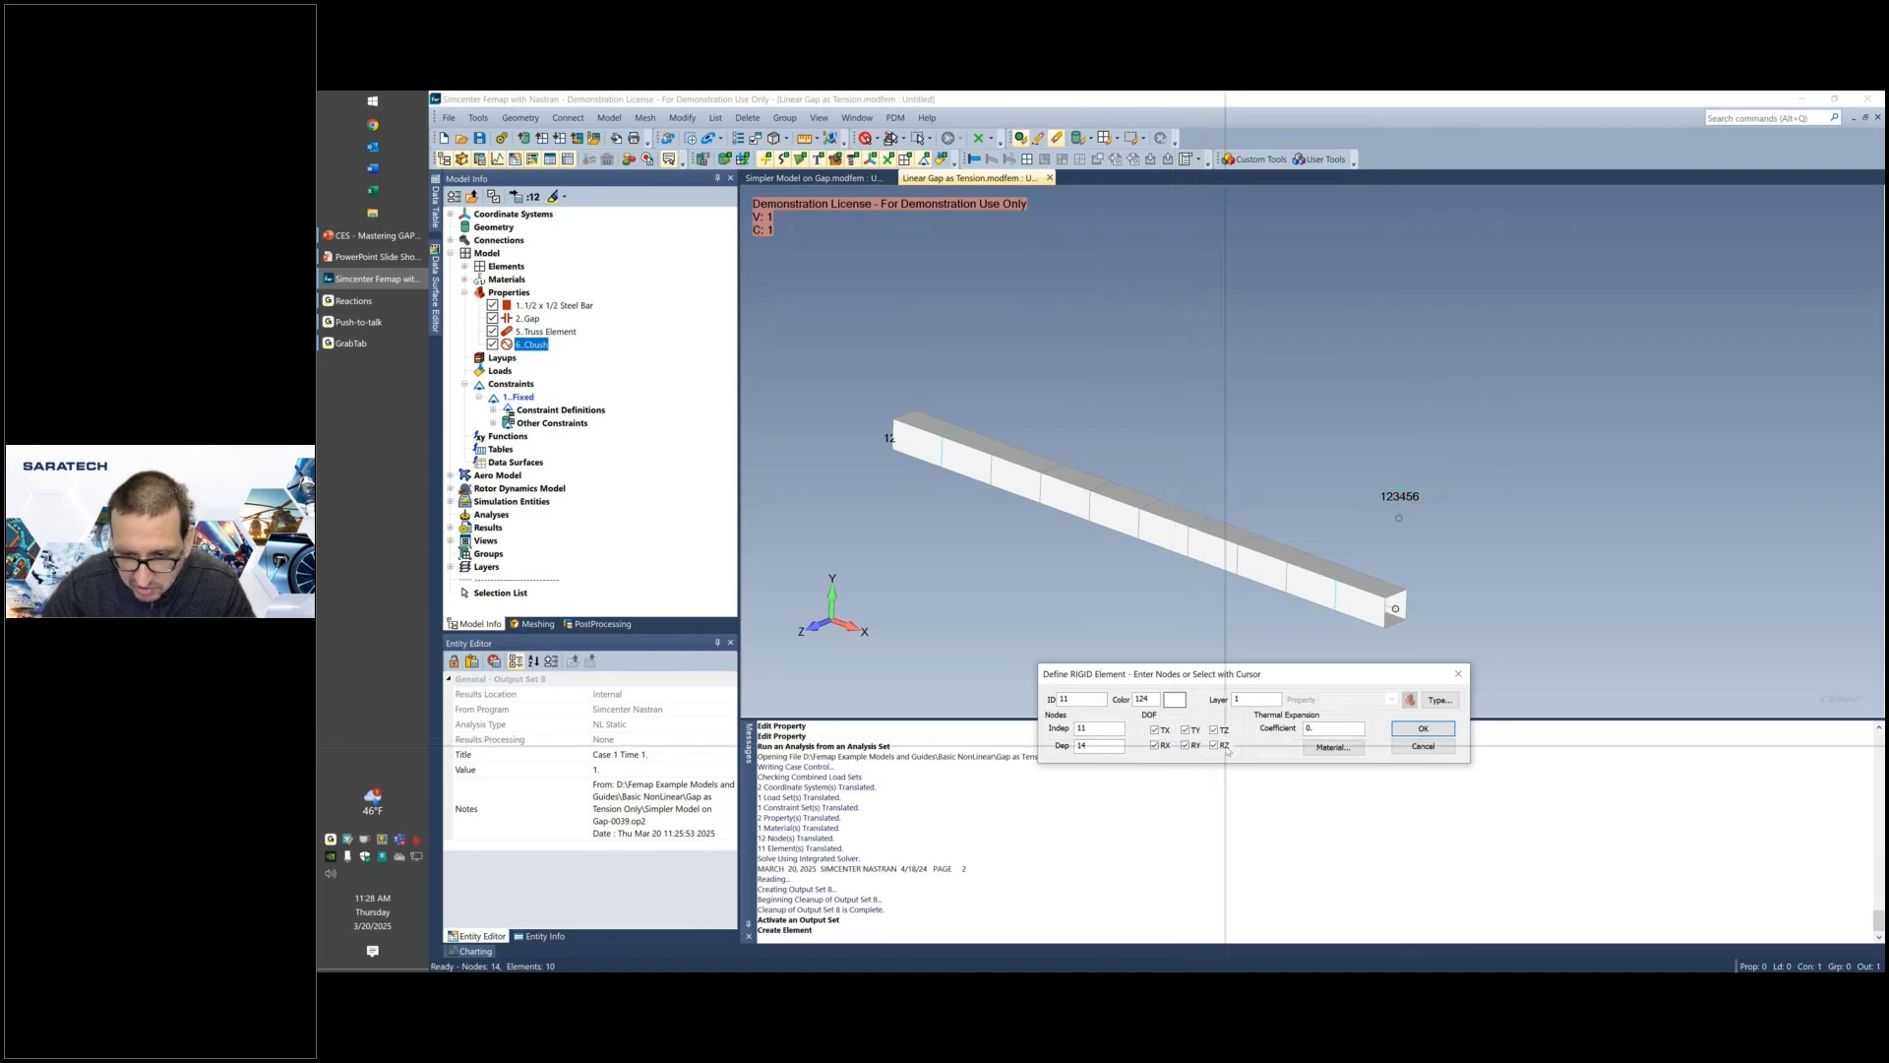
left_click(1423, 728)
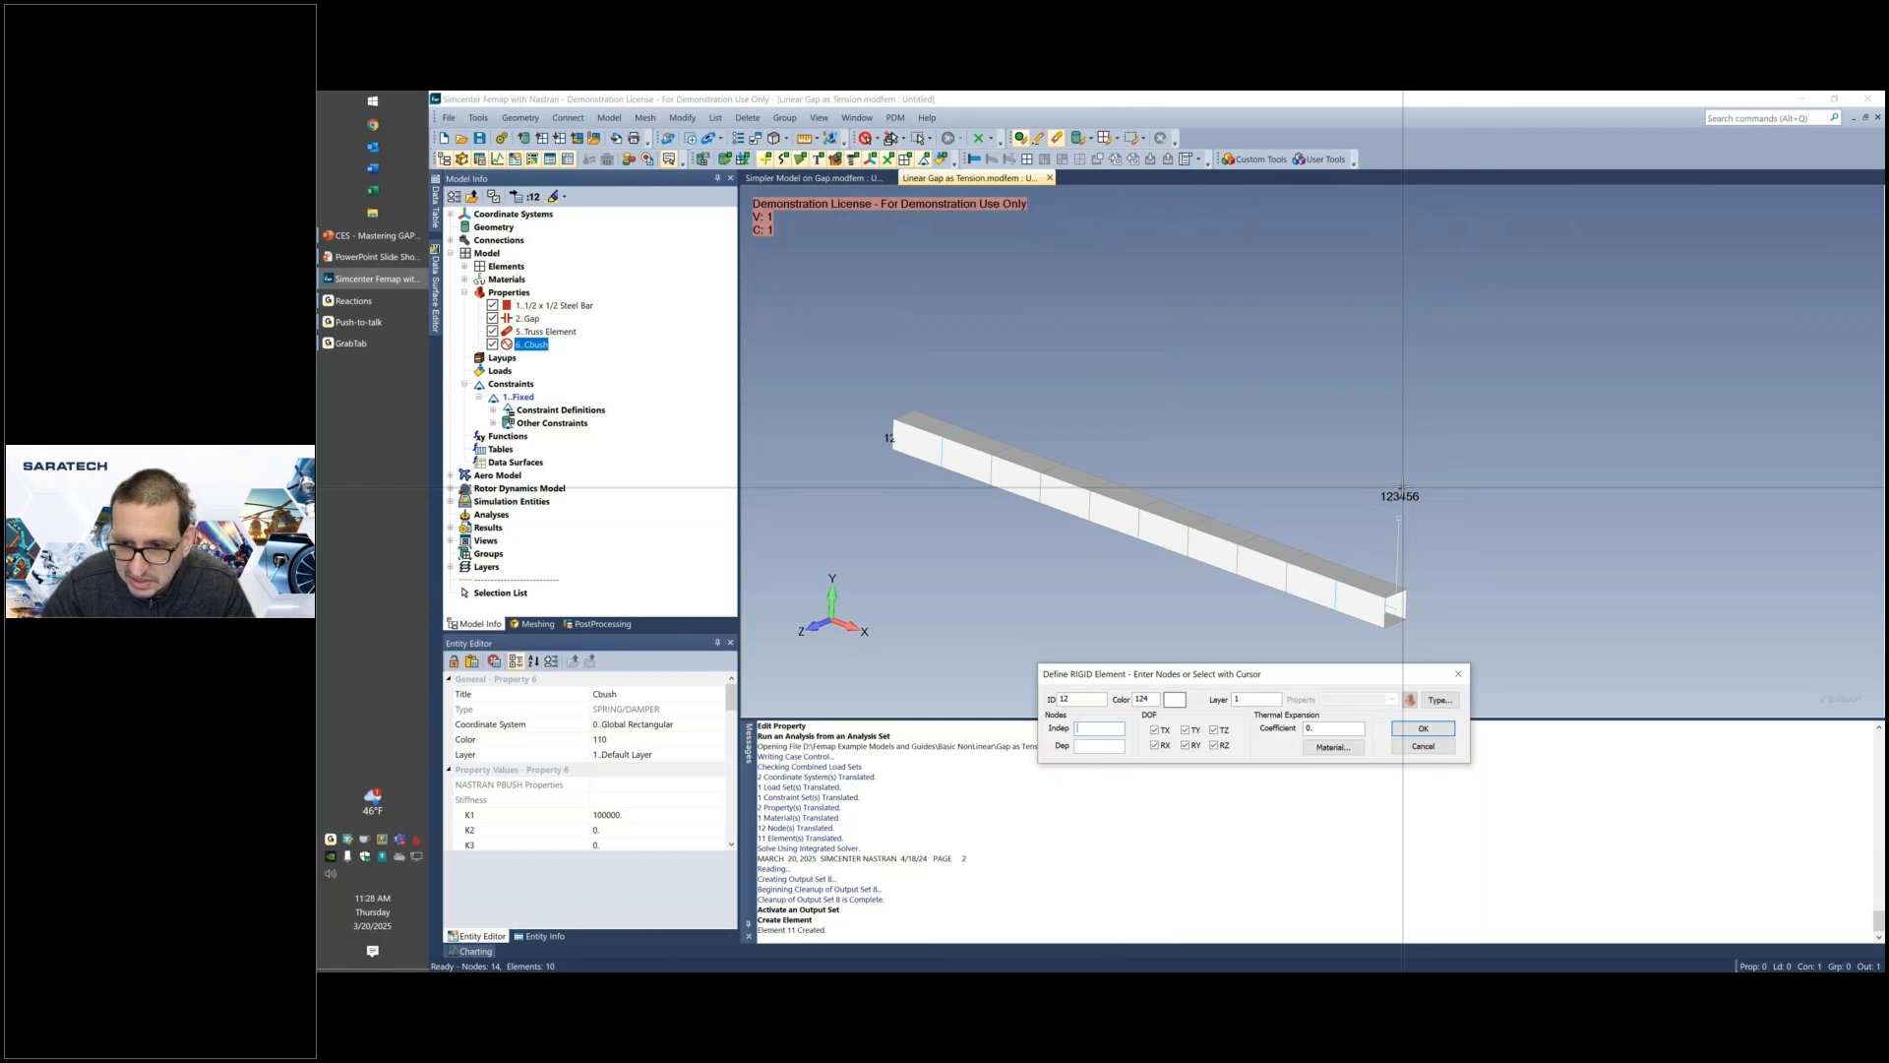
Create a second rigid element with the fixed node 12 as independent and node 13 near the beam's end as dependent.
left_click(1401, 486)
left_click(1397, 579)
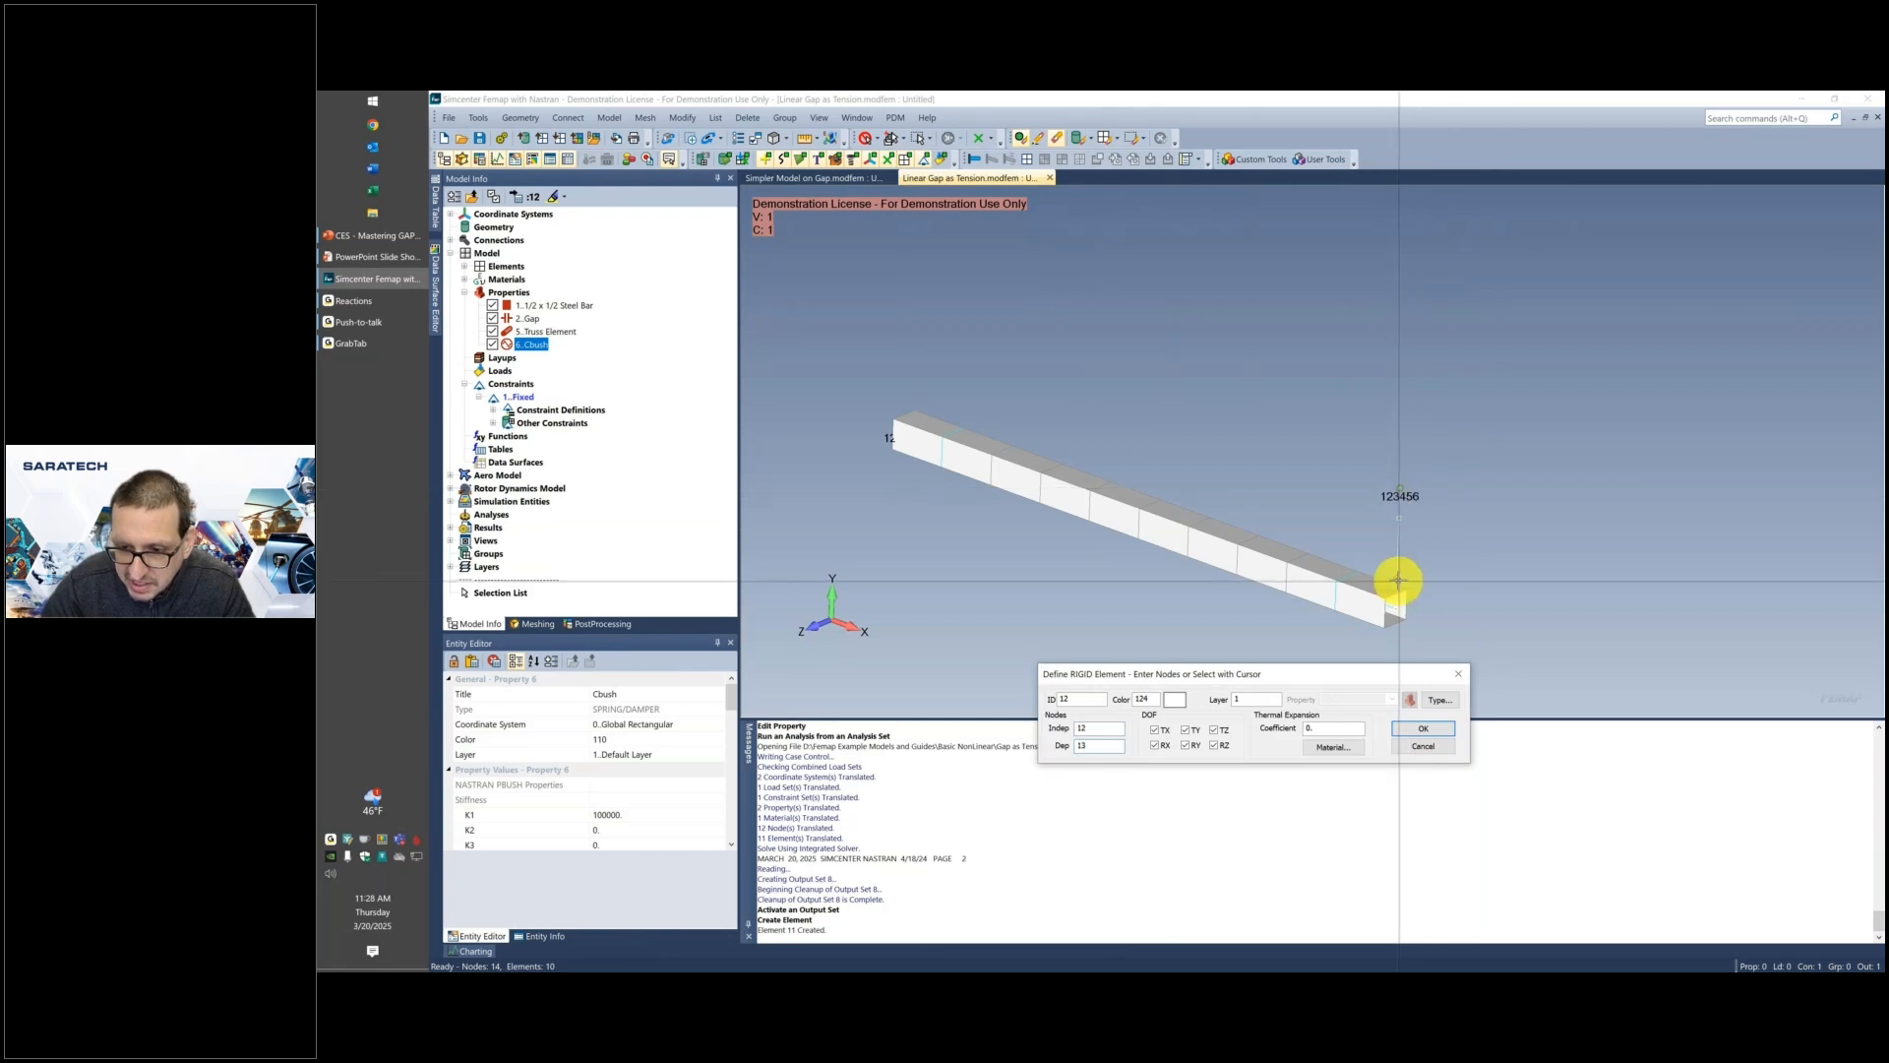
left_click(1414, 726)
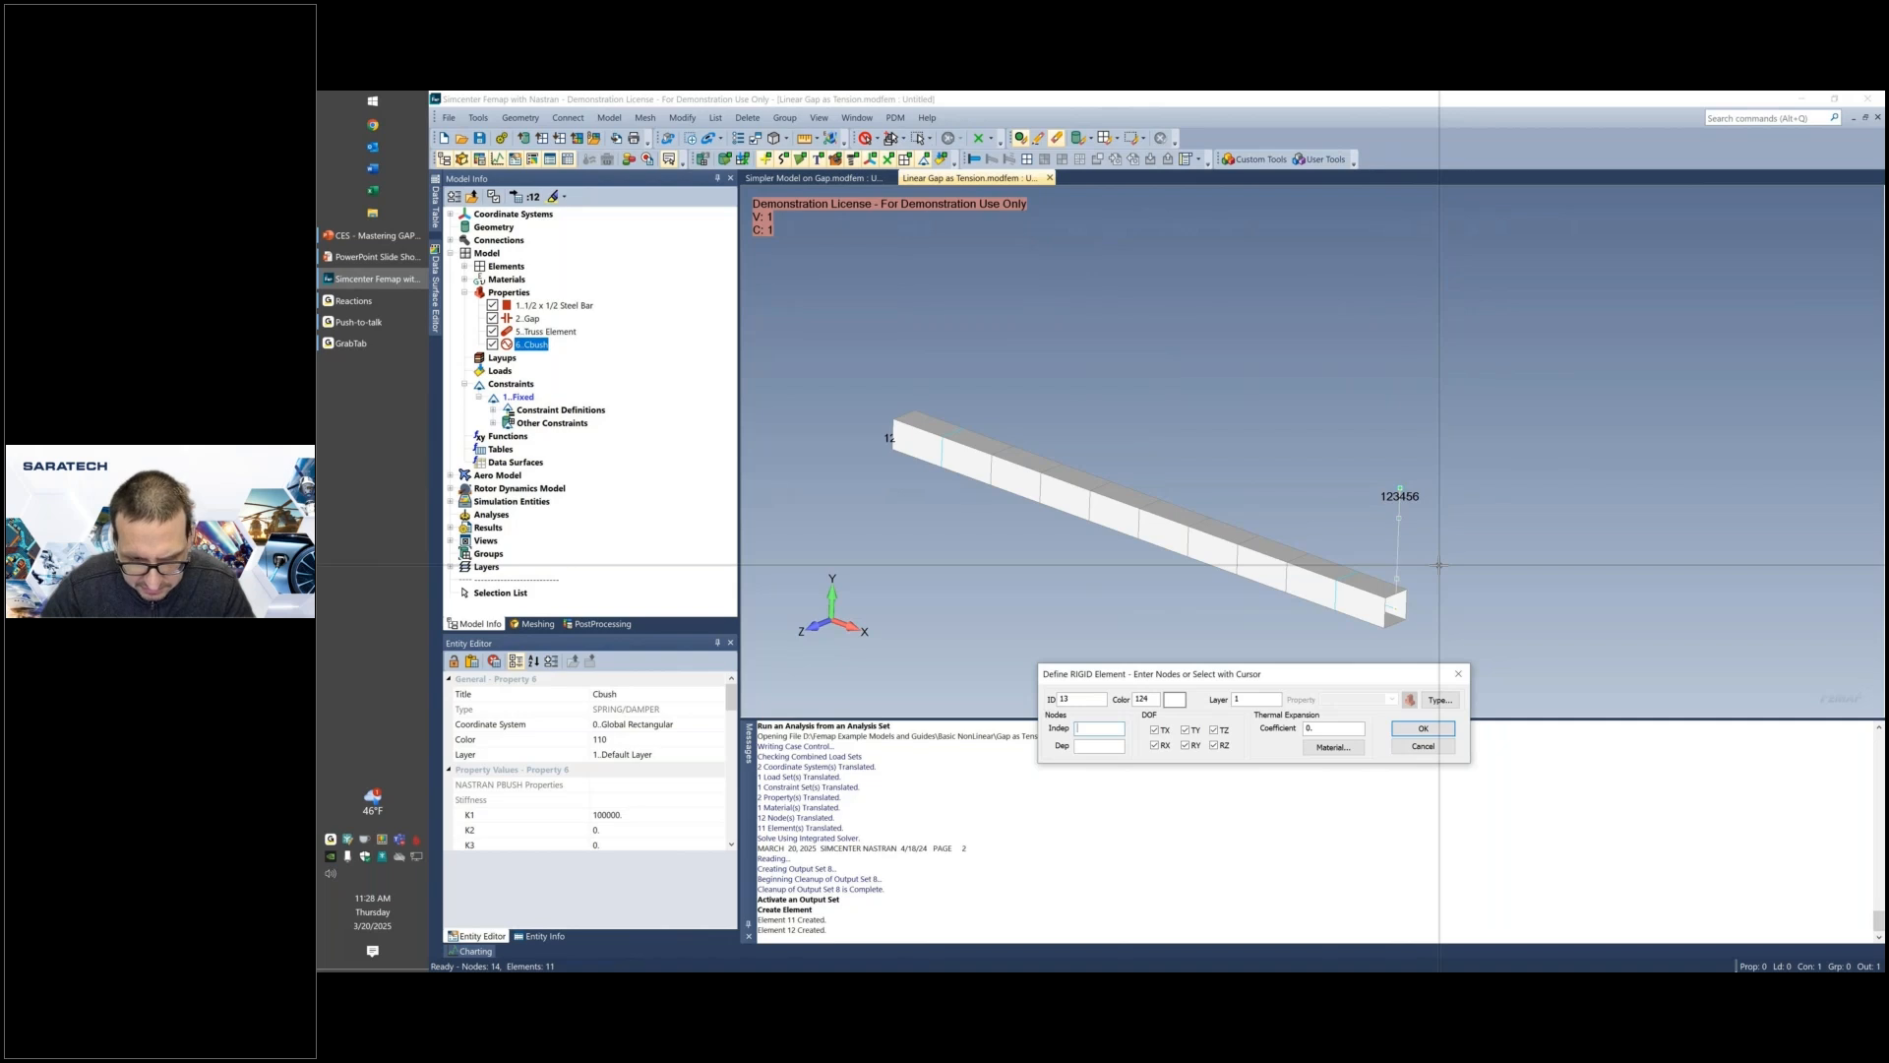
left_click(1459, 673)
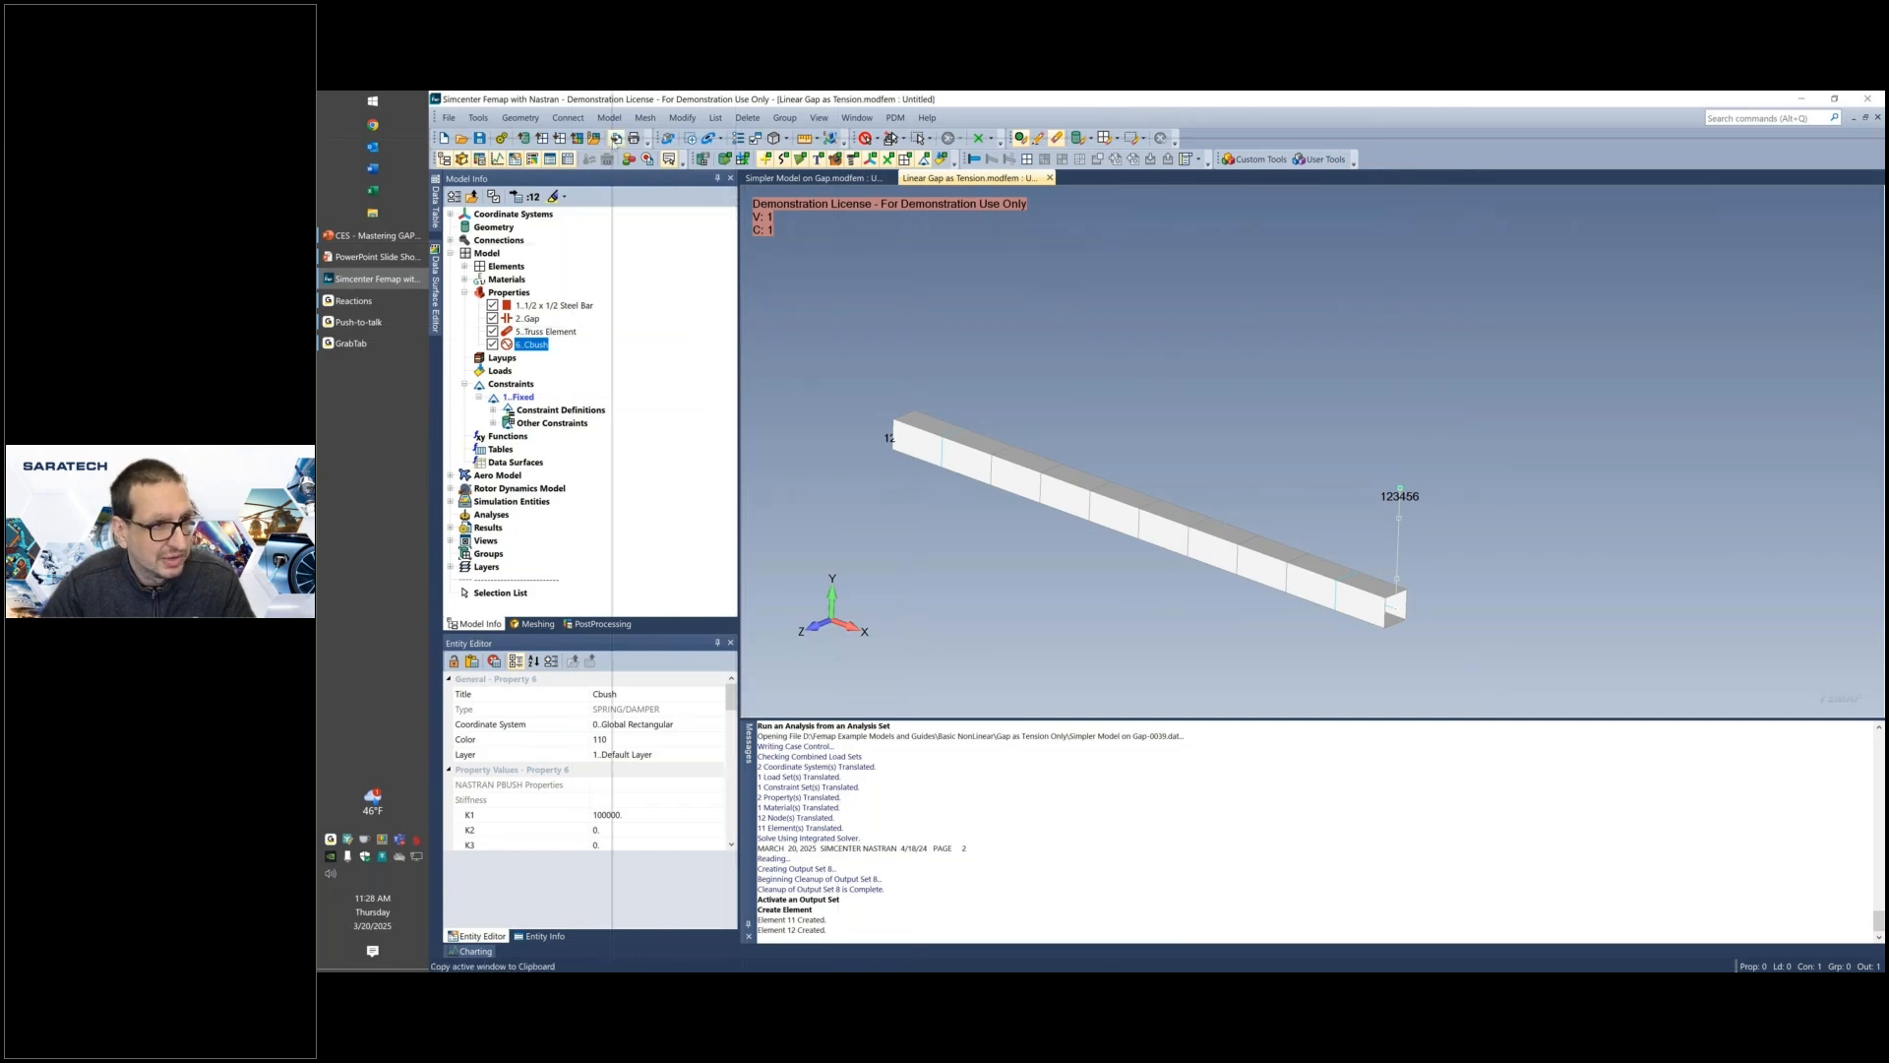
Start a new element, switch its type to Gap and assign the 2..Gap property.
left_click(609, 118)
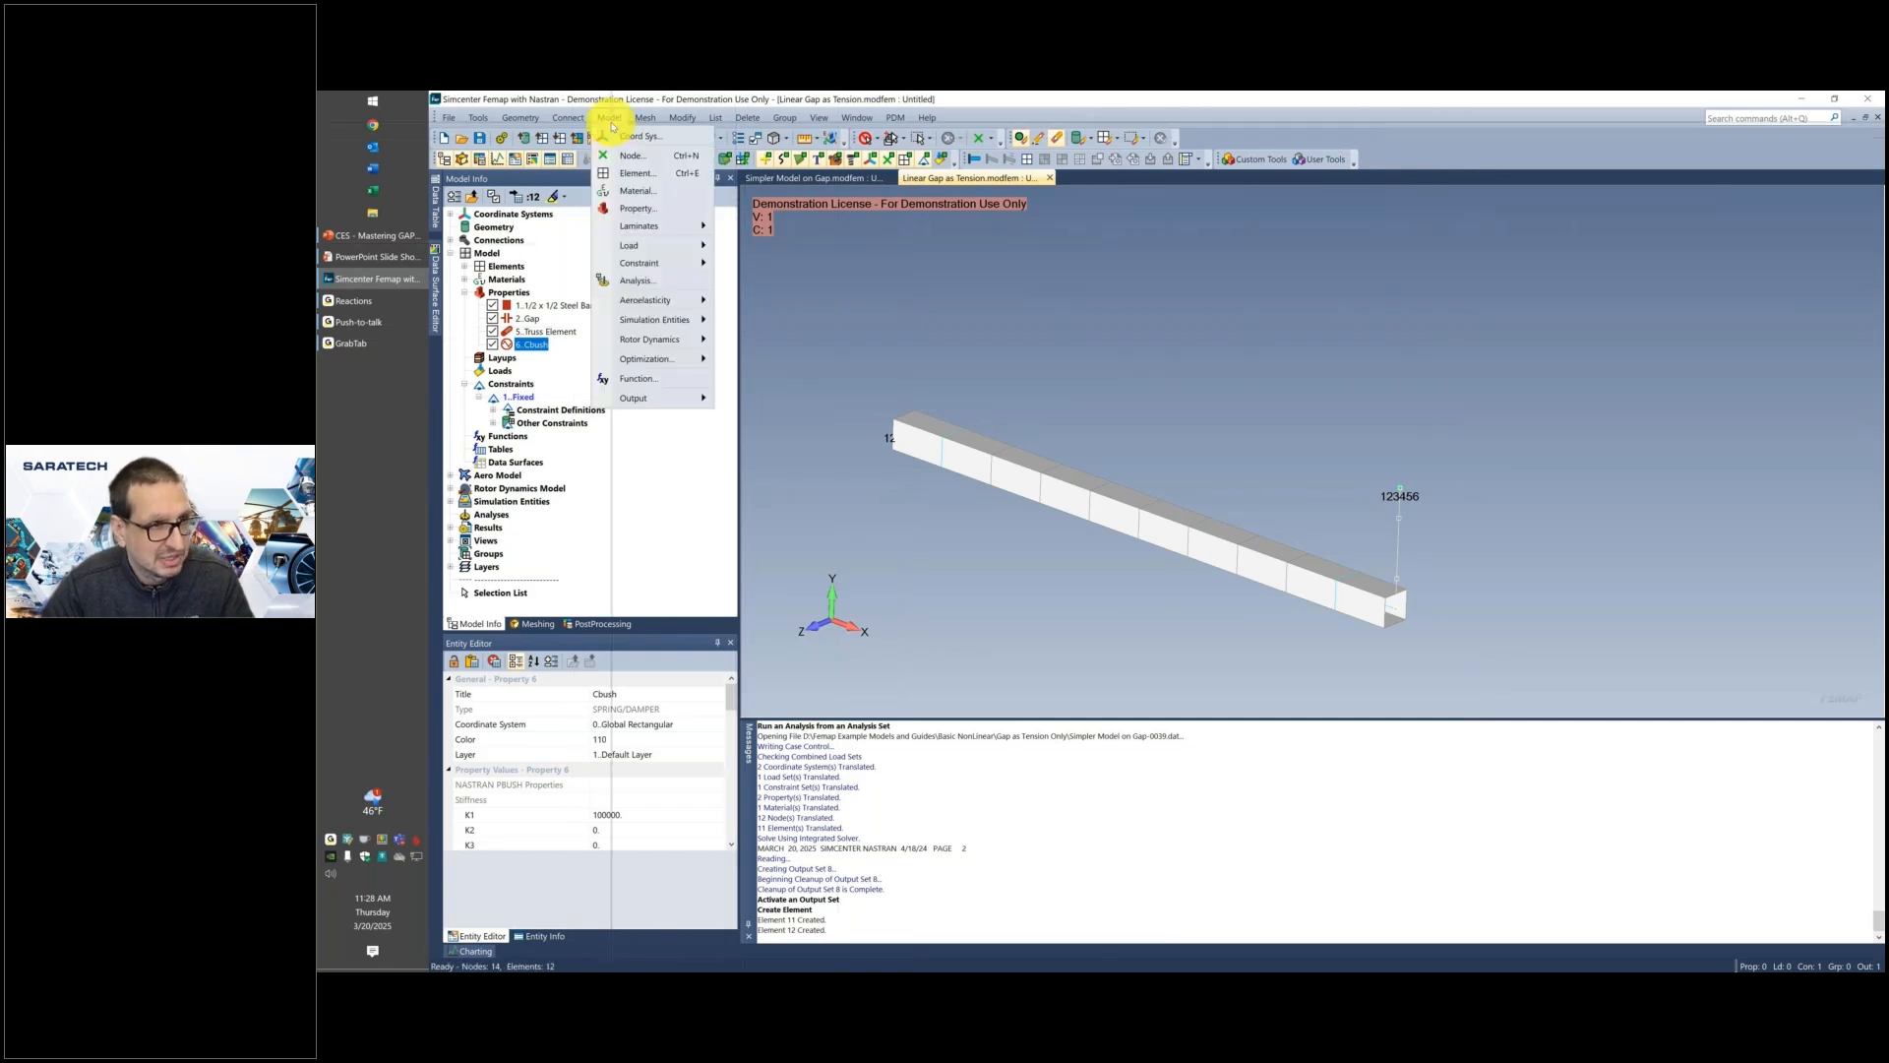
left_click(653, 175)
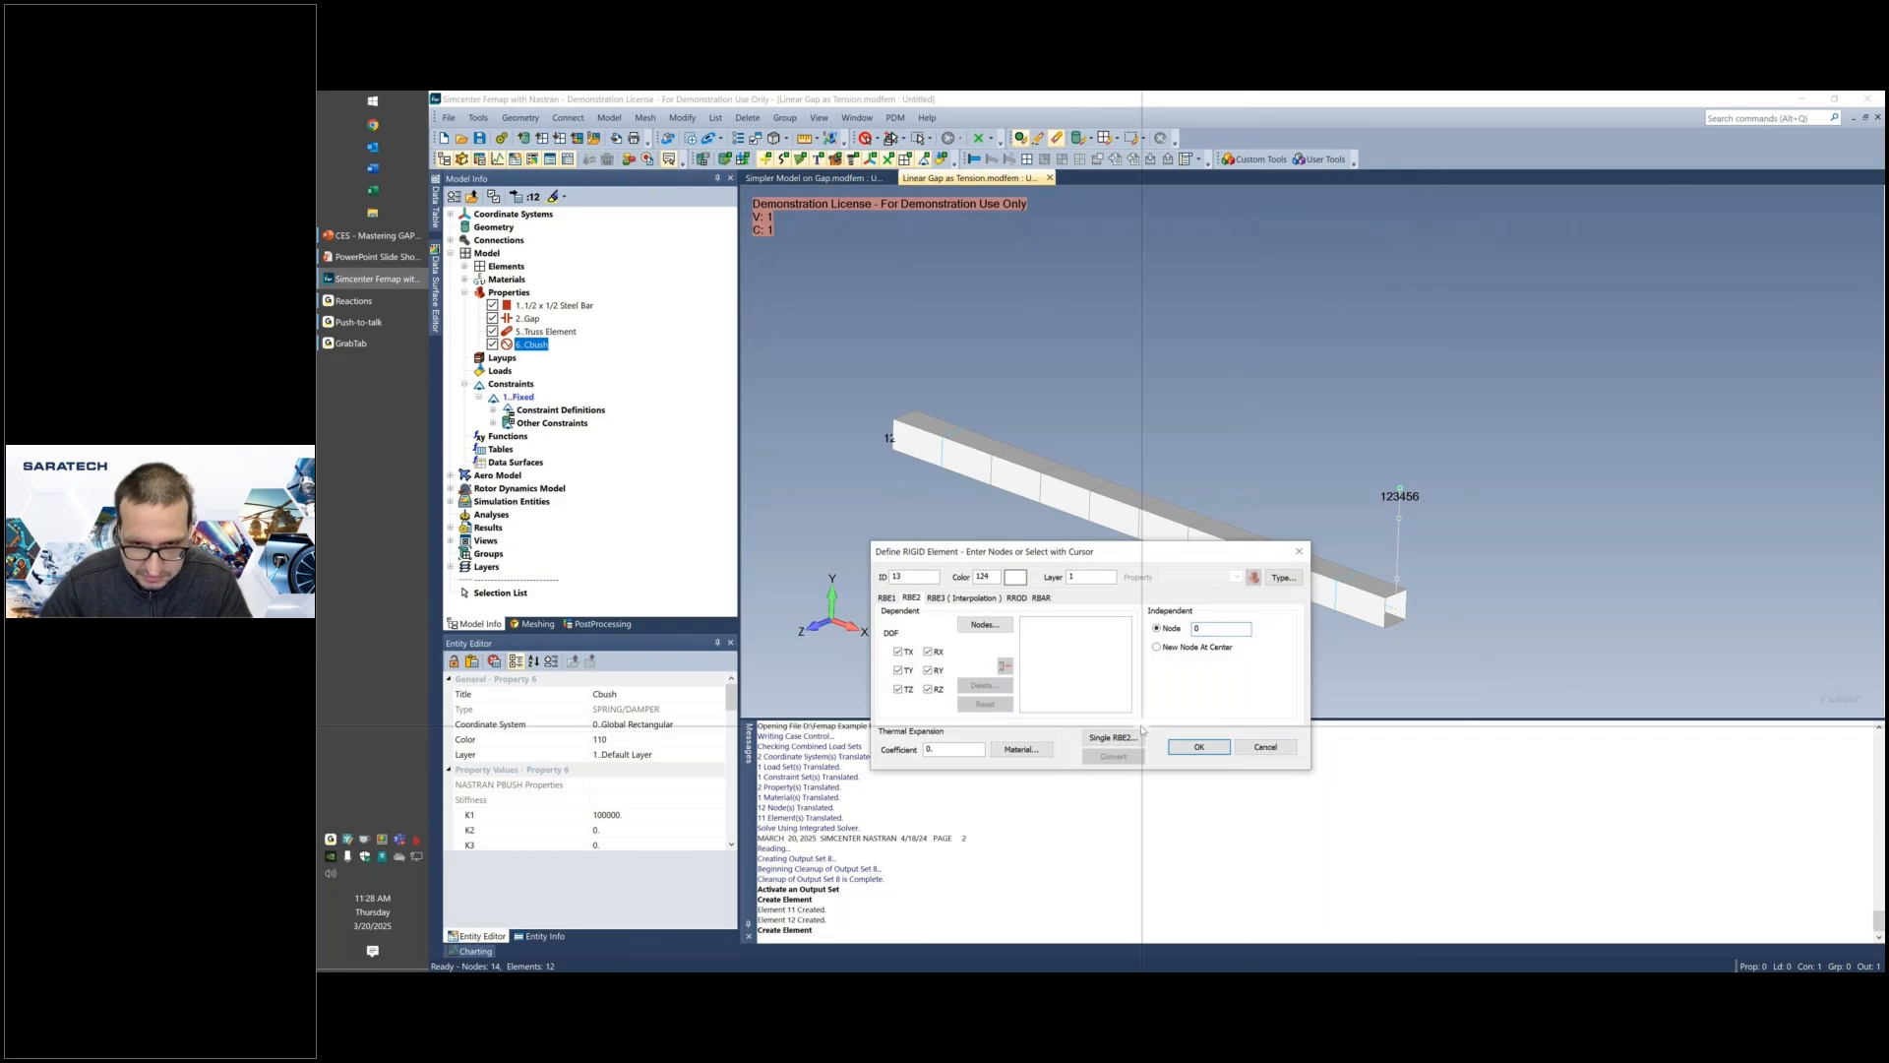
left_click(1279, 578)
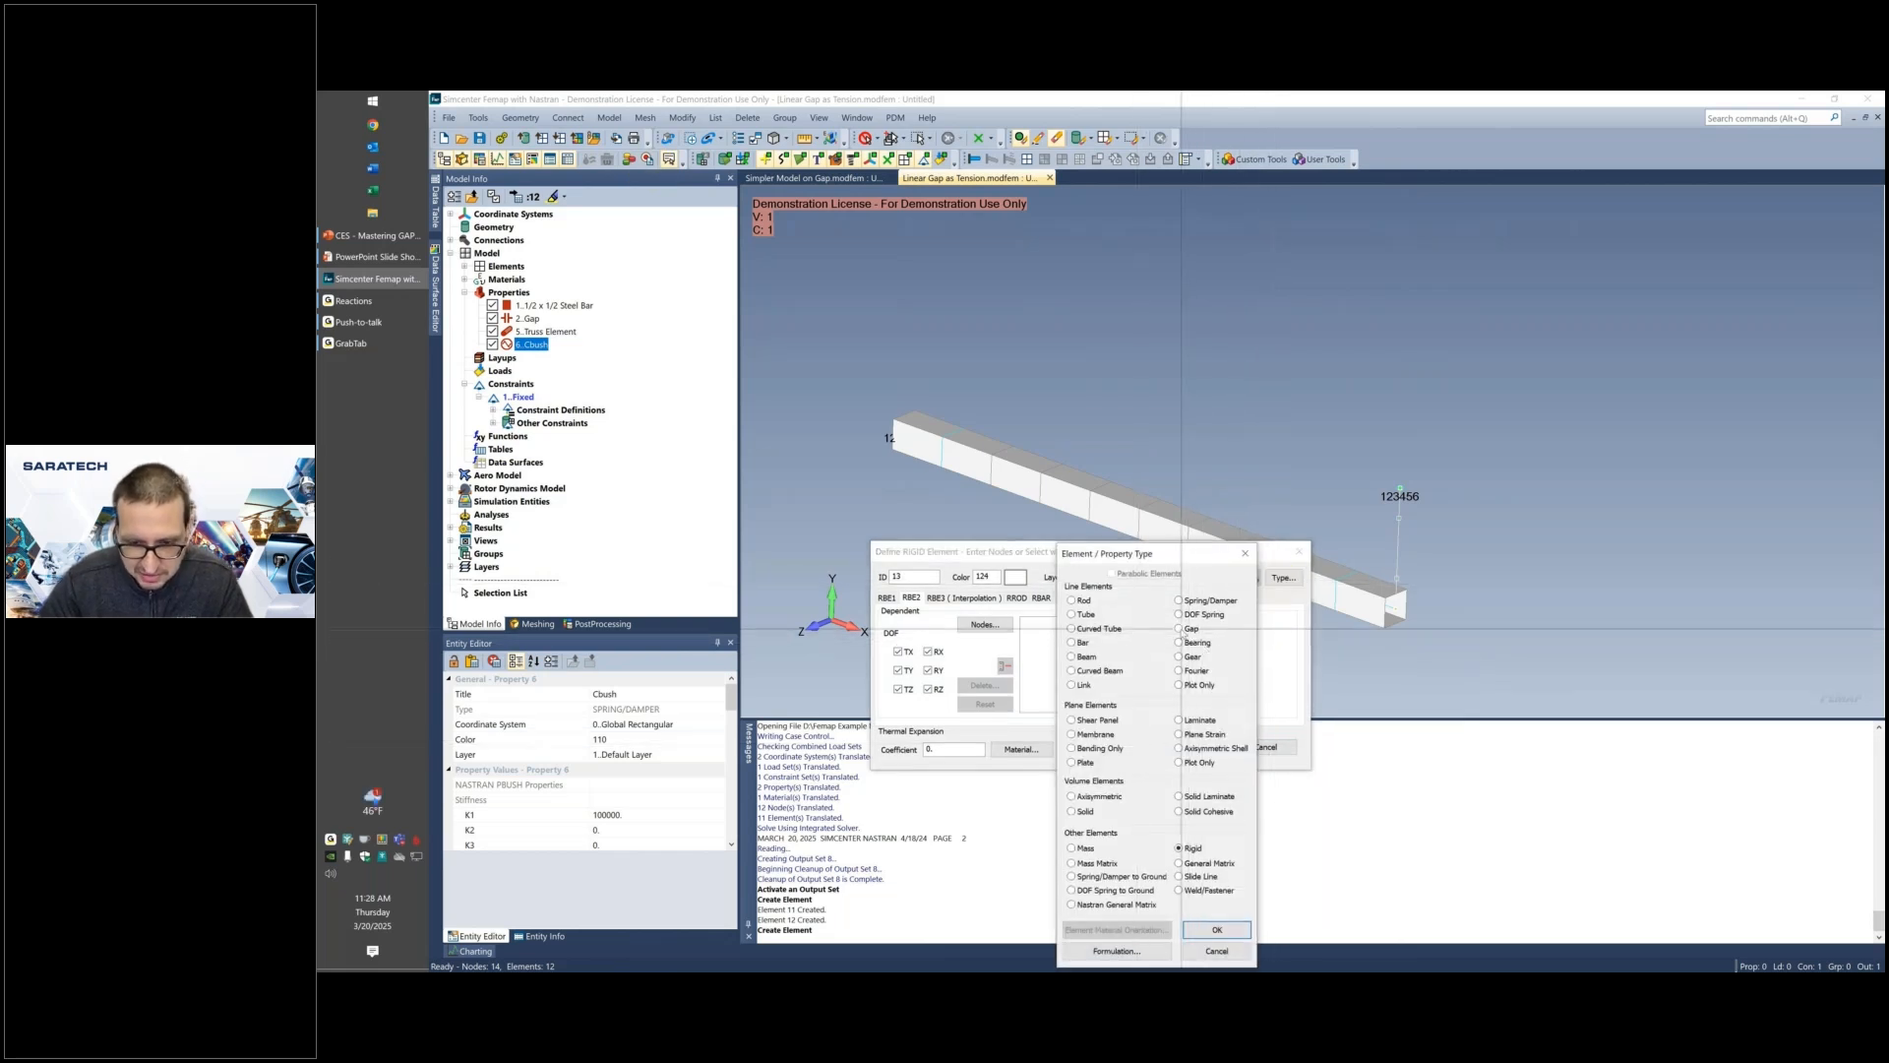
left_click(1181, 630)
left_click(1216, 929)
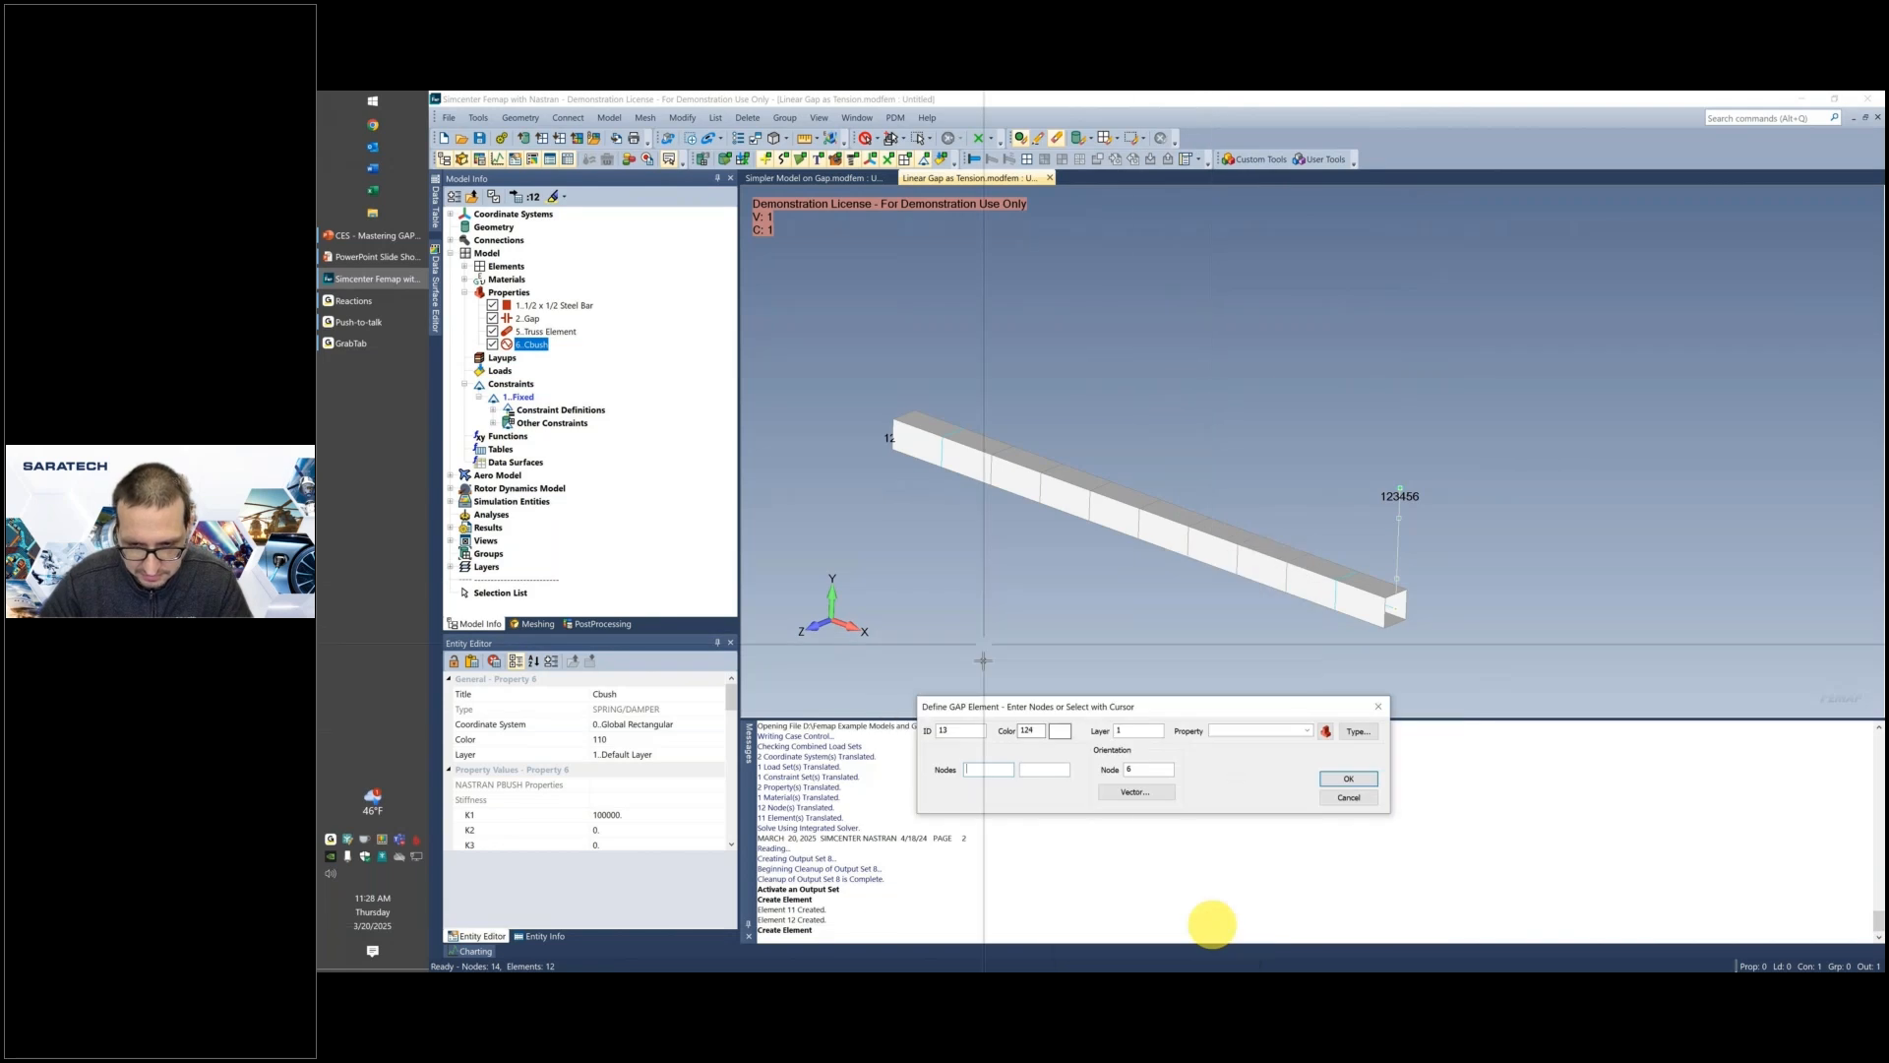
left_click(1305, 731)
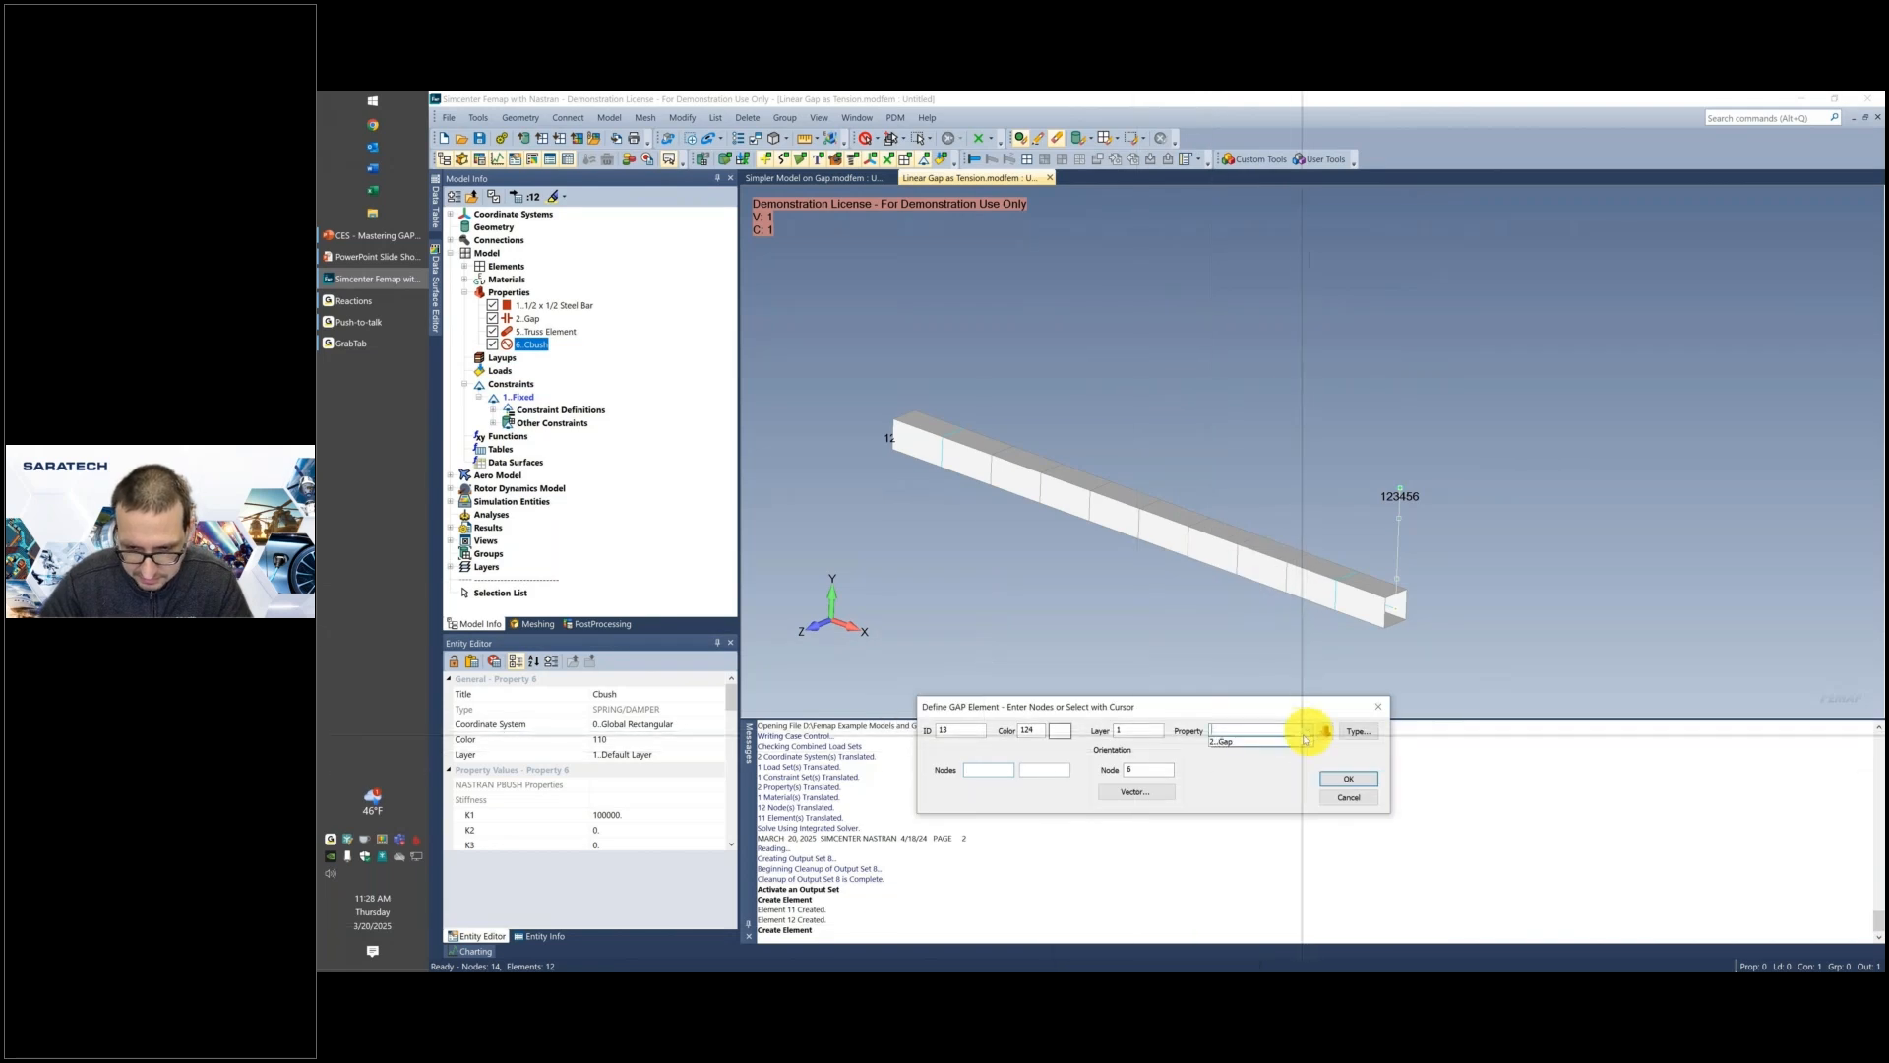
left_click(1248, 742)
Create the gap element from node 14 to node 13 between the crossed rigids, oriented by a node midway along the beam.
left_click(989, 768)
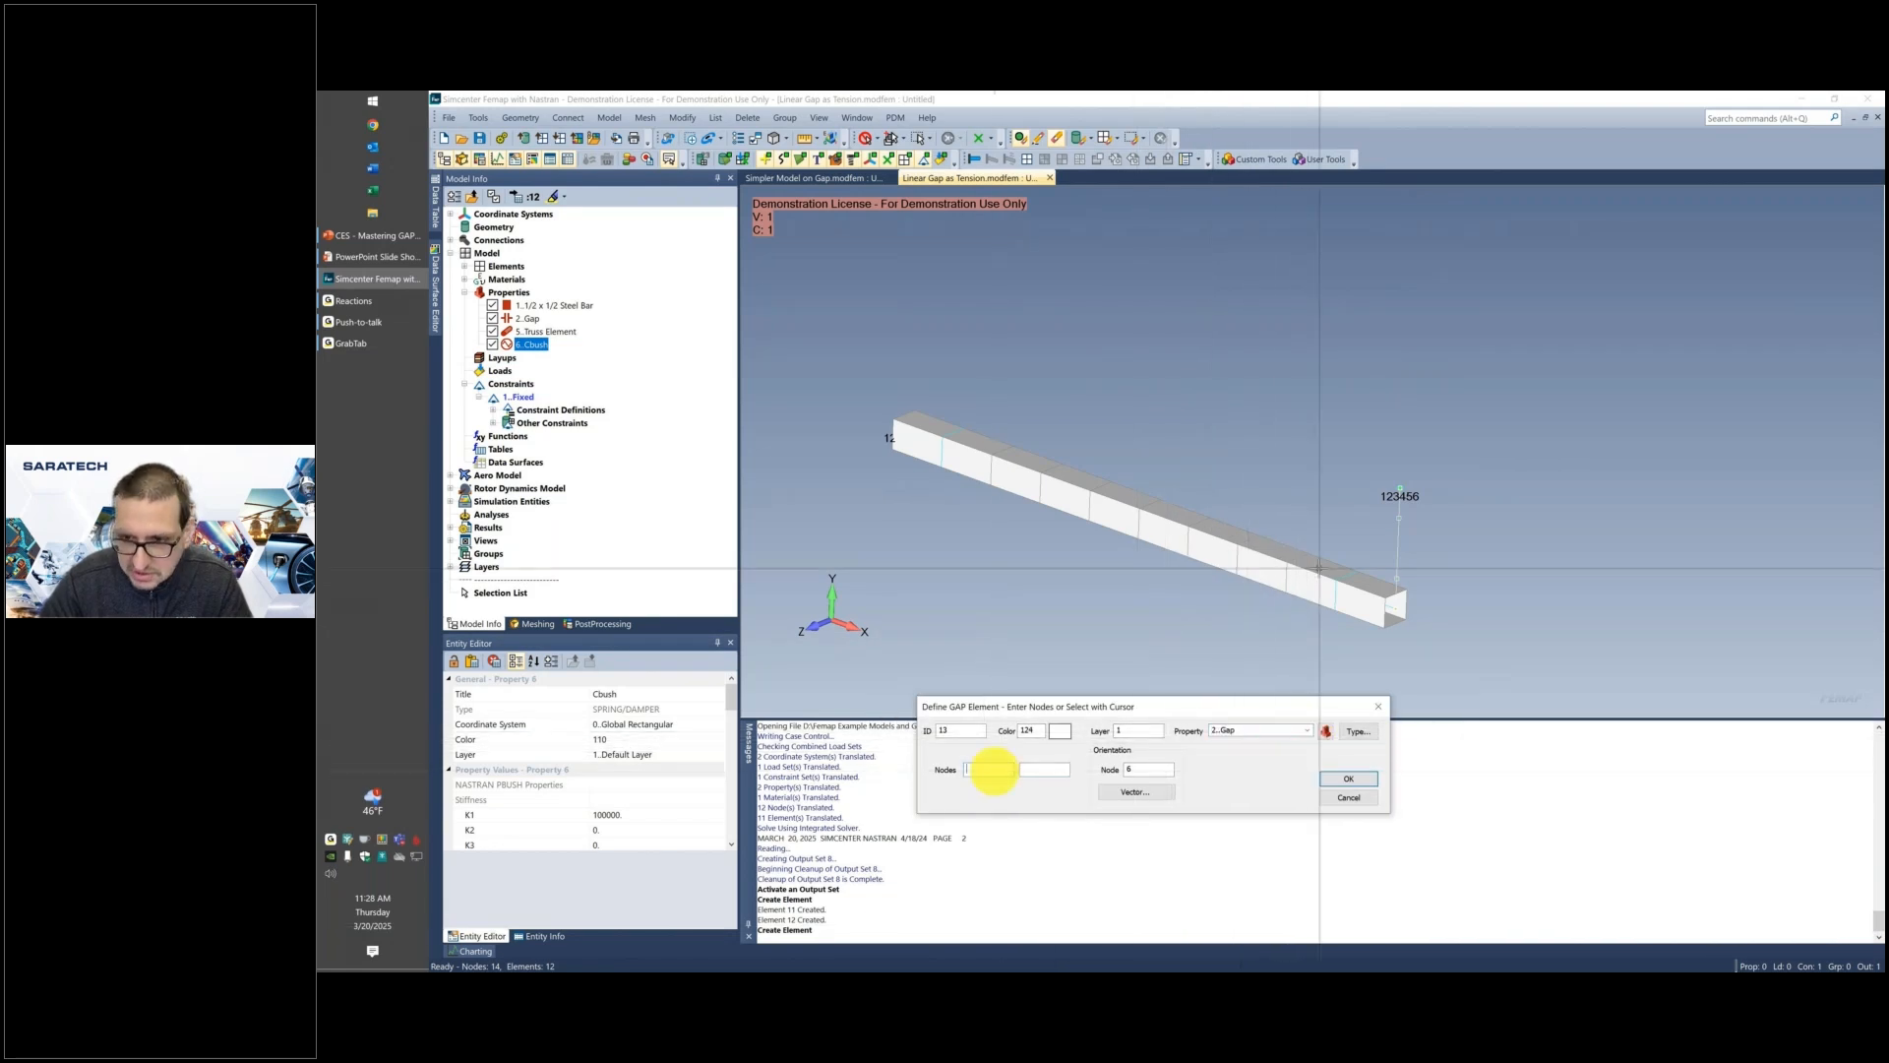
left_click(1401, 517)
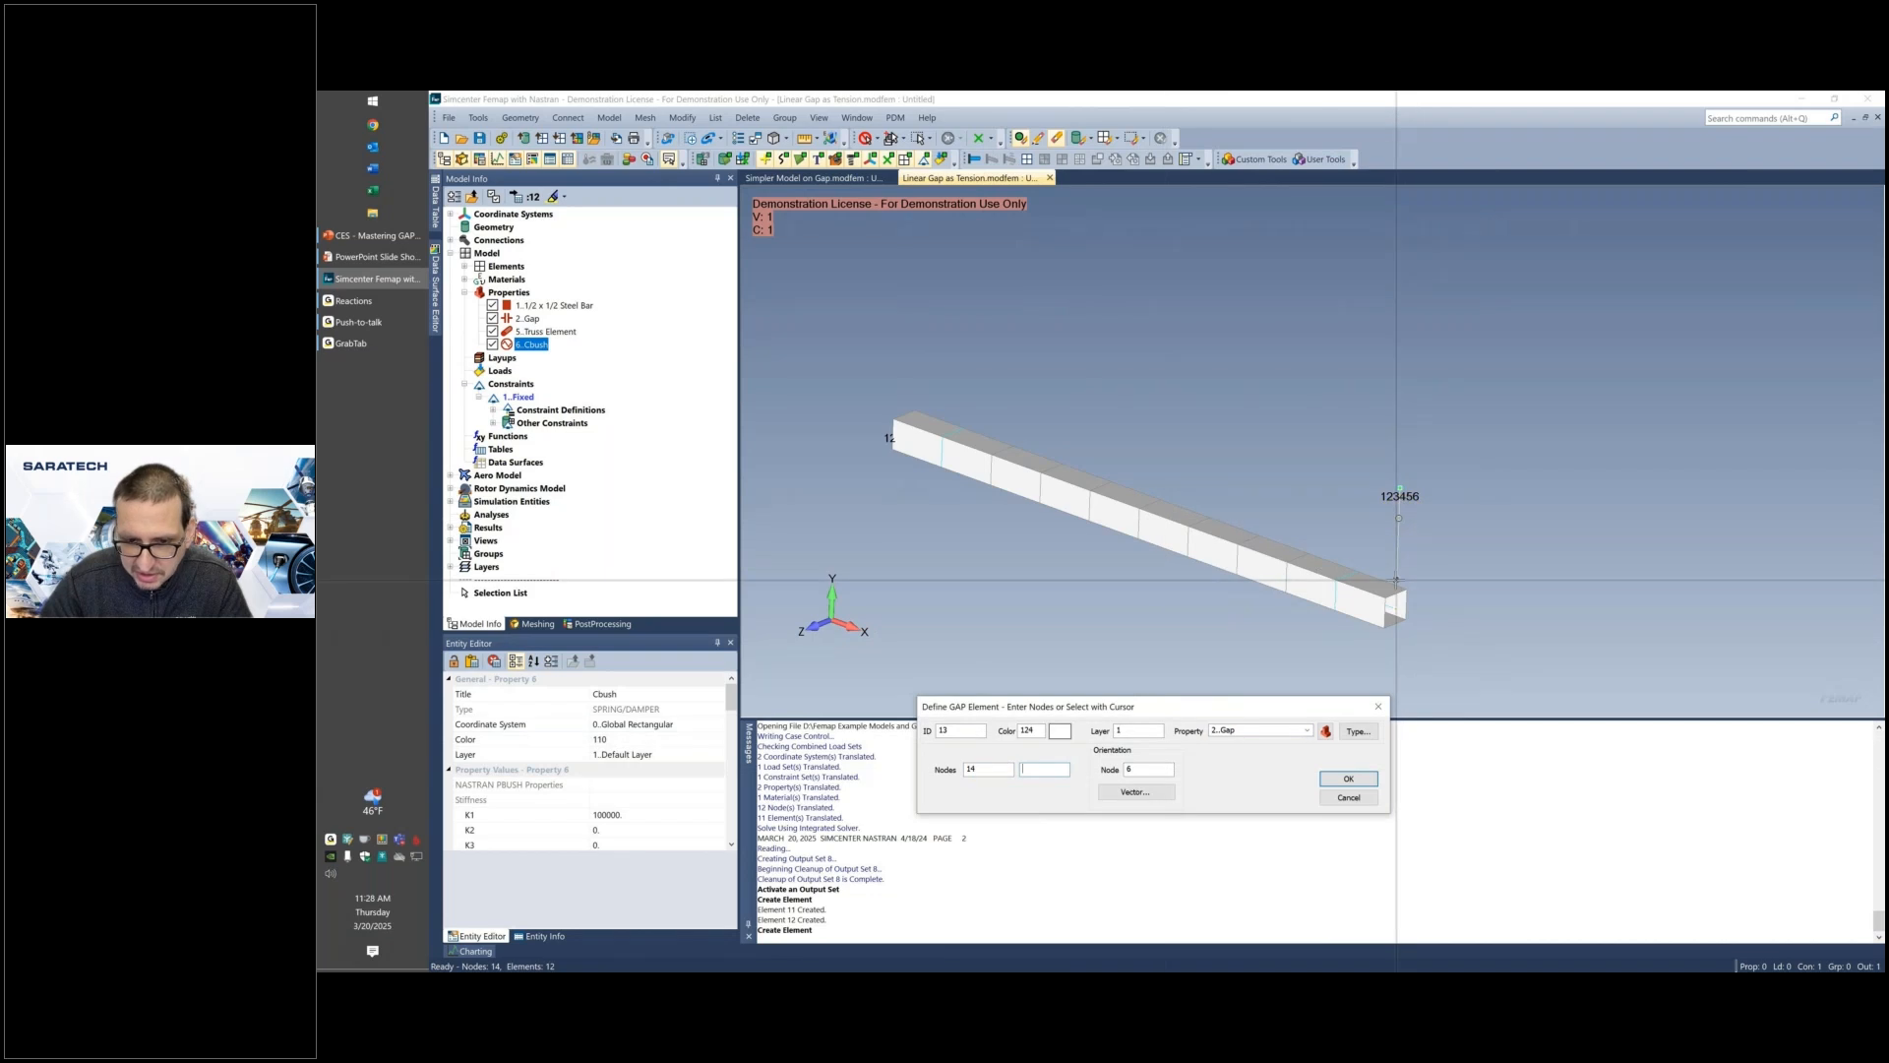
left_click(1395, 579)
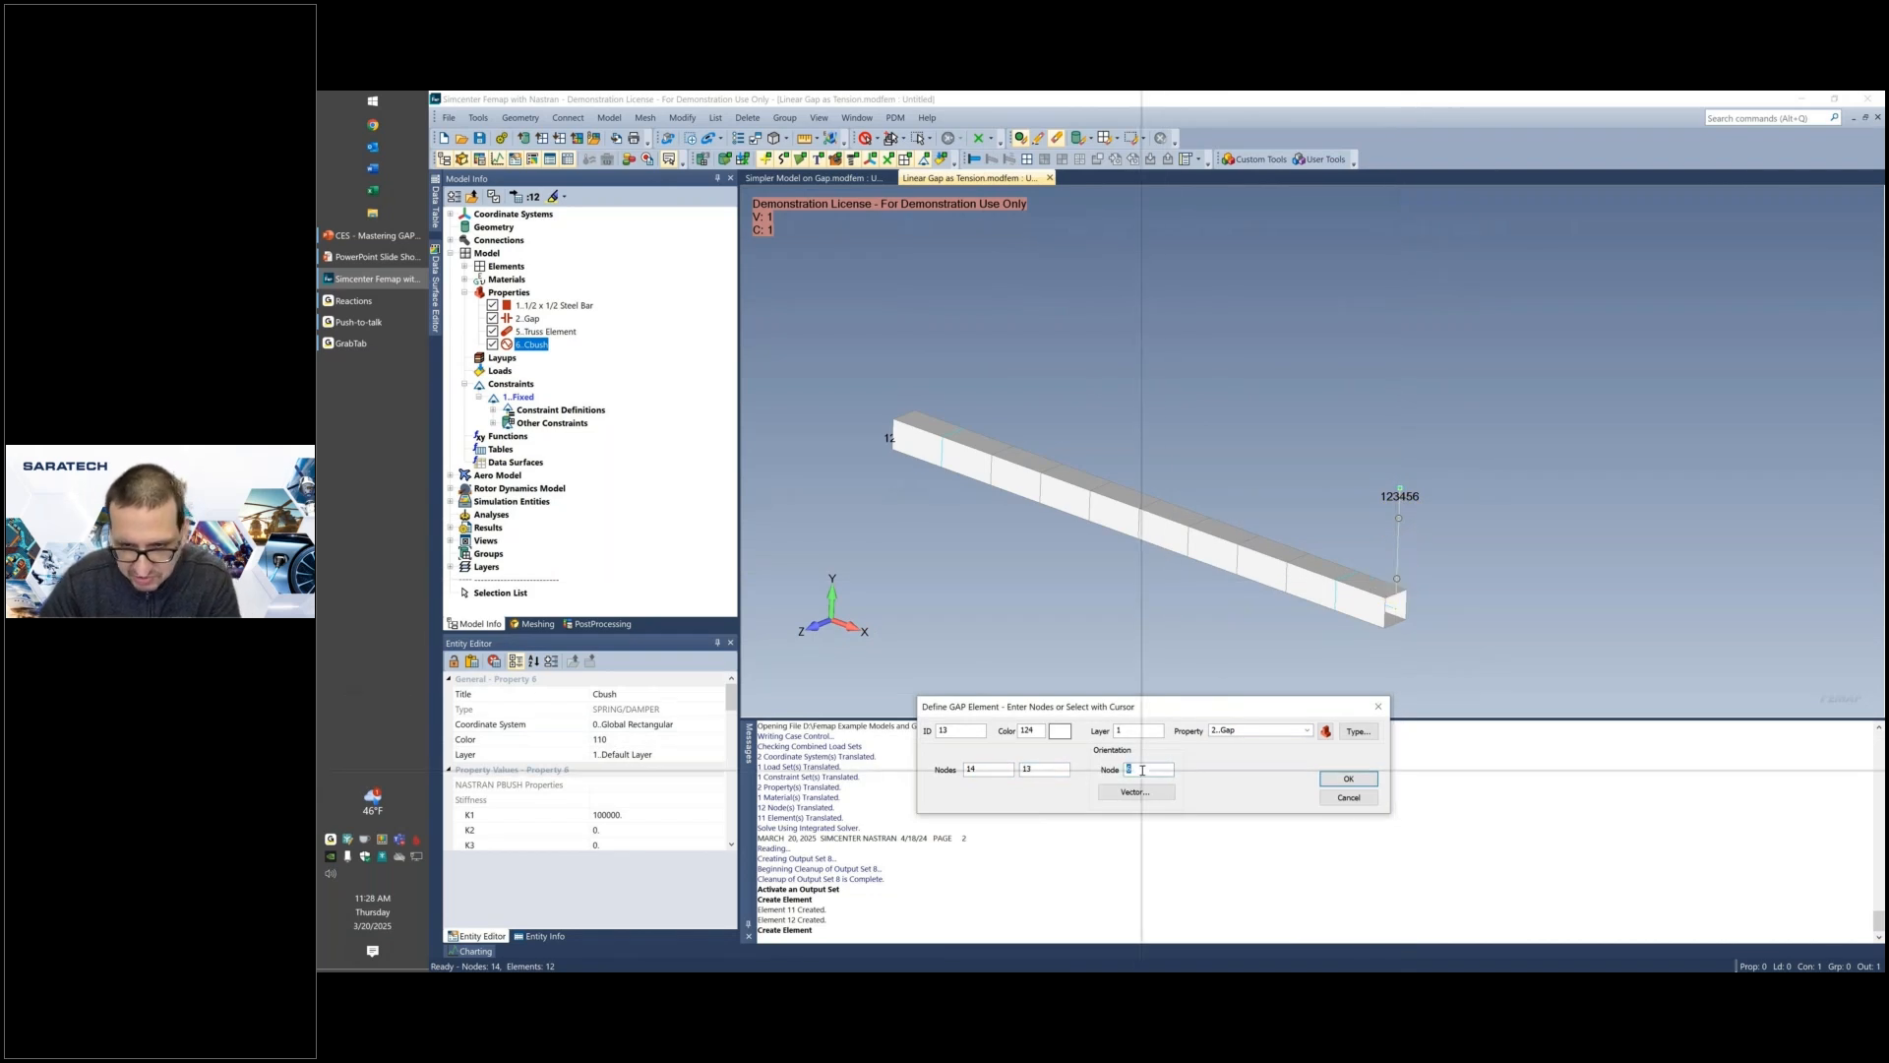
key("BackSpace")
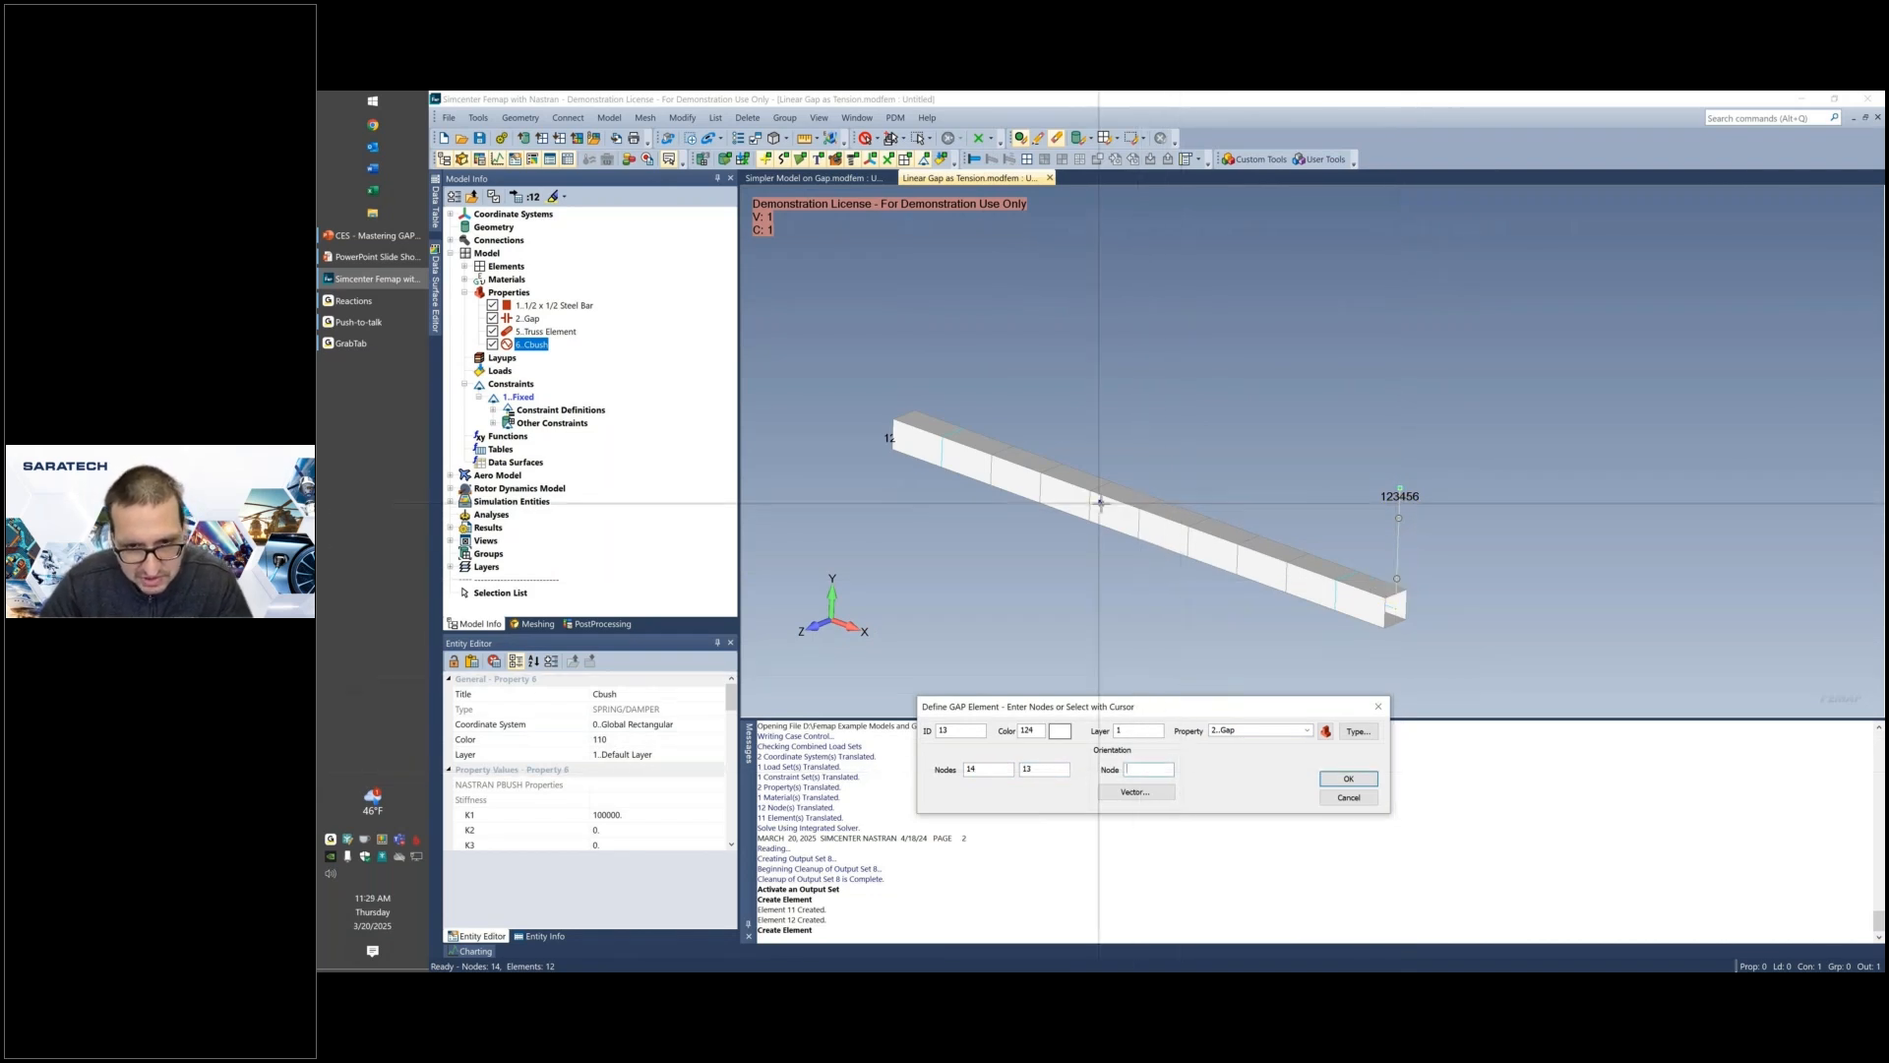
left_click(1100, 503)
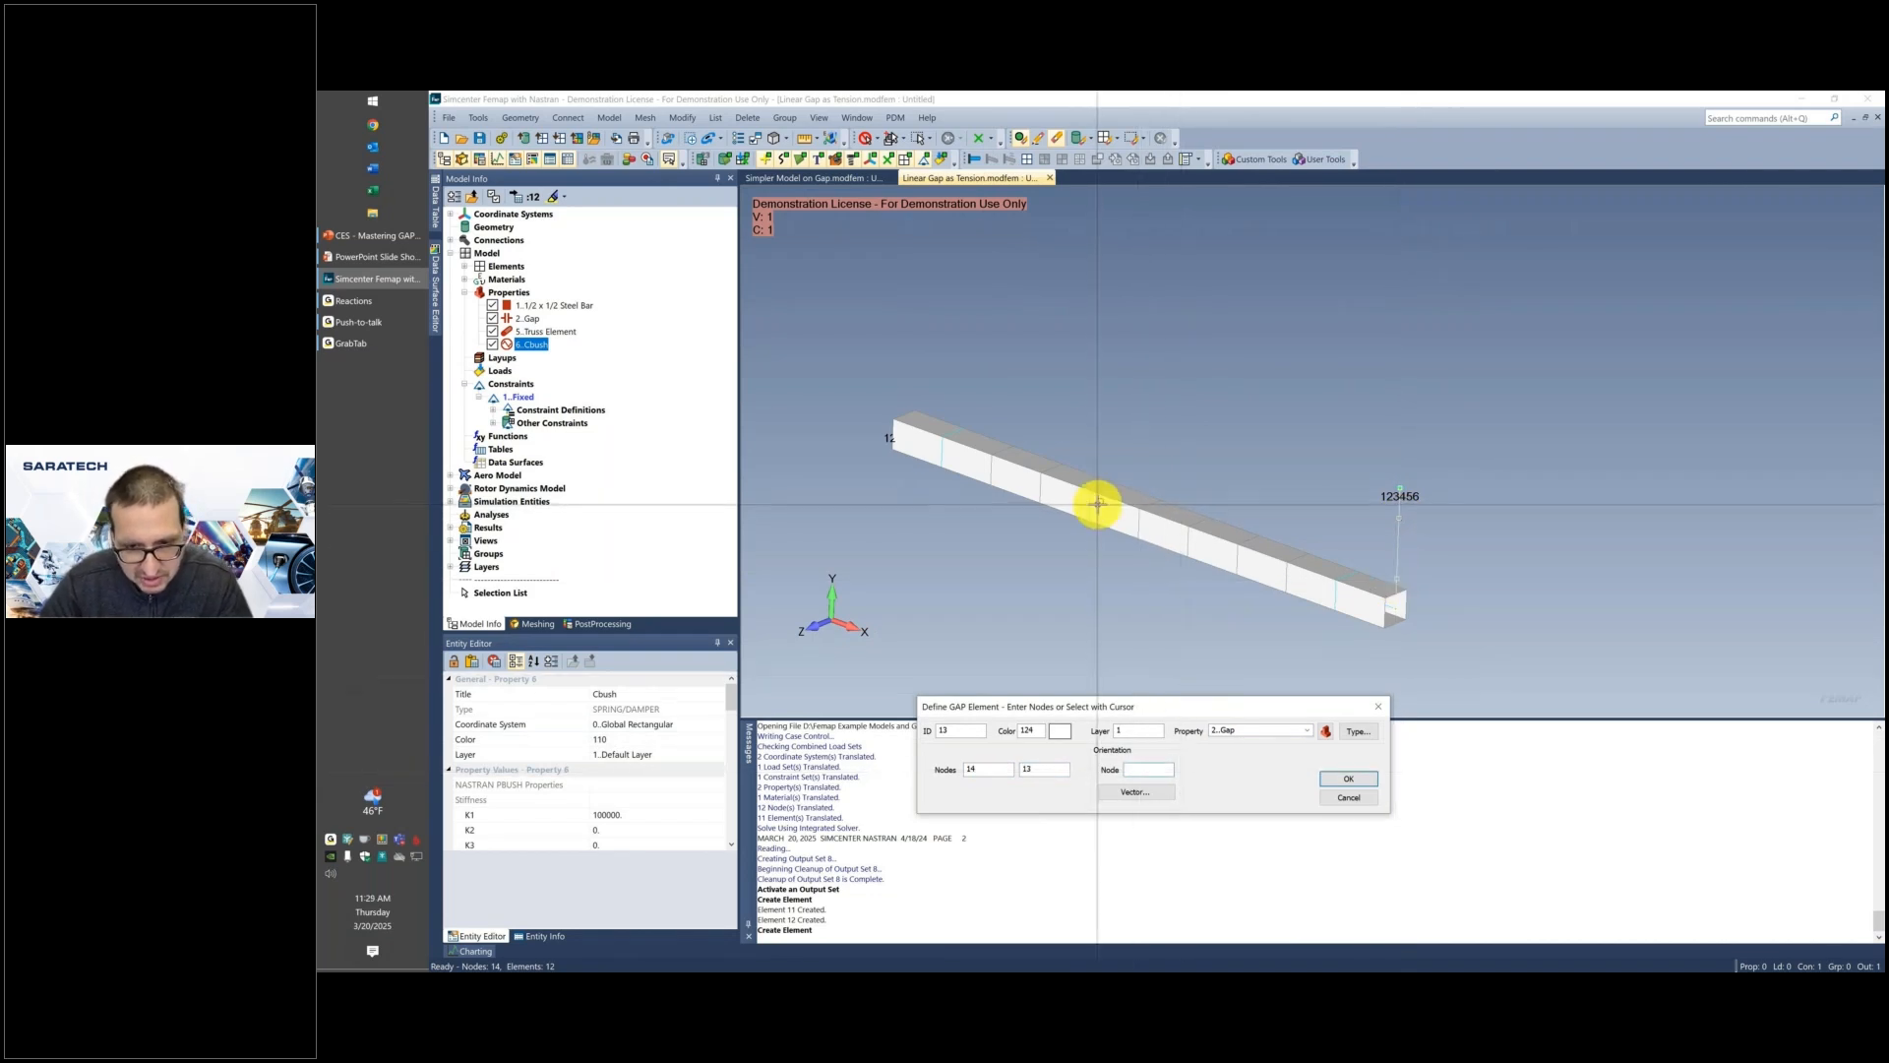
left_click(1346, 777)
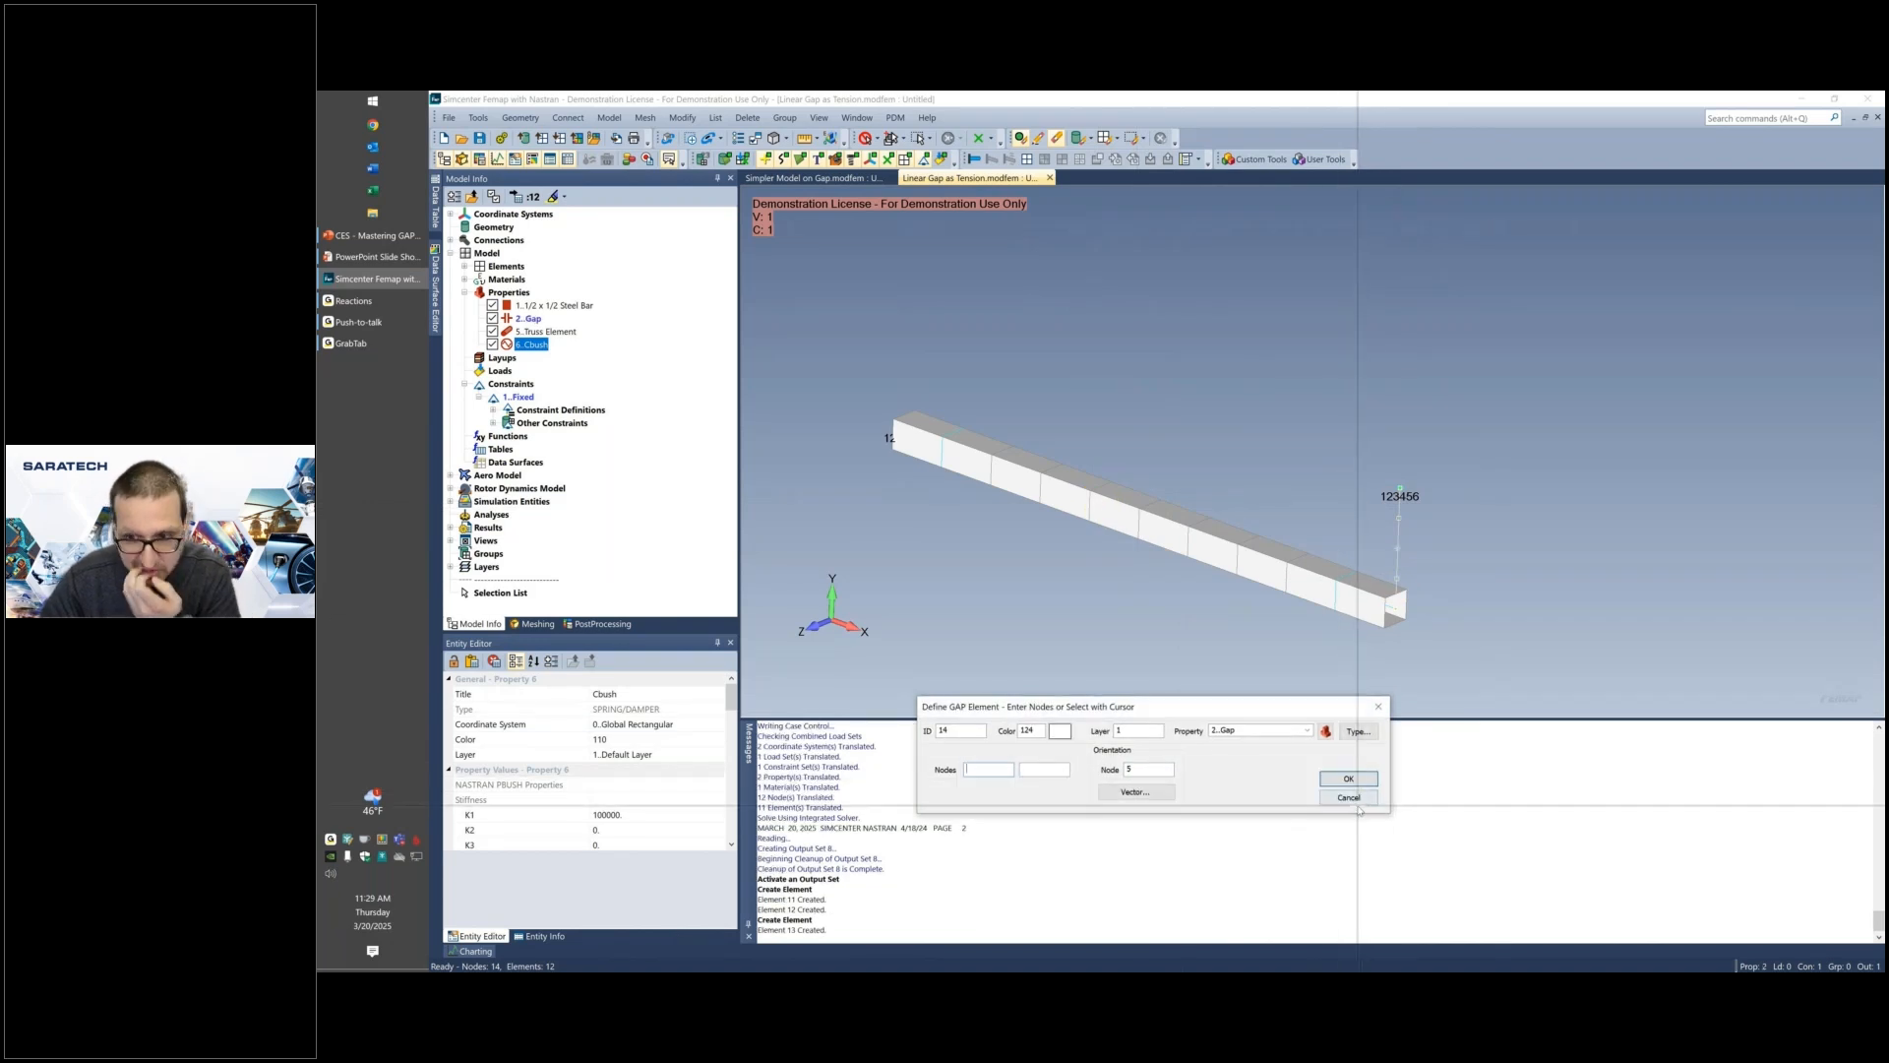
left_click(1348, 797)
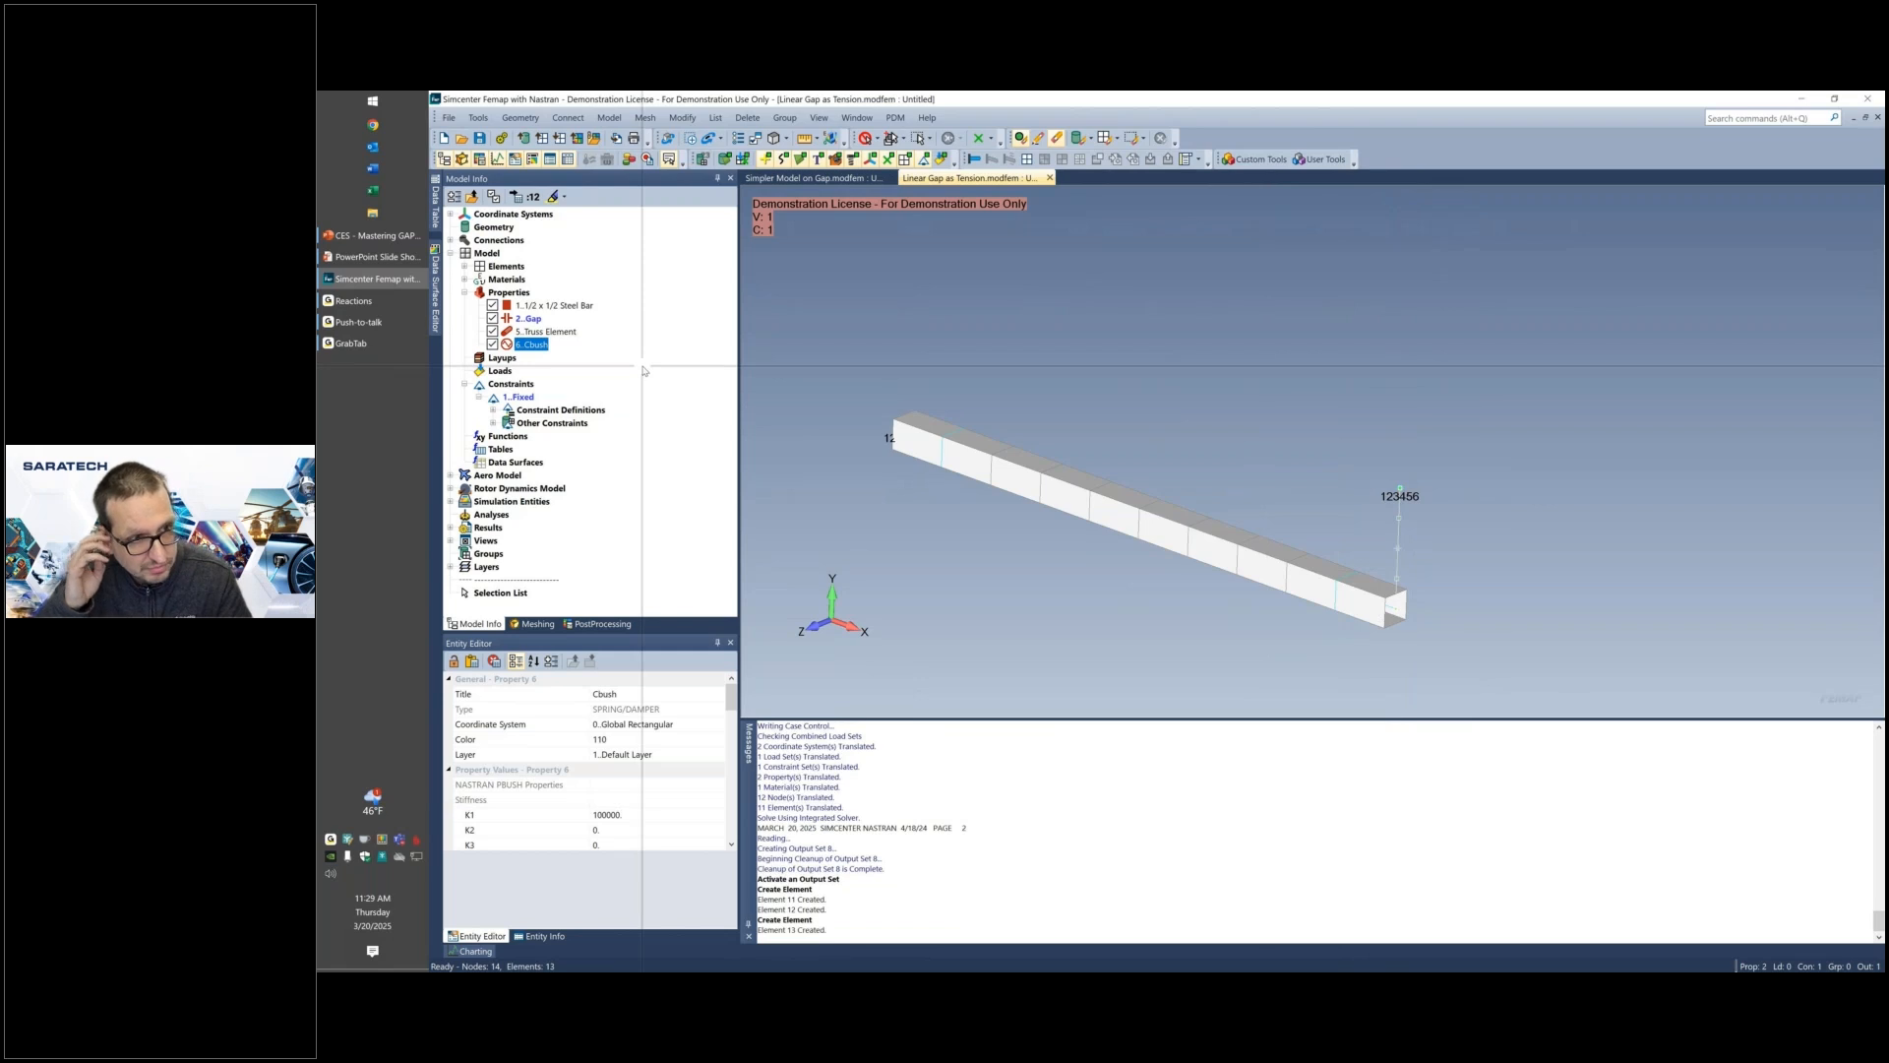
Examine the Gap property's initial gap and compression stiffness, leaving the definition as it is.
left_click(528, 318)
right_click(531, 320)
left_click(568, 381)
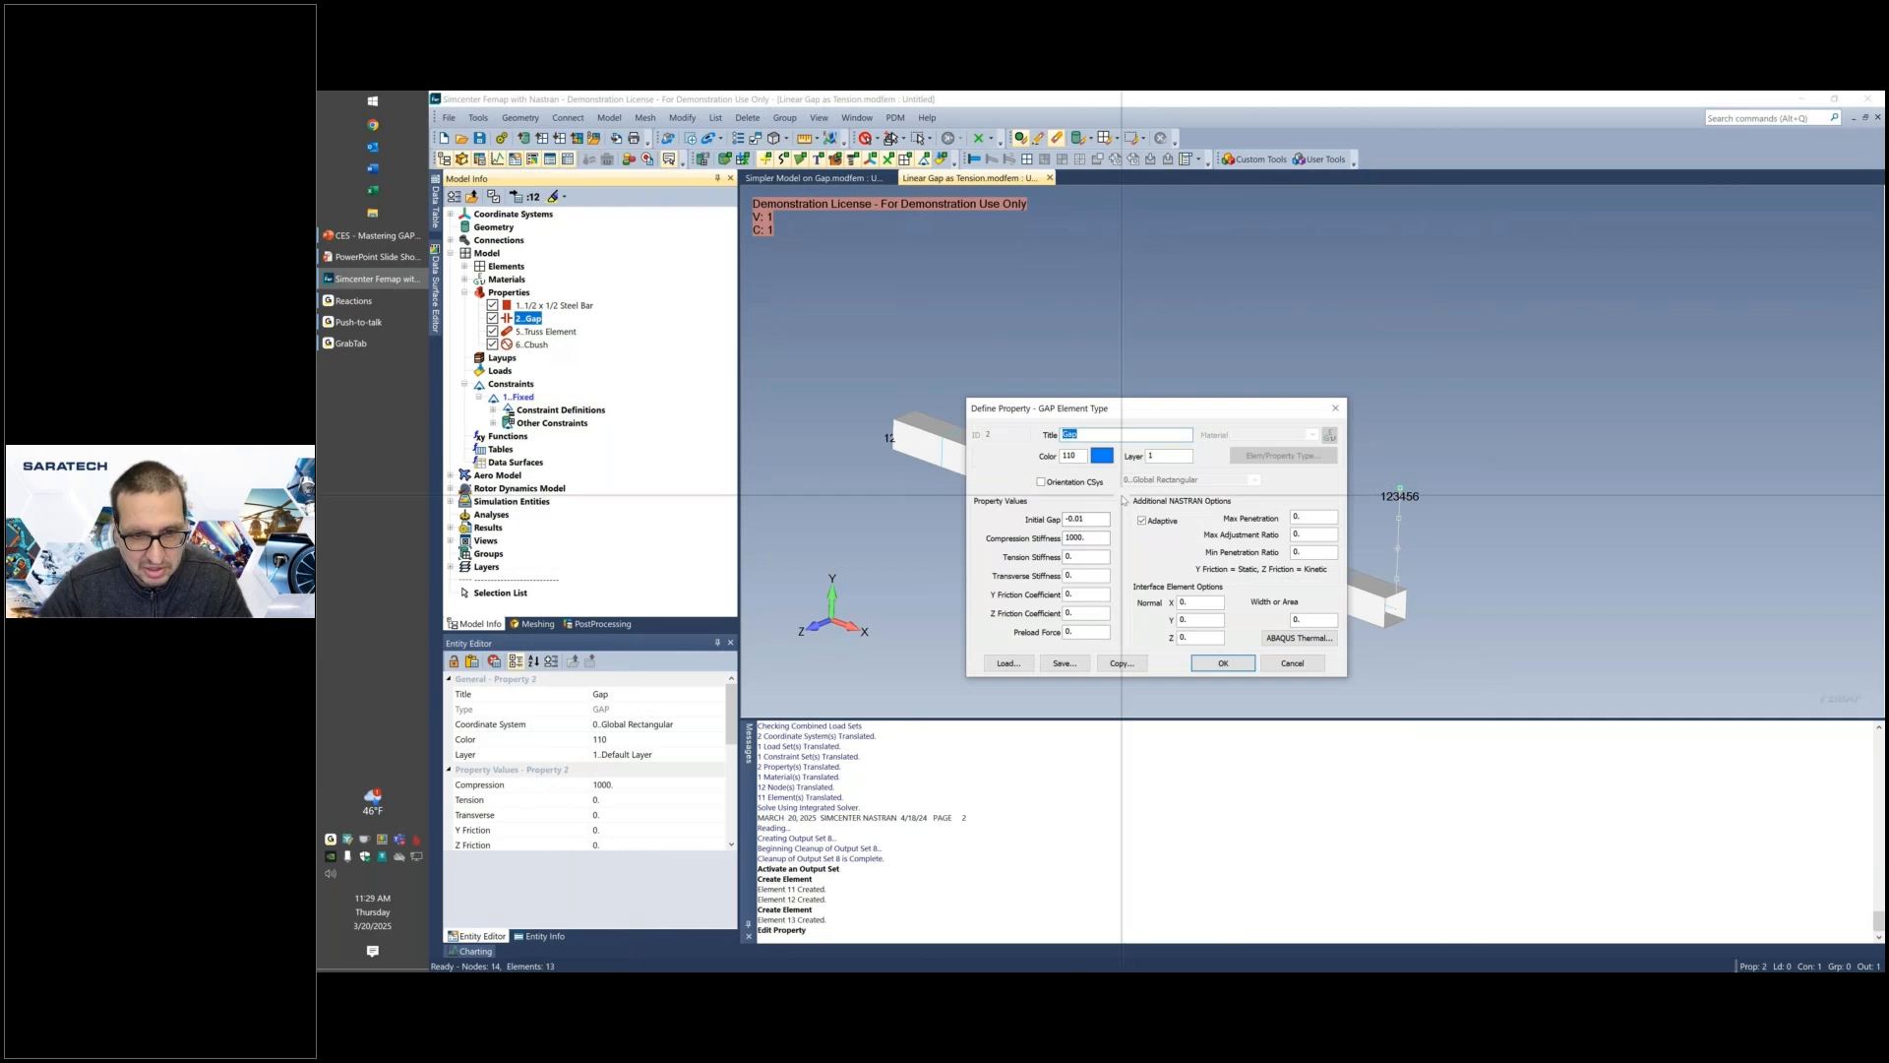
left_click(1098, 541)
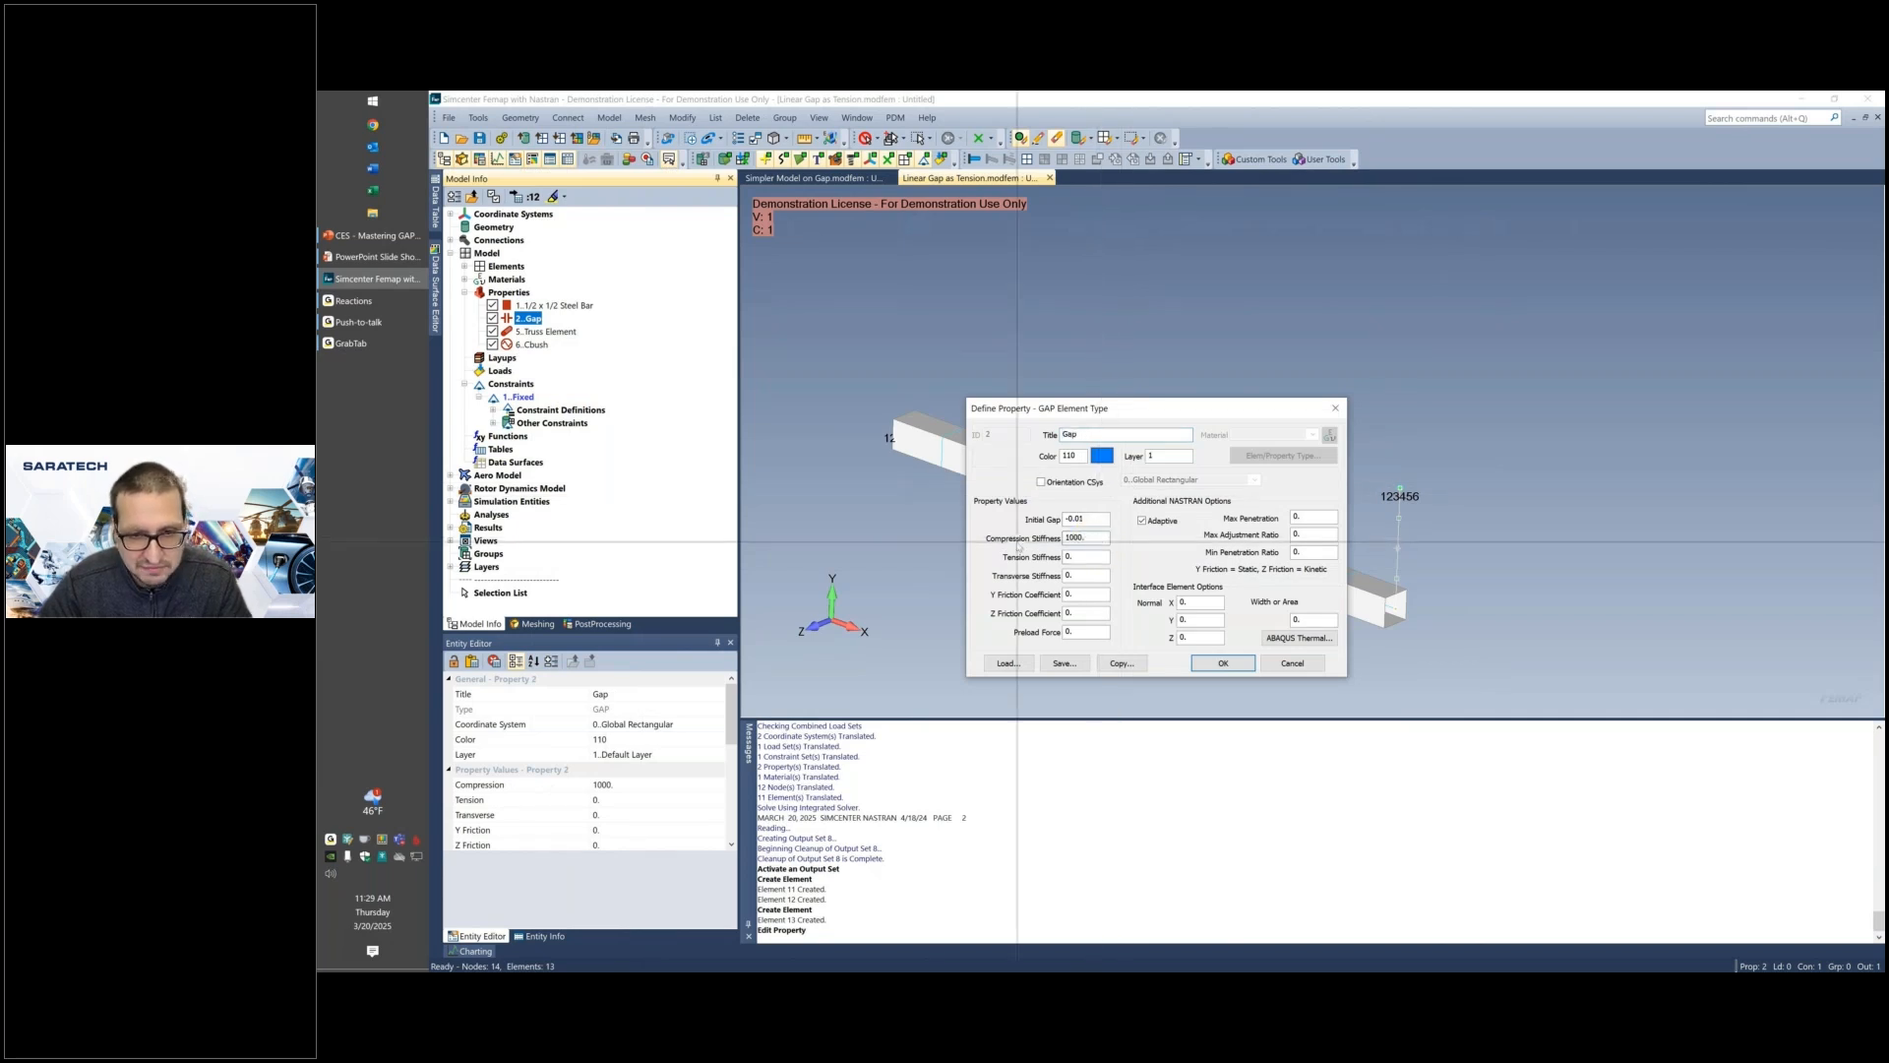
double_click(1087, 519)
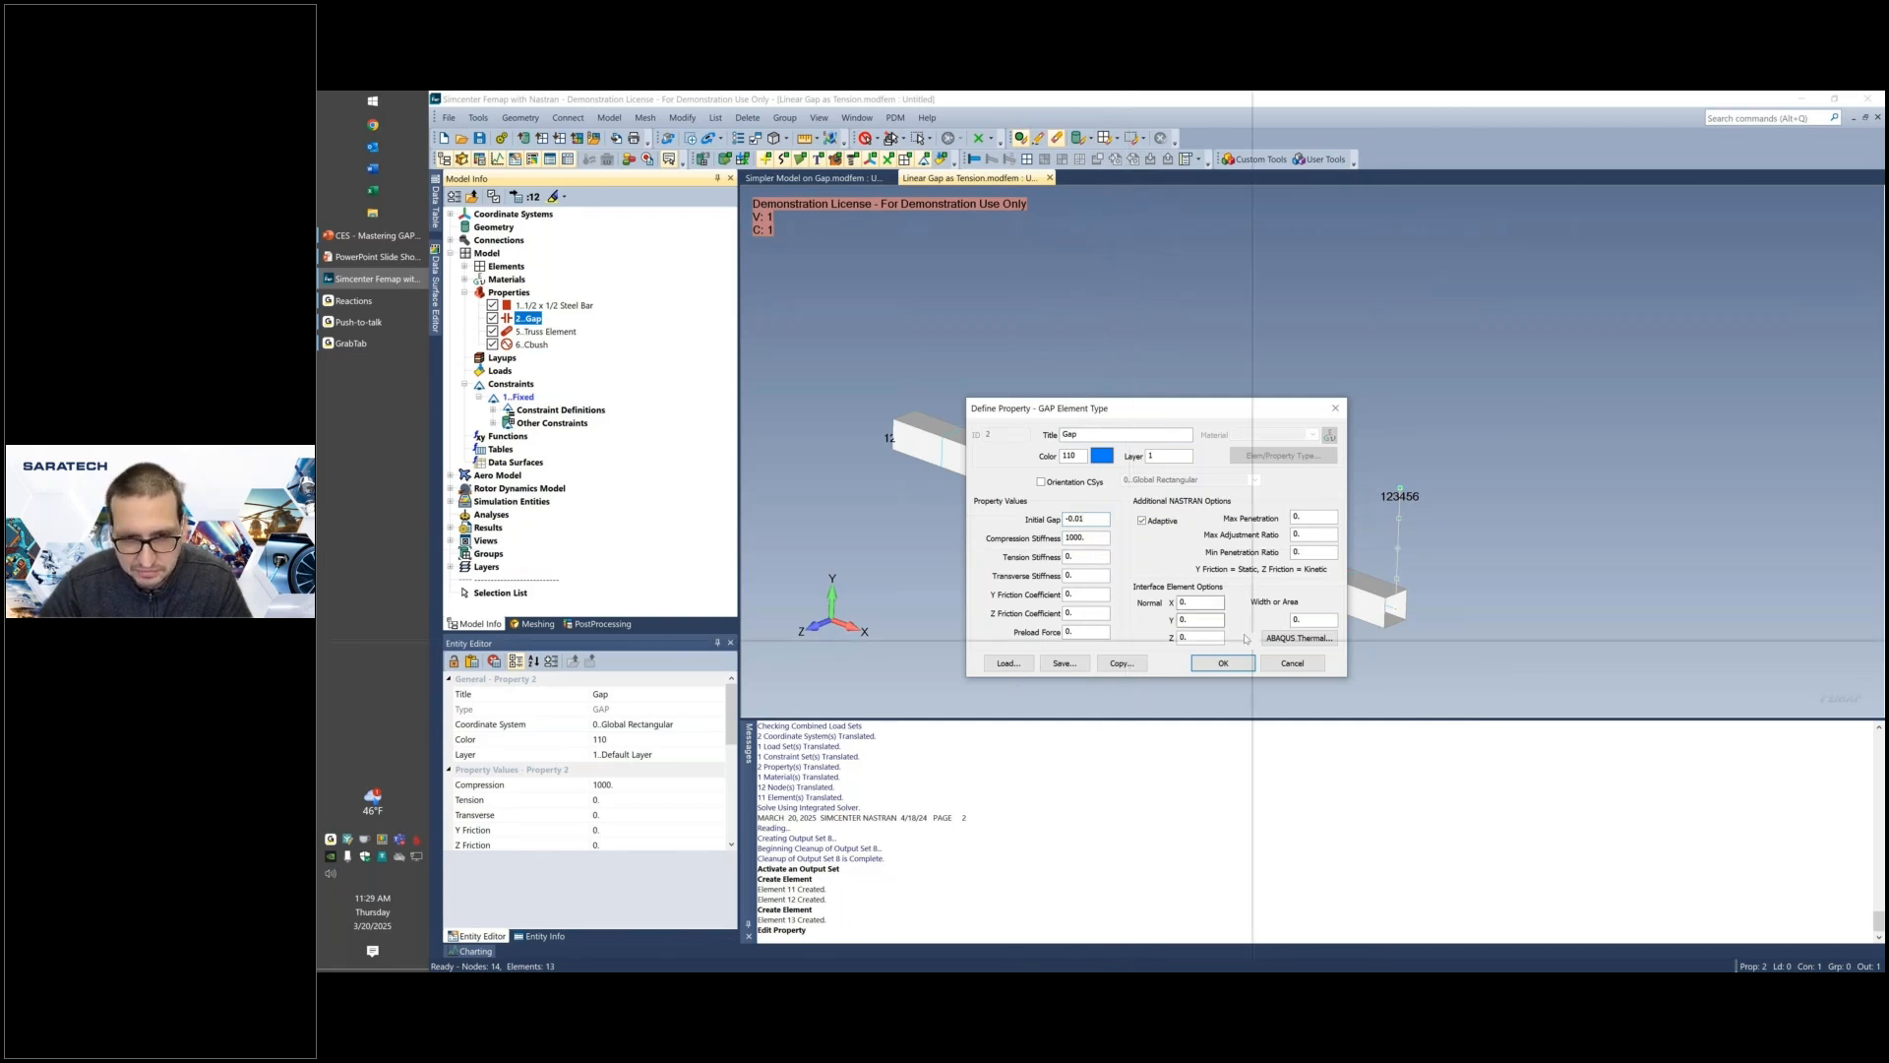
left_click(1295, 666)
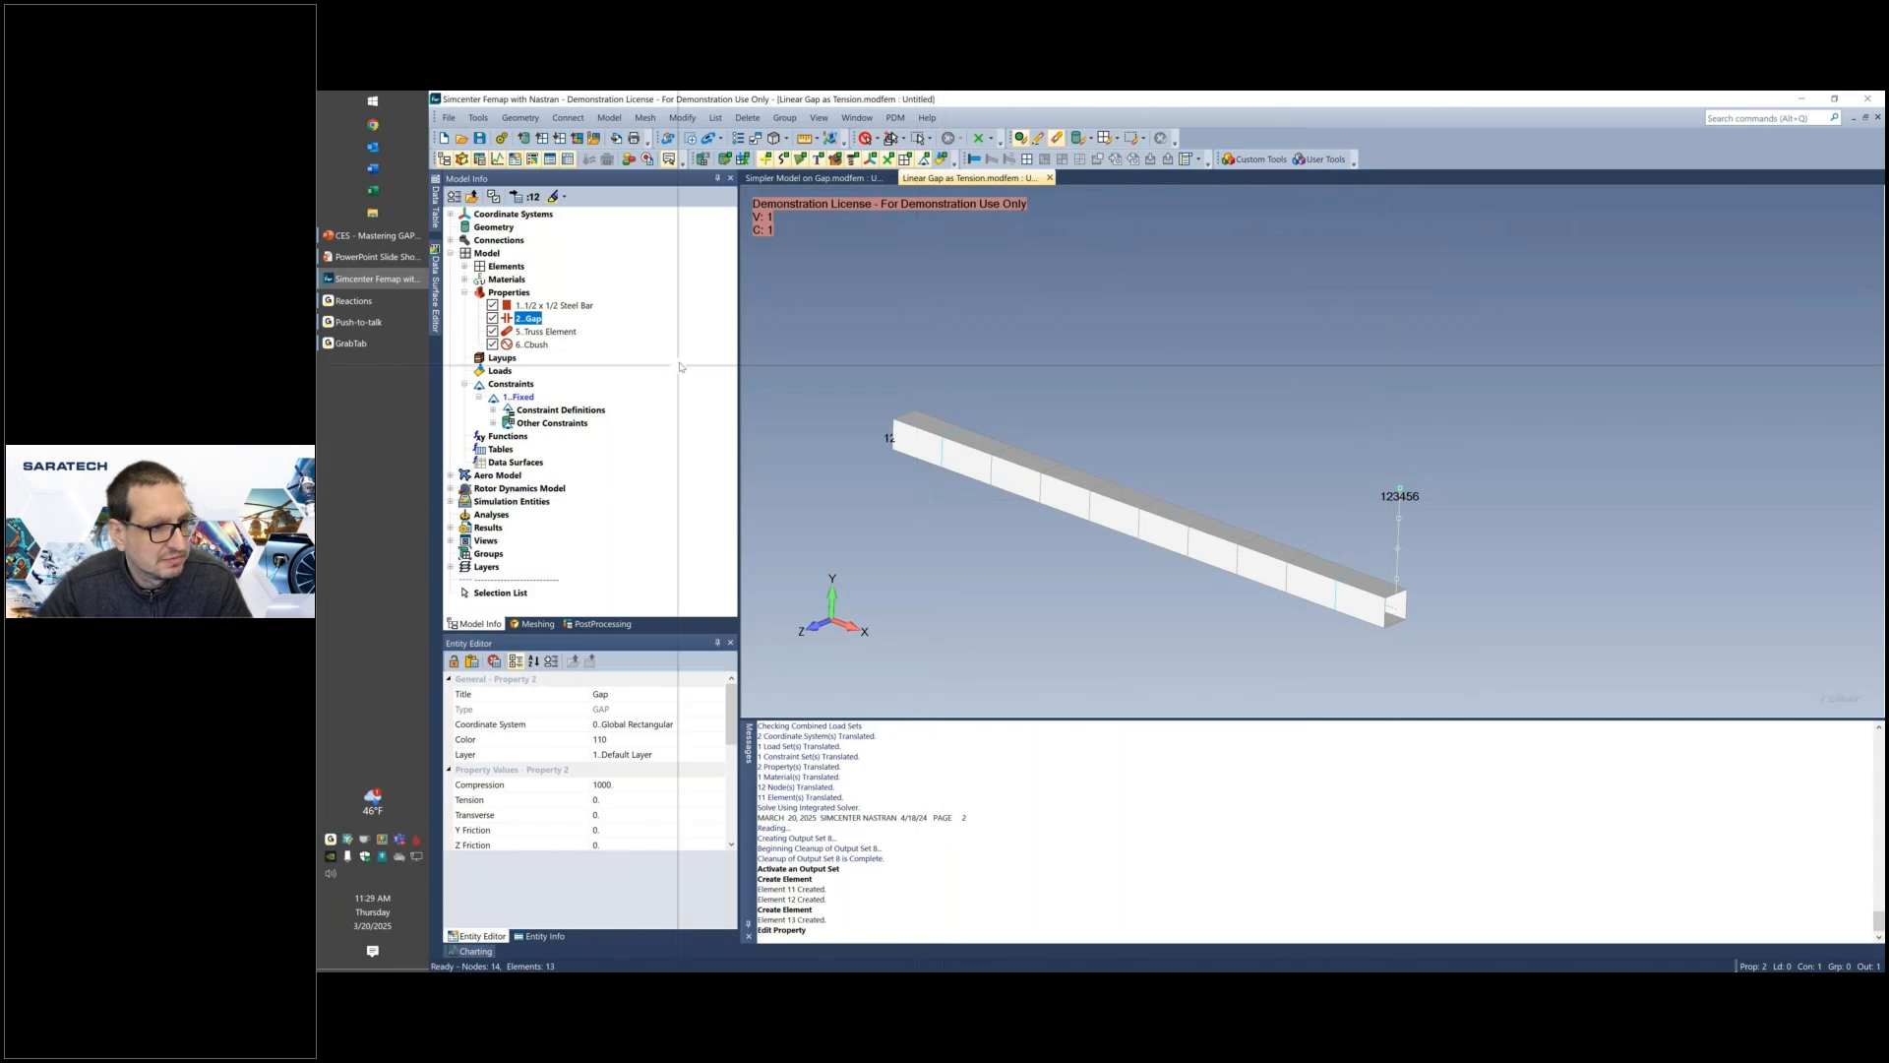
Create a new Simcenter Nastran analysis set with the Static analysis type.
right_click(502, 515)
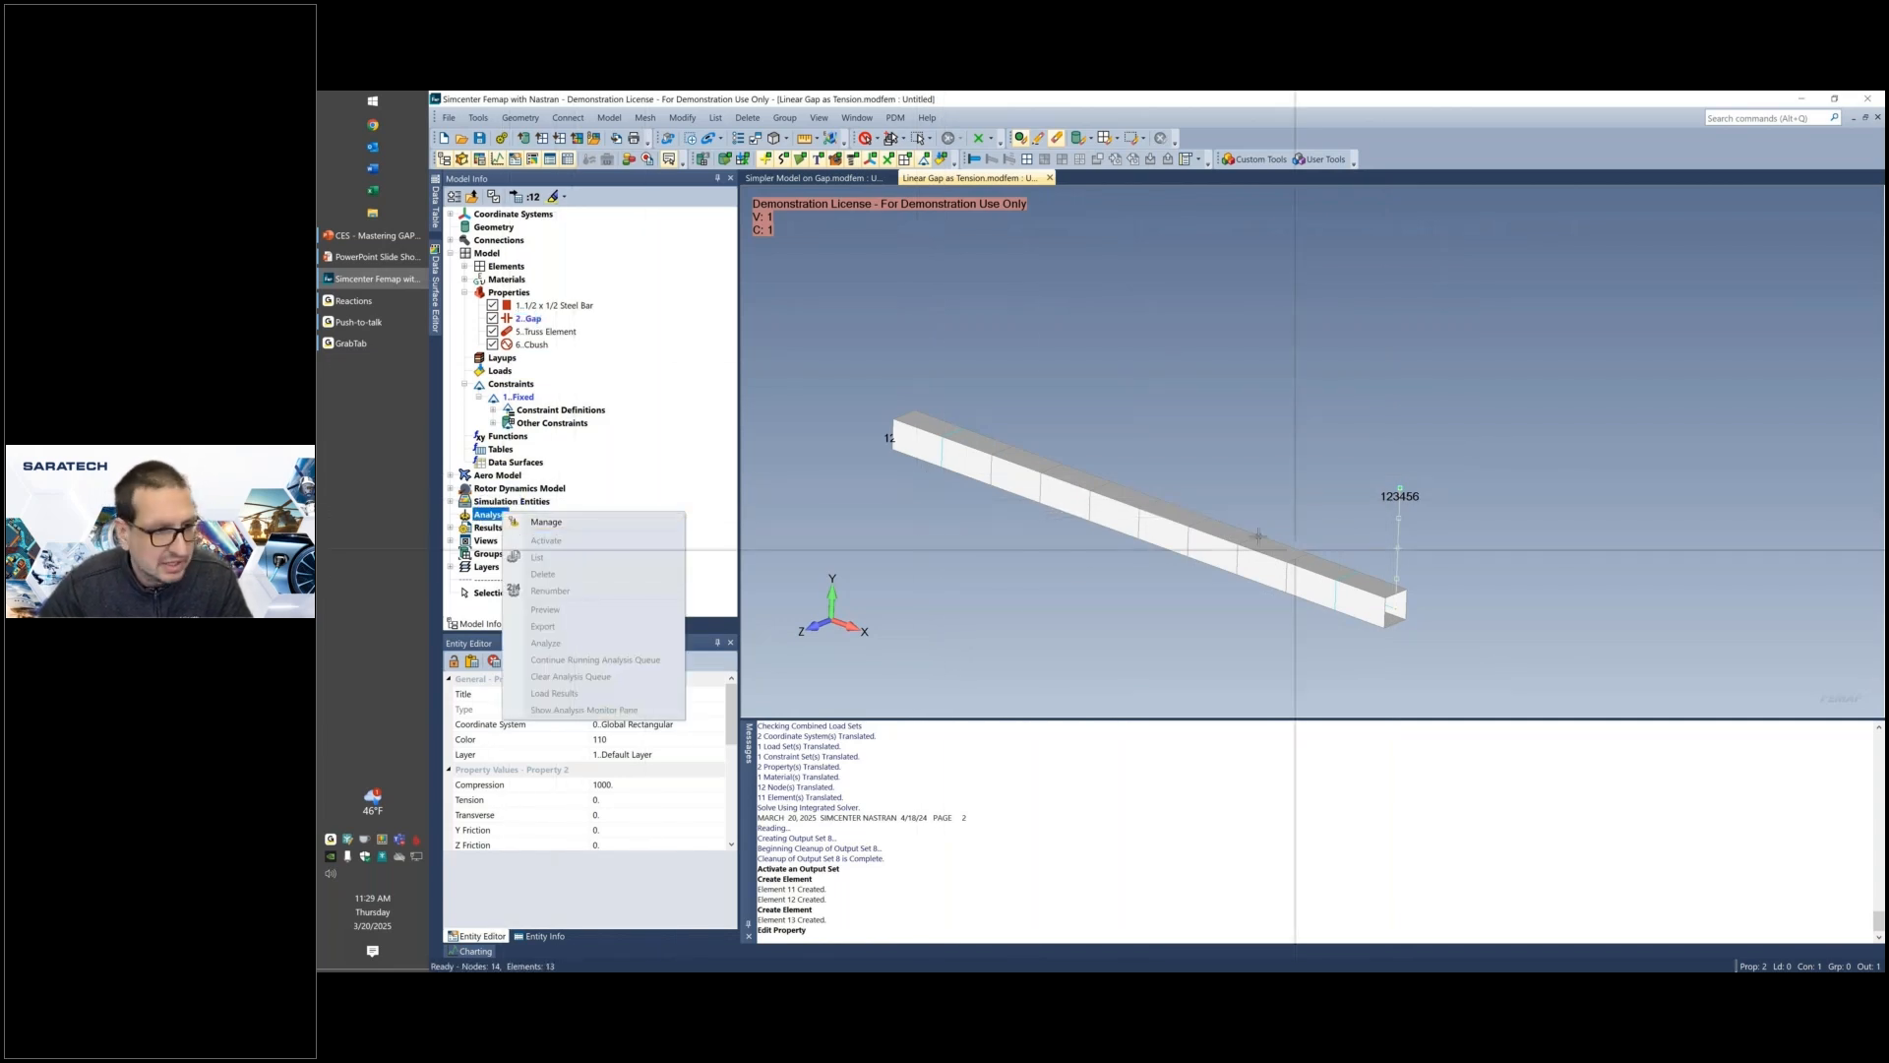
left_click(555, 525)
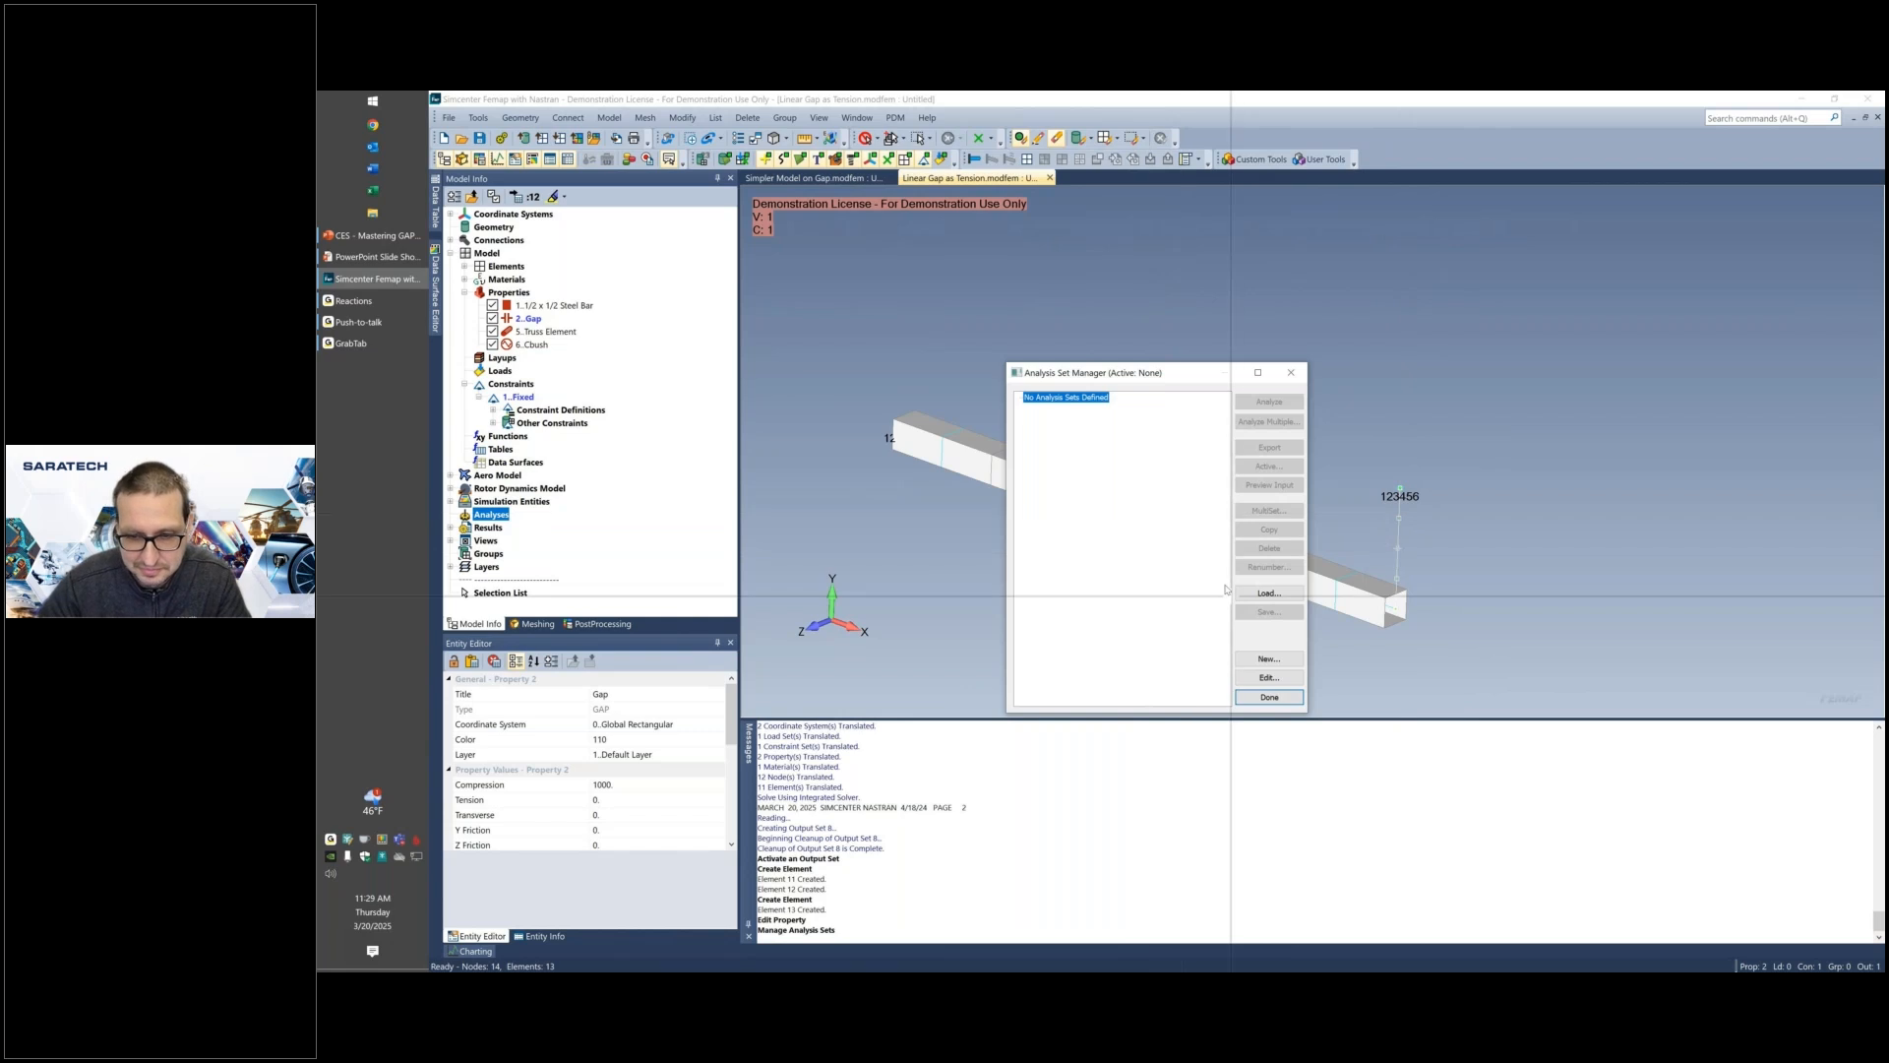
left_click(1268, 658)
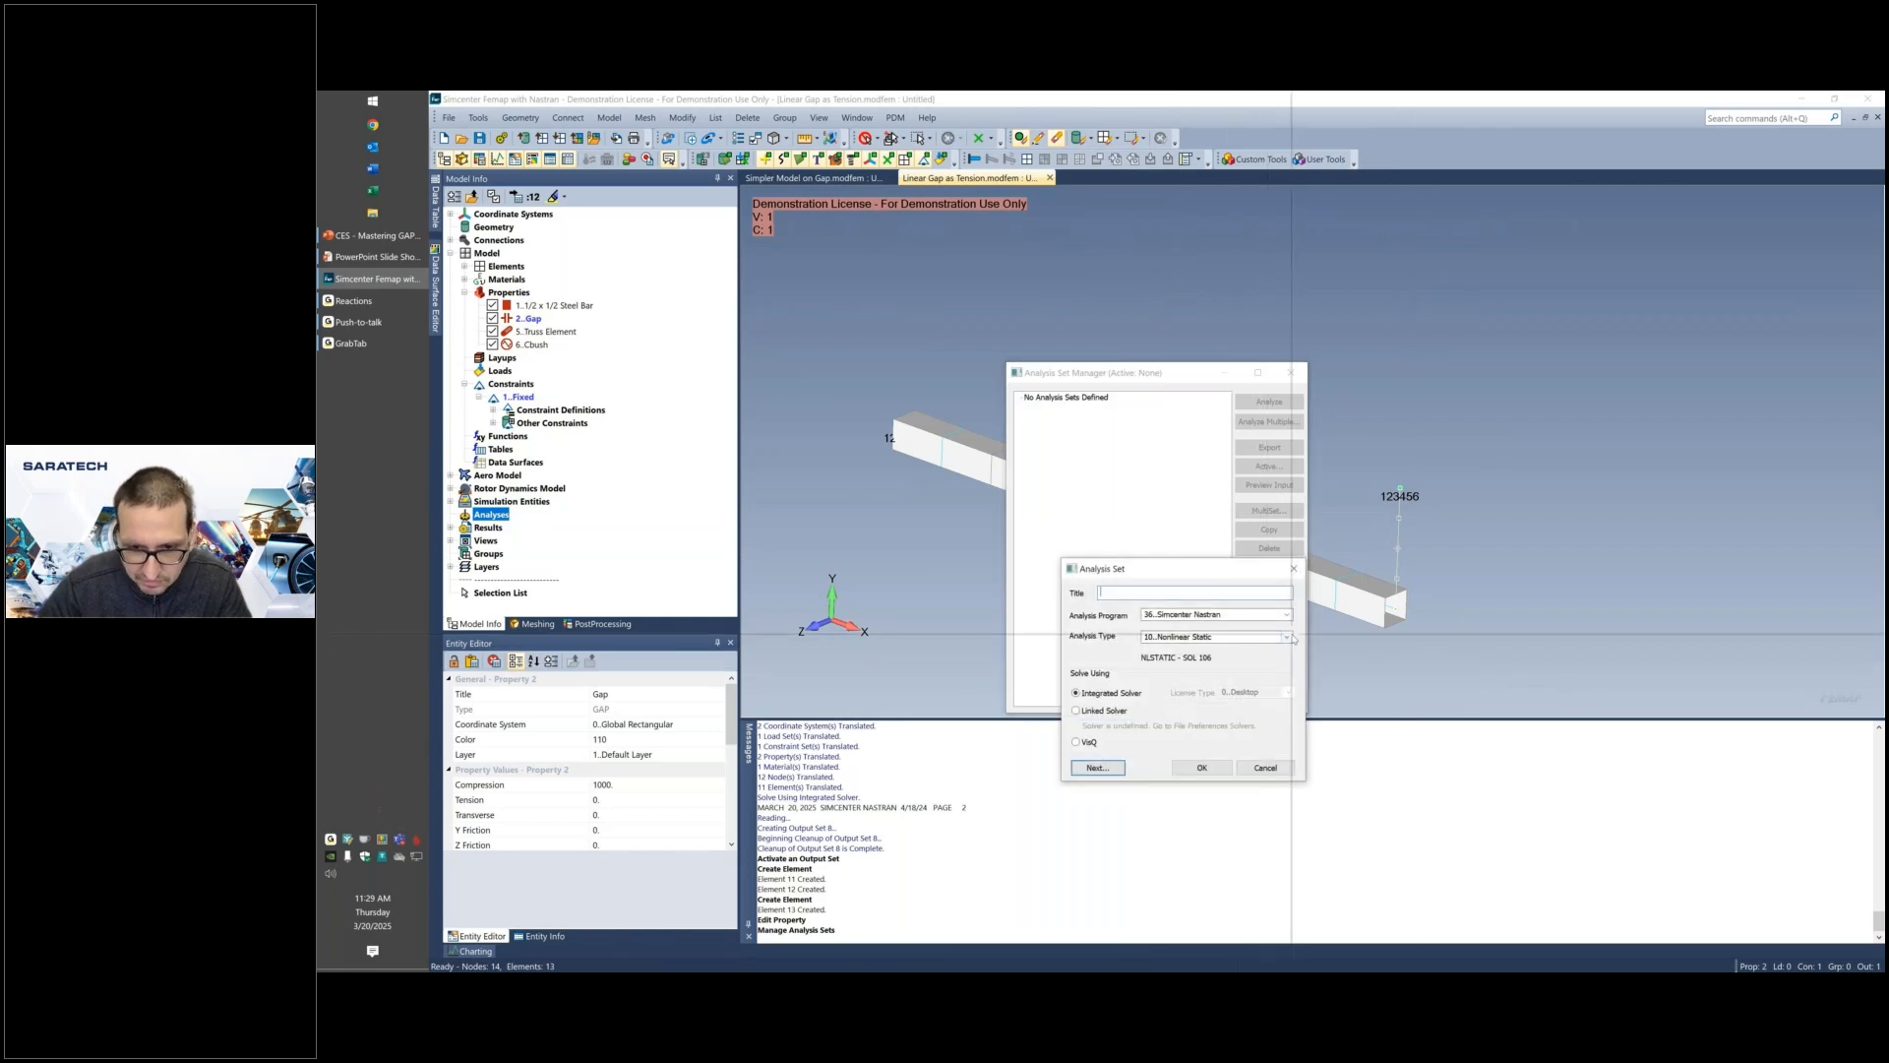
left_click(1286, 637)
left_click(1193, 648)
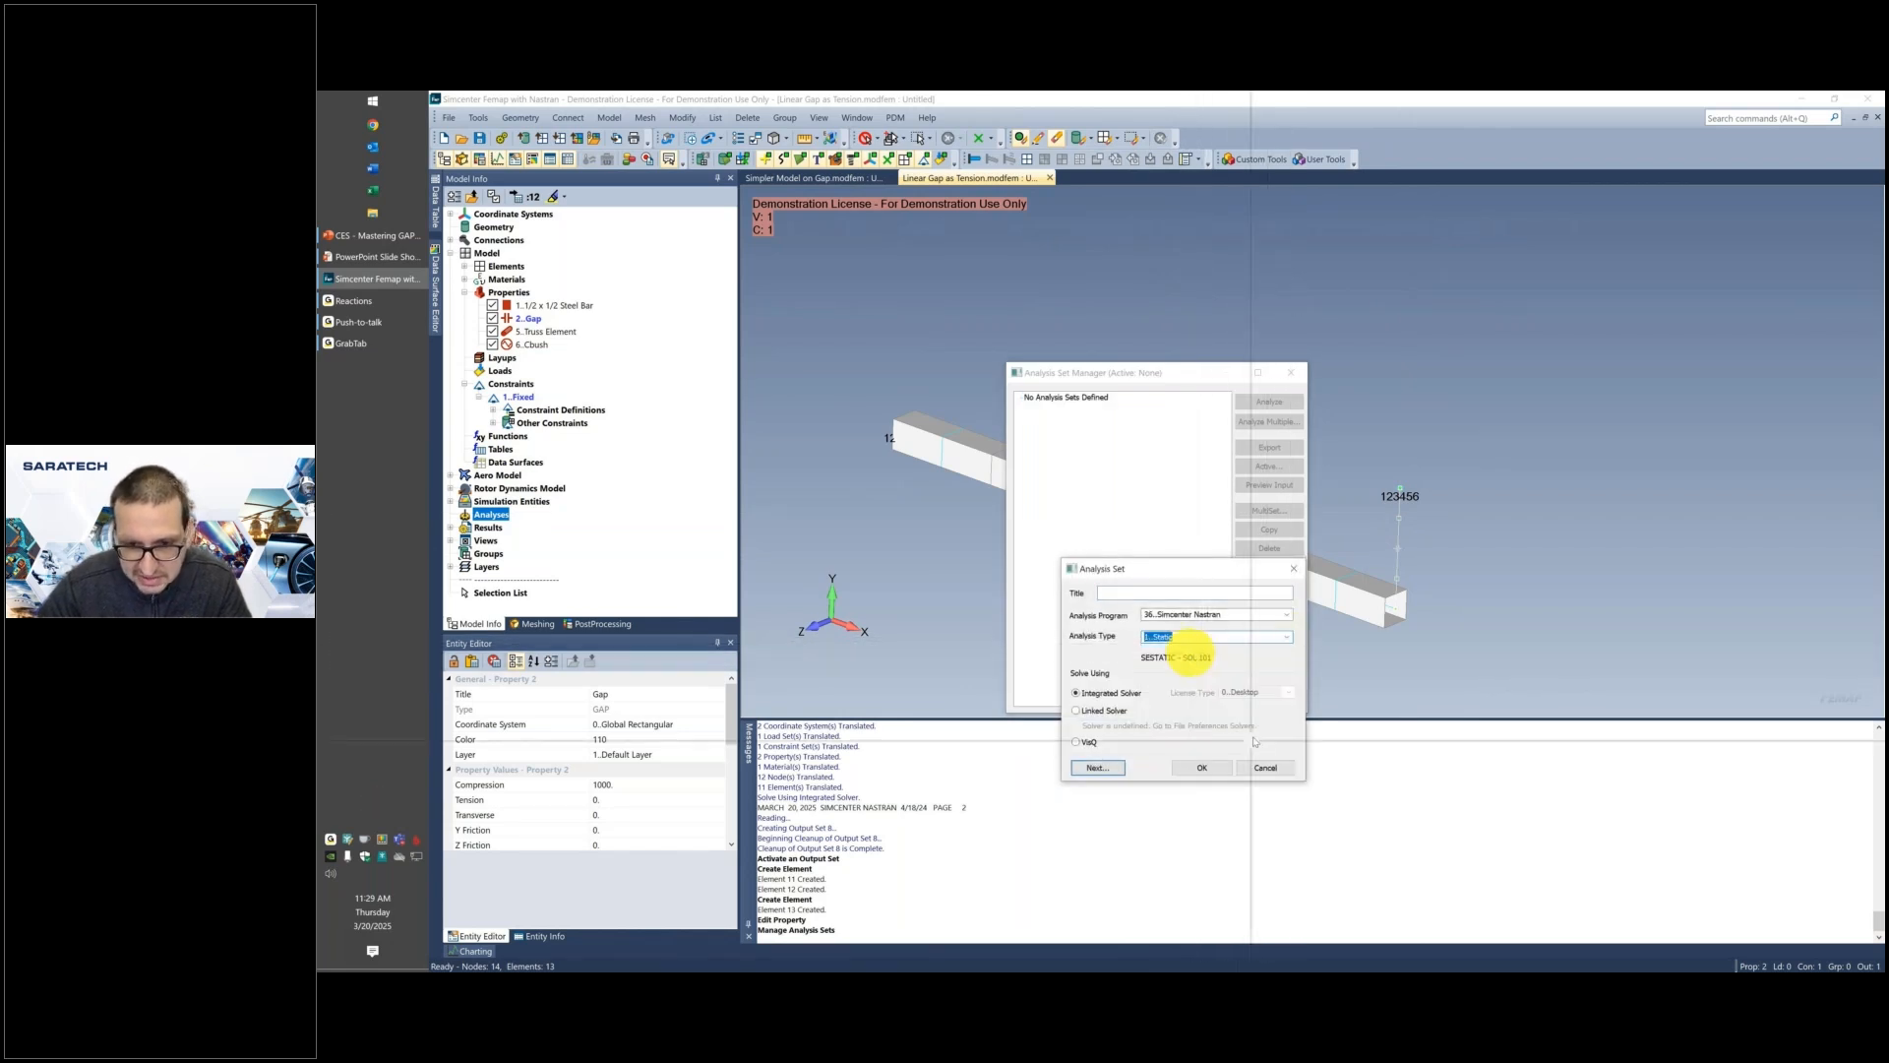
left_click(1201, 766)
Check the analysis set's constraint and load assignments, run the static analysis and close the analysis monitor.
left_click(1026, 449)
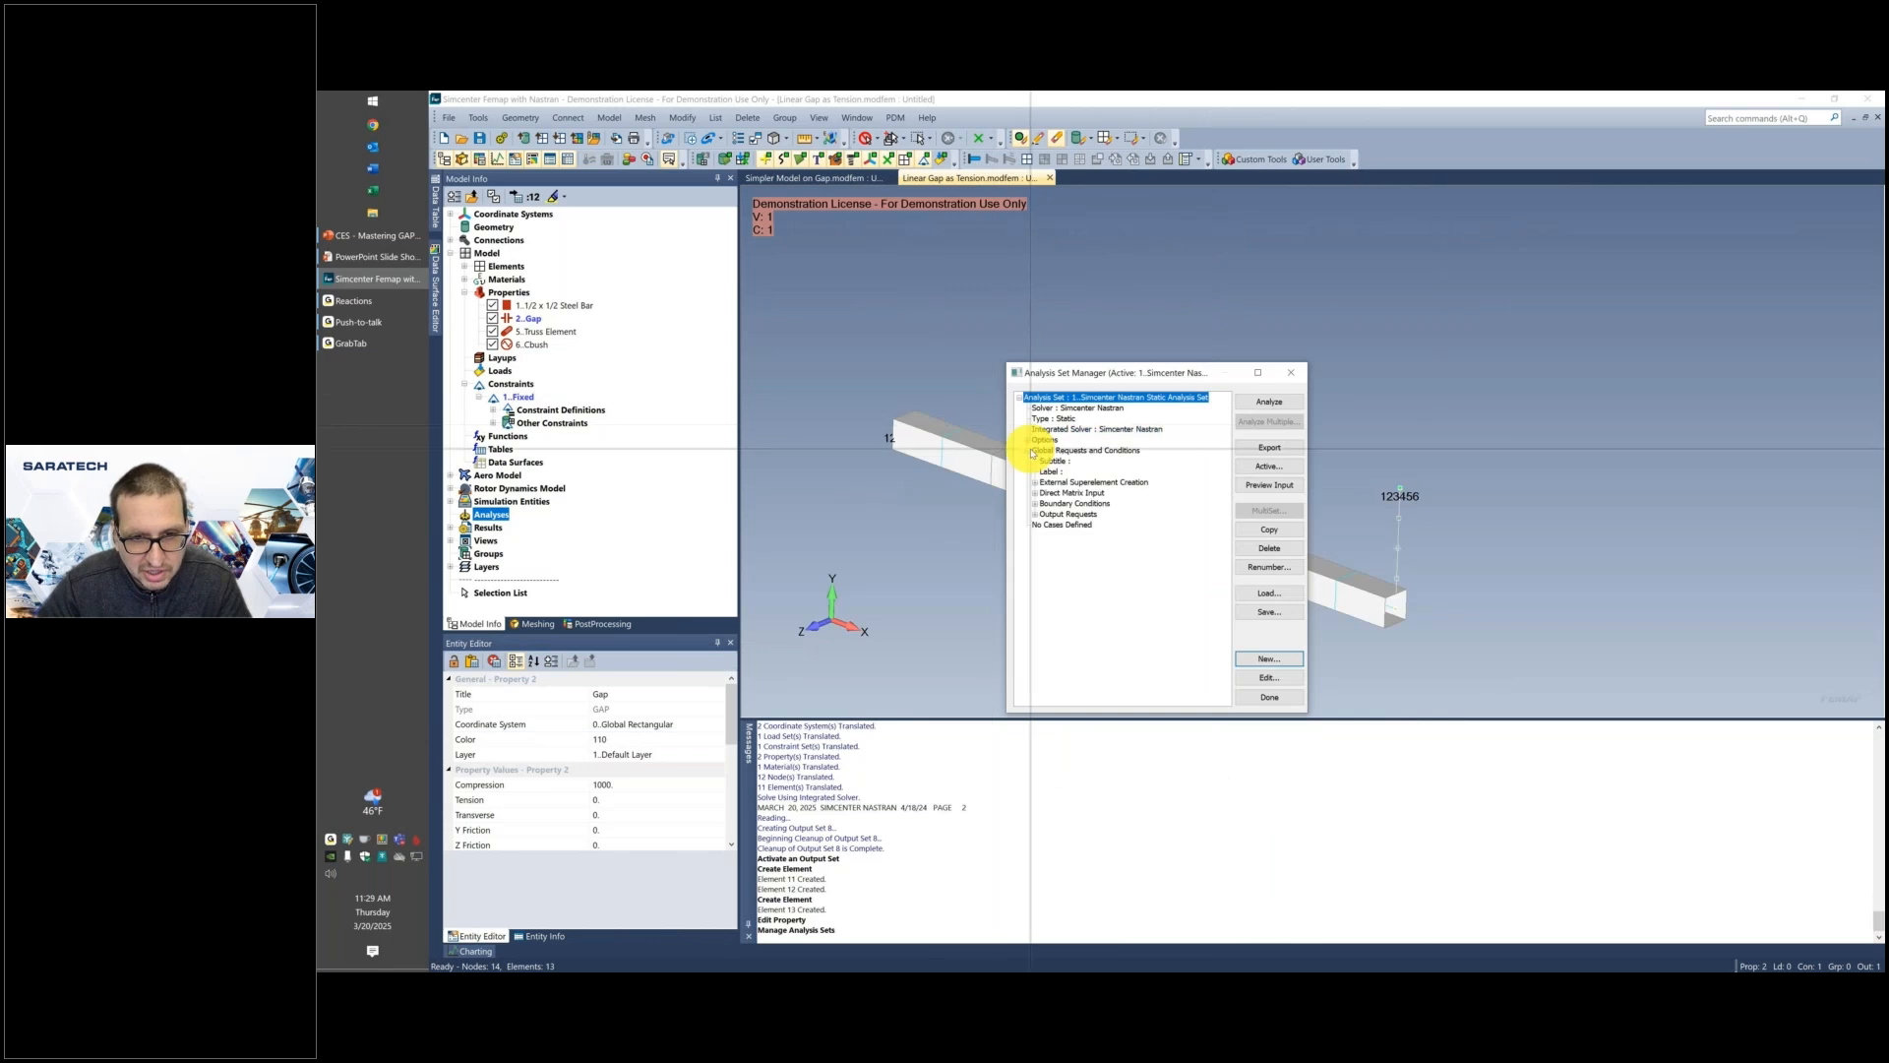
left_click(1034, 503)
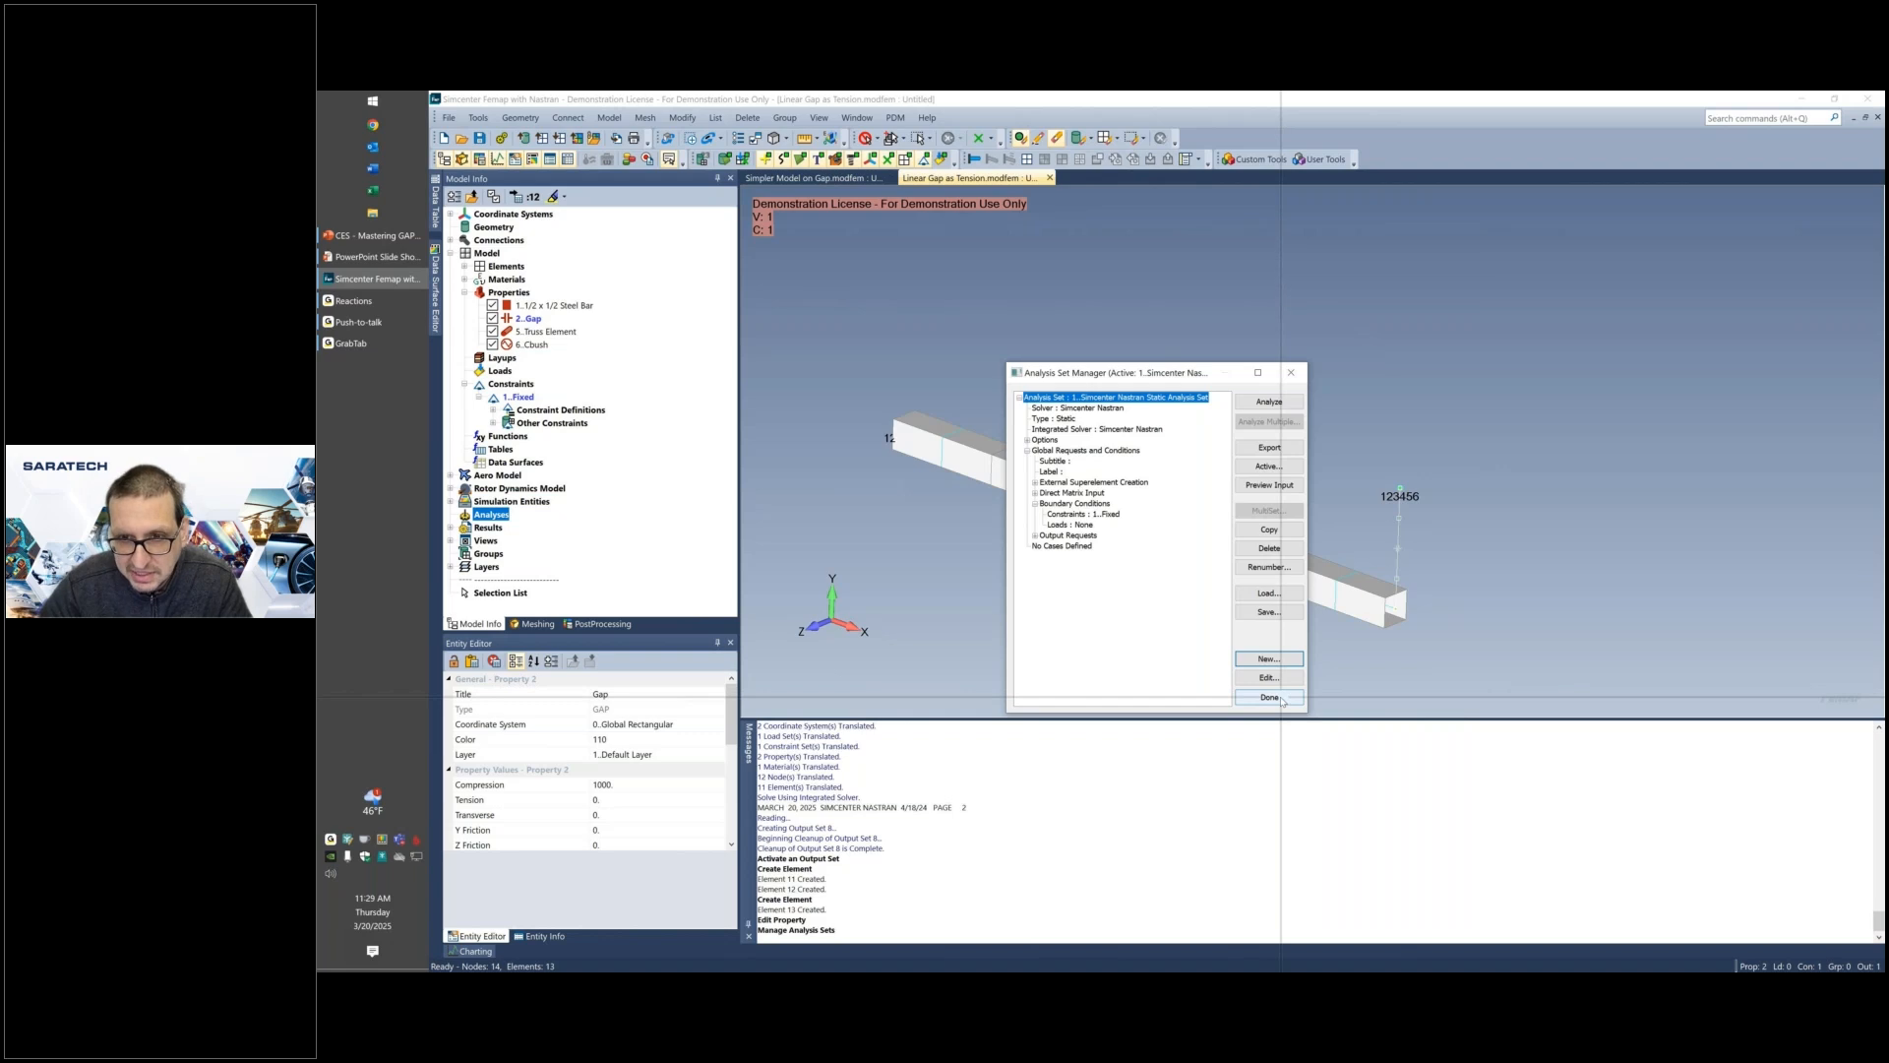
left_click(1266, 404)
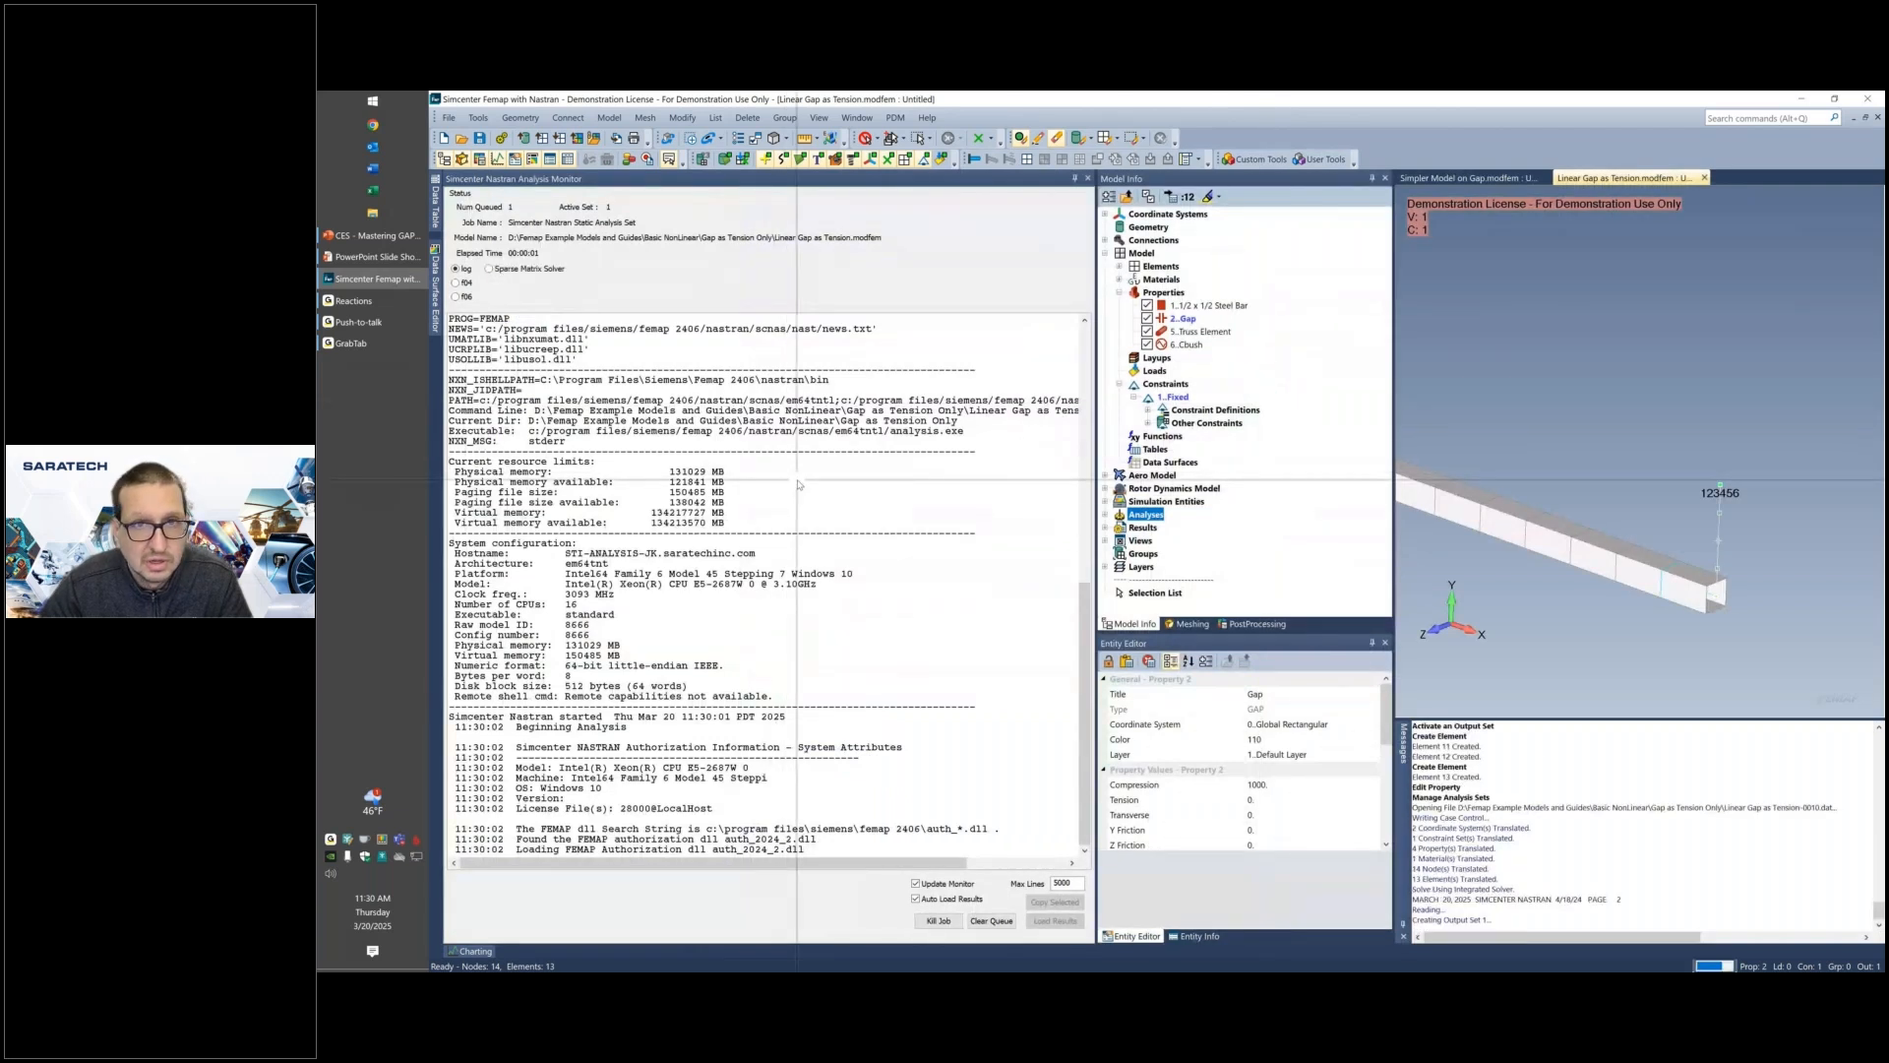
left_click(1088, 179)
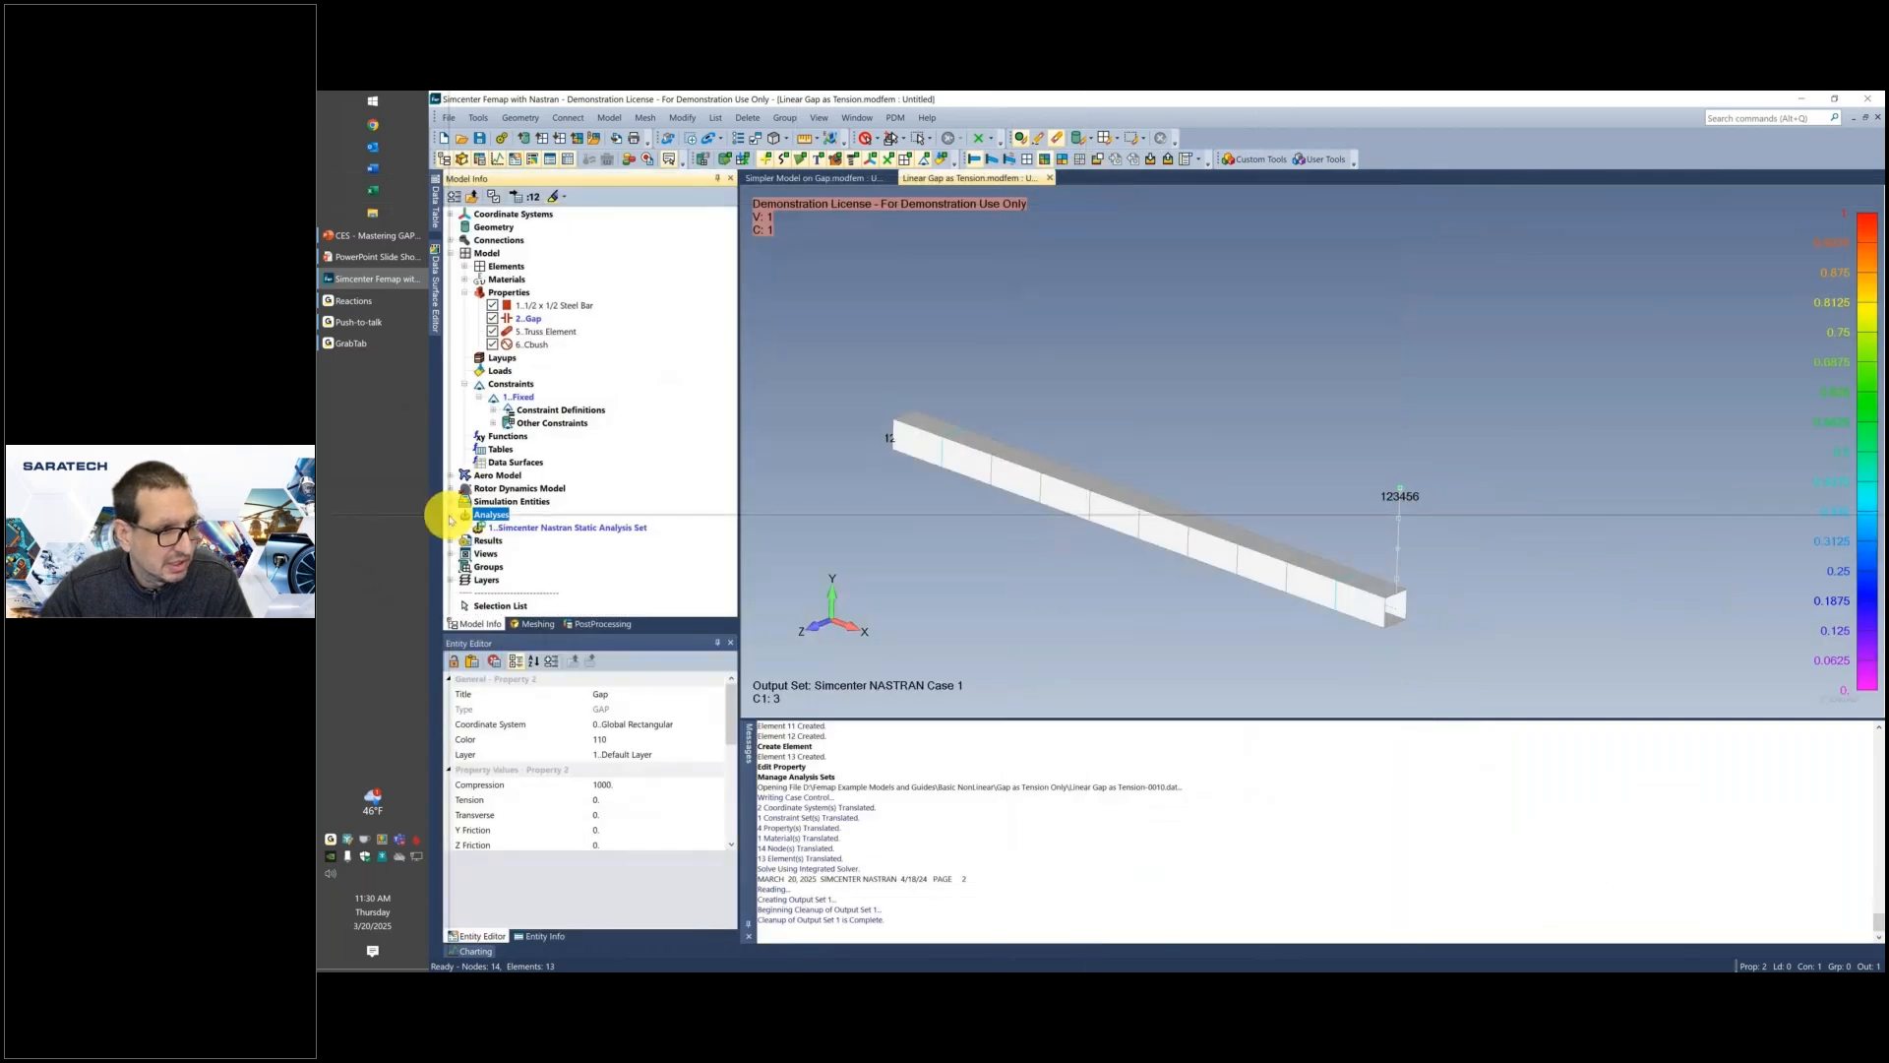
Expand the static analysis study's results and activate its Simcenter NASTRAN Case 1 output set.
left_click(451, 515)
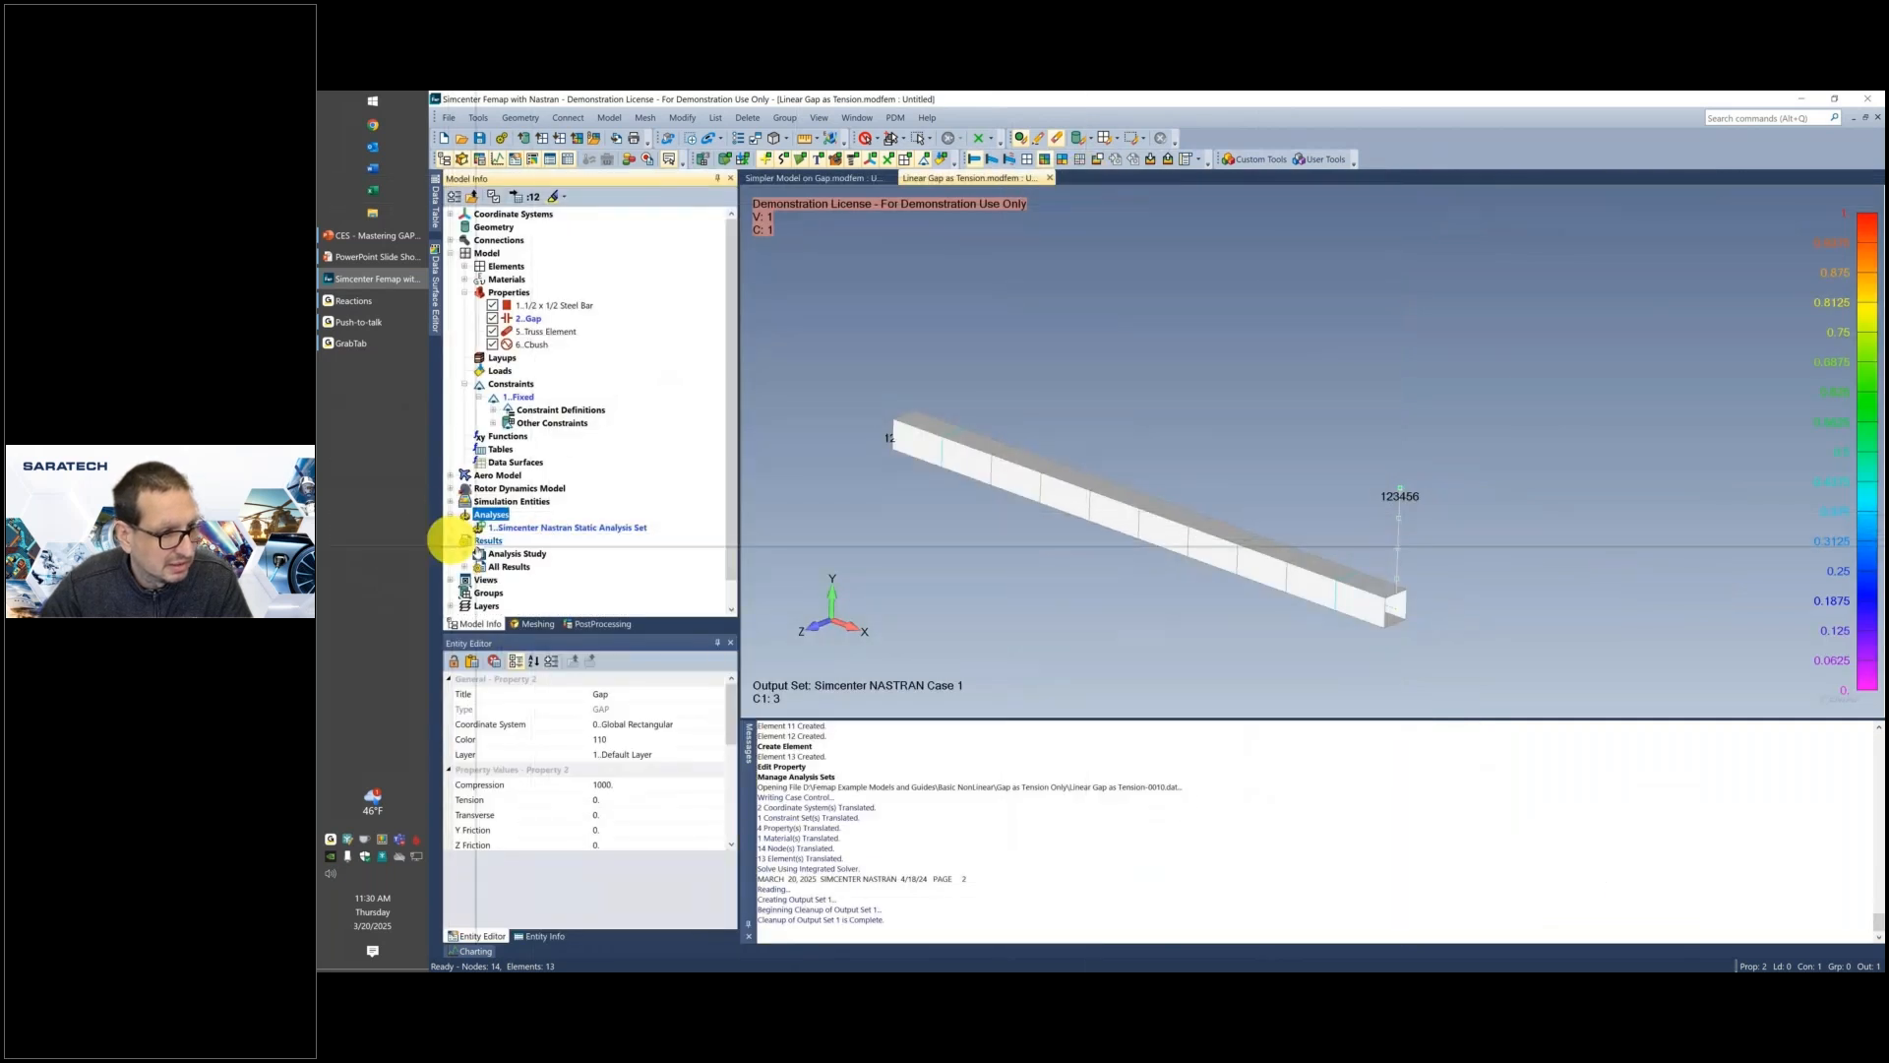
left_click(452, 540)
left_click(479, 567)
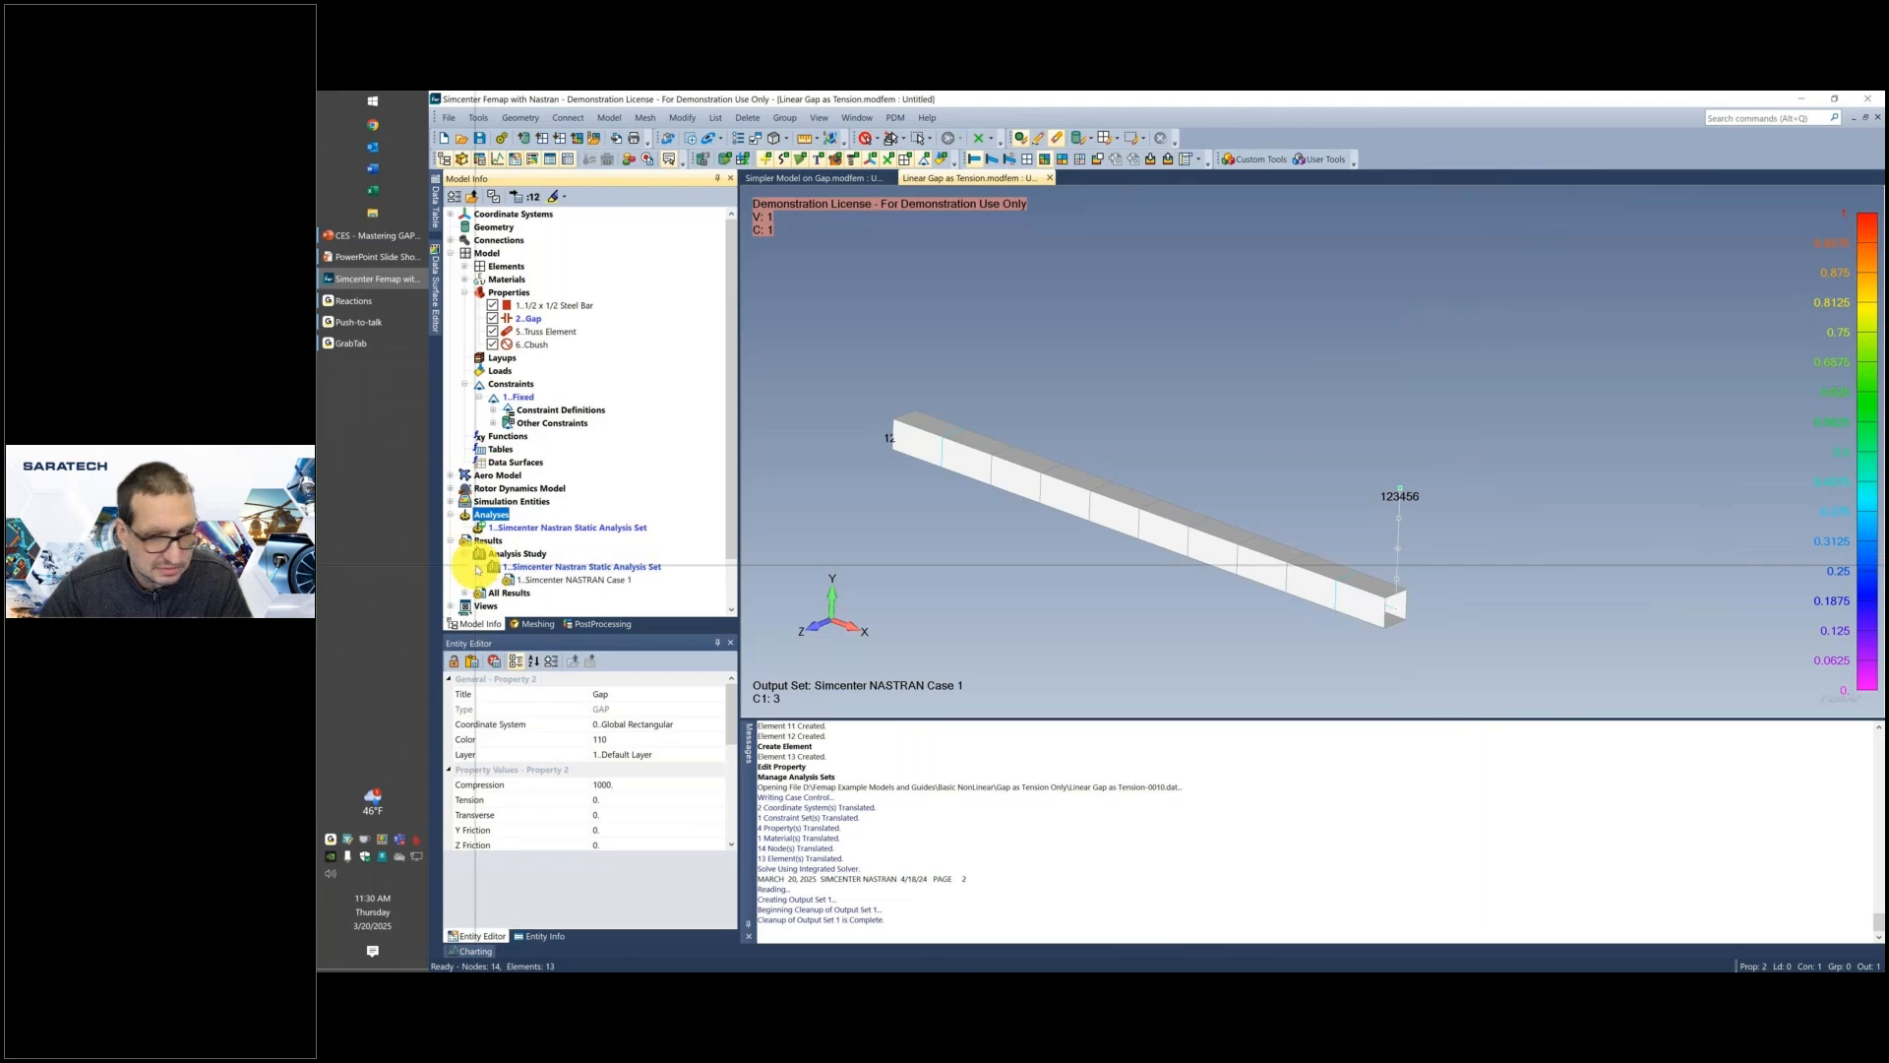
double_click(564, 580)
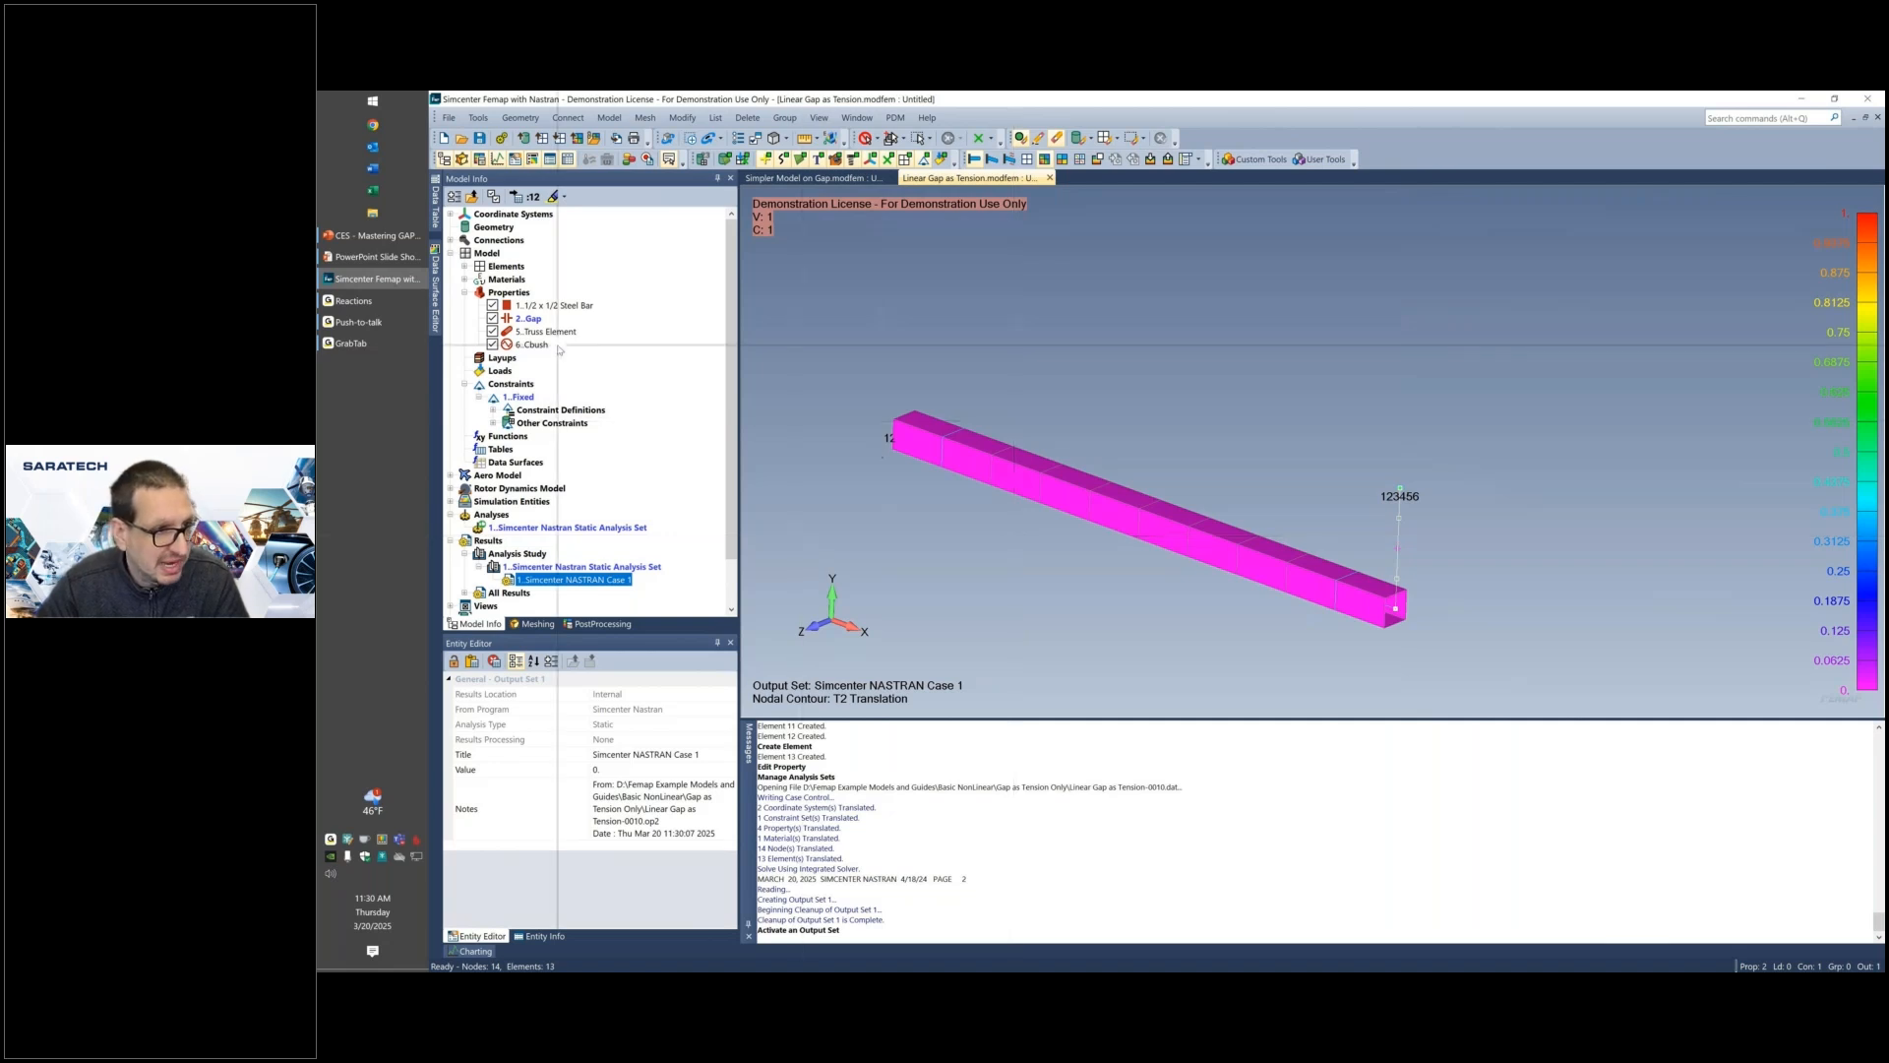
Edit the Gap property to set its initial gap to 0.01.
left_click(528, 317)
right_click(535, 328)
left_click(579, 391)
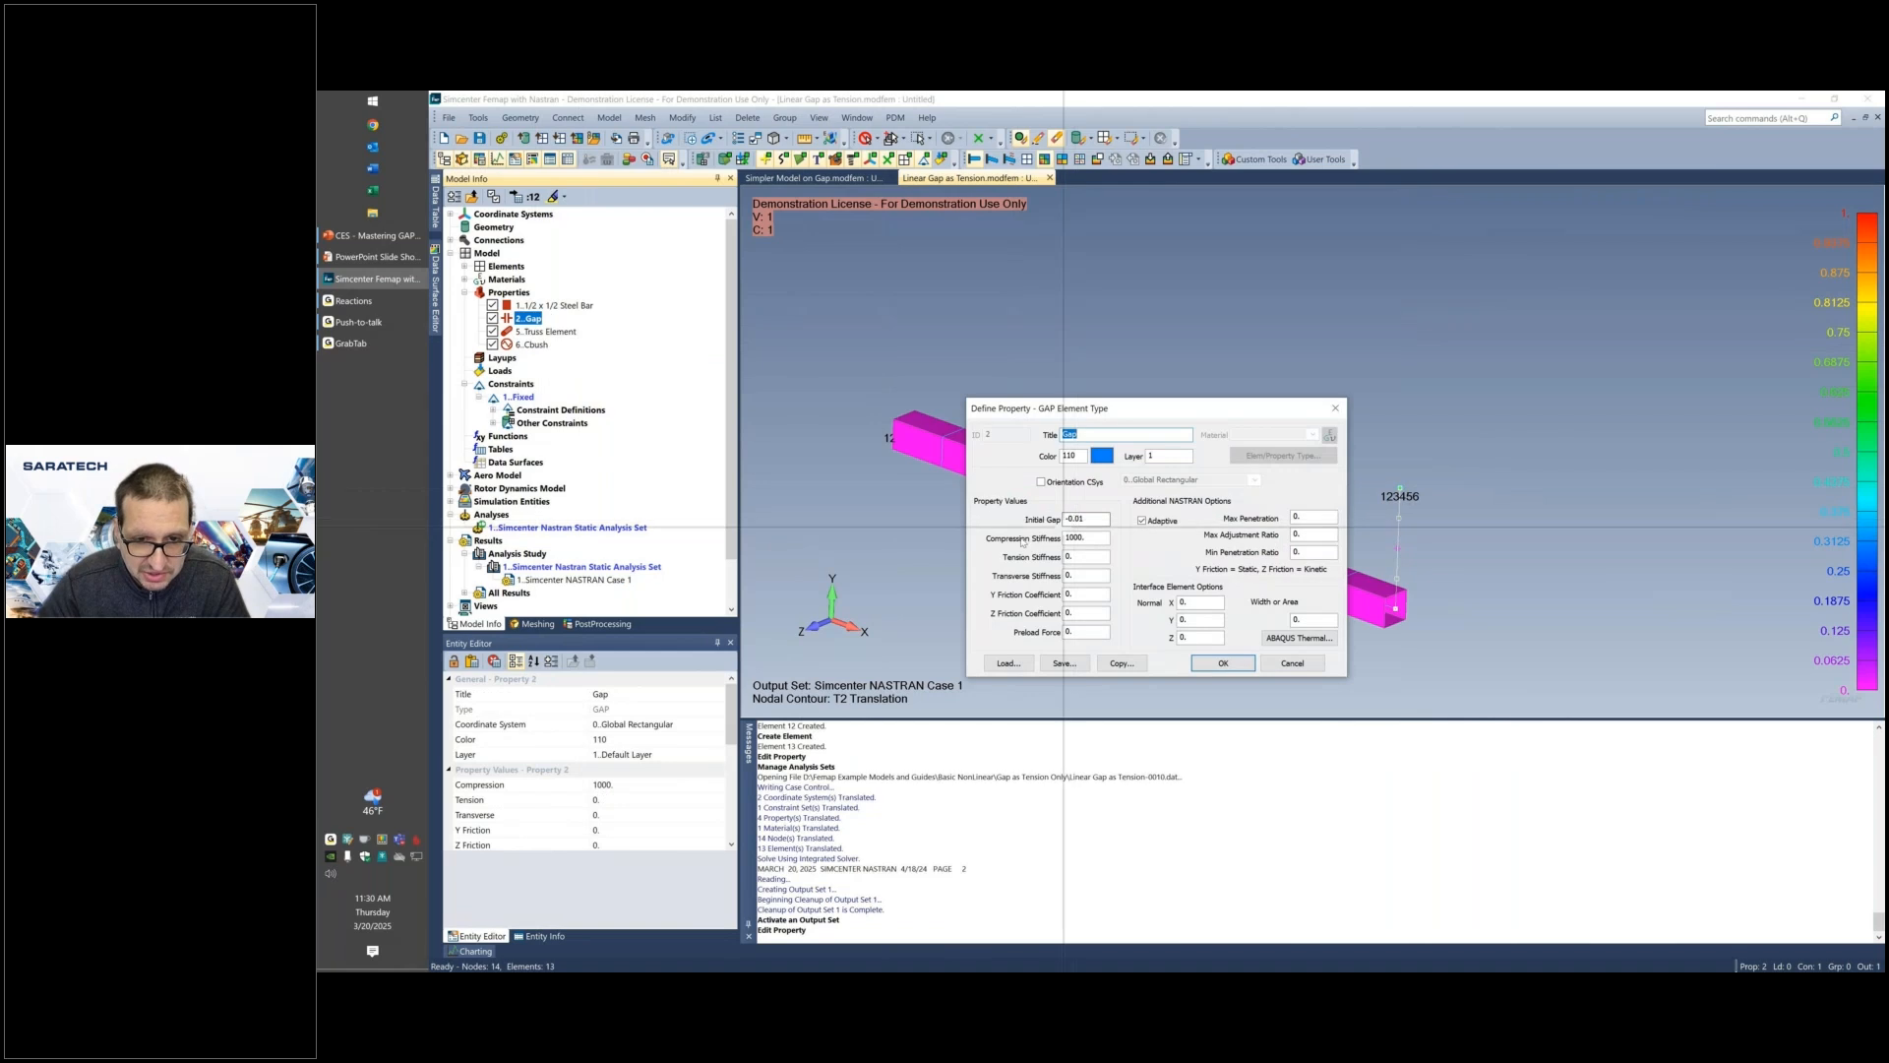
left_click(1074, 519)
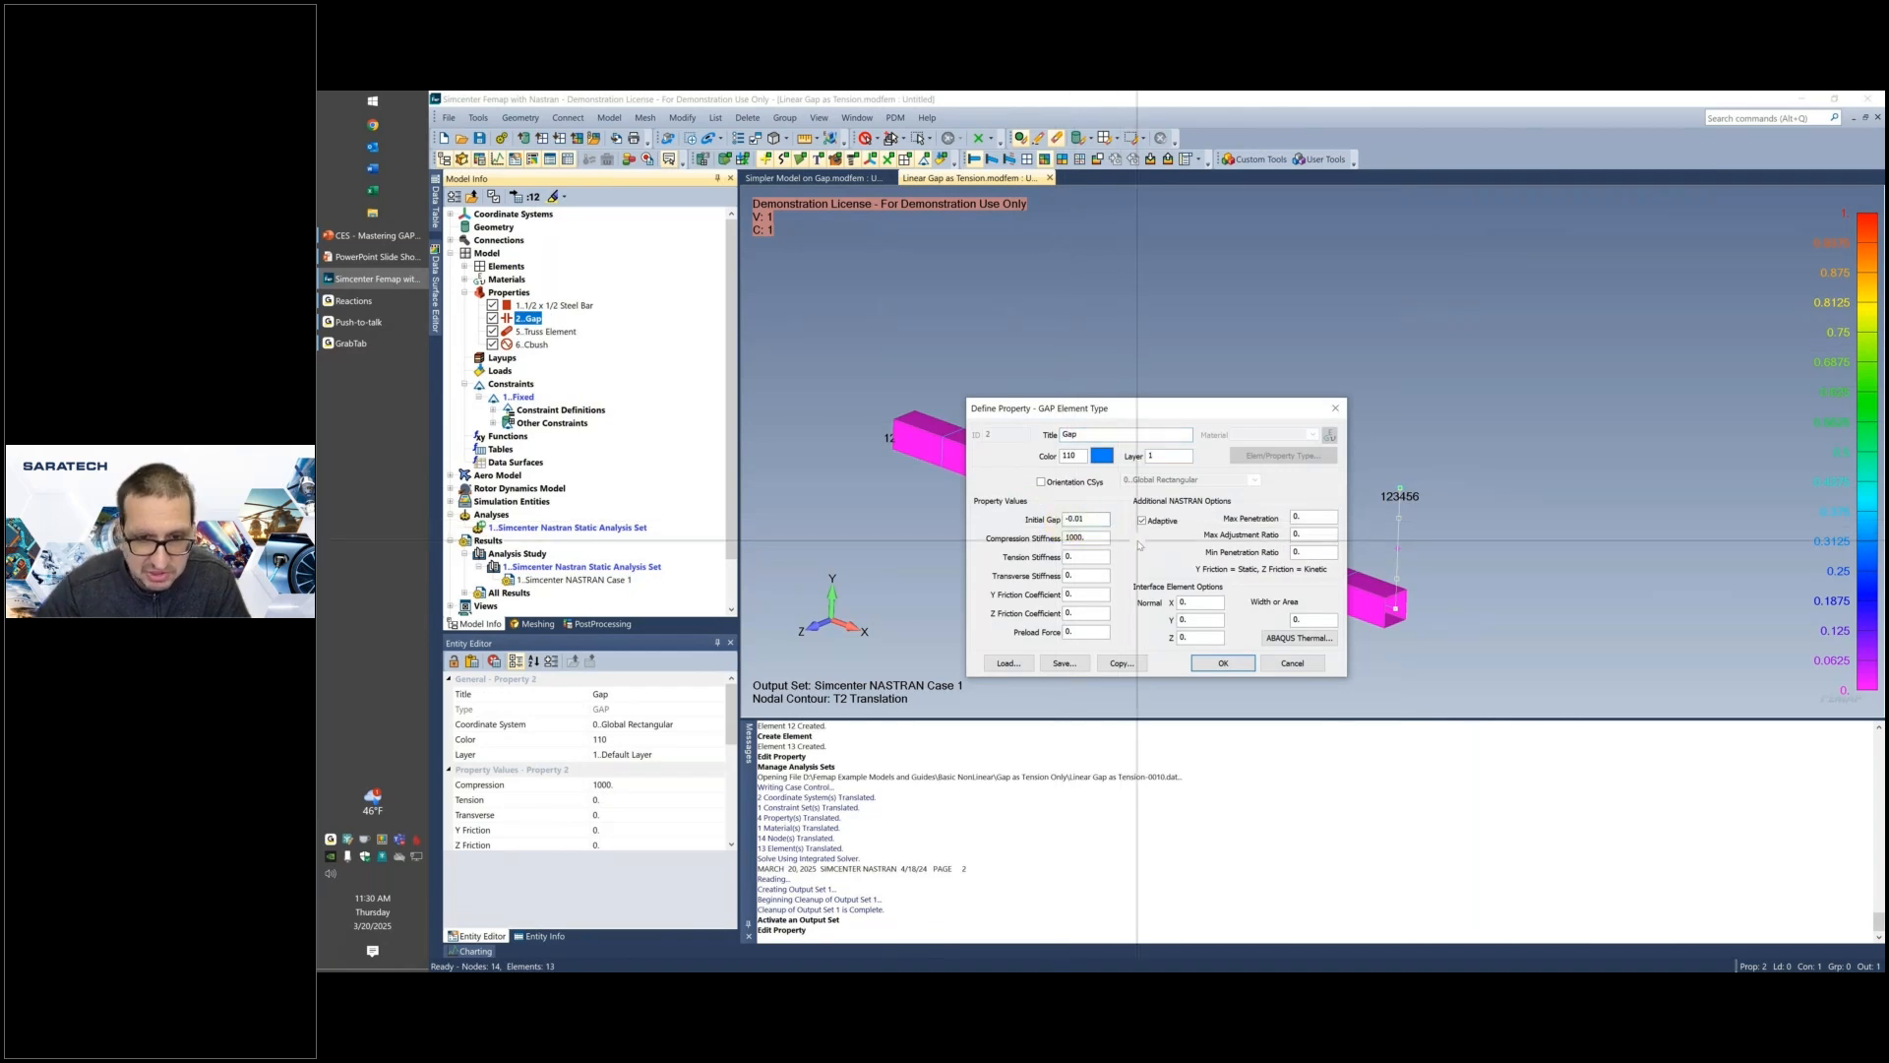
key("BackSpace")
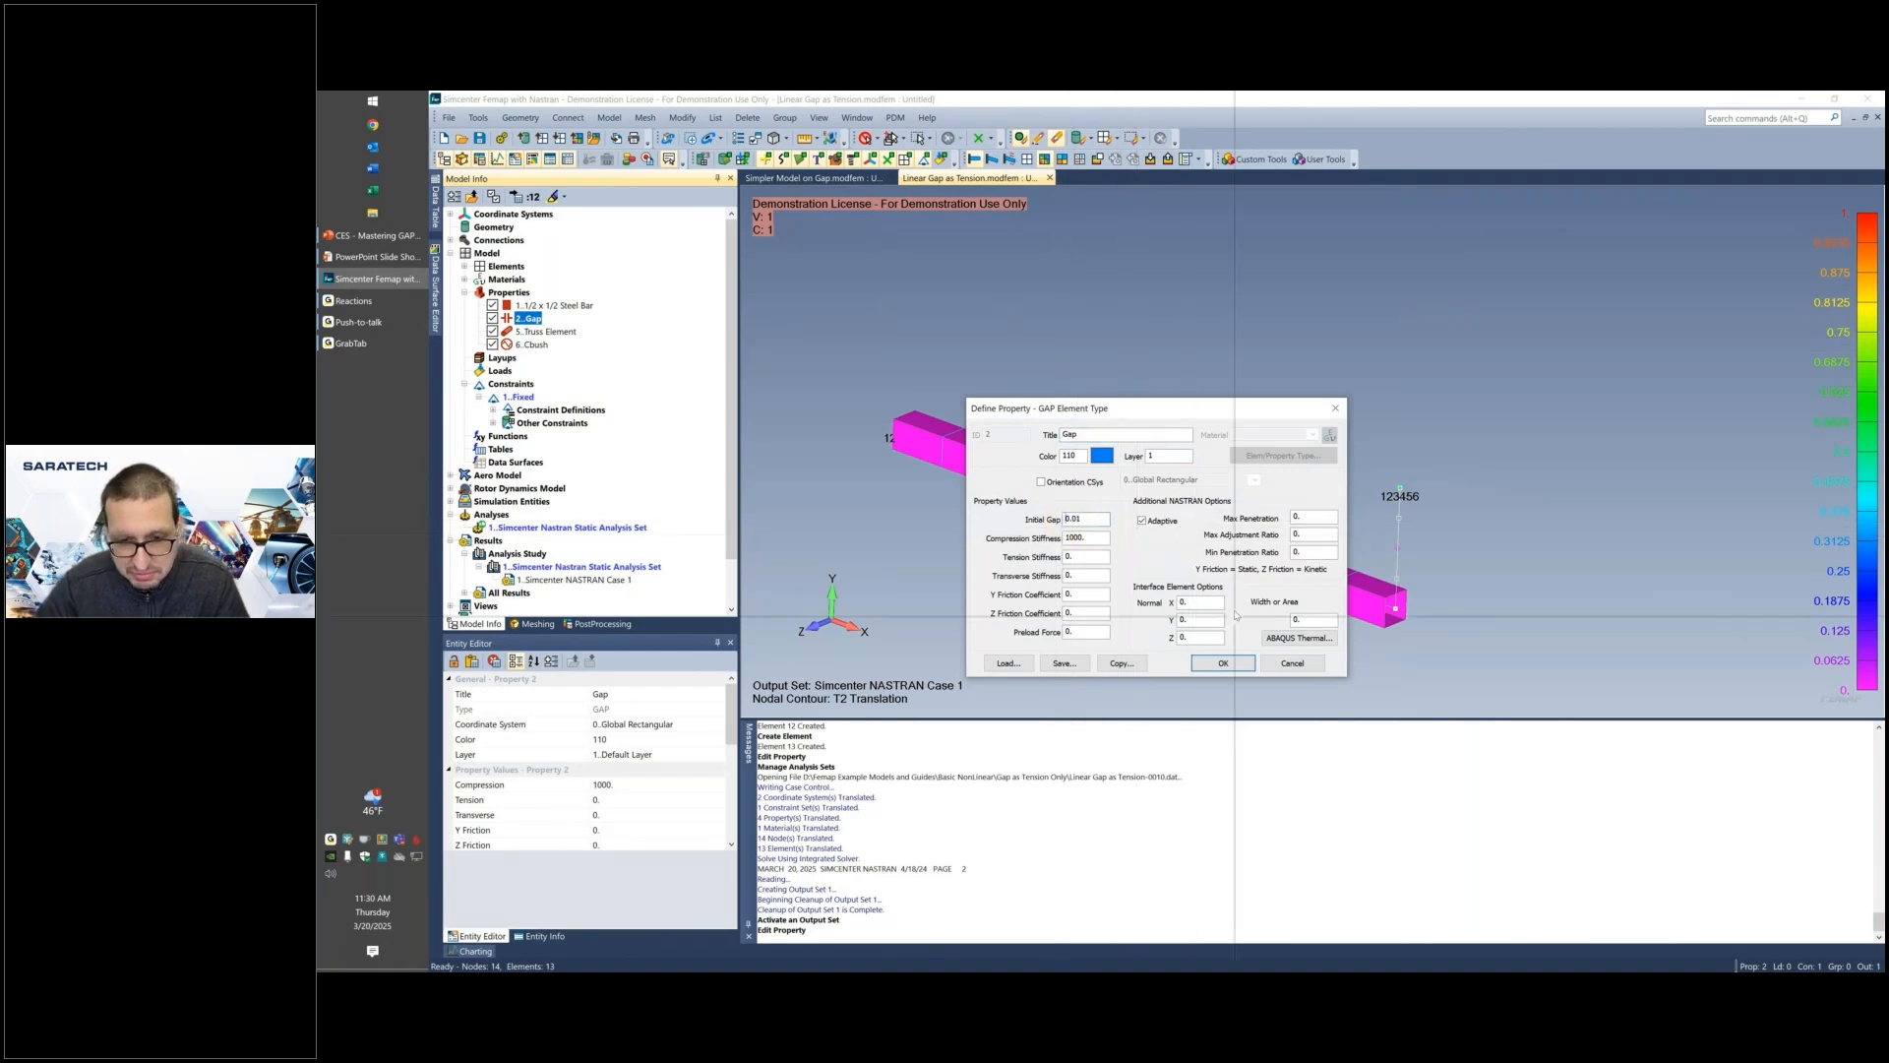
left_click(1223, 662)
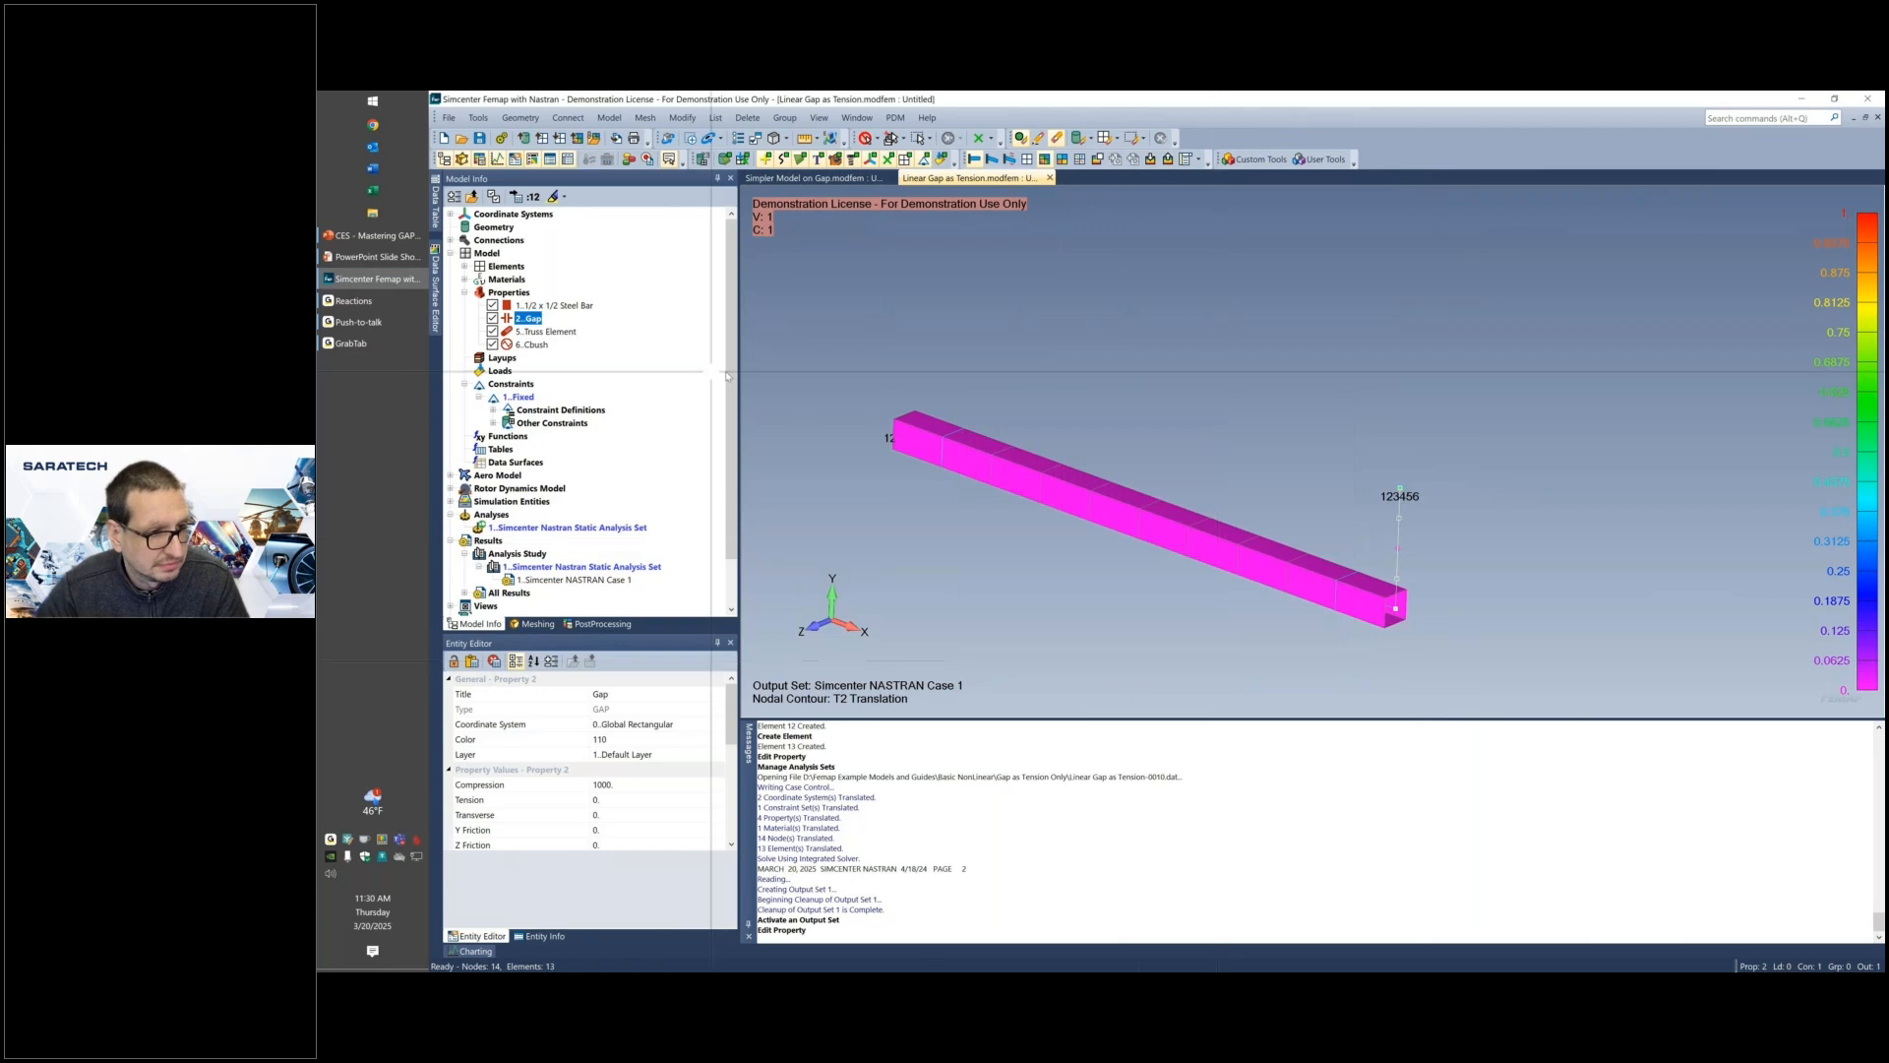
Rerun the static analysis set and activate the second study's Simcenter NASTRAN Case 1 output set.
right_click(581, 527)
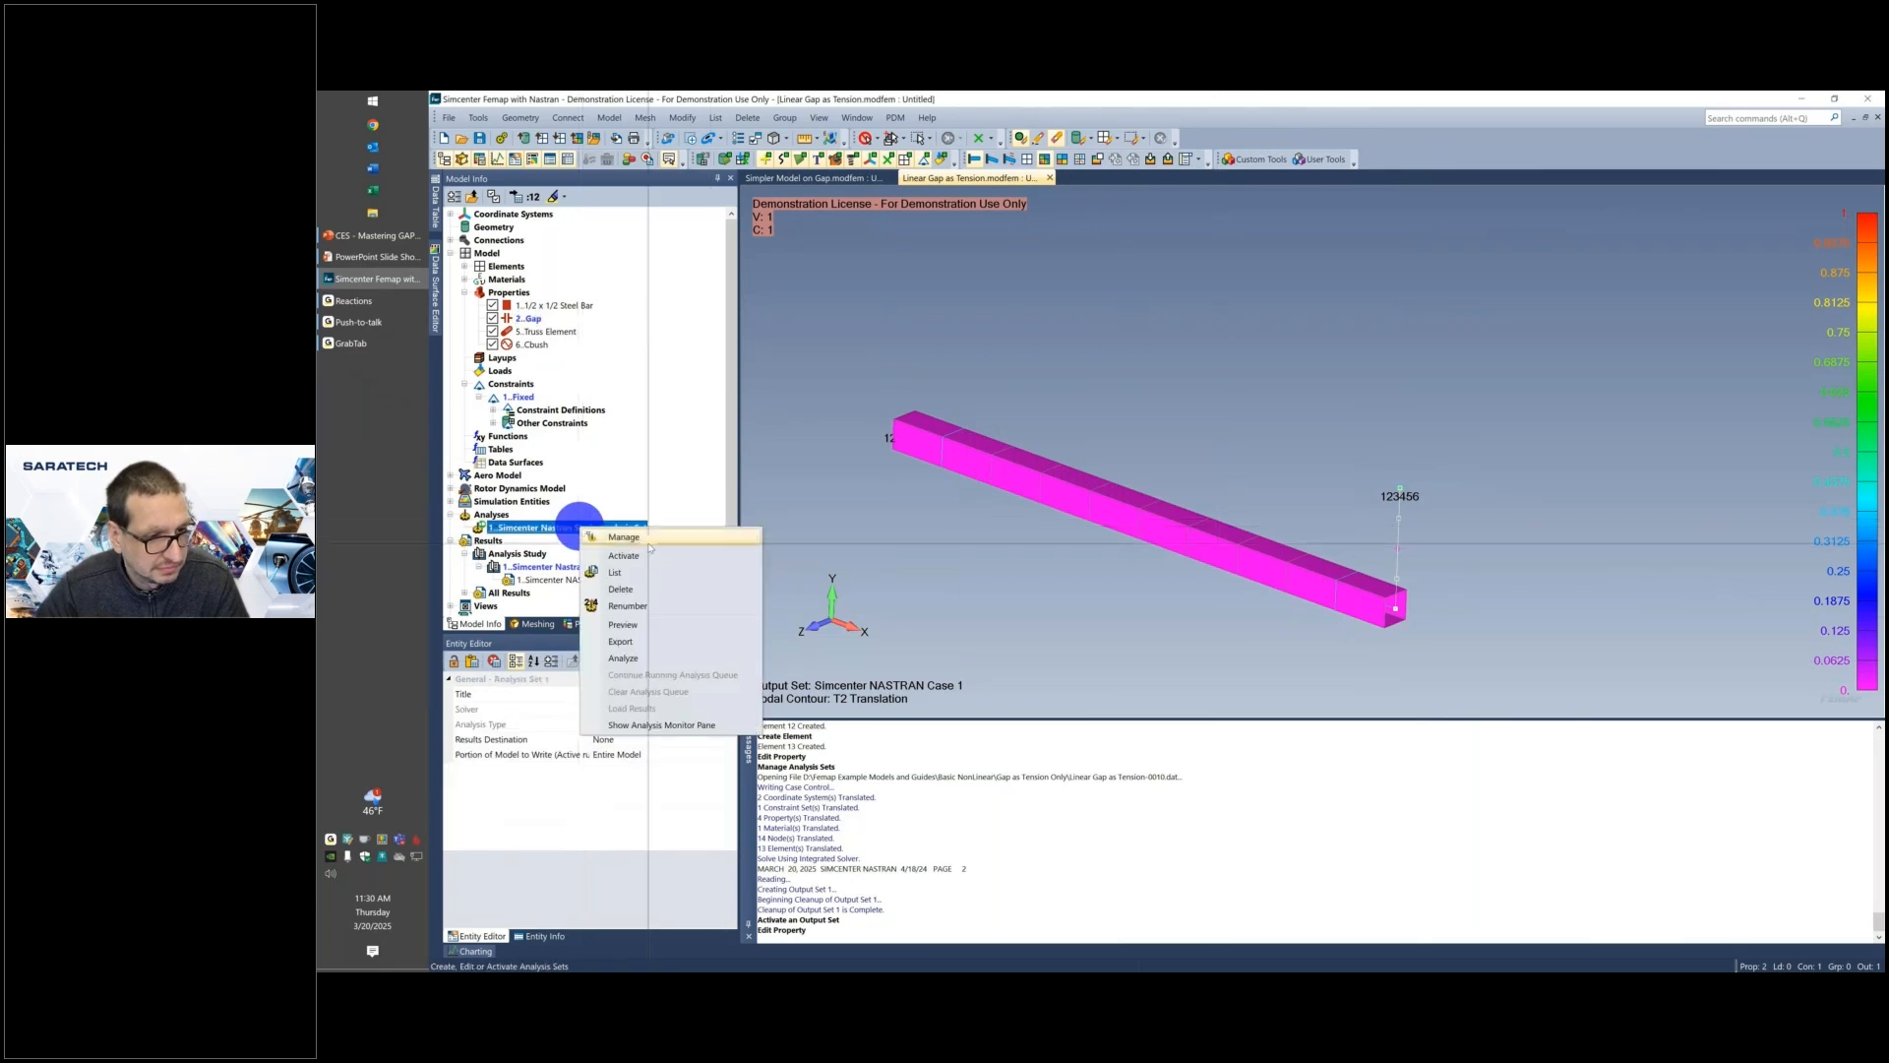
left_click(654, 658)
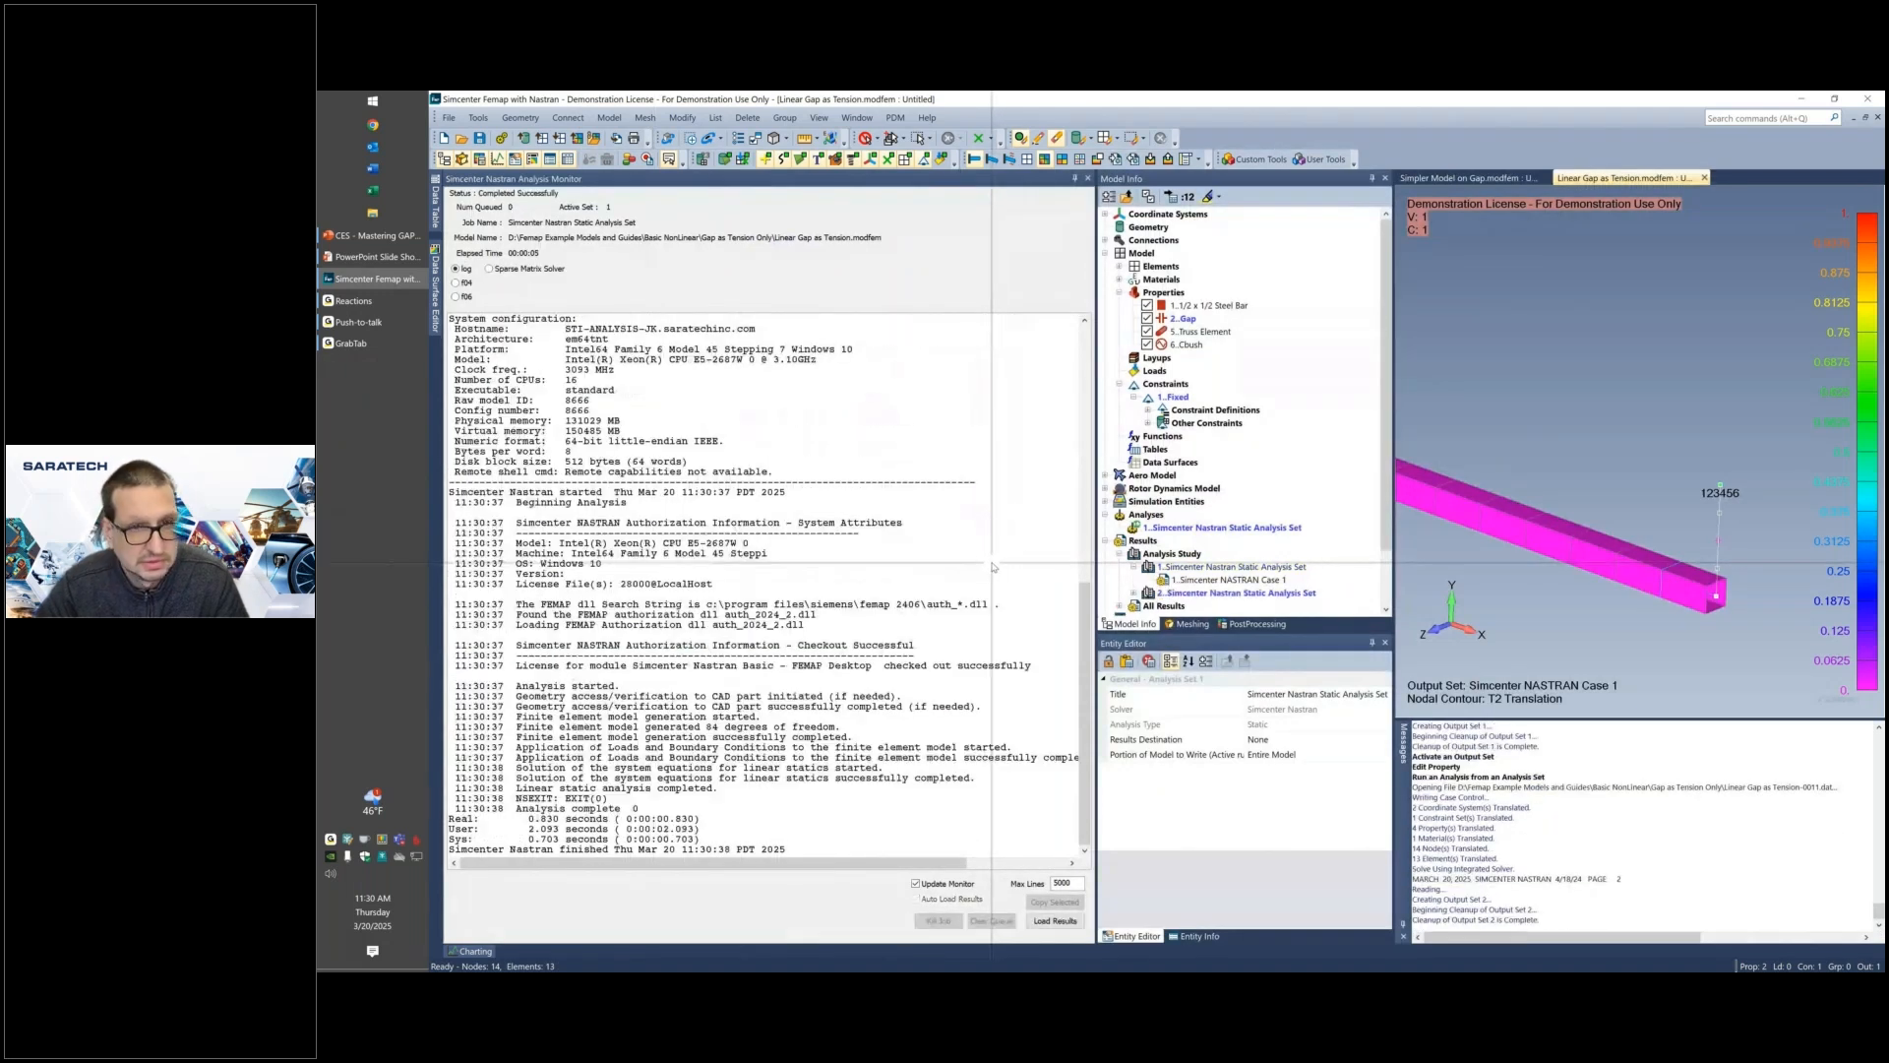
left_click(1087, 178)
left_click(479, 592)
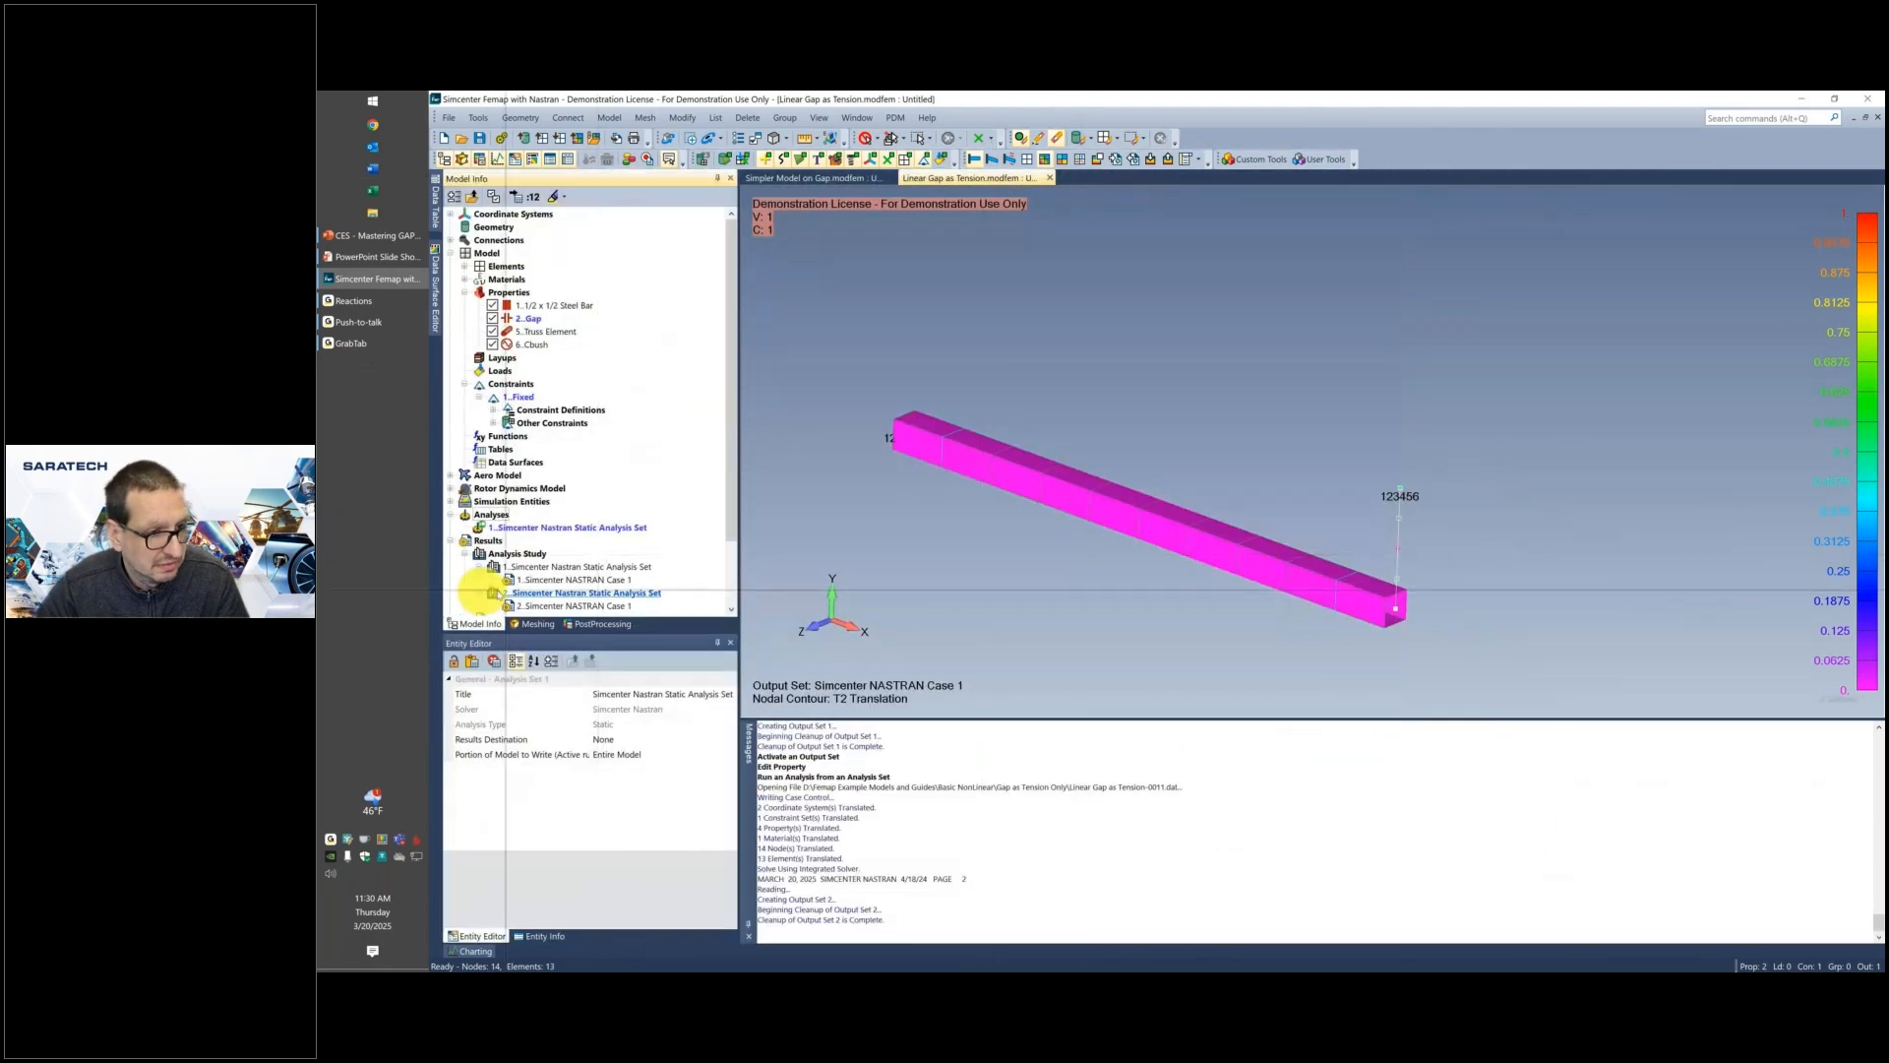
double_click(552, 605)
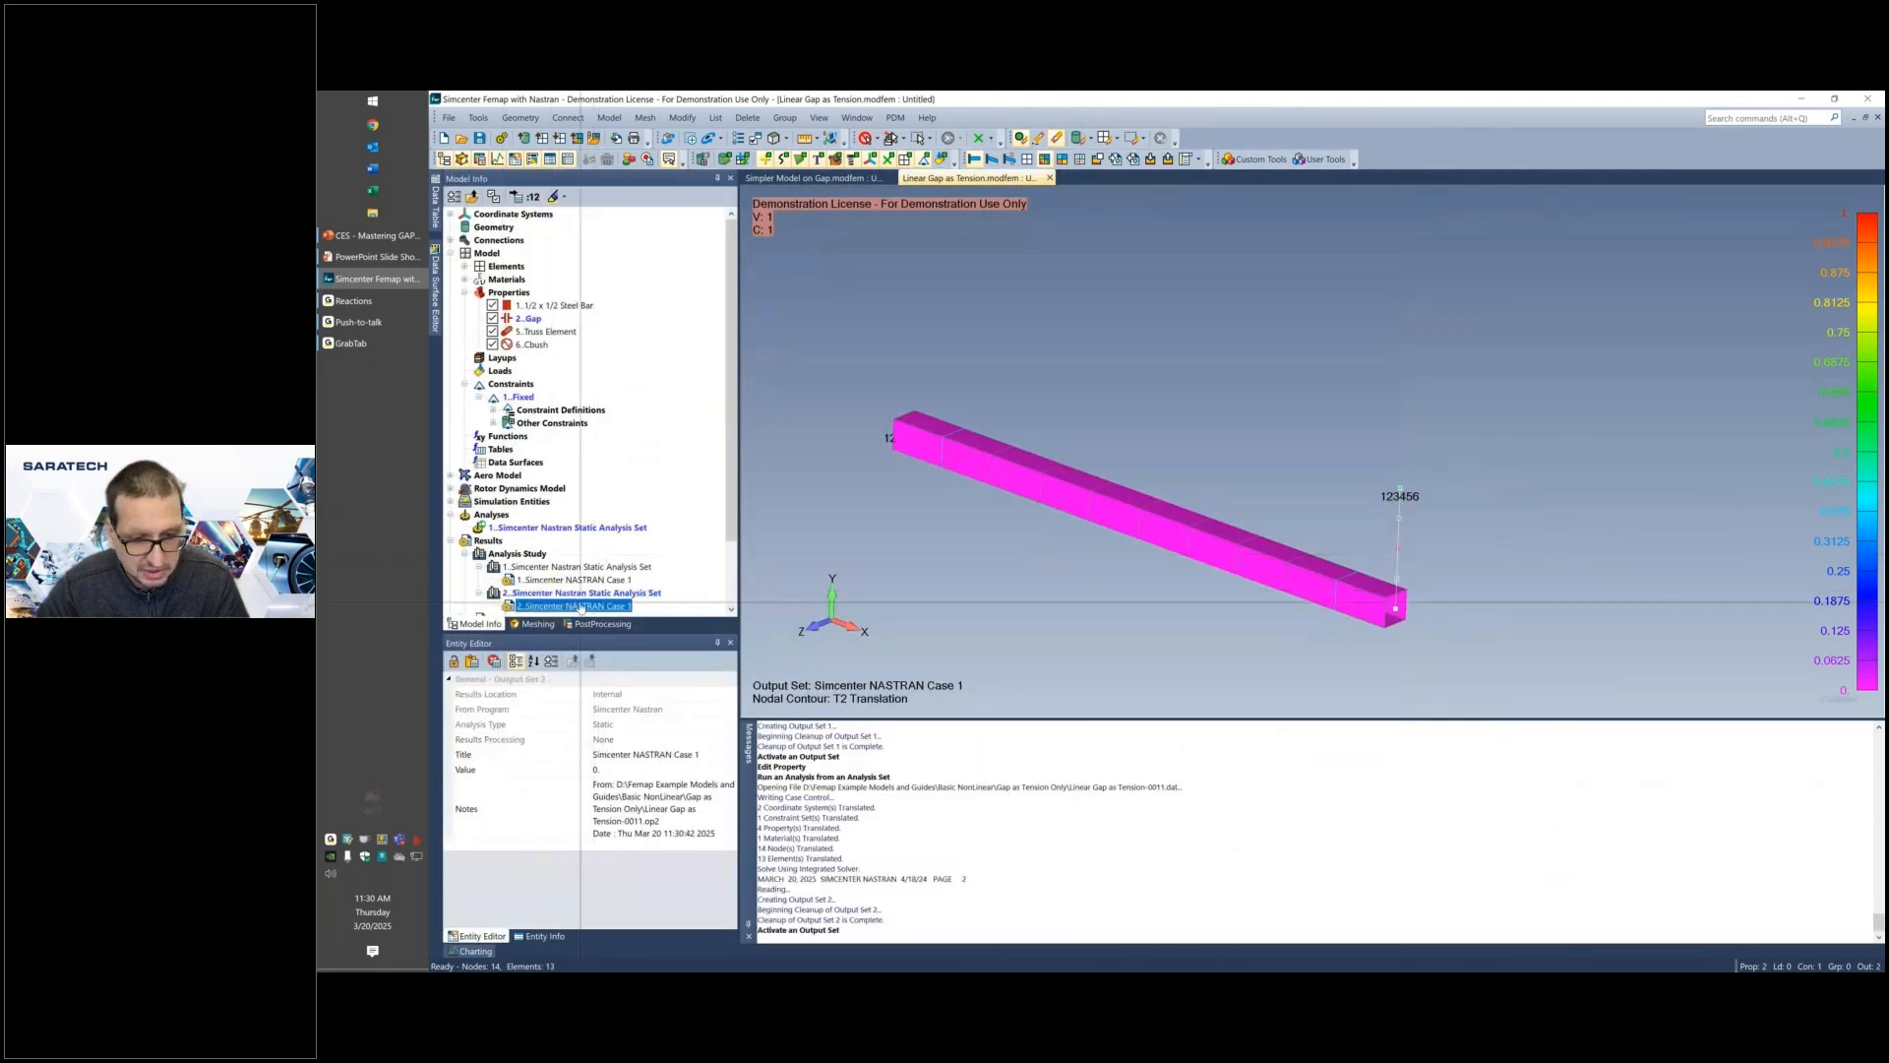
Edit the Gap property to clear its initial gap and set the preload force to 100.
double_click(582, 606)
mouse_move(1094, 437)
middle_mouse_down()
mouse_move(1106, 427)
mouse_move(1074, 453)
mouse_move(1088, 426)
middle_mouse_up()
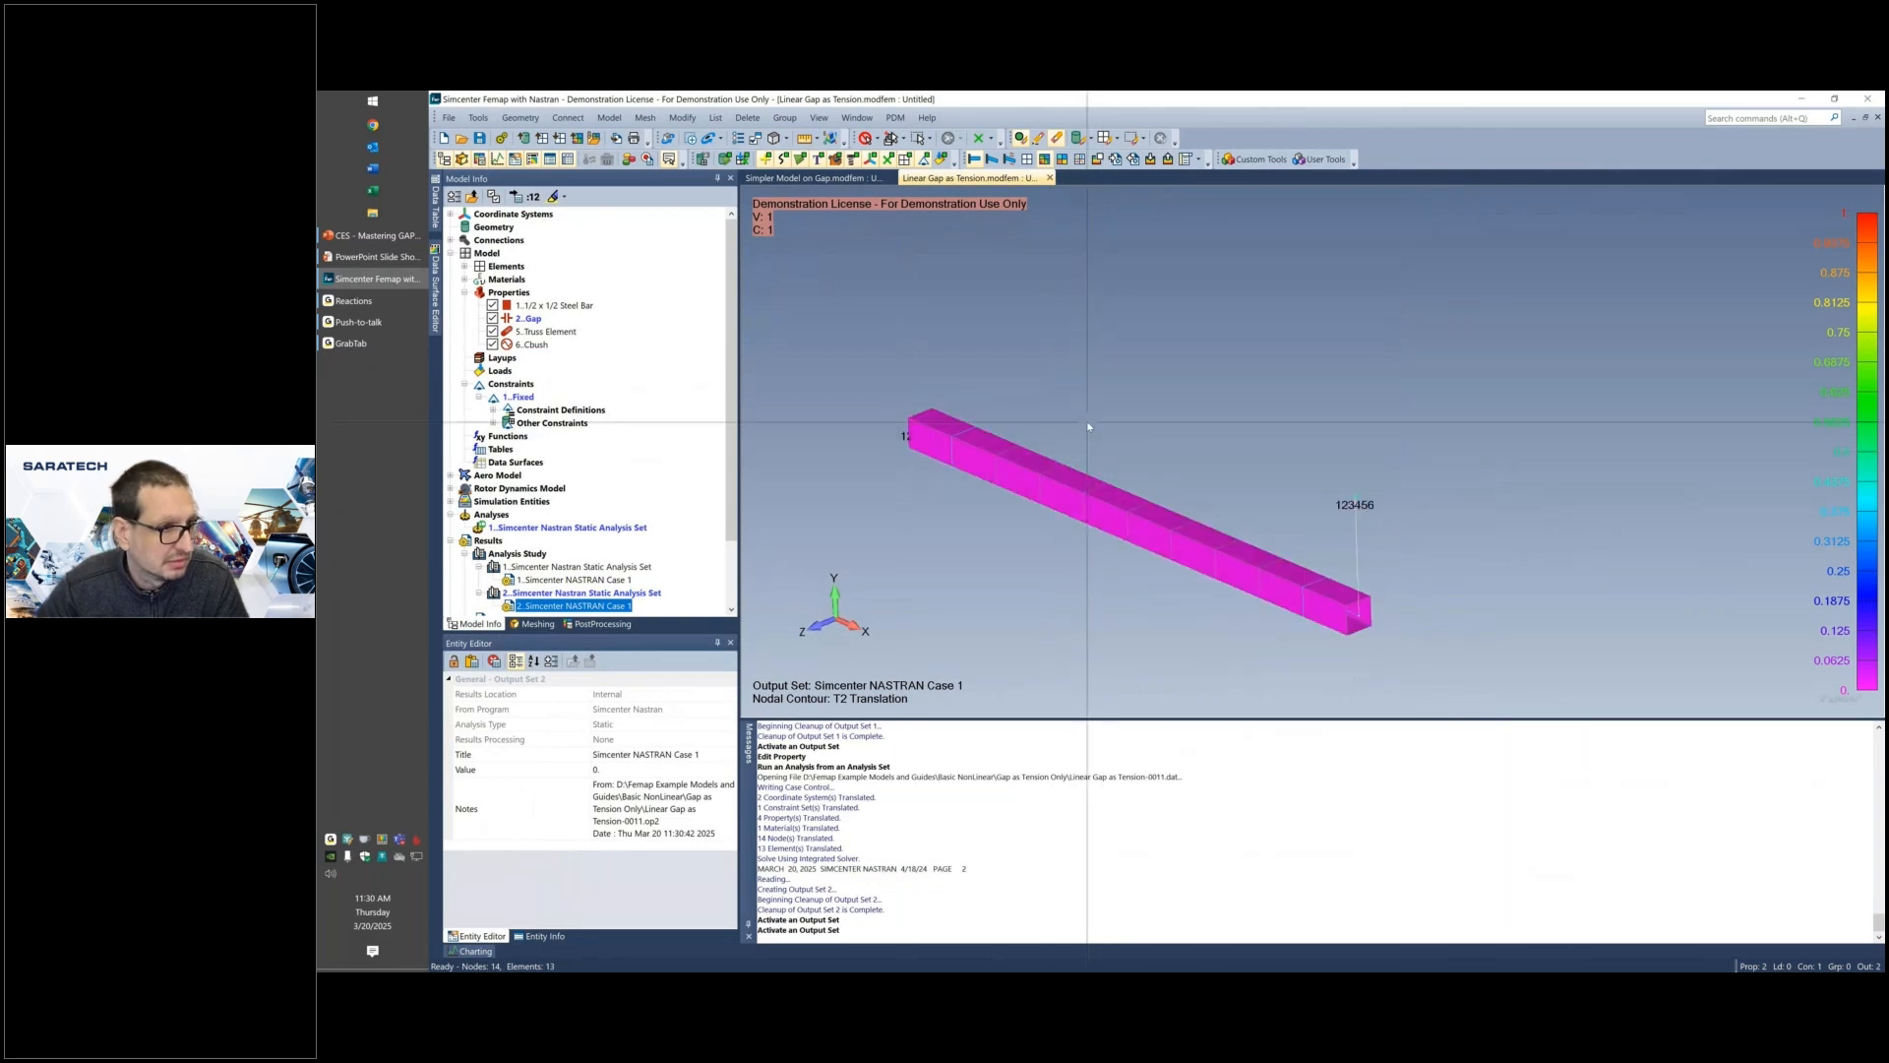
left_click(528, 318)
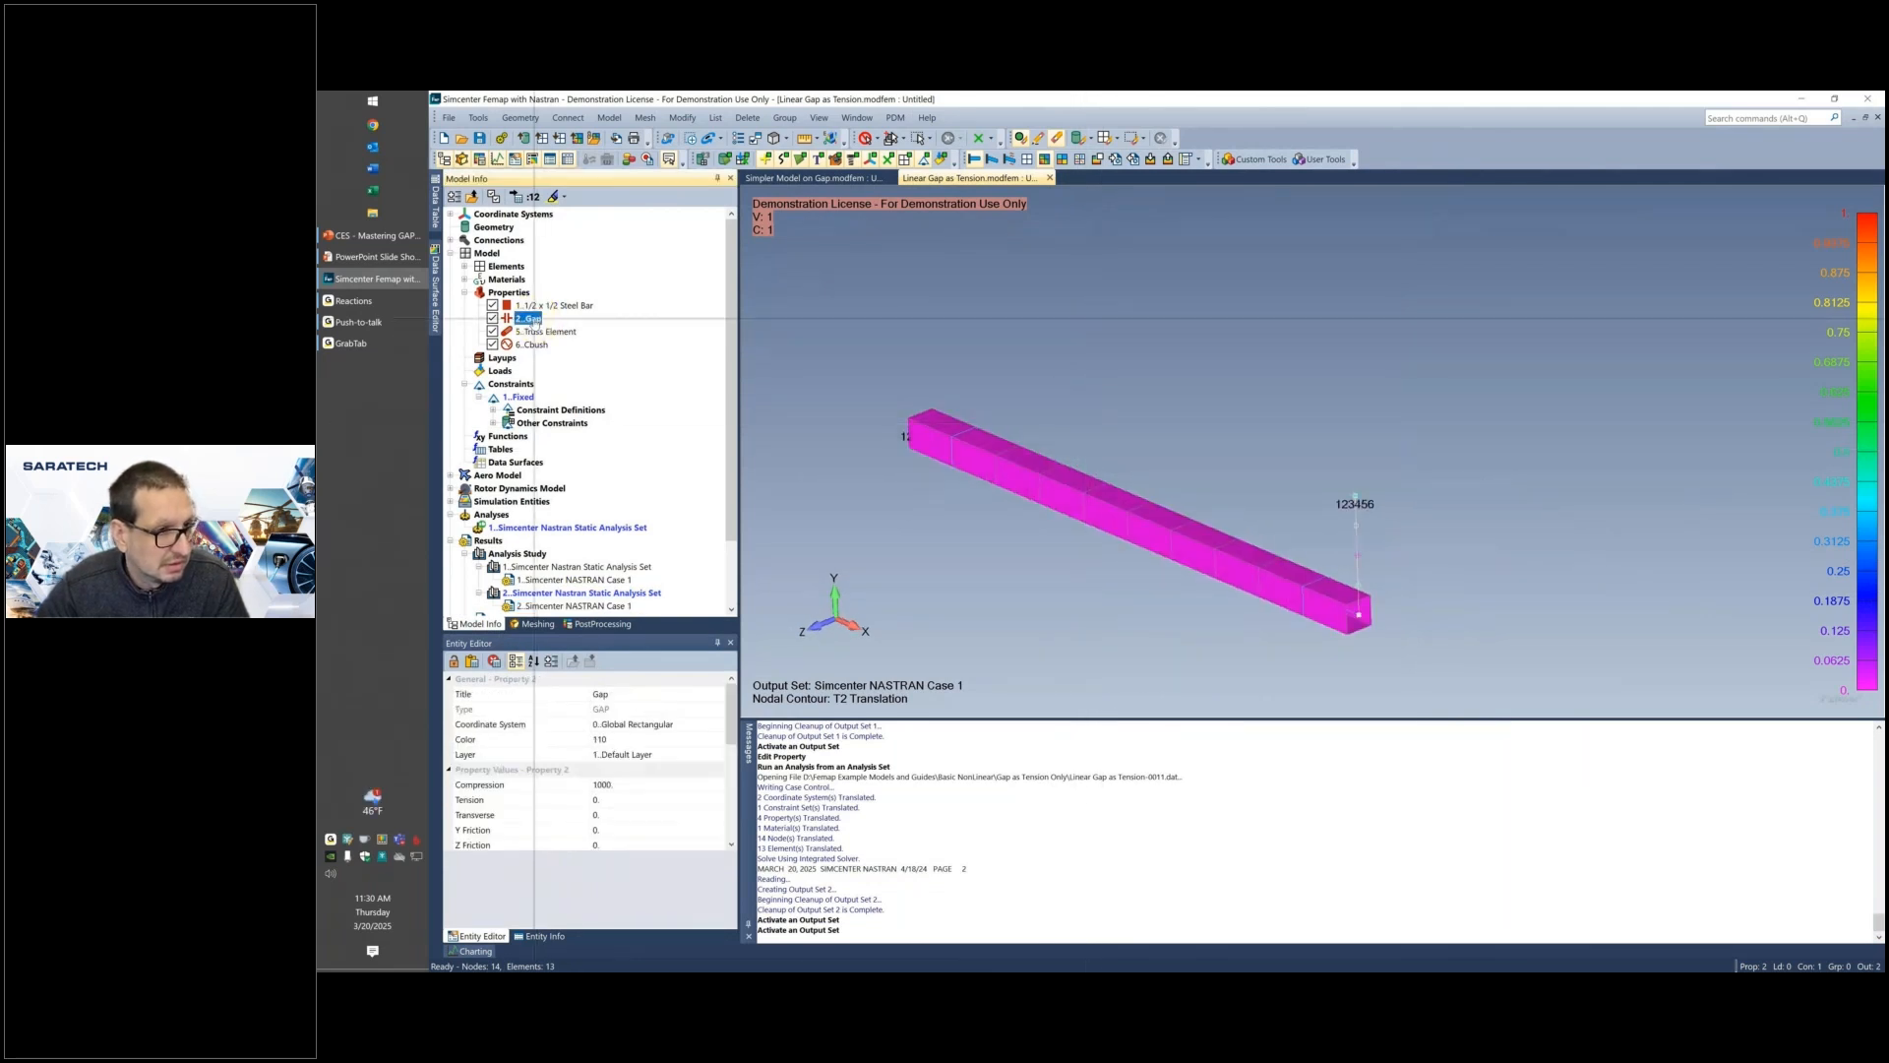
right_click(536, 318)
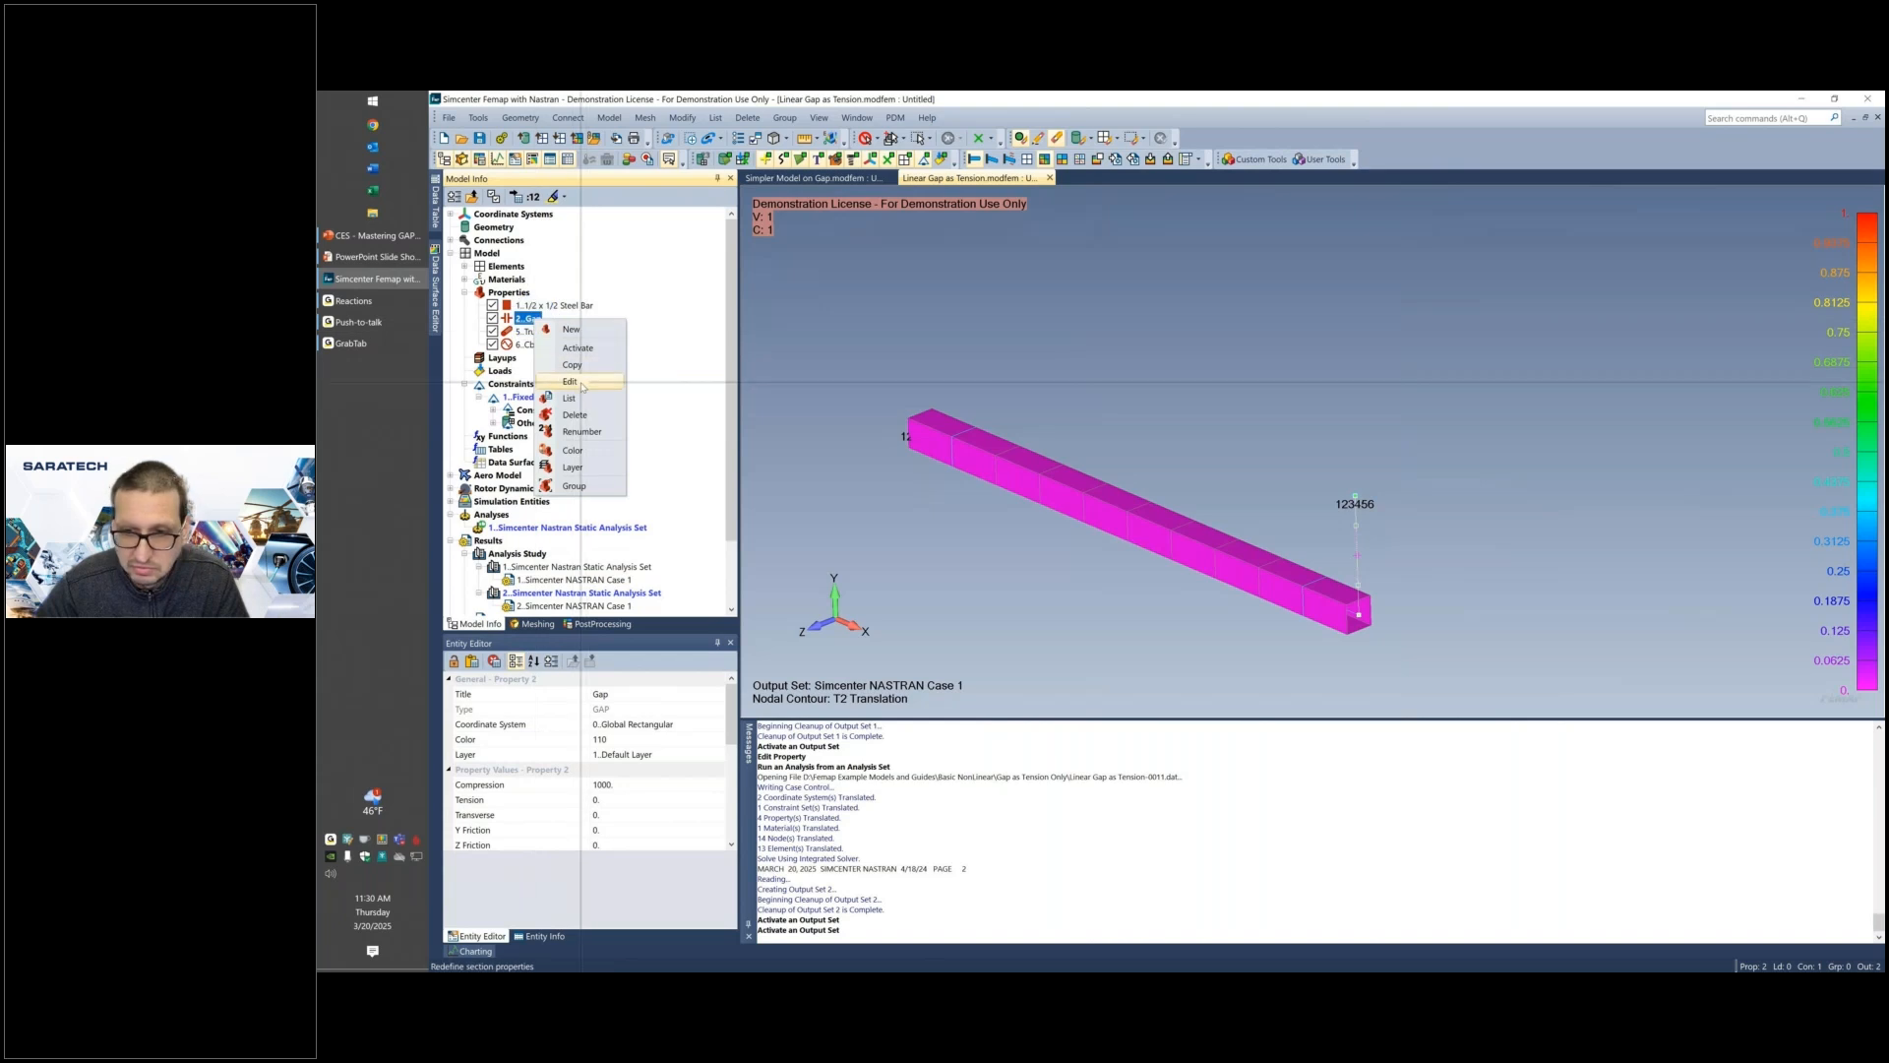
left_click(582, 387)
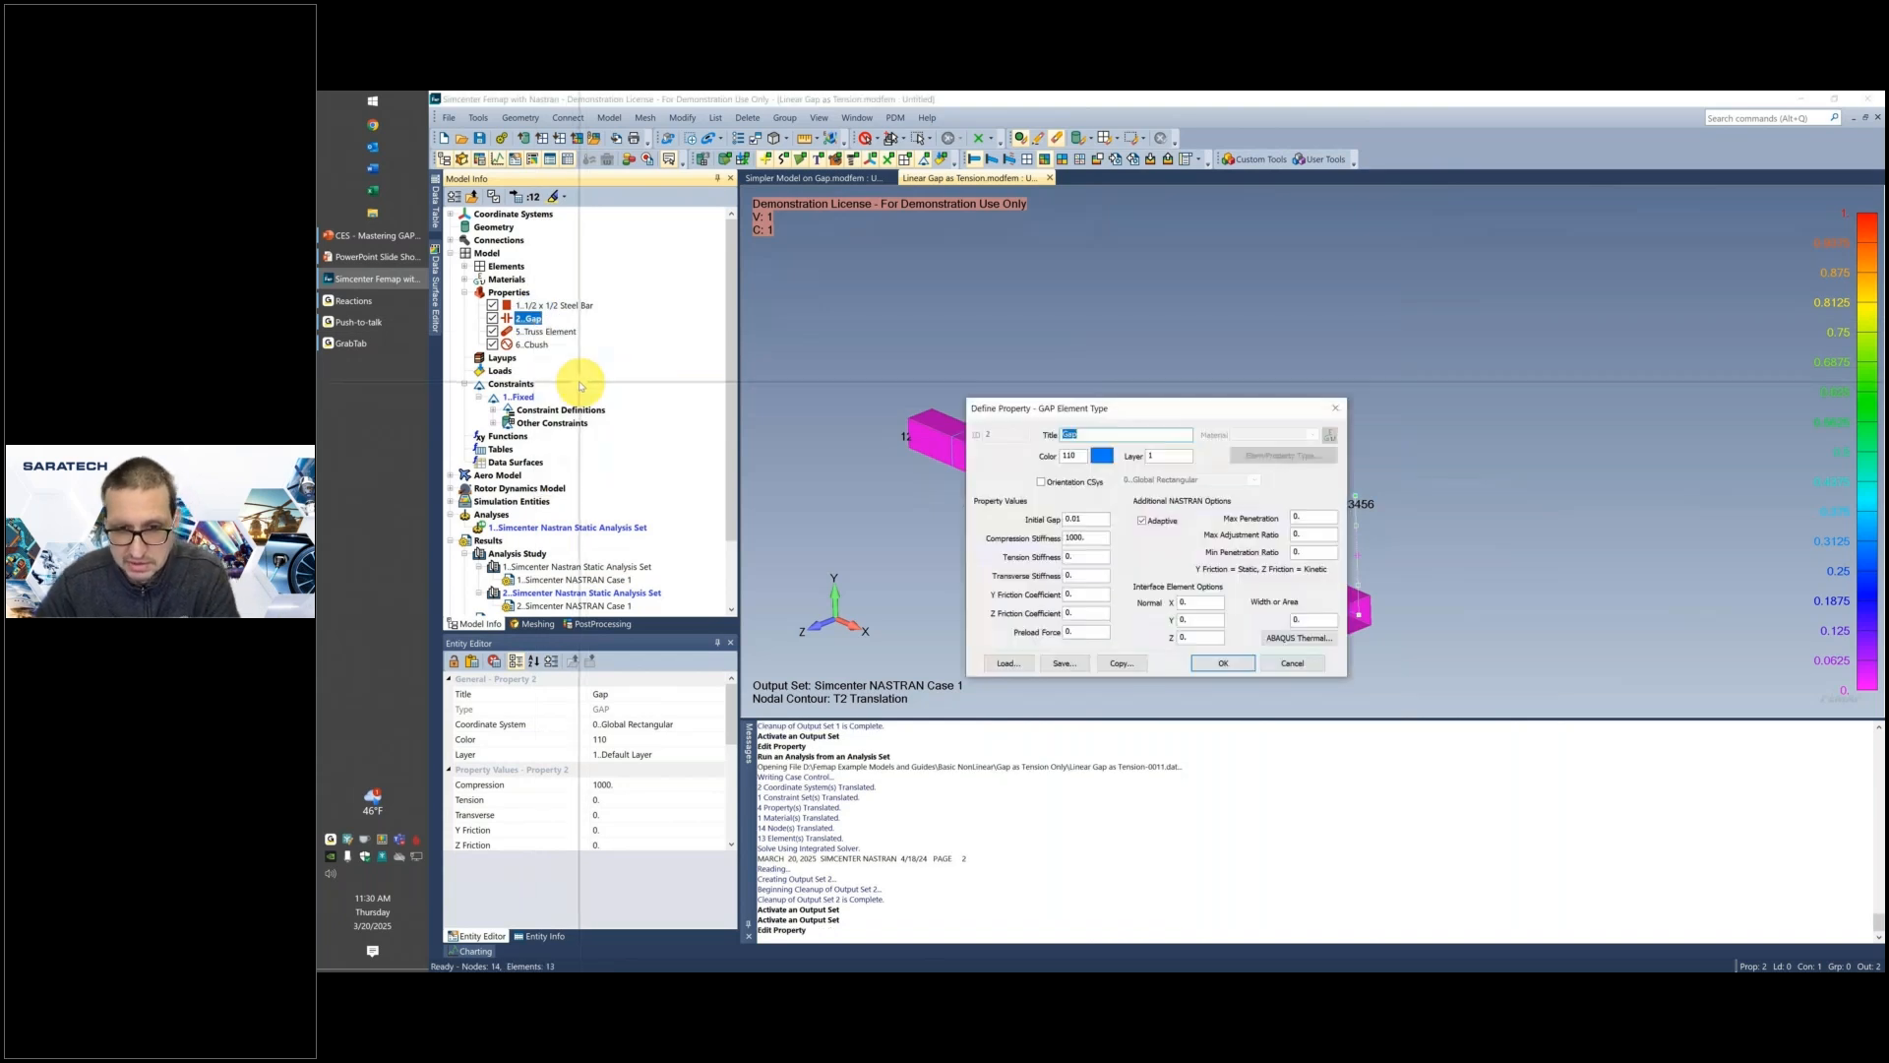
left_click_drag(1092, 518, 996, 516)
key("BackSpace")
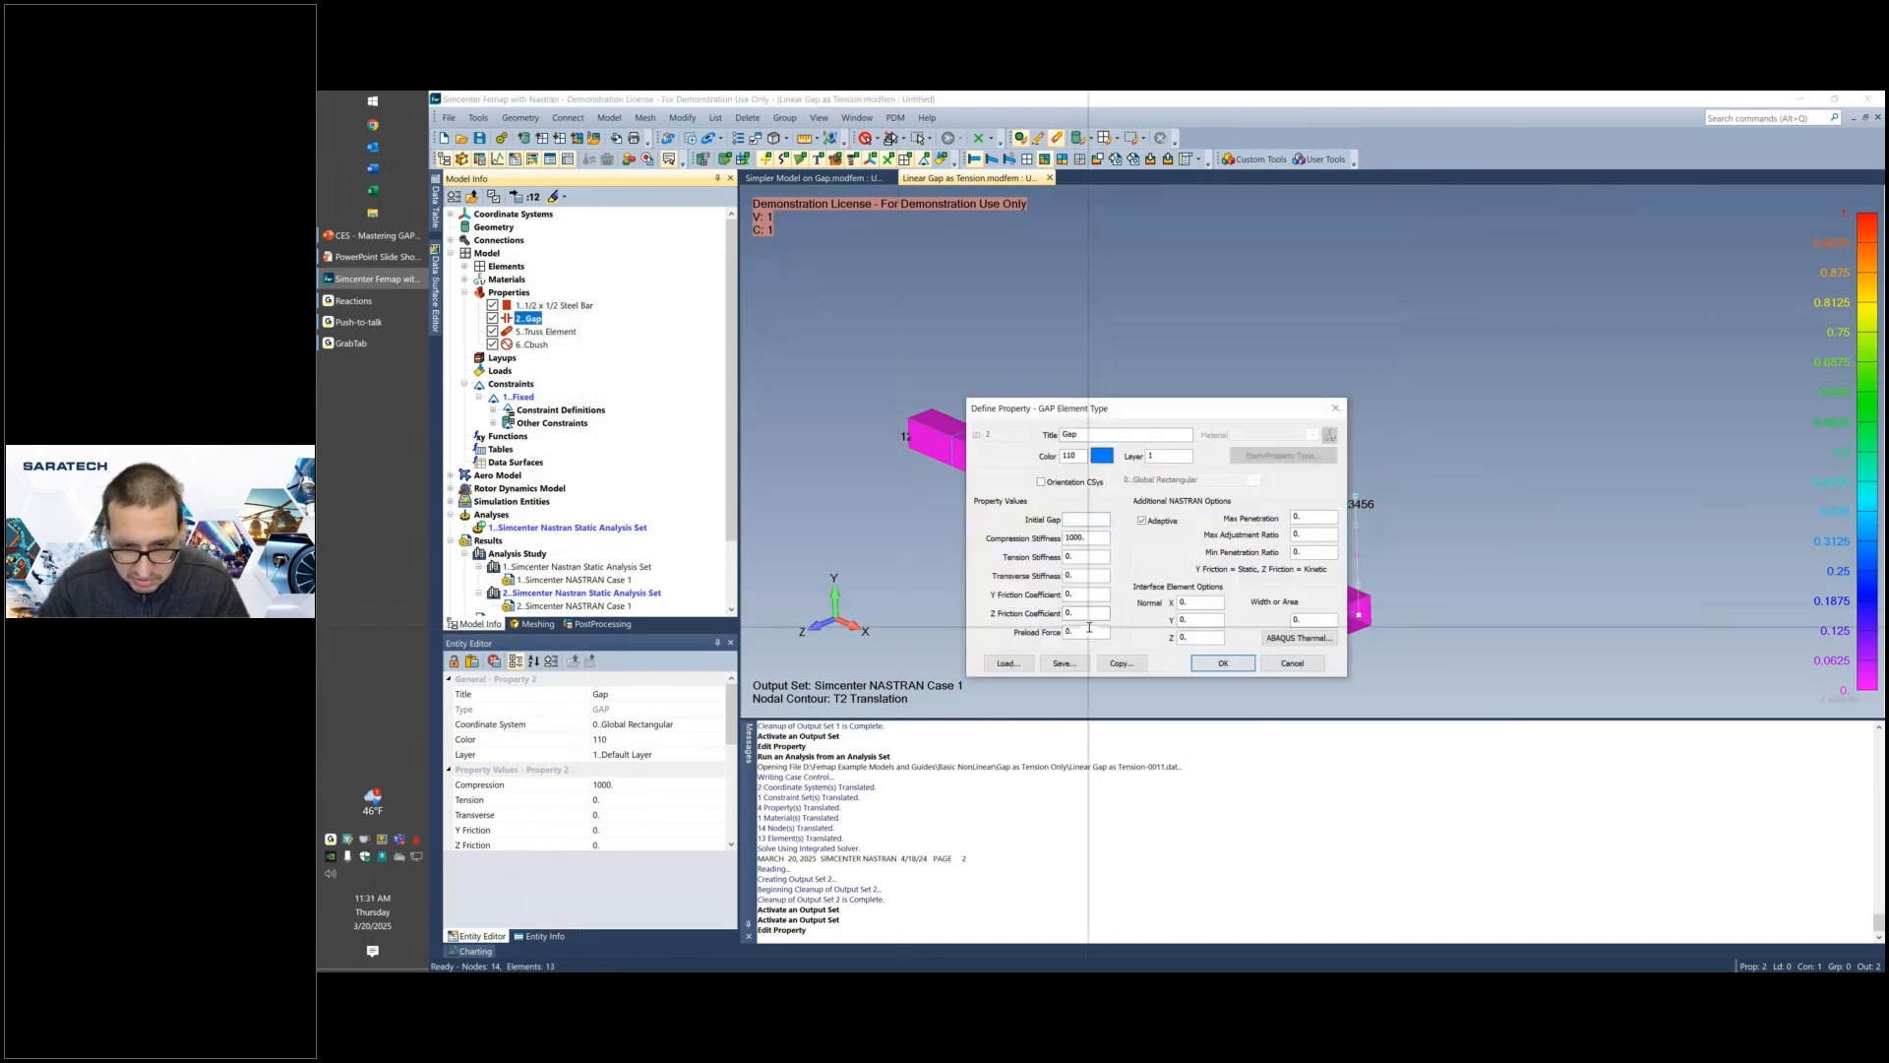
left_click(1089, 631)
type("100")
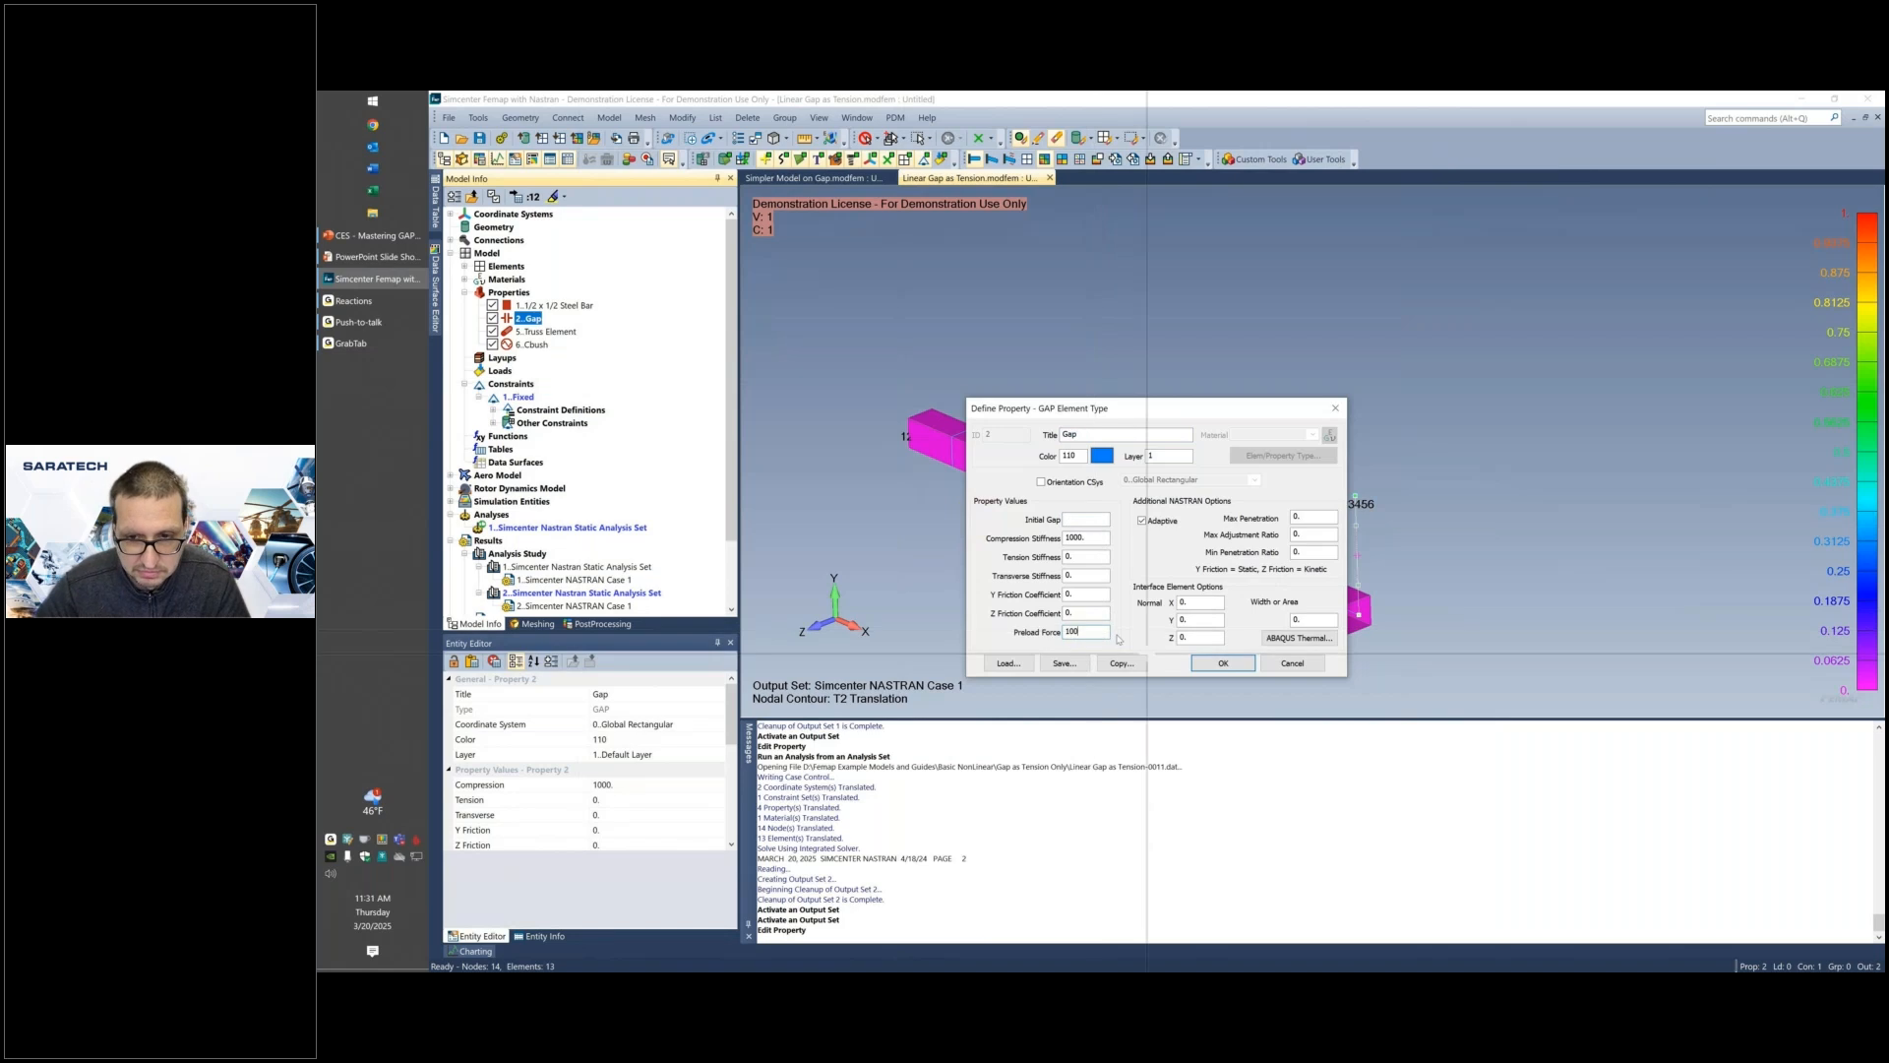
left_click(1223, 664)
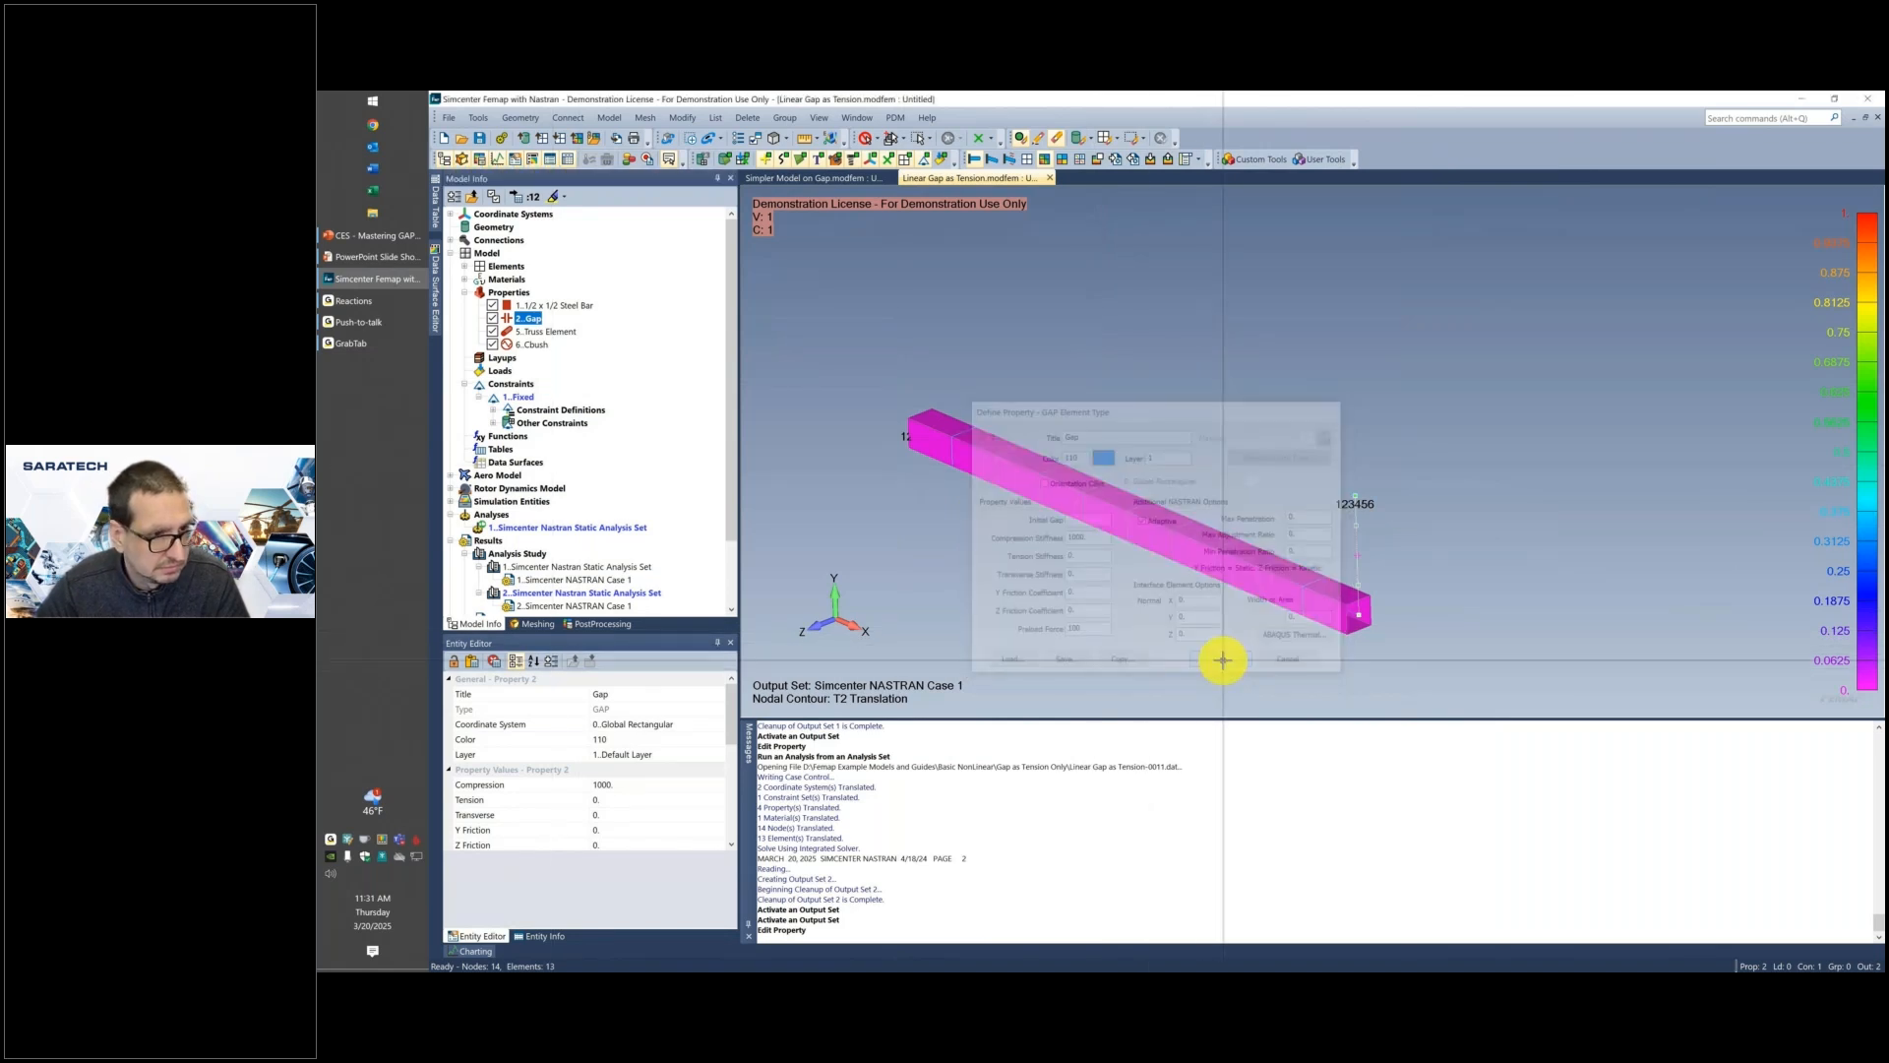
Rerun the static analysis set and activate the third study's Simcenter NASTRAN Case 1 output set.
scroll(604, 539, "down", 2)
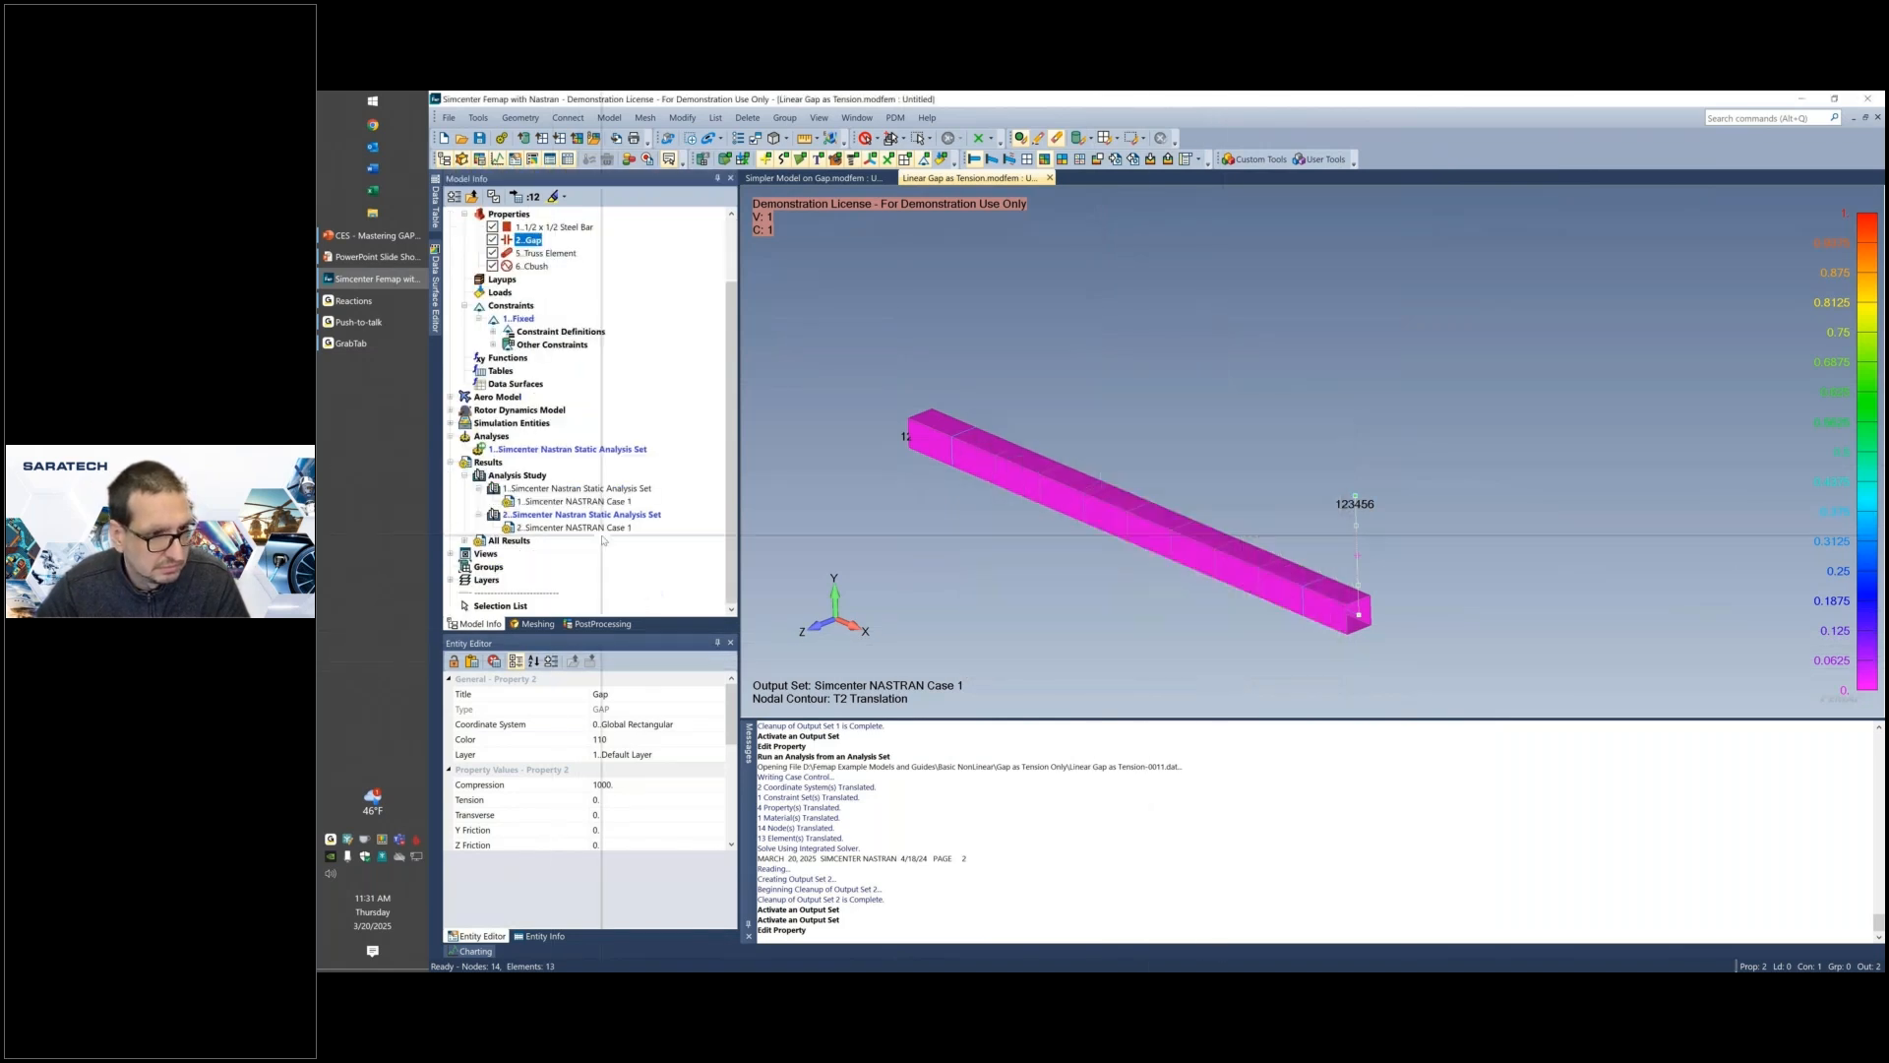
left_click(585, 451)
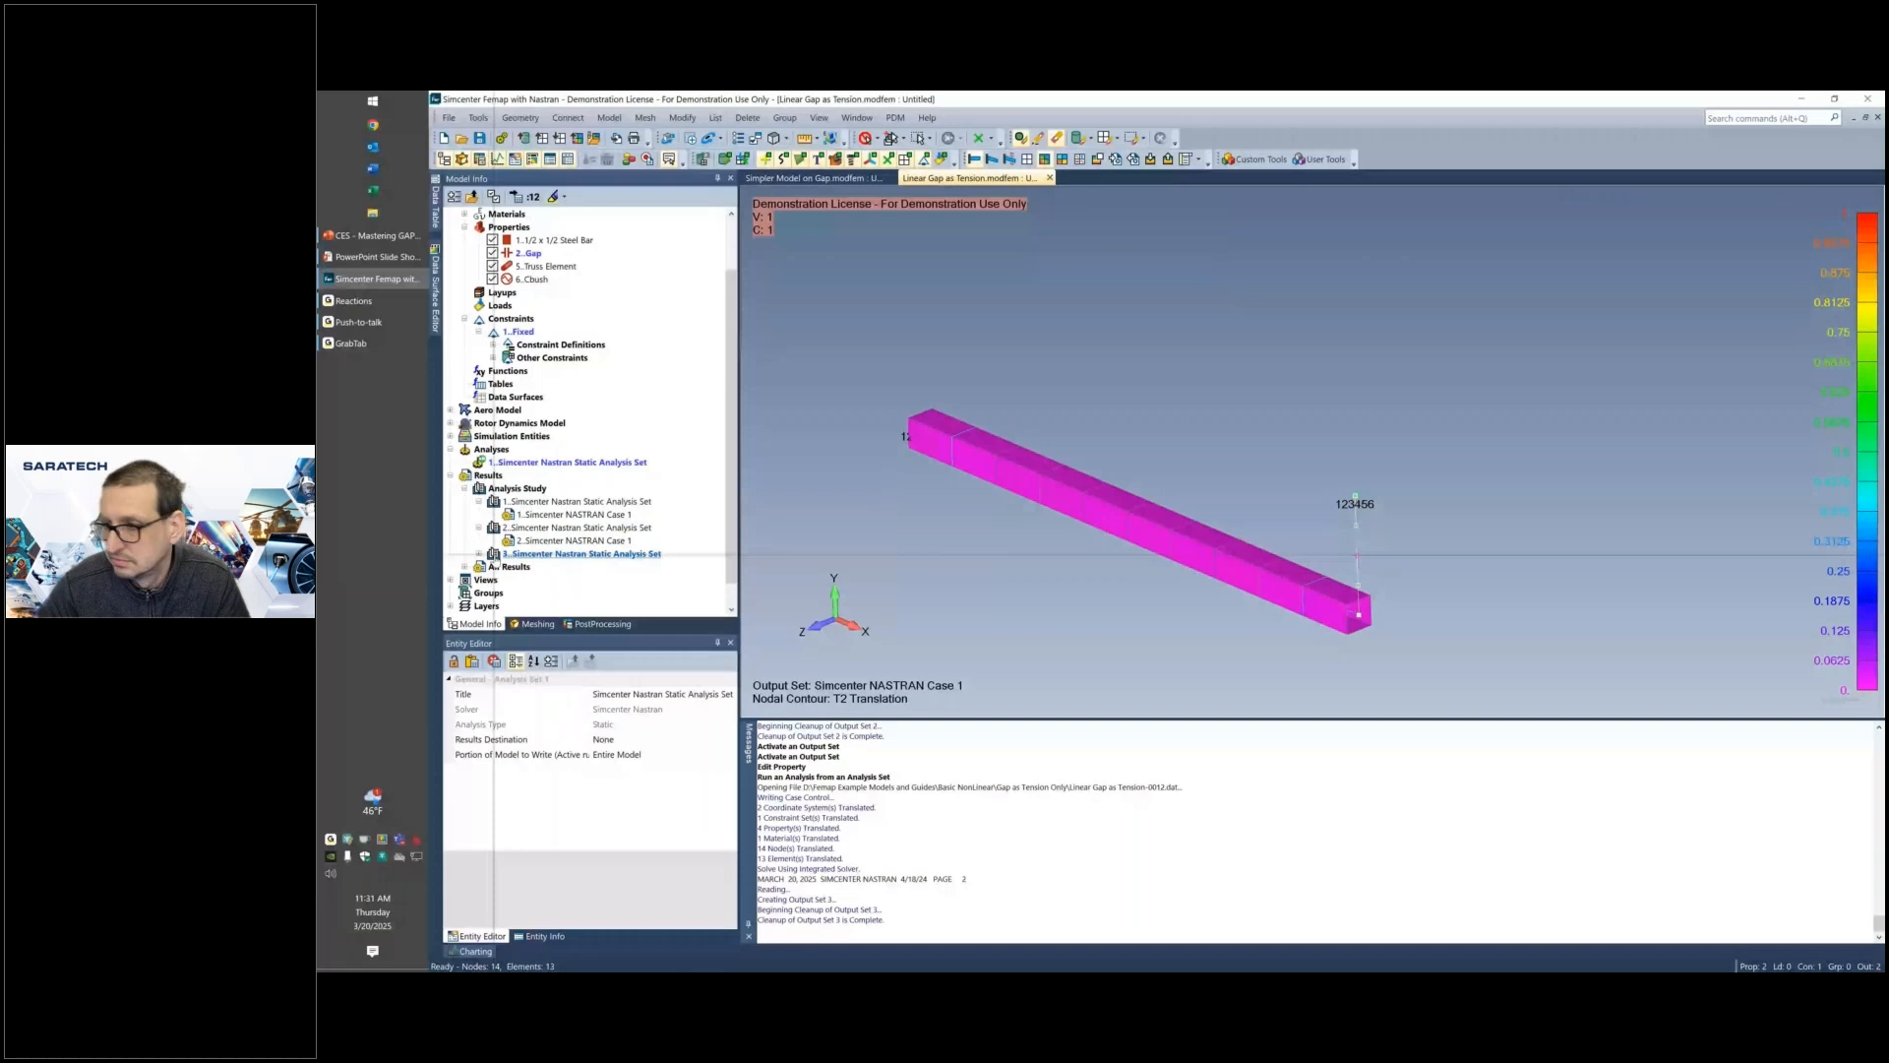
left_click(479, 554)
double_click(580, 566)
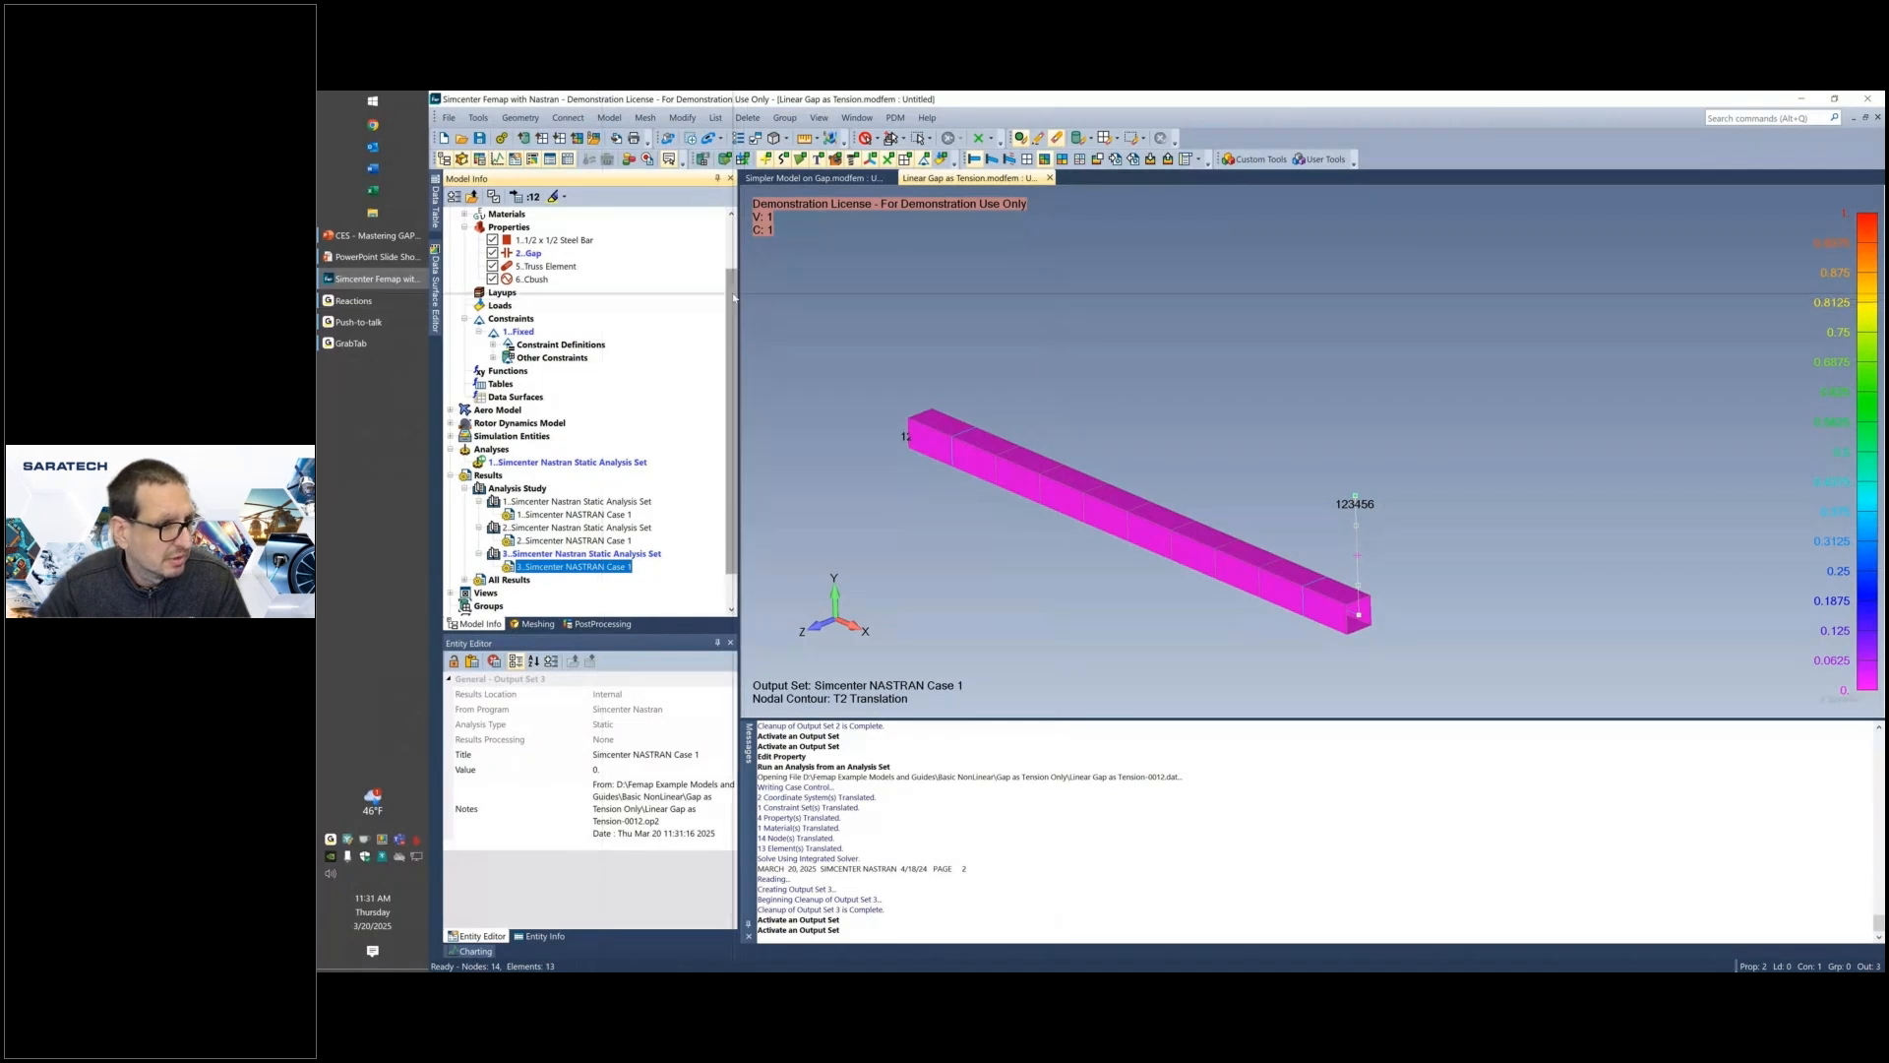
Review the Gap property's stiffness, initial gap and preload values, leaving the definition as it is.
left_click_drag(733, 298, 730, 232)
right_click(528, 318)
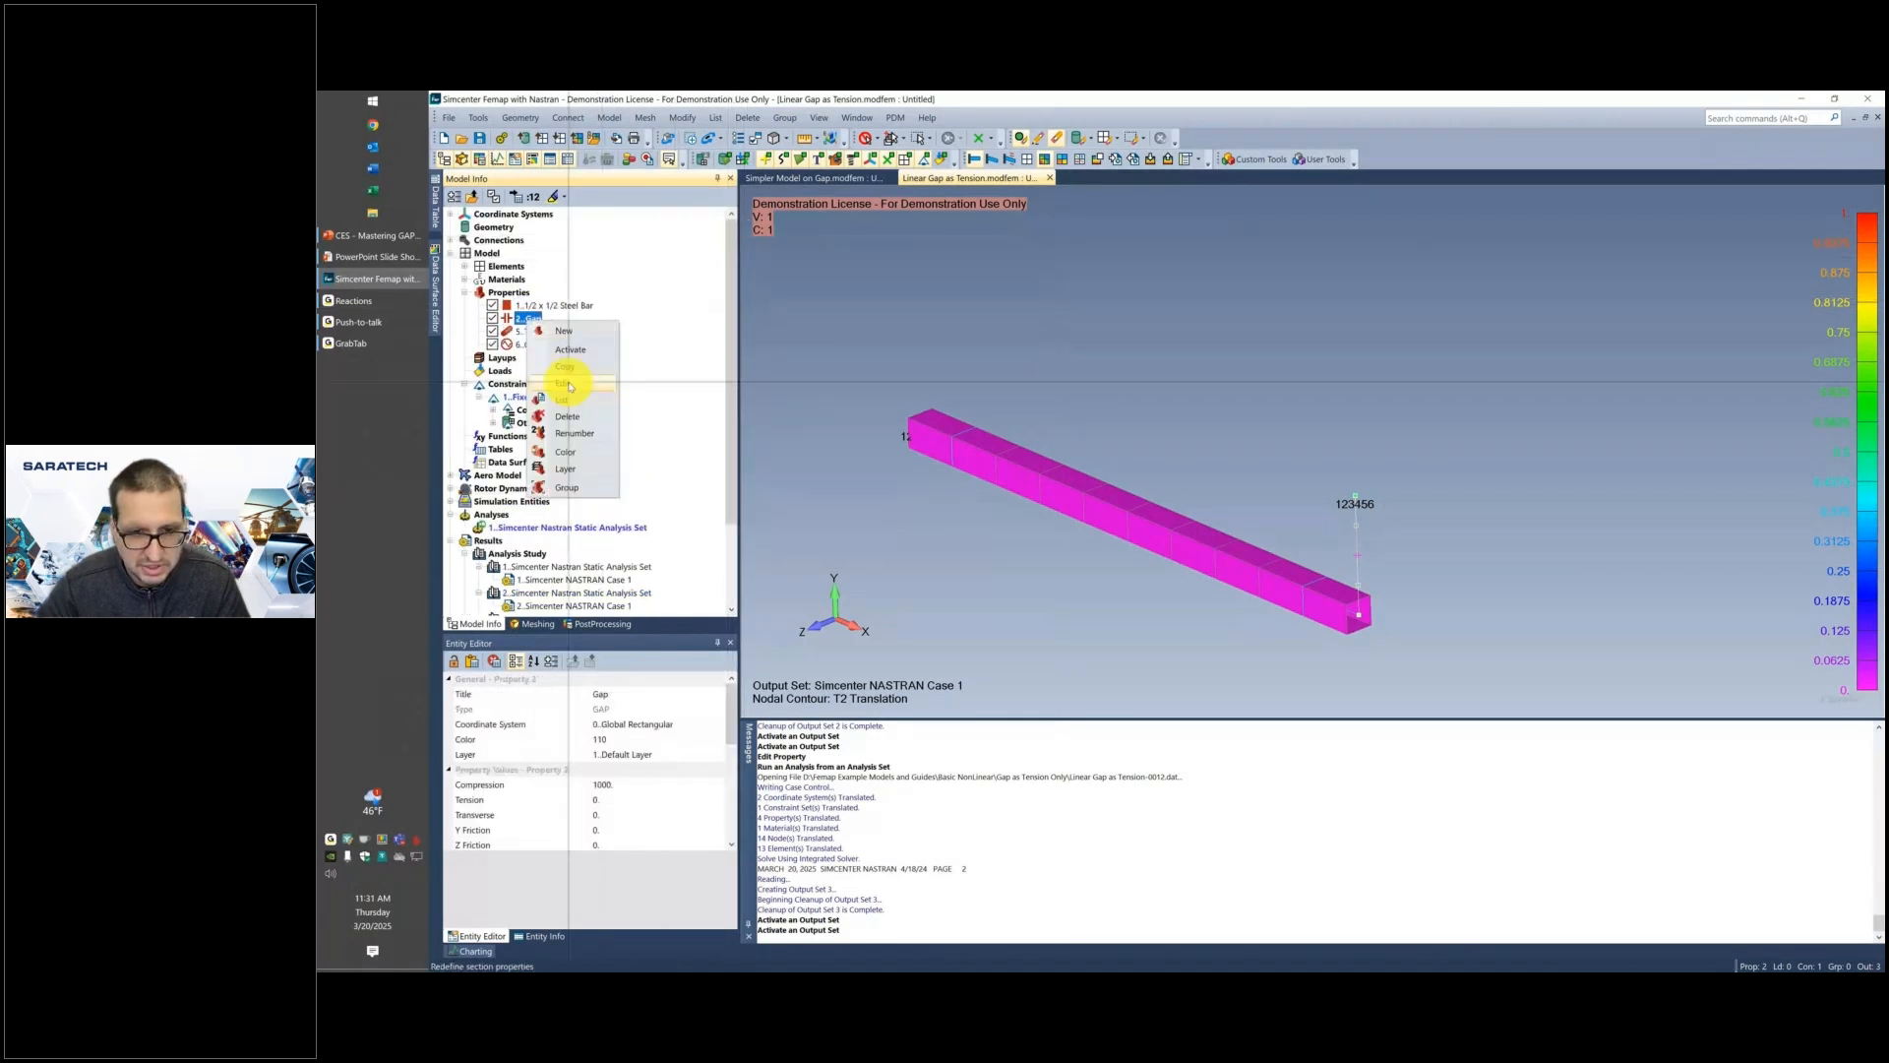
left_click(571, 386)
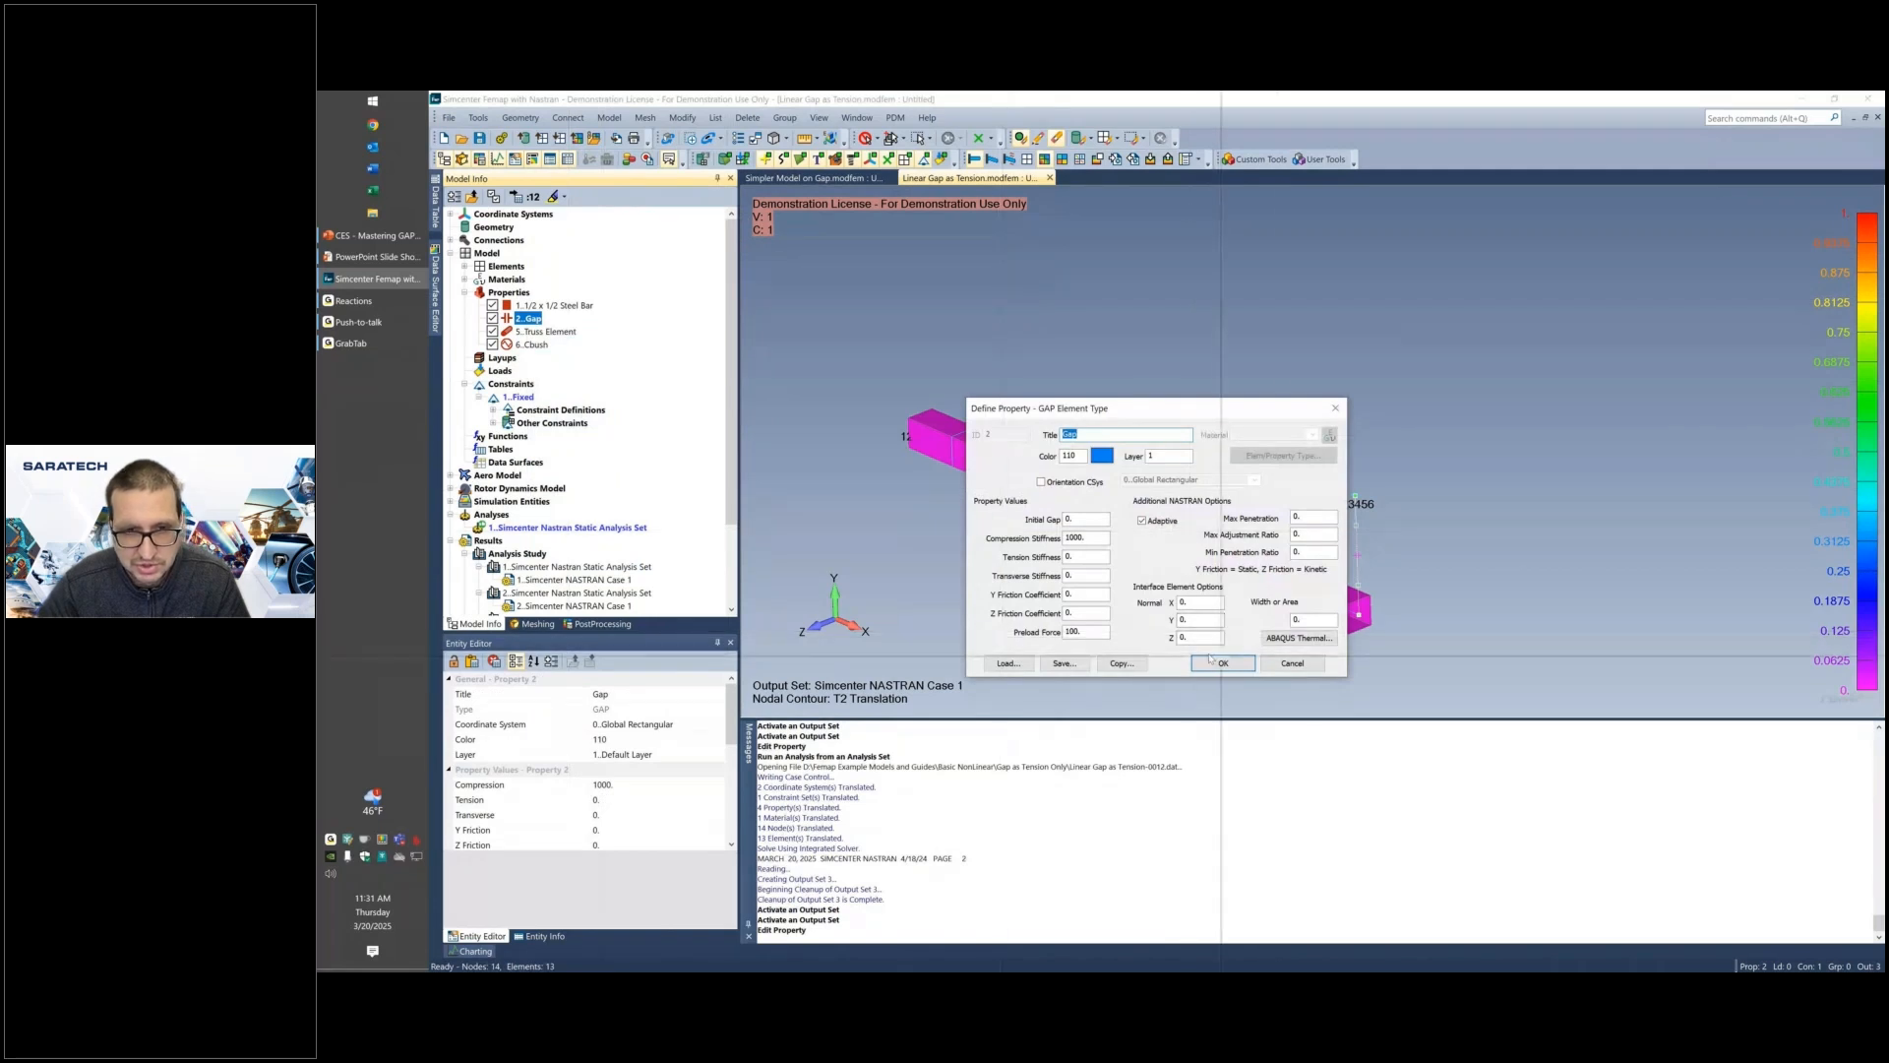
left_click(1280, 663)
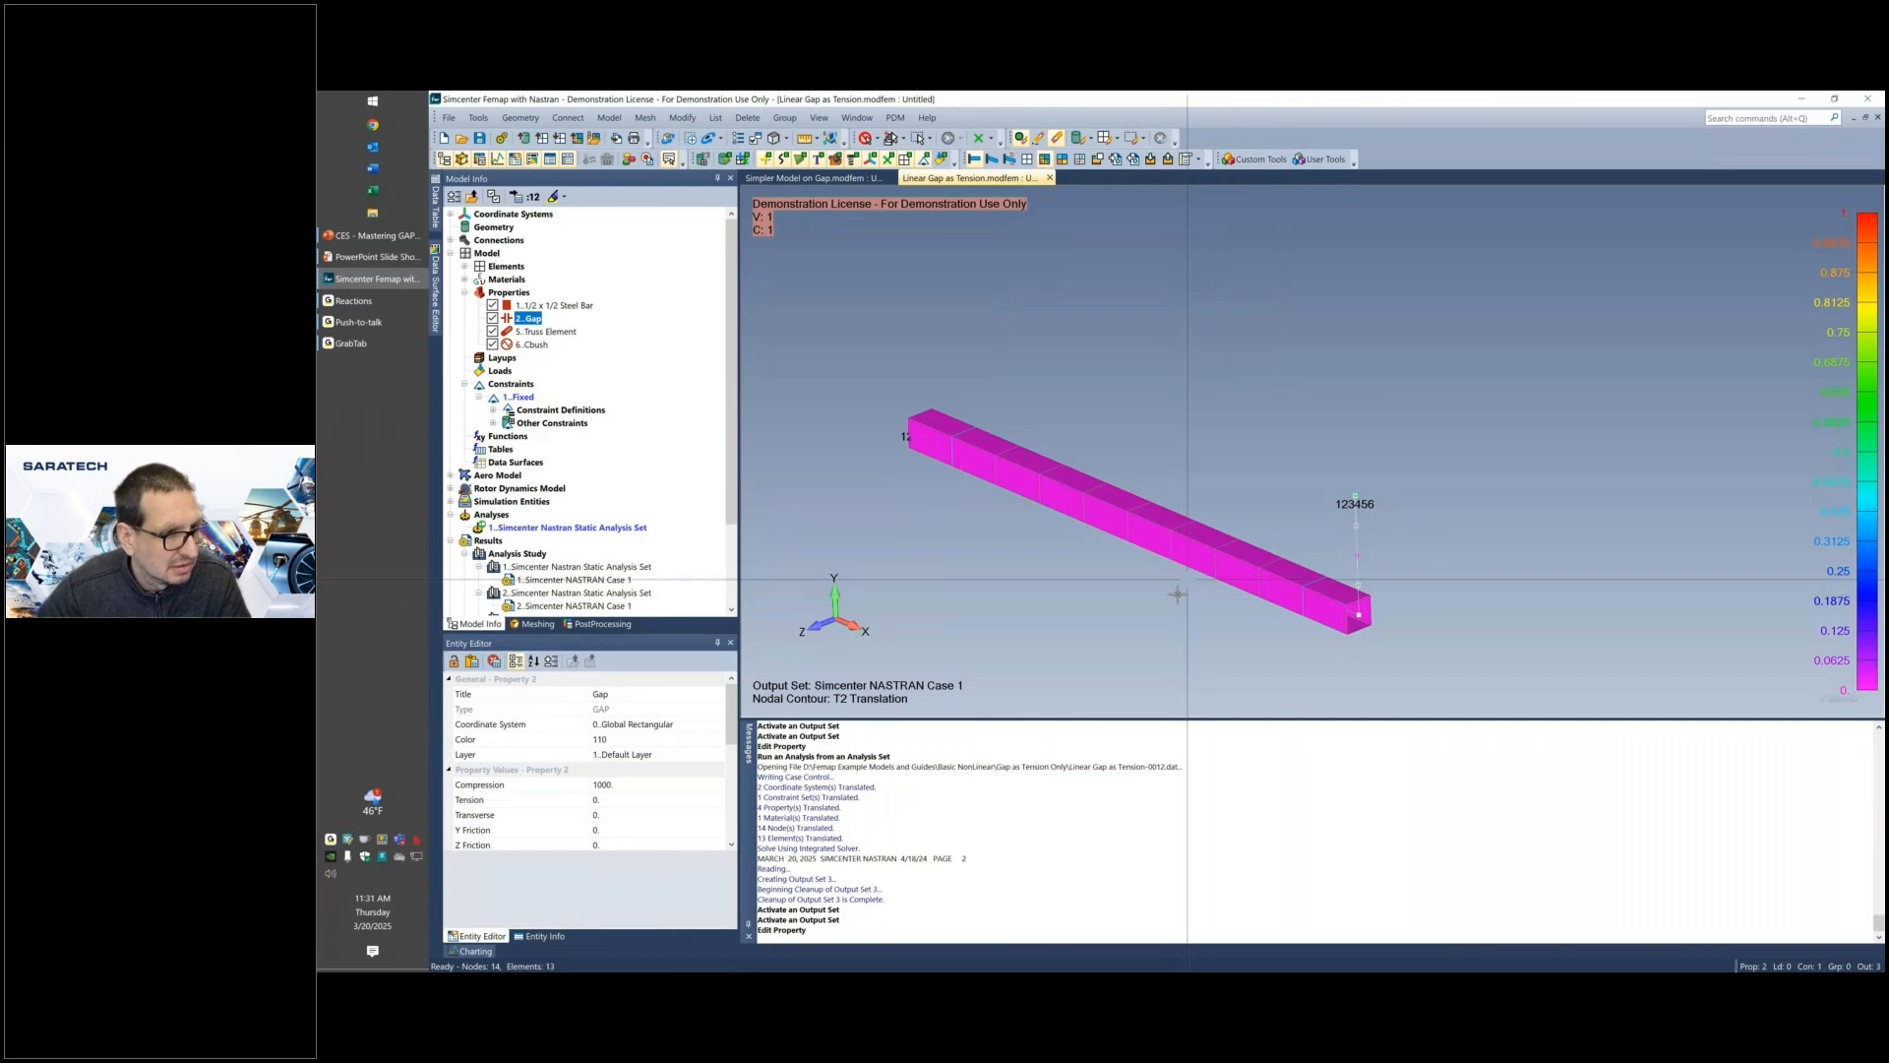
Expand the Fixed set's constraint definitions and inspect the degrees of freedom of Constraint on Node.
double_click(508, 410)
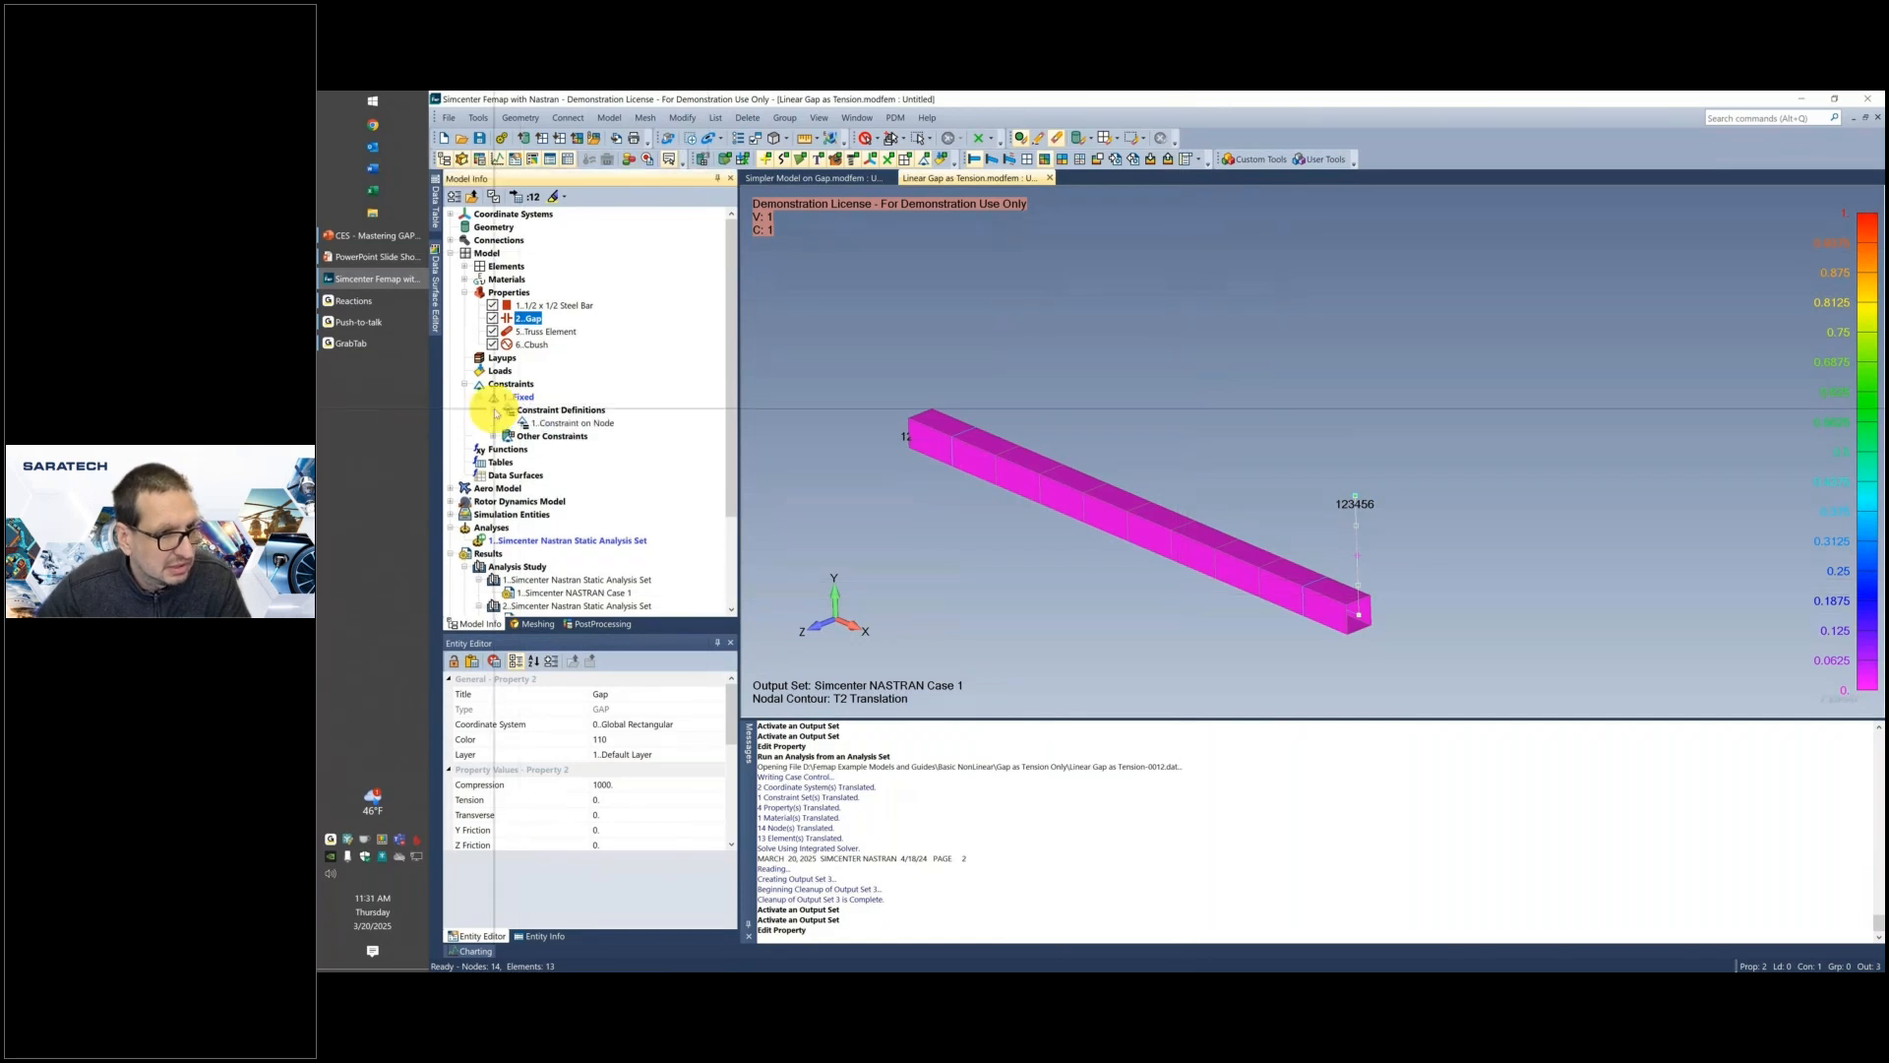
left_click(577, 422)
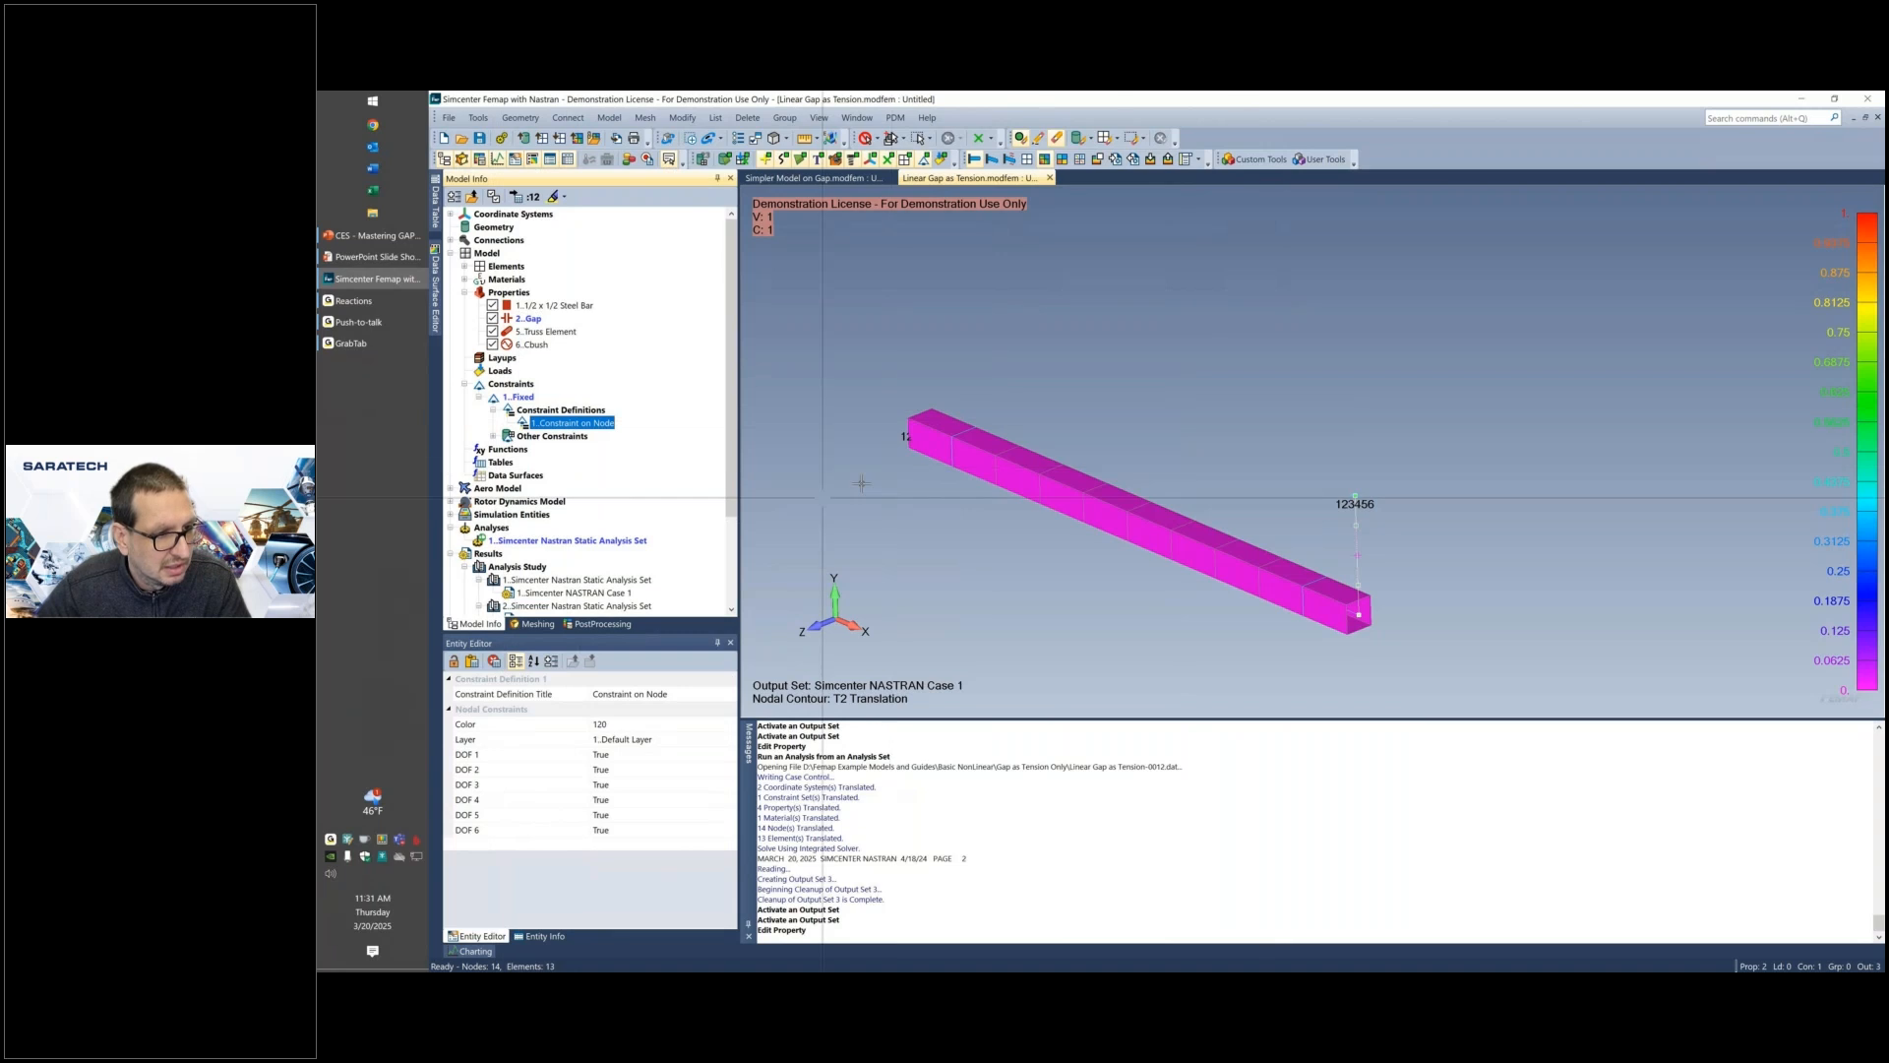
scroll(704, 517, "down", 3)
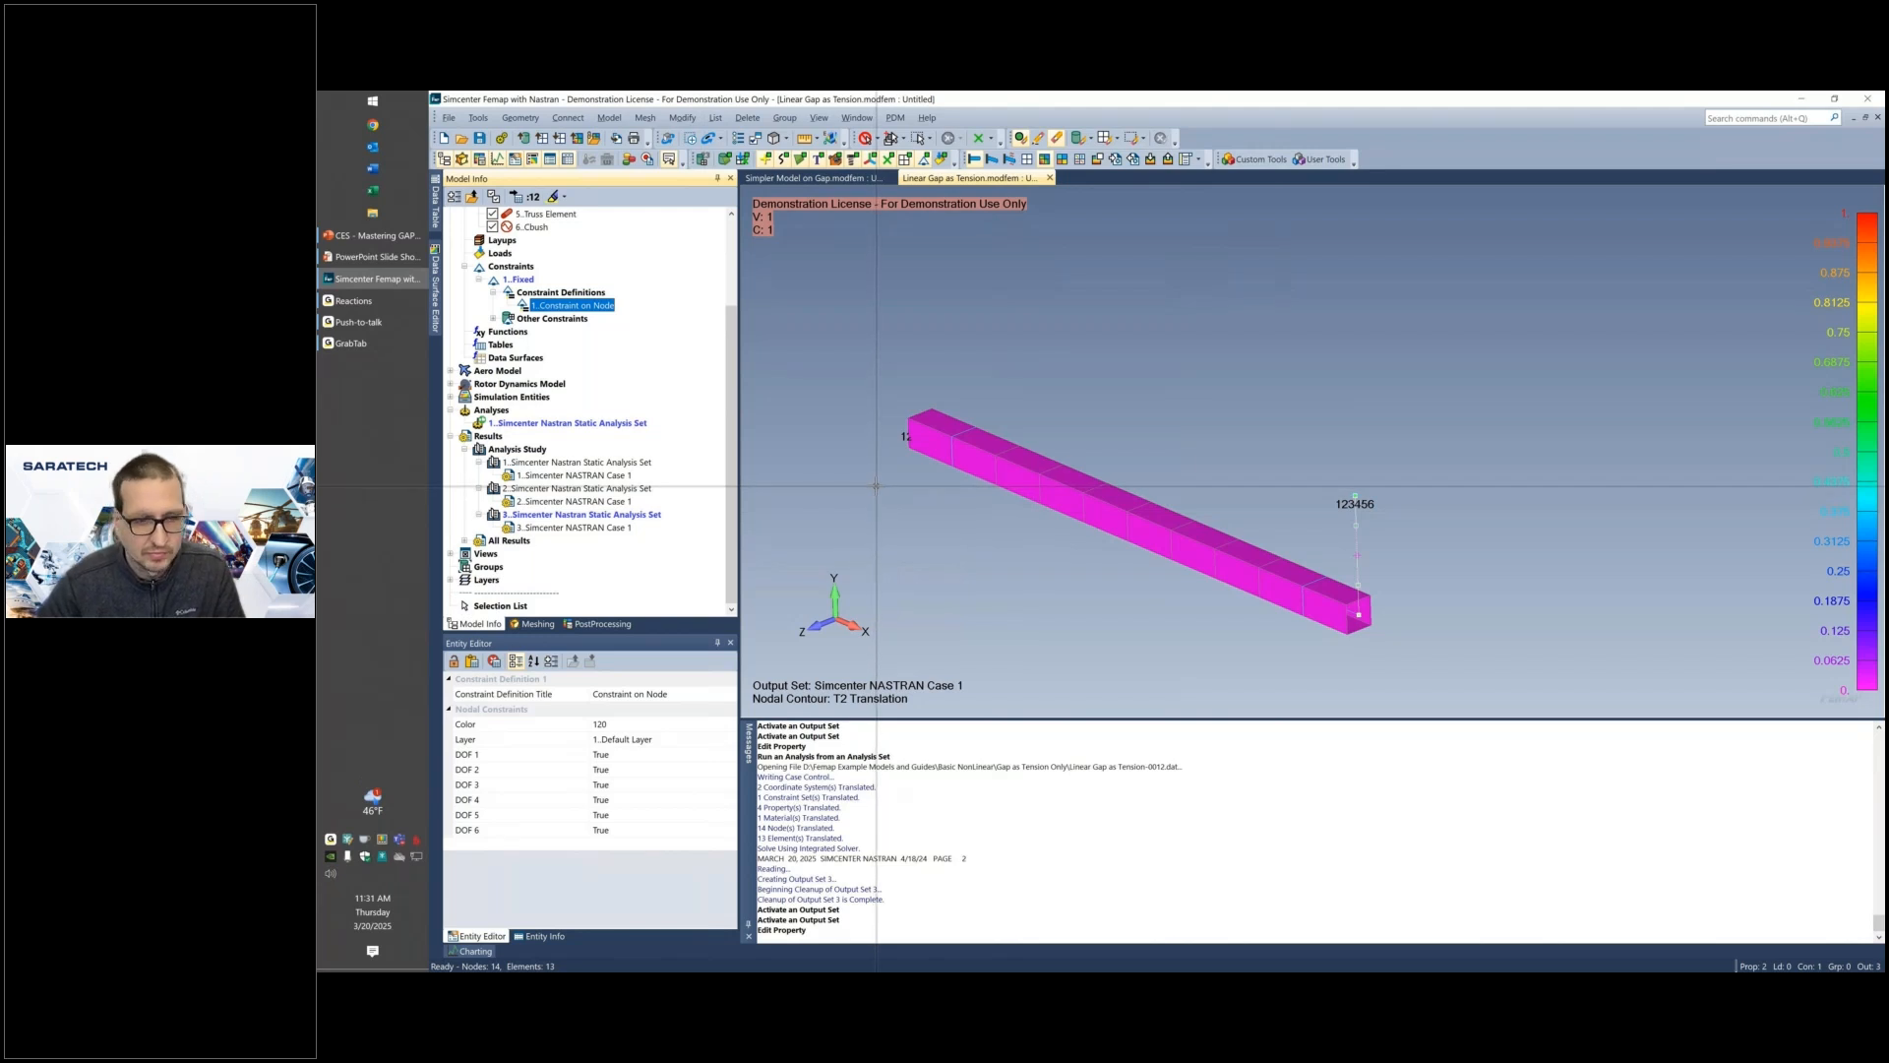
key("alt+Tab")
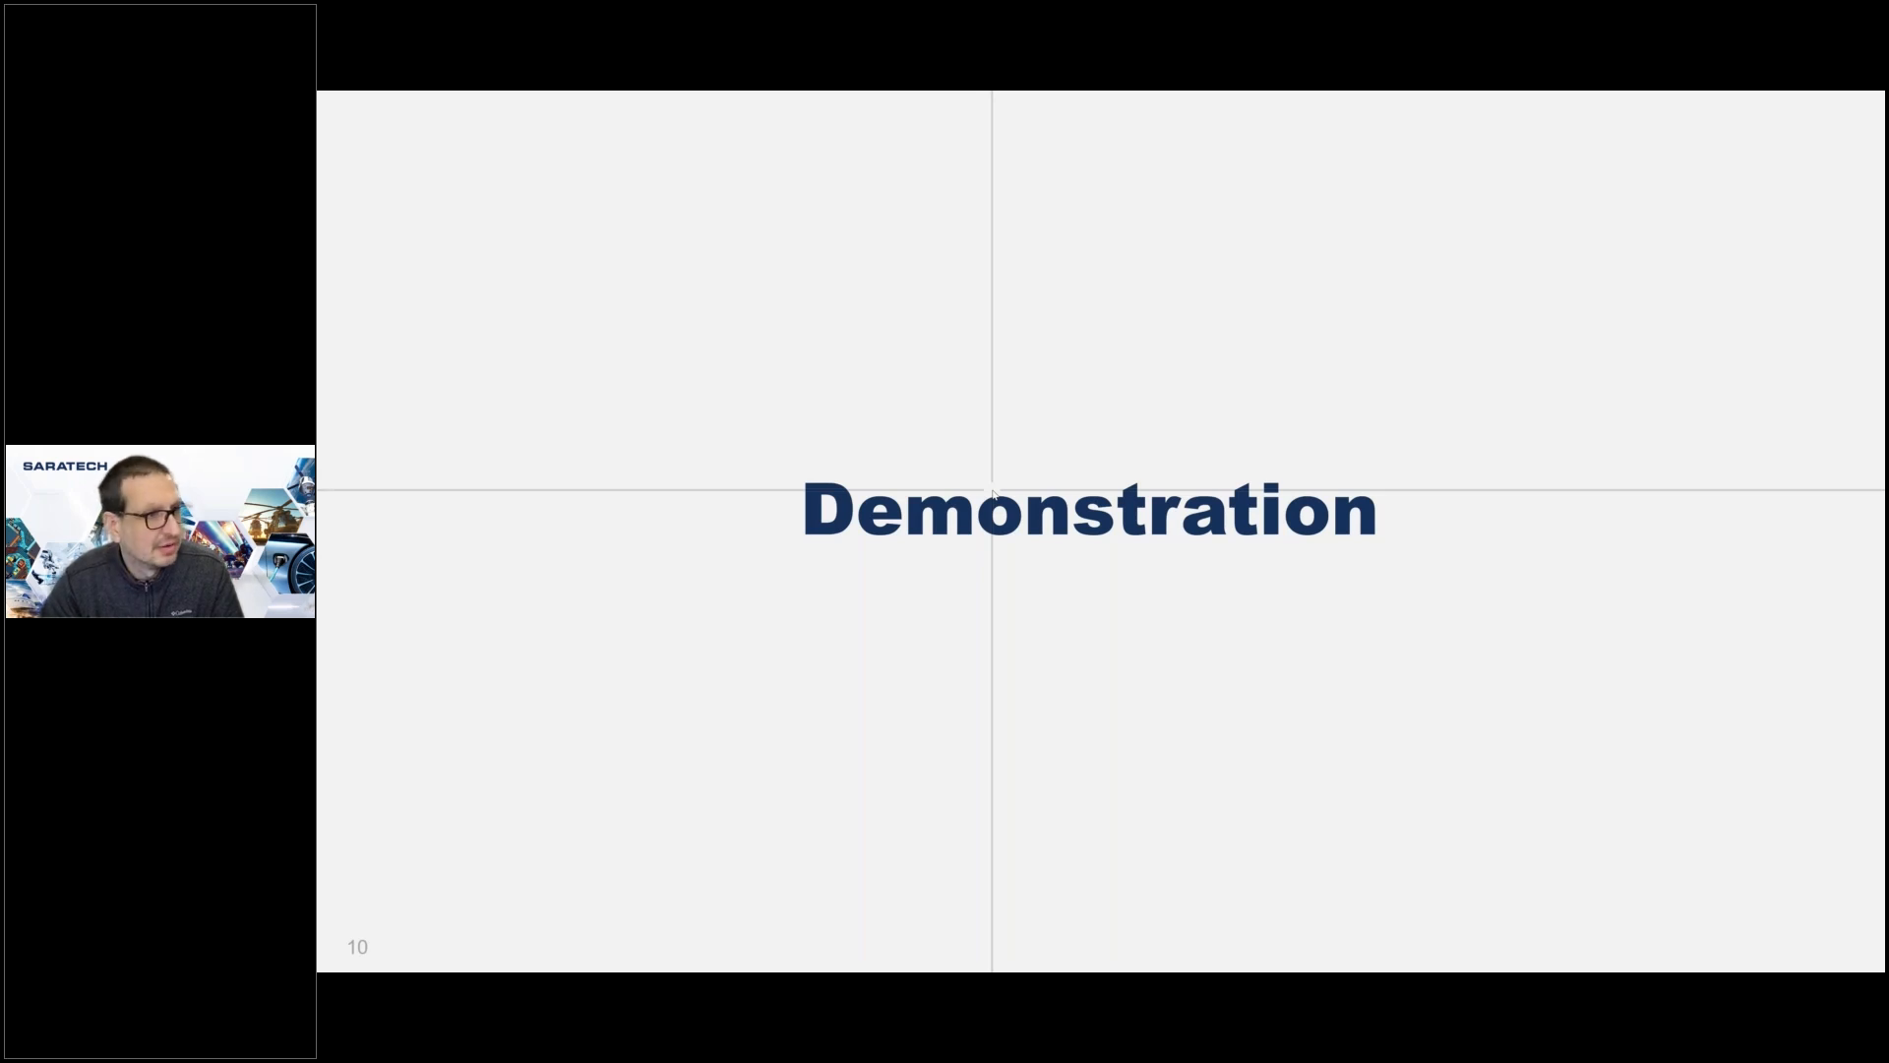
key("alt+Tab")
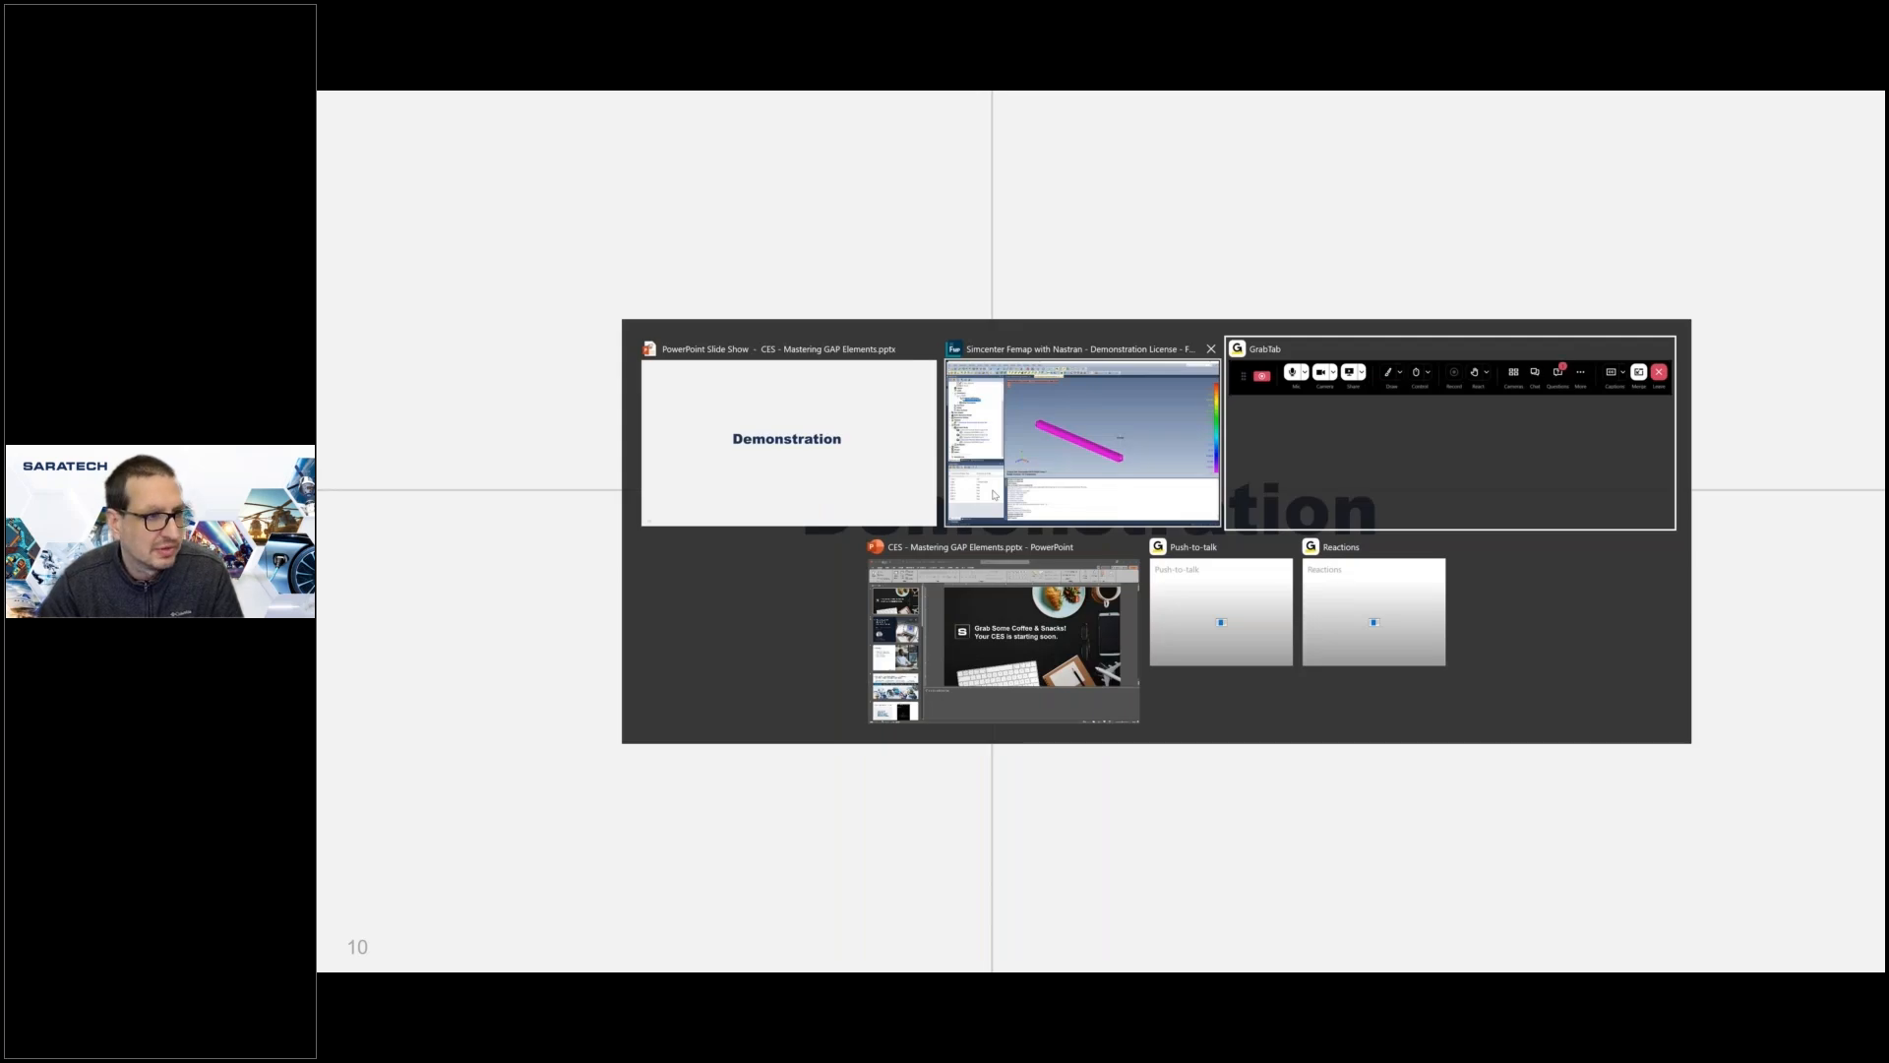
left_click(994, 494)
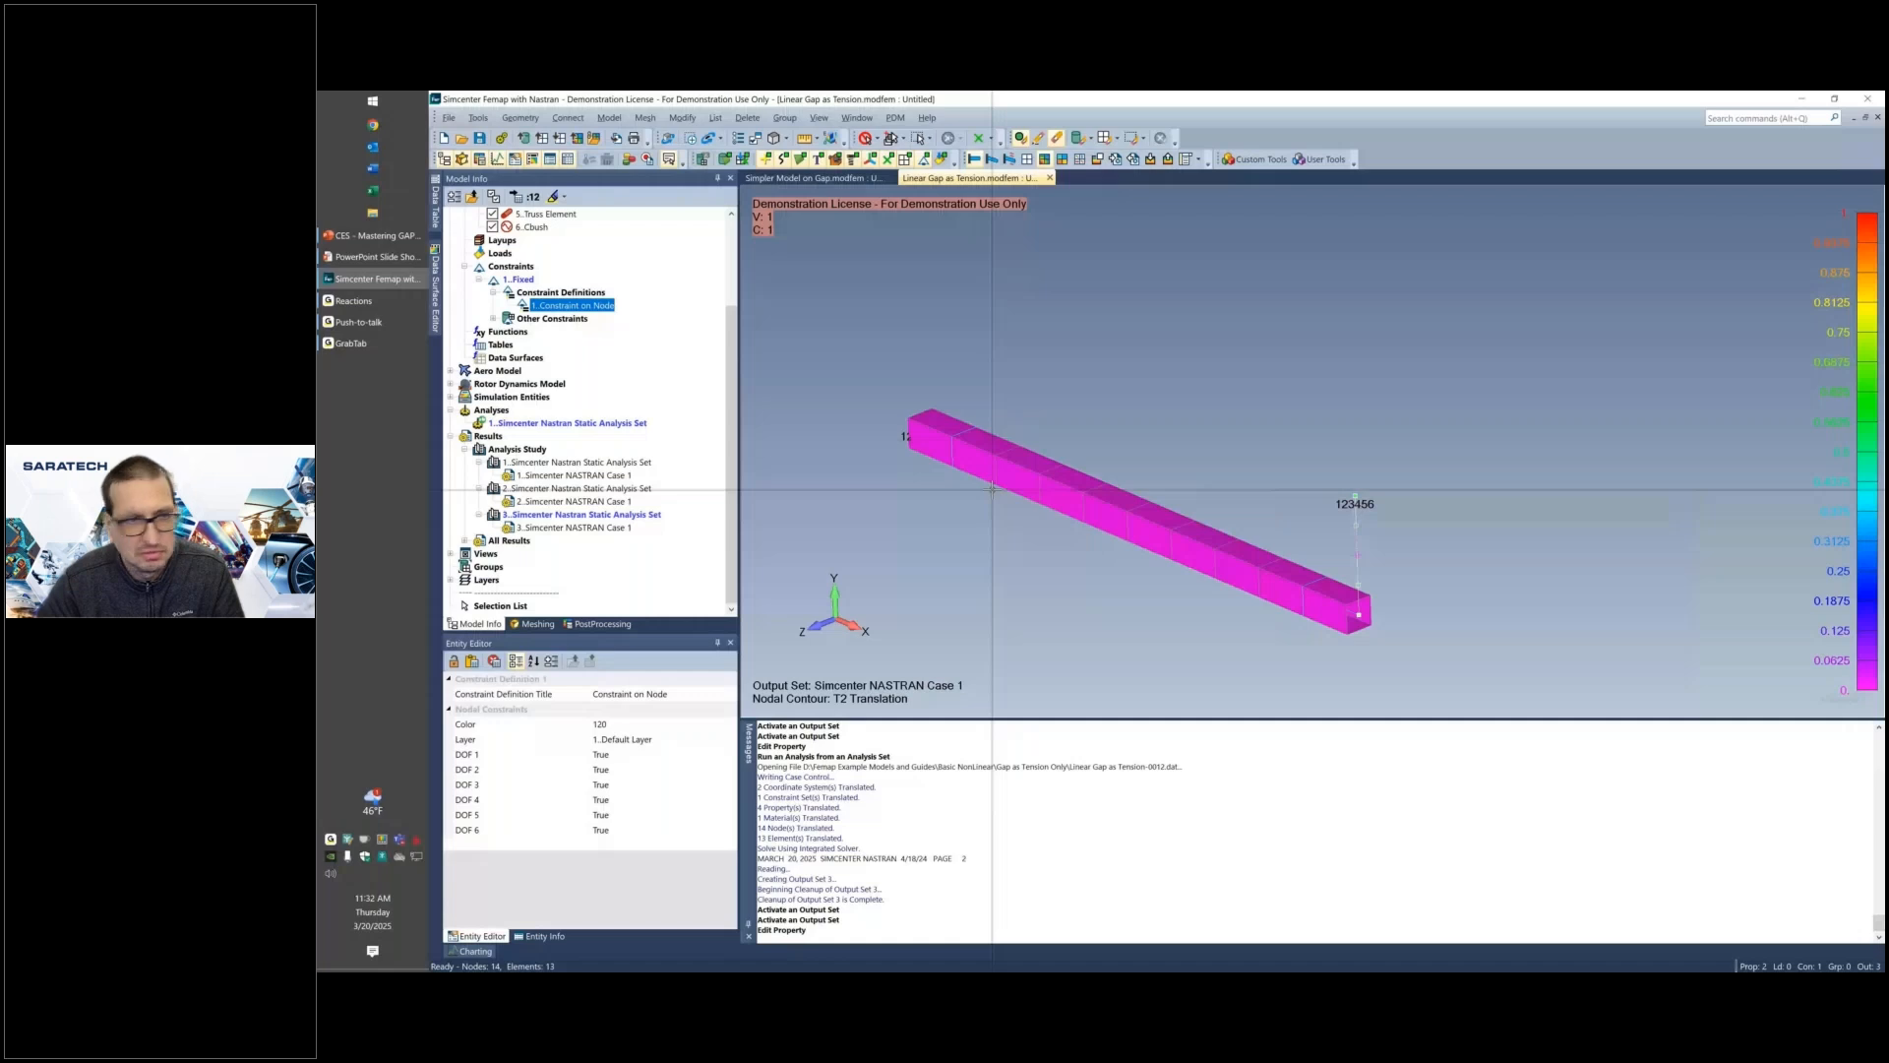
scroll(675, 387, "up", 3)
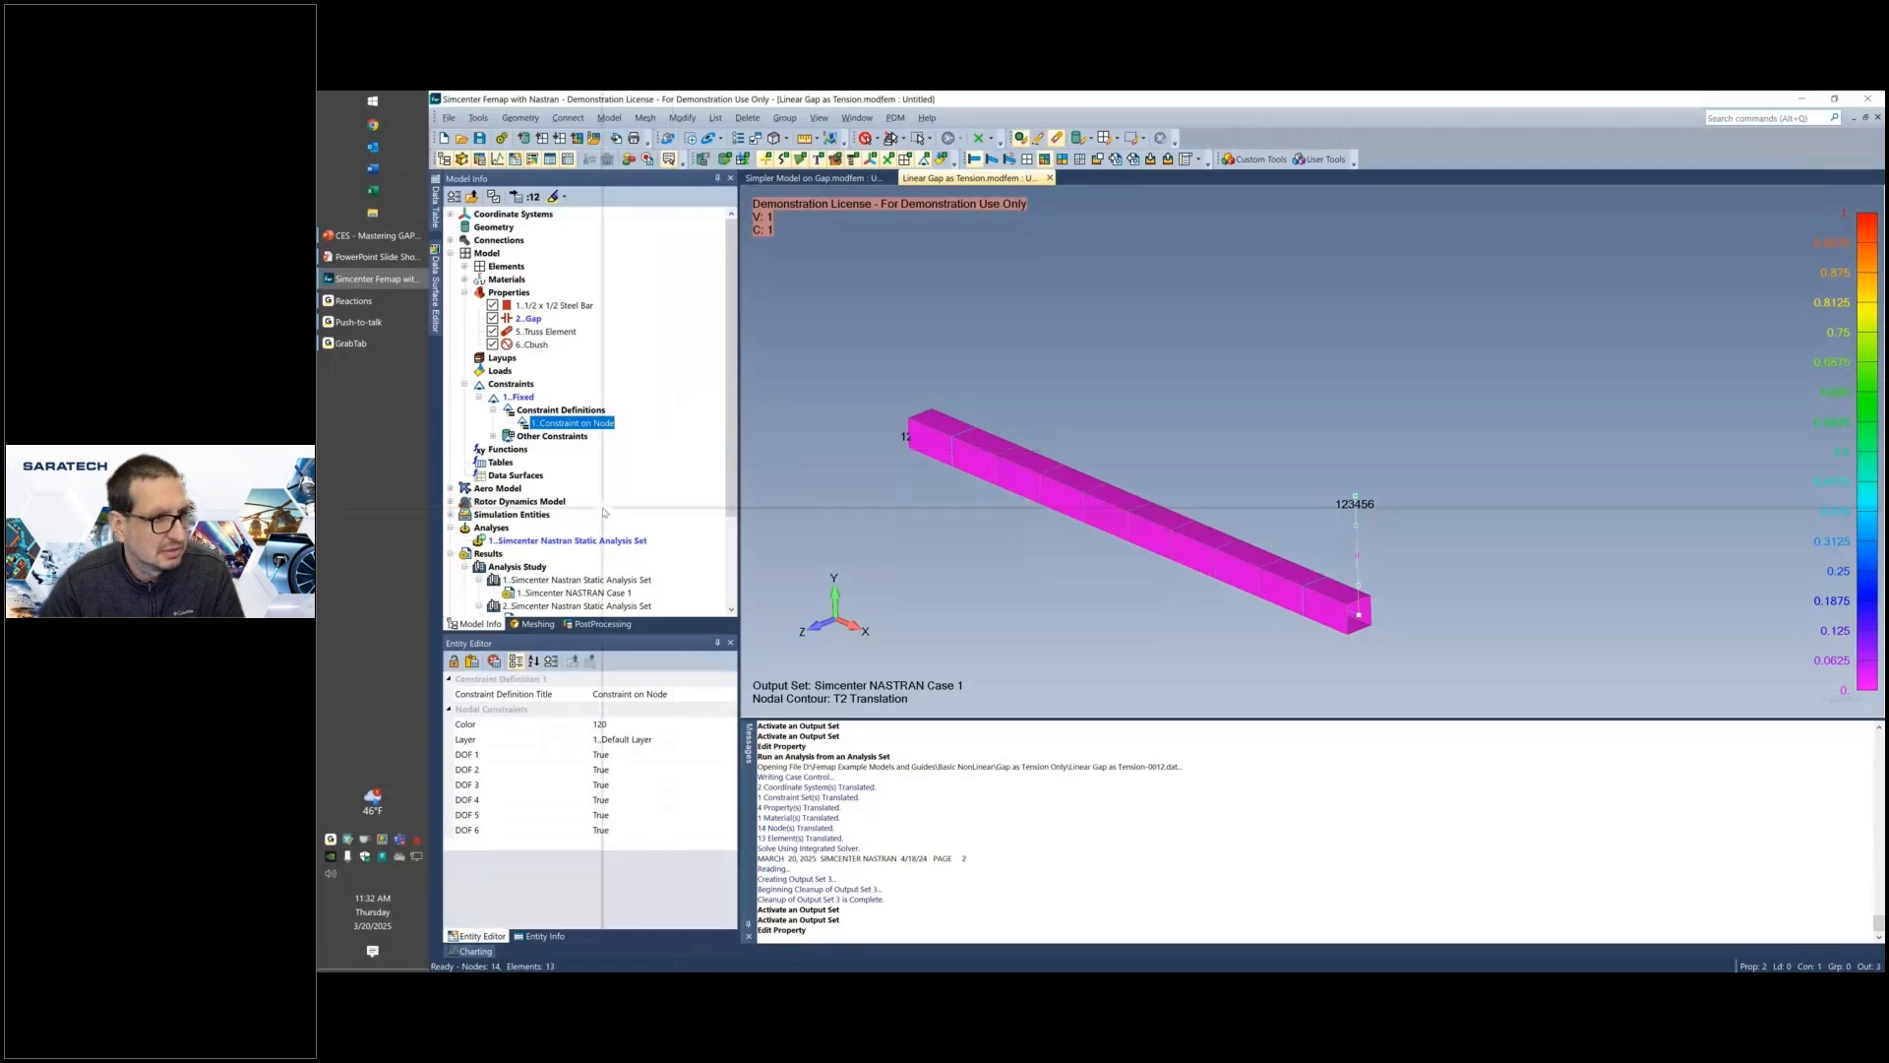
scroll(604, 510, "down", 3)
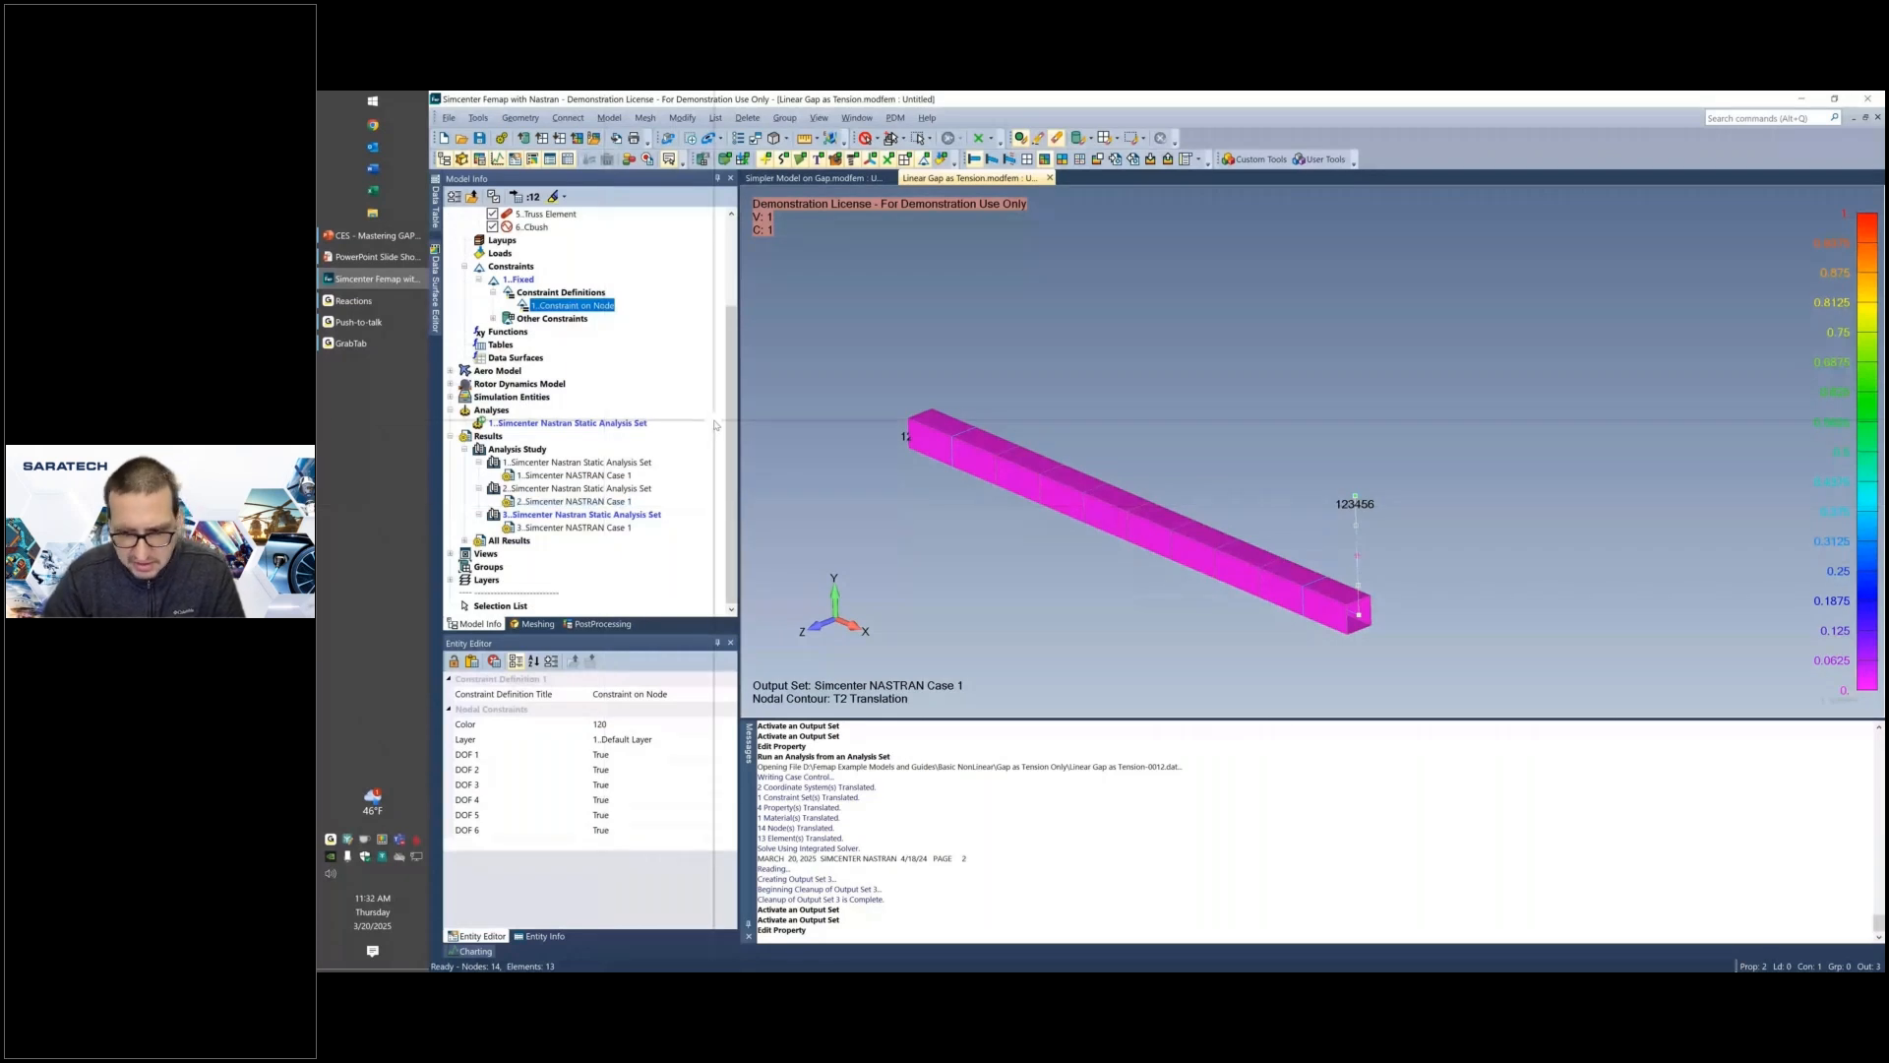
Switch to the PowerPoint slide show of the Mastering GAP Elements presentation.
key("alt+Tab")
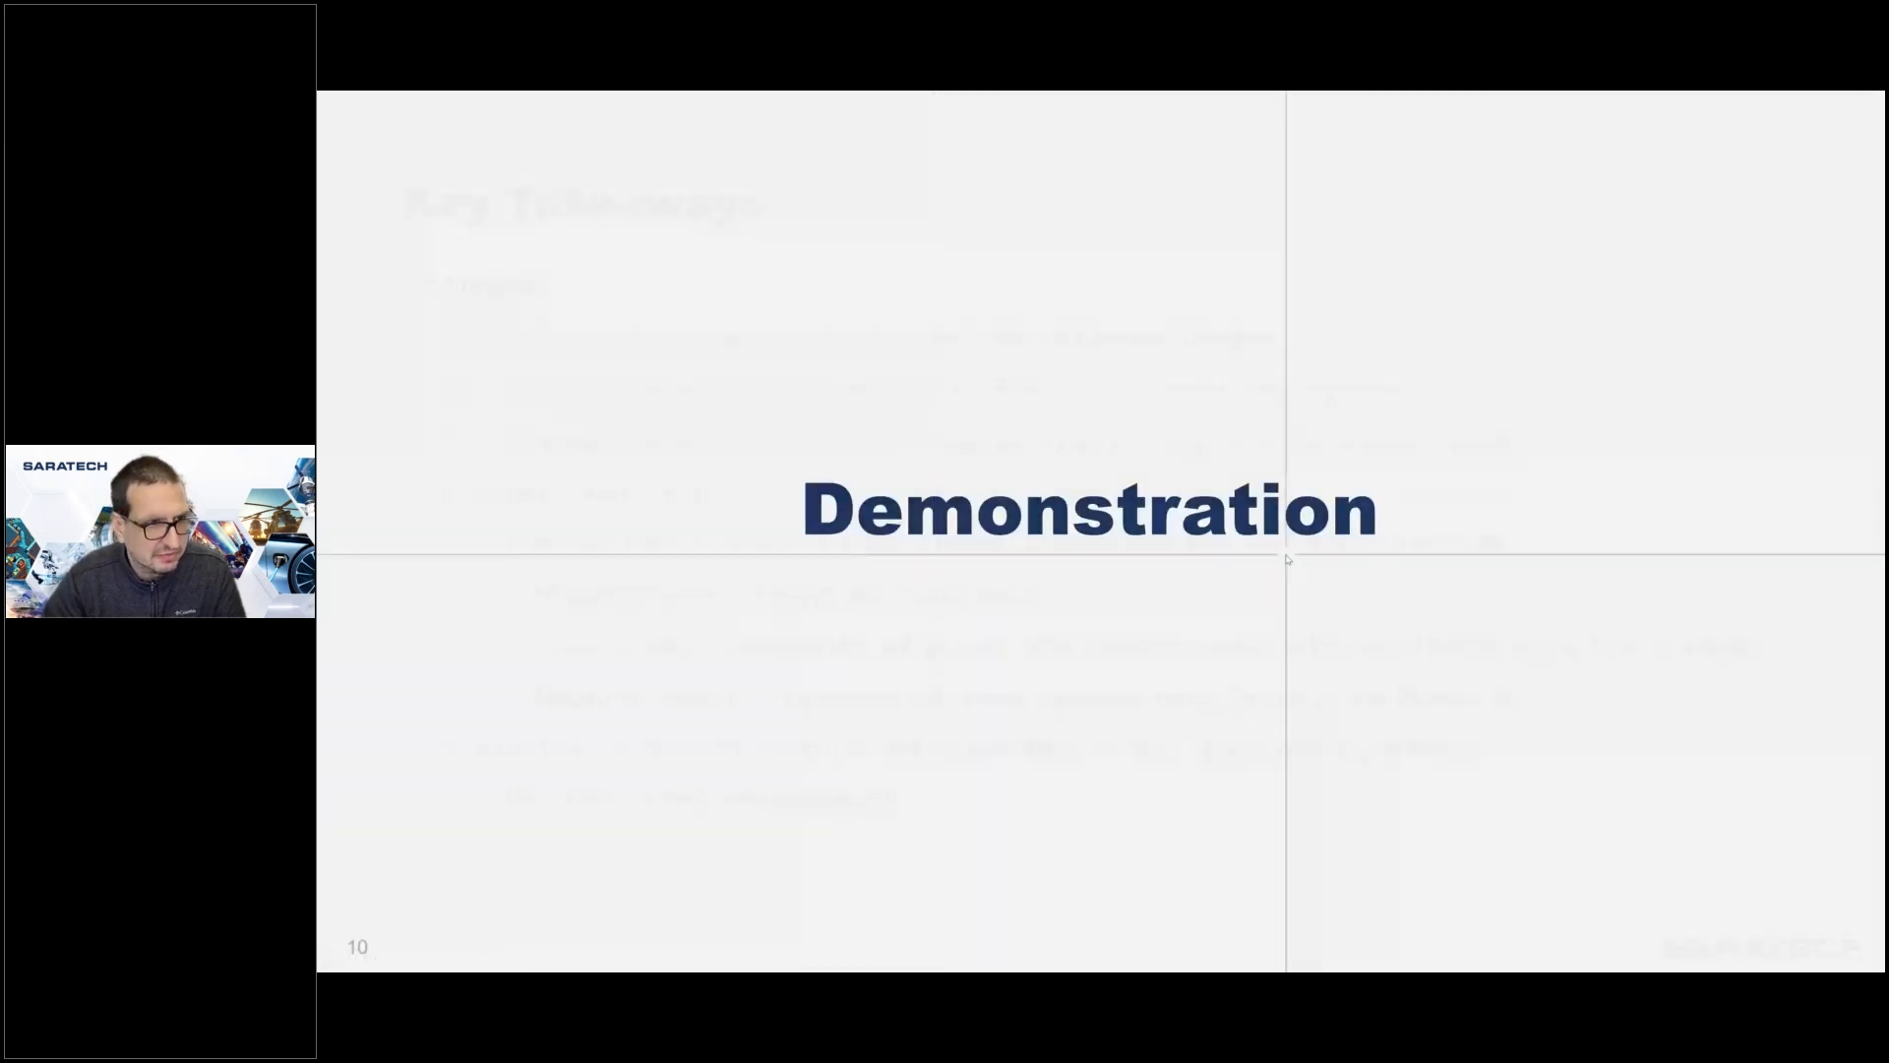